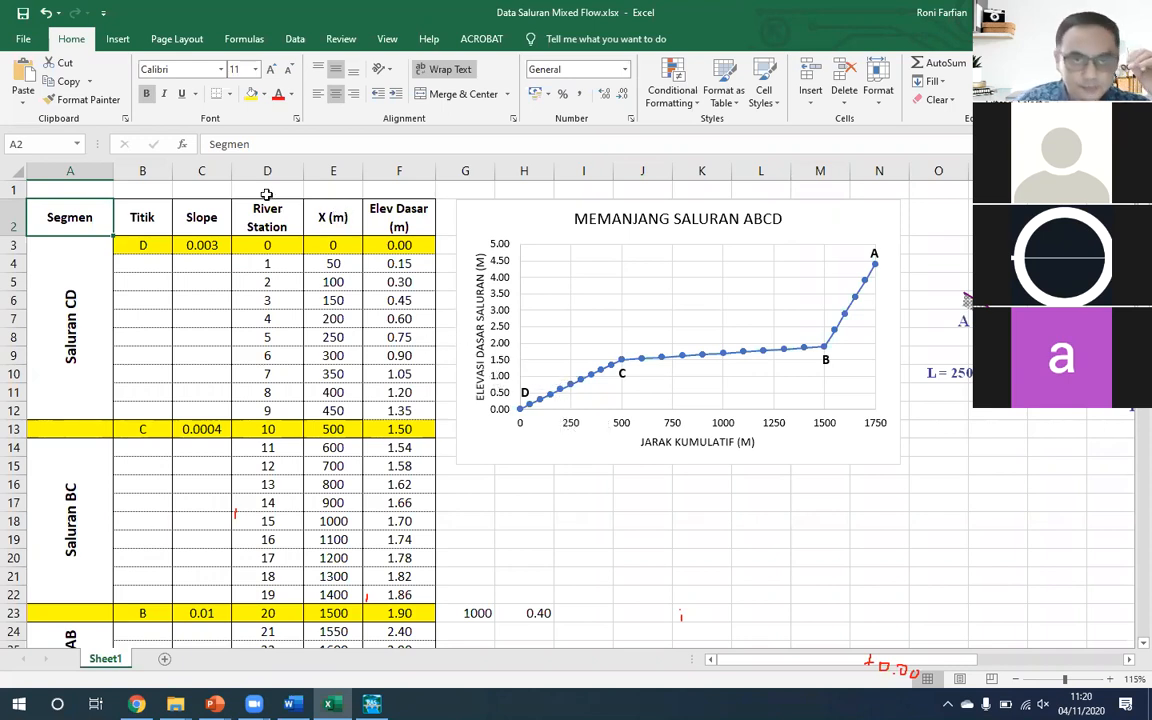
- Examine point D's label, slope, river station and bed elevation, and the station rows of Saluran CD
left_click(143, 248)
type("D")
key("ctrl+Return")
left_click(203, 245)
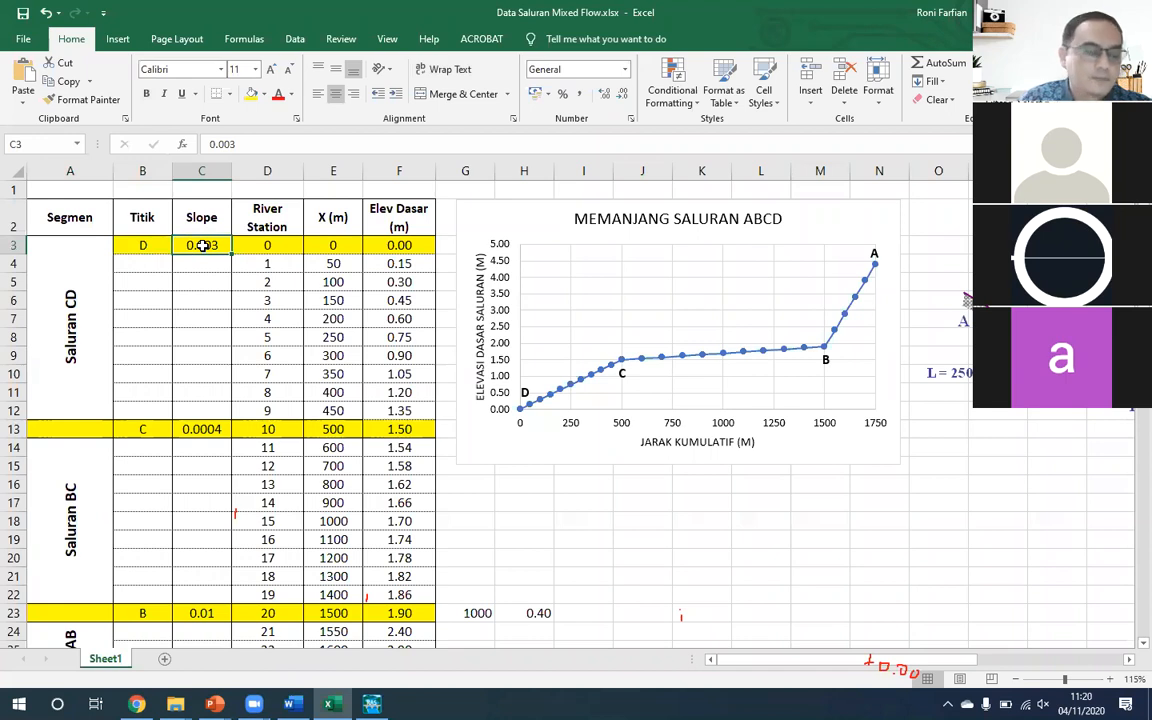
left_click(273, 247)
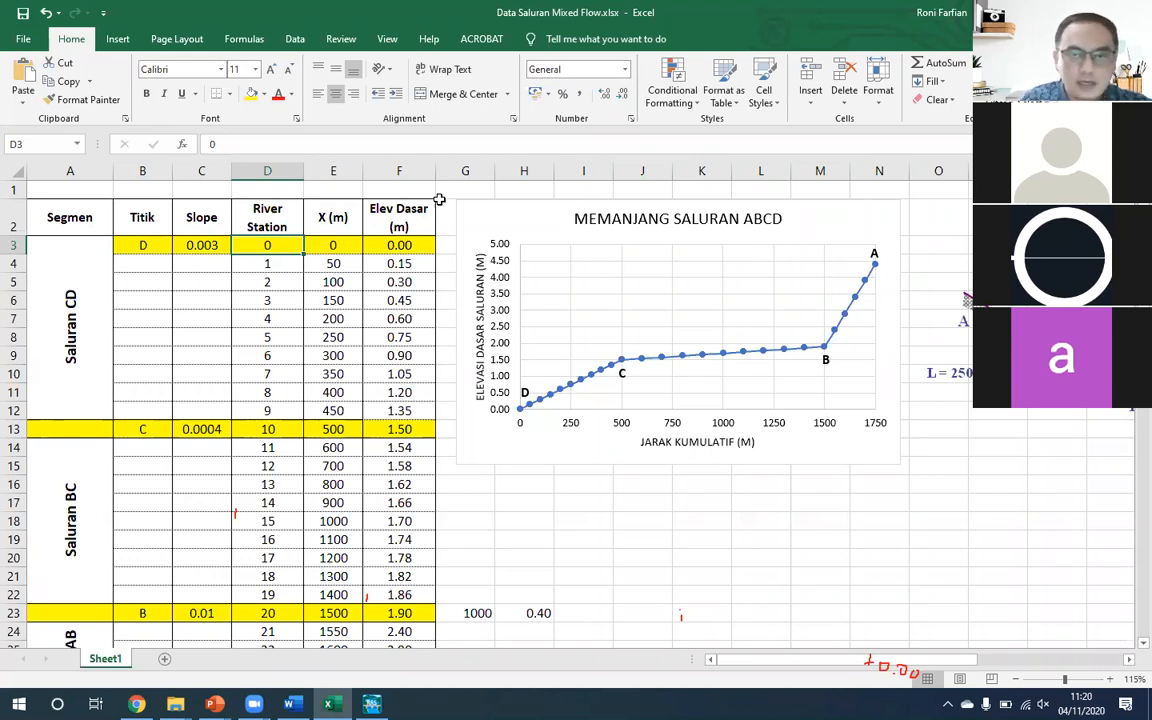
left_click(401, 244)
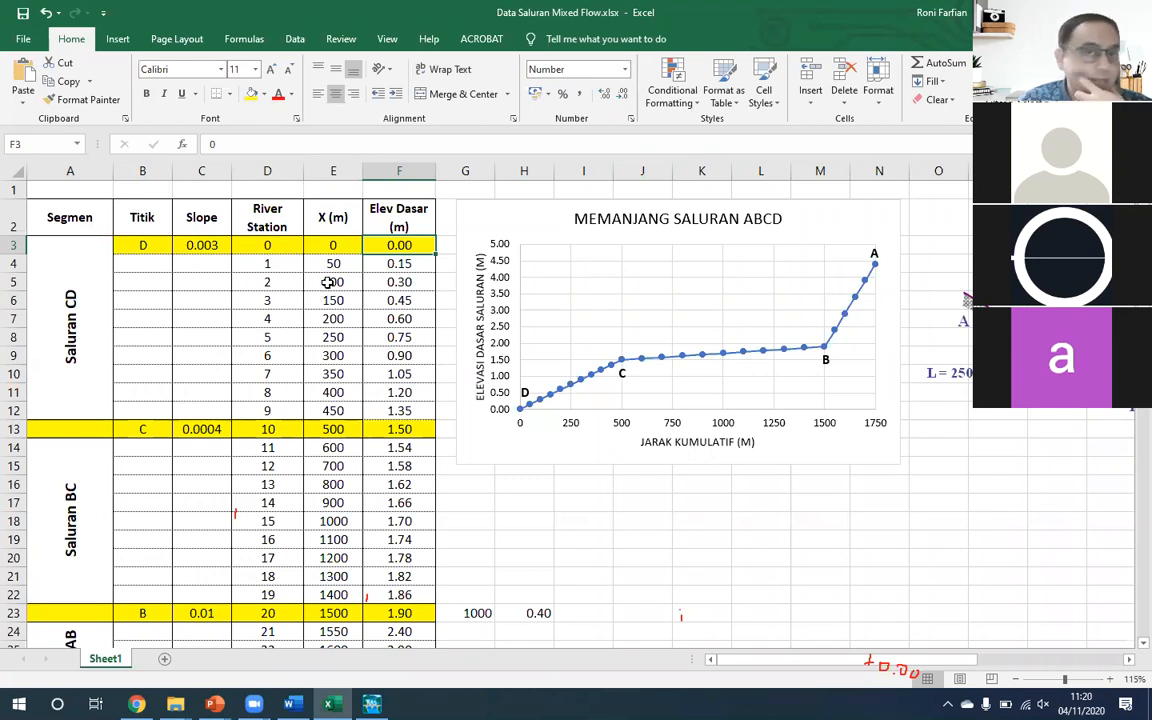
left_click_drag(264, 260, 397, 408)
key("Left")
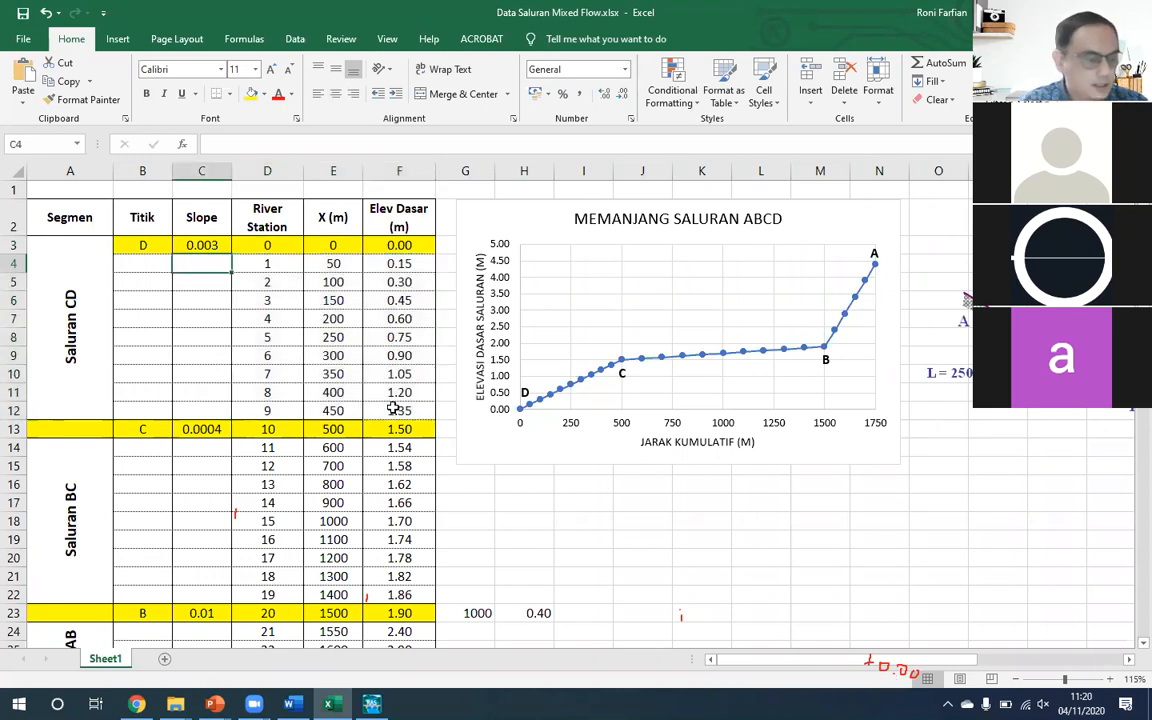
- Try deleting rows 4 to 12 of the Saluran CD segment on Sheet1, and undo the deletion
left_click_drag(15, 262, 45, 410)
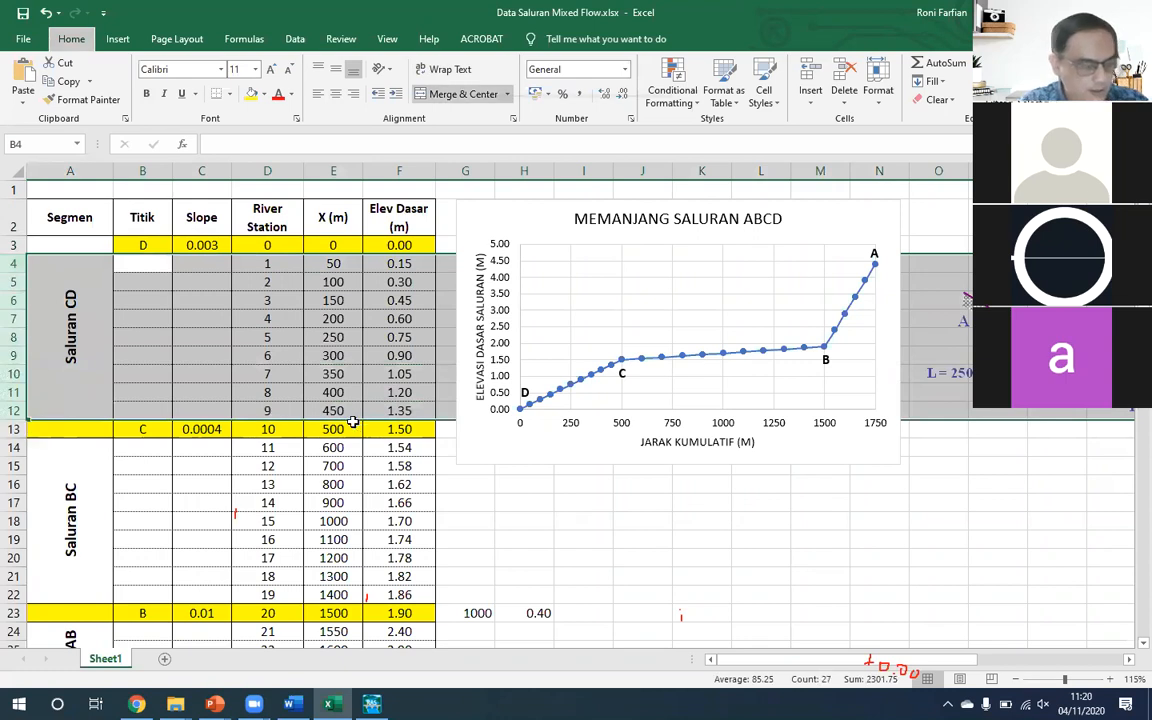
key("ctrl+minus")
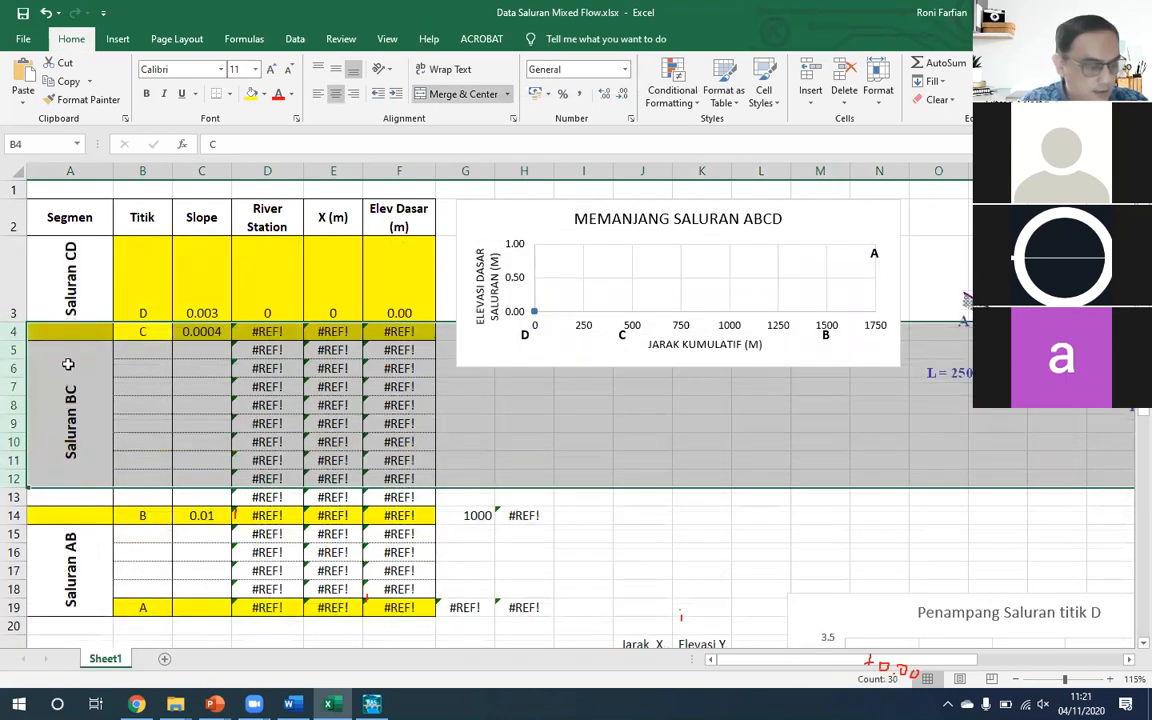
left_click_drag(15, 352, 18, 492)
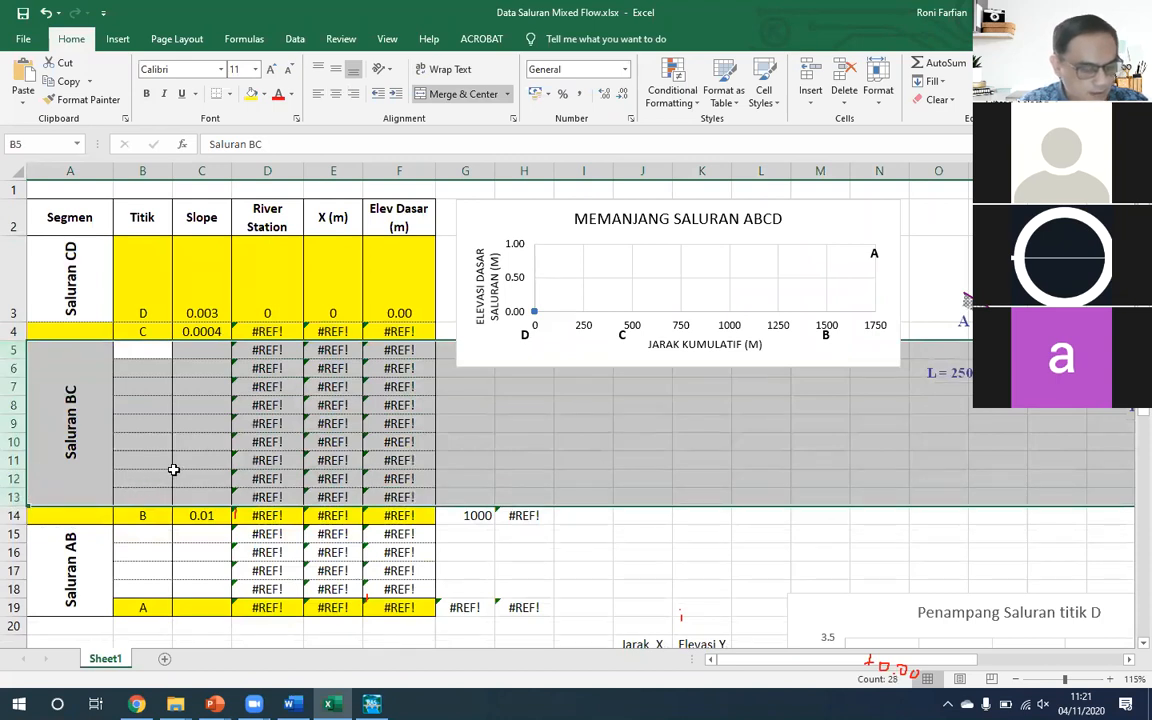
key("ctrl+z")
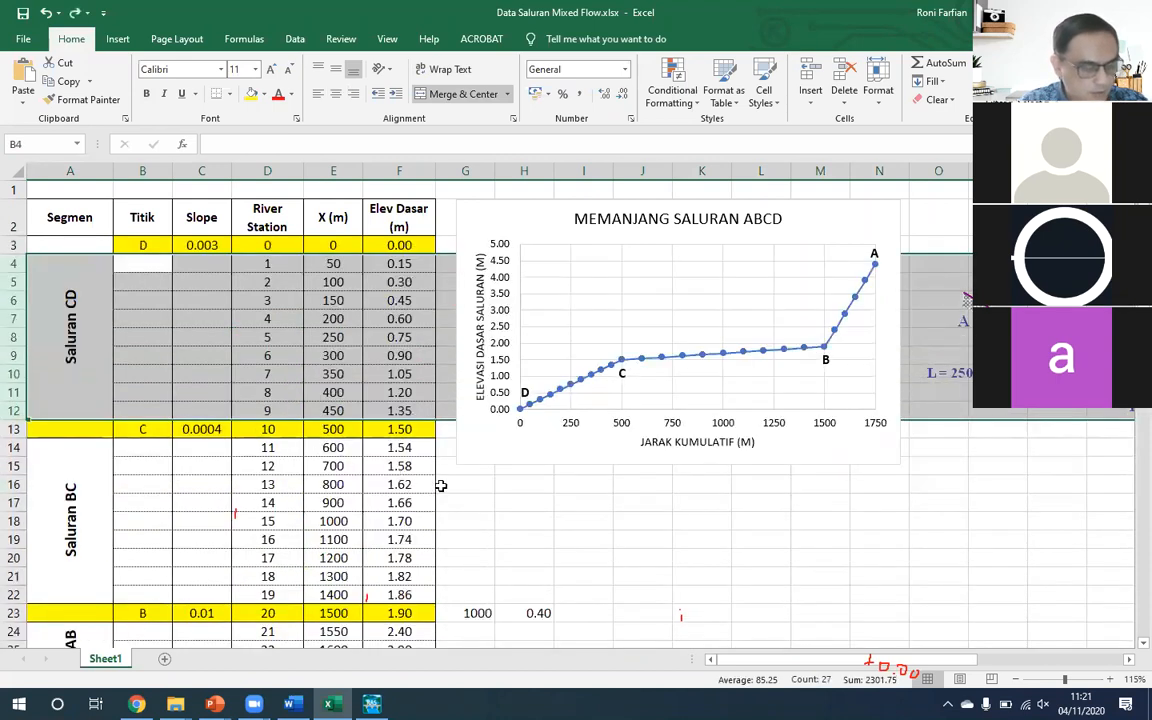
- Copy the header and Saluran CD block (A2:F12) to cell A1 of a new sheet, keeping the source column widths
left_click(166, 660)
left_click(112, 657)
left_click_drag(65, 219, 413, 251)
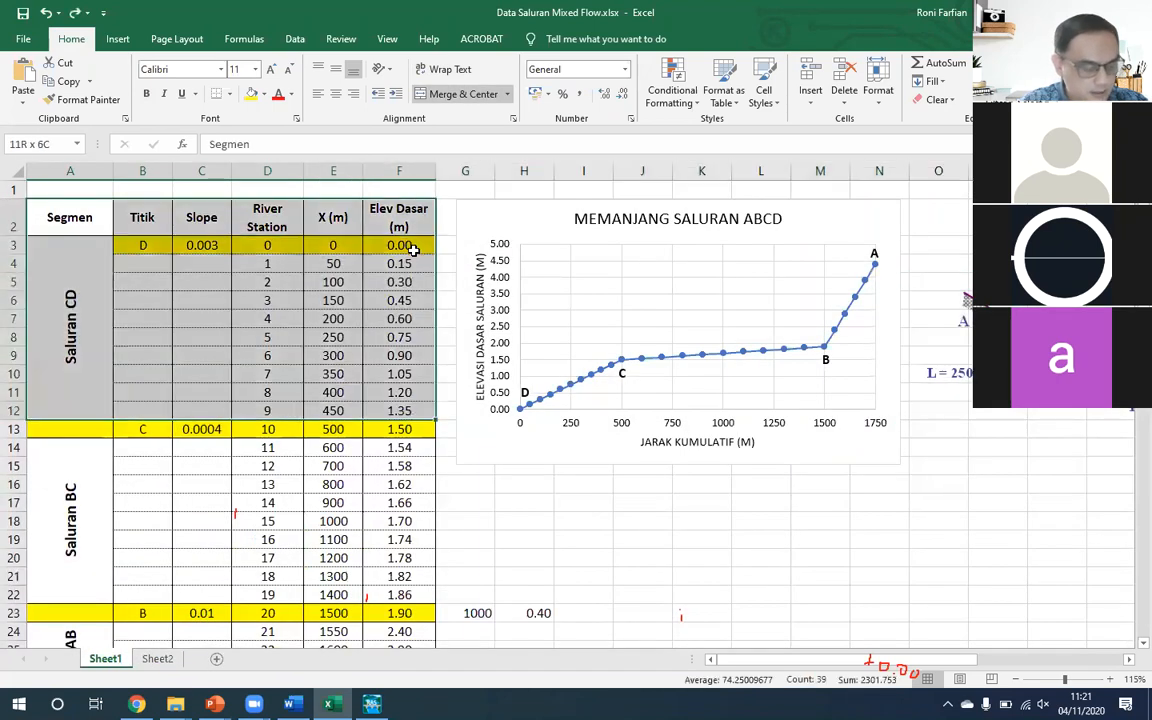
key("ctrl+c")
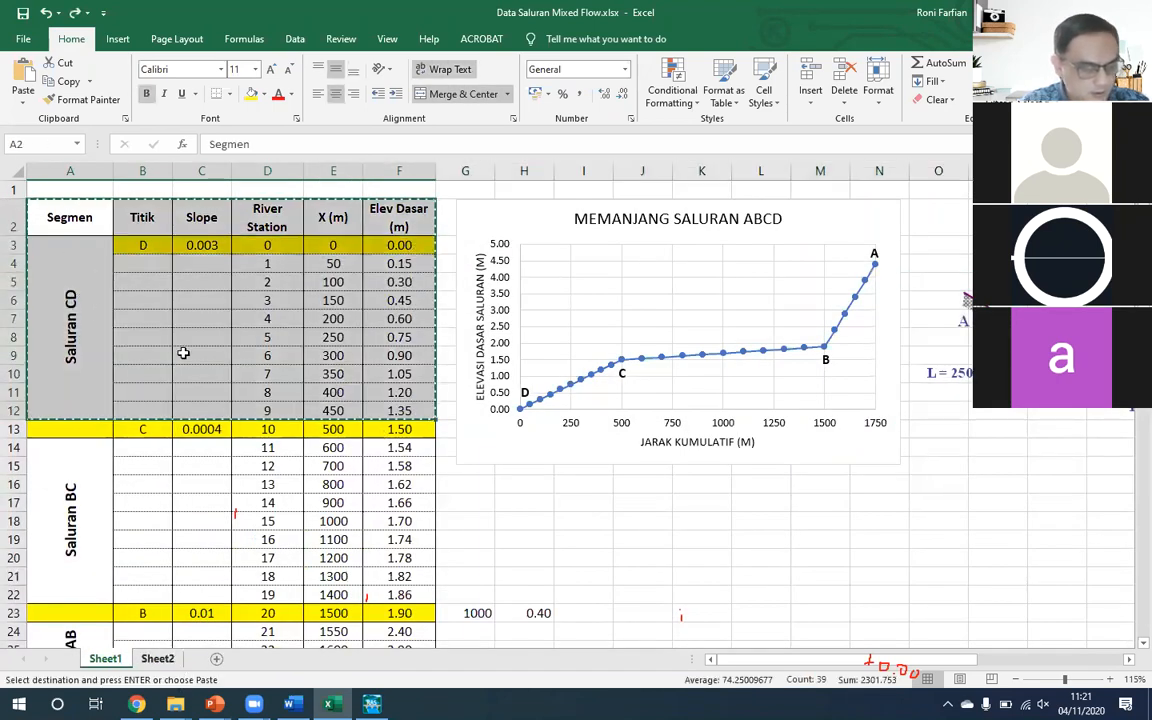
key("ctrl+Page_Down")
key("ctrl+v")
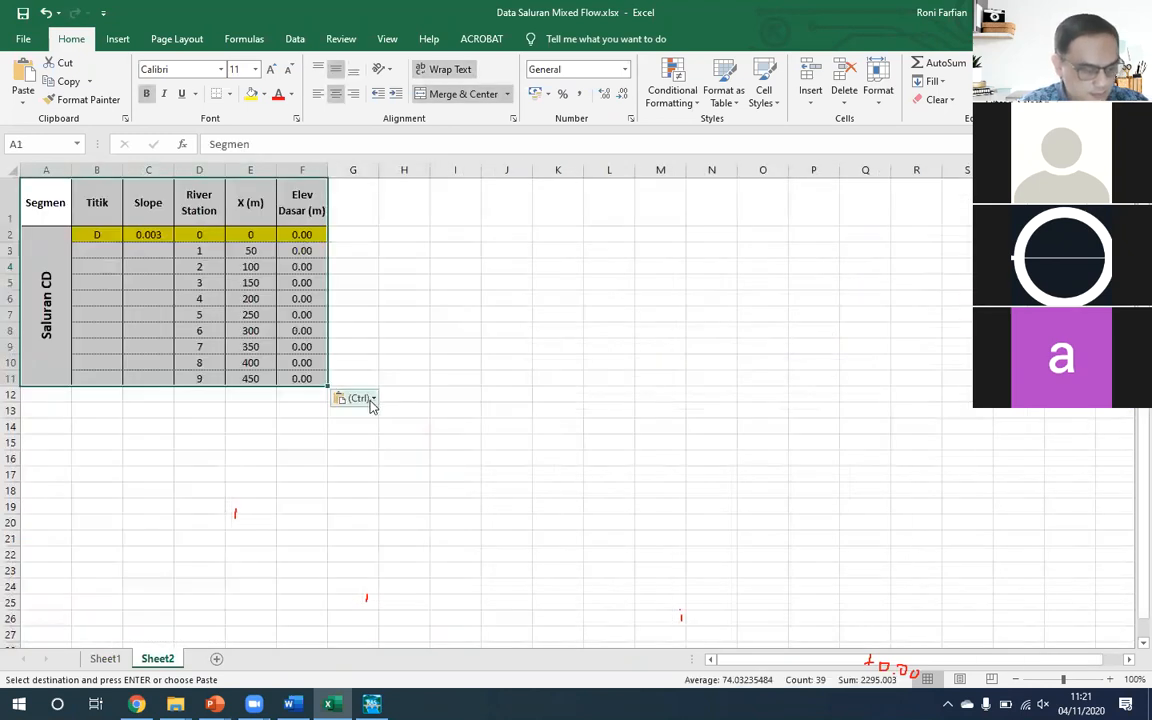
left_click(371, 399)
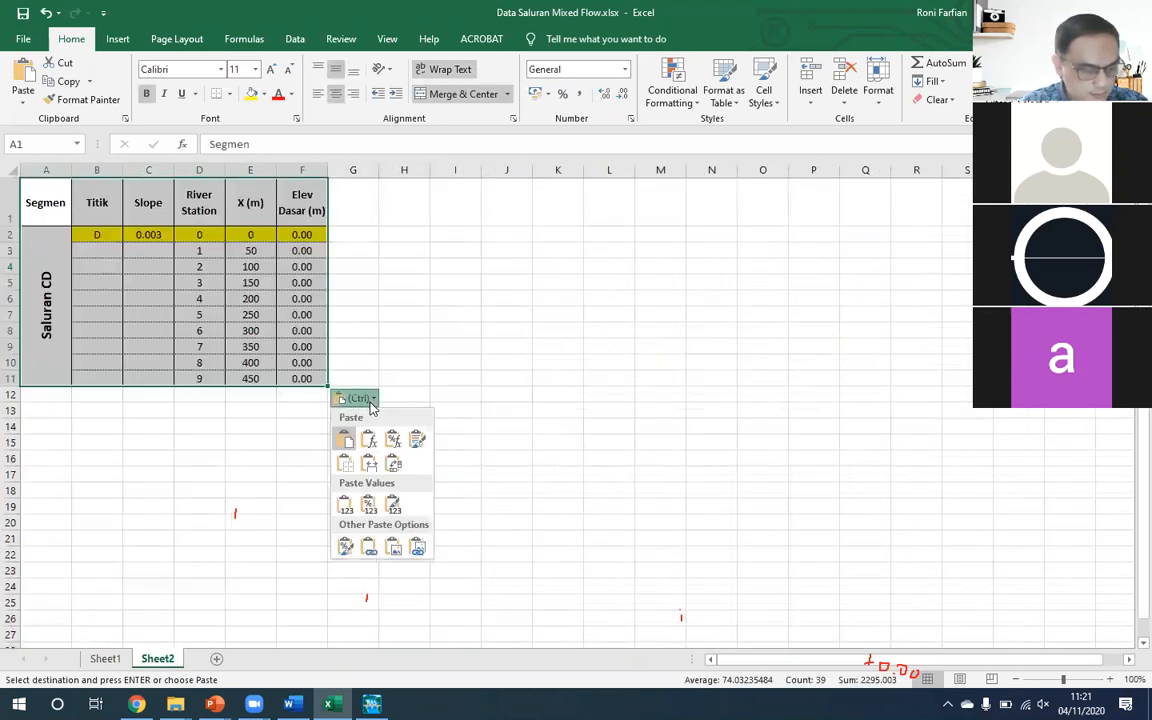
left_click(369, 464)
- Delete the entire rows of river stations 1 to 9 from the copied table on Sheet2
left_click(82, 268)
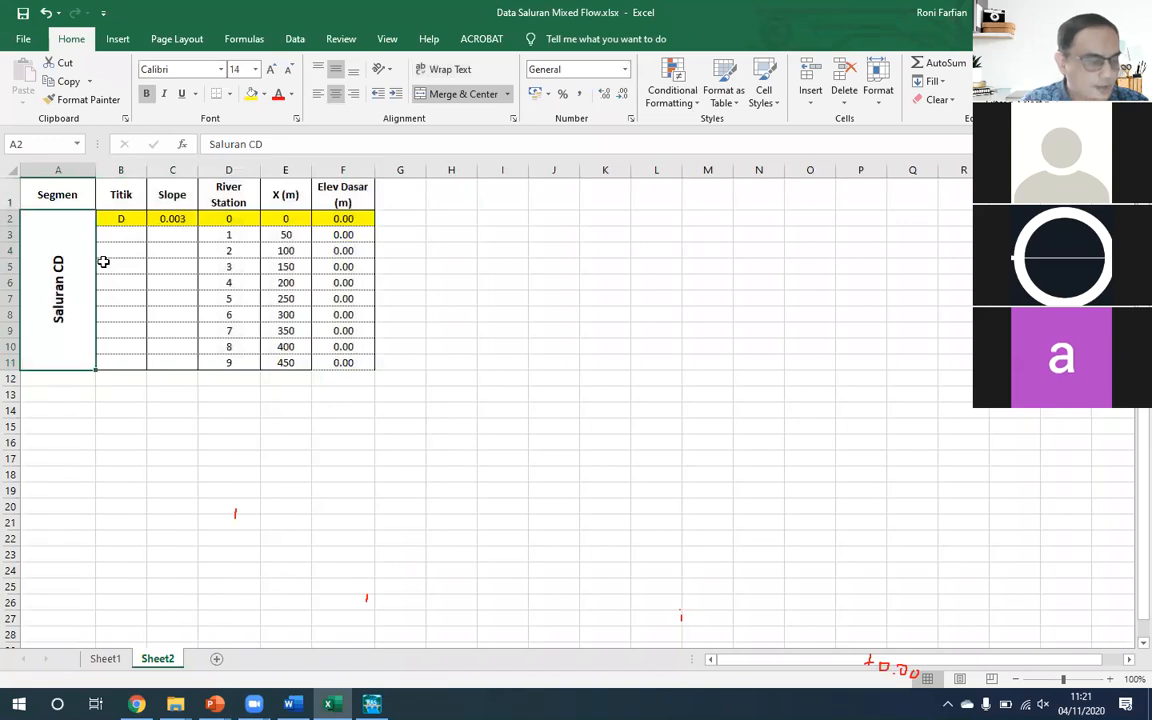
left_click(114, 217)
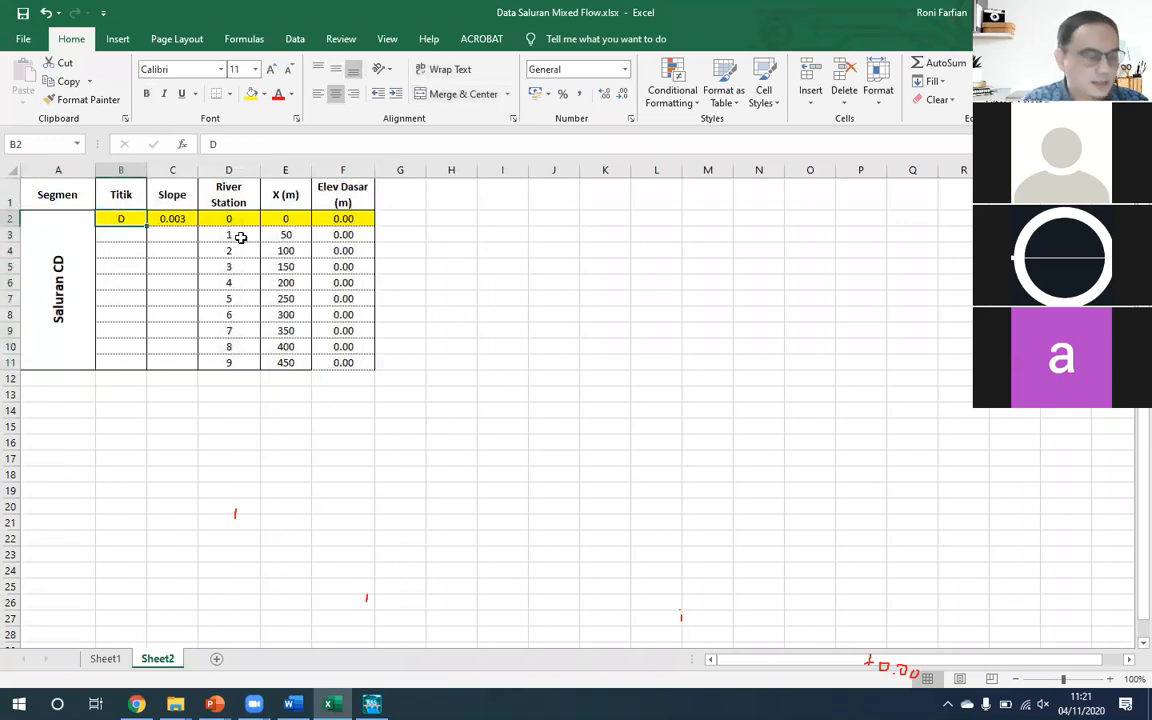
left_click(229, 234)
key("ctrl+shift+Down")
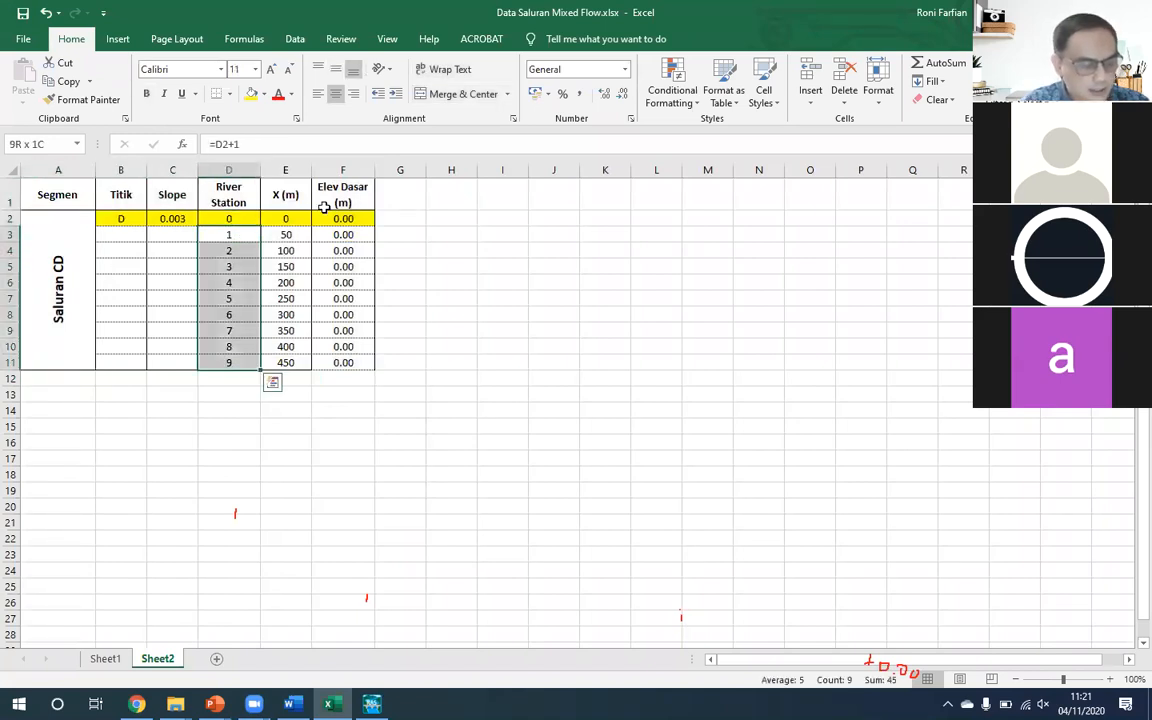
key("shift+Right")
key("shift+Right")
key("ctrl+minus")
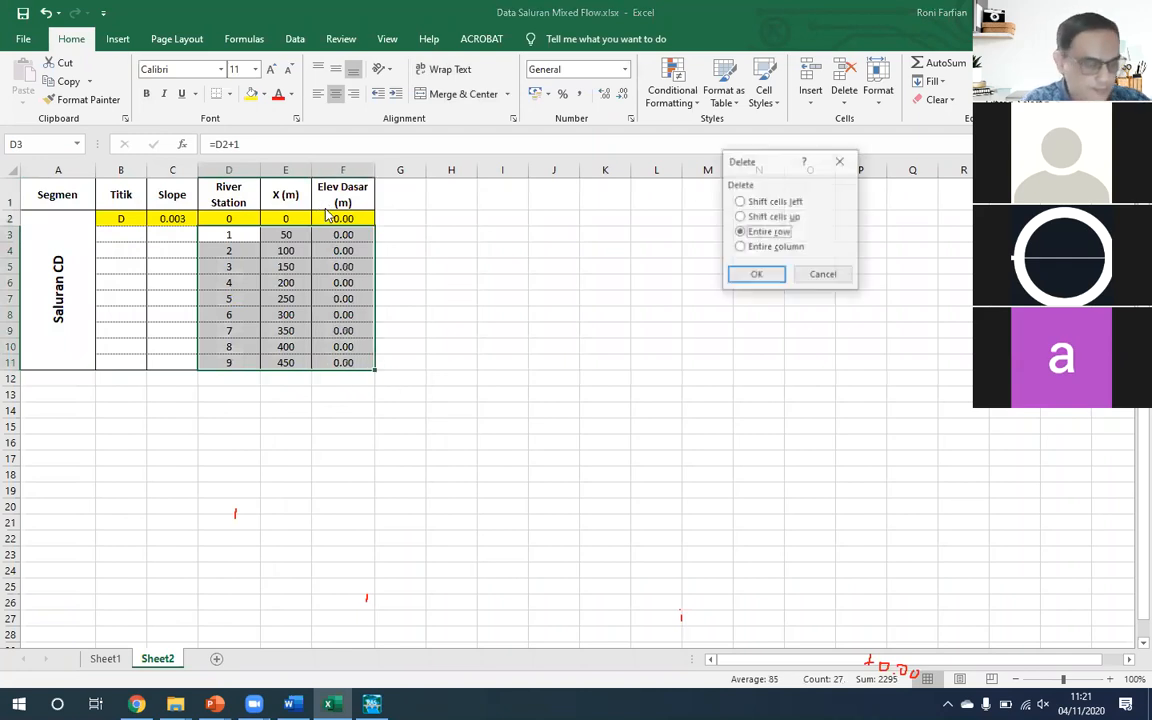
key("Return")
- Duplicate the Saluran CD row of Sheet2 into row 3 directly below it
key("Up")
key("Left")
key("Left")
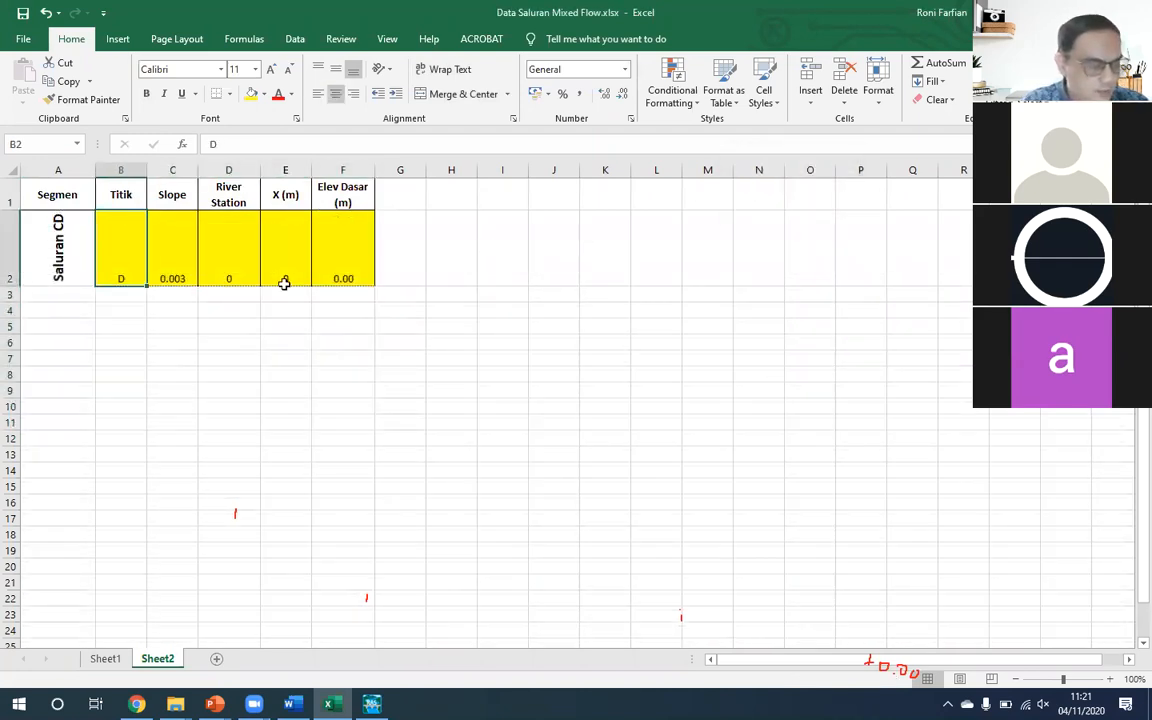
left_click(15, 233)
key("ctrl+c")
key("Down")
key("ctrl+v")
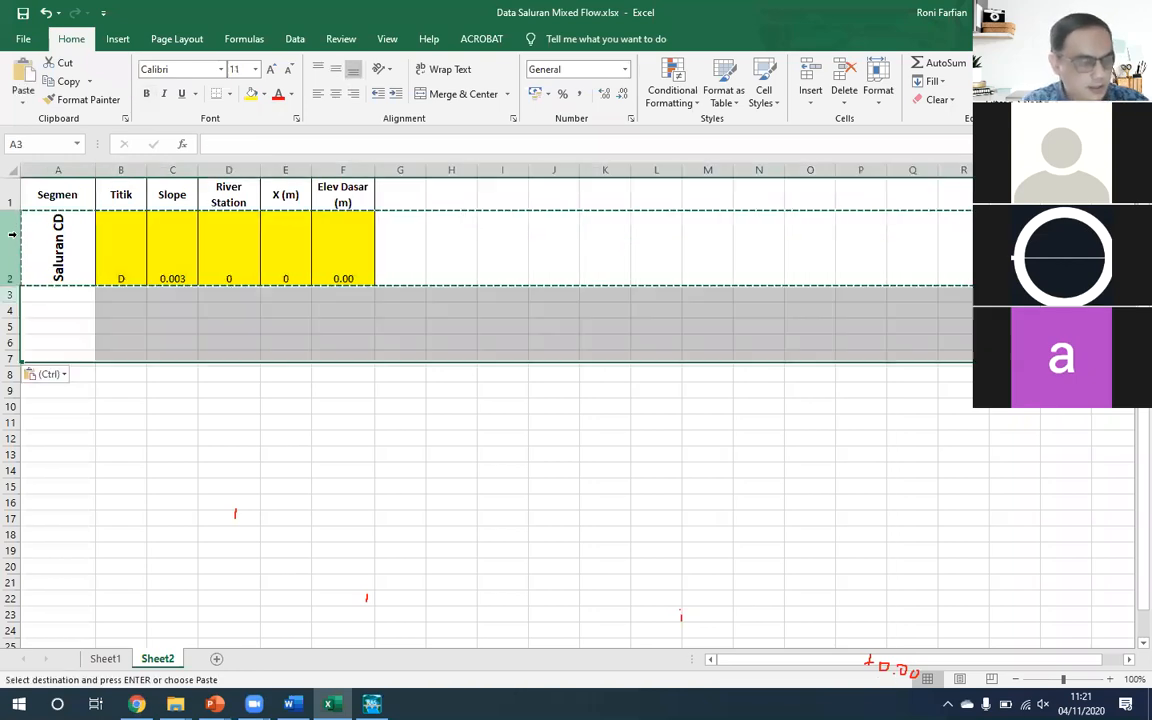
key("Escape")
key("Left")
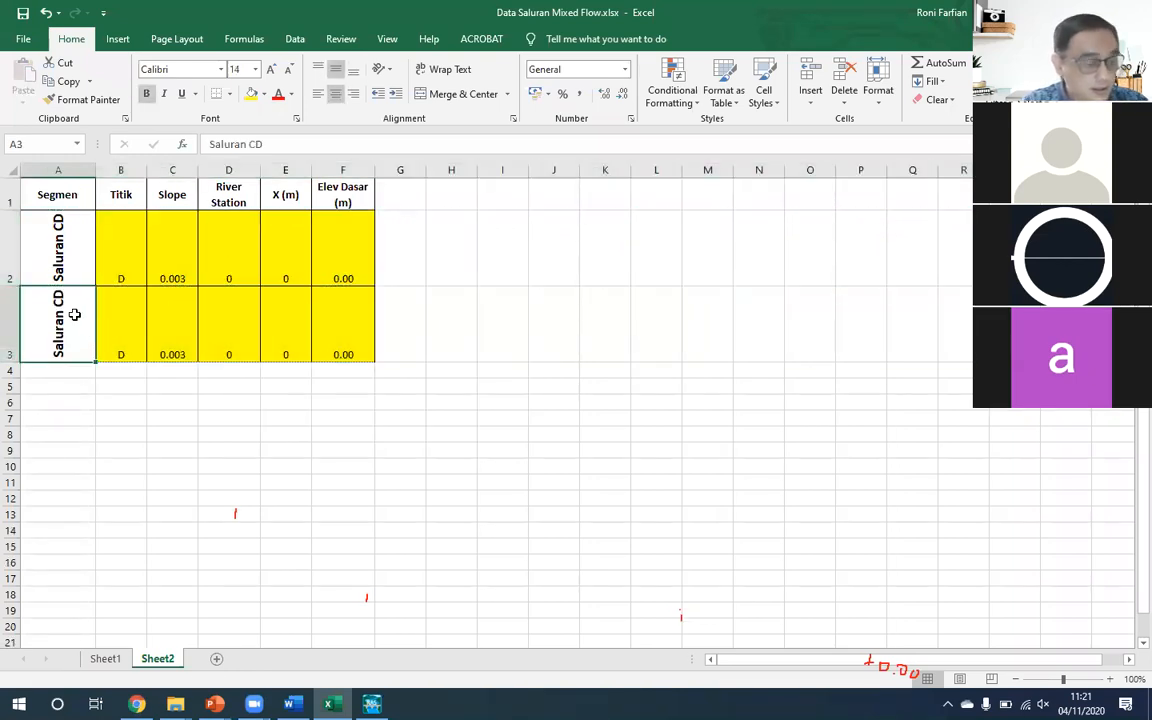
- Change the segment label in cell A3 to Saluran BC
double_click(75, 316)
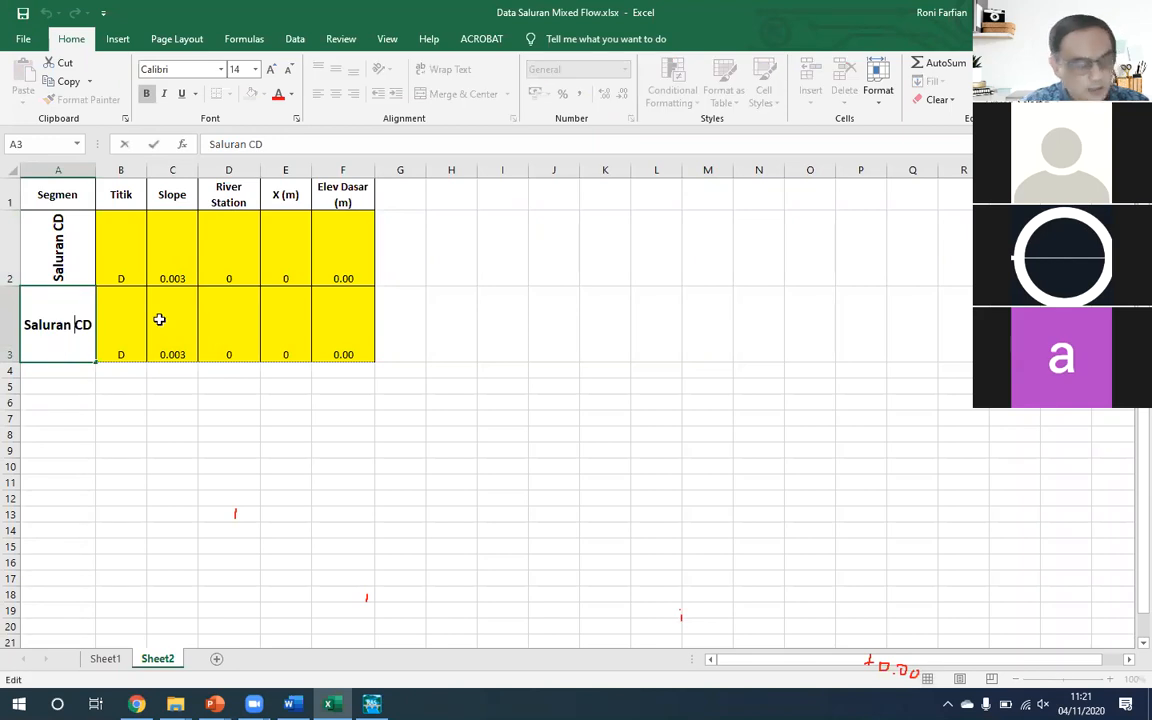
type("B")
key("BackSpace")
key("Return")
key("Up")
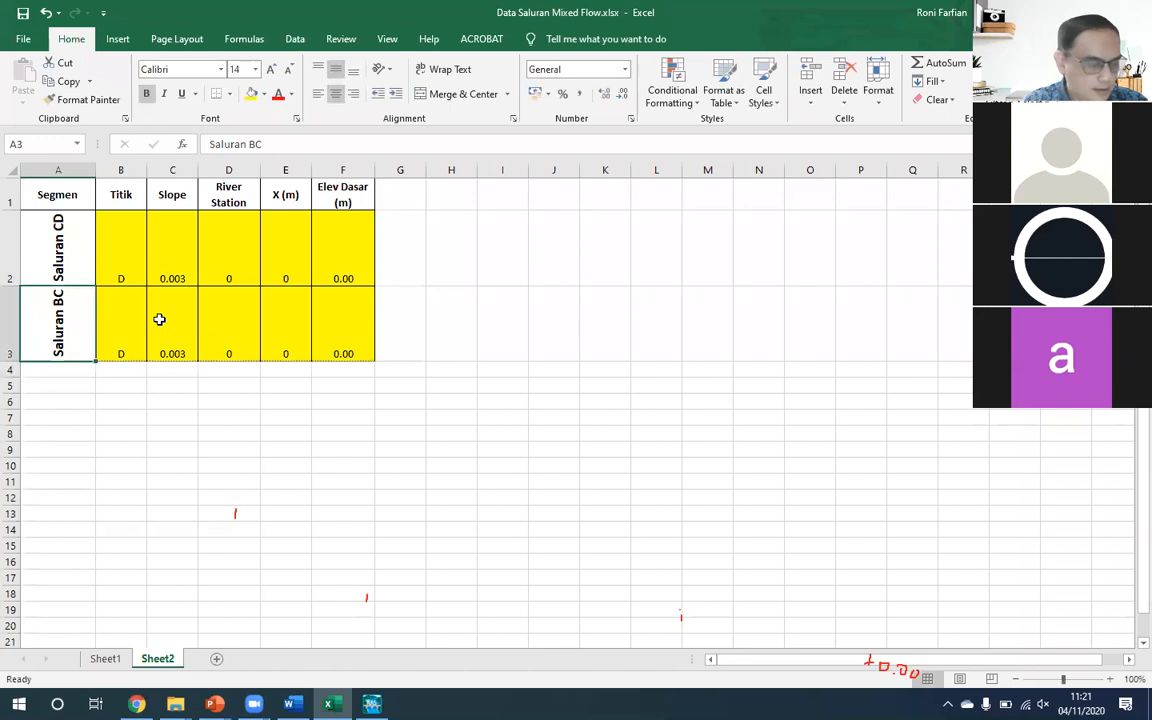
- Copy the whole Saluran BC row into row 4
key("shift+space")
key("ctrl+c")
key("Down")
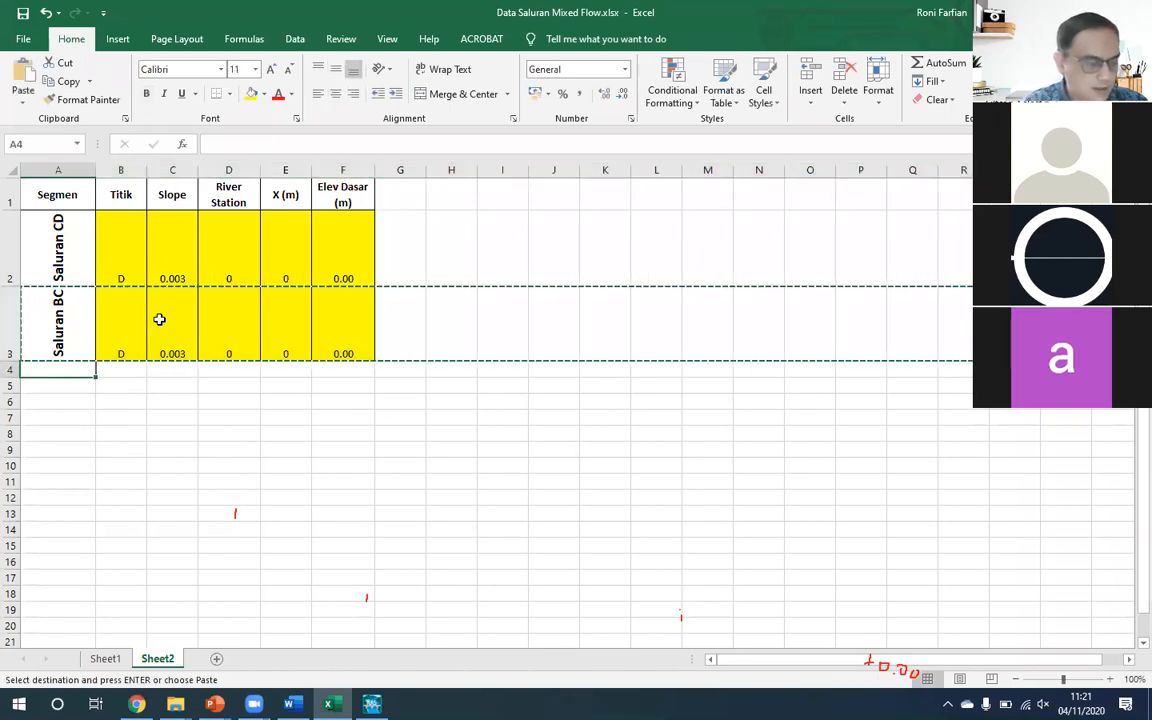
key("ctrl+v")
key("Escape")
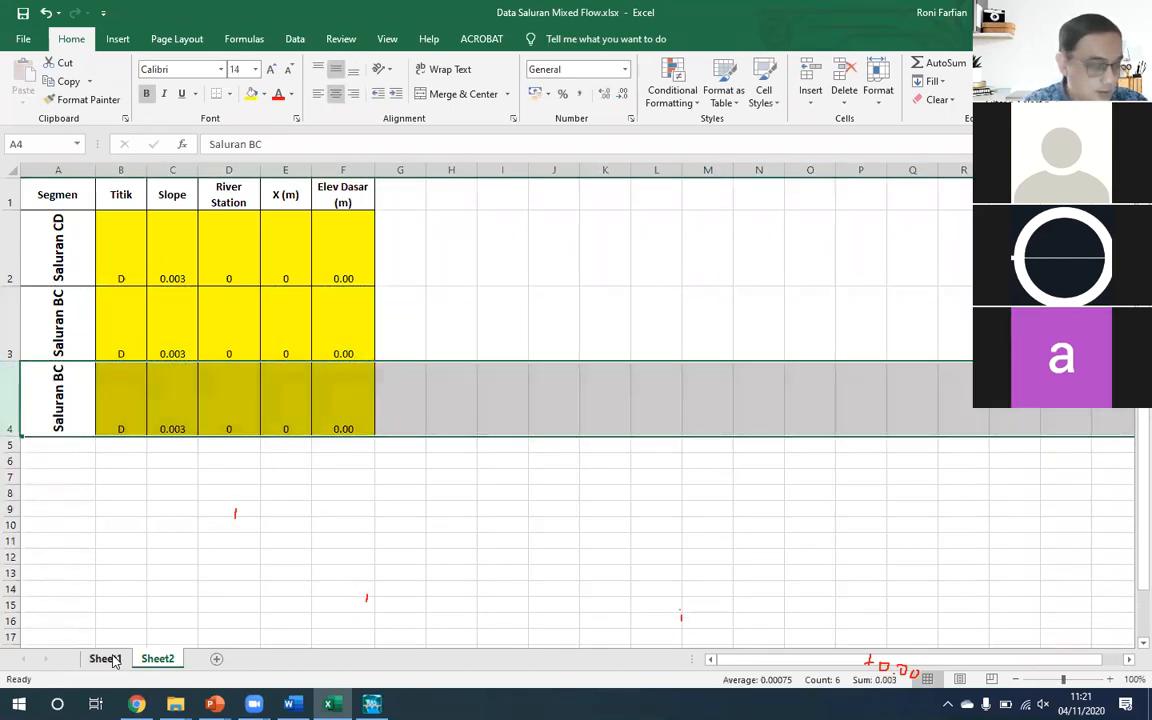
- Check the remaining segment name on Sheet1 and change the label in Sheet2's cell A4 to Saluran AB
left_click(105, 659)
scroll(175, 545, "down", 2)
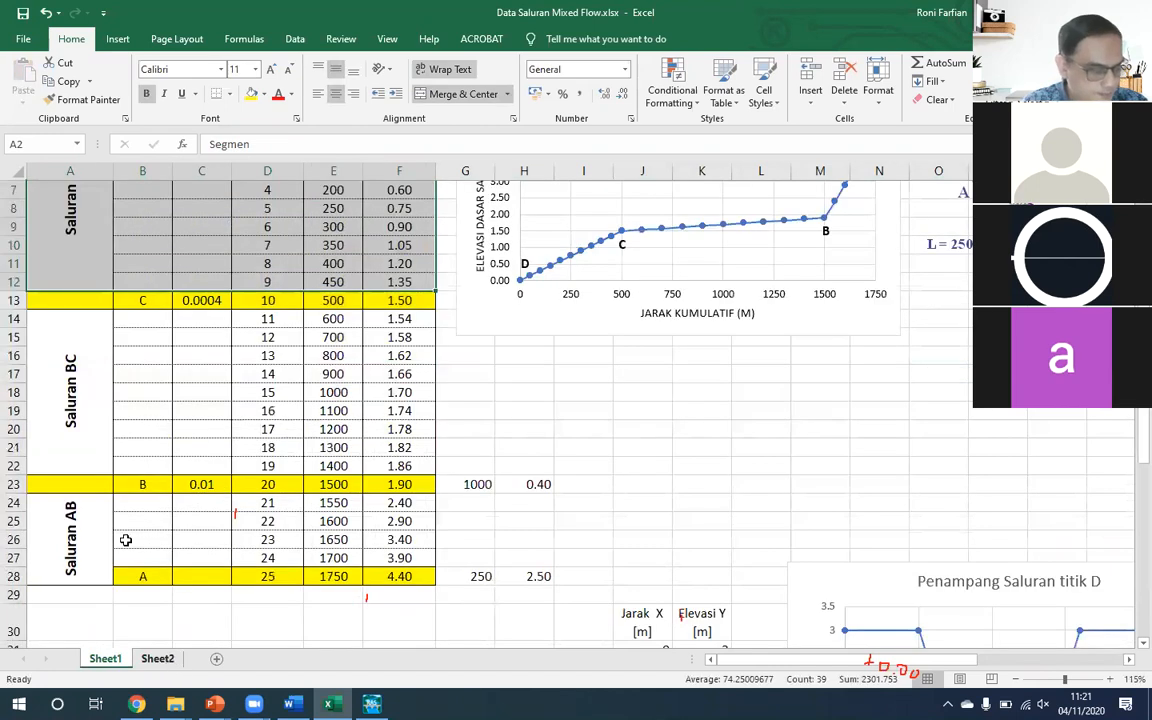
key("ctrl+Page_Down")
double_click(73, 396)
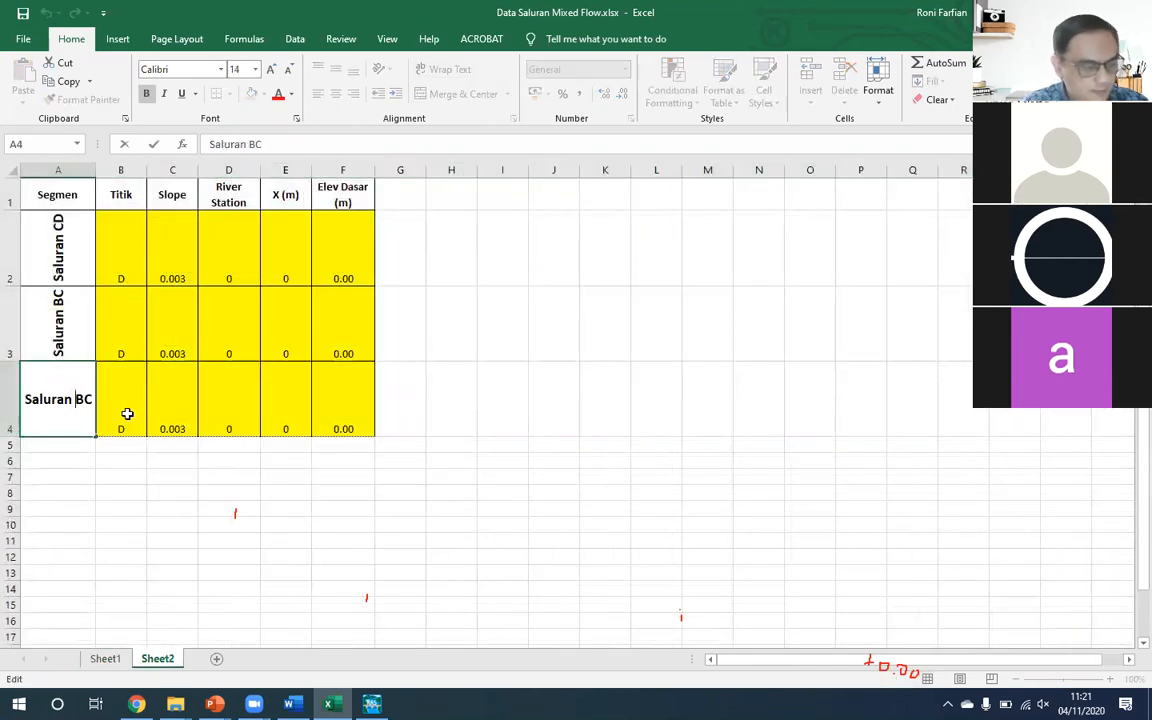
type("A")
key("Right")
key("Delete")
key("Return")
- Insert a blank row between the Saluran CD and Saluran BC rows
key("Up")
key("Up")
key("Up")
key("Right")
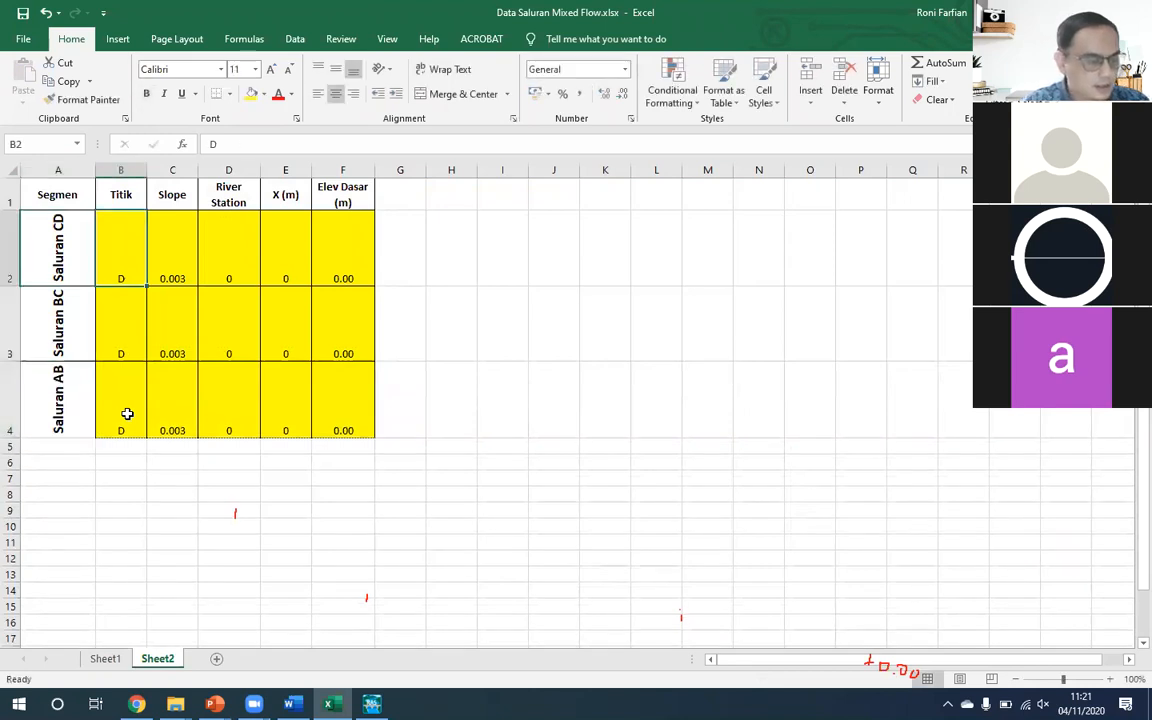
key("Down")
type("C")
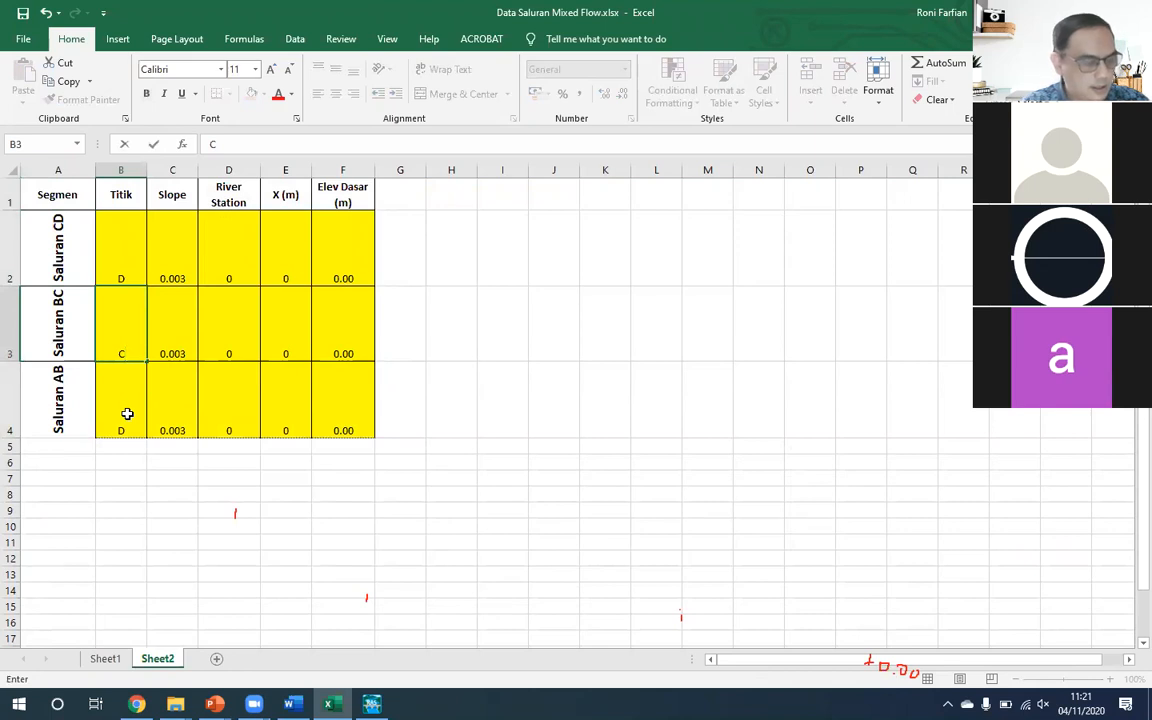
key("Escape")
key("Up")
key("Down")
key("alt+i")
type("ran B")
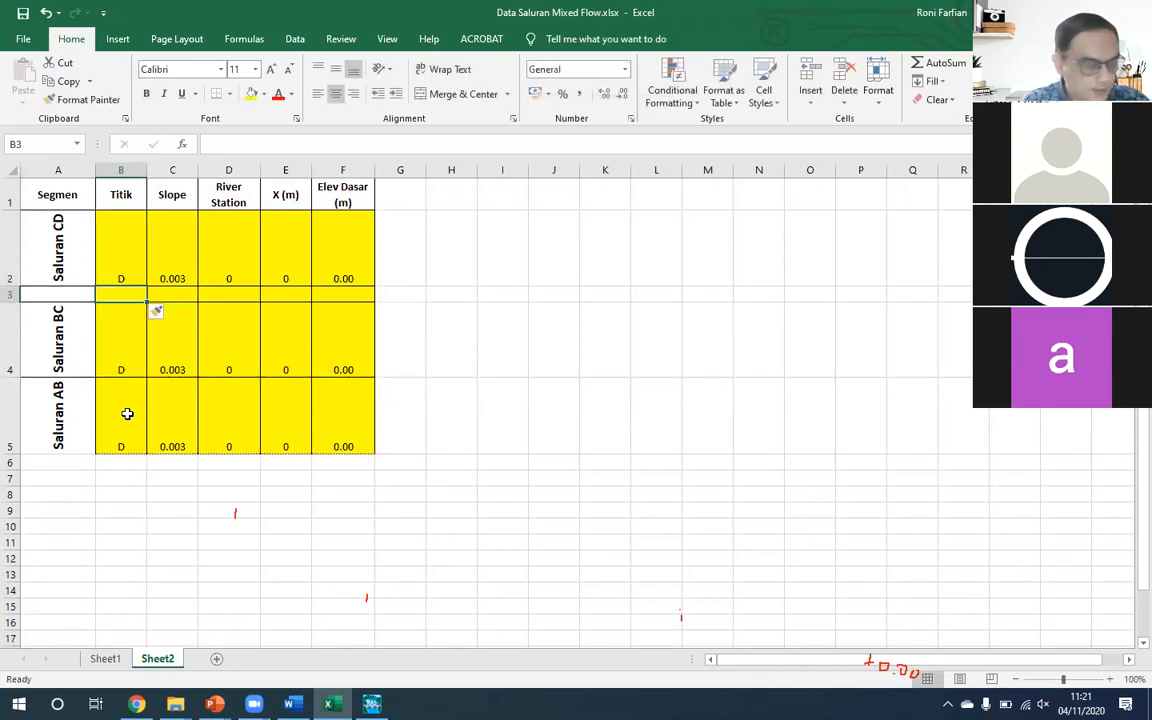
type("C")
- Enter Titik C in the blank row 3 and Titik B in the Saluran BC row
key("Return")
key("Up")
key("Down")
type("B")
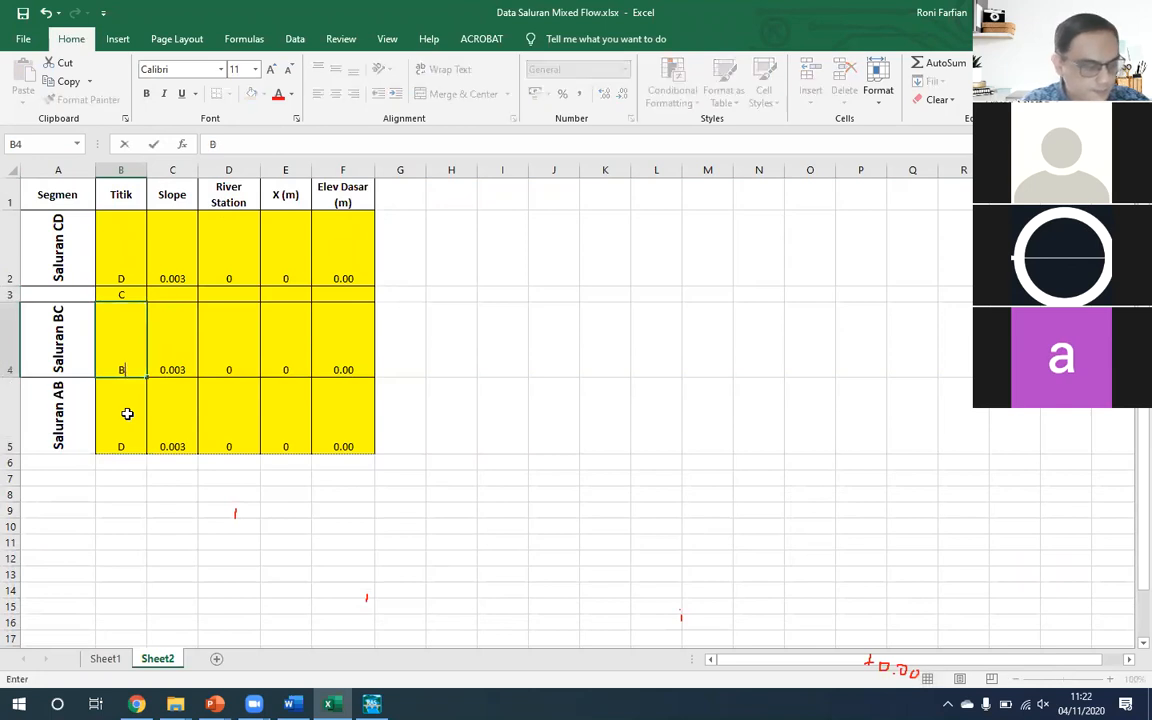
key("Return")
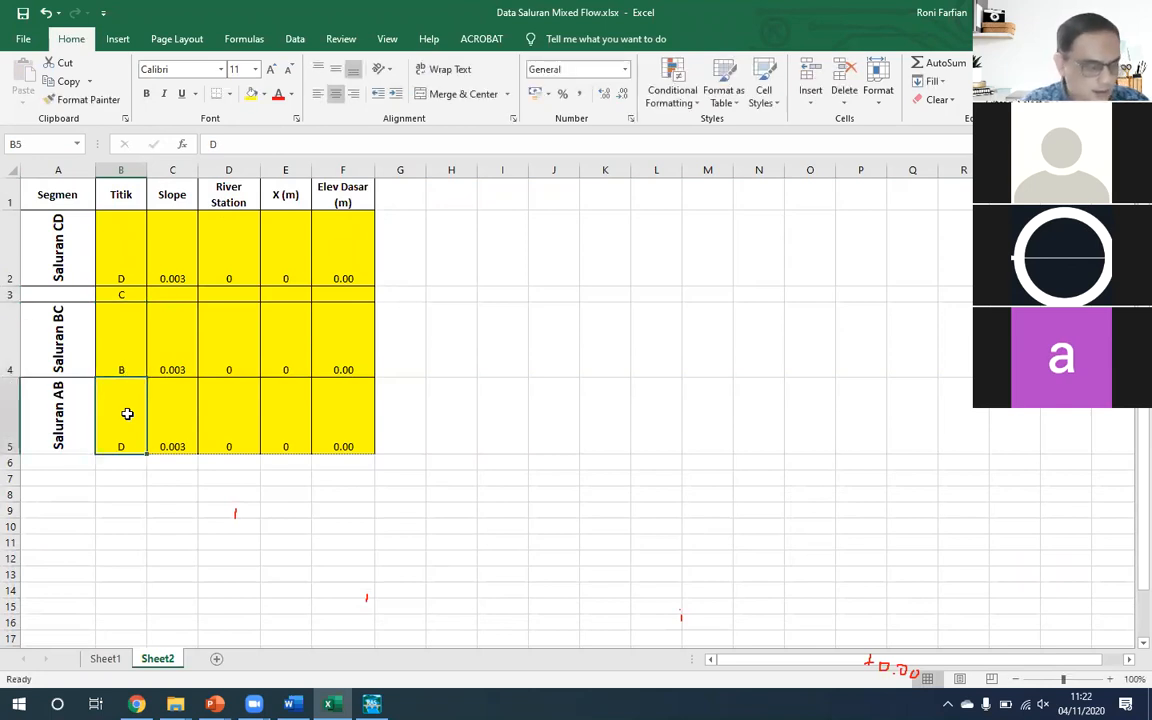
- Set the Titik of the Saluran AB row to a capital A
key("Down")
key("Up")
type("a")
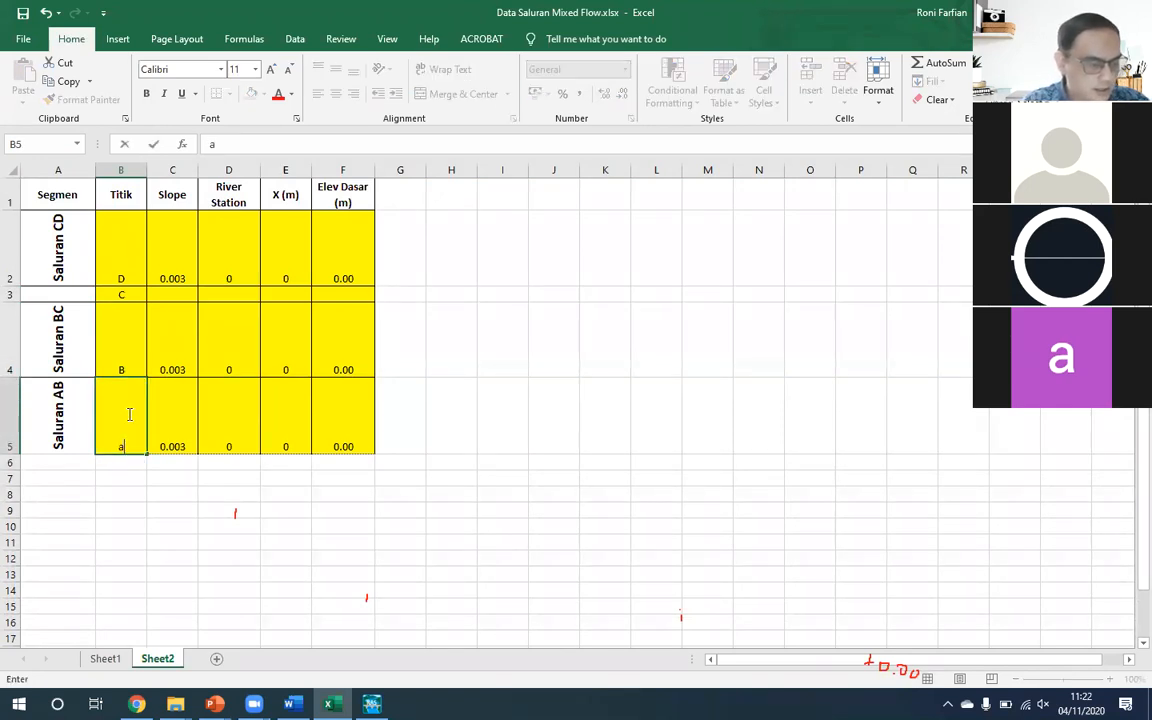
key("Up")
key("Down")
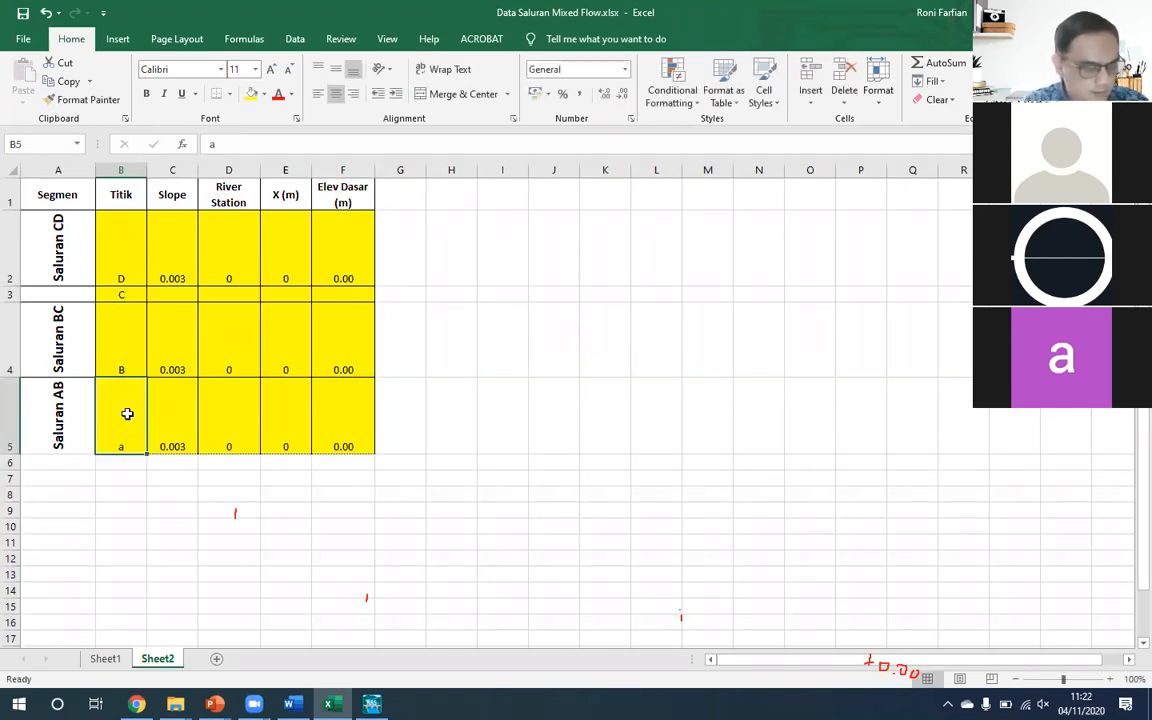
type("A")
key("Right")
key("Left")
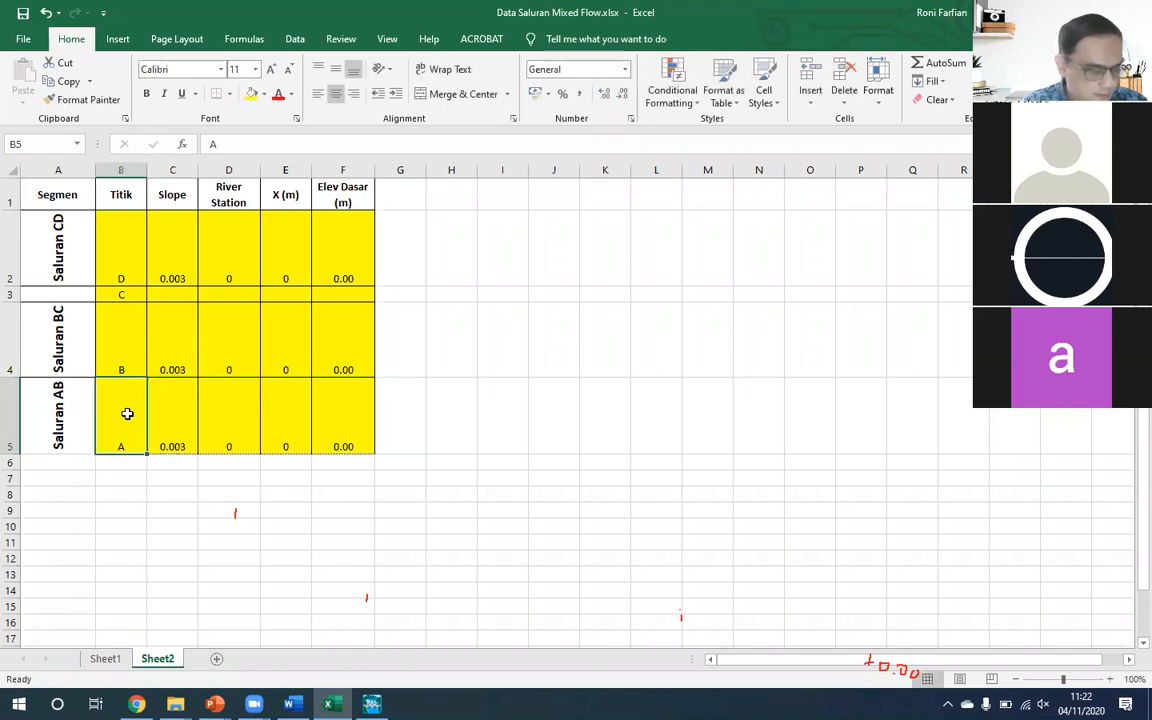
- Check the segment, point and slope layout of the full table on Sheet1
left_click(92, 658)
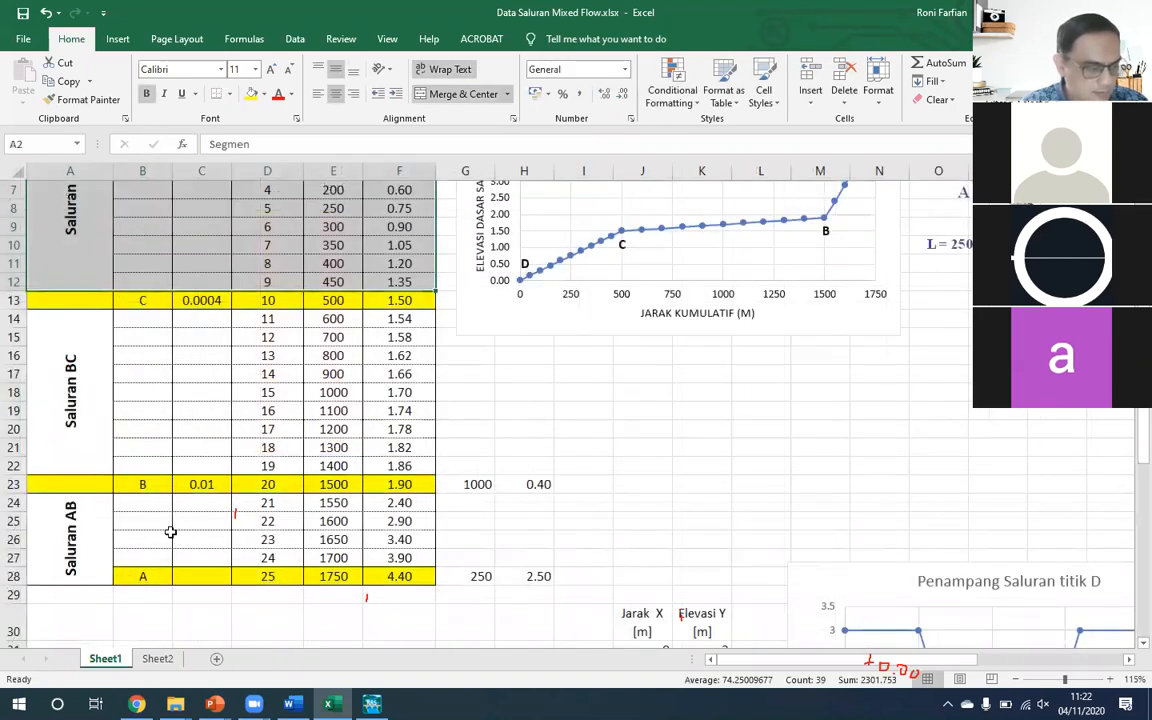
scroll(172, 478, "up", 2)
scroll(172, 478, "up", 1, "ctrl")
scroll(155, 566, "down", 2)
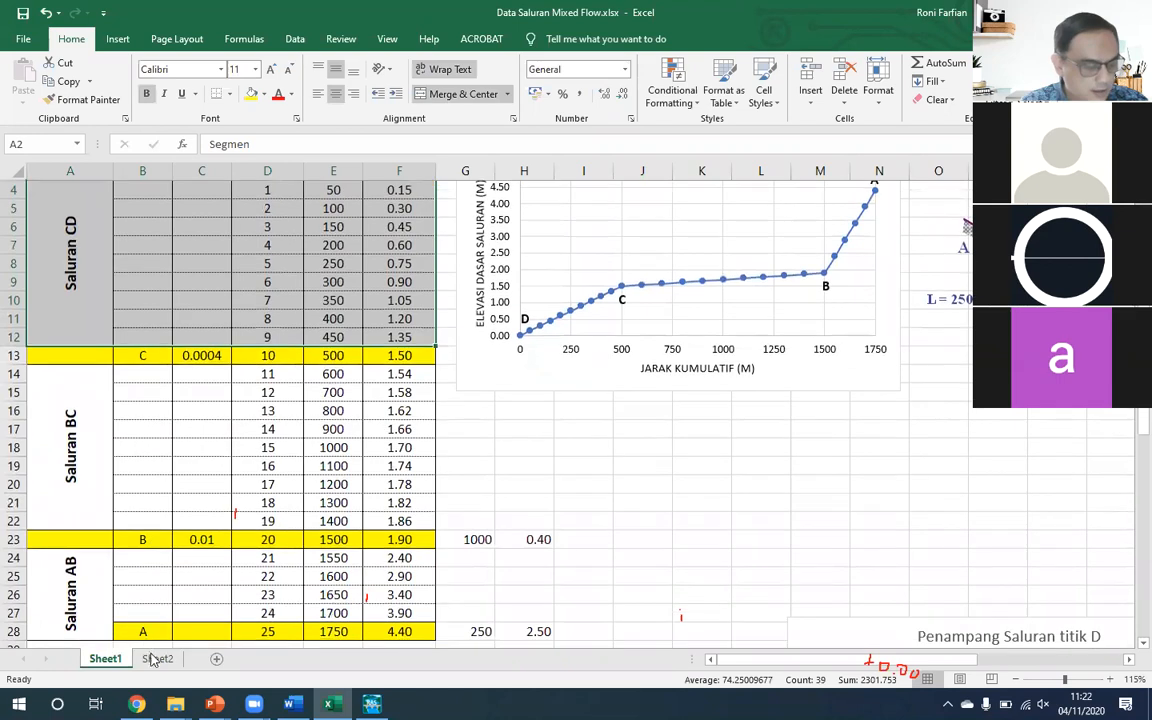
- Copy the 0.0004 slope of Titik C from Sheet1 into the Slope cell of the Titik C row on Sheet2
left_click(155, 658)
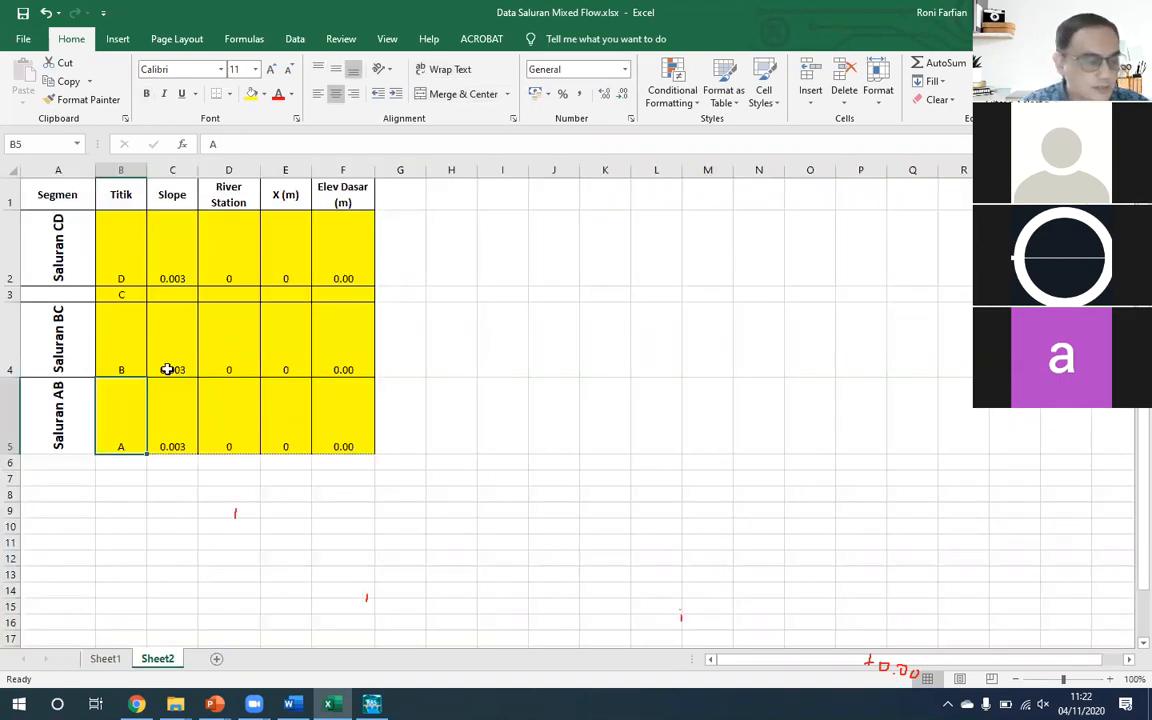
left_click(120, 235)
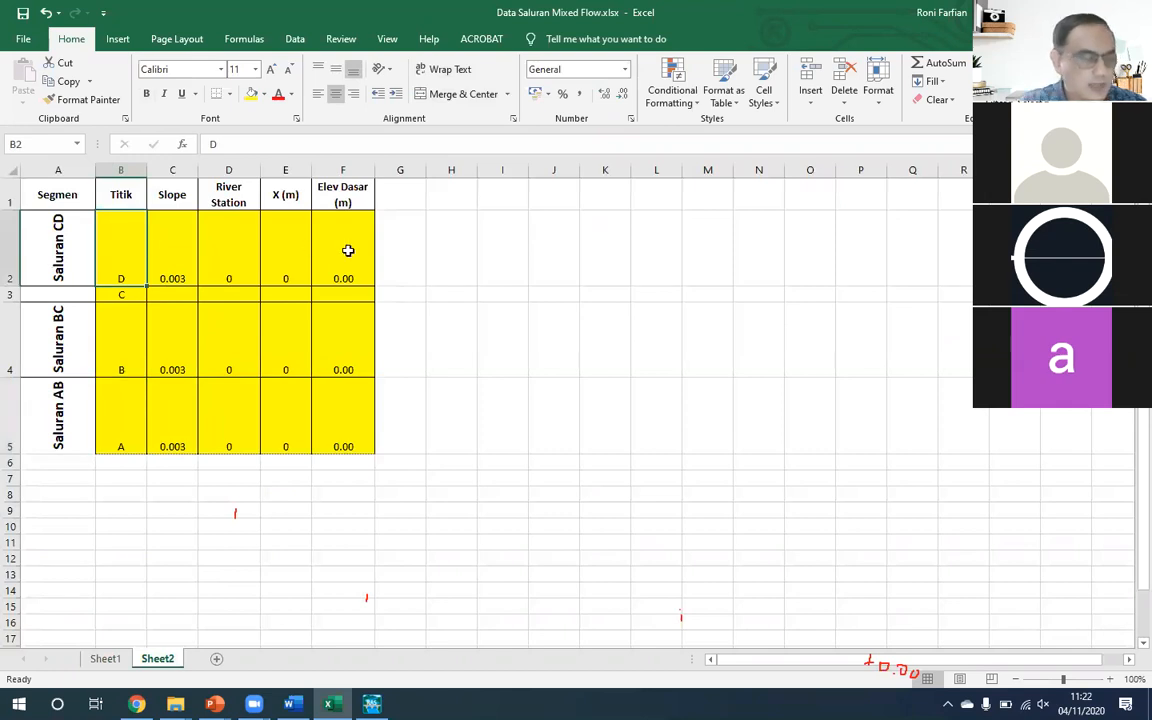
key("Down")
key("Right")
key("Up")
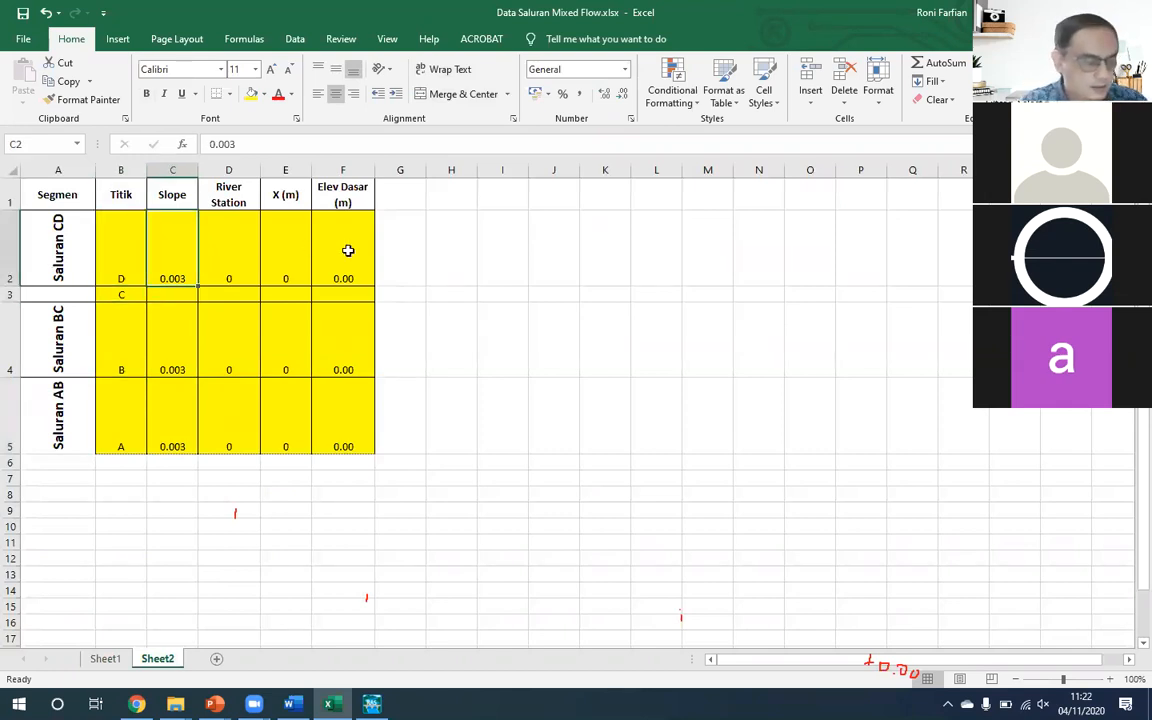
left_click(106, 659)
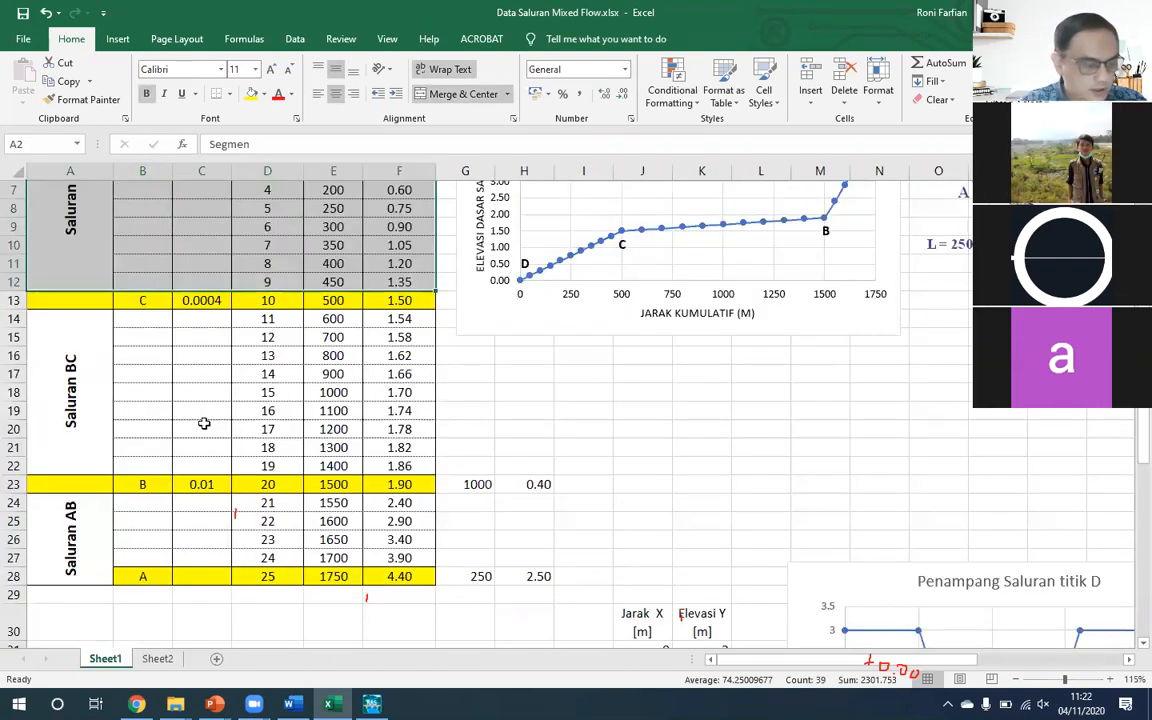
left_click(207, 300)
key("ctrl+c")
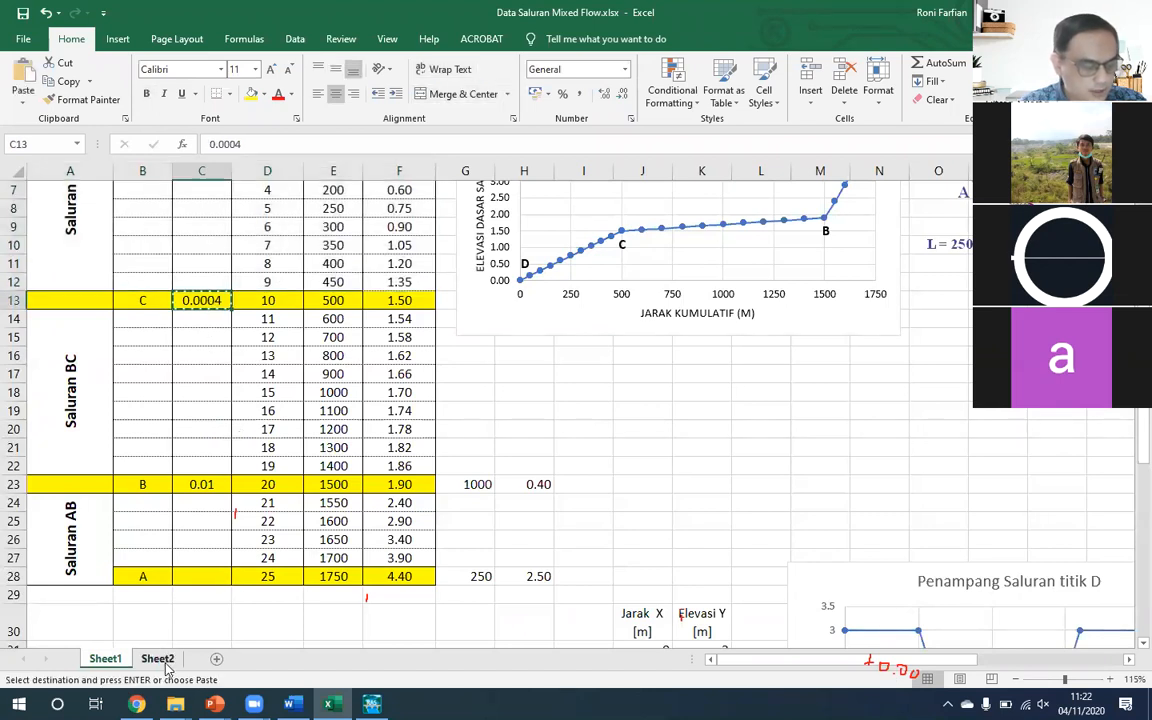
key("ctrl+Page_Down")
key("Down")
key("ctrl+v")
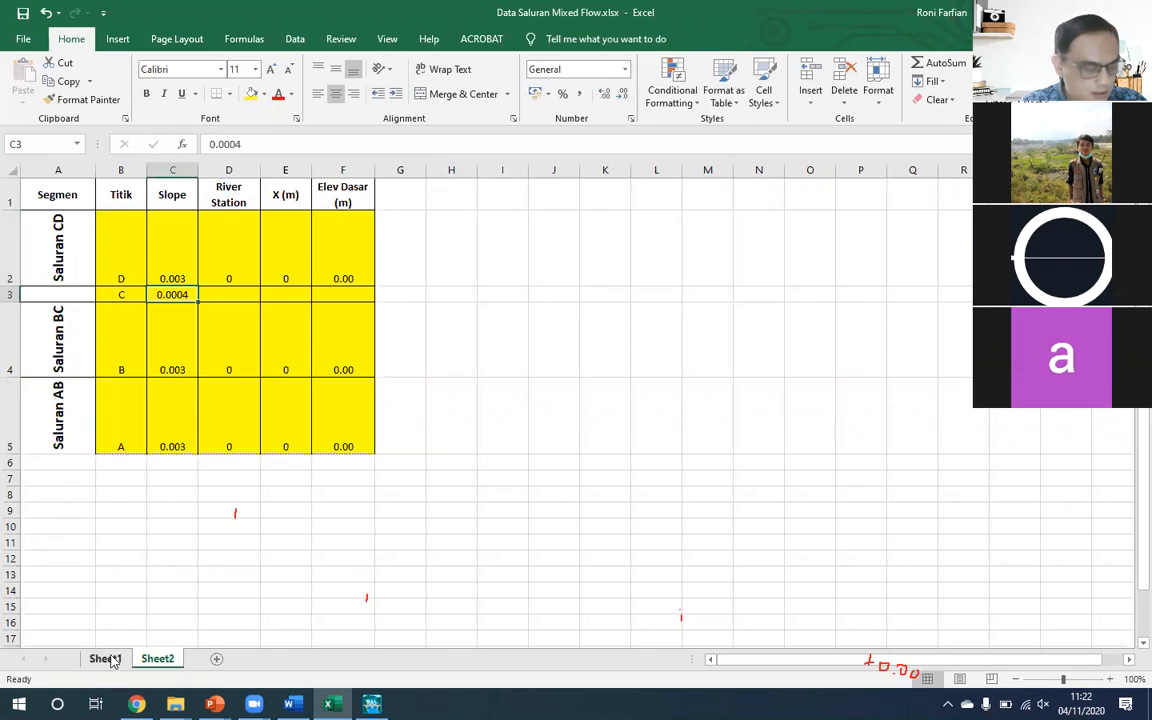
- Copy the 0.01 slope of Titik B from Sheet1 into the Saluran BC row on Sheet2 and clear the slope of the Saluran AB row
key("ctrl+c")
left_click(167, 663)
left_click(173, 352)
key("ctrl+v")
key("Escape")
left_click(170, 433)
key("Delete")
key("Up")
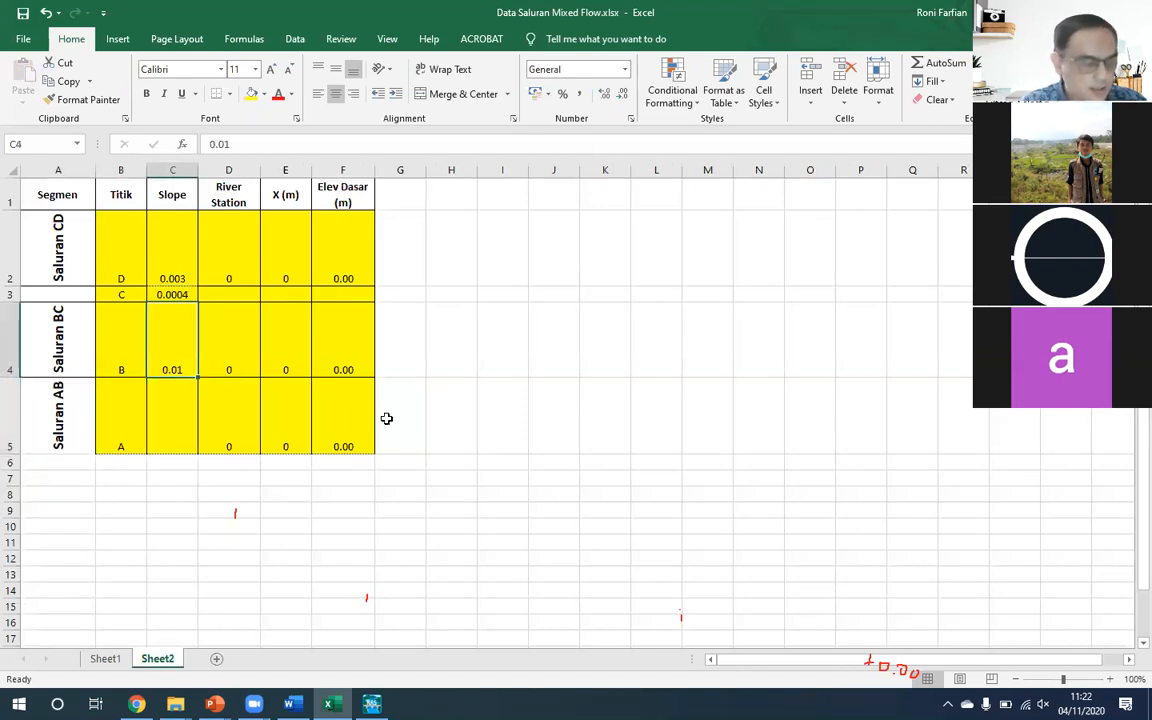
left_click(275, 350)
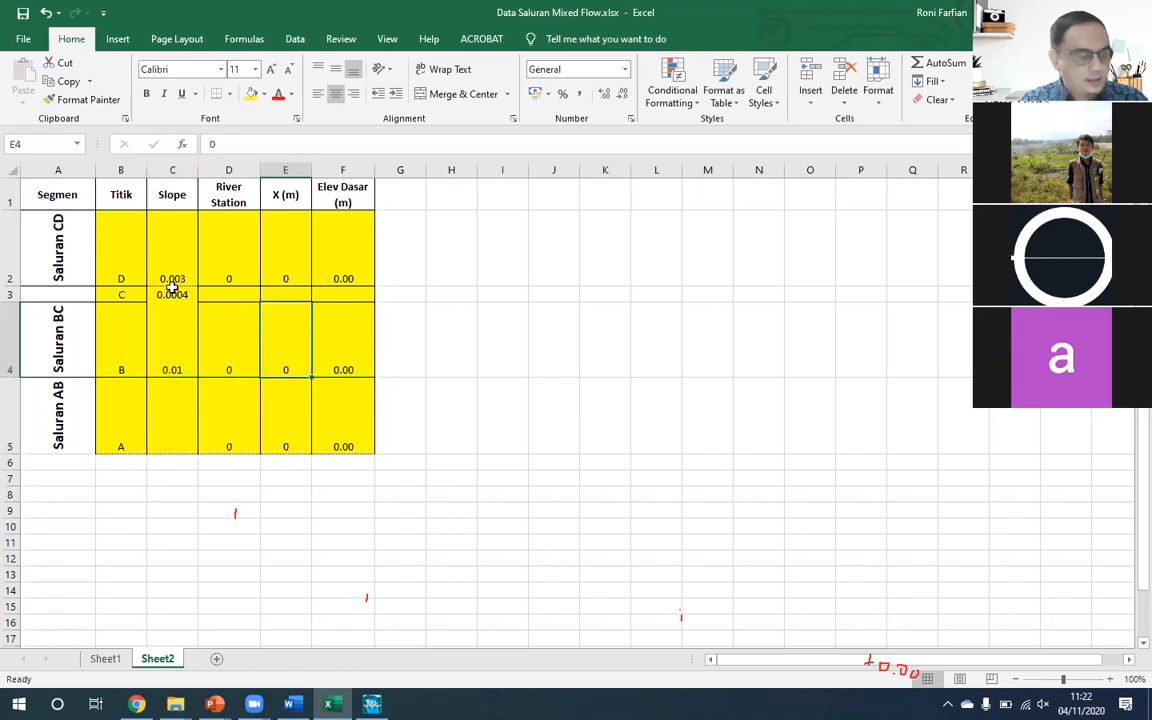
left_click(212, 258)
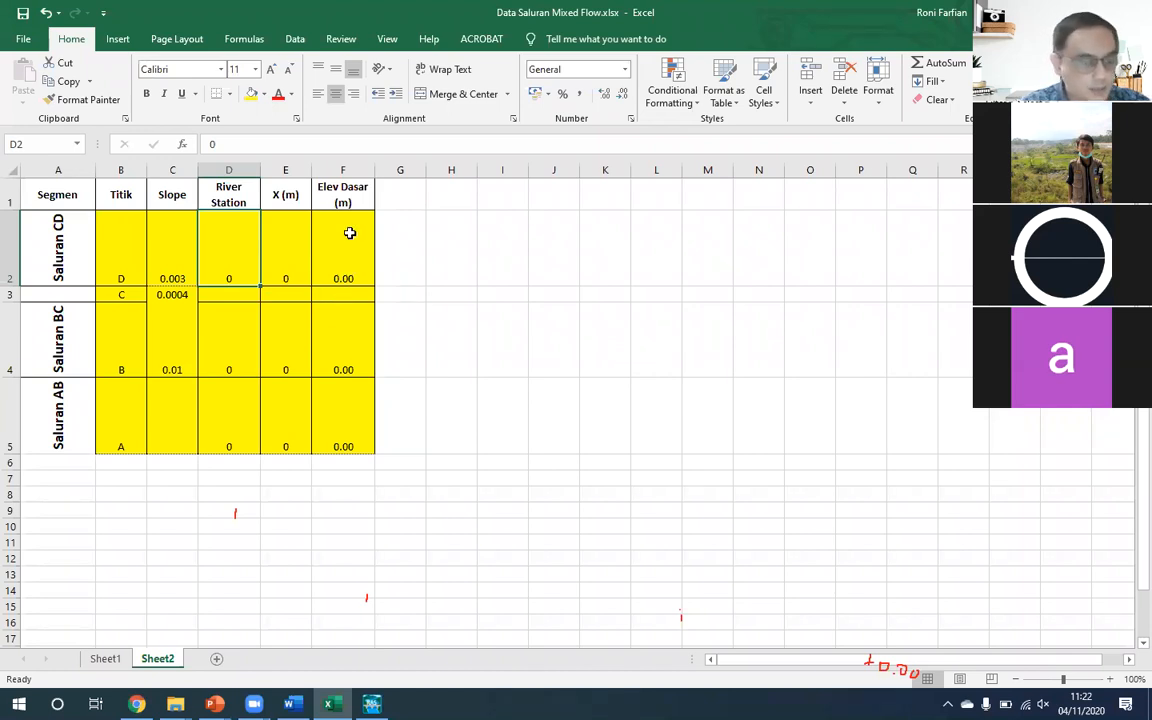
left_click(357, 262)
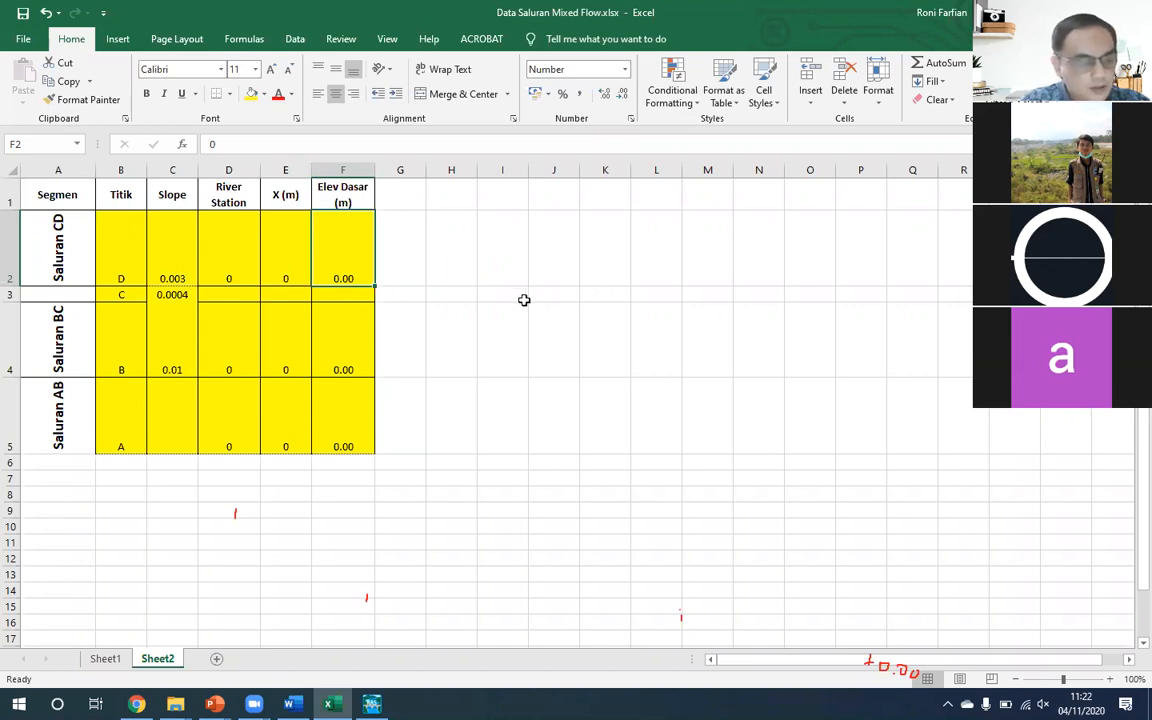
key("Left")
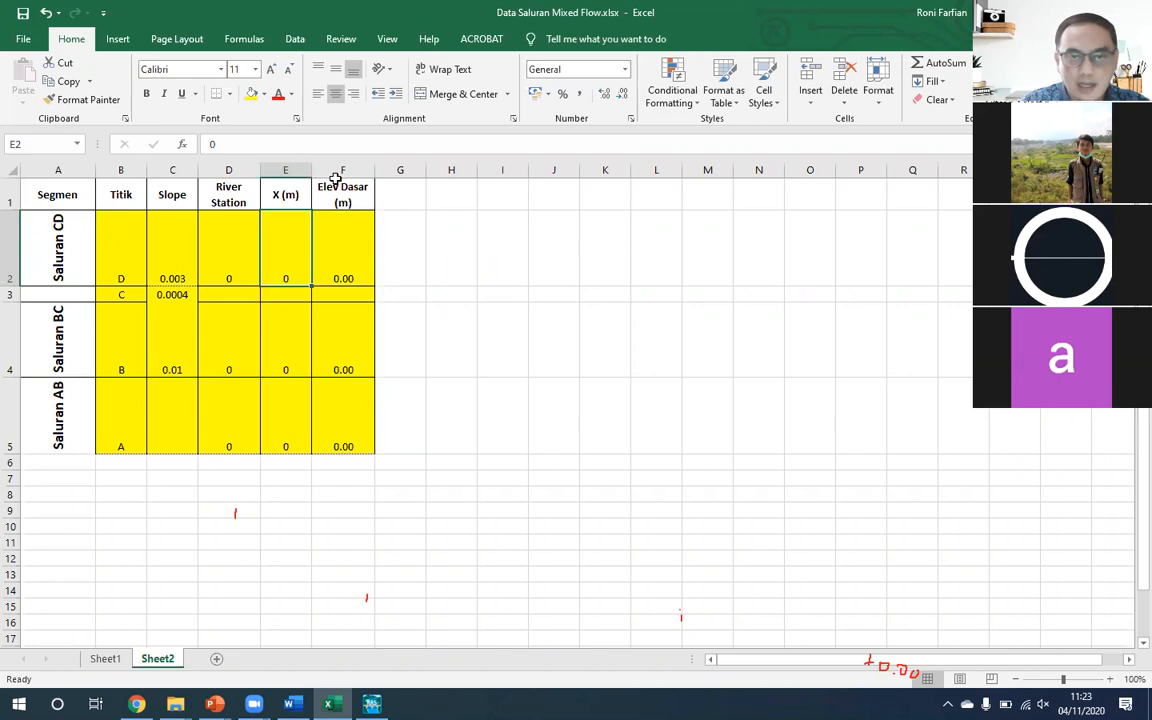
left_click(242, 258)
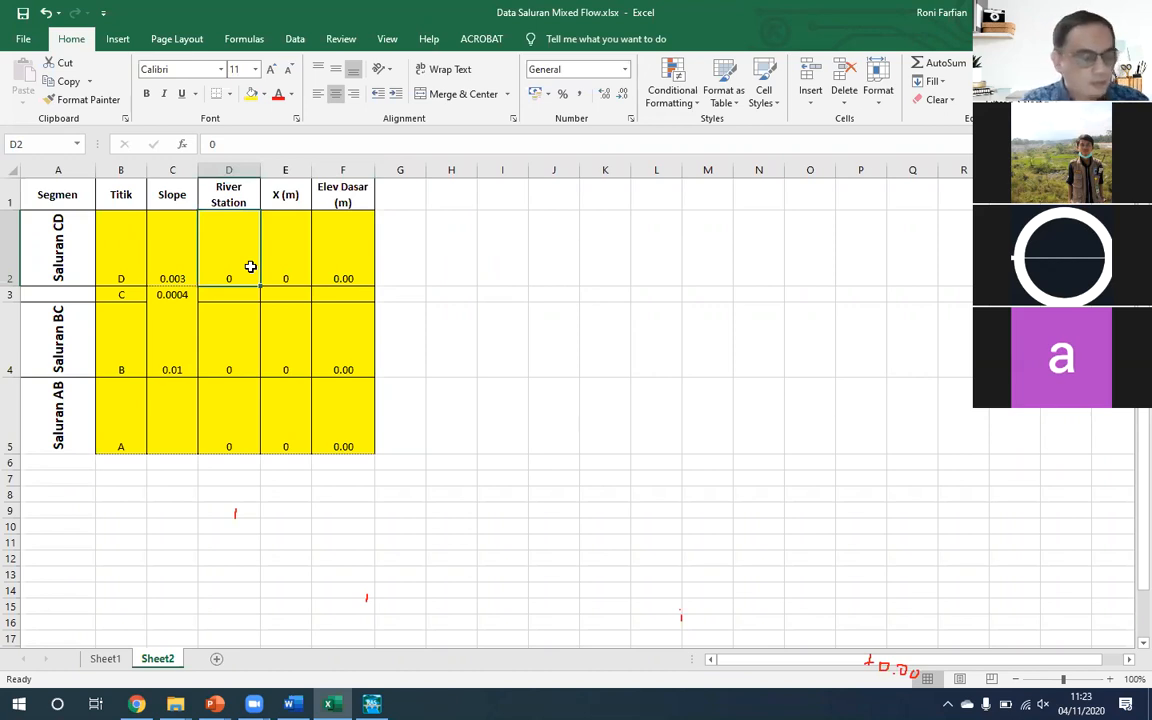
- Apply all borders to the Slope cell of the Titik C row
key("Down")
key("Left")
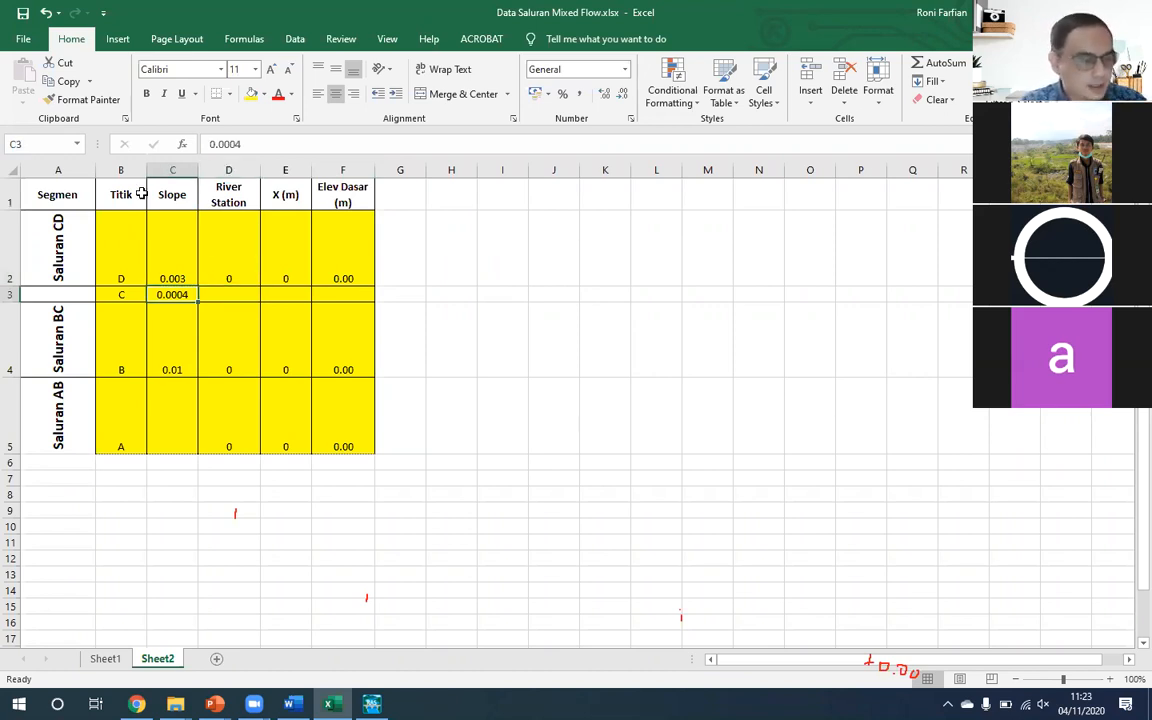
left_click(231, 94)
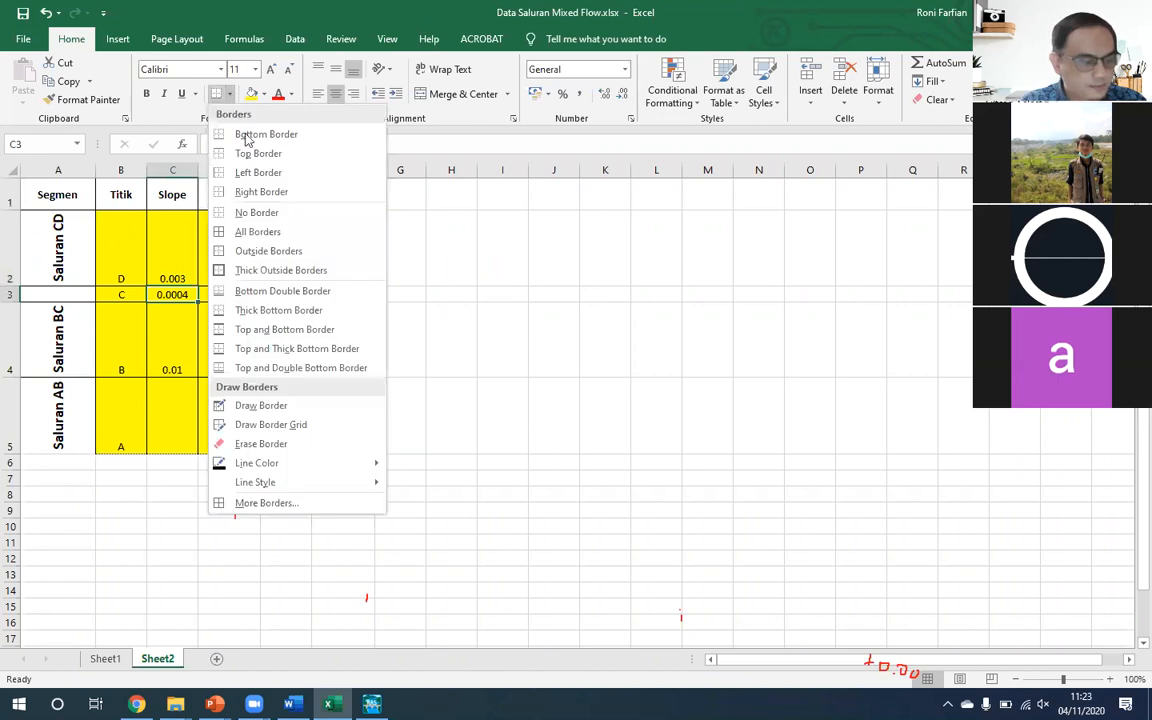
left_click(240, 229)
left_click(385, 320)
- Consult the Latihan-1 Mixed Flow slide in PowerPoint for the CD segment length, then return to Excel and enter 500 as X (m) for Titik C
left_click(239, 292)
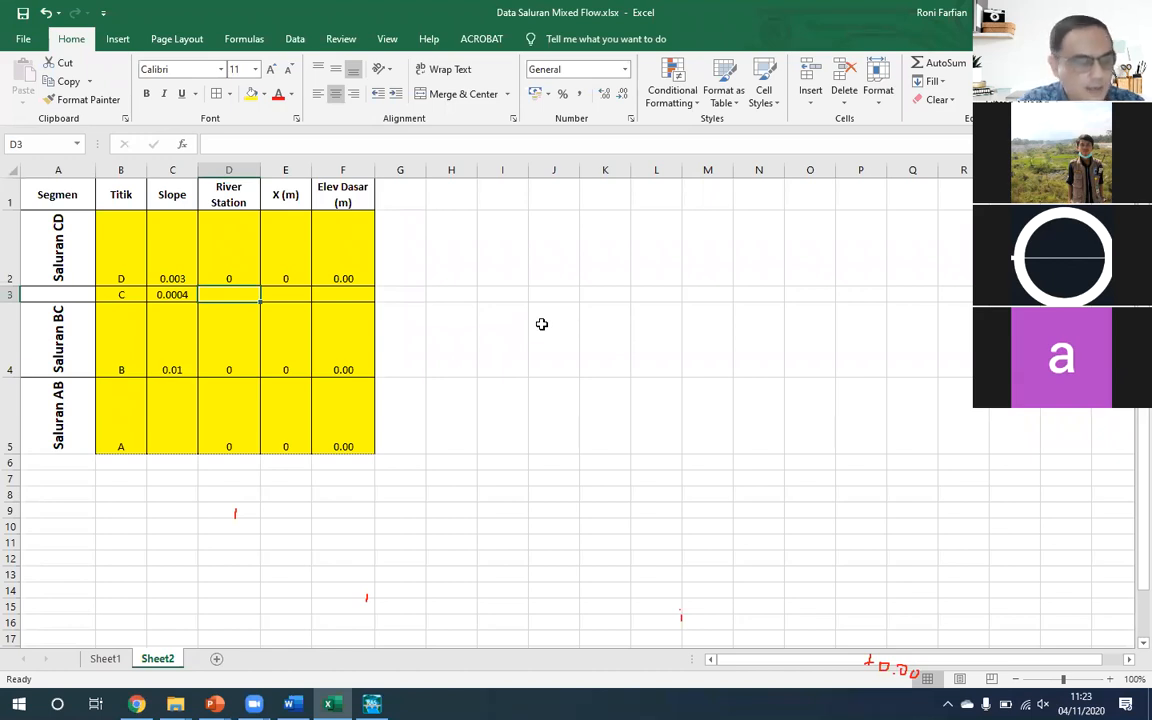
key("Right")
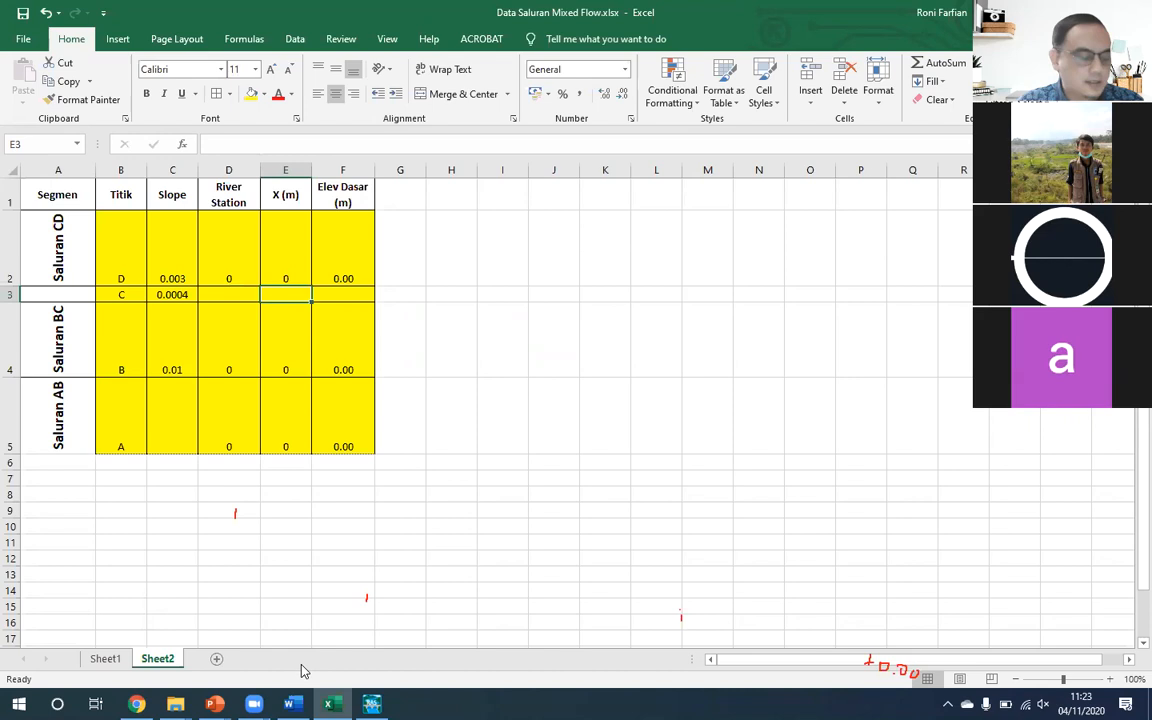
left_click(214, 704)
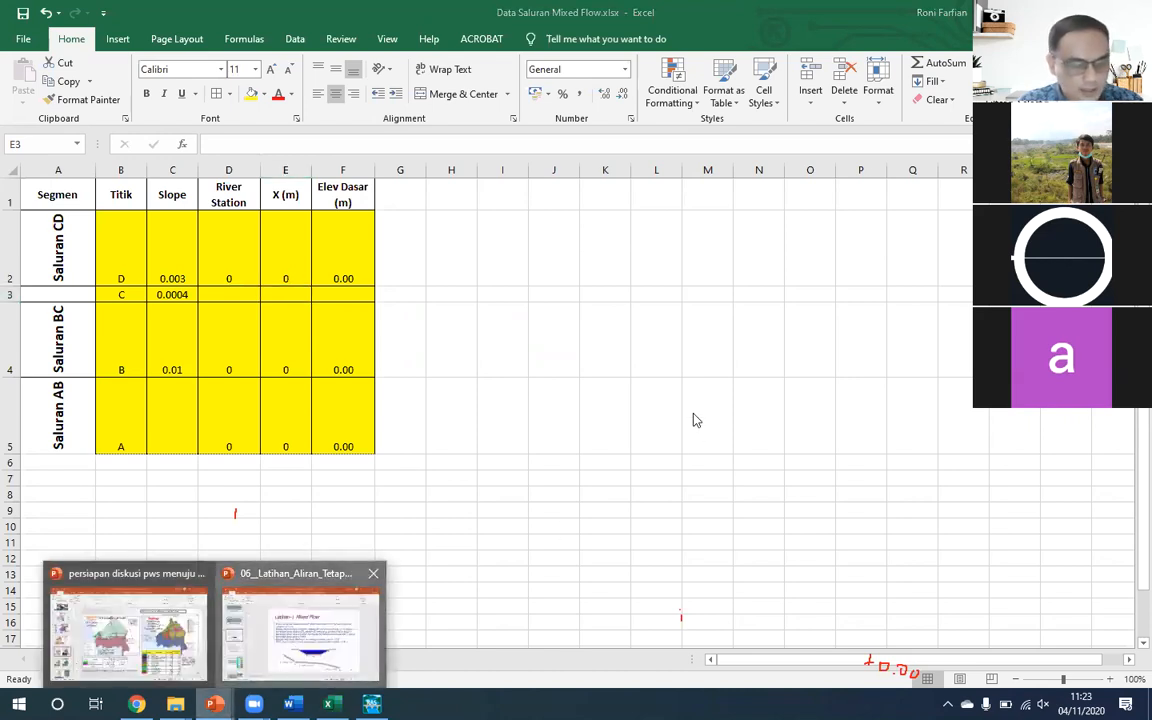
left_click(300, 630)
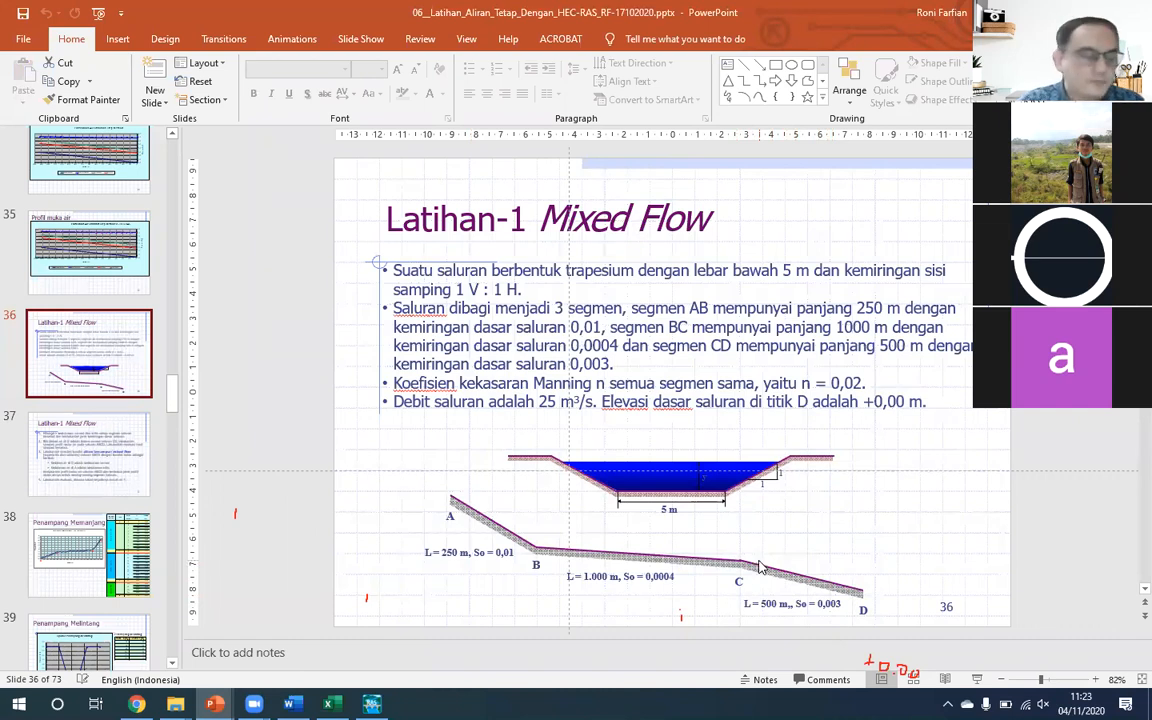
key("alt+Tab")
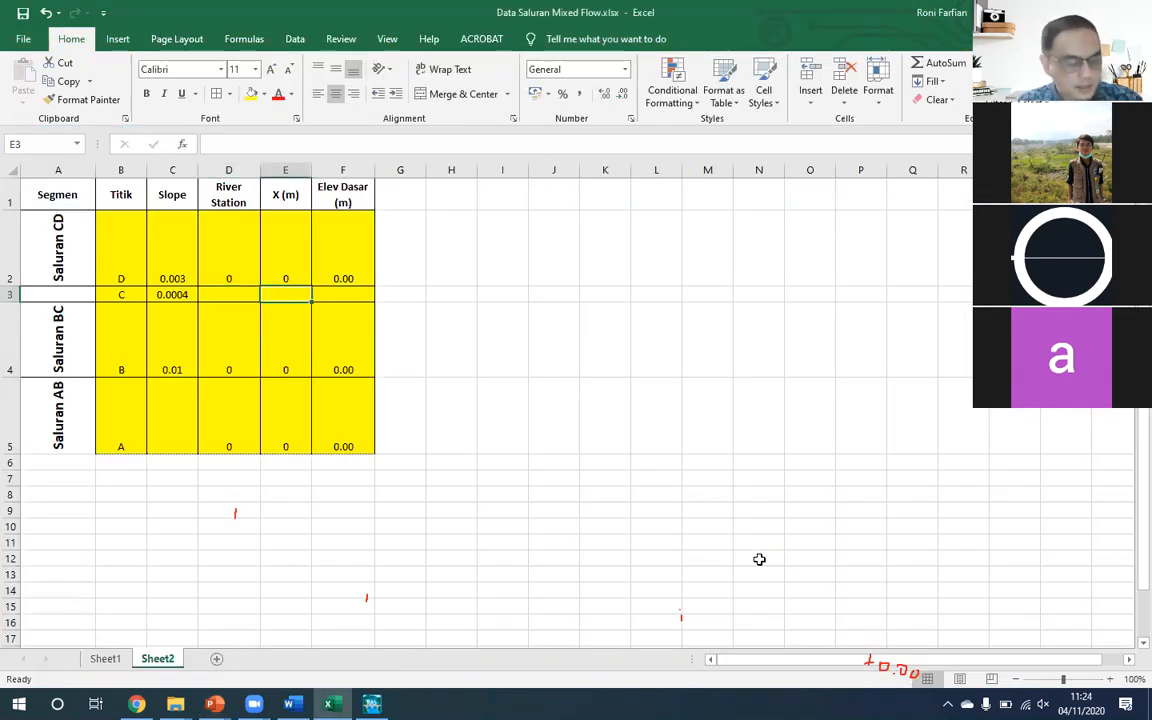
type("500")
key("Return")
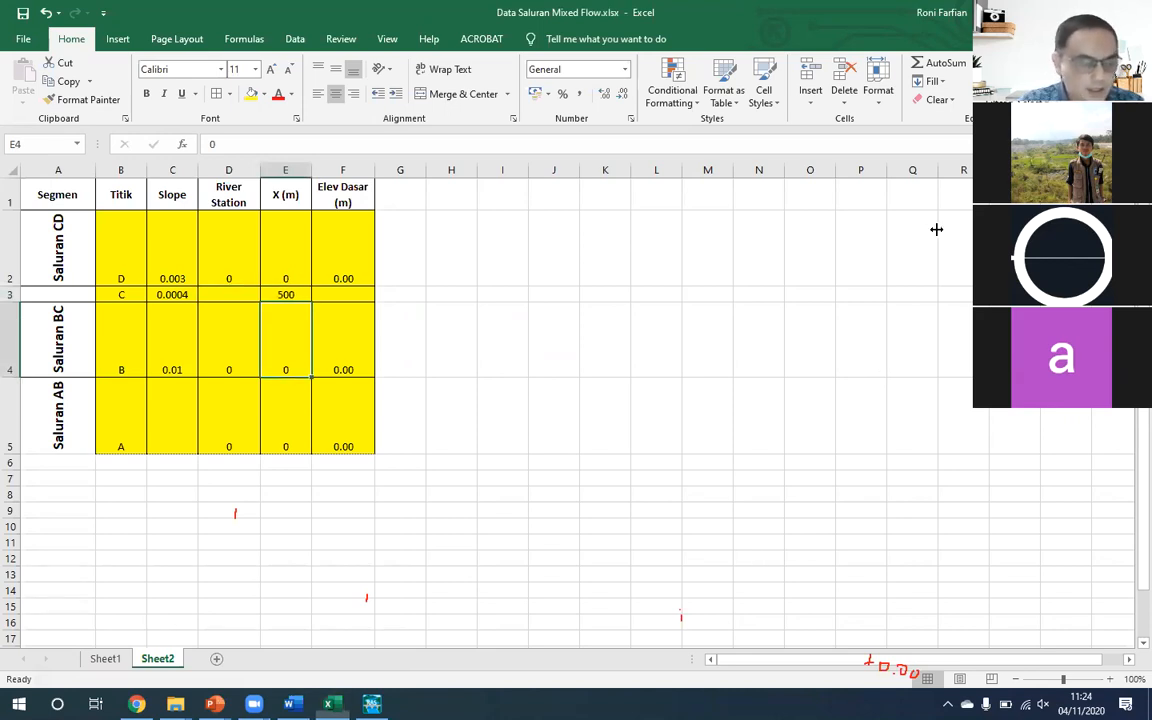
- Compute the Elev Dasar of Titik C in cell F3 with the formula =F2+C2*E3
left_click(564, 215)
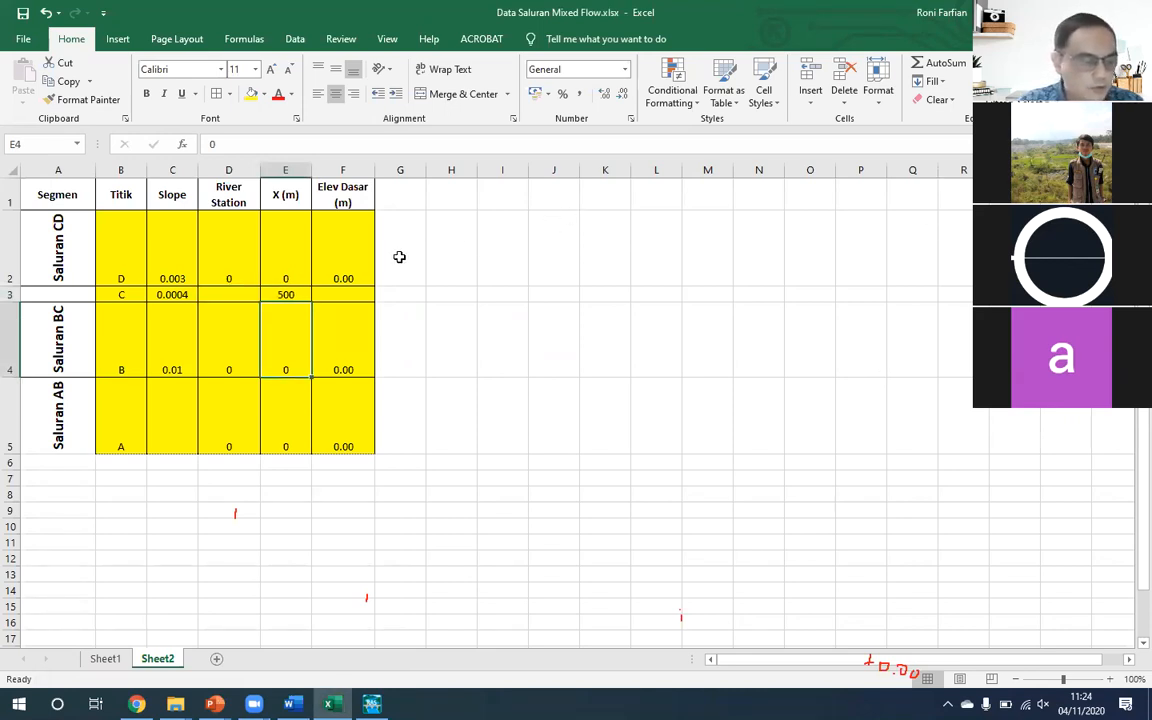
left_click(356, 292)
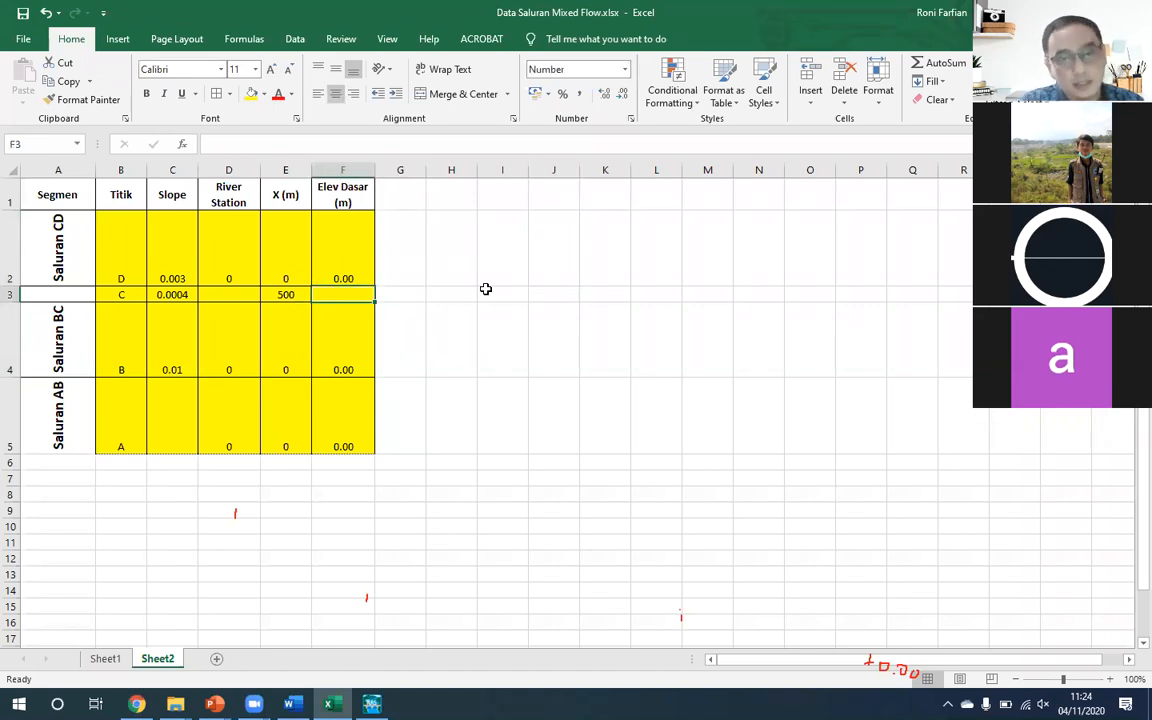
type("=")
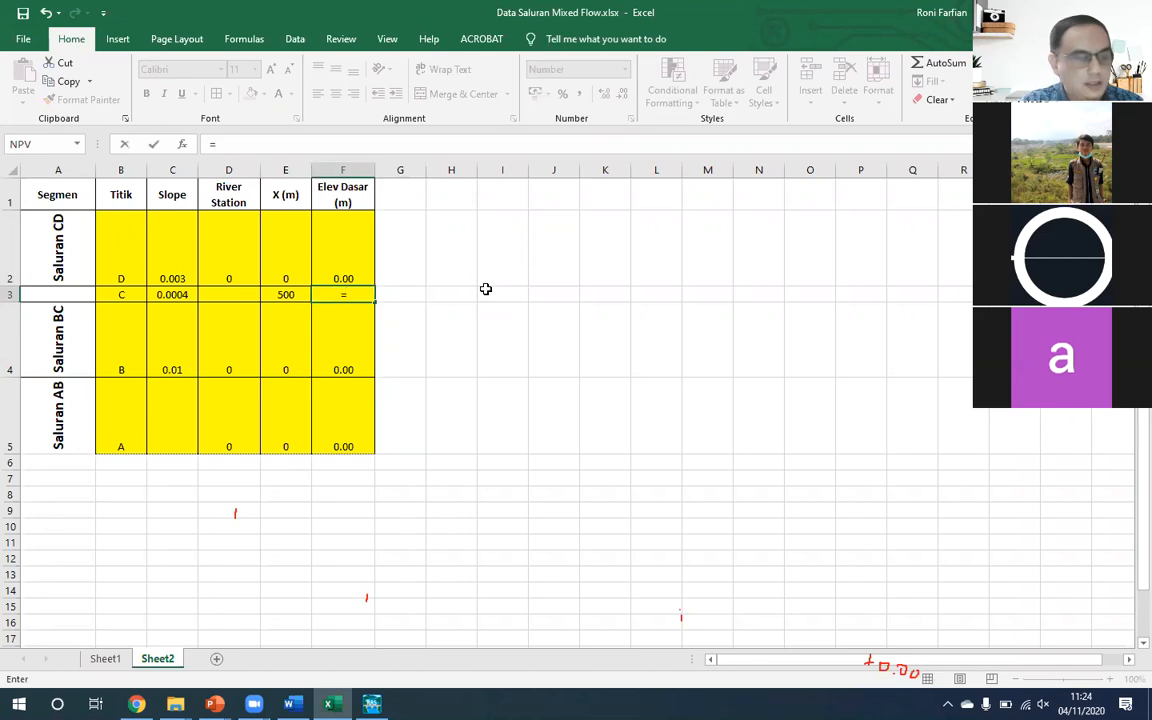
key("Up")
type("+")
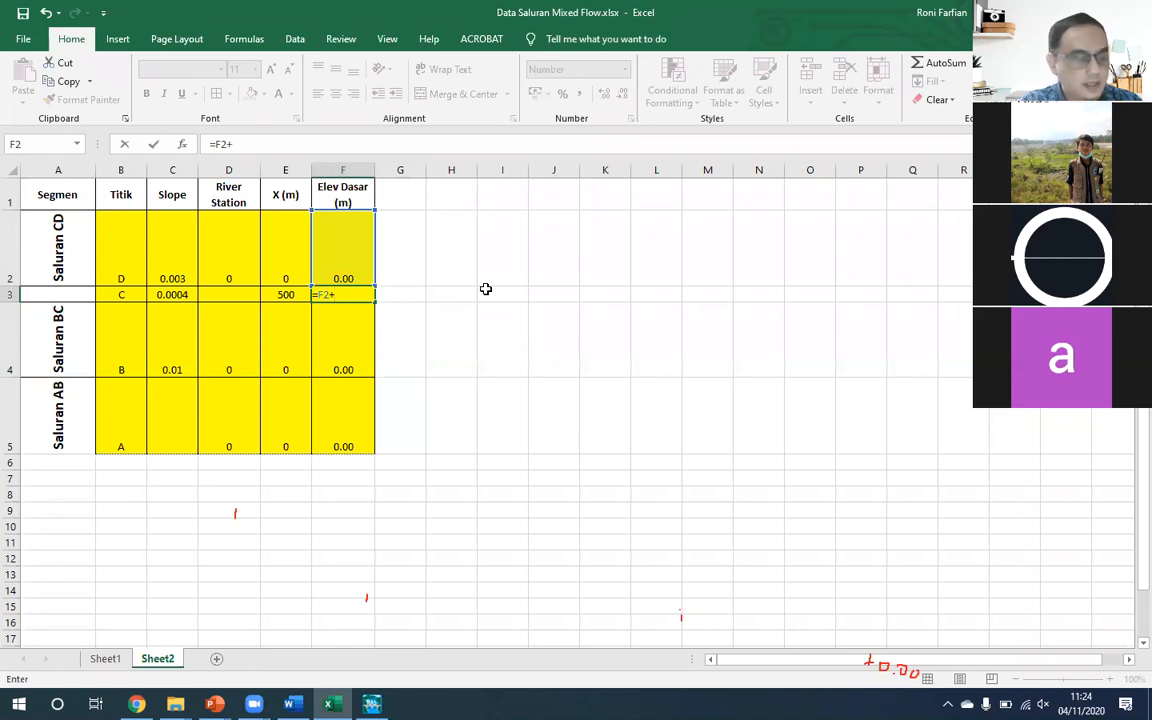
key("Left")
key("Left")
key("Left")
key("Up")
type("*")
key("Left")
key("Return")
key("Up")
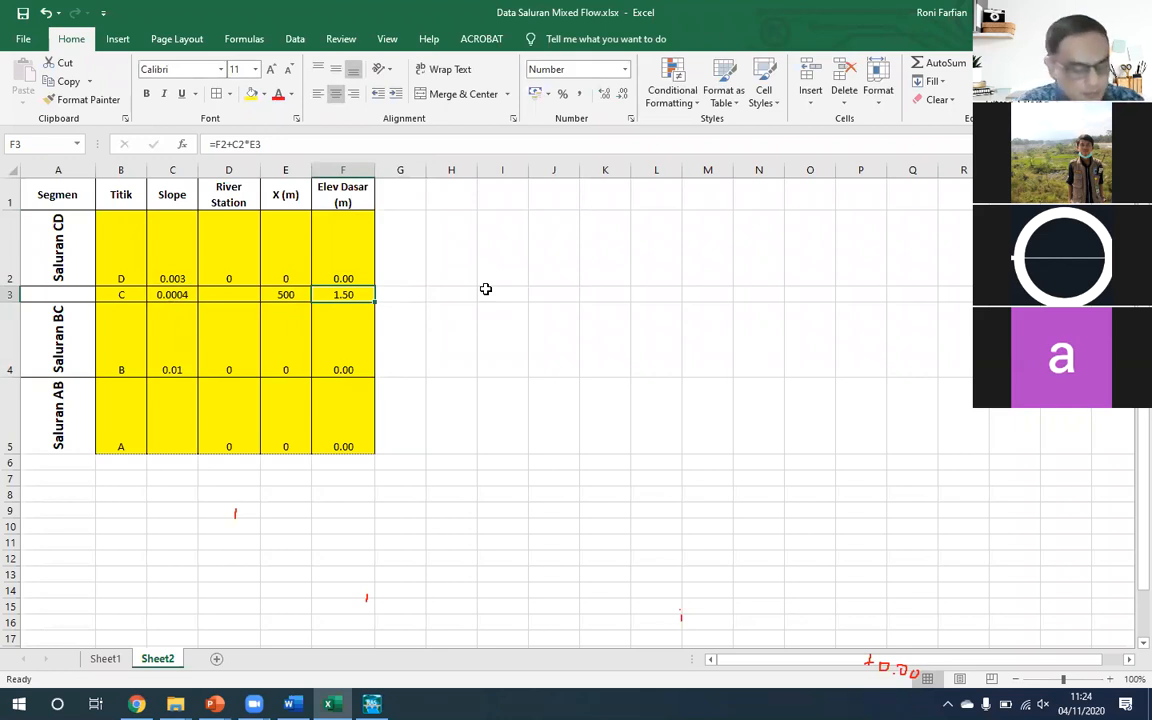
- Insert six blank rows between the Titik D and Titik C rows
key("alt+i")
key("r")
key("alt+i")
key("r")
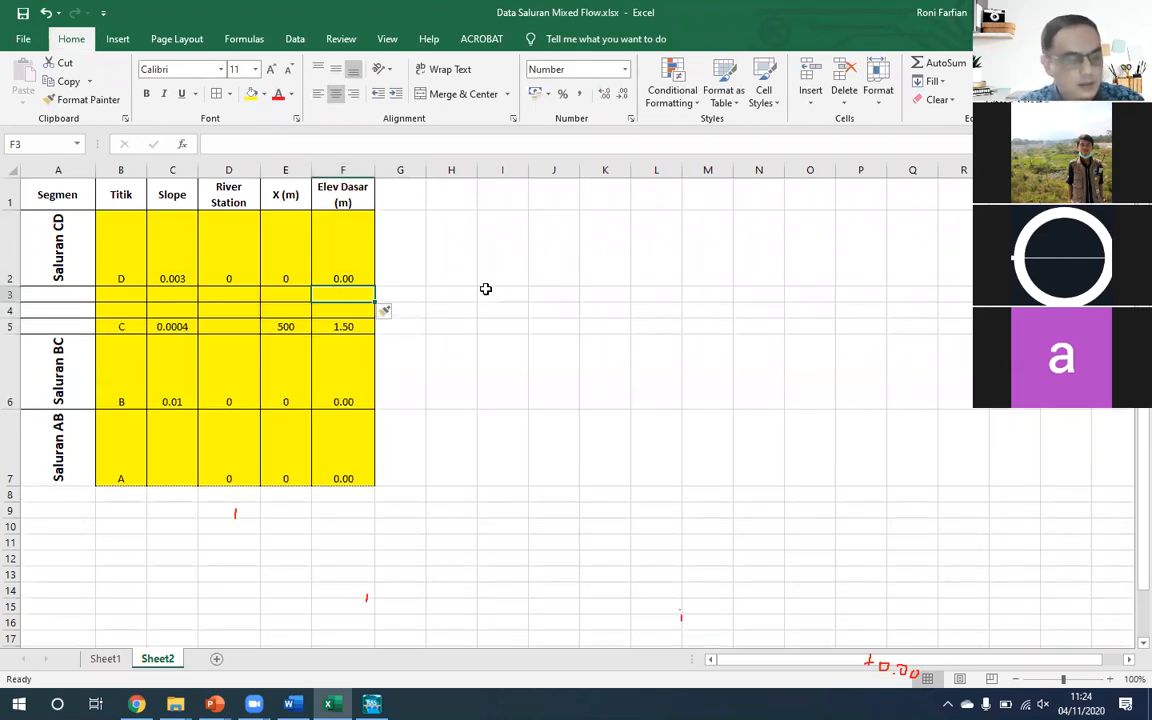
key("F4")
key("F4")
key("F4")
key("F4")
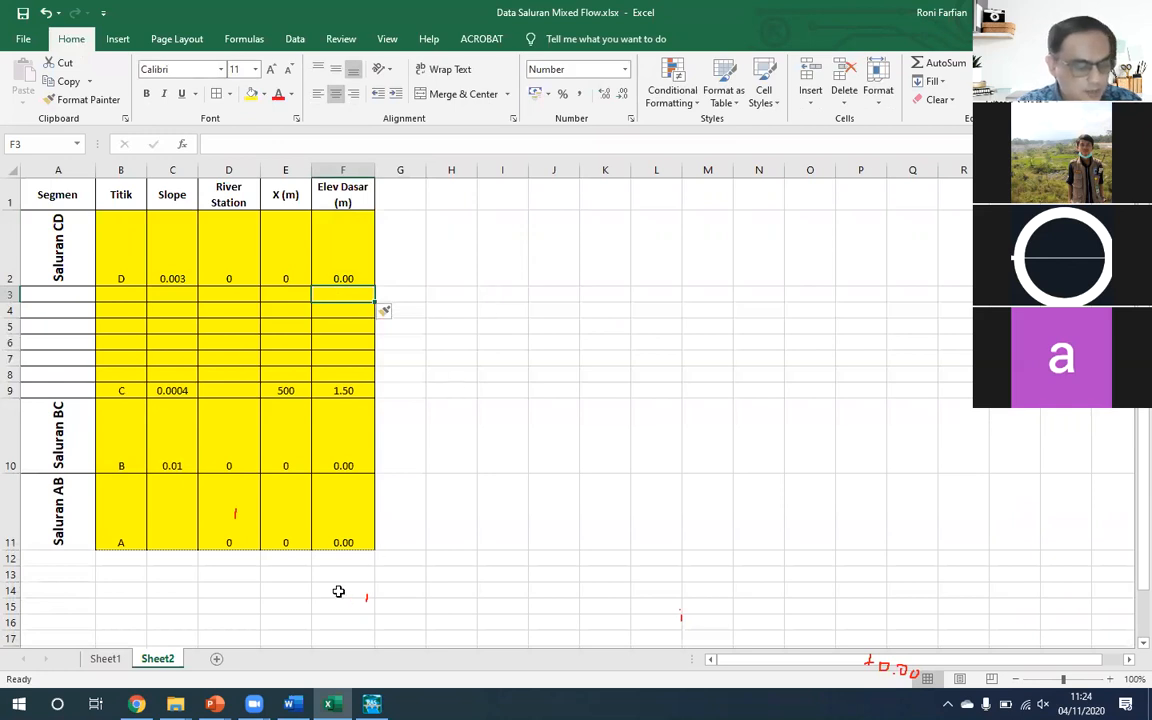
- Switch to PowerPoint to consult the Latihan-1 Mixed Flow exercise slide
left_click(214, 704)
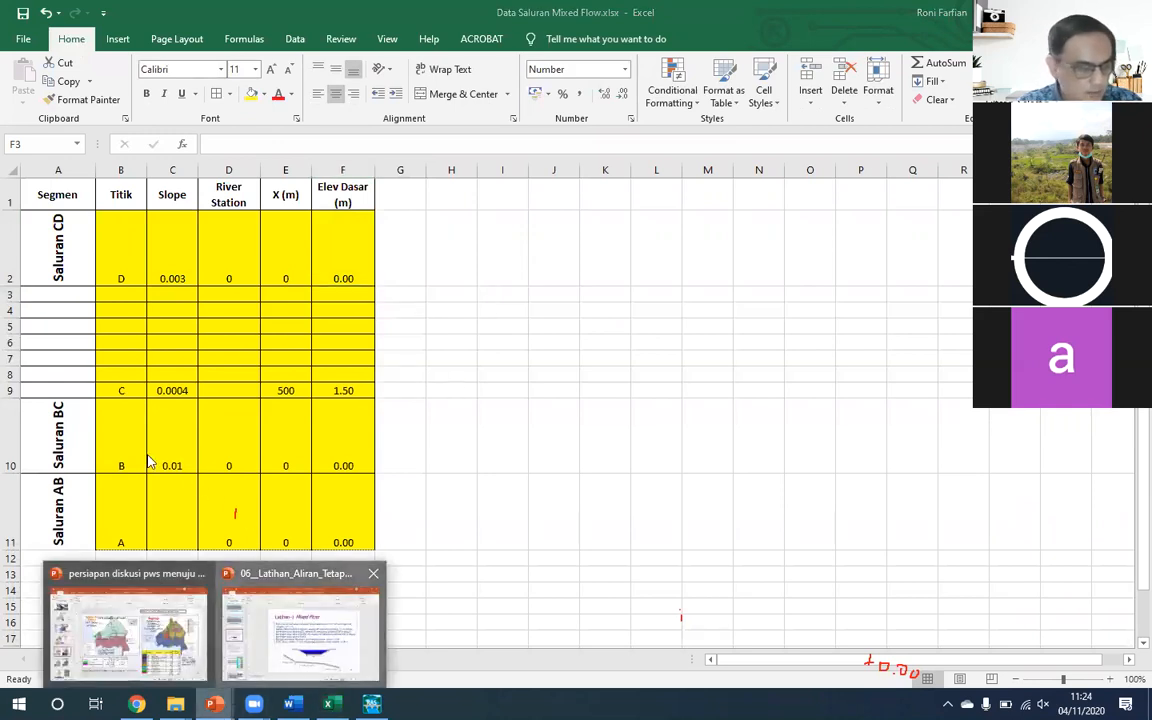
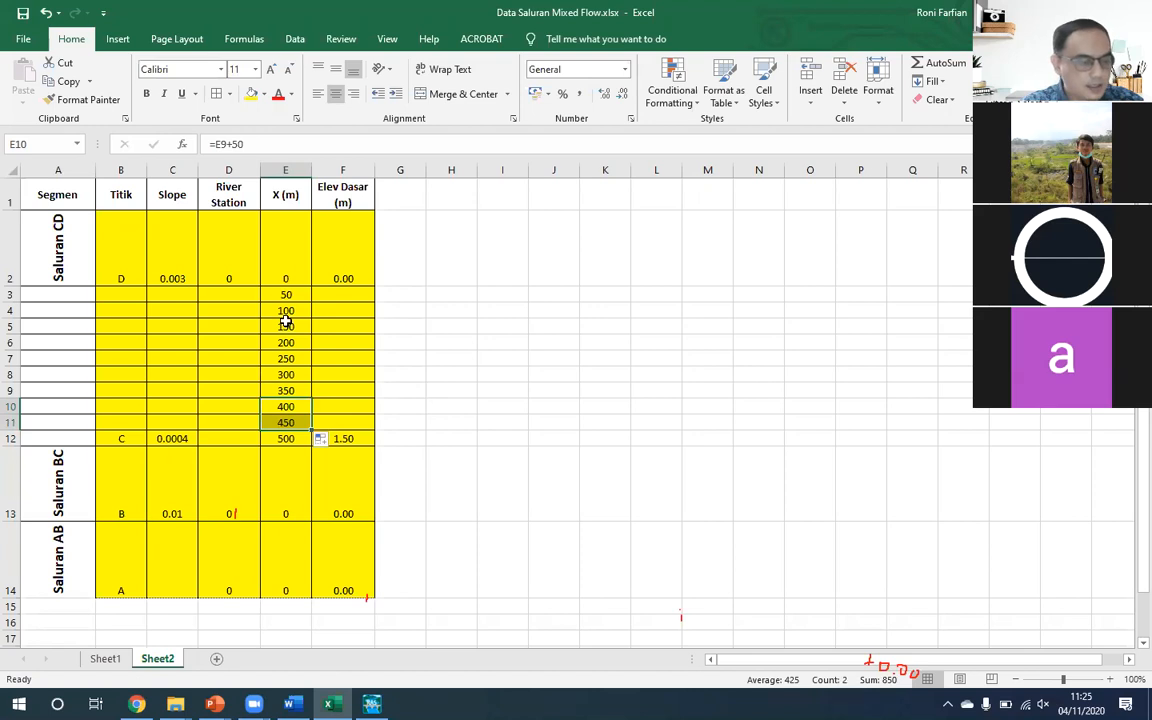
- Number the River Stations from D3 with the formula =D2+1 and fill it down to the Titik C row (D12)
left_click(289, 440)
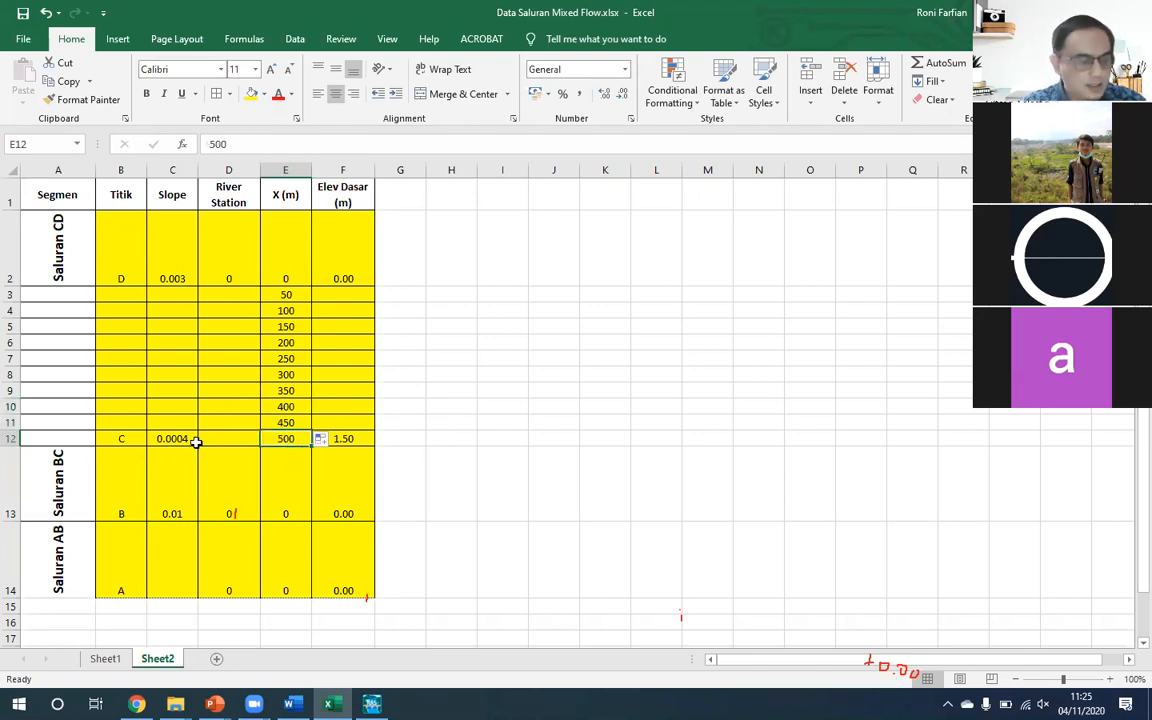
left_click(232, 295)
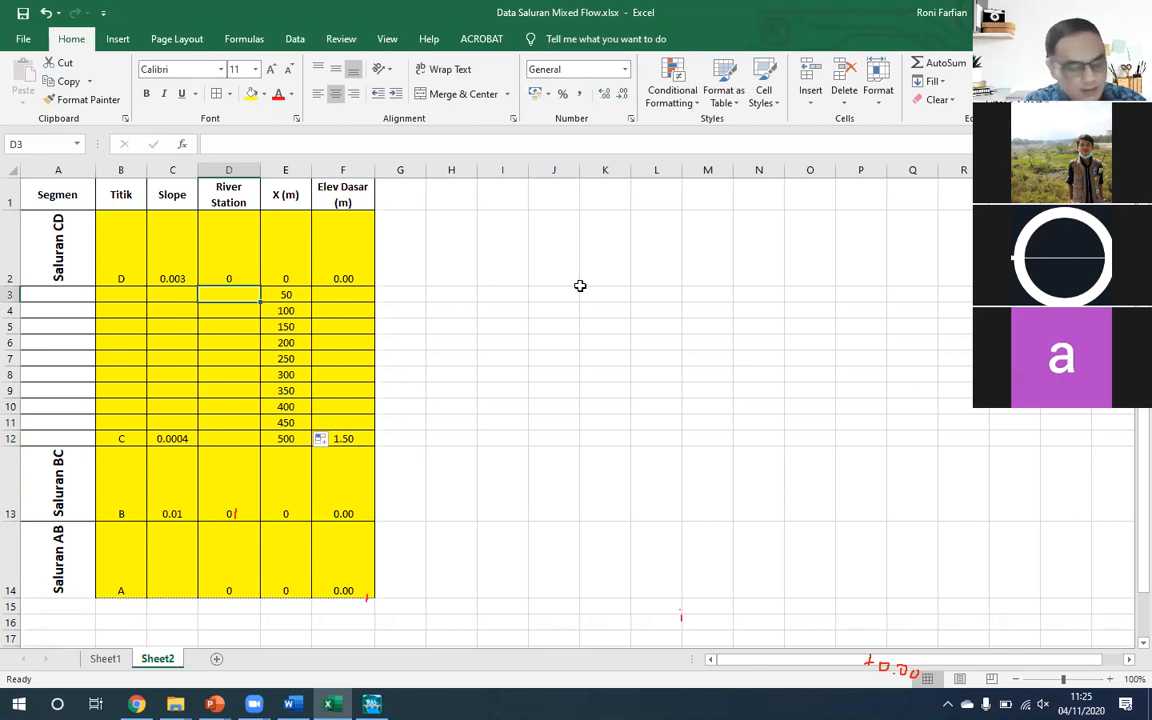
type("=")
key("Up")
type("+1")
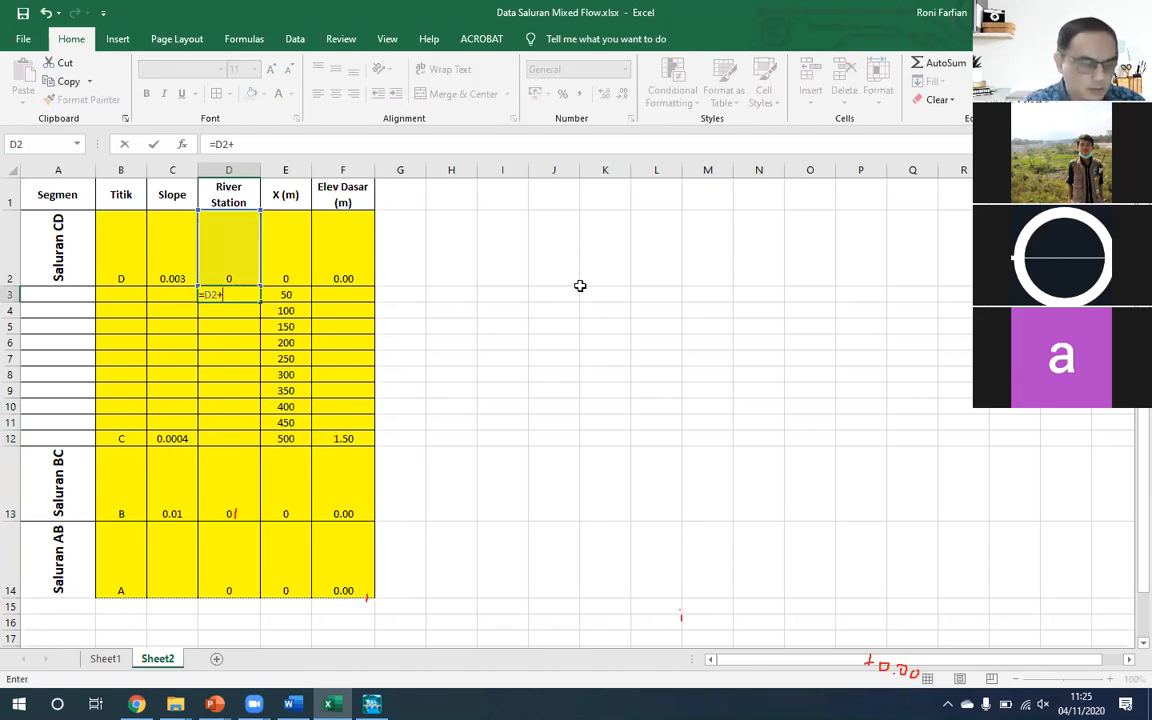
key("Return")
key("Up")
left_click_drag(259, 301, 247, 442)
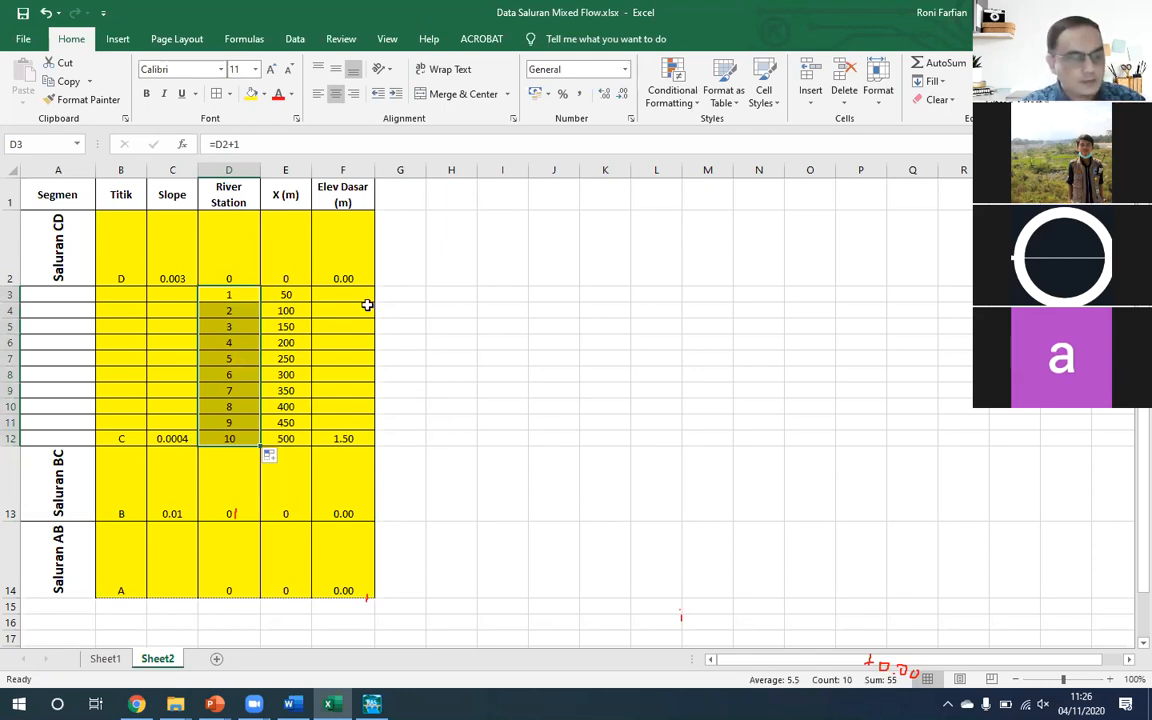
- Compute Elev Dasar in F3 with the formula =F2+$C$2*(E3-E2) and fill it down to F11
left_click(352, 439)
left_click(342, 295)
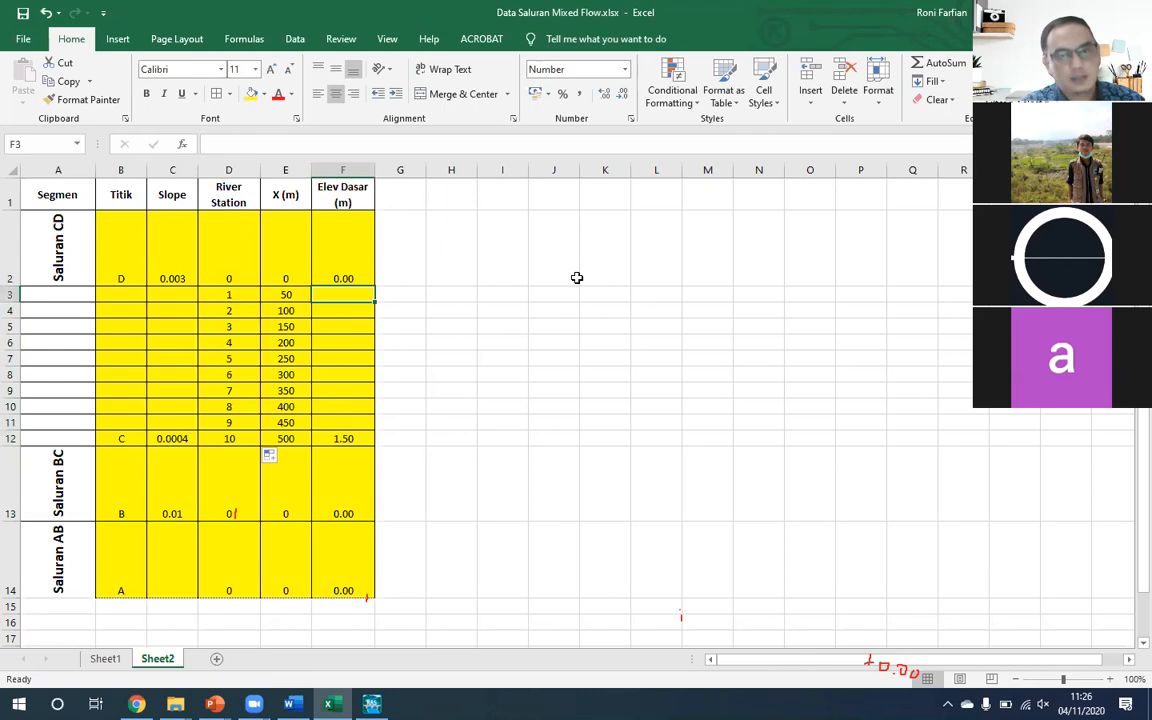
type("=")
key("Up")
type("+")
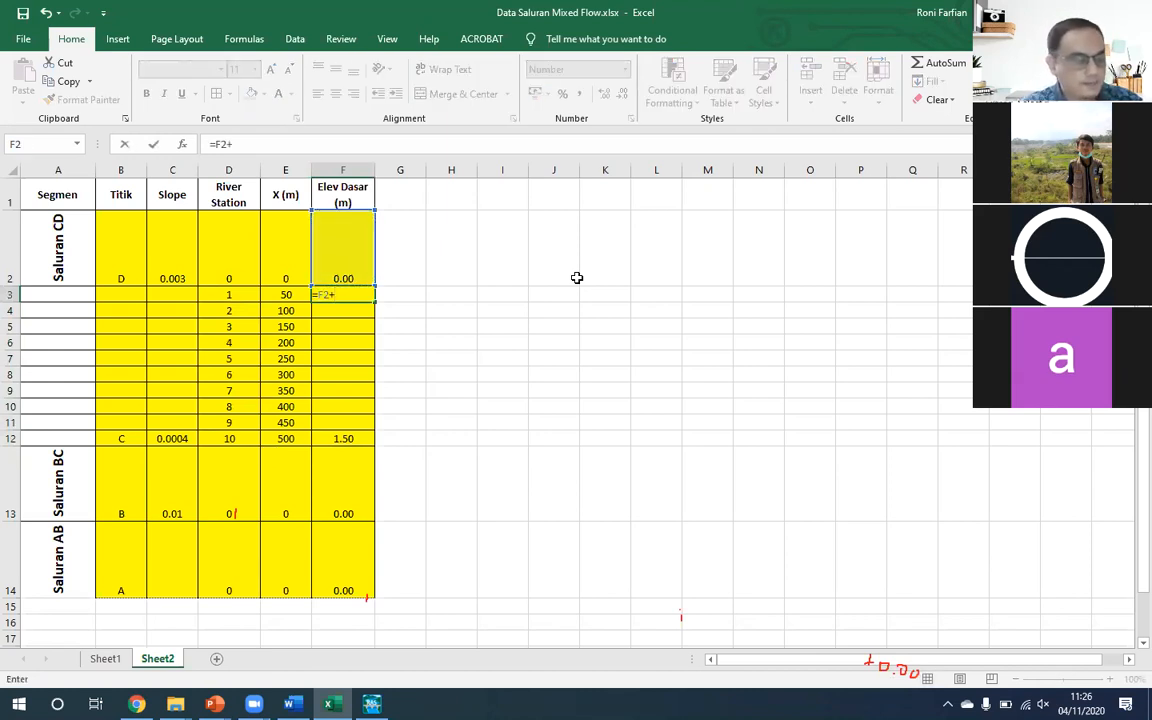
key("Up")
key("Left")
key("Left")
key("Left")
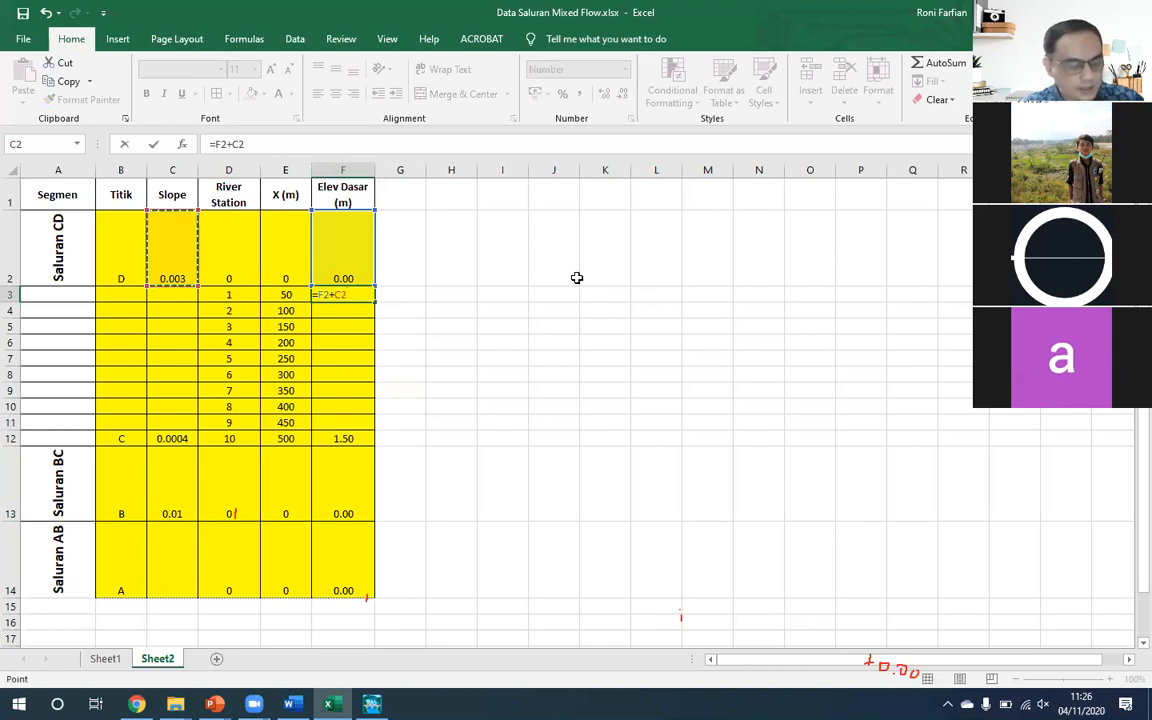
key("F4")
type("*")
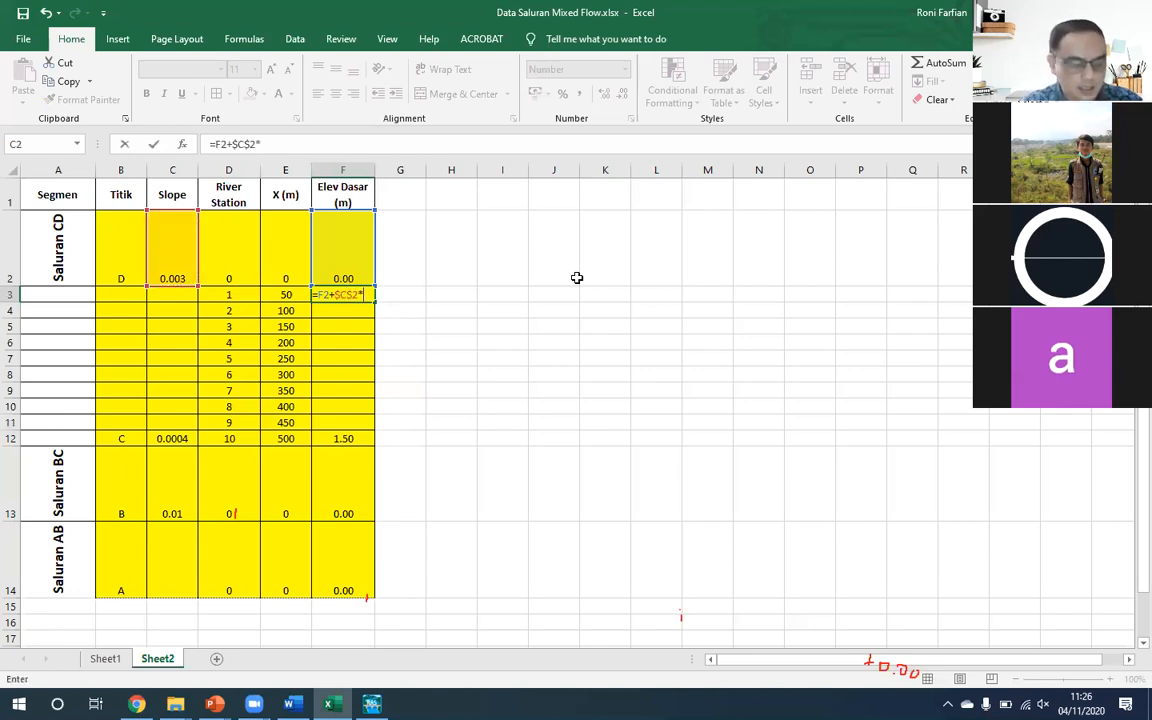
type("(")
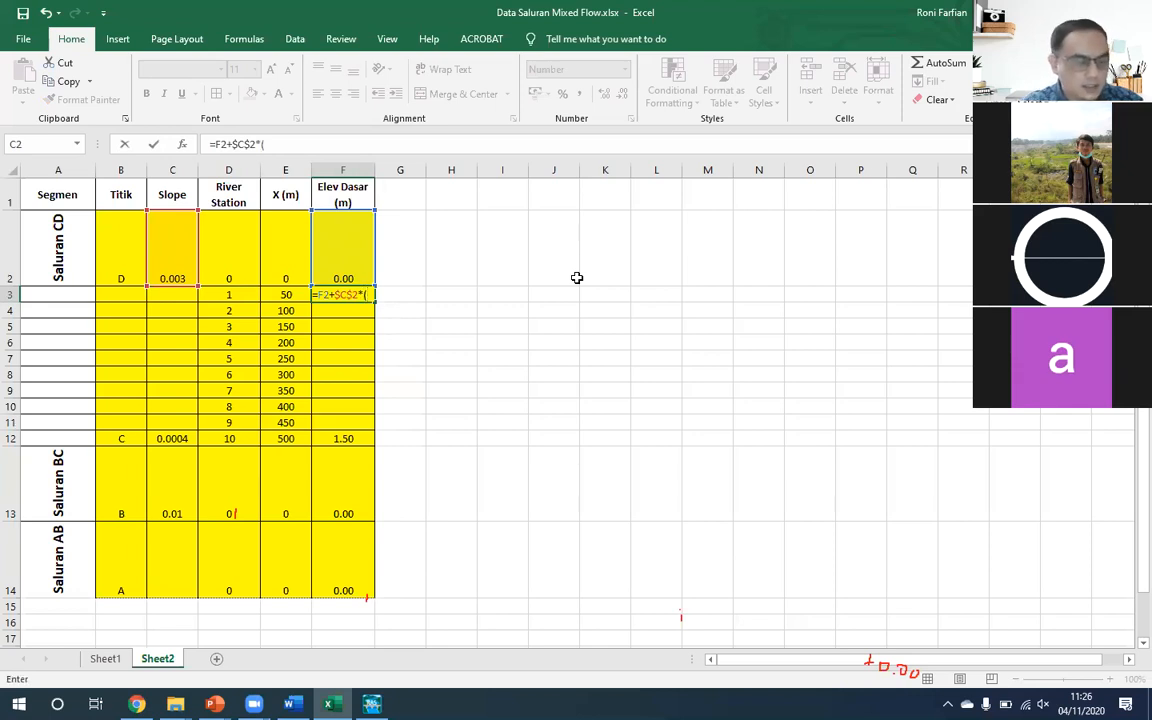
key("Left")
type("-")
key("Left")
key("Up")
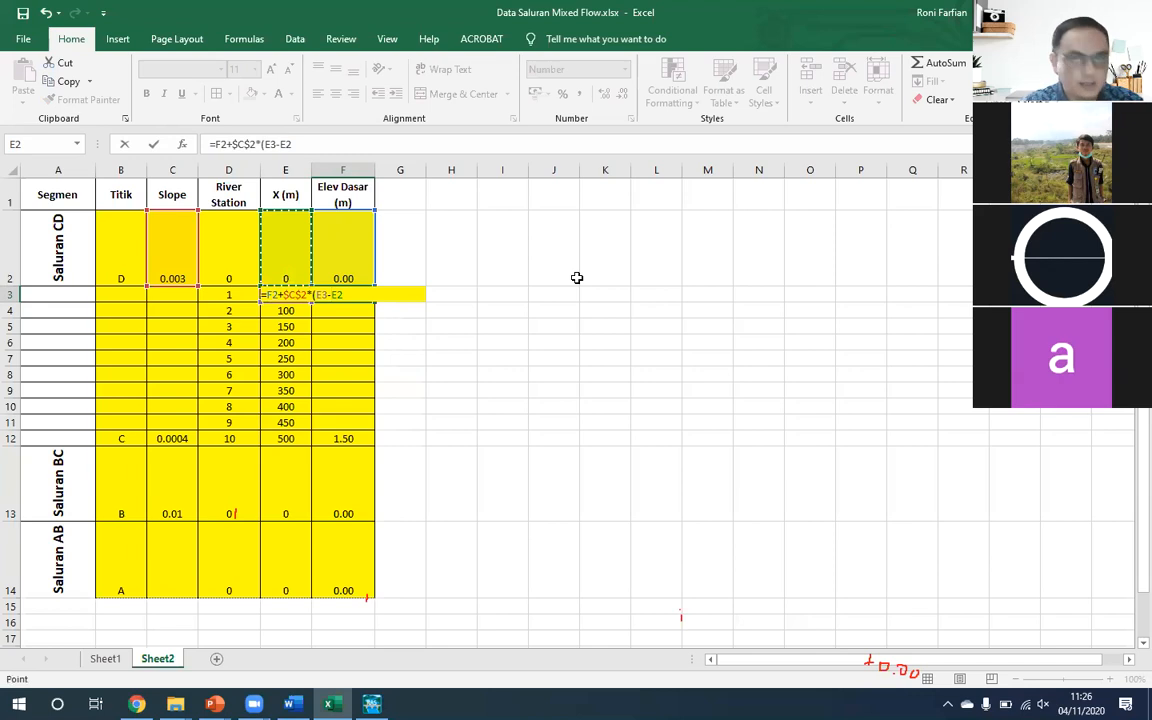
type(")")
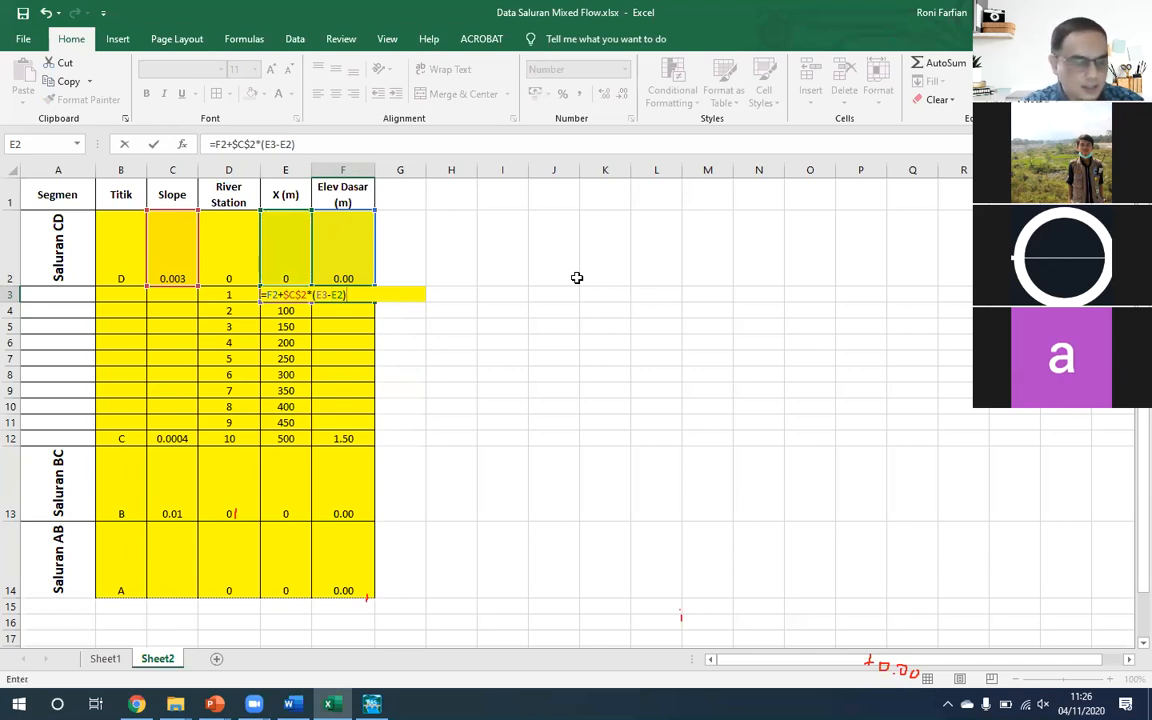
key("Return")
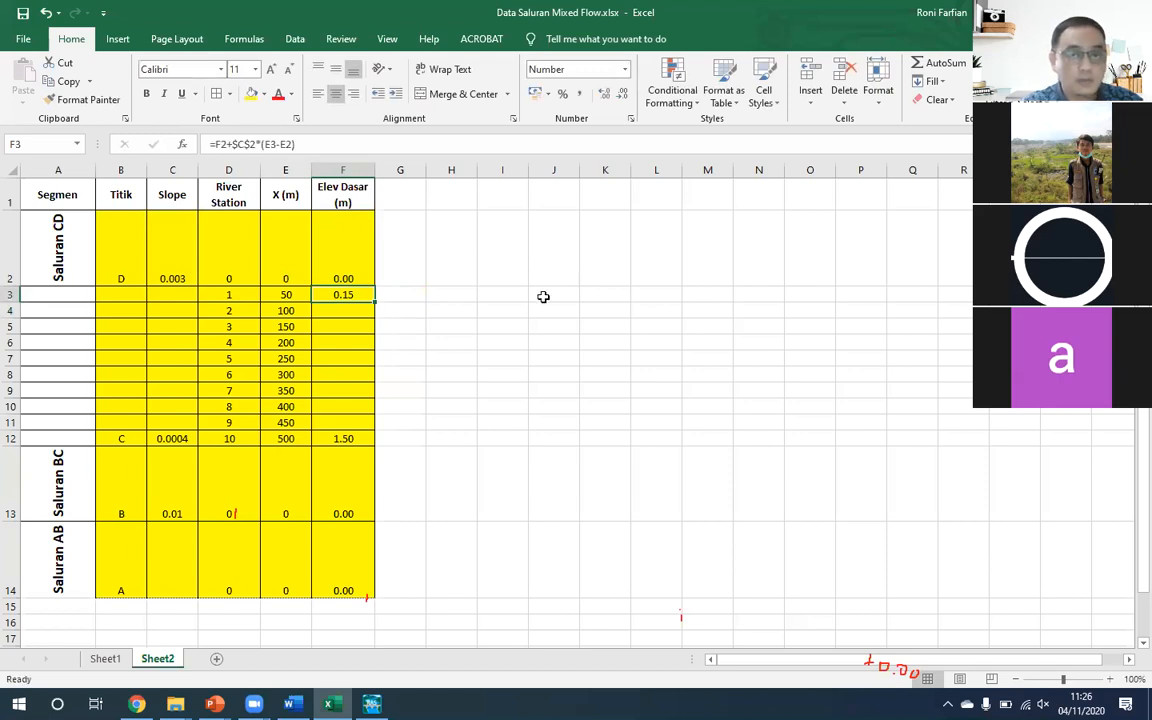
left_click_drag(375, 302, 370, 426)
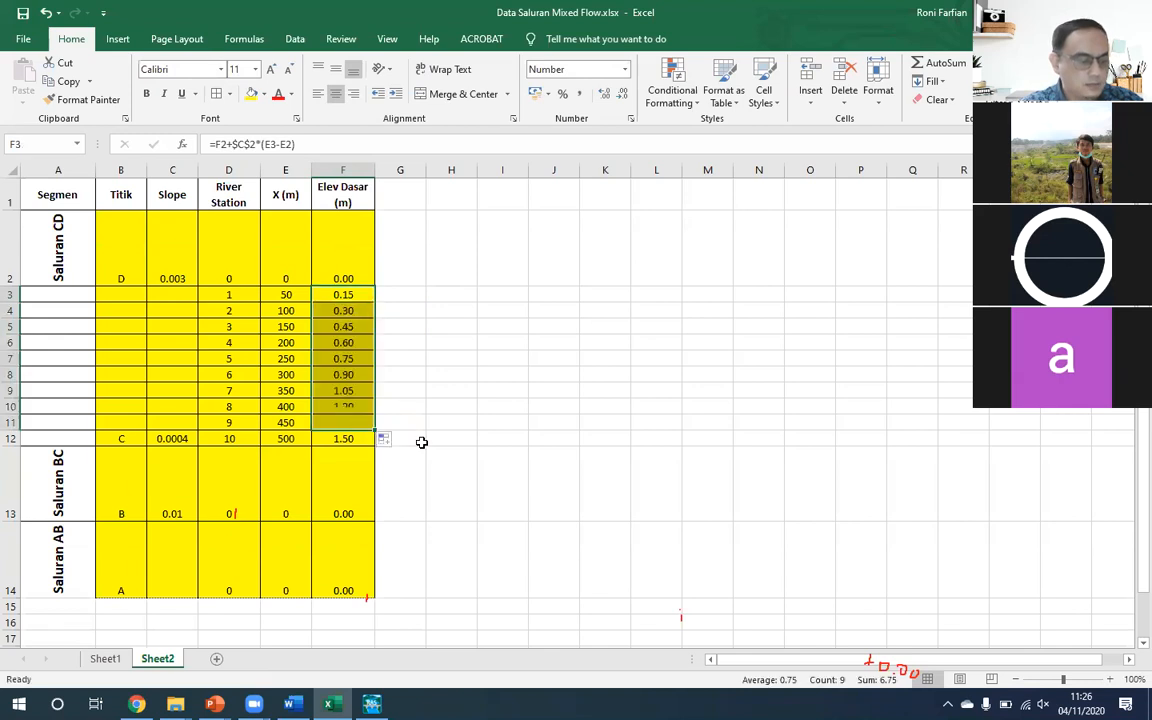
left_click(353, 421)
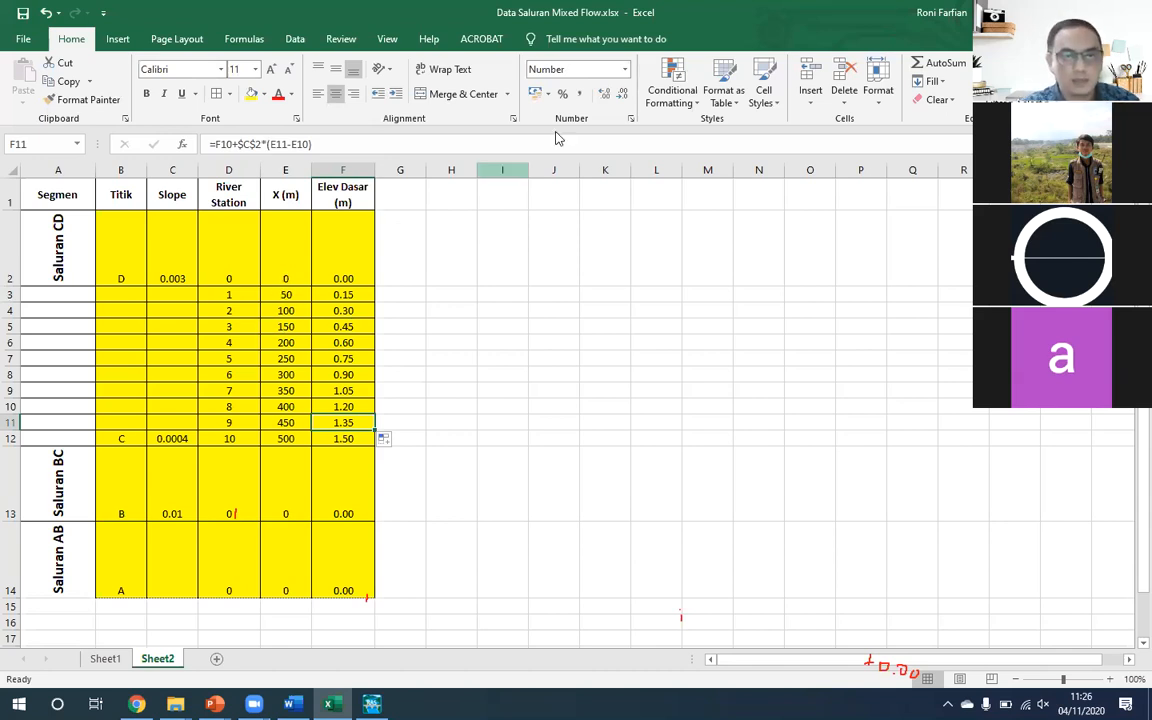
- Merge and center the Saluran CD label across A2:A12 and auto-fit the height of row 2
left_click_drag(60, 222, 54, 437)
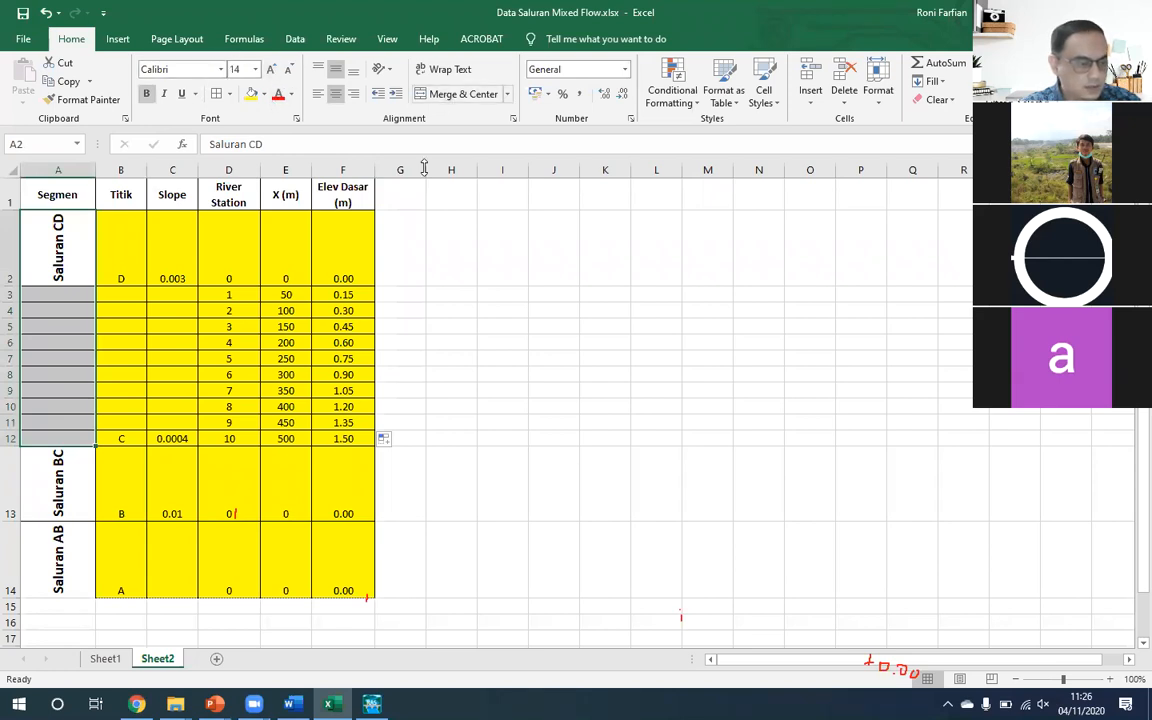
left_click(432, 95)
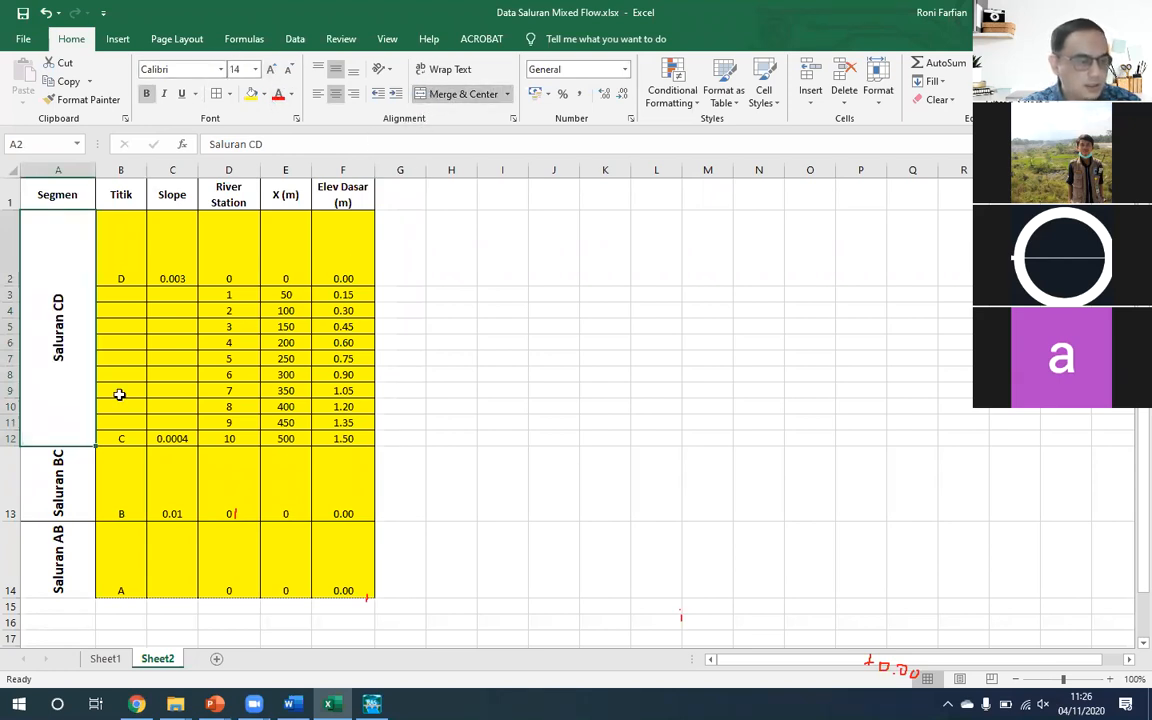
double_click(8, 285)
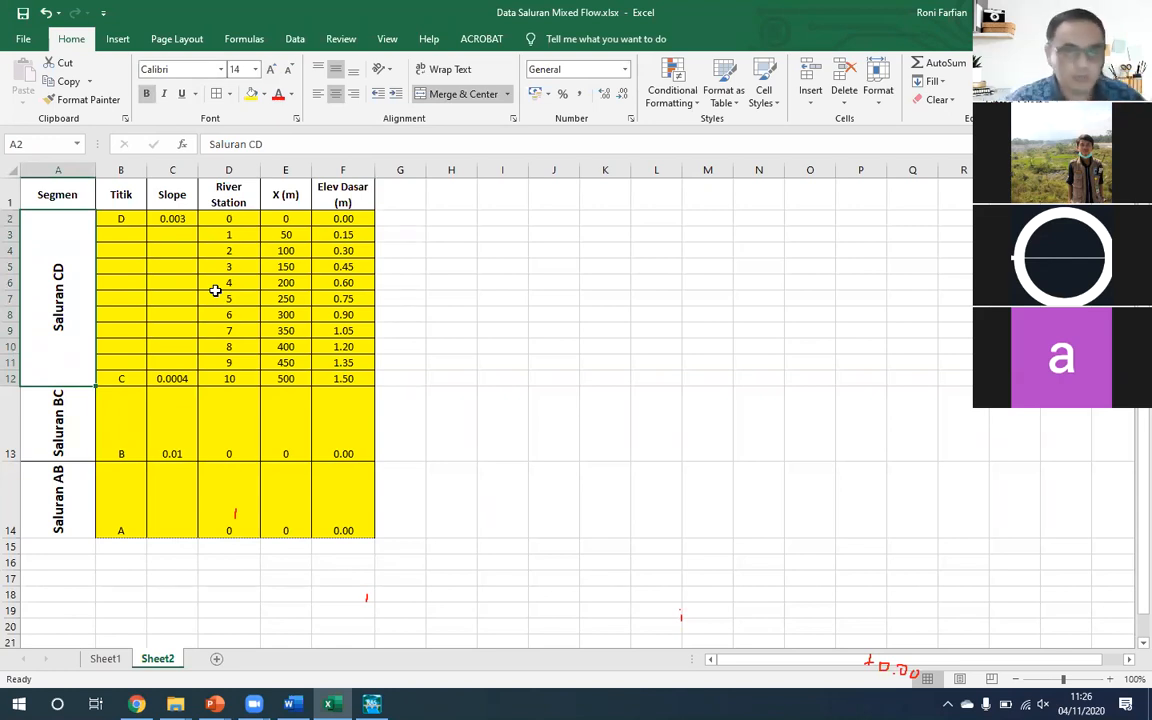
- Insert one blank row between the Titik B and Titik A rows
left_click(127, 472)
key("alt+i")
key("r")
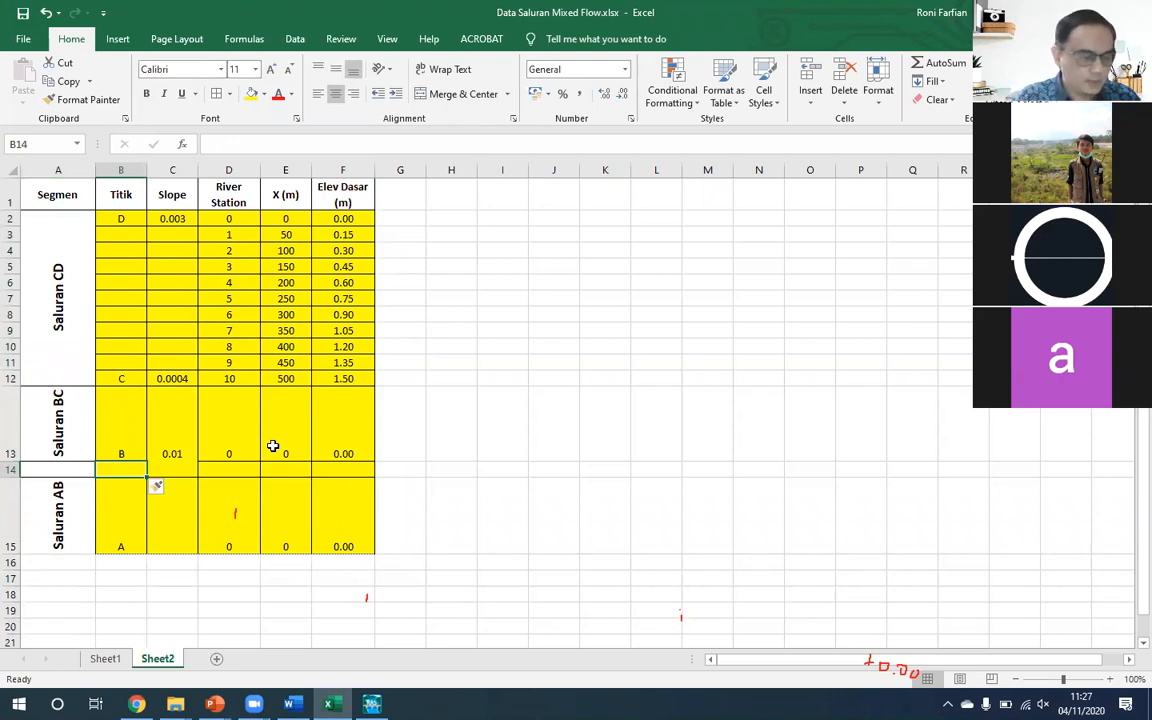
key("Right")
key("Right")
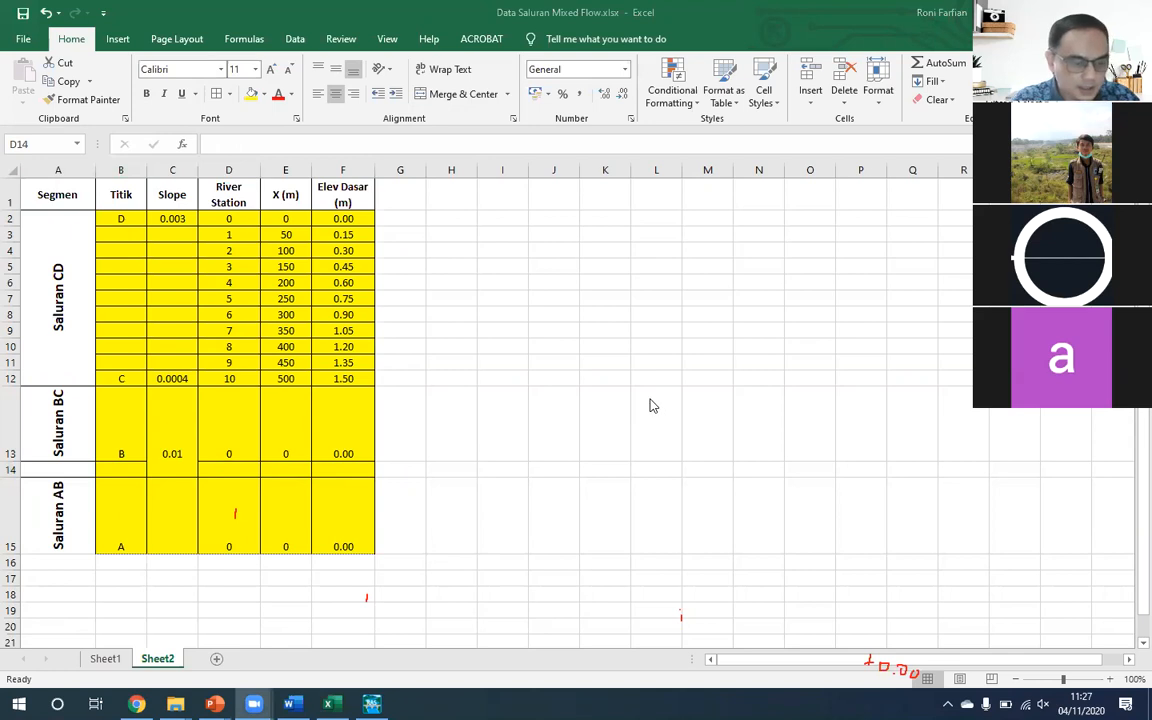
- Switch to PowerPoint, consult the Latihan-1 Mixed Flow slide for the BC segment length, and return to Excel
key("alt+Tab")
key("alt+Tab")
key("alt+Tab")
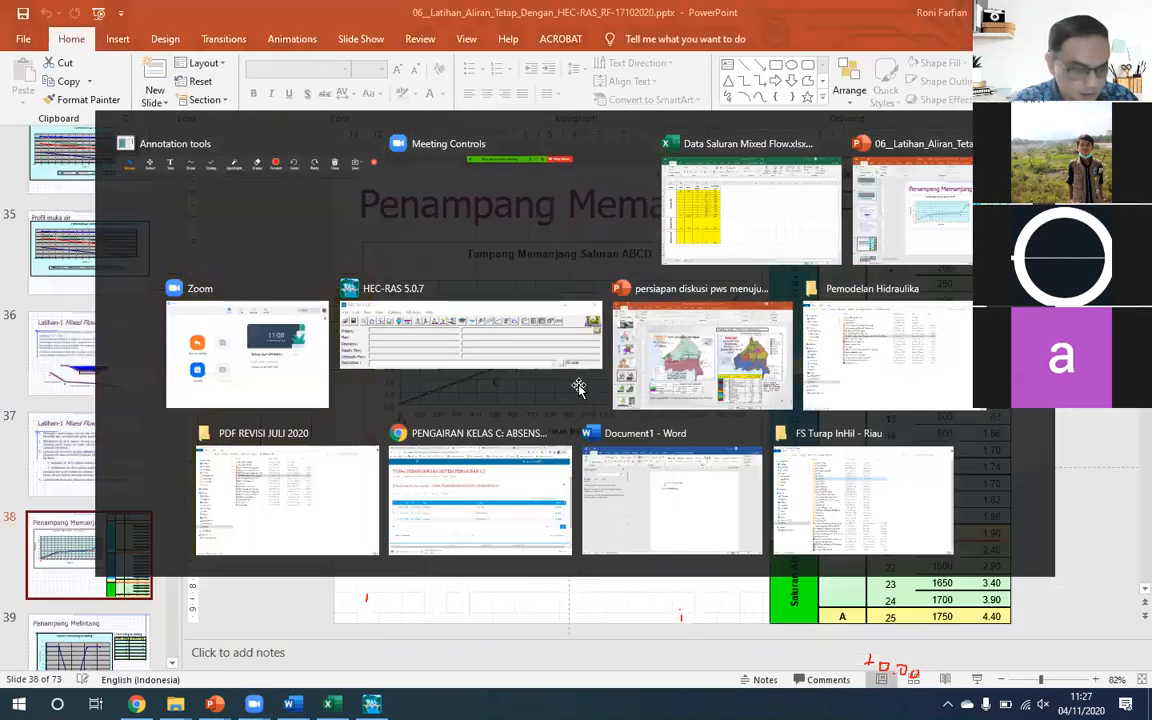
key("Up")
key("Up")
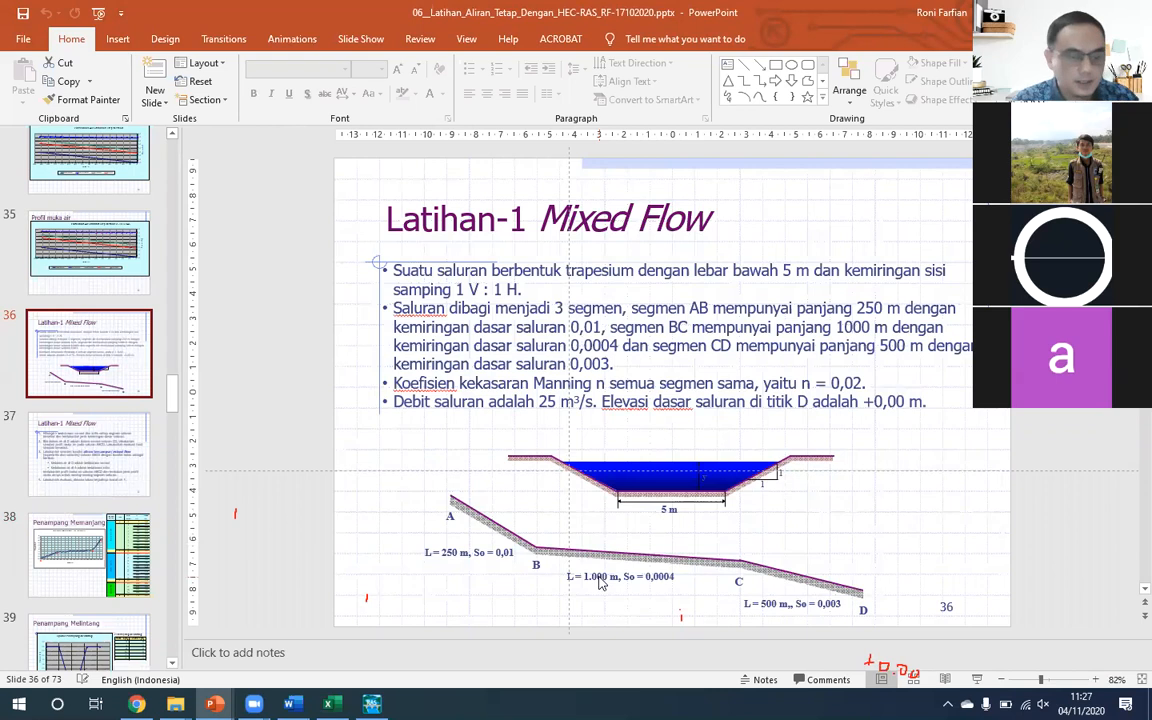
key("alt+Tab")
key("alt+Tab")
key("alt+Tab")
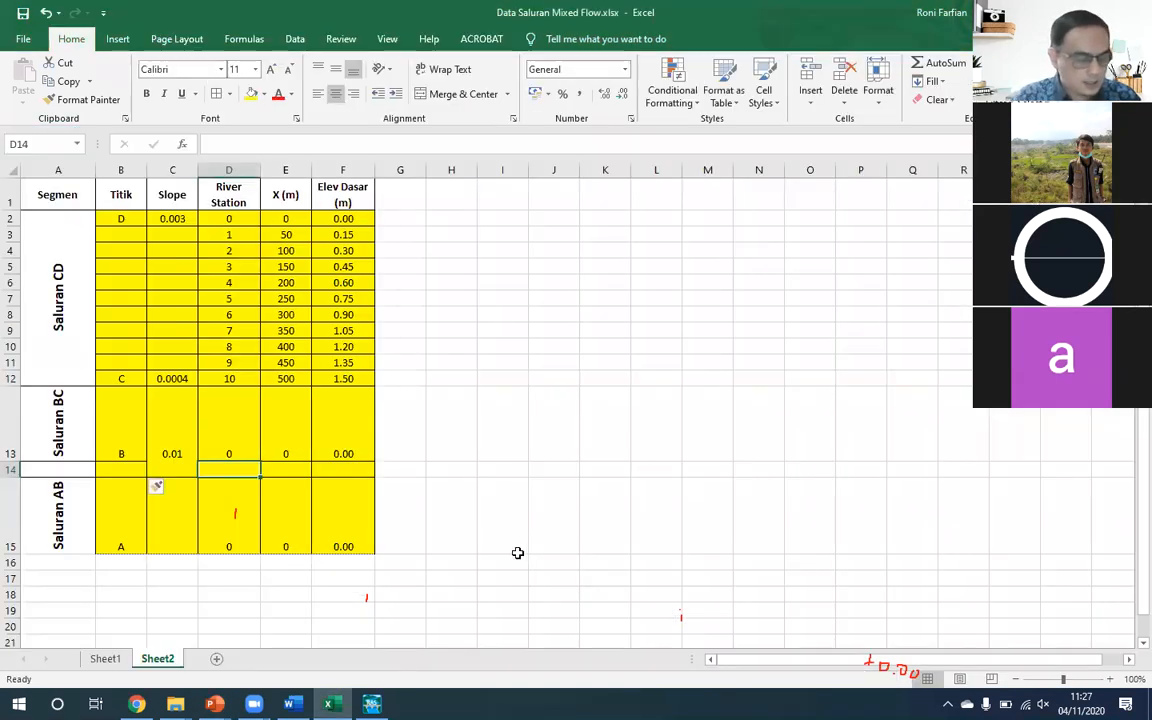
- Compute X (m) for Titik B in cell E13 with the formula =E12+1000
key("Right")
key("Up")
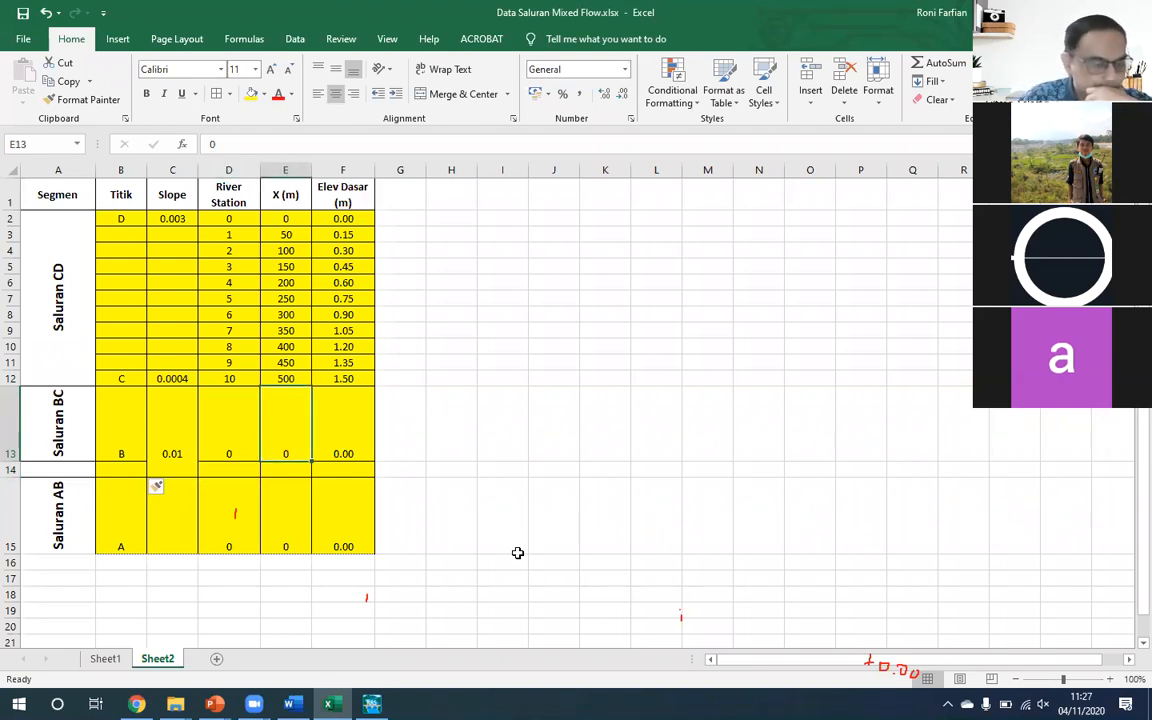
type("=")
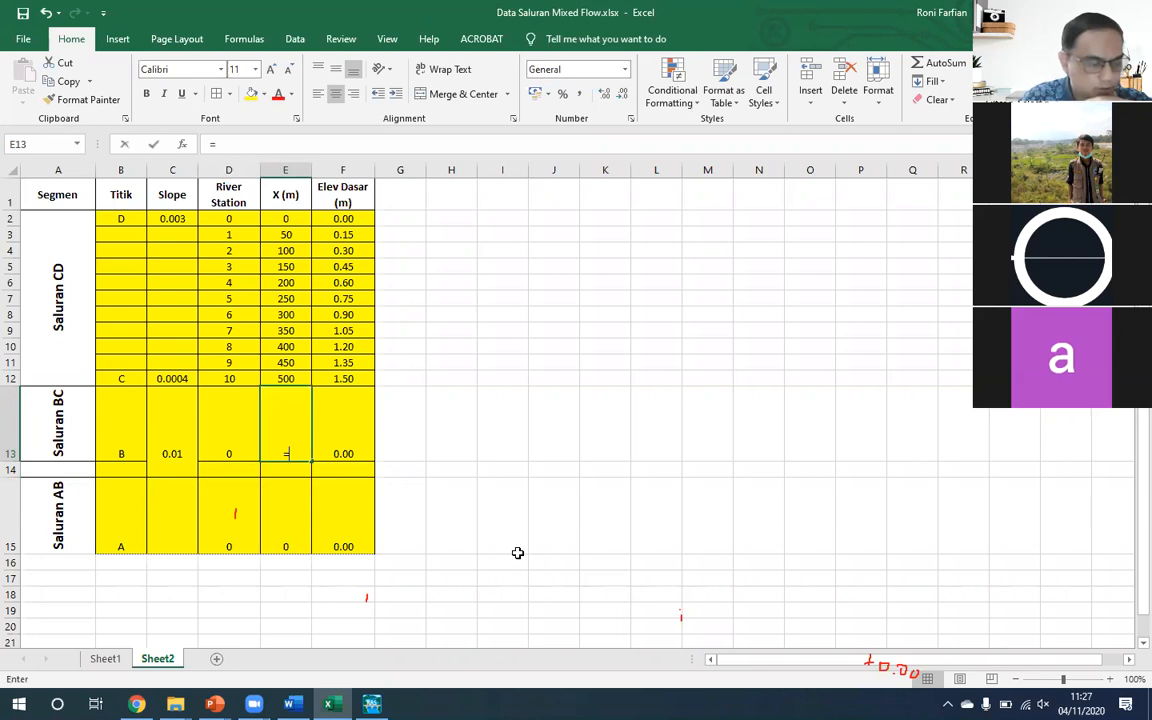
key("Up")
type("+1")
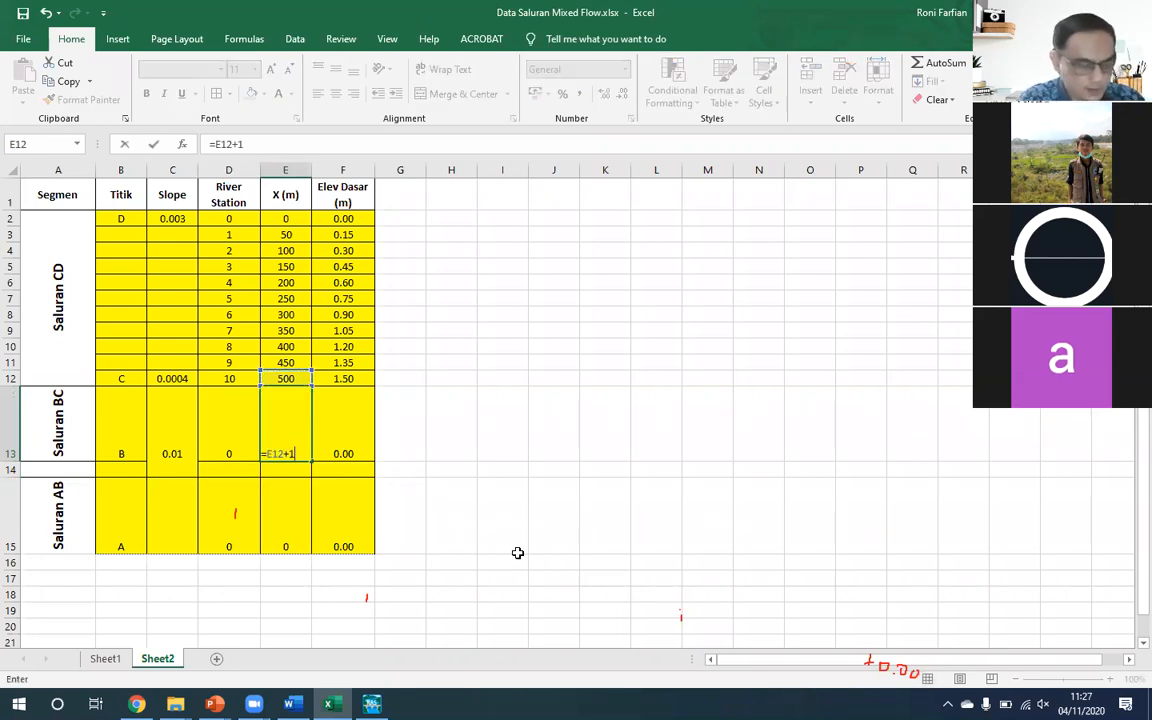
type("000")
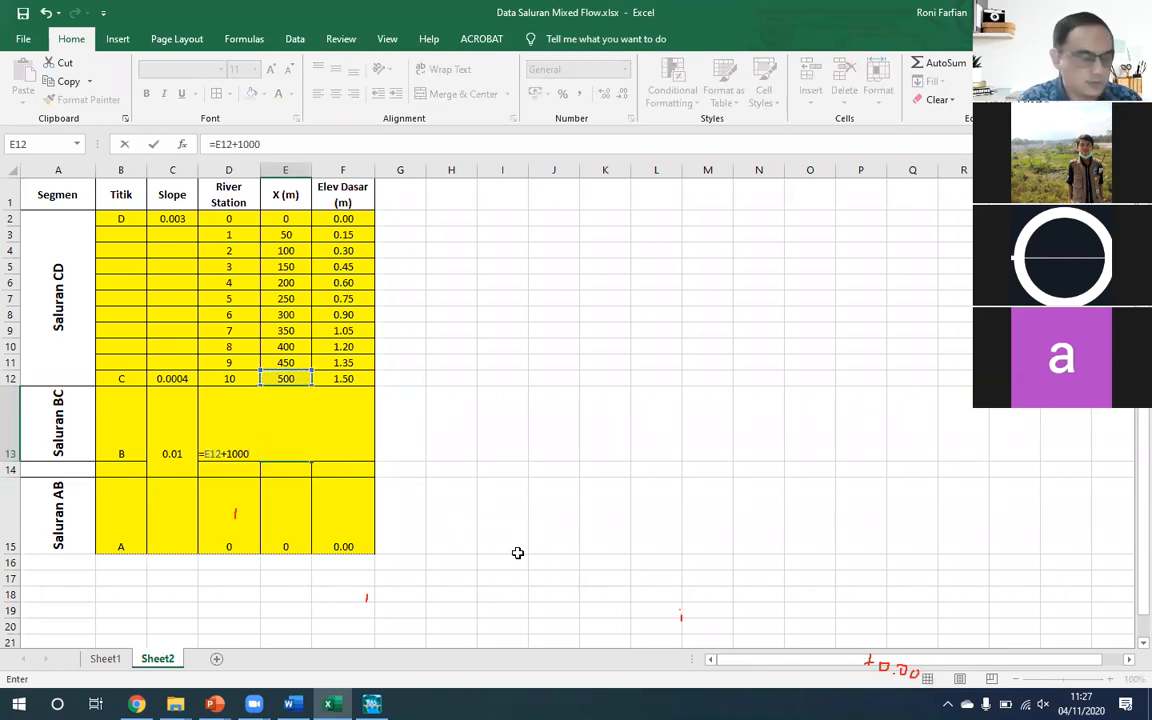
key("Return")
key("Up")
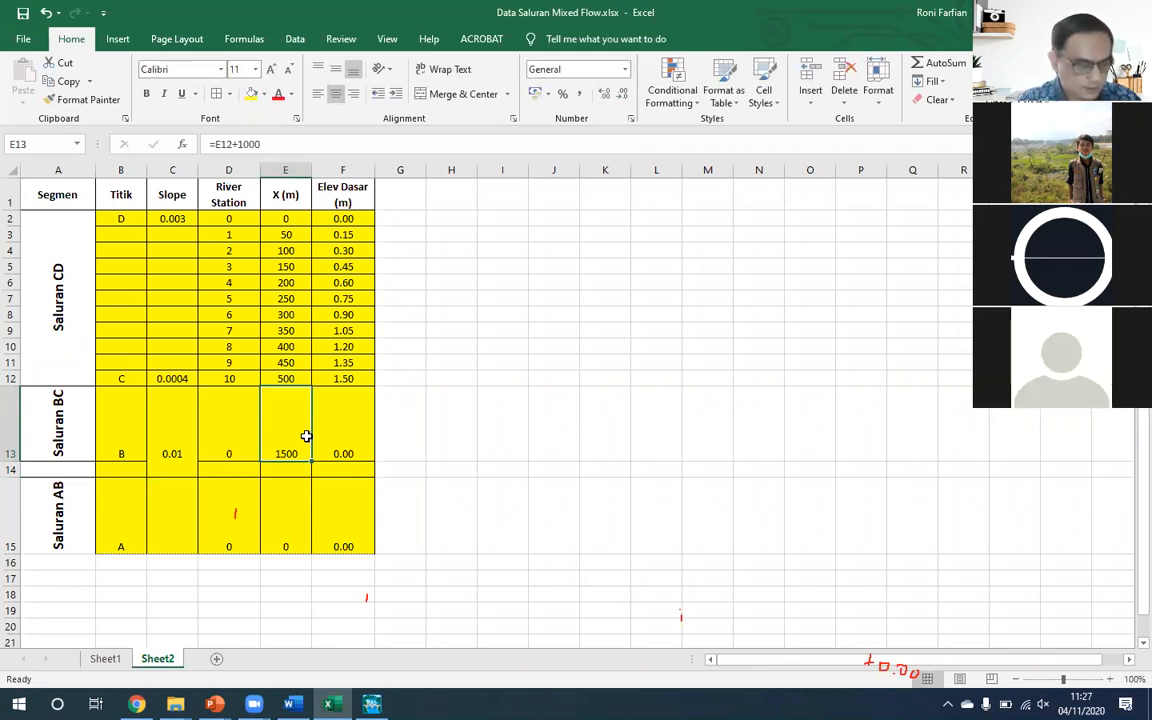
- Compute the bed elevation at Titik B in cell F13 with the formula =F12+C12*(E13-E12)
key("Right")
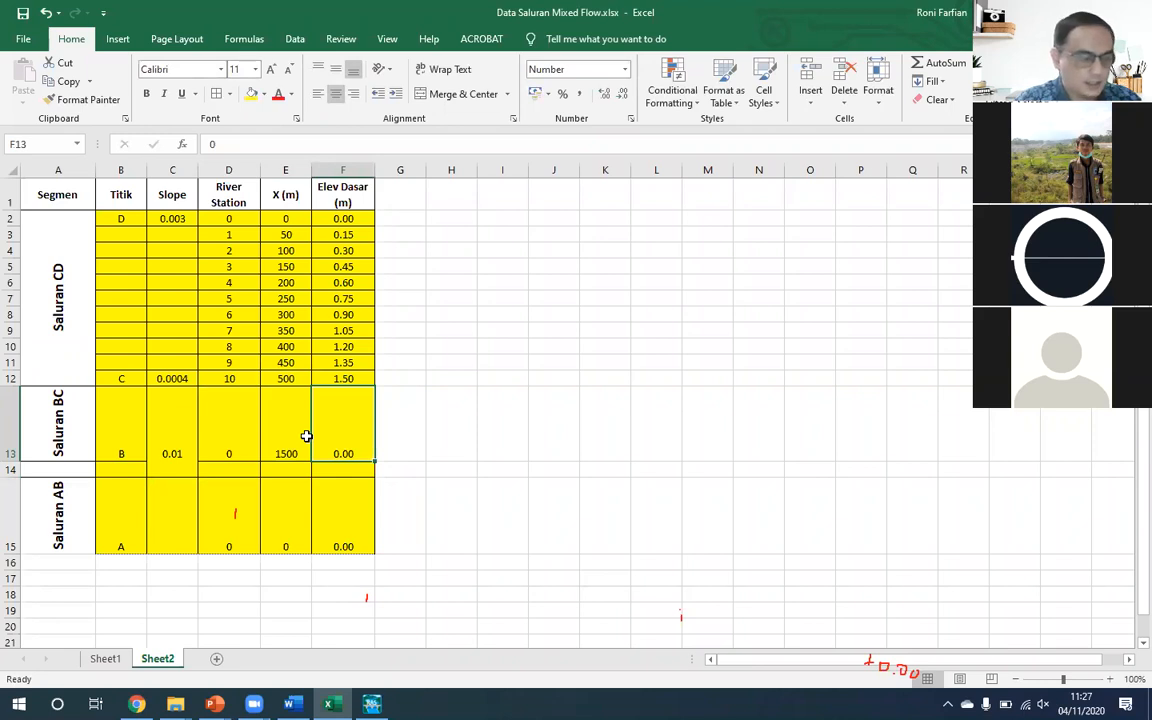
type("=")
key("Up")
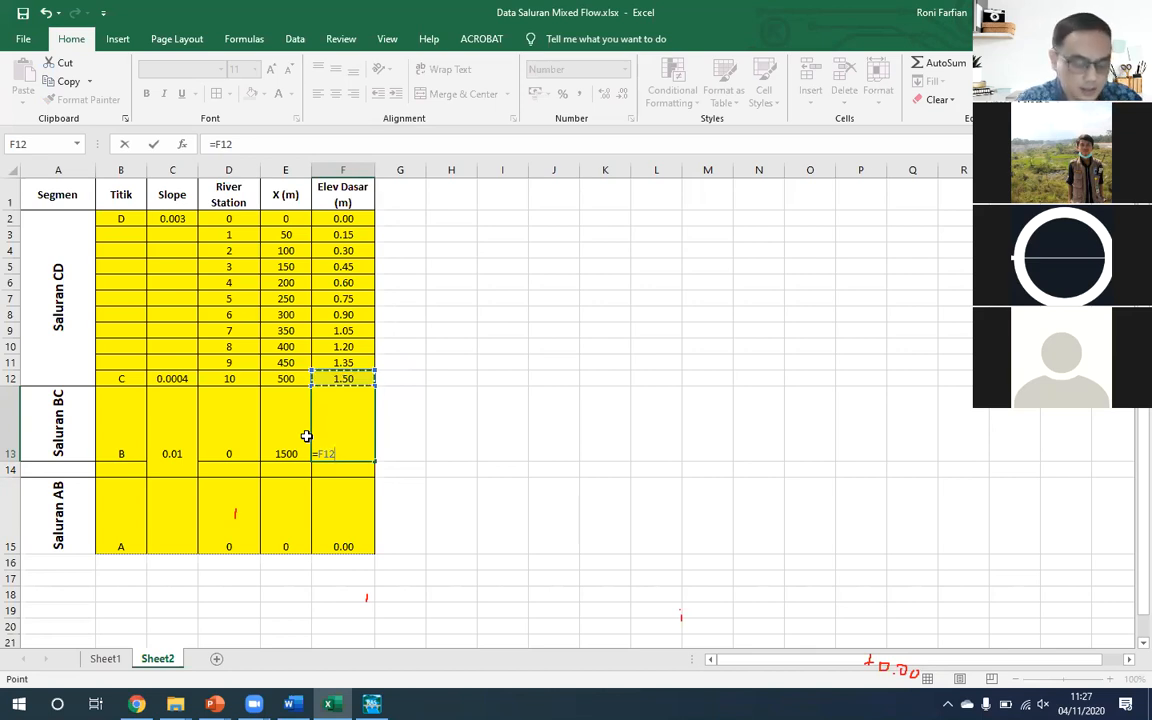
type("+")
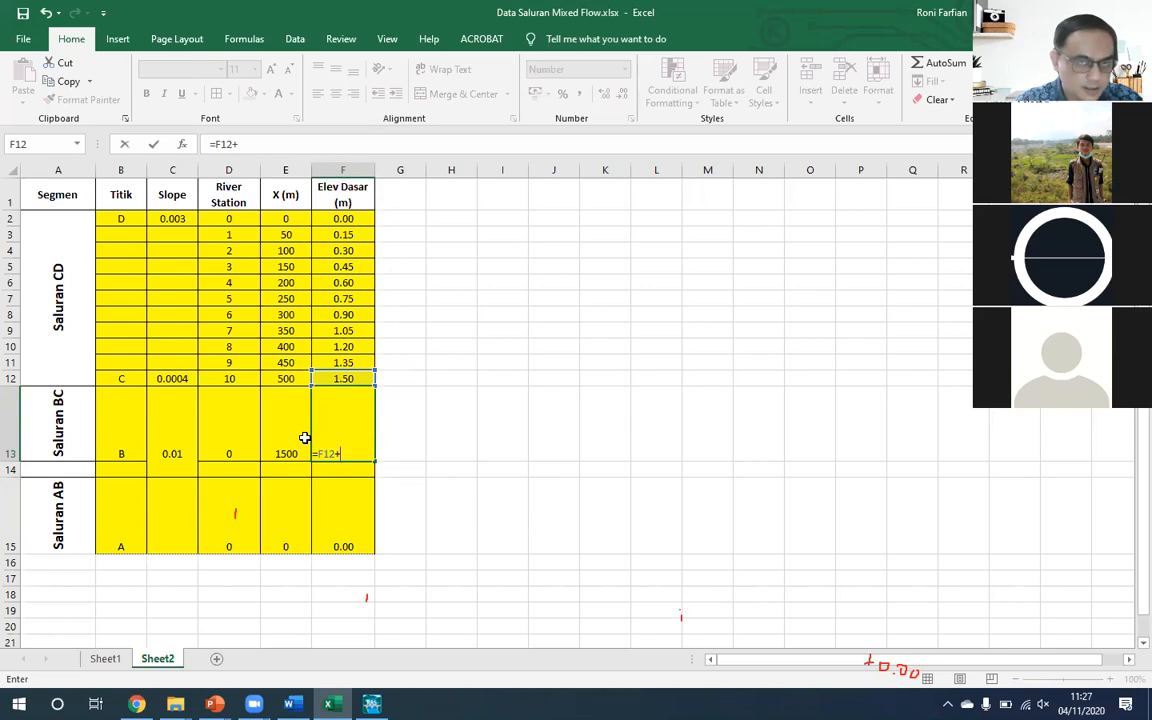
type("(")
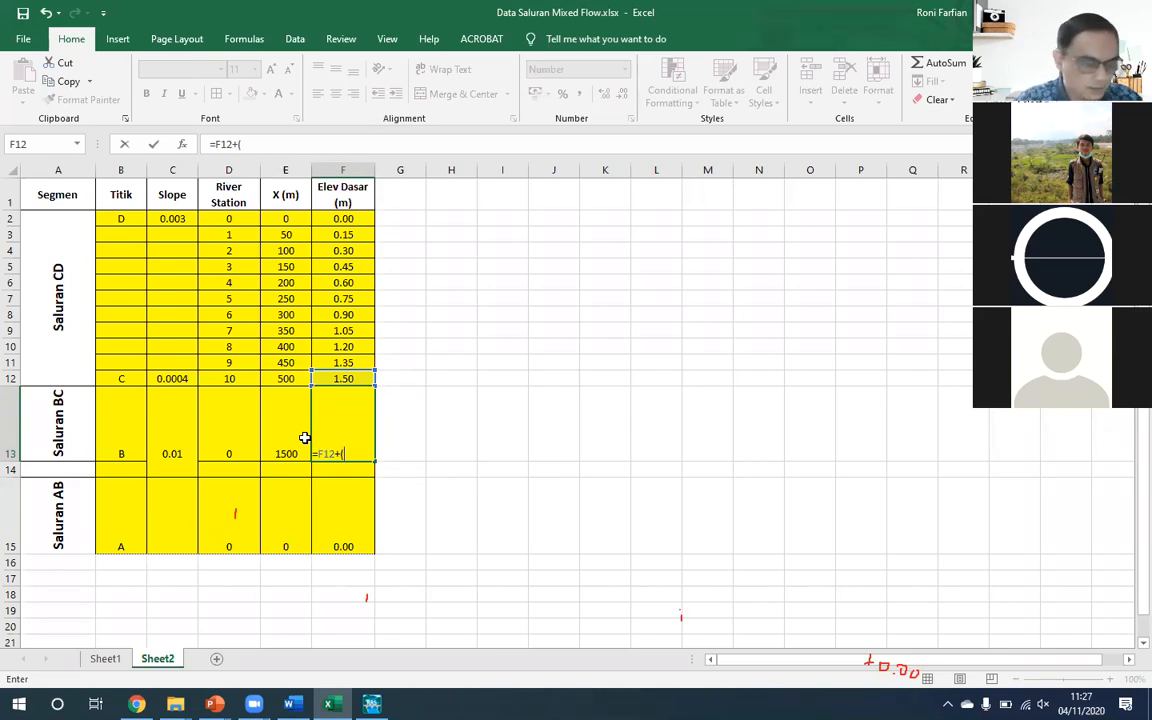
left_click(181, 378)
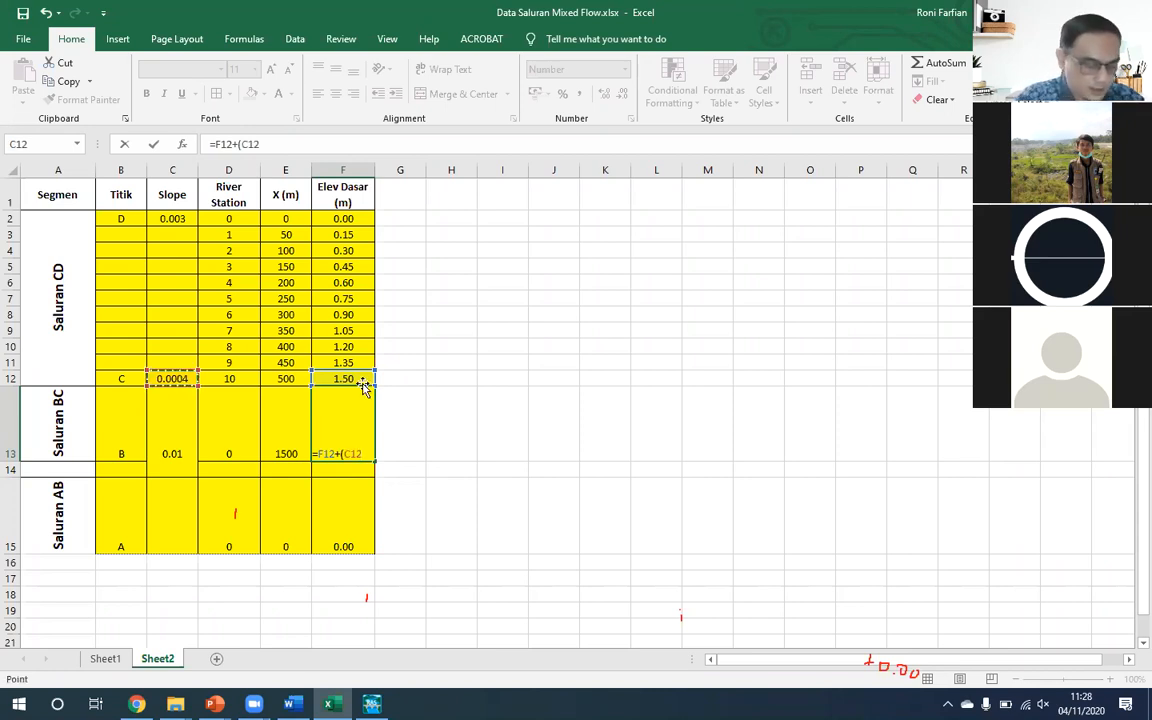
type("*")
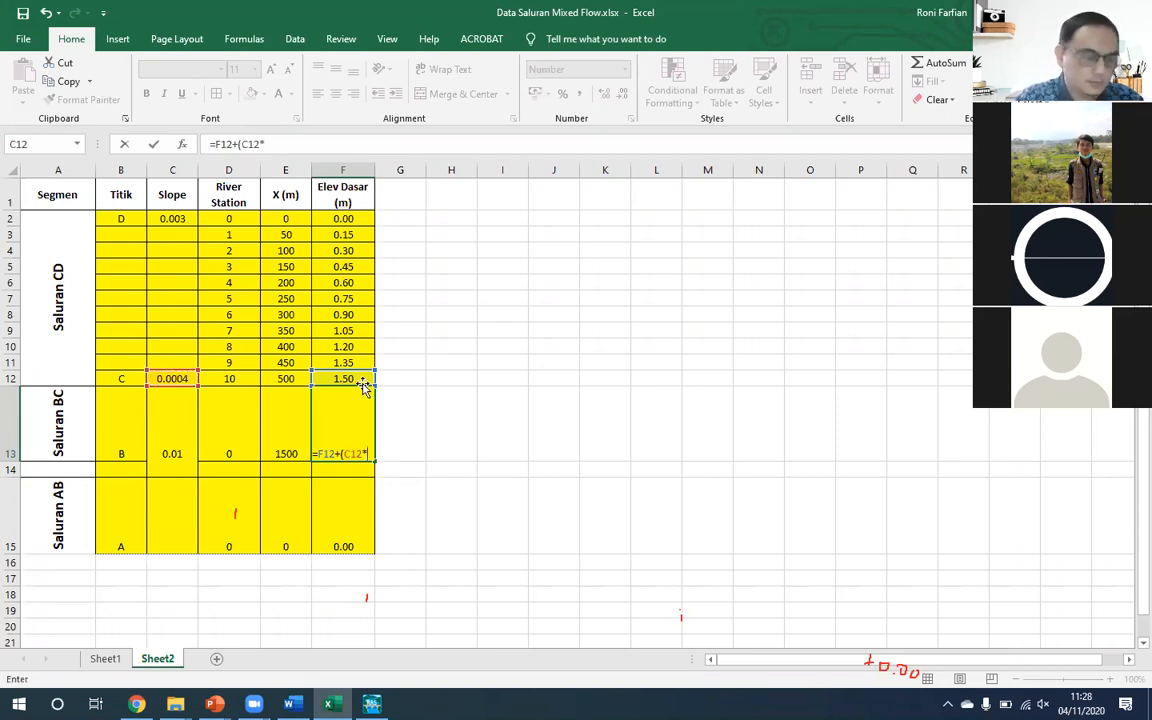
key("BackSpace")
key("BackSpace")
key("BackSpace")
key("BackSpace")
key("BackSpace")
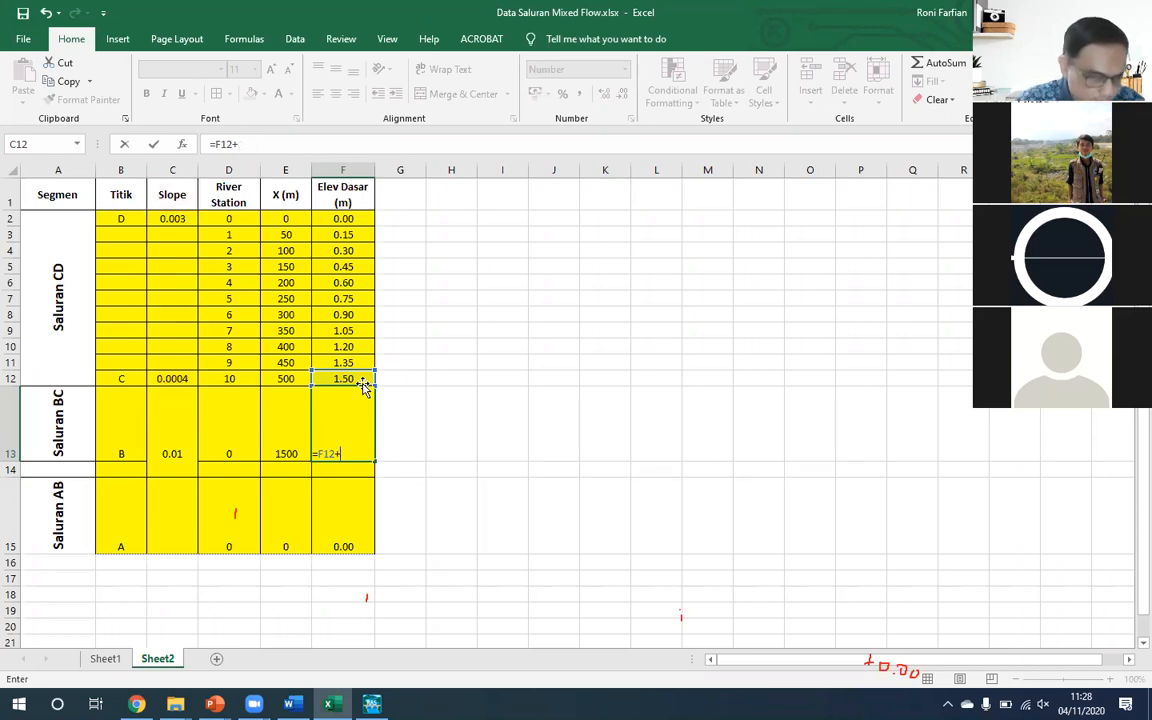
left_click(174, 378)
type("*(")
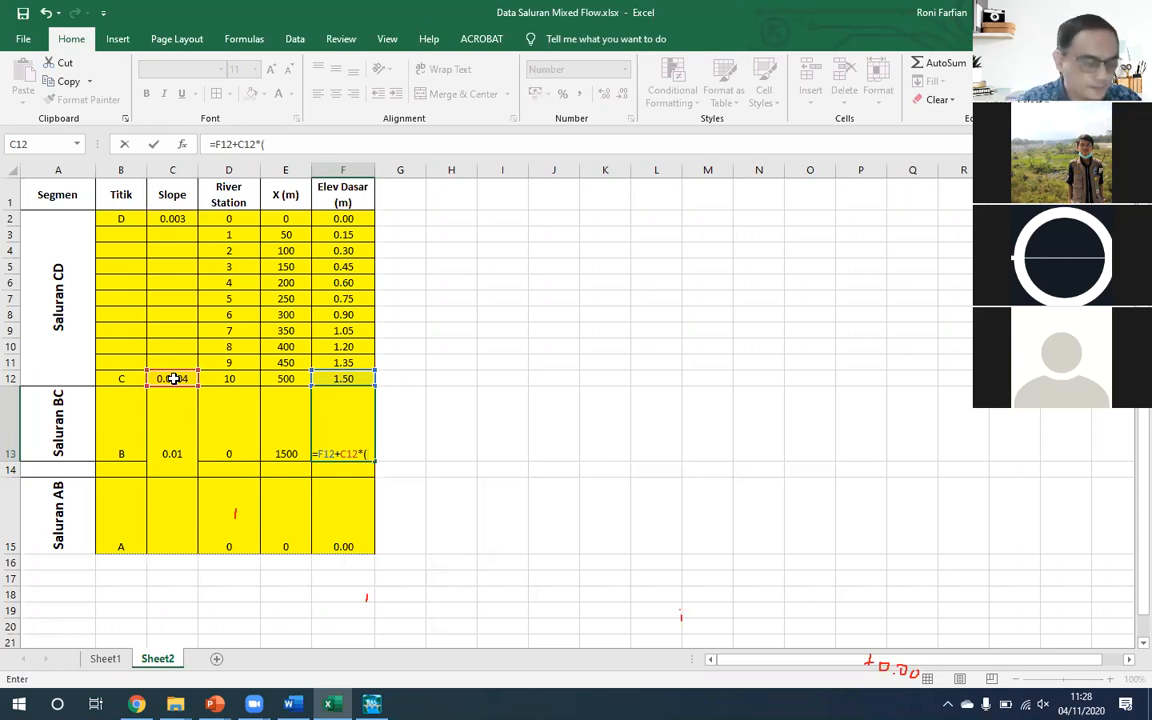
key("Left")
type("-")
key("Left")
key("Up")
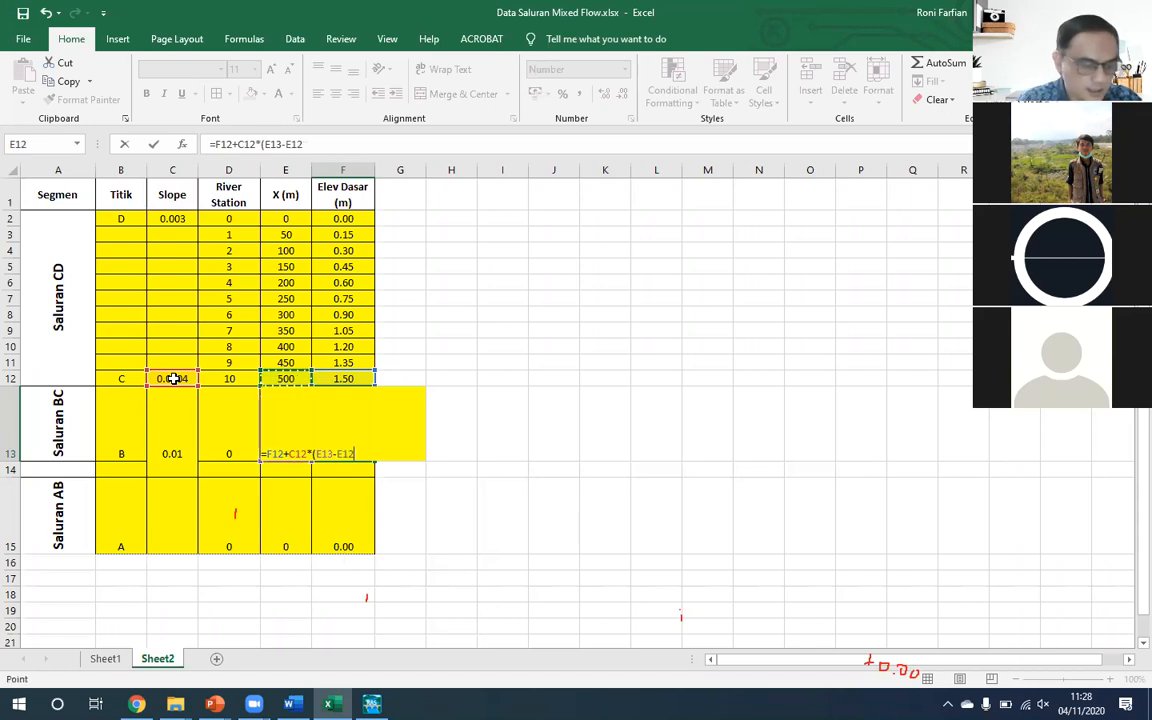
key("ctrl+Return")
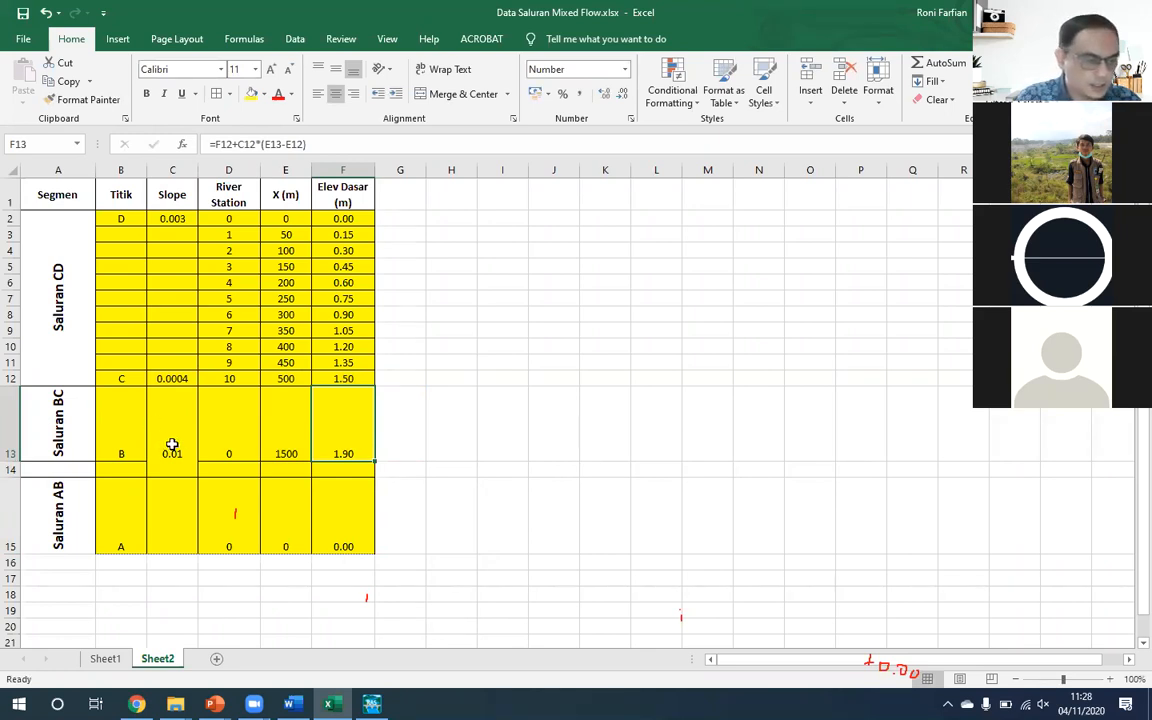
- Insert nine blank rows between the Titik C and Titik B rows
left_click(351, 469)
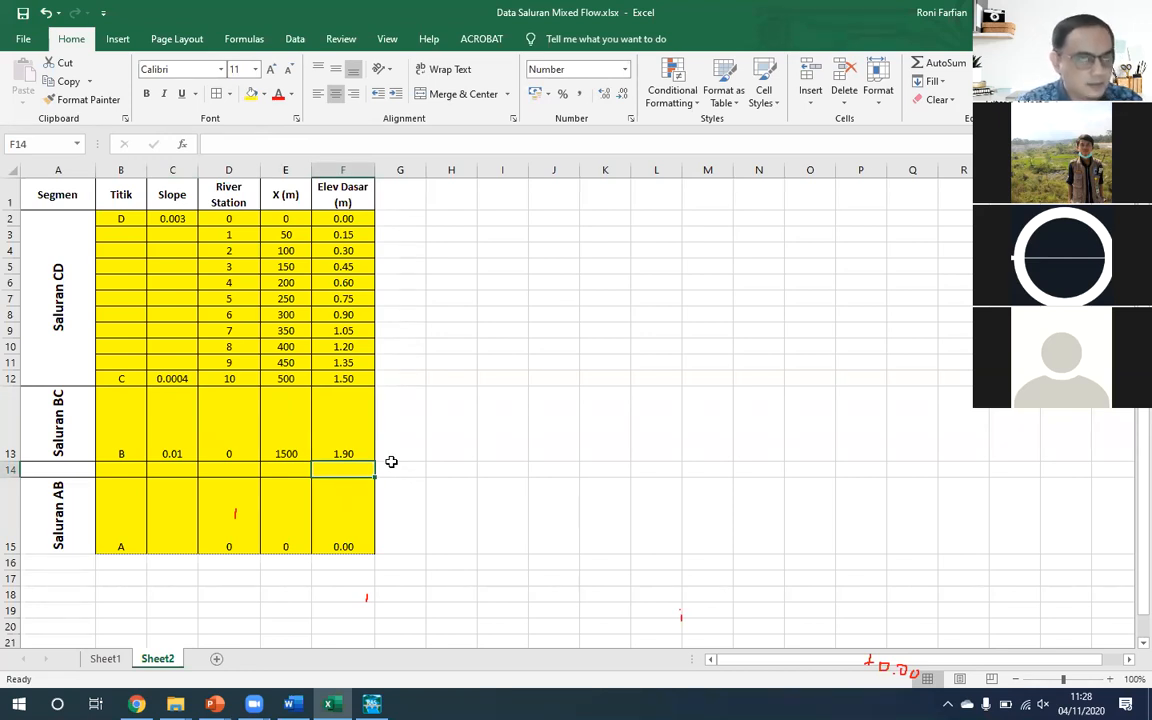
key("Up")
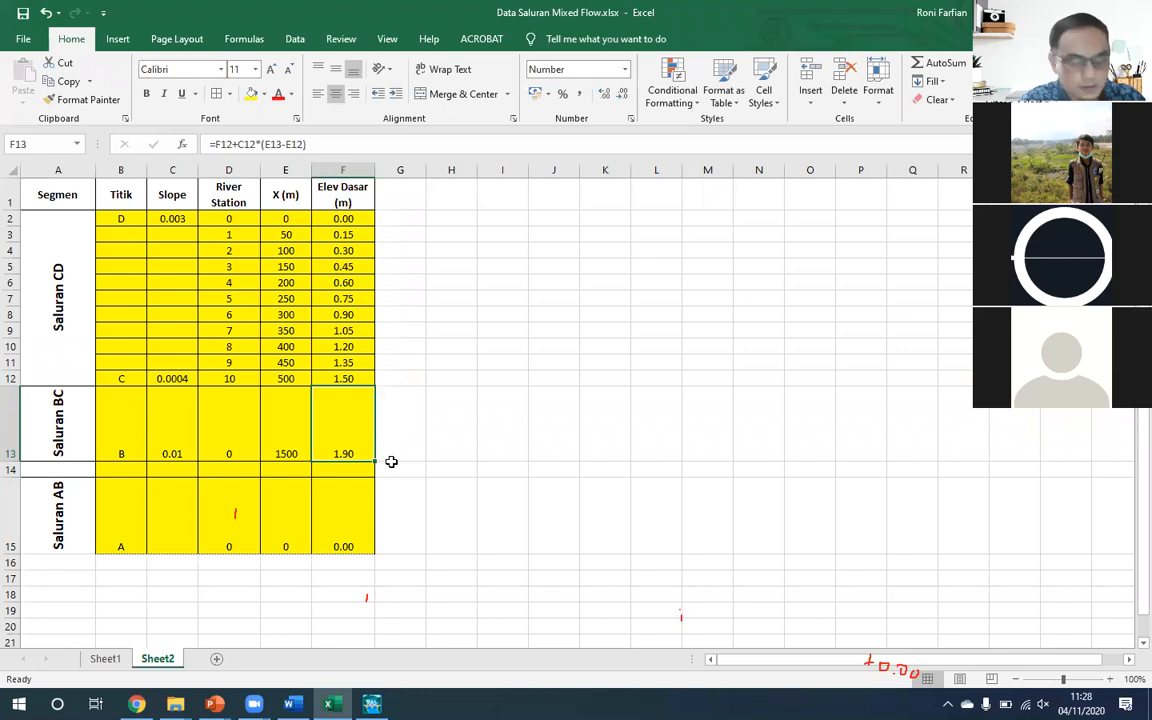
key("F4")
key("F4")
key("F4")
key("F4")
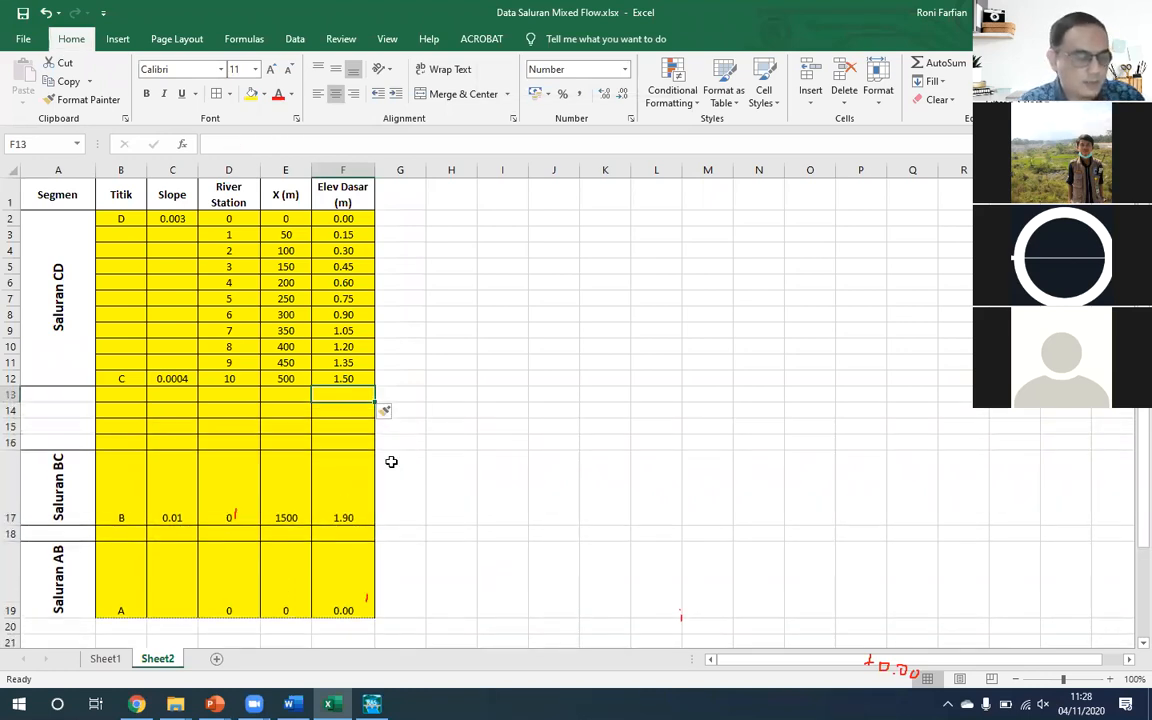
key("F4")
key("F4")
key("F4")
key("F4")
key("F4")
- Enter =E12+100 in cell E13 and fill the X (m) formula down through E21
key("Left")
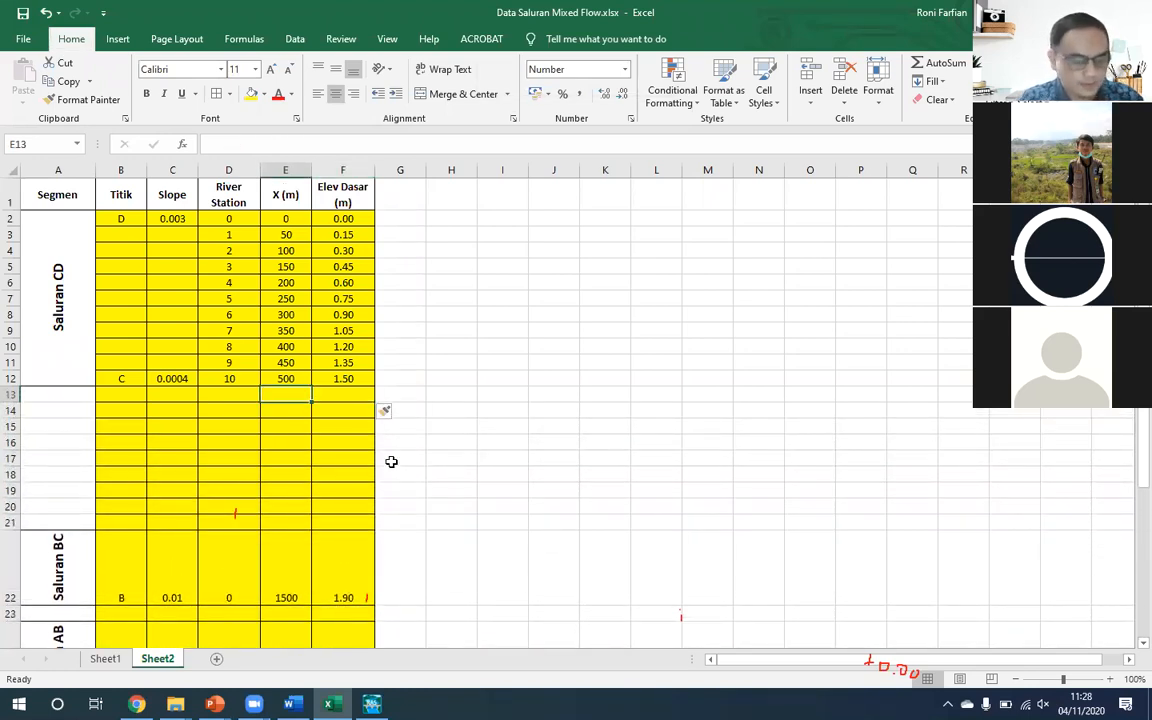
type("=")
key("Up")
type("+100")
key("Return")
key("Up")
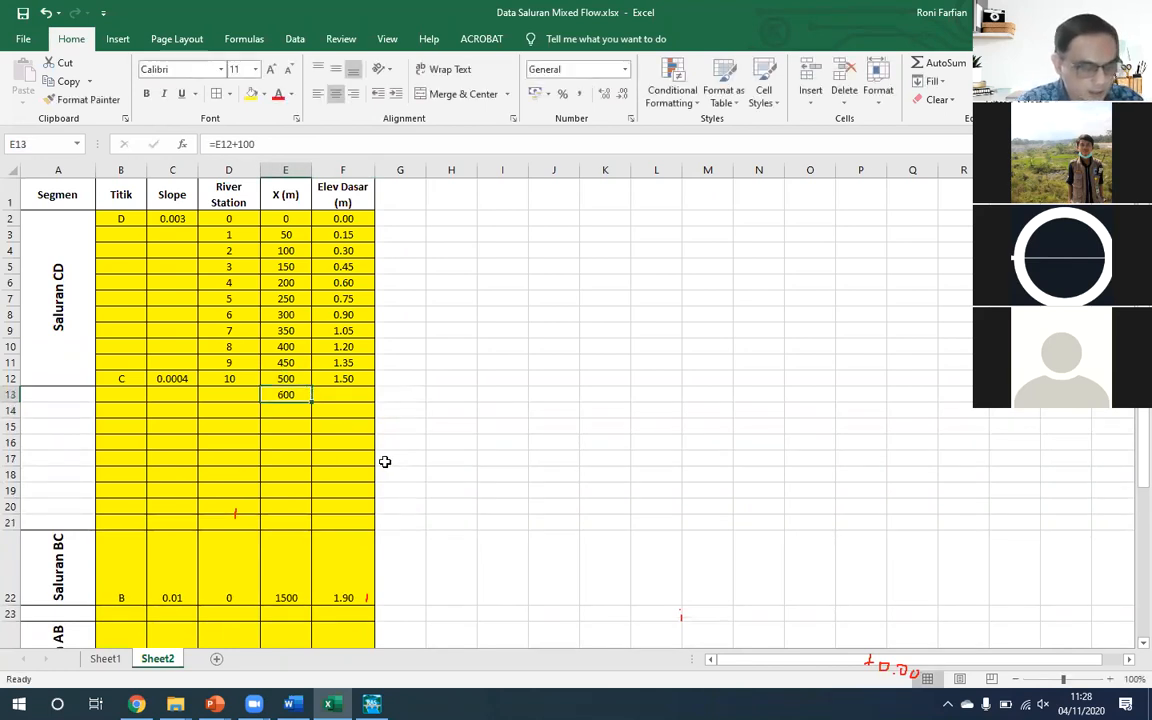
left_click_drag(311, 402, 248, 523)
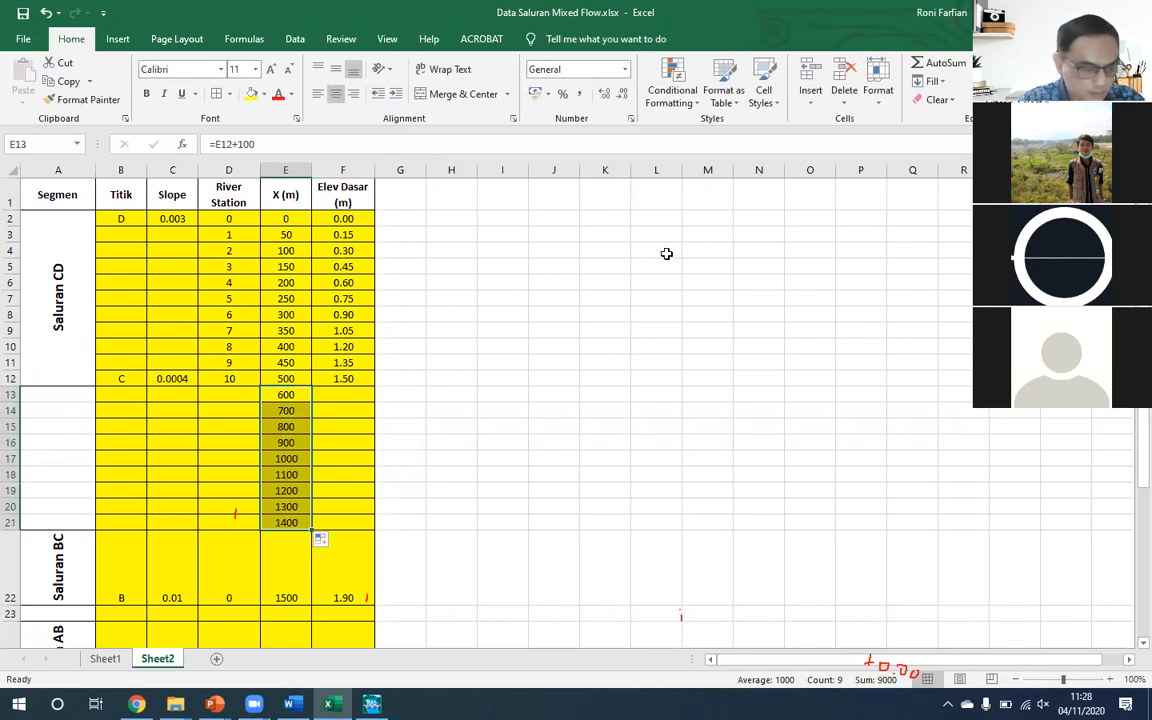
left_click(298, 520)
left_click(300, 521)
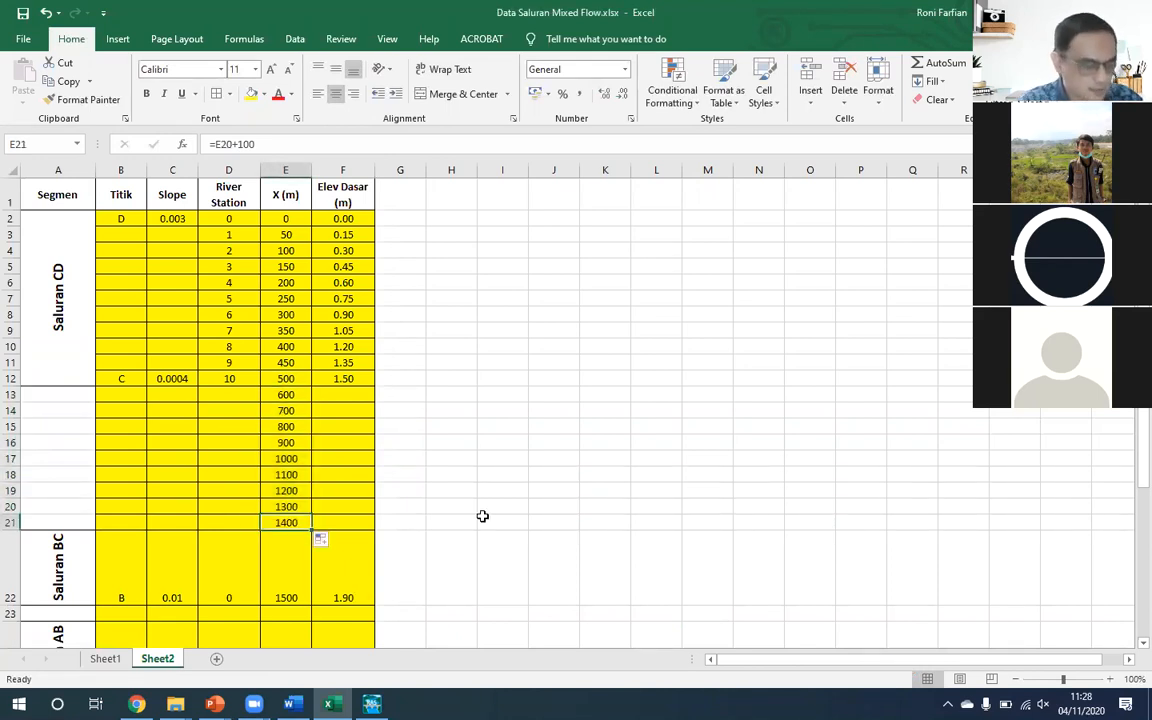
- Merge and center the Saluran BC label across A13:A22 and auto-fit the height of row 22
left_click_drag(75, 394, 57, 568)
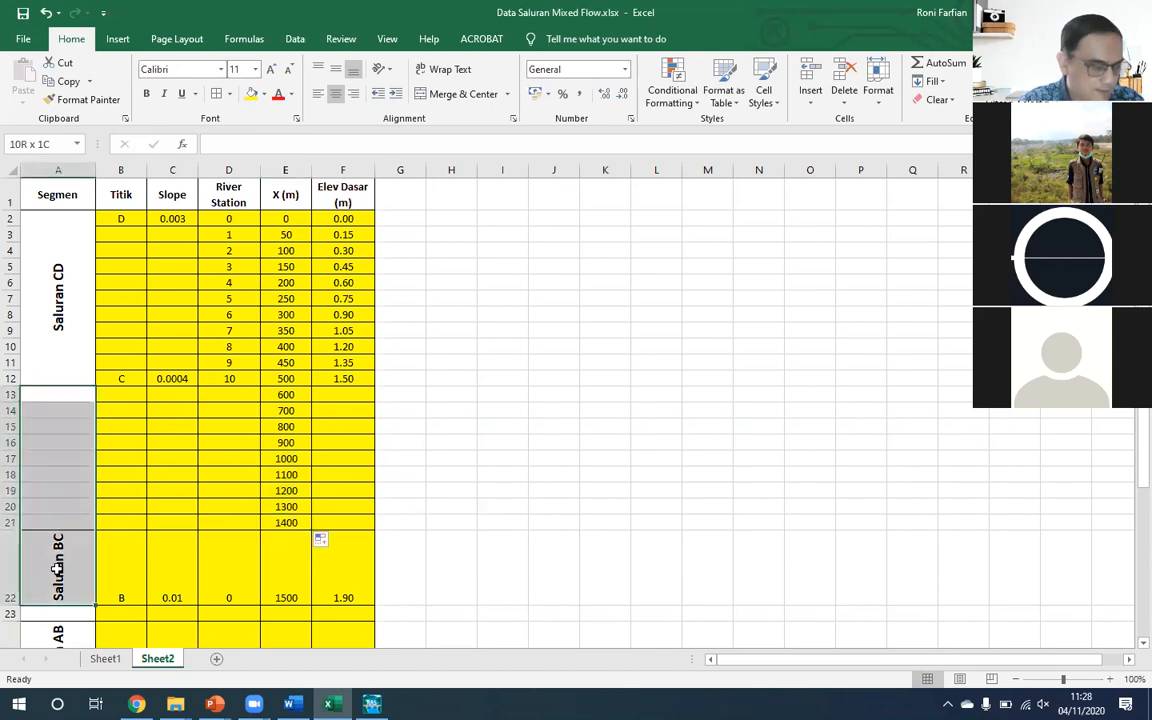
left_click(450, 94)
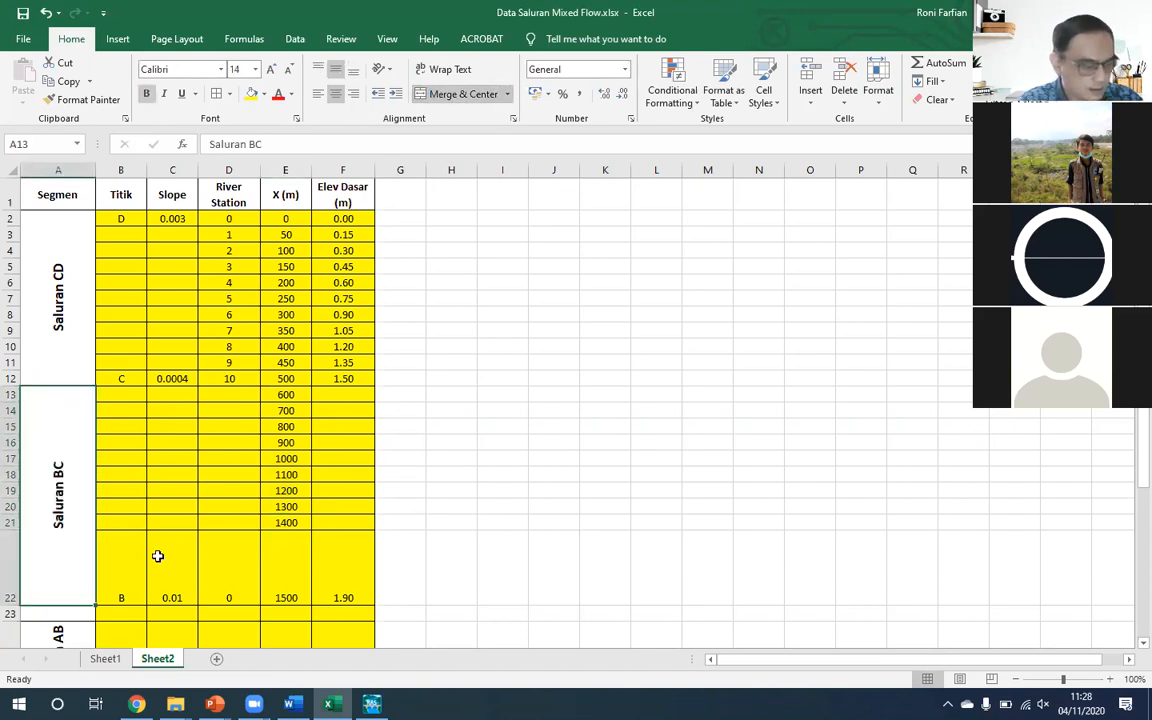
double_click(12, 605)
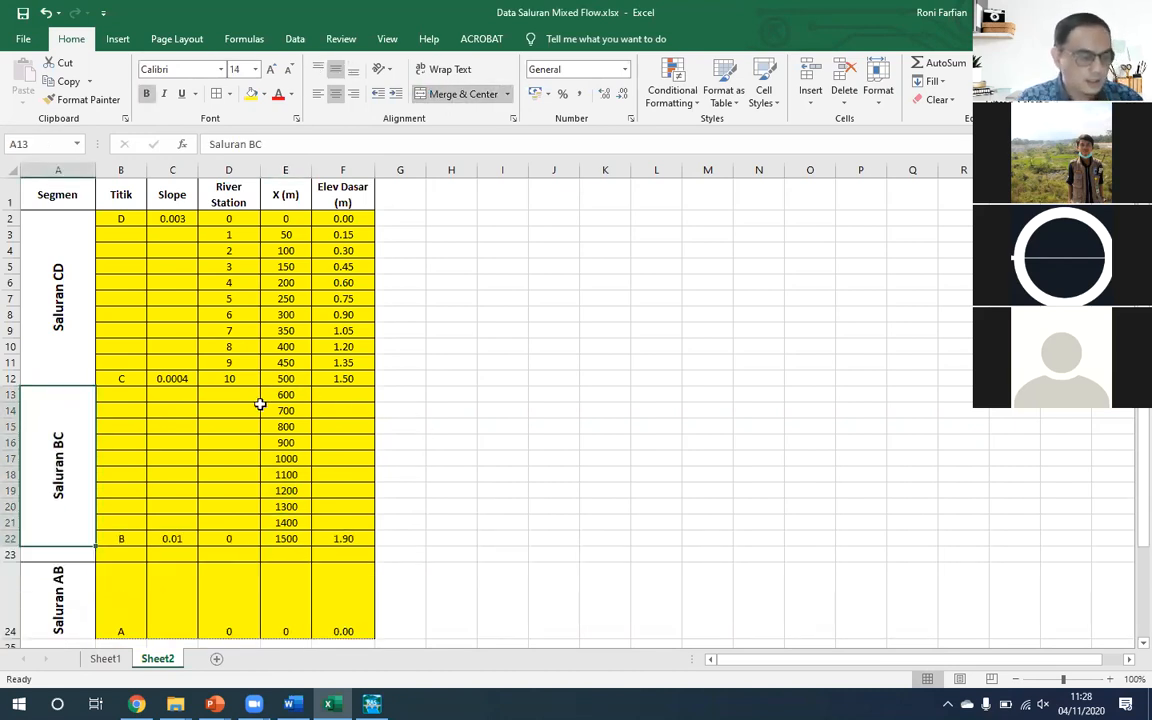
- Extend the River Station numbering from D12 down through the Titik B row, D22
left_click(229, 378)
left_click_drag(259, 386, 232, 540)
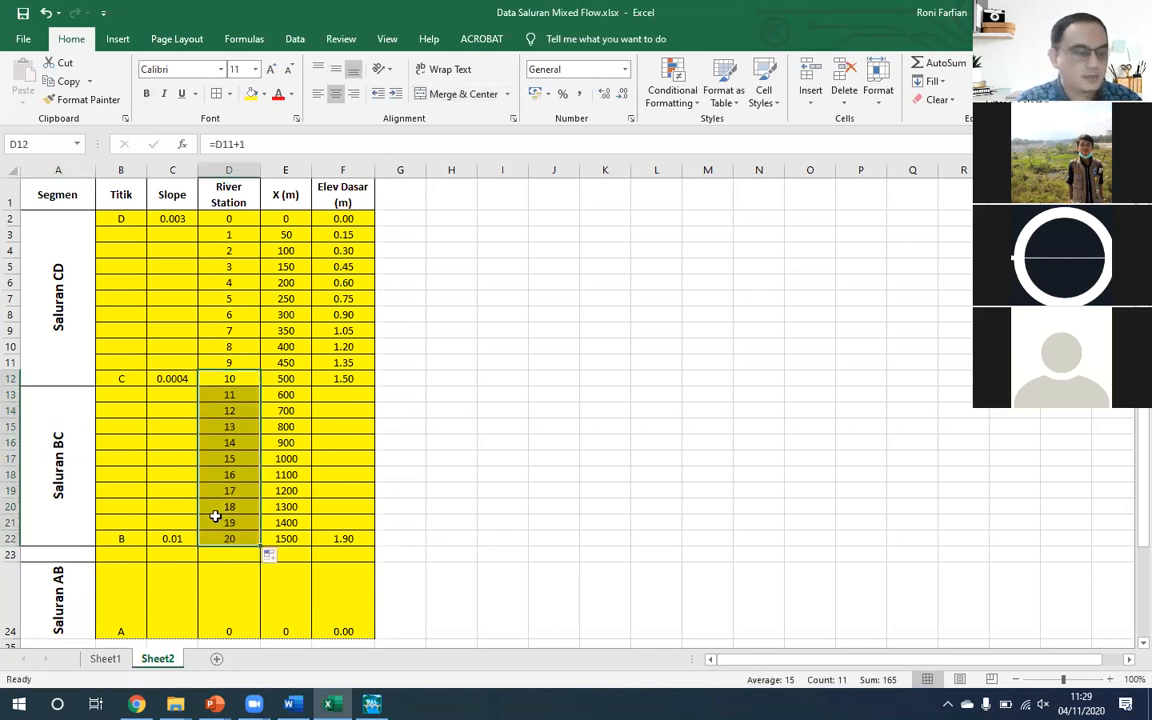
left_click(236, 541)
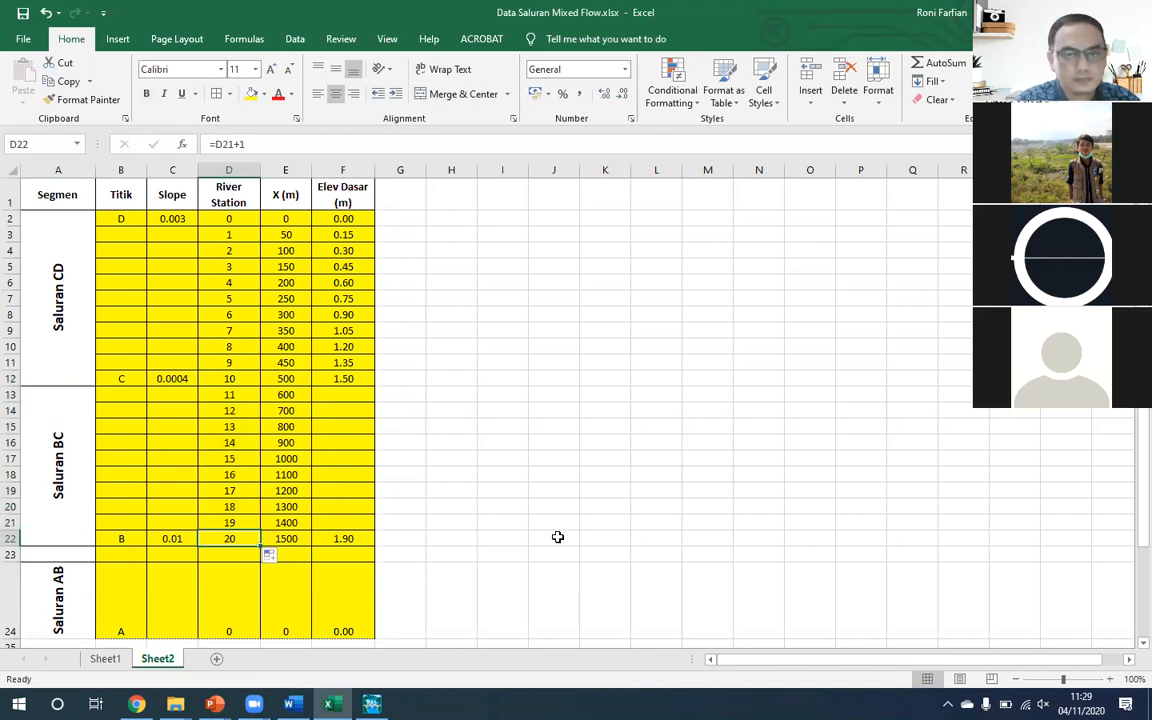
- Enter the Elev Dasar formula =F12+$C$12(E13-E12) in cell F13, with the slope reference made absolute
left_click(347, 397)
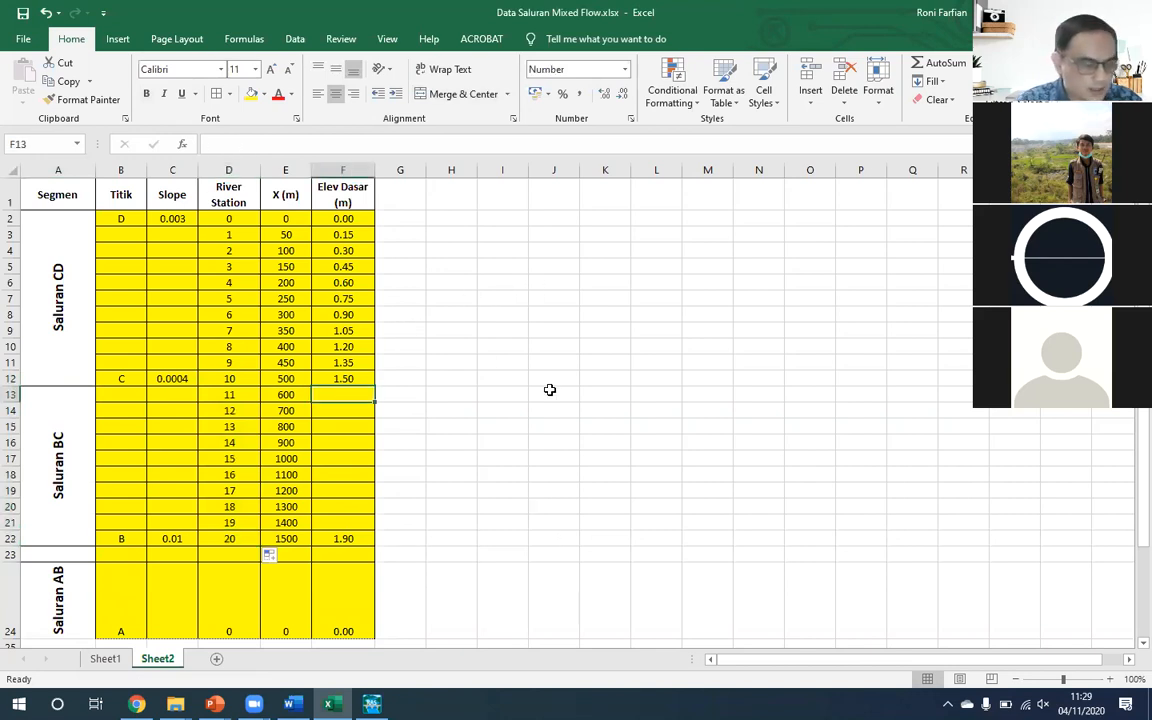
key("Up")
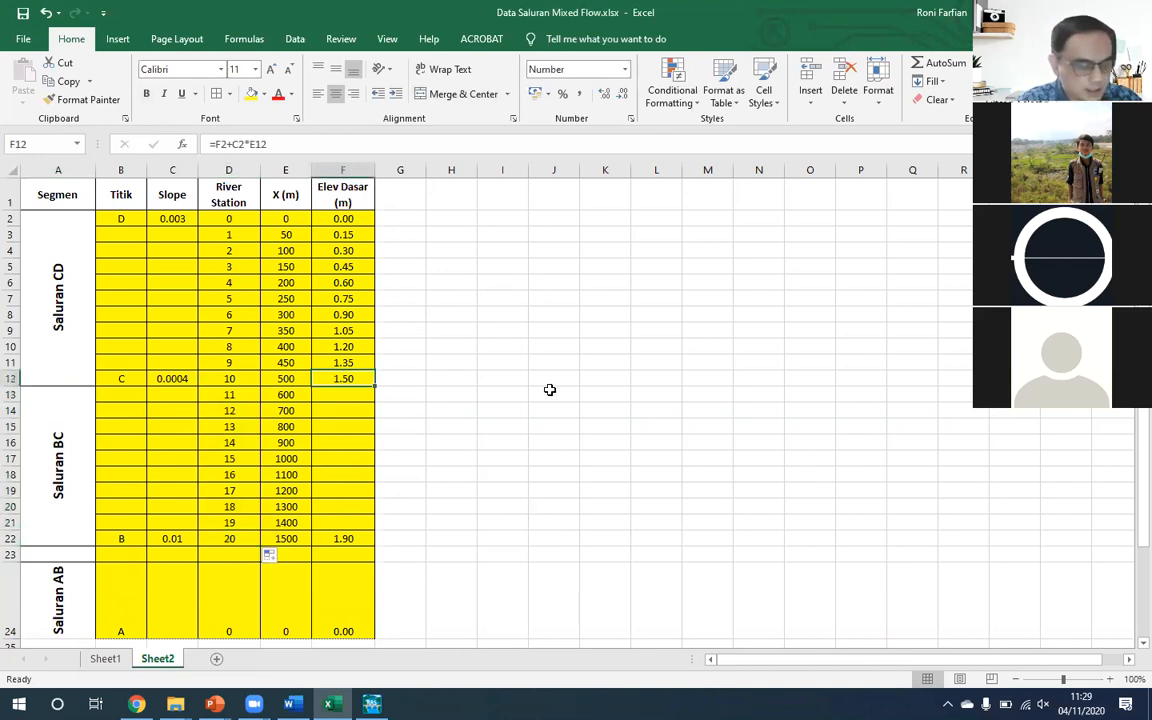
key("Down")
type("=")
key("Up")
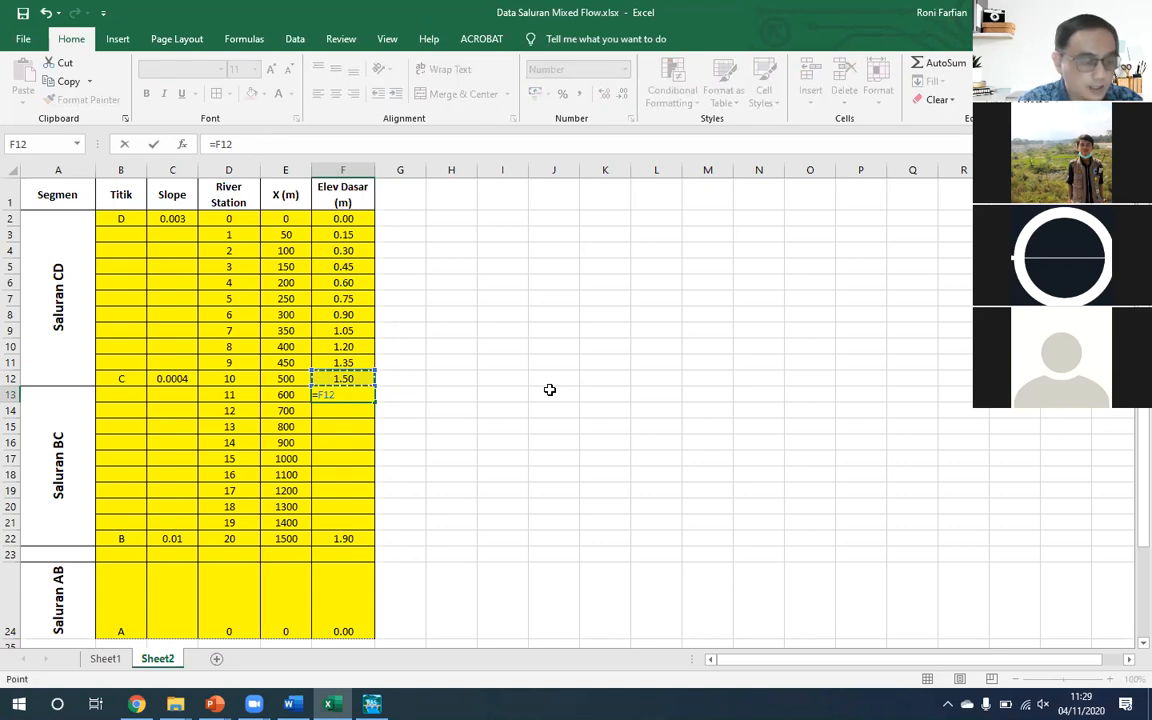
type("+(")
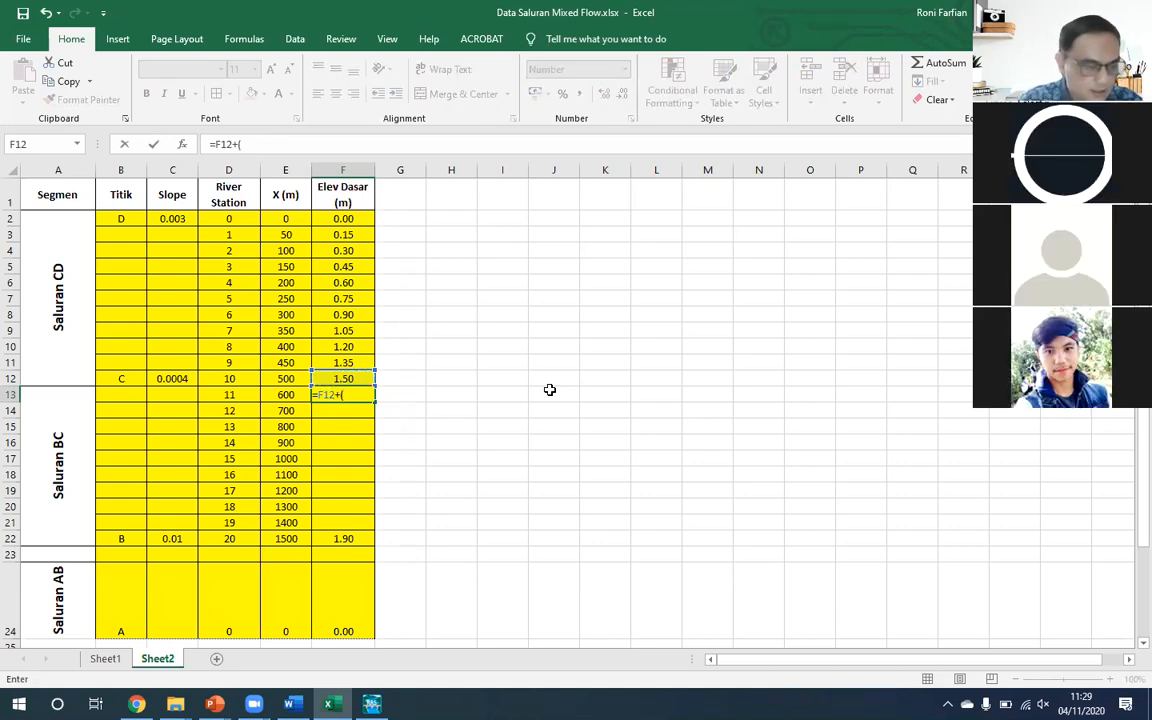
key("BackSpace")
key("Up")
key("Left")
key("Left")
key("Left")
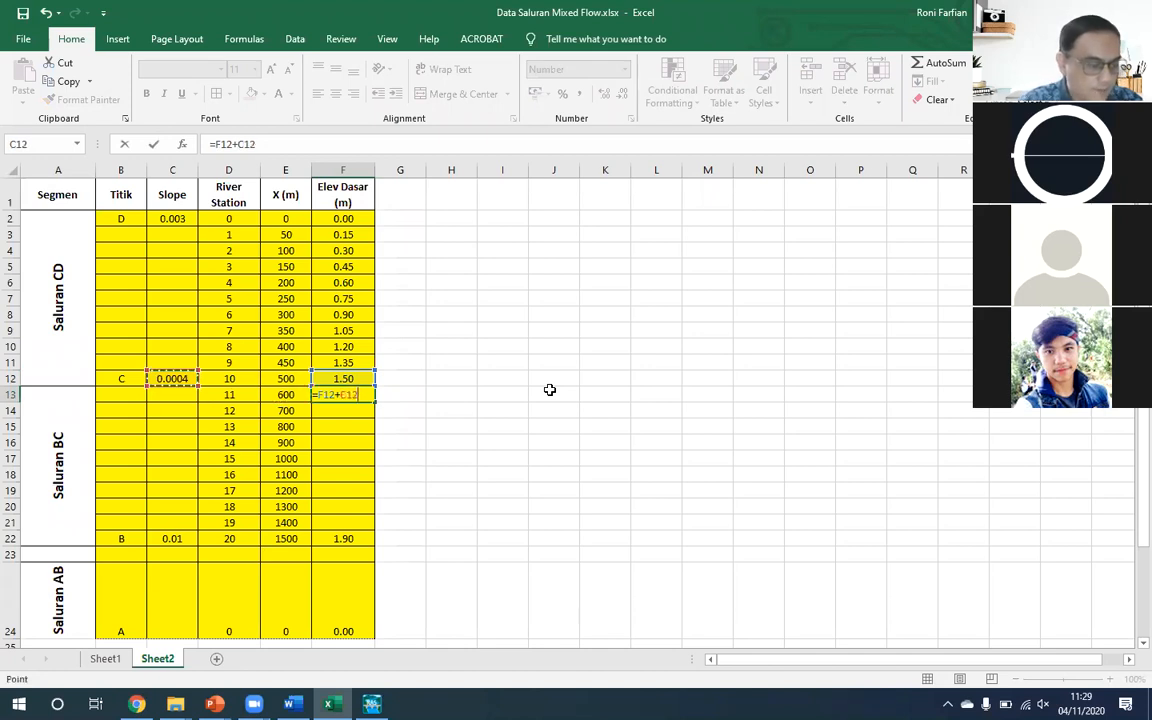
key("F4")
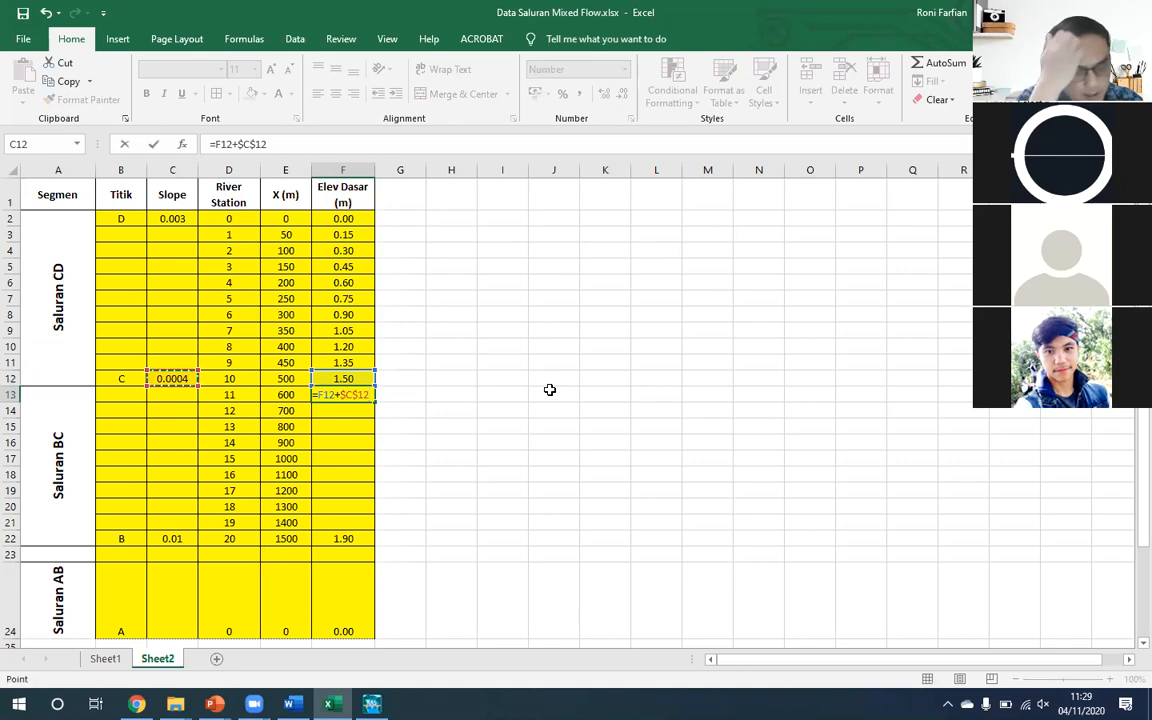
type("(")
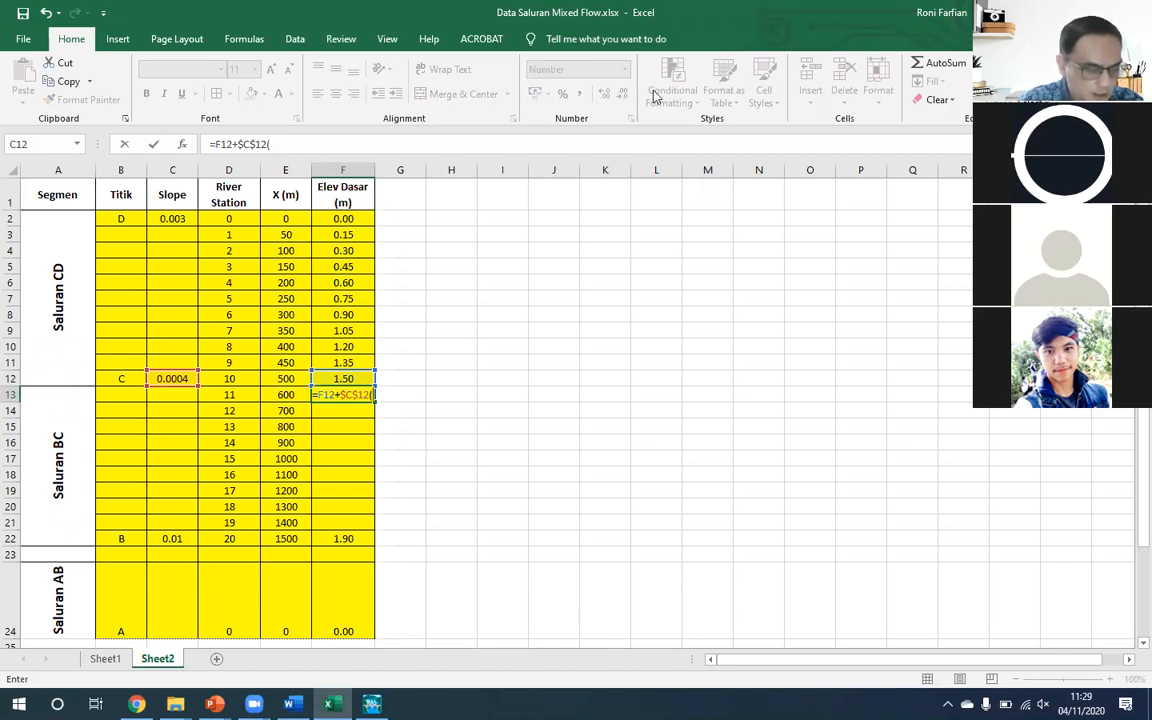
key("Left")
type("-")
key("Left")
key("Up")
type(")")
key("Return")
key("Up")
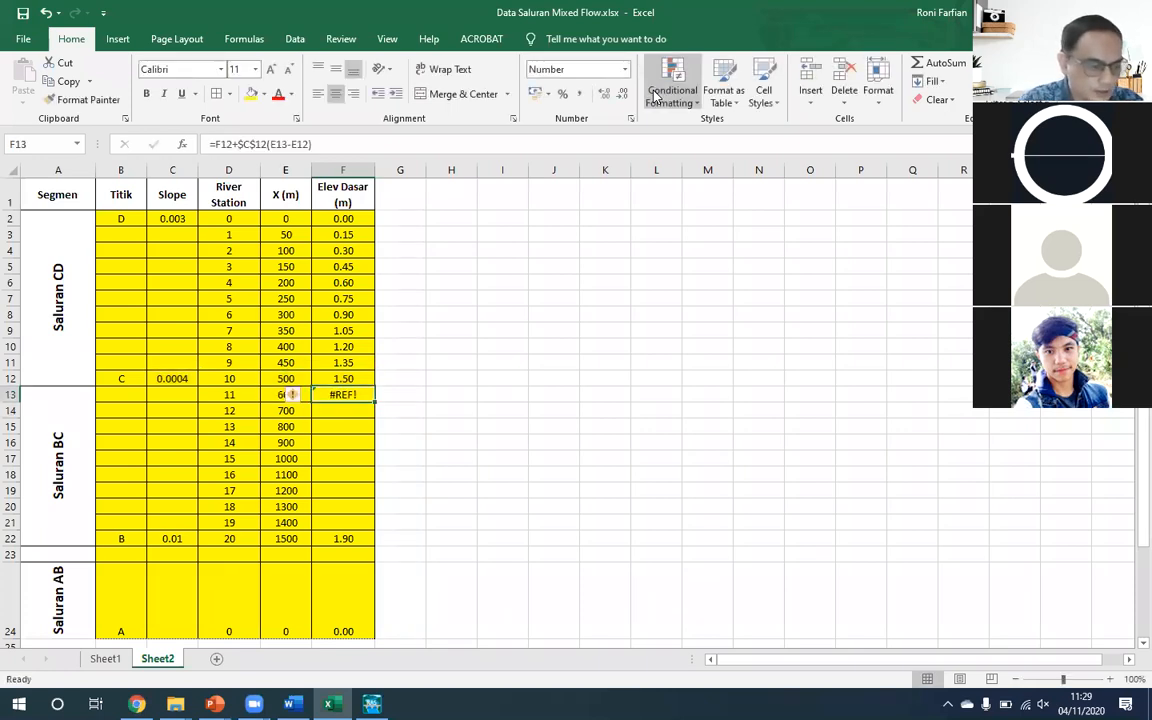
- Correct the F13 formula to =F12+$C$12*(E13-E12) and fill it down through F21
left_click(342, 143)
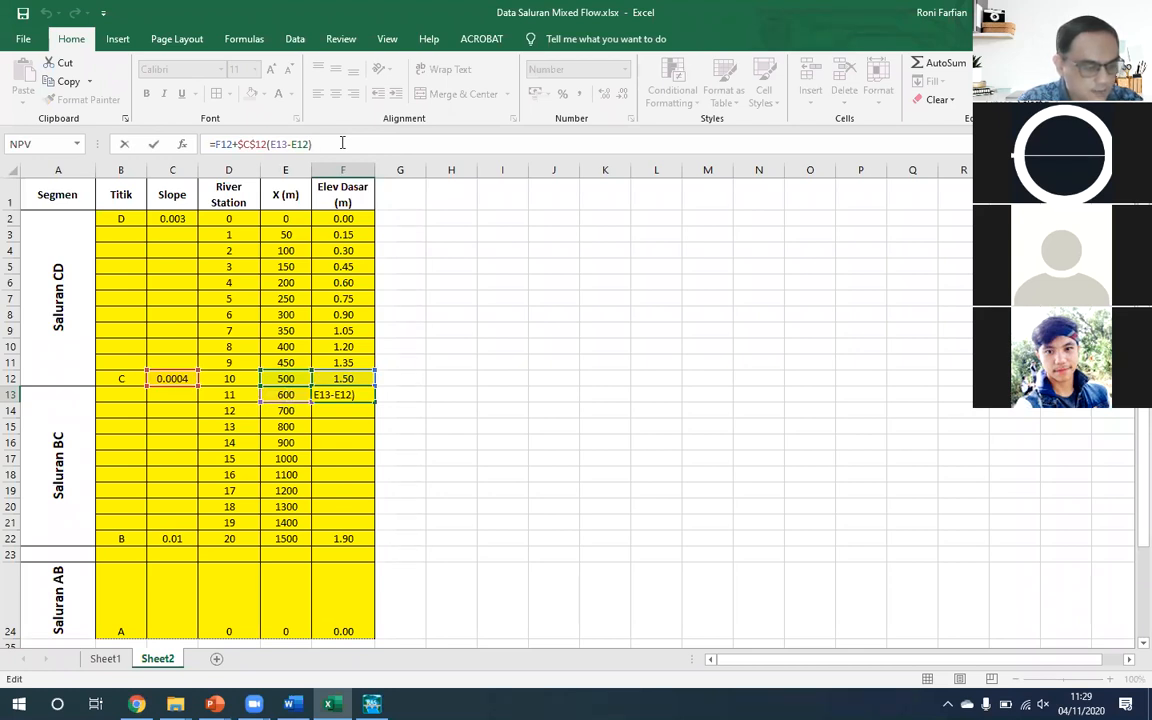
key("Left")
key("Left")
key("Left")
key("Left")
key("Left")
key("Left")
key("Left")
key("Left")
key("Left")
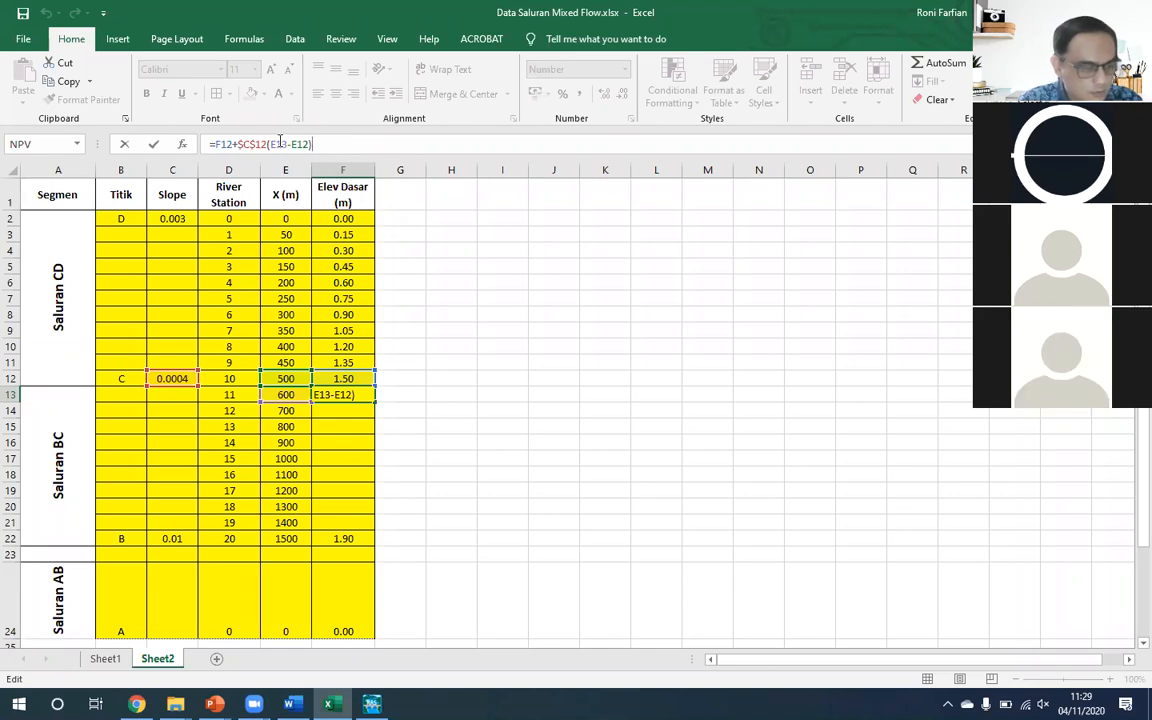
type("*")
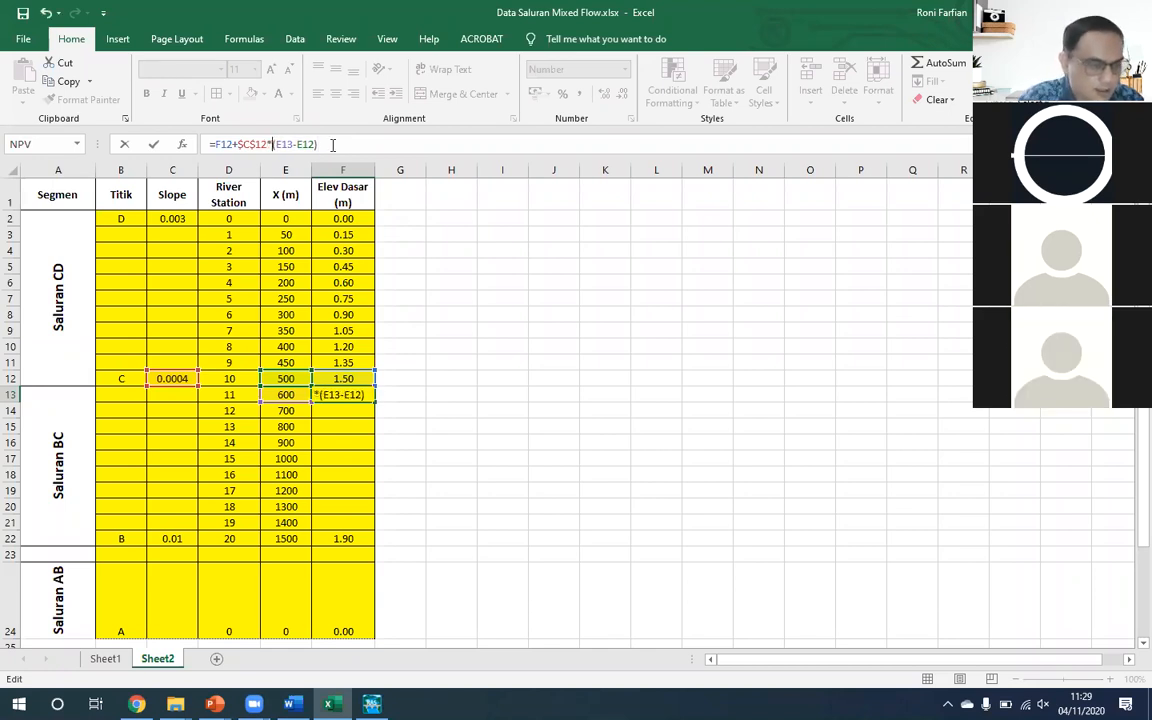
key("Return")
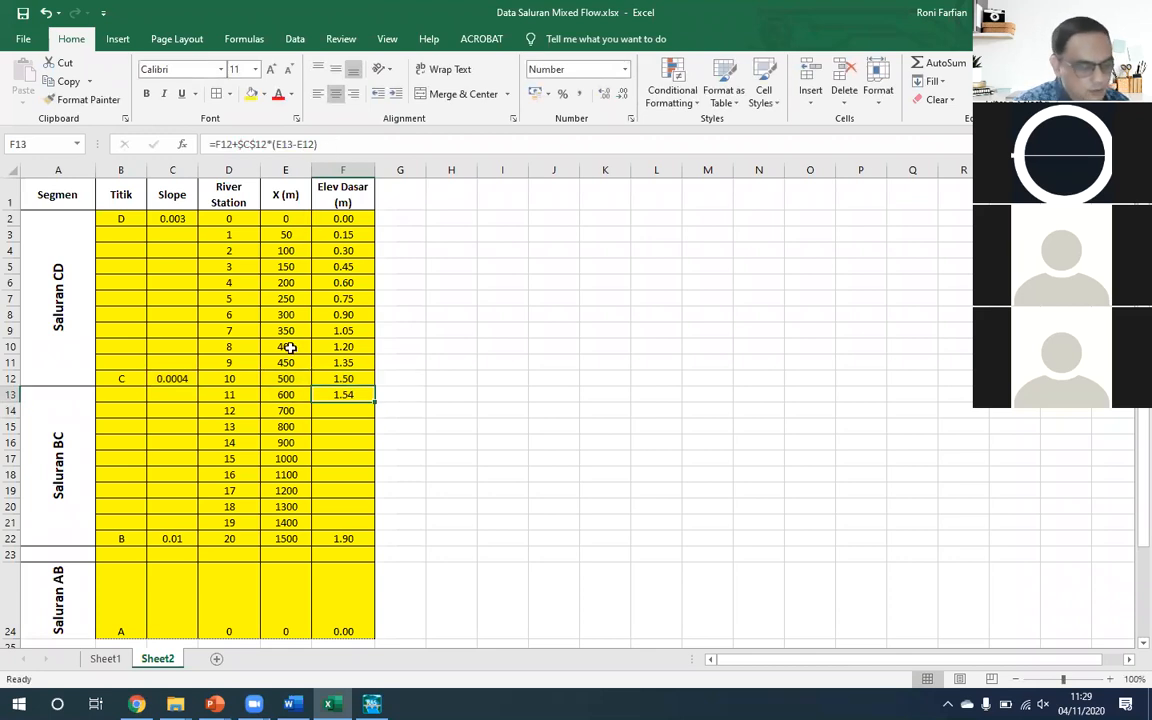
left_click_drag(376, 403, 370, 527)
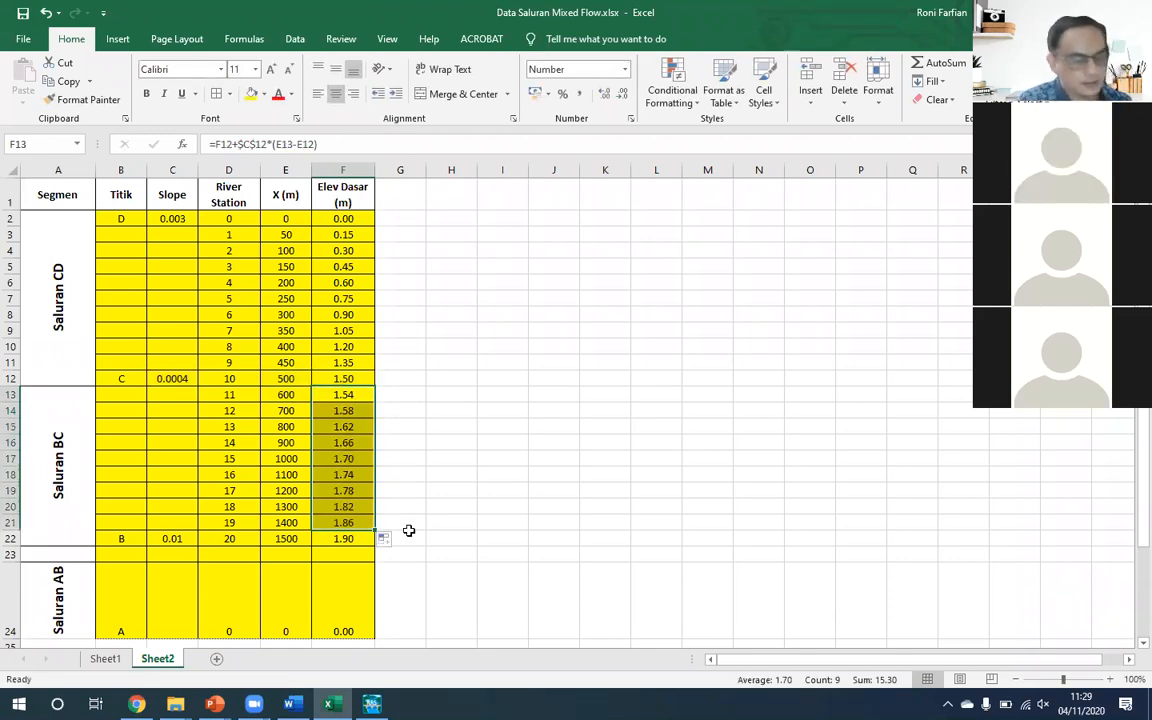
- Delete the entire empty row 23 between the Titik B row and the Saluran AB row
scroll(337, 498, "down", 2)
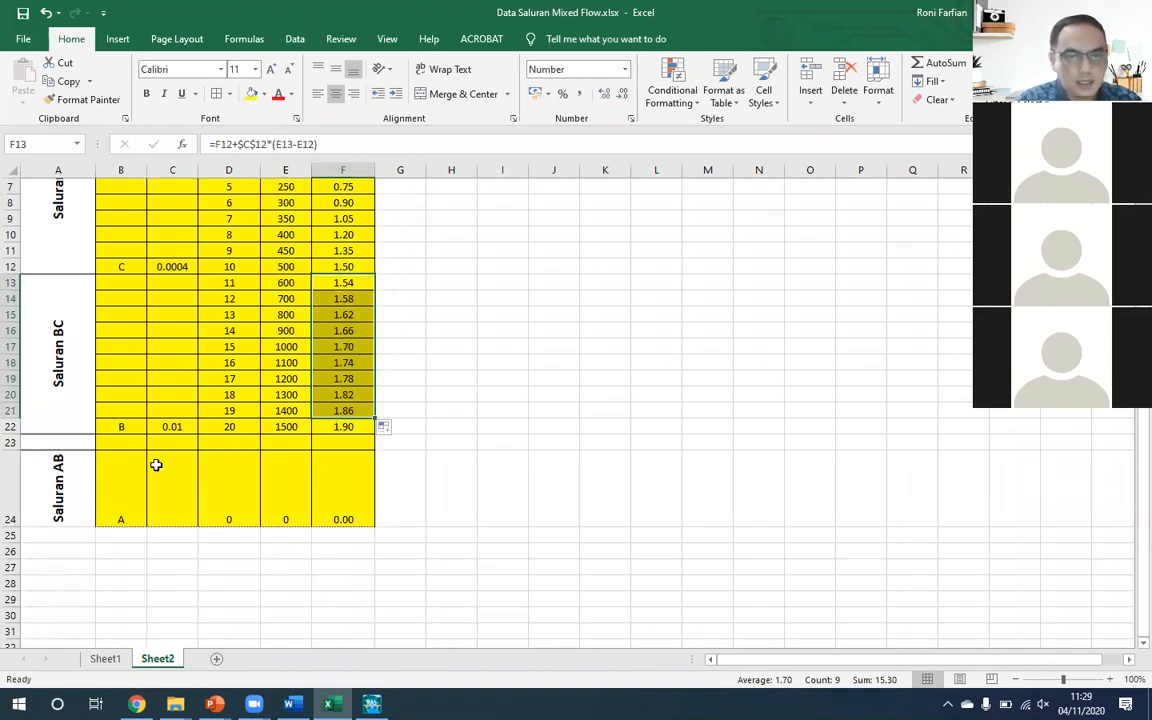
left_click(135, 441)
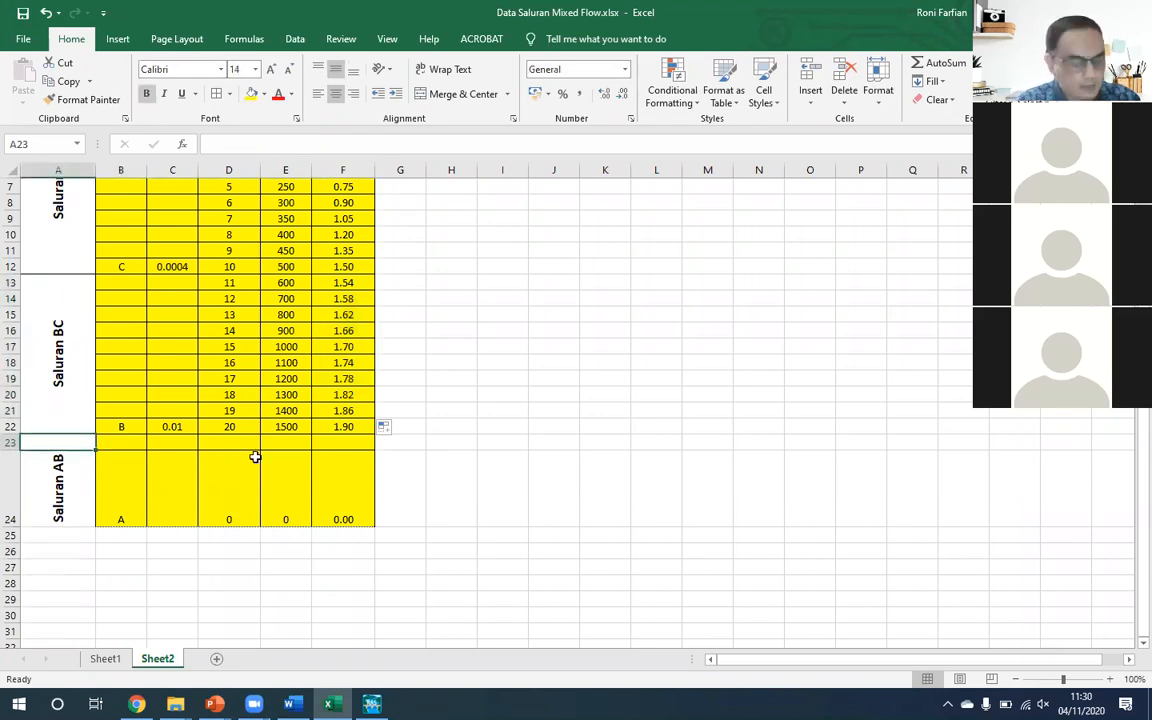
key("alt+e")
key("d")
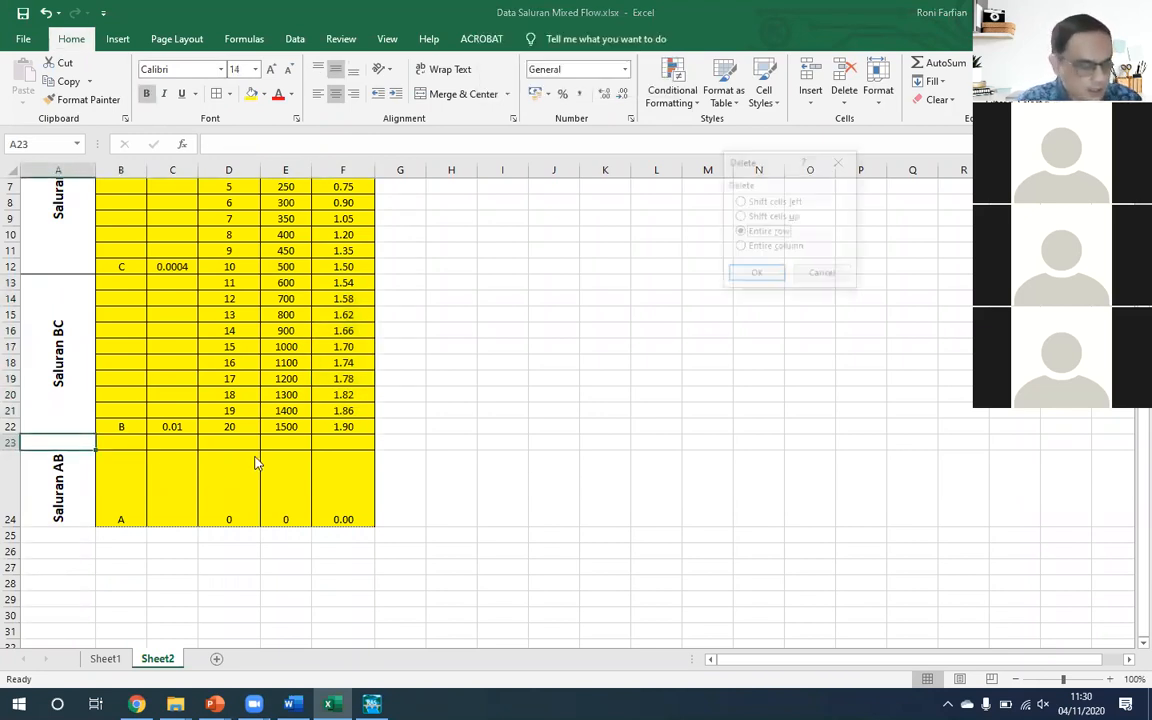
key("r")
key("Return")
- Copy the River Station formula from D22 into D23 on the Titik A row
key("Right")
key("Right")
key("Right")
key("Right")
key("Right")
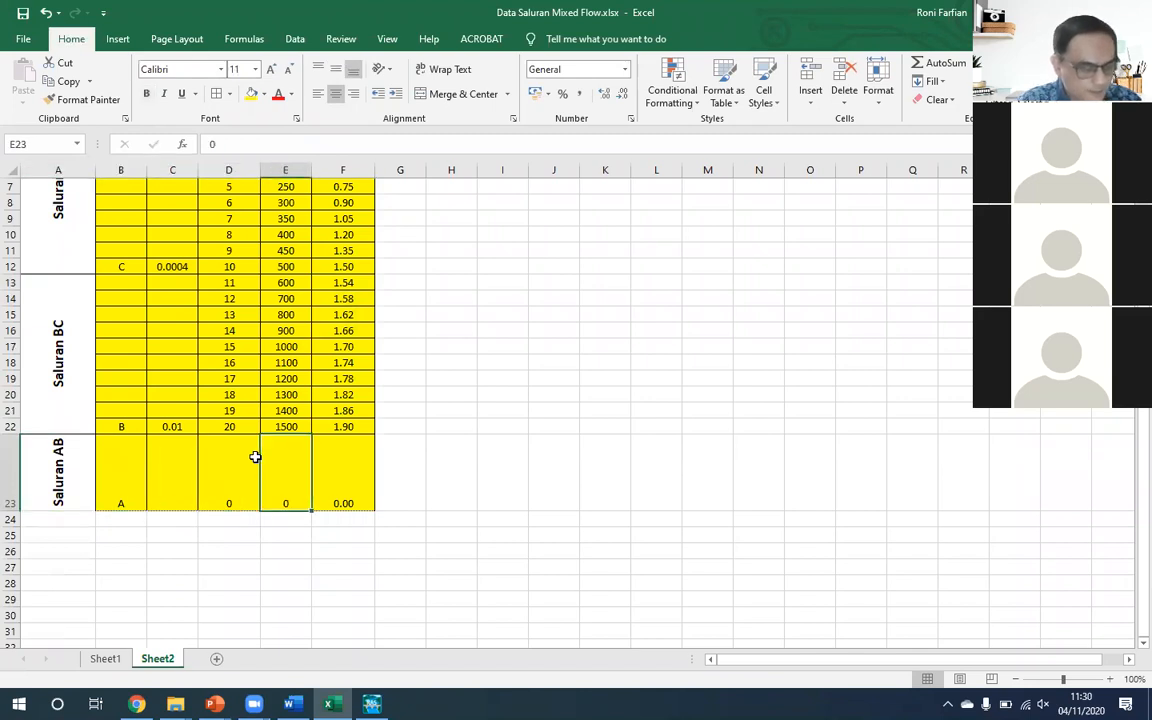
key("Left")
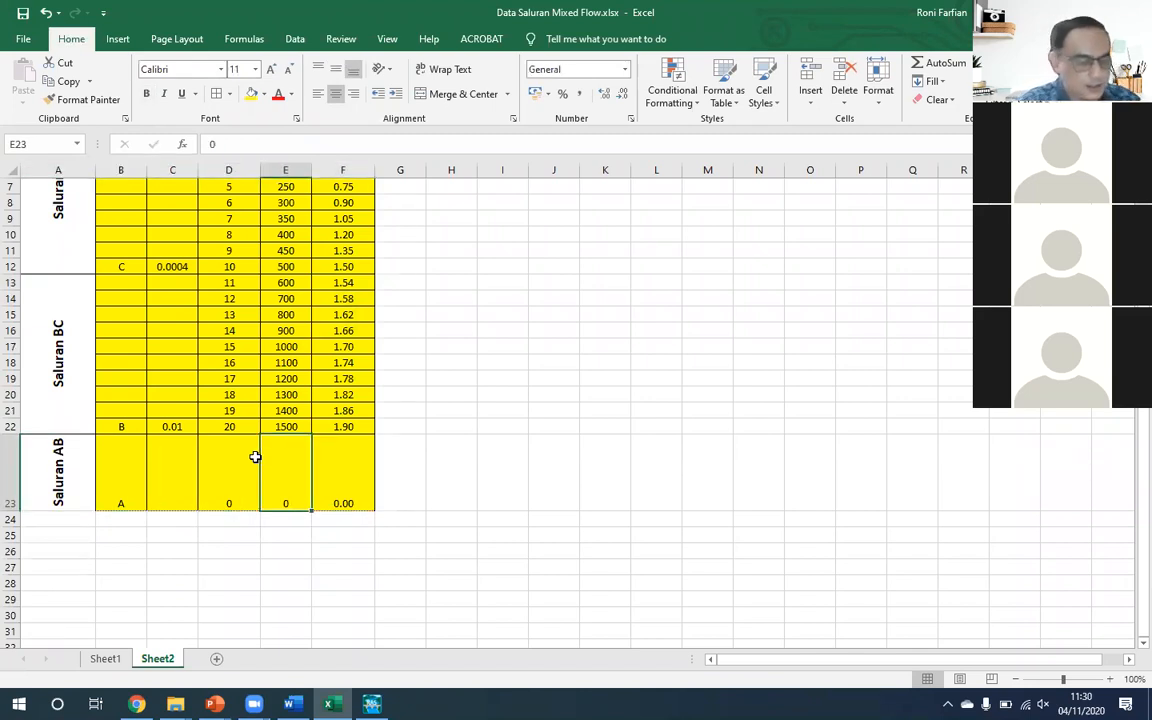
key("Left")
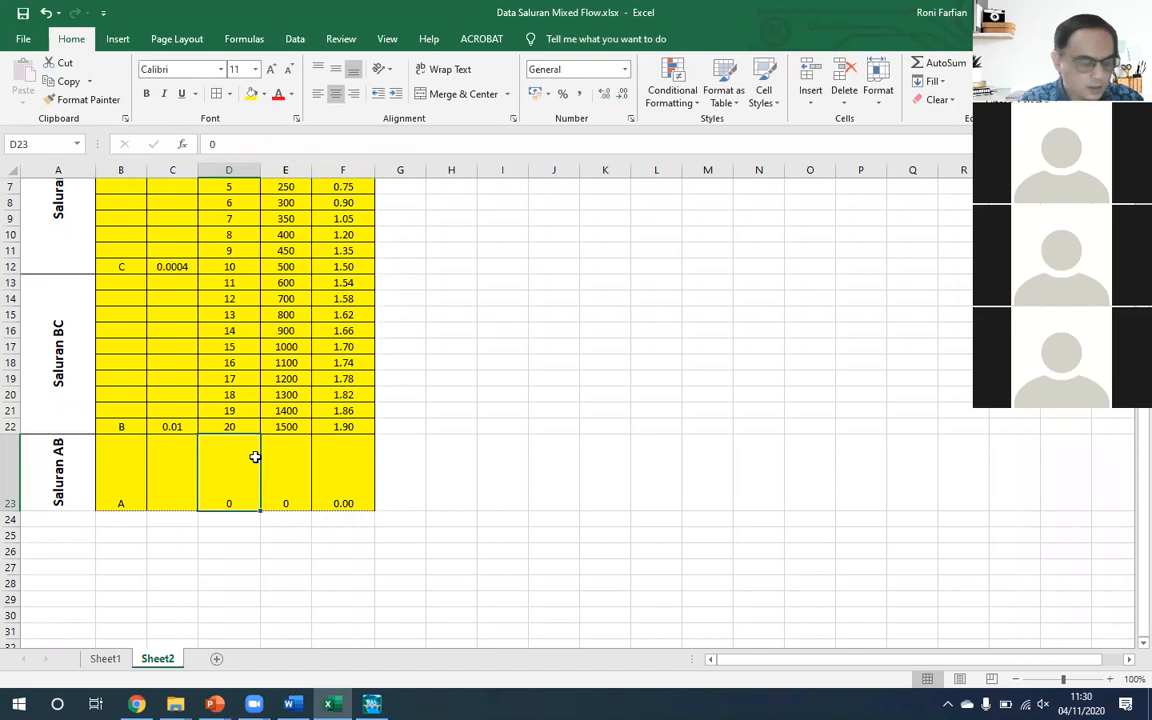
key("Up")
key("ctrl+c")
key("Down")
key("ctrl+v")
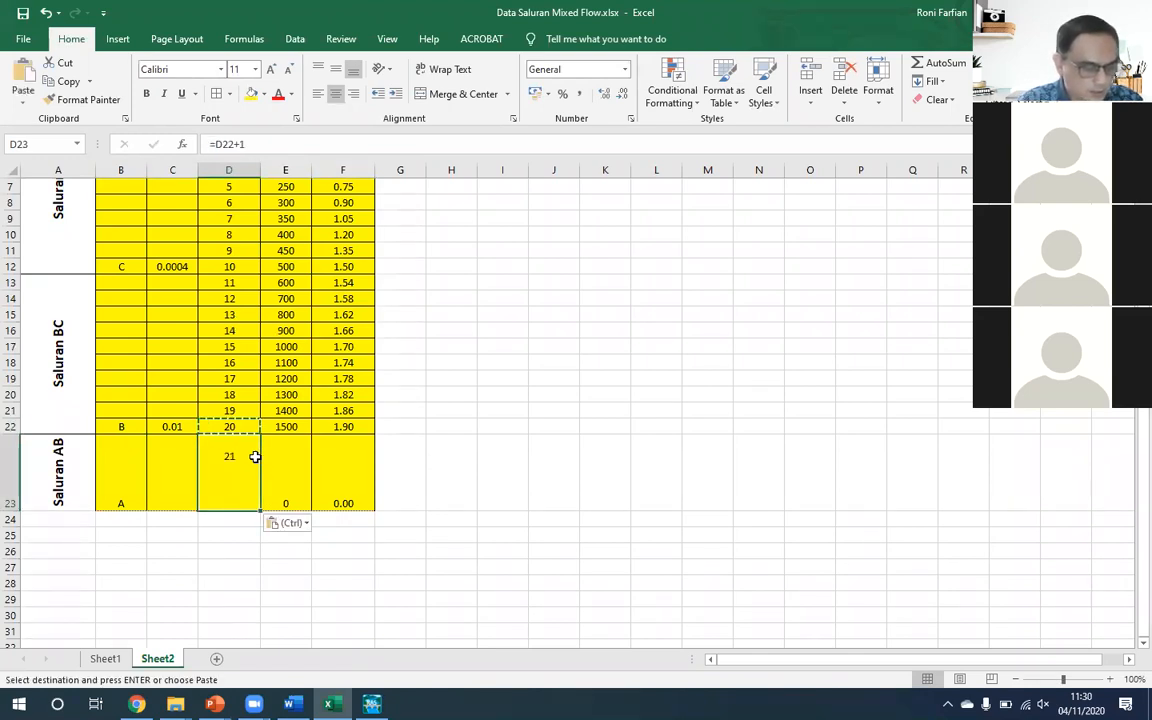
- Check segment AB's length on the Latihan-1 Mixed Flow slide in PowerPoint, and enter =E22+250 in Excel cell E23
left_click(334, 470)
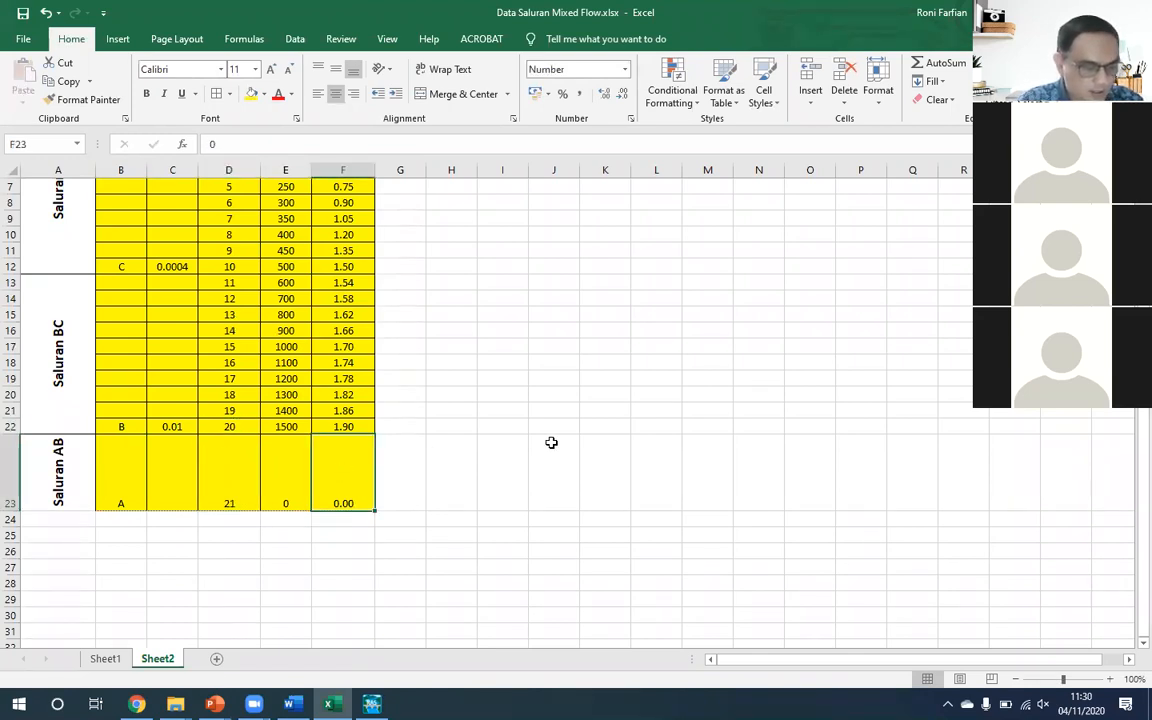
key("Left")
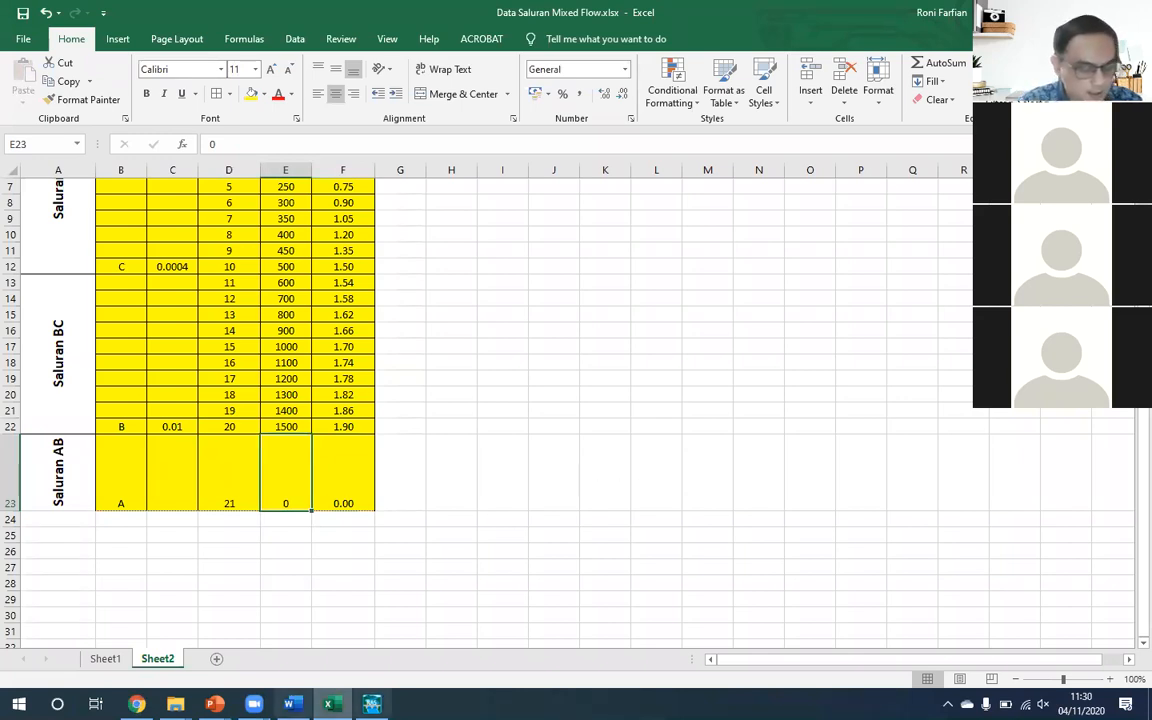
mouse_move(214, 704)
left_click(300, 630)
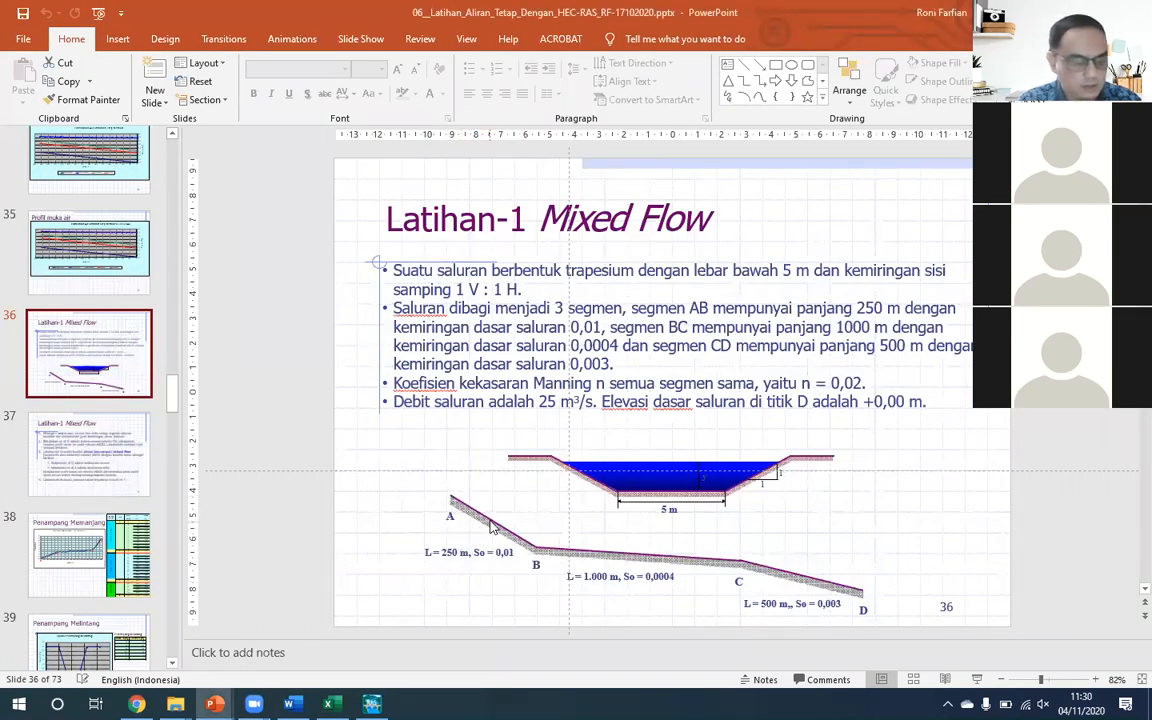
key("alt+Tab")
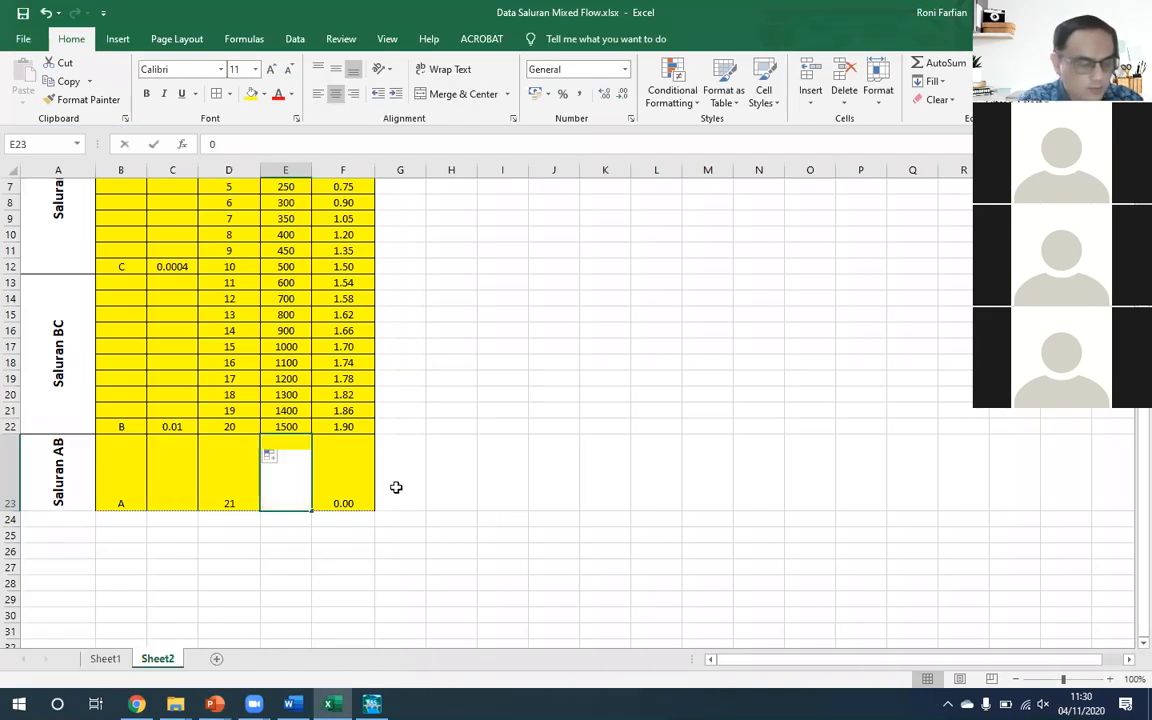
type("=")
key("Up")
type("+250")
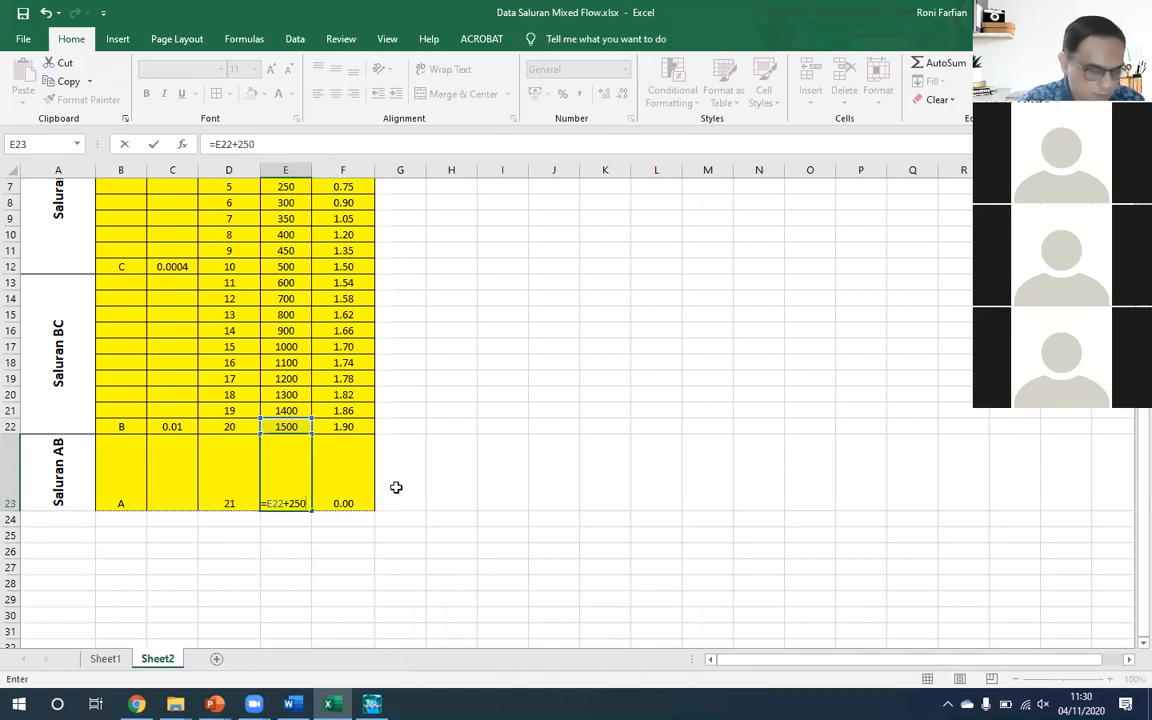
key("ctrl+Return")
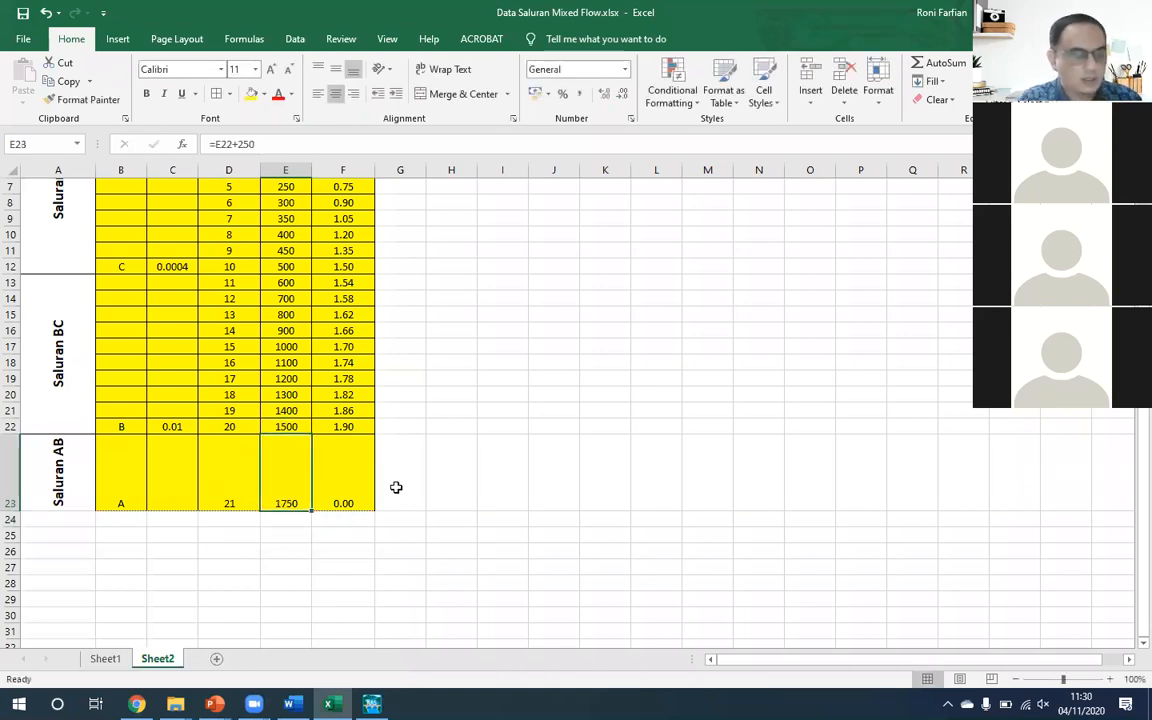
- Enter the Elev Dasar formula =F22+C22*(E23-E22) in F23 for Titik A
key("Right")
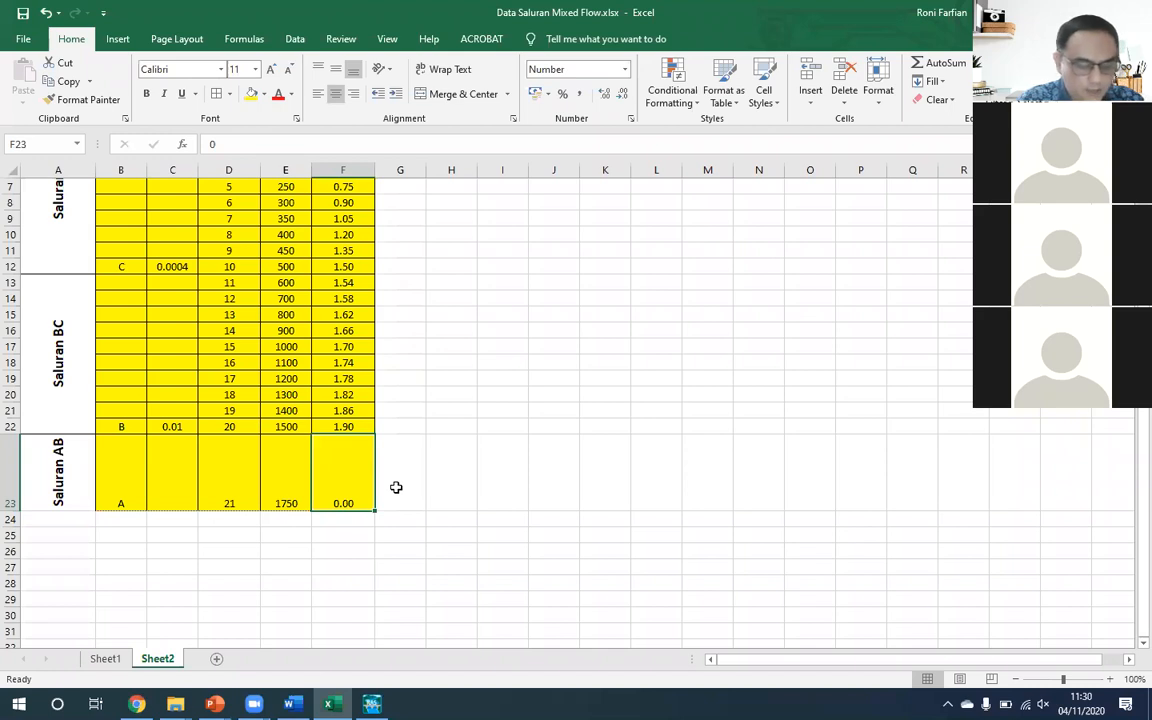
type("=")
key("Up")
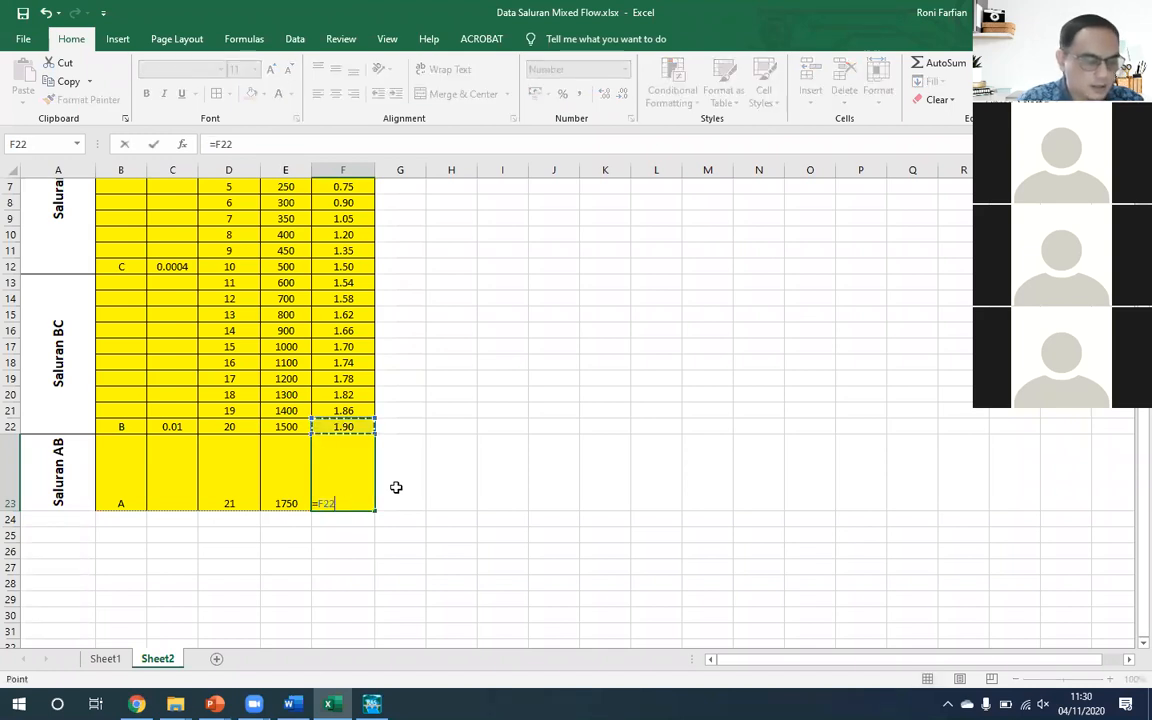
type("+")
key("Left")
key("Left")
key("Left")
key("Up")
type("*(E23-")
key("Up")
key("Left")
type(")")
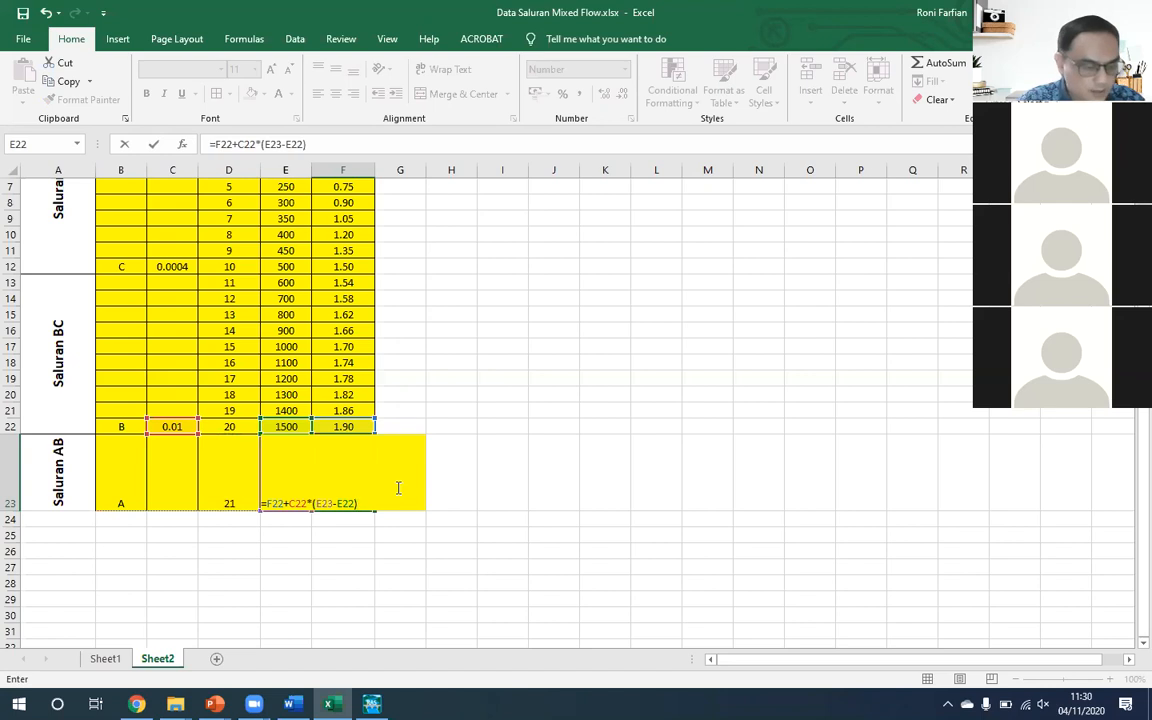
key("ctrl+Return")
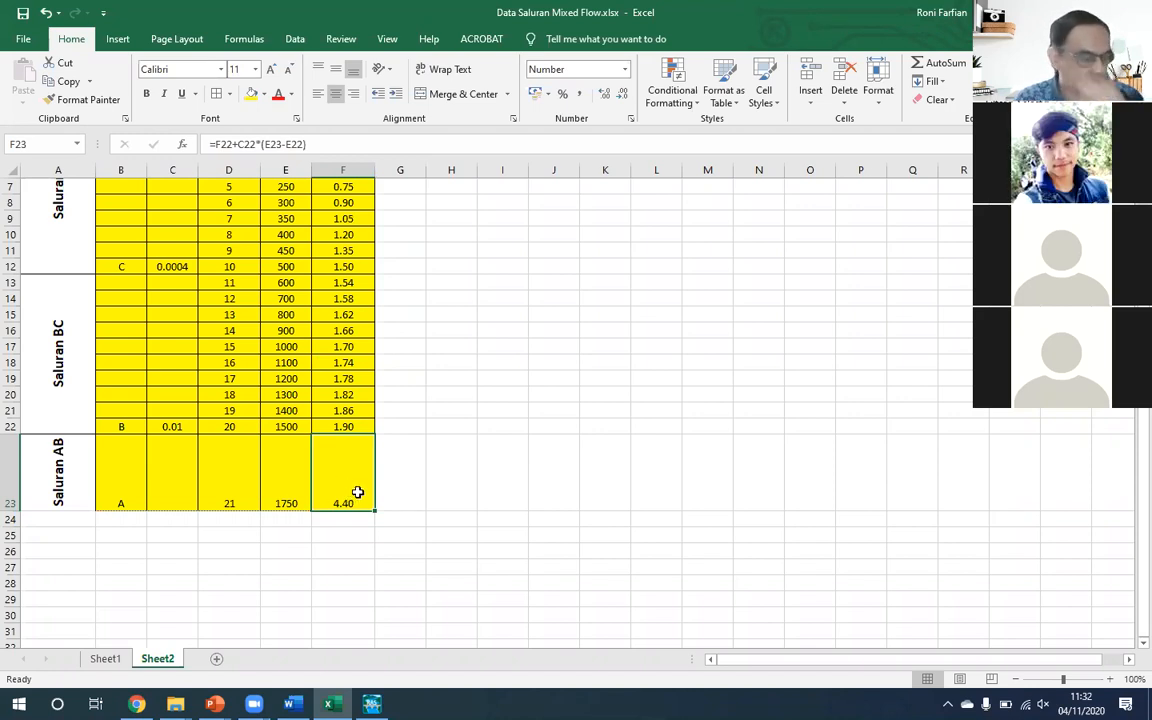
- Insert six blank rows between the Titik B row and the Titik A row on Sheet2
left_click(108, 659)
left_click(158, 659)
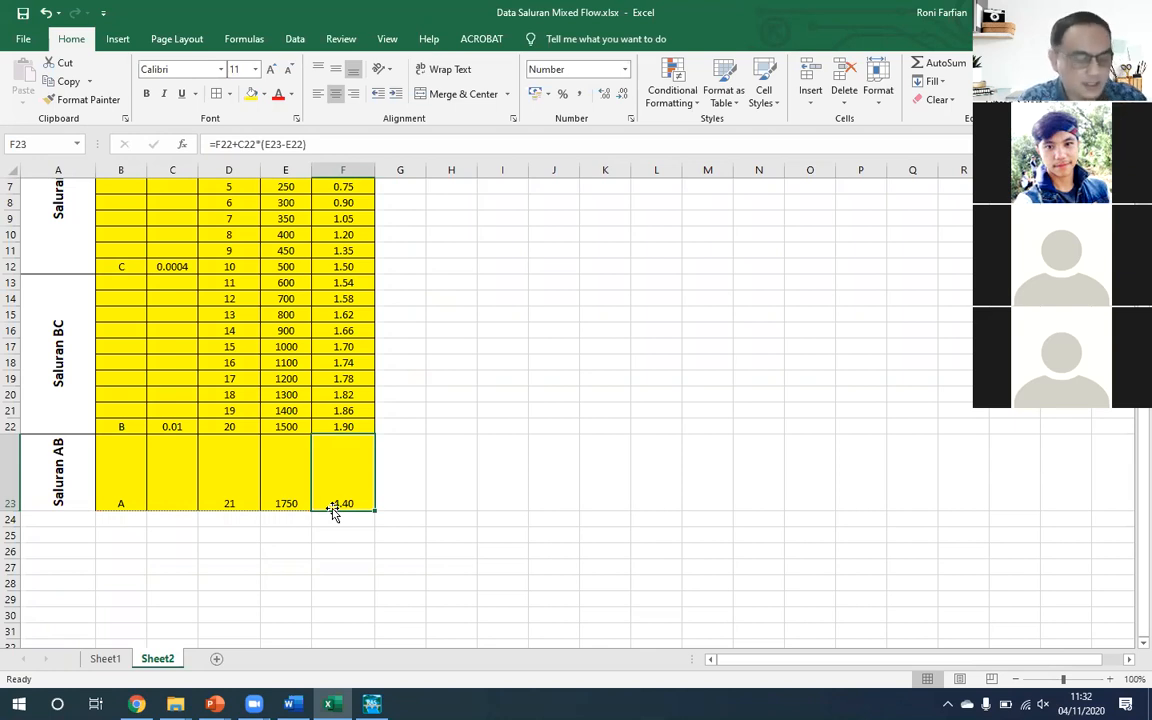
key("alt+i")
key("r")
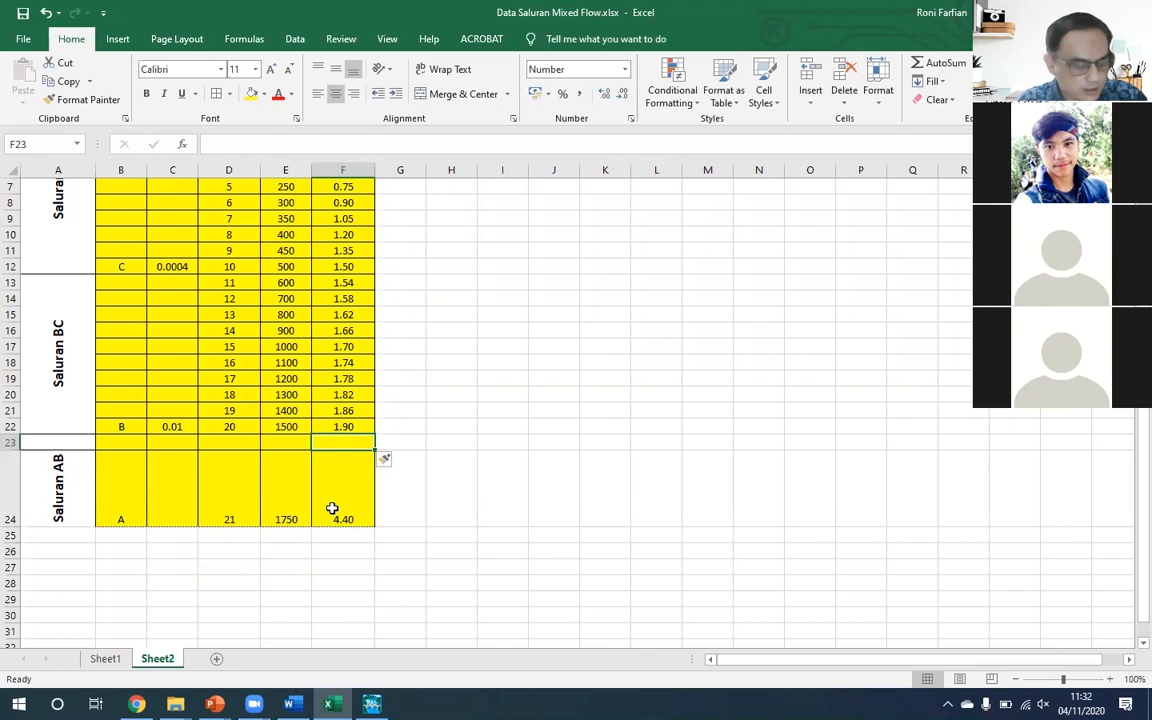
key("F4")
key("F4")
key("F4")
key("F4")
key("F4")
- Enter the distance formula =E22+50 in E23, the first intermediate point of Saluran AB
key("Left")
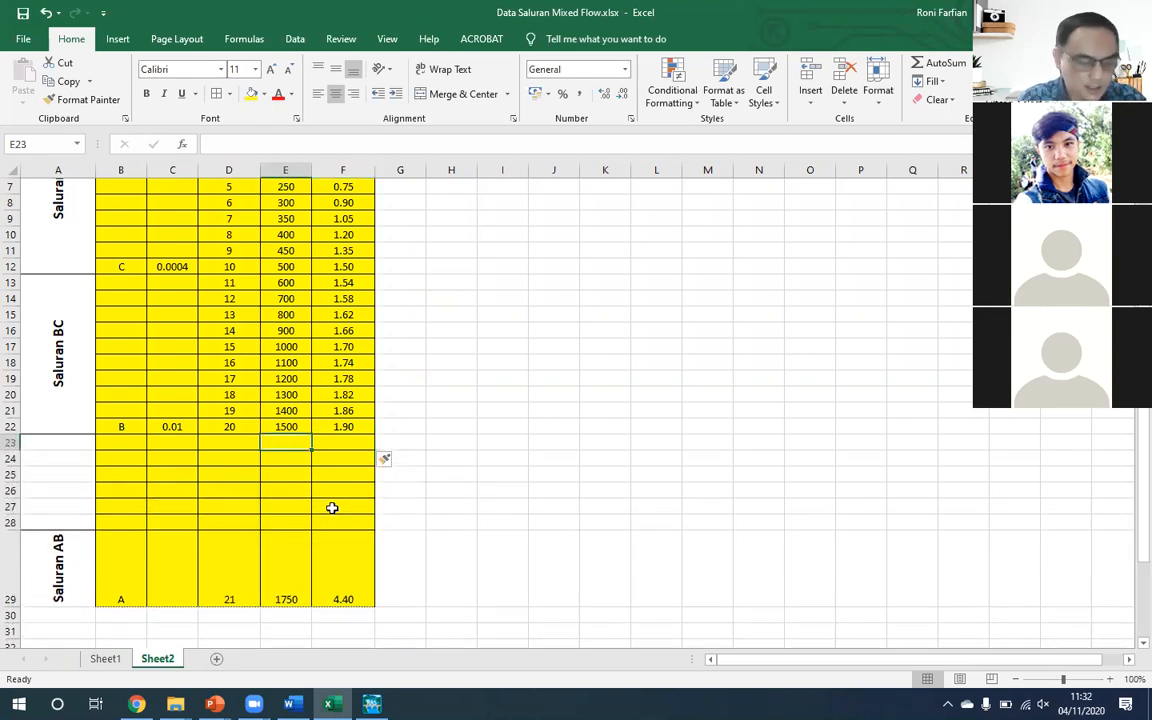
type("=")
key("Up")
type("+50")
key("Return")
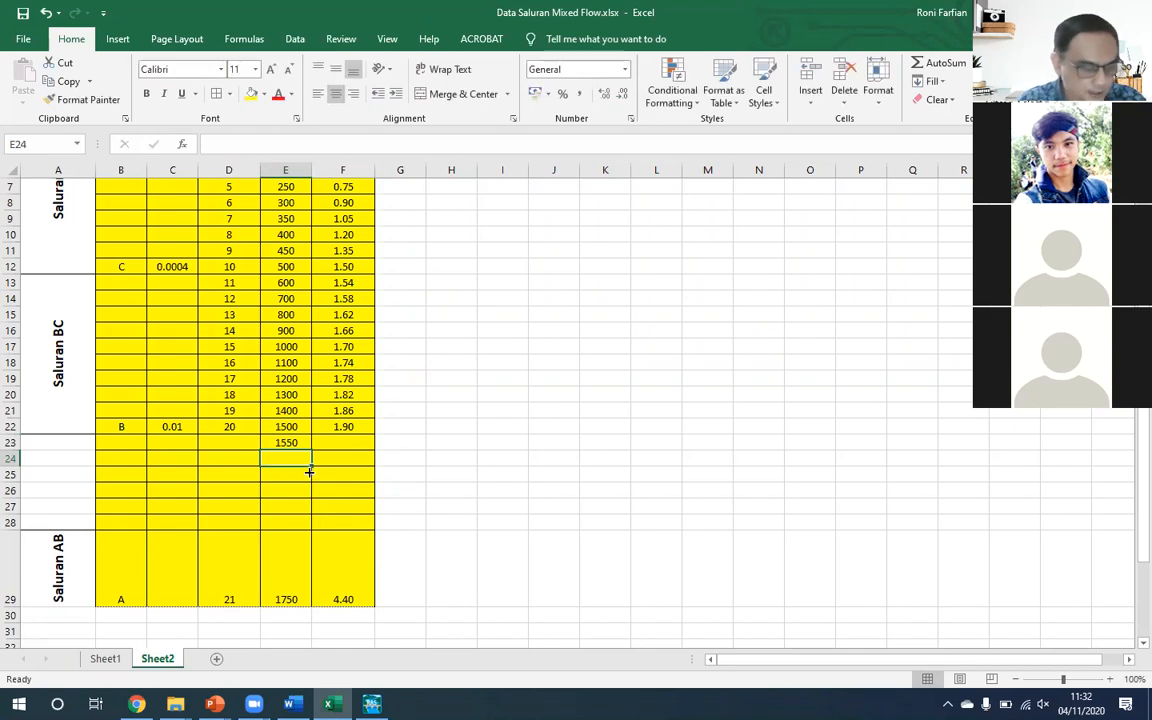
- Fill the E23 distance formula down through E28 and delete the surplus rows 27 and 28
left_click(300, 443)
left_click_drag(309, 449, 304, 526)
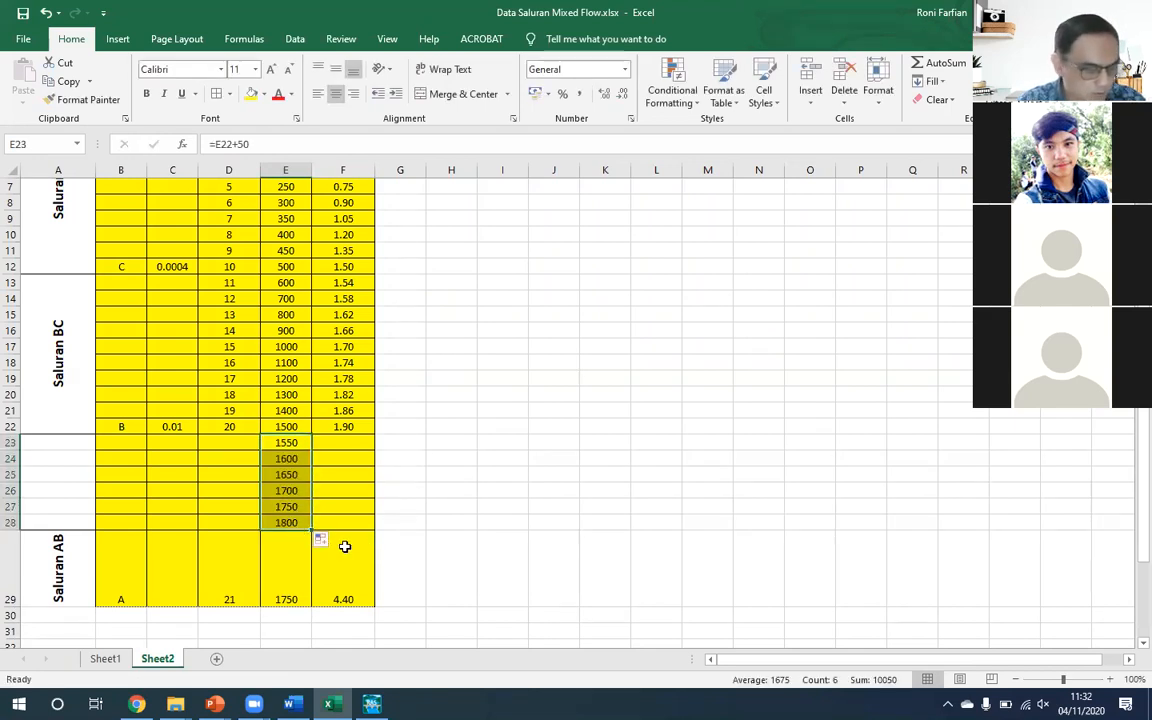
left_click_drag(10, 522, 10, 506)
key("ctrl+minus")
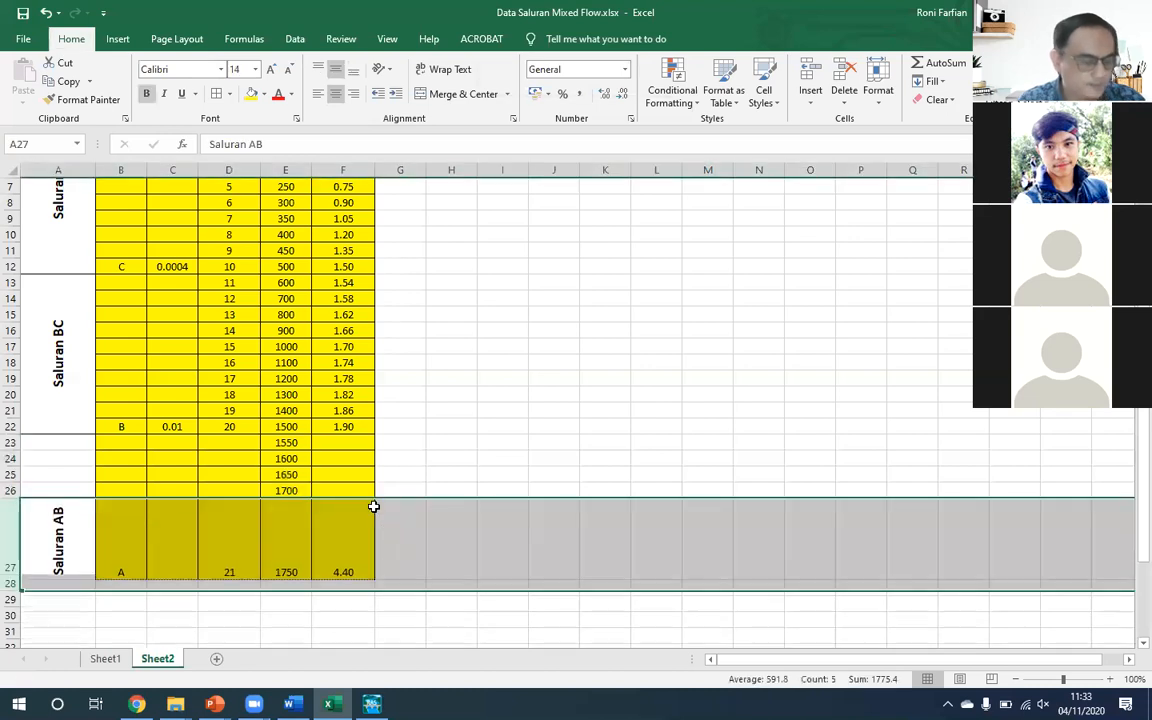
- Merge and center the Saluran AB label across A23:A27 and reduce row 27 to the height of the other rows
left_click(81, 442)
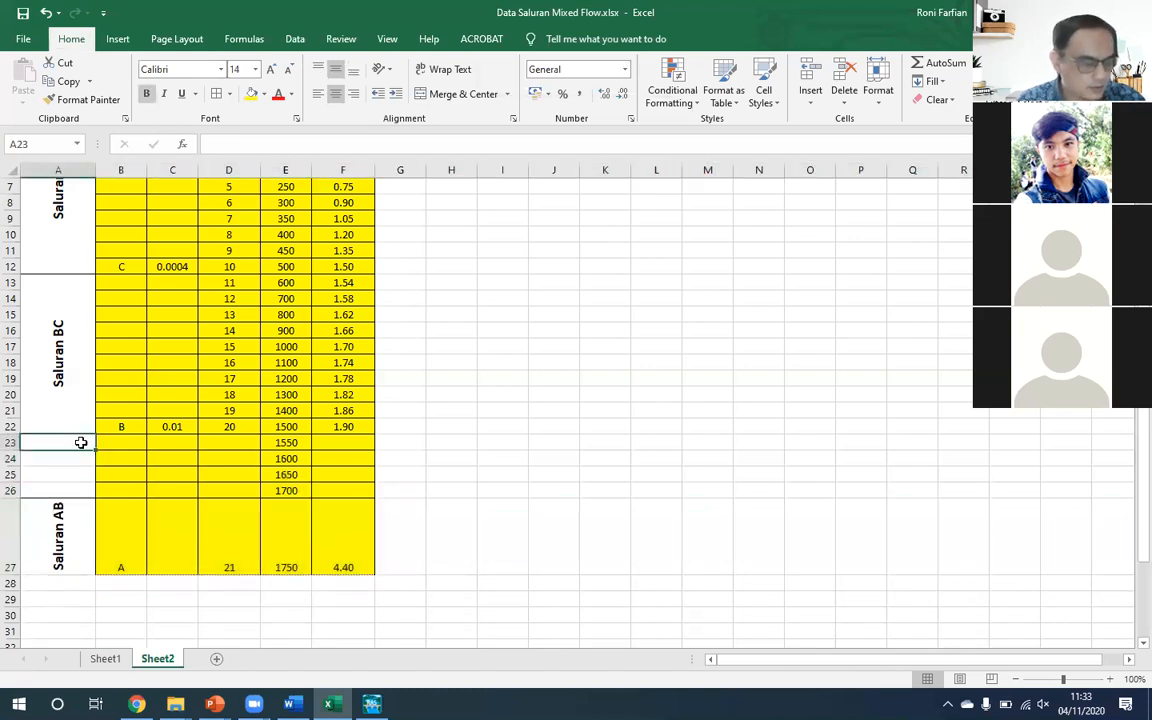
left_click_drag(81, 442, 70, 545)
left_click(463, 93)
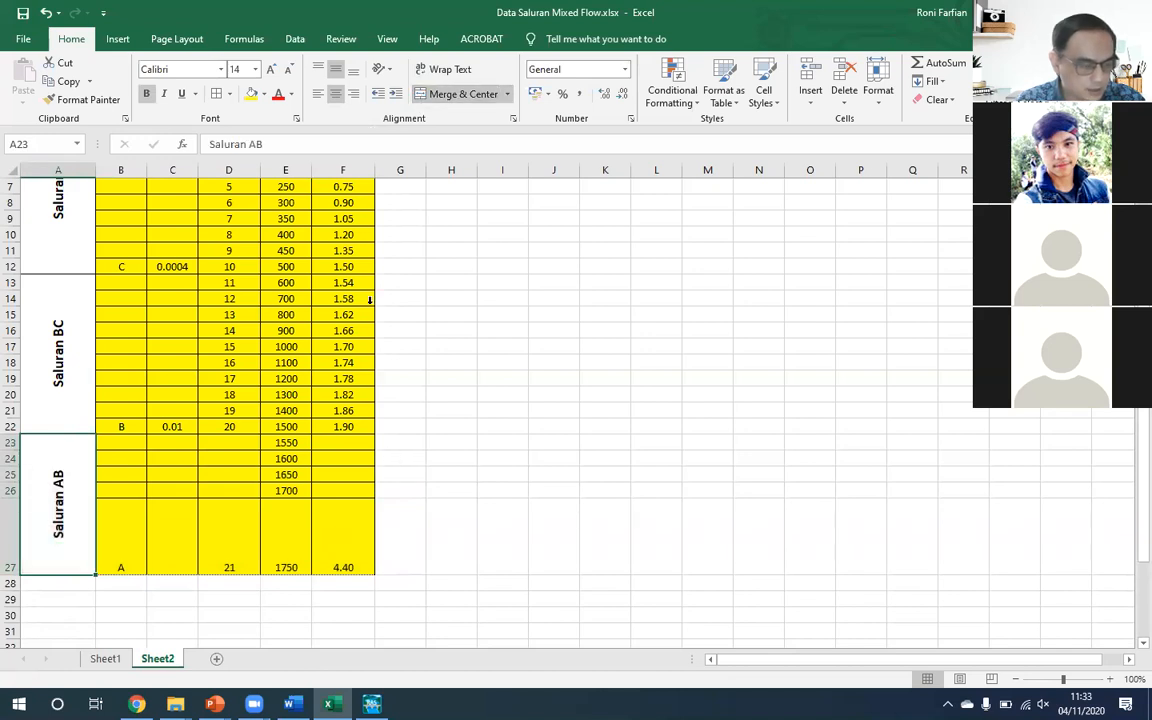
left_click(486, 430)
left_click_drag(8, 577, 8, 514)
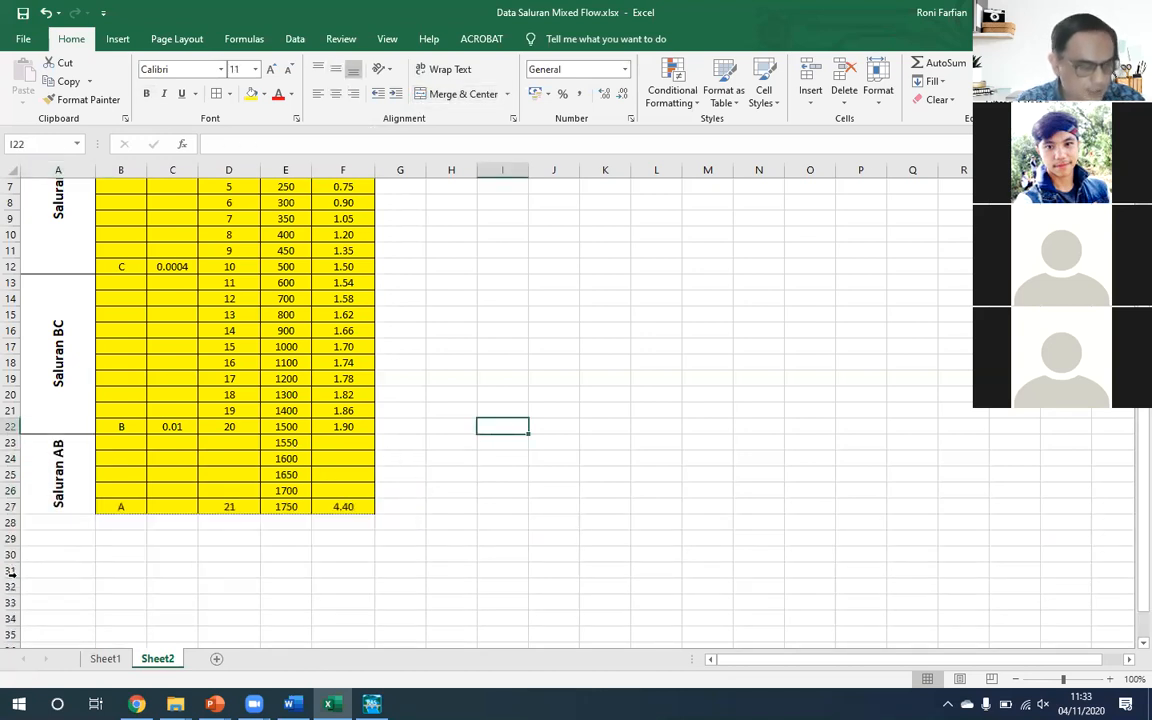
- Extend the River Station numbering from D22 down through the Titik A row, D27
left_click(231, 427)
left_click_drag(258, 434, 244, 508)
scroll(262, 452, "up", 2)
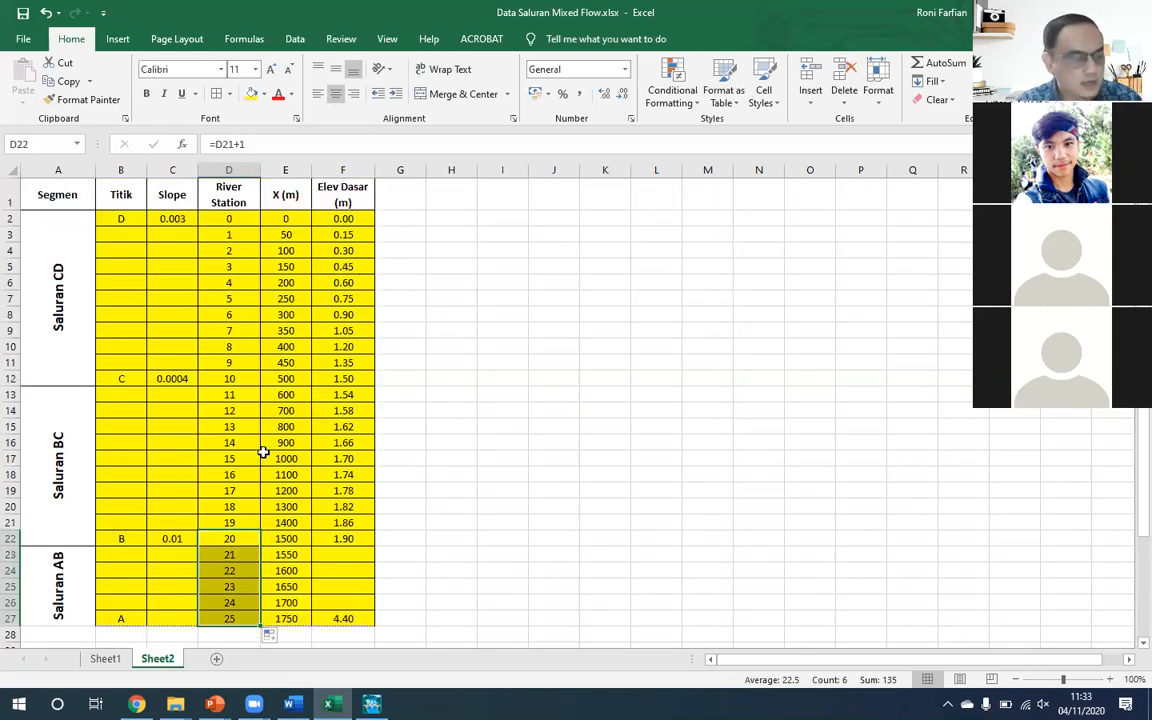
scroll(233, 360, "down", 2)
scroll(274, 473, "up", 1)
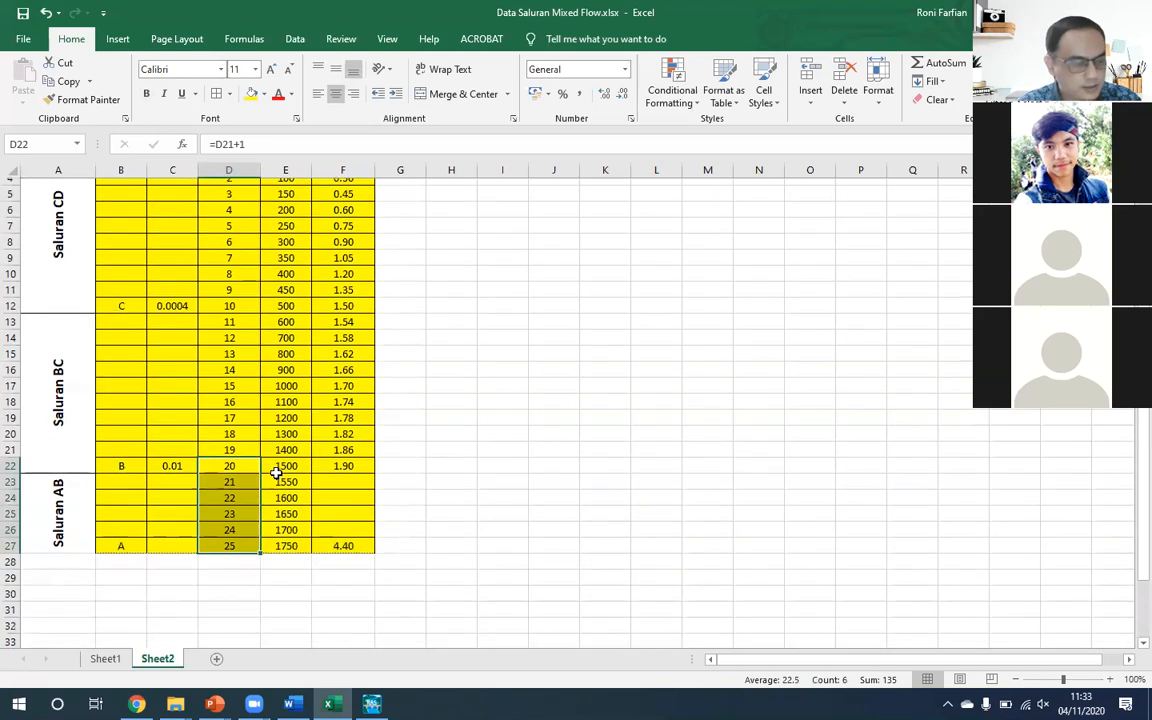
left_click(297, 554)
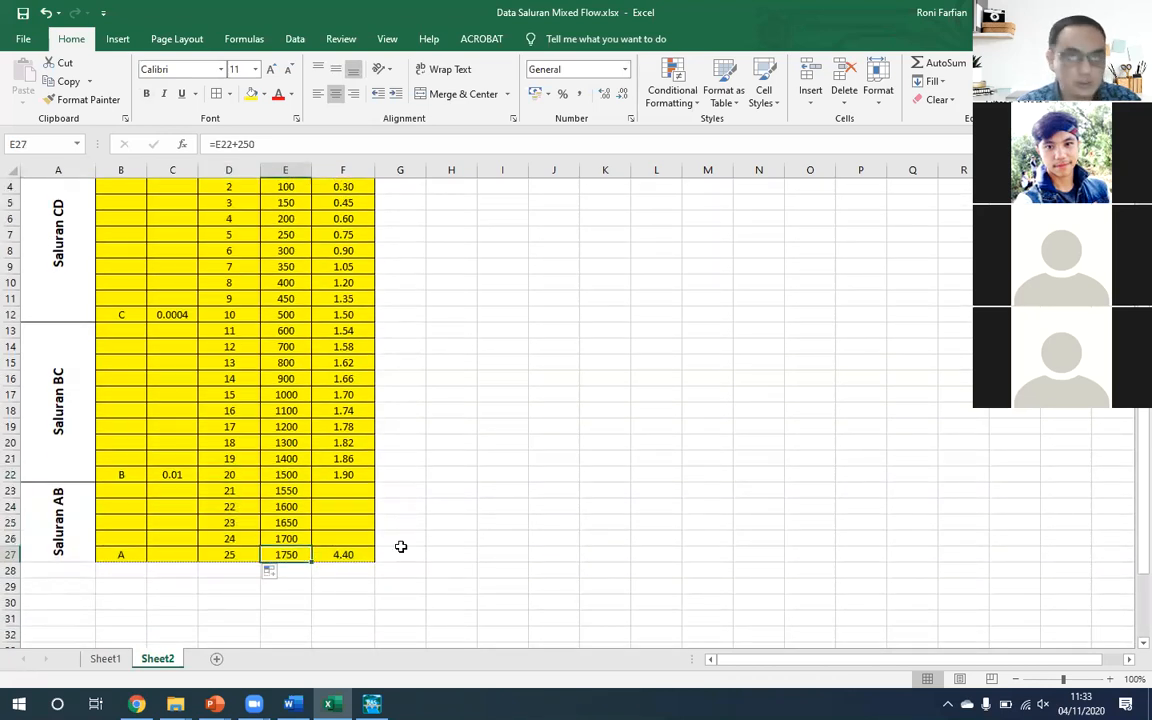
- Enter the bed elevation formula =F22+$C$22*(E23-E22) in F23, the first intermediate point of Saluran AB
left_click(358, 492)
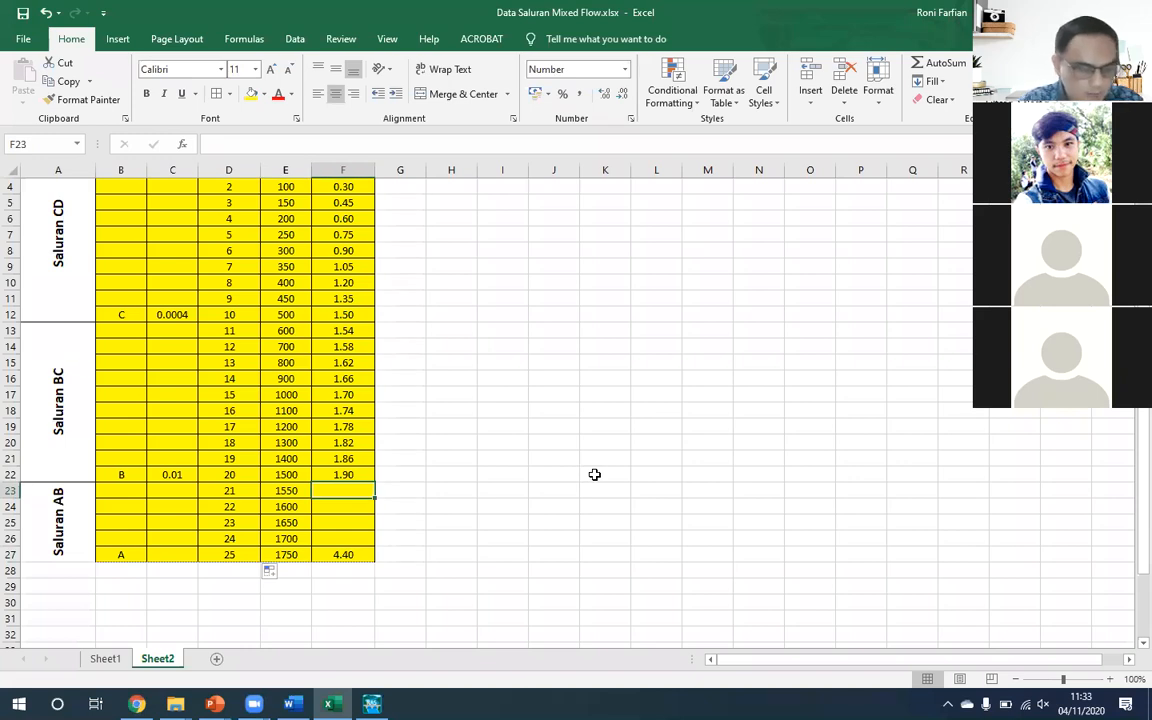
type("=")
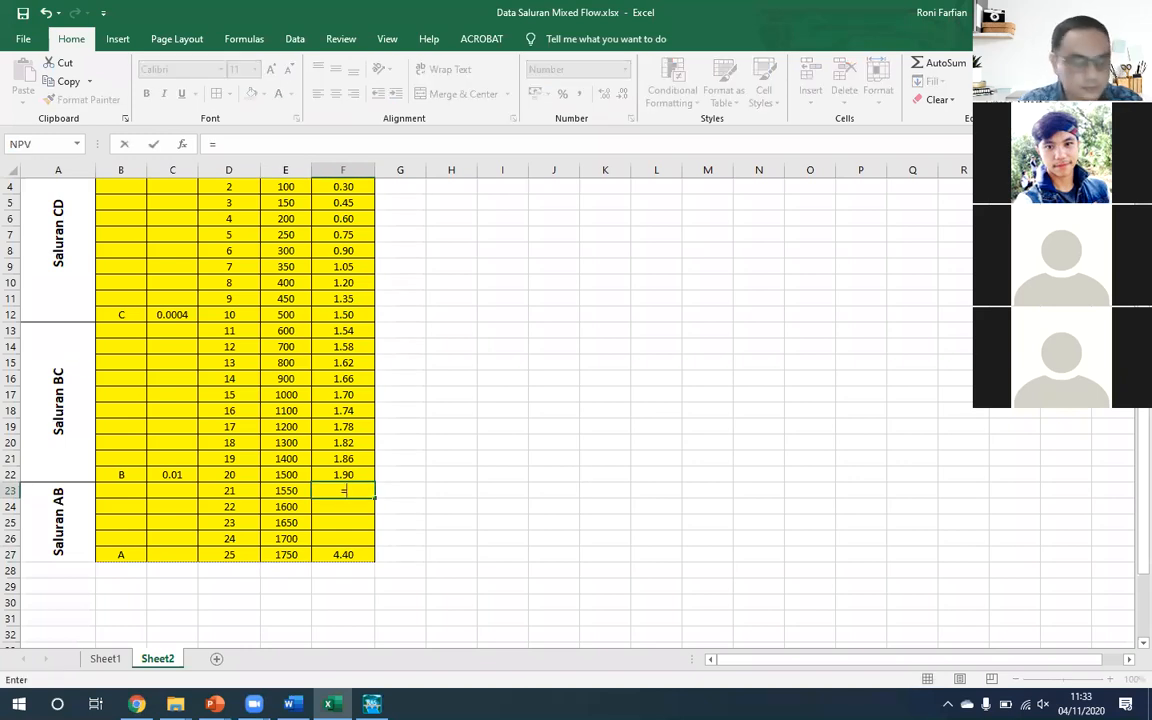
key("Up")
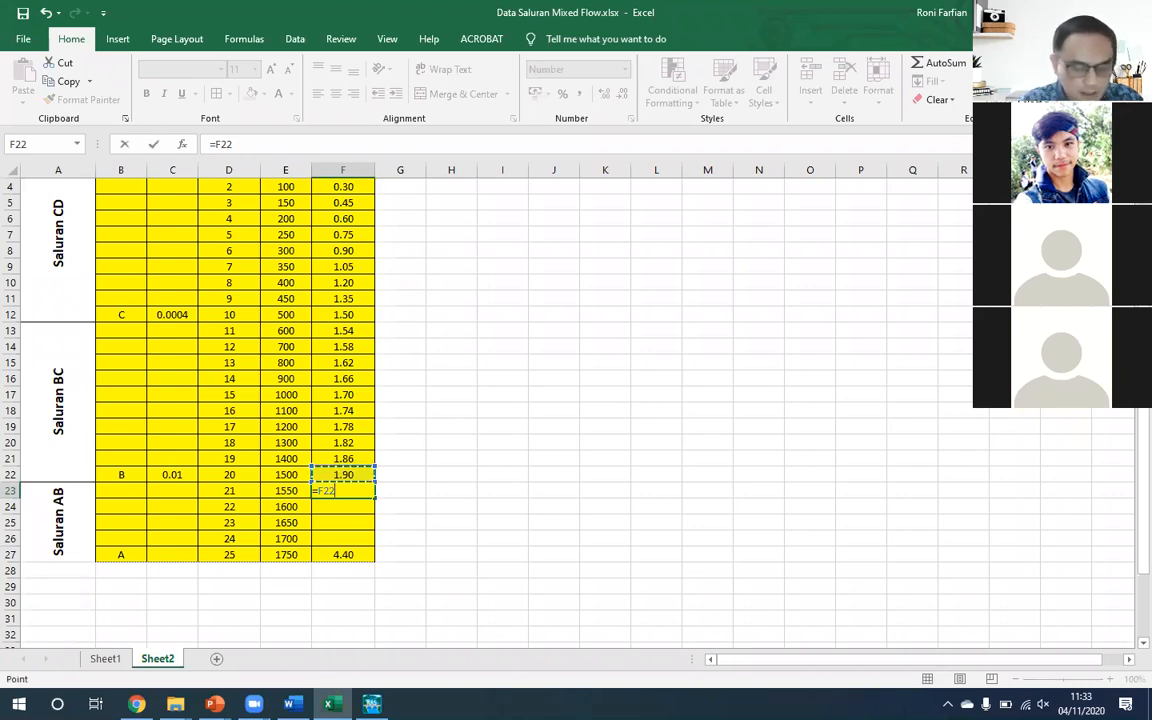
type("+")
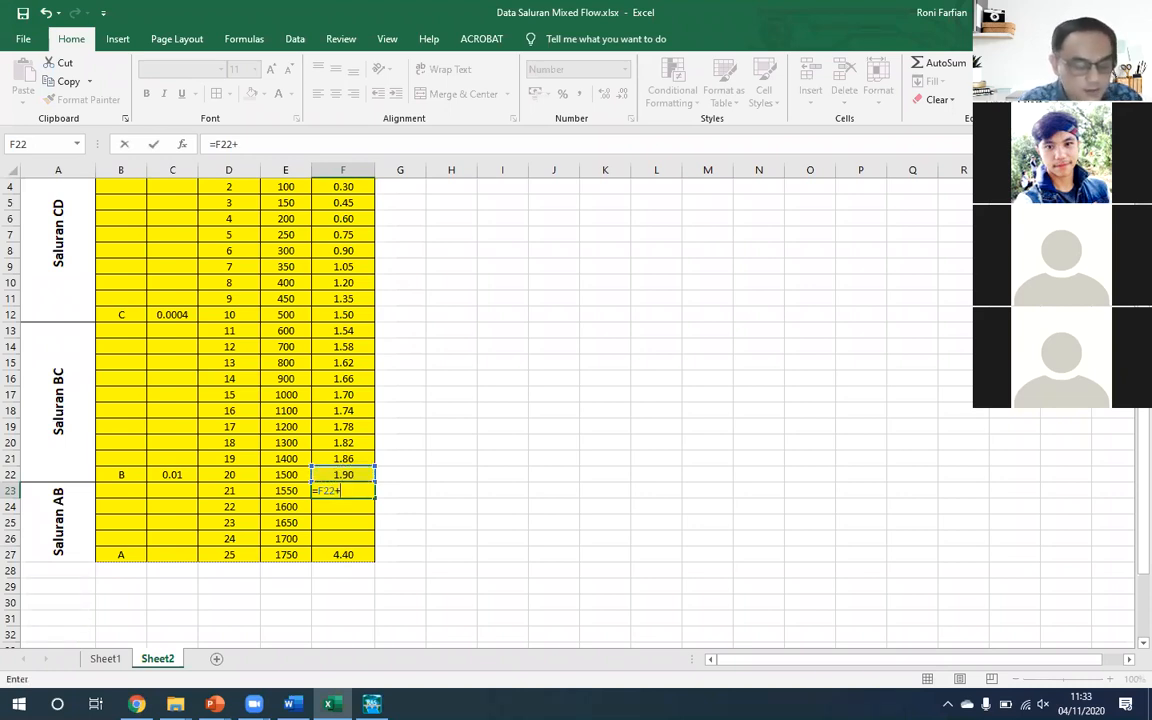
key("Left")
key("Left")
key("Up")
key("F4")
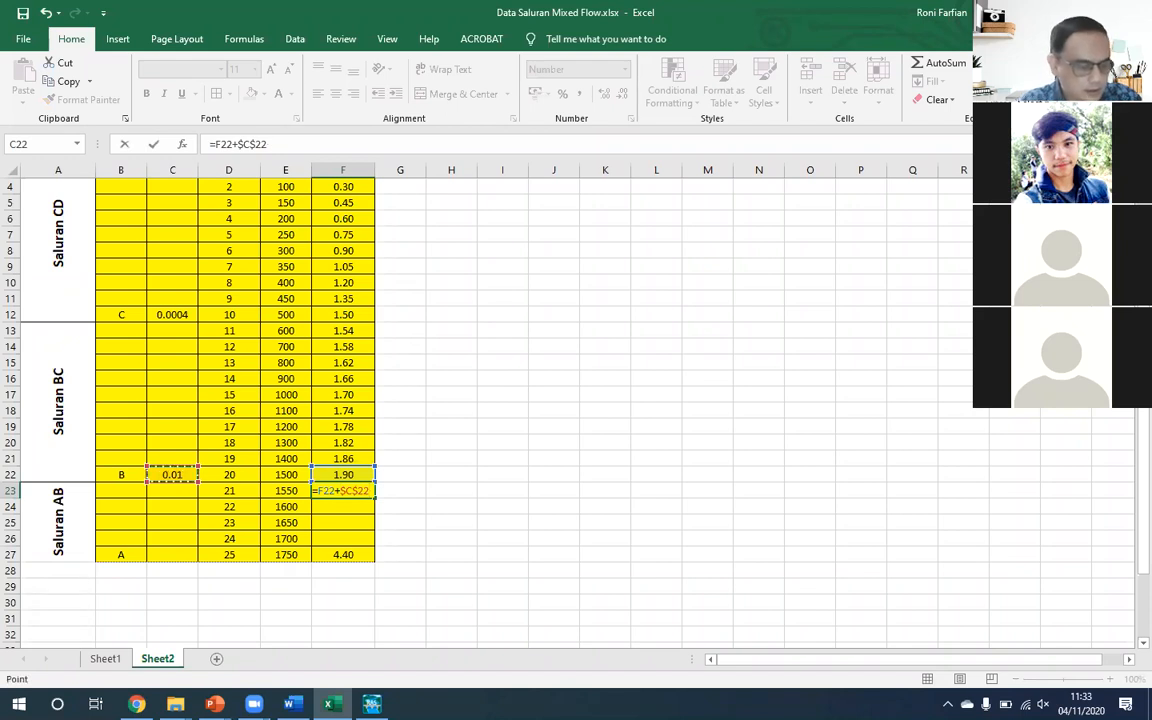
type("*(")
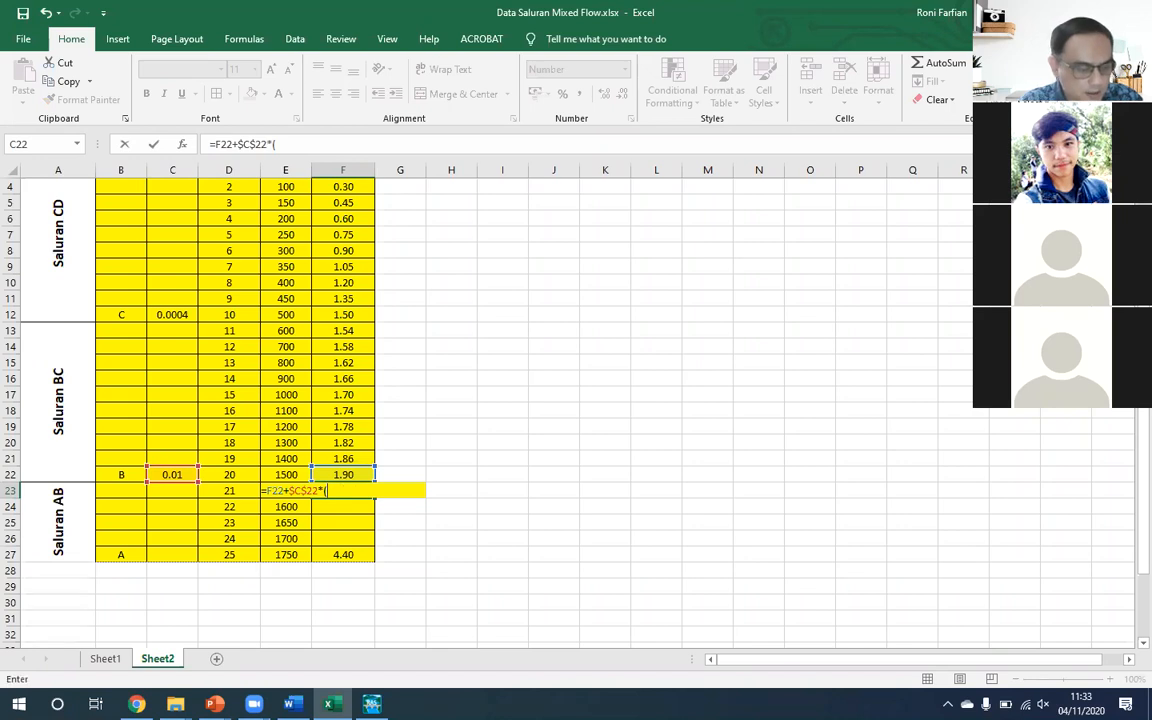
key("Left")
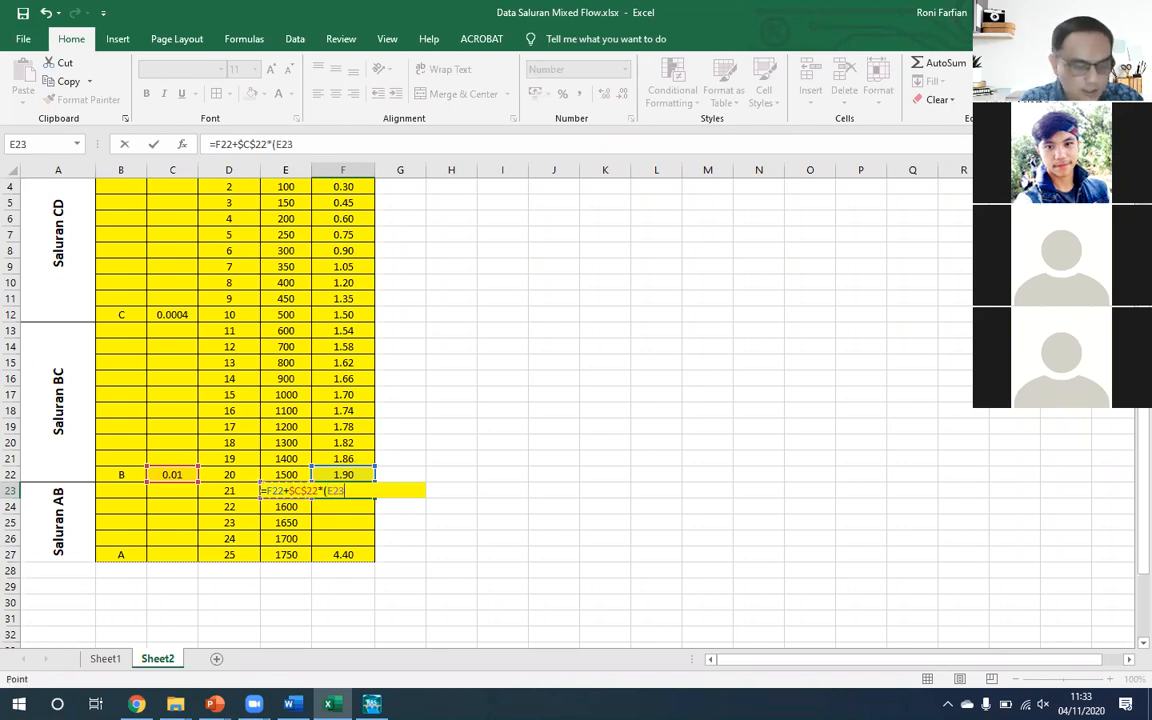
type("-")
key("Up")
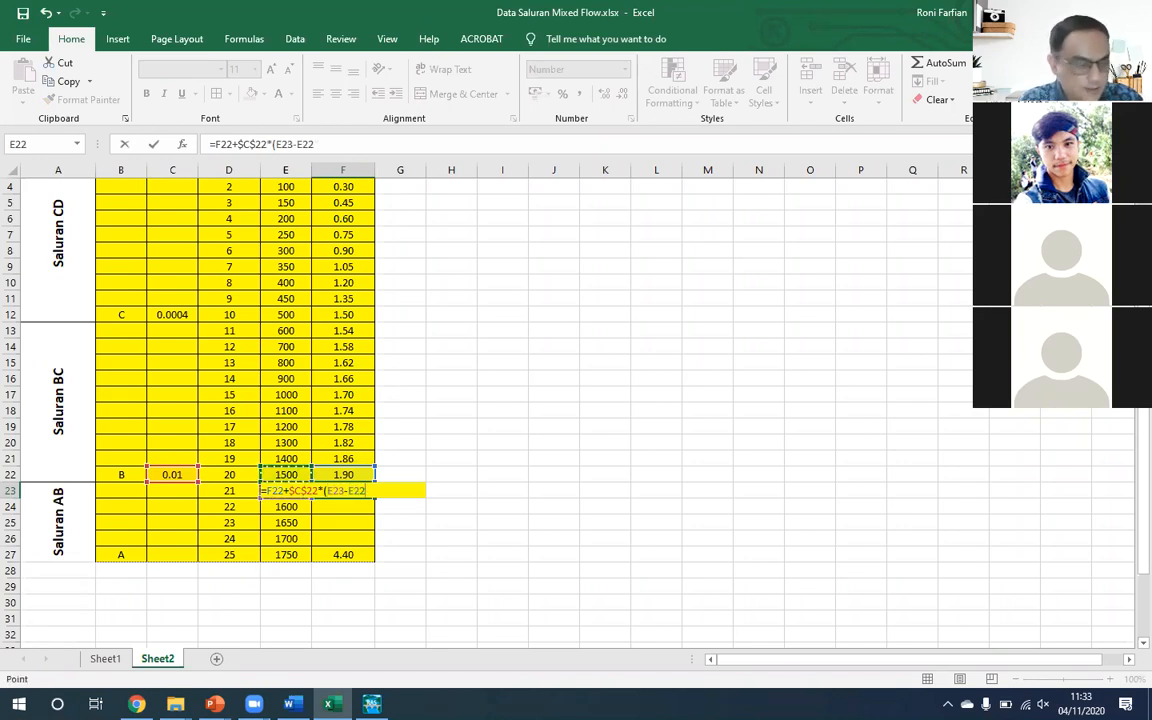
type(")")
key("ctrl+Return")
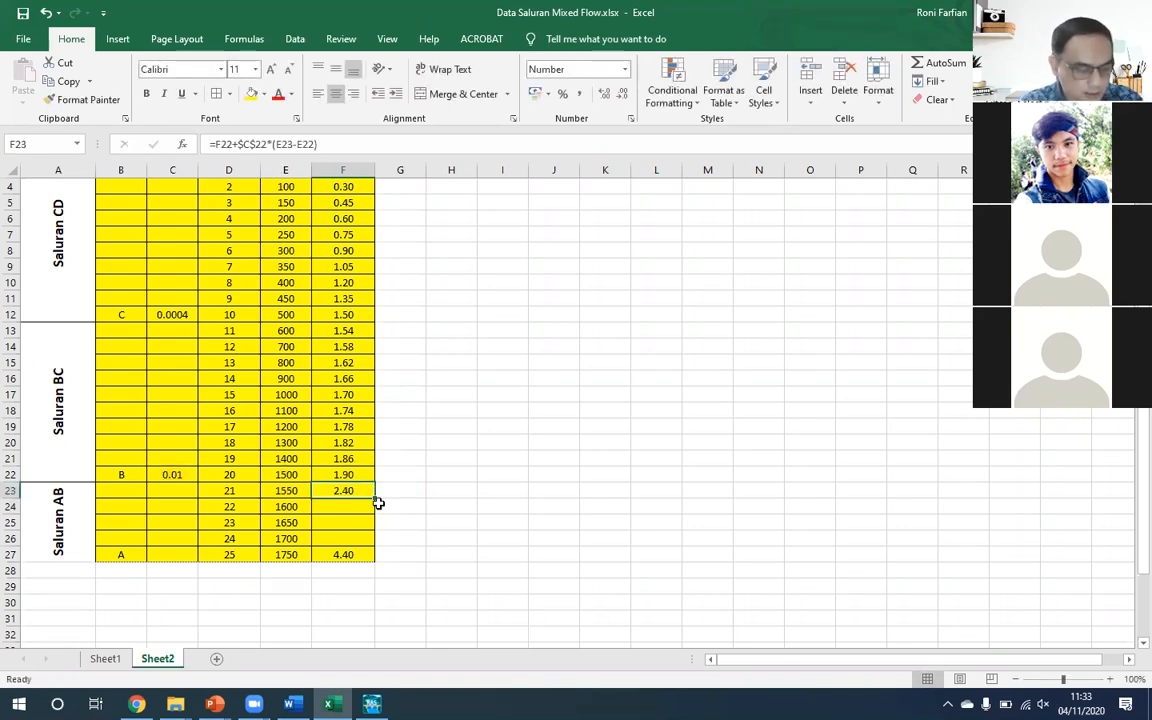
- Fill the F23 bed elevation formula down through F26 and compare it with the Titik A formula in F27
left_click_drag(374, 498, 377, 550)
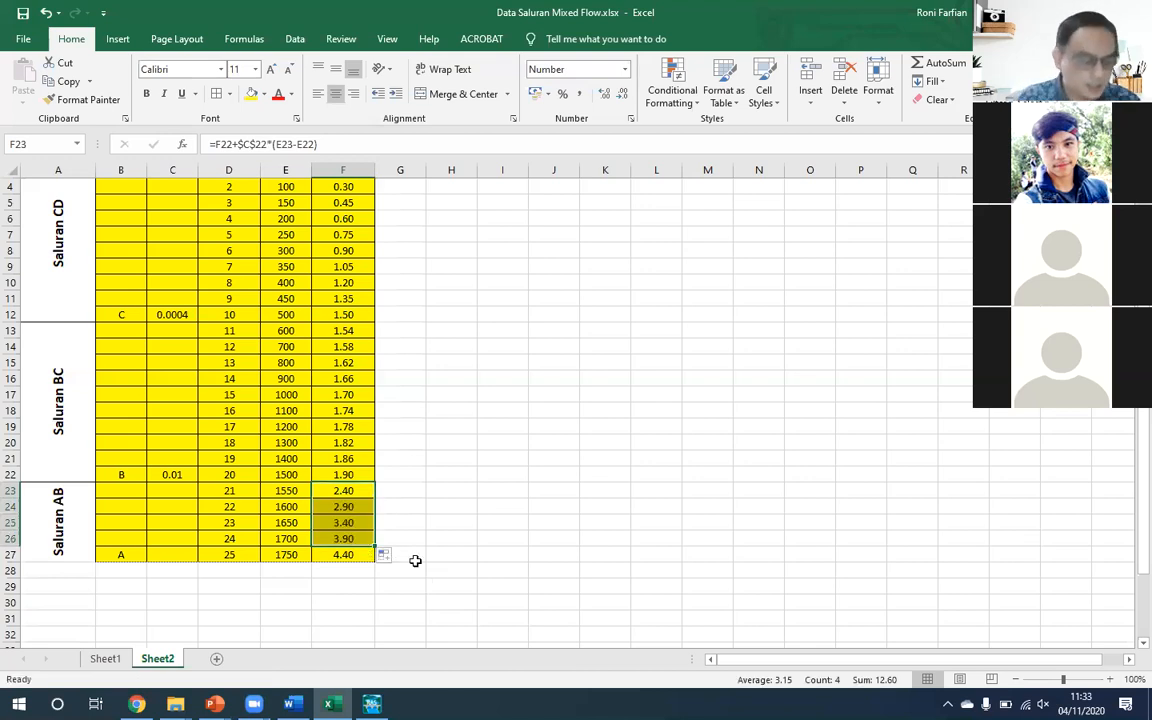
left_click(384, 521)
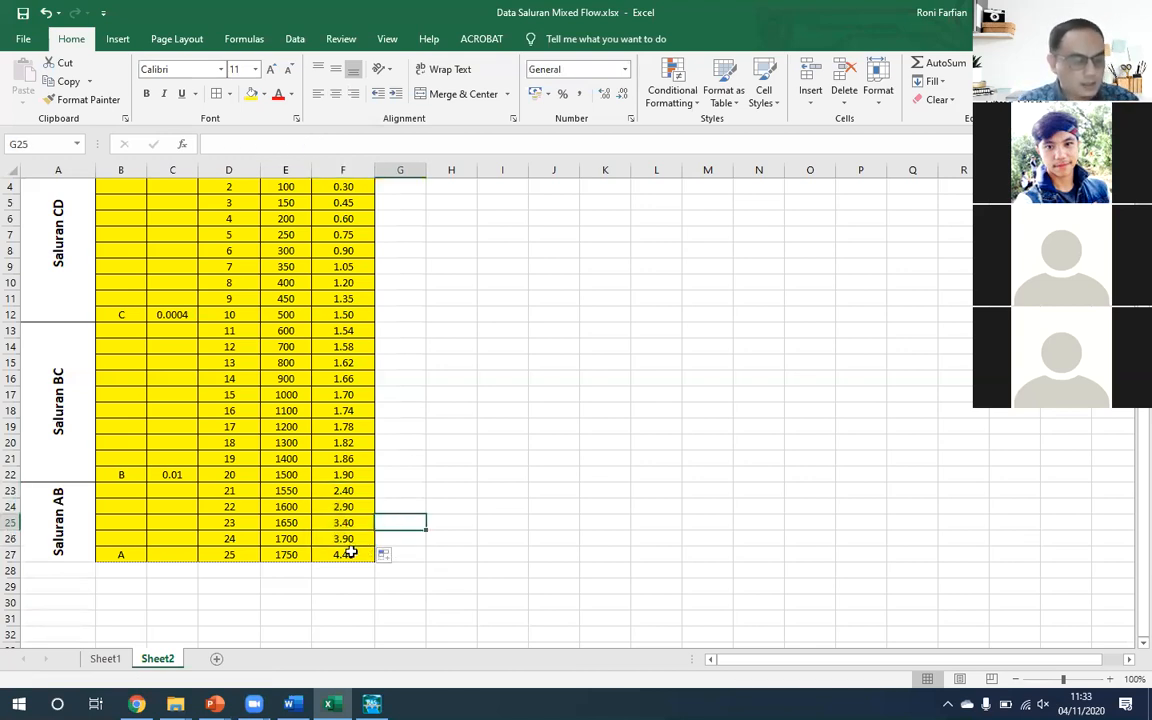
left_click(346, 553)
scroll(347, 530, "up", 2)
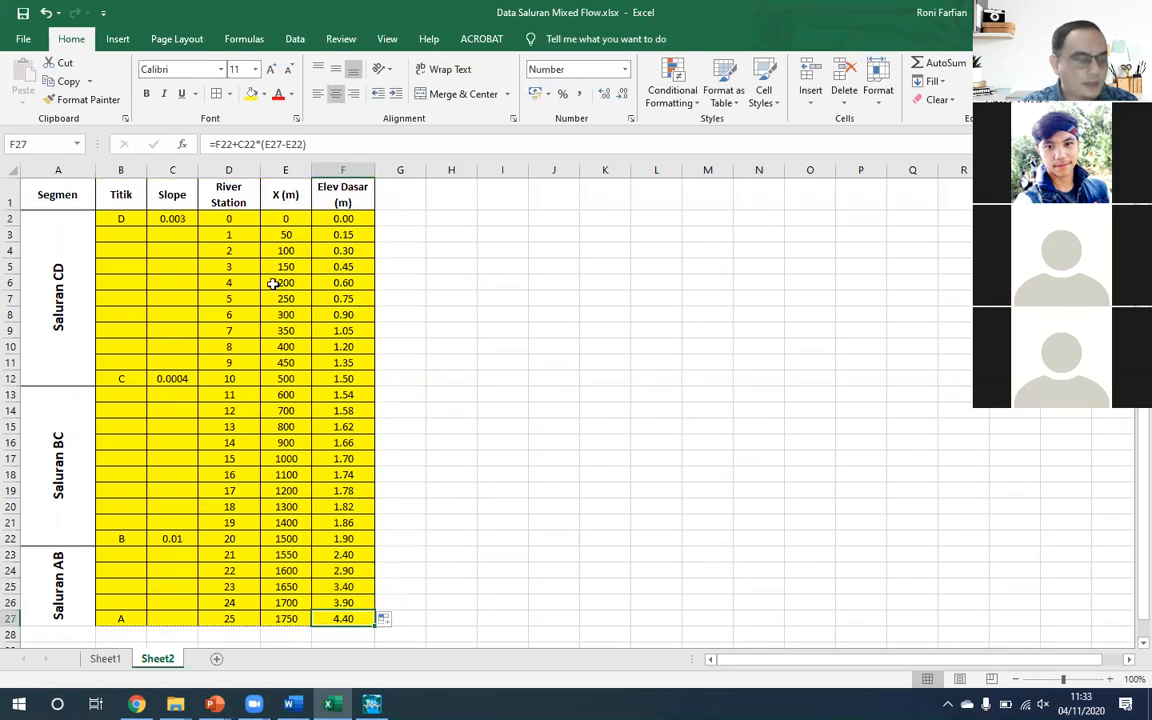
scroll(373, 300, "up", 2)
scroll(375, 303, "up", 1)
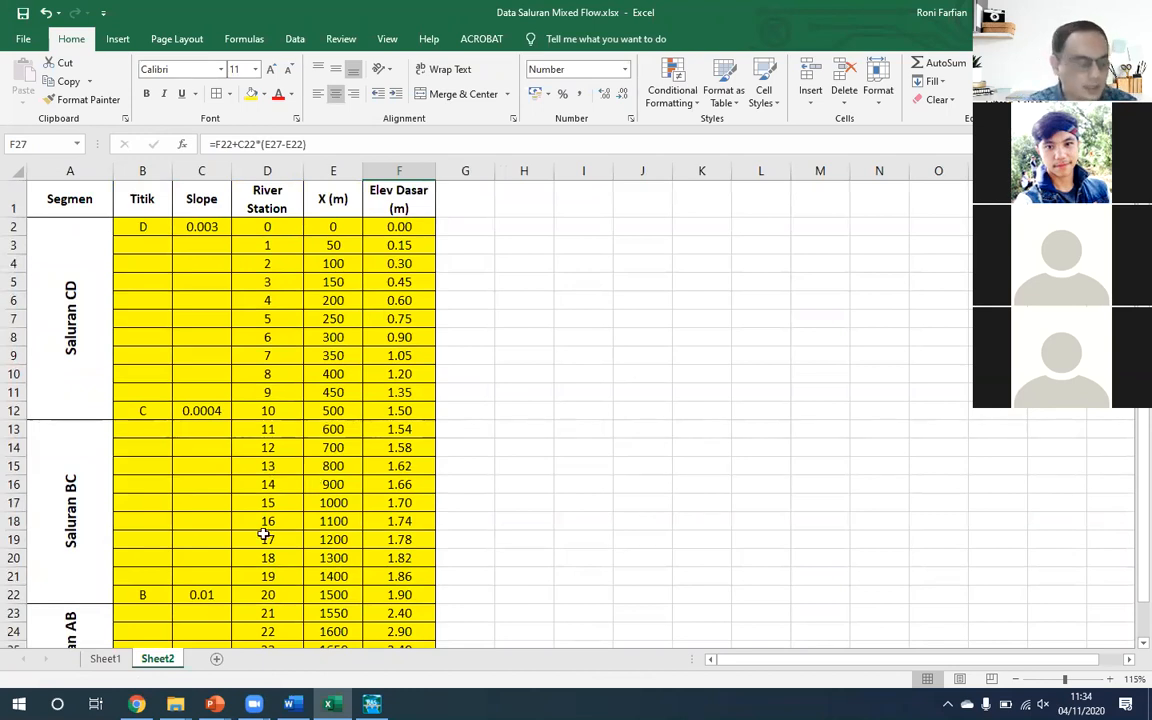
- Review the finished channel table, longitudinal profile chart, cross-section and slope diagrams on Sheet1
left_click(110, 660)
scroll(890, 385, "up", 2)
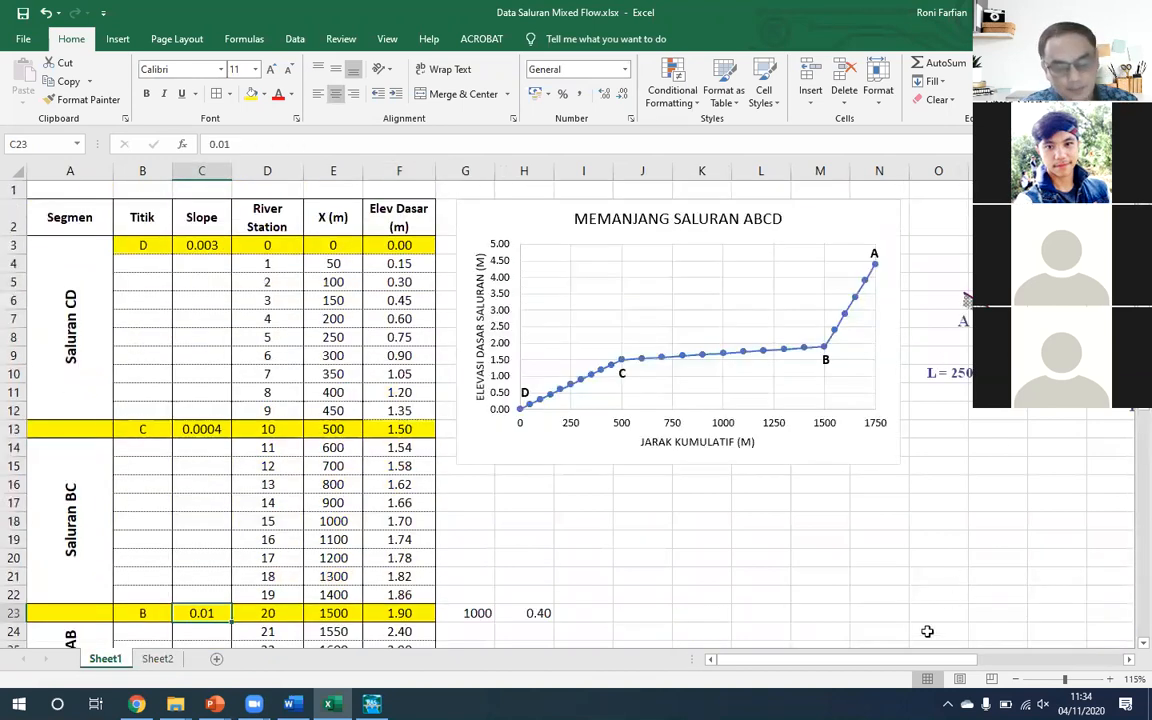
left_click_drag(922, 660, 1017, 668)
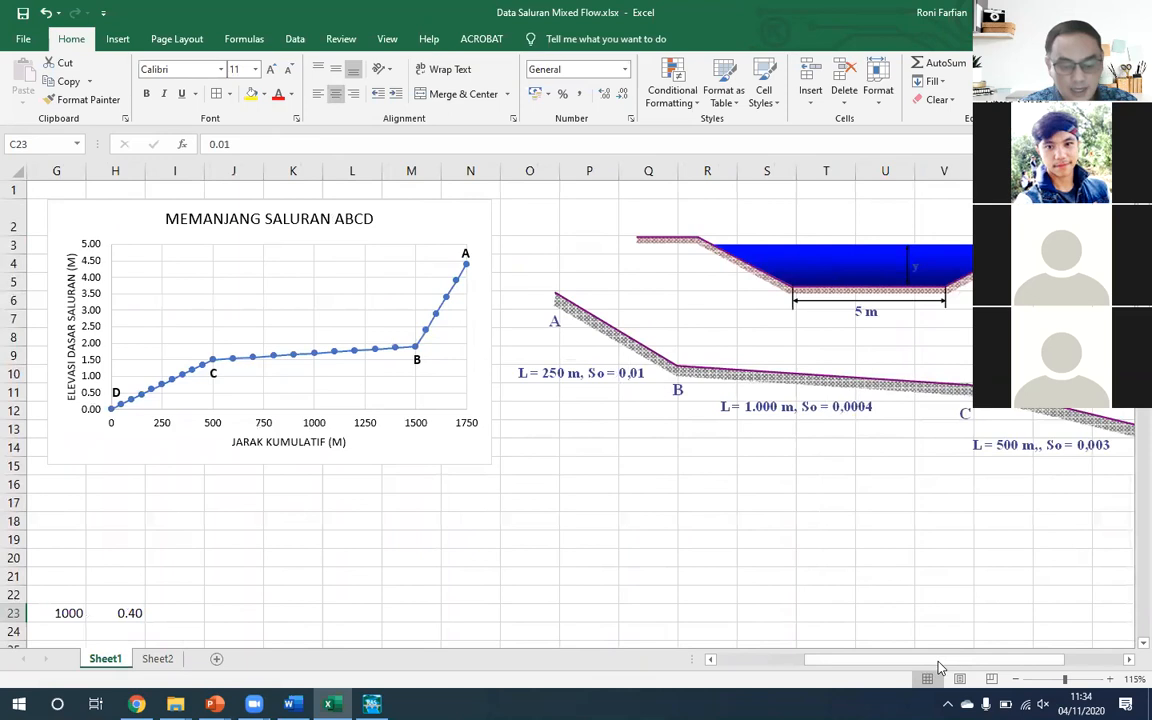
left_click_drag(940, 668, 967, 663)
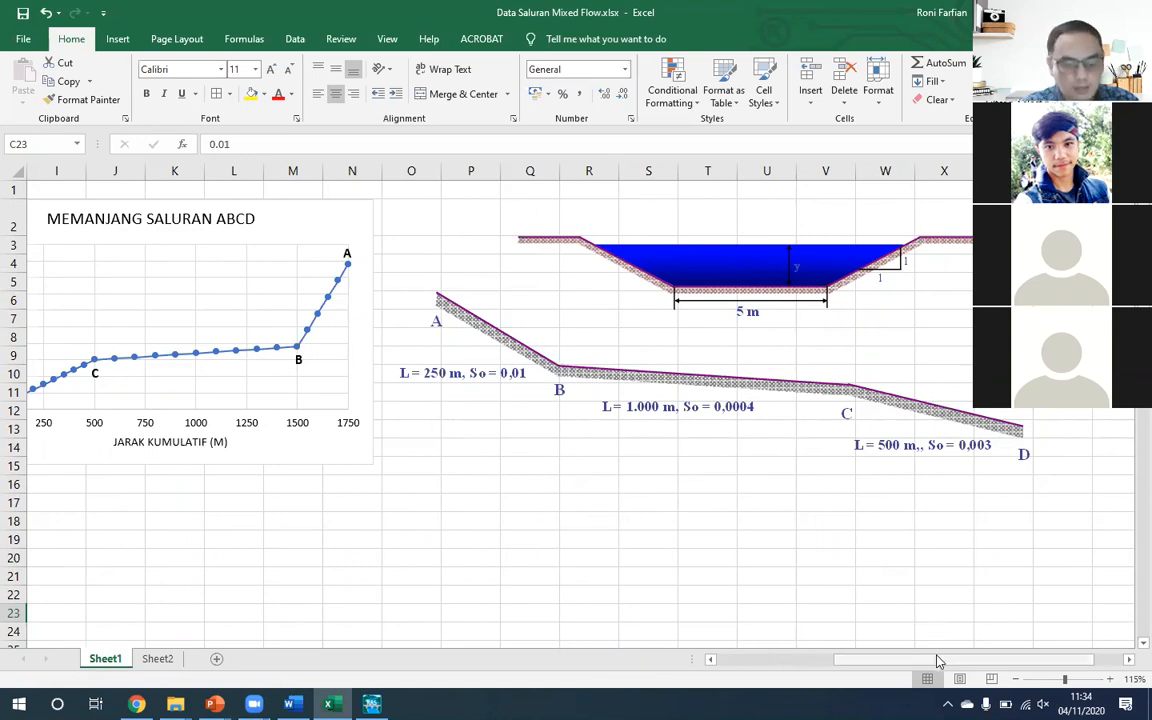
scroll(756, 595, "left", 8)
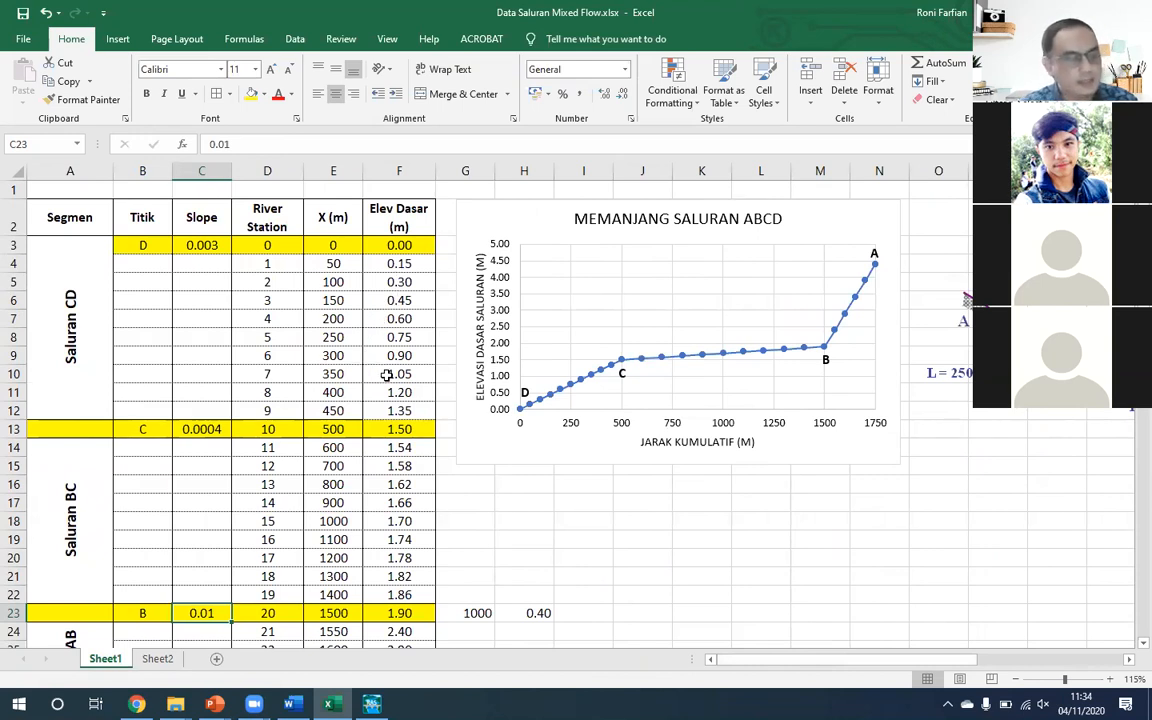
scroll(386, 376, "down", 3)
scroll(385, 380, "up", 2)
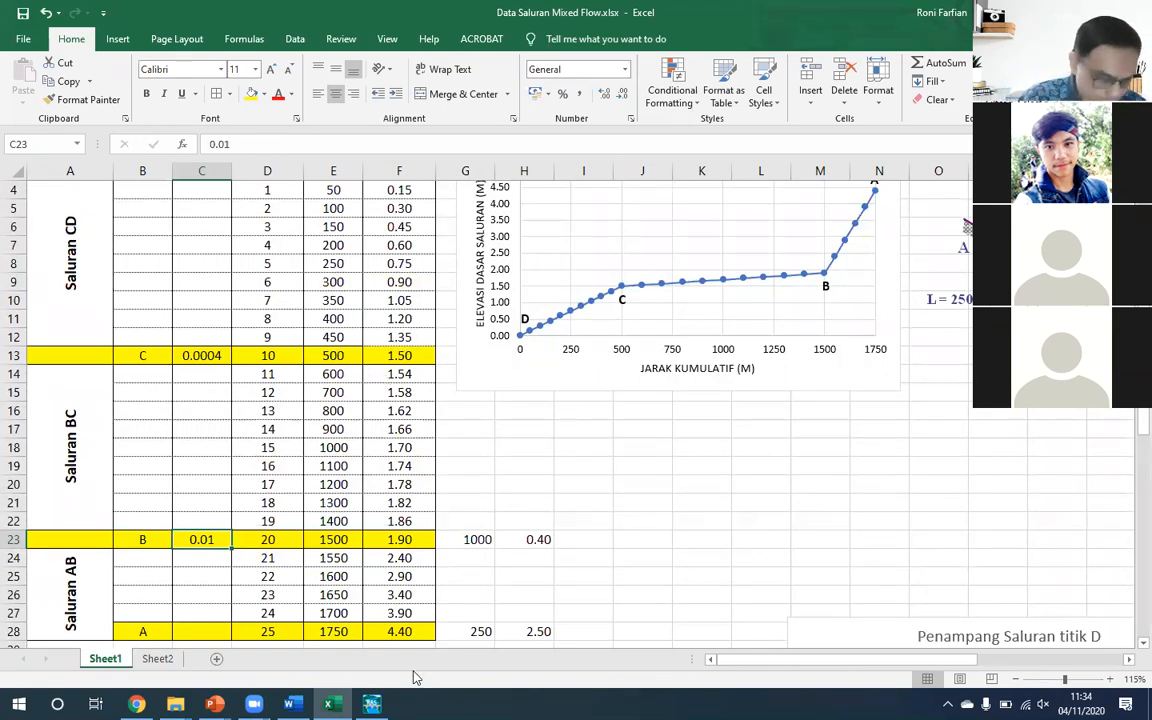
left_click(371, 704)
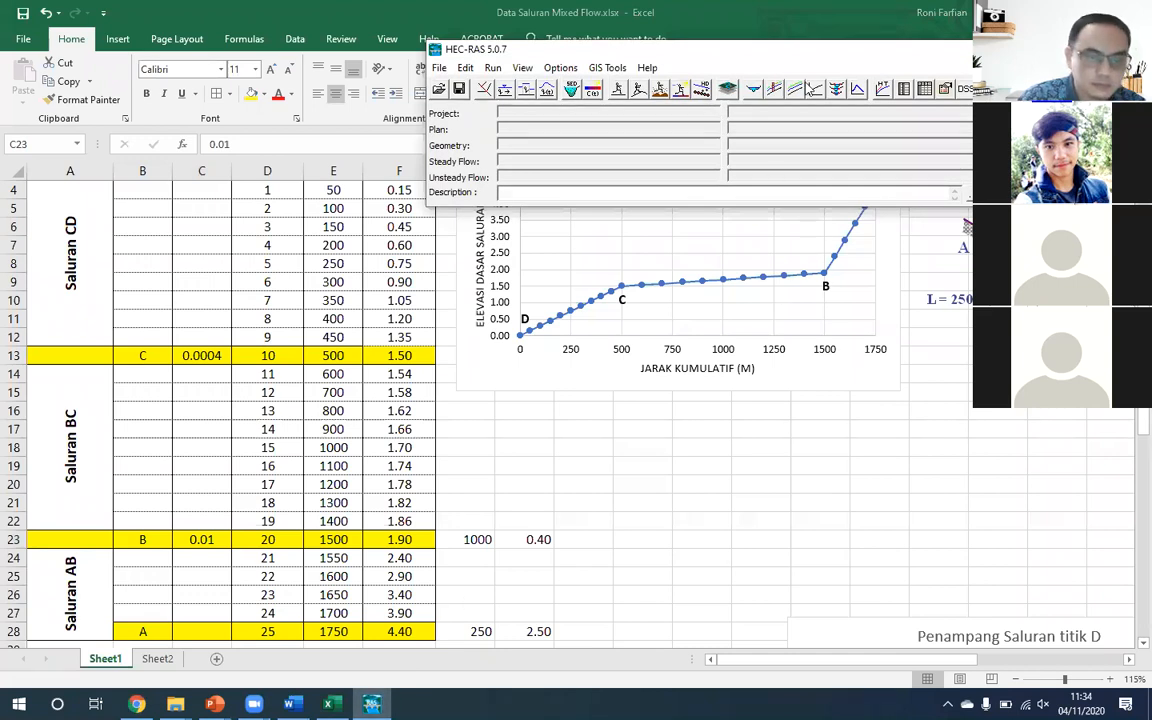
left_click(608, 449)
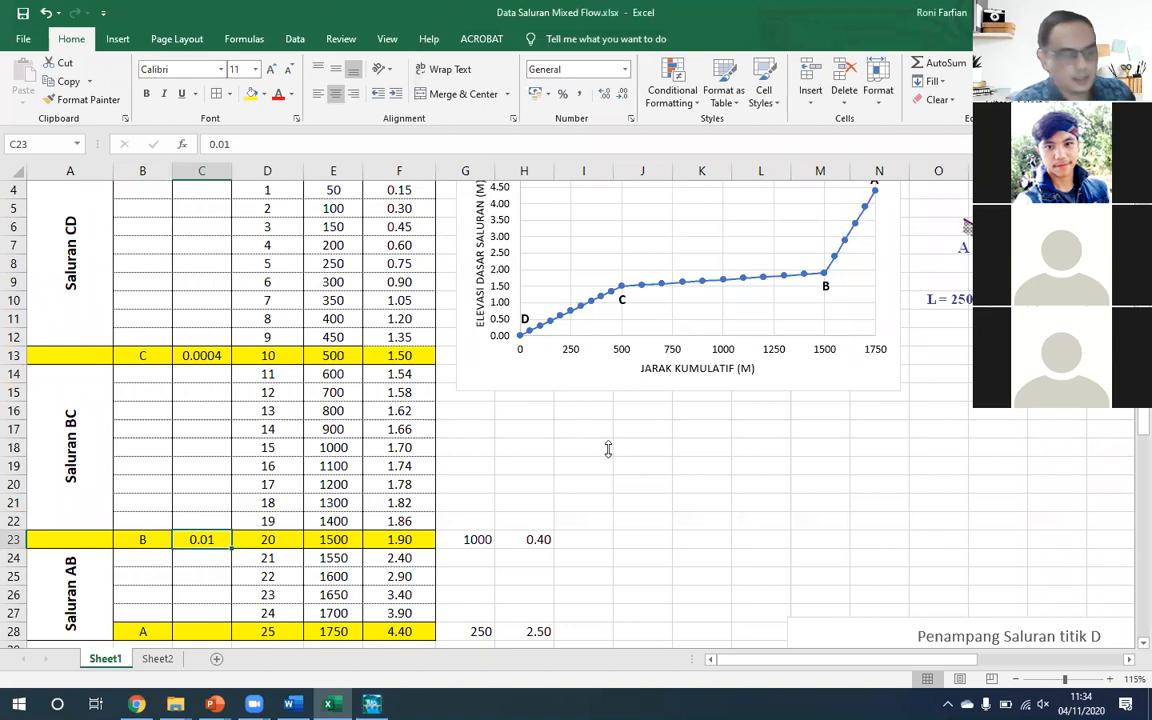
left_click(608, 449)
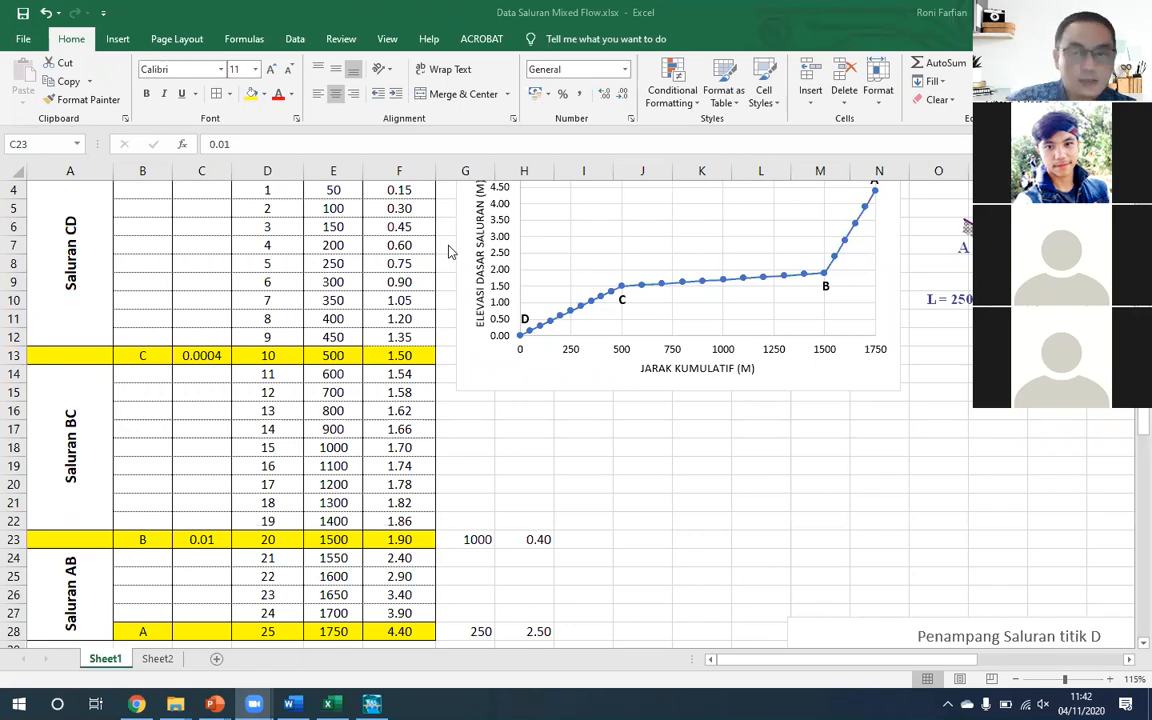
left_click(454, 545)
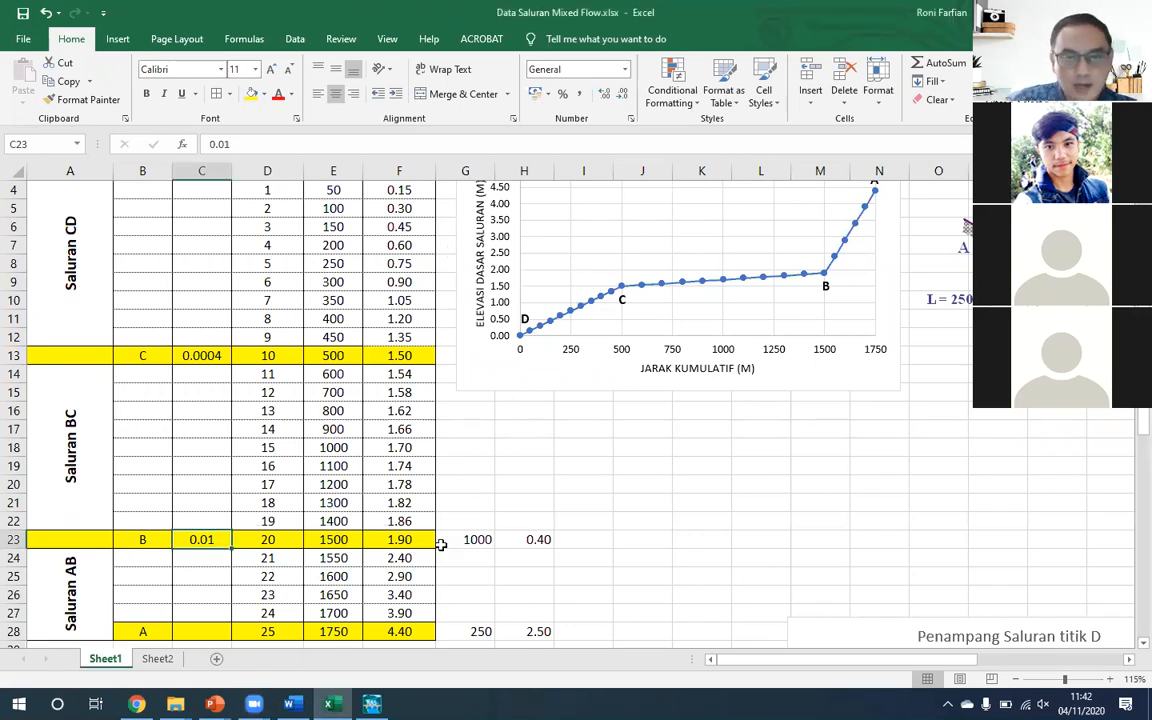
scroll(445, 530, "up", 1)
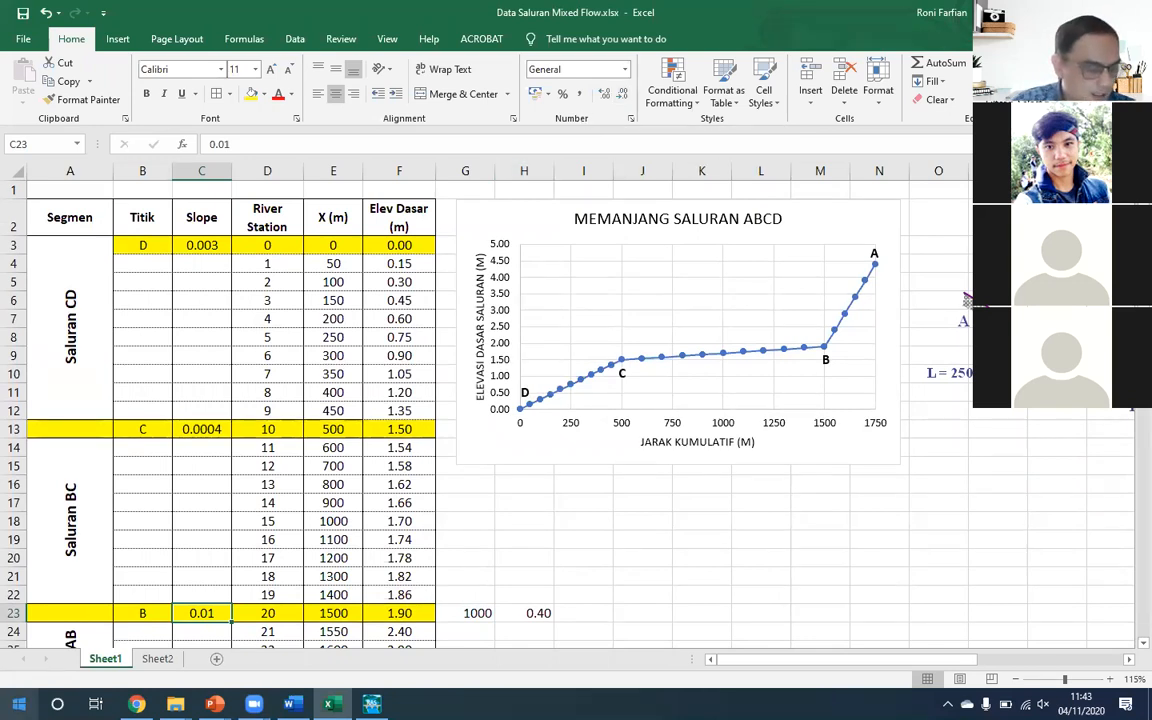
- Launch AutoCAD and return to the Sheet1 worksheet in Excel
left_click(19, 703)
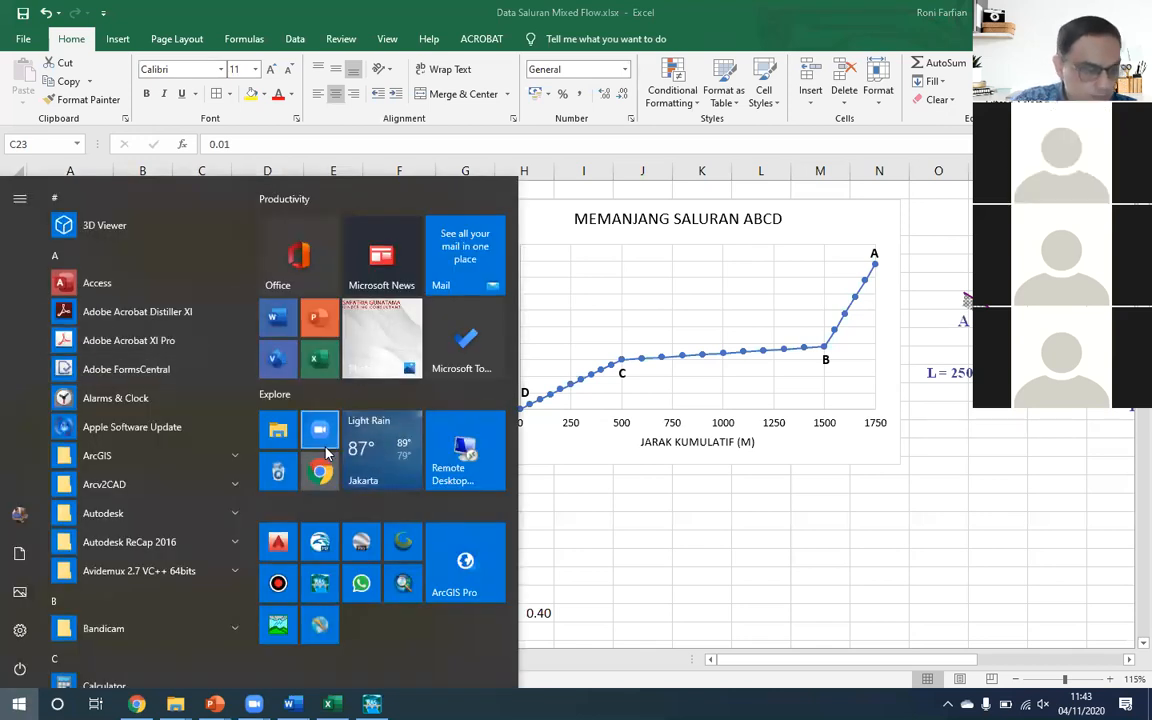
left_click(278, 543)
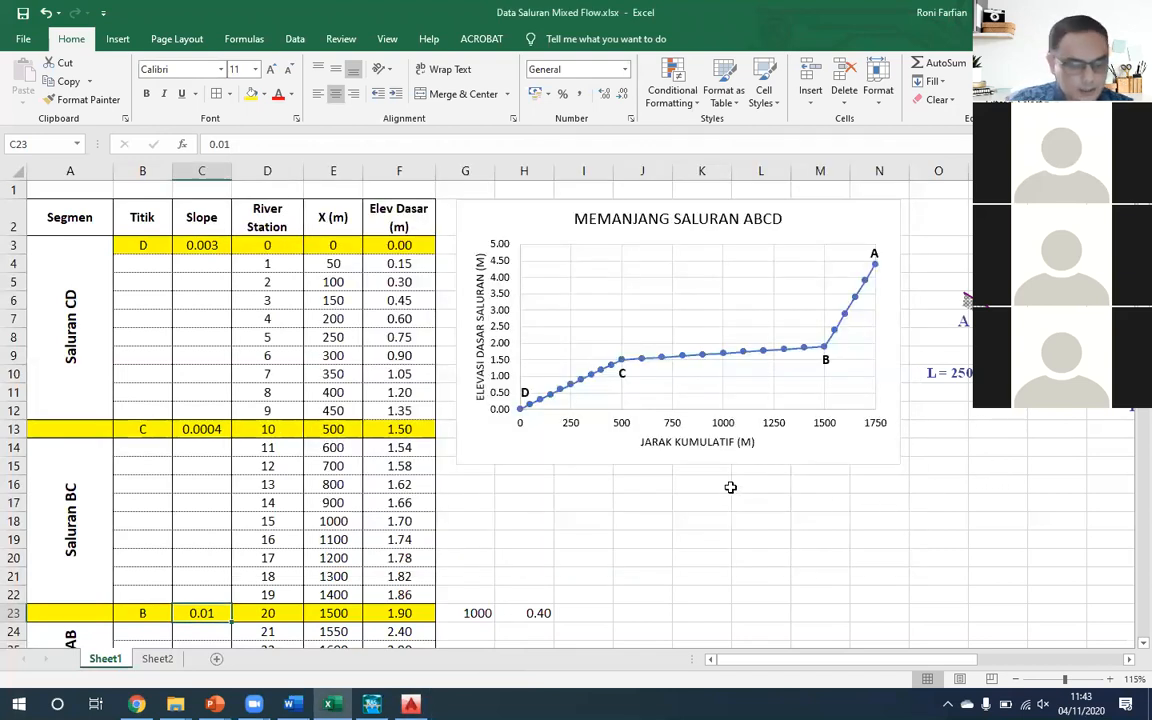
left_click(727, 484)
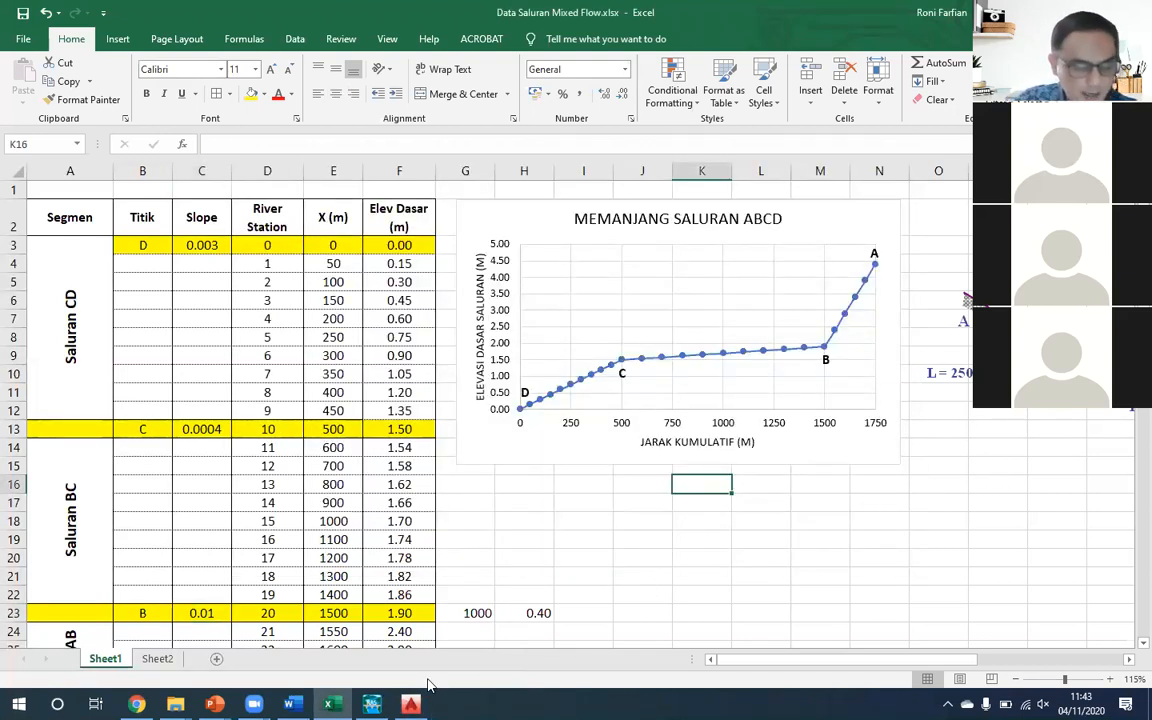
mouse_move(214, 704)
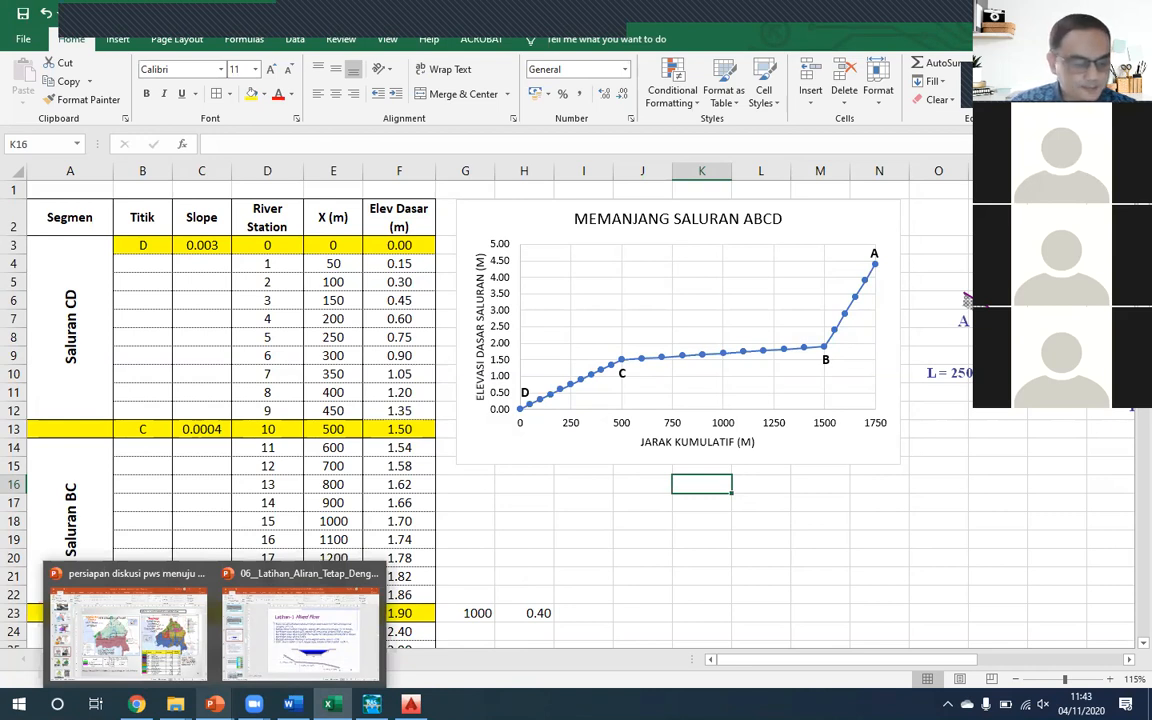
left_click(555, 518)
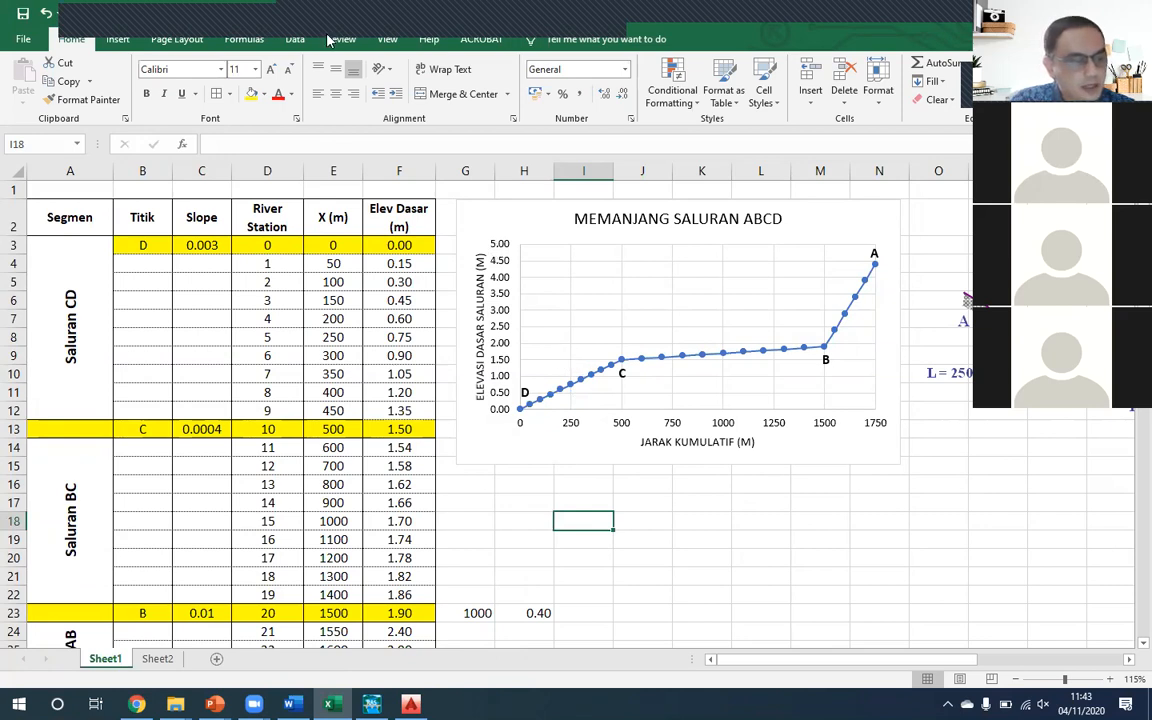
- Annotate the area below the chart with a freehand trapezoidal channel cross-section, a horizontal axis labelled X and a vertical axis labelled Y and Z
mouse_move(631, 498)
left_mouse_down()
mouse_move(714, 587)
mouse_move(912, 595)
mouse_move(976, 480)
mouse_move(1022, 469)
left_mouse_up()
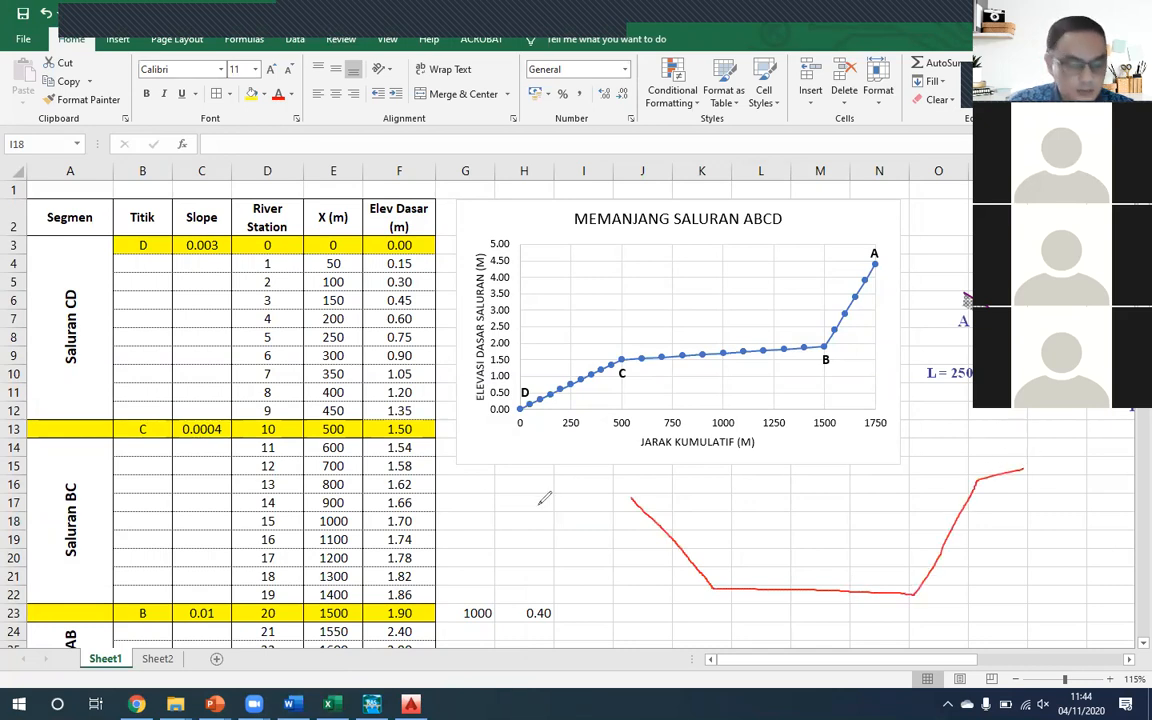
mouse_move(598, 495)
left_mouse_down()
mouse_move(632, 497)
mouse_move(595, 632)
left_mouse_up()
left_click_drag(565, 593, 1004, 610)
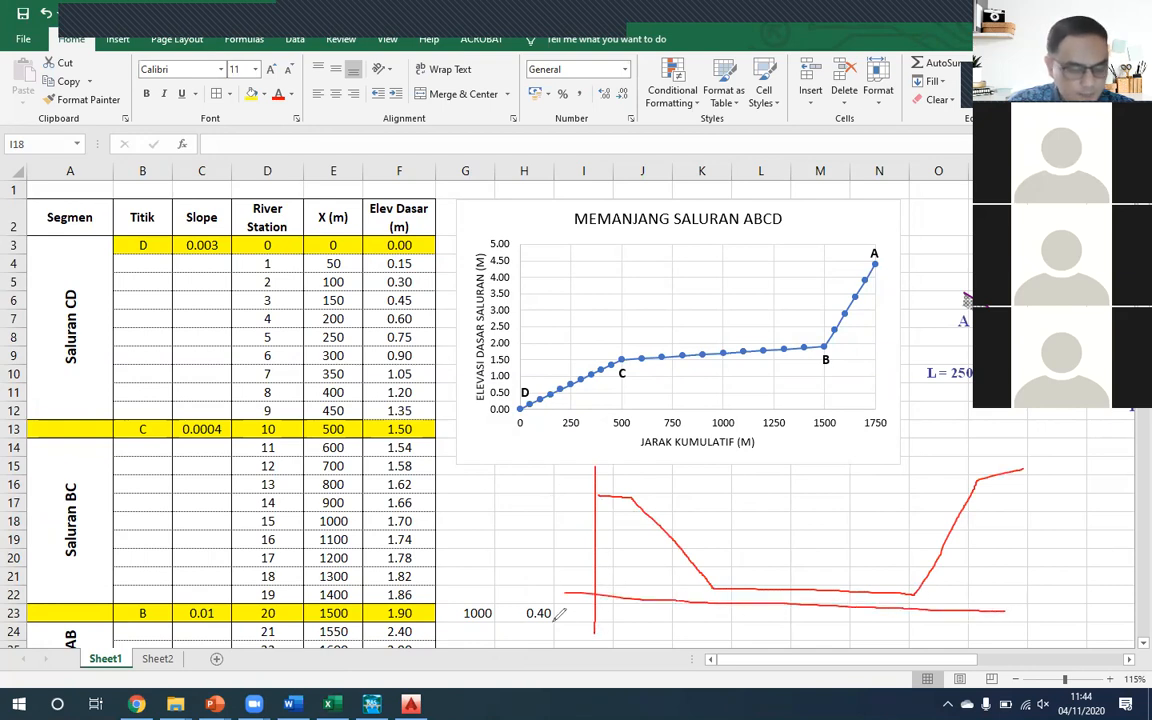
left_click_drag(752, 613, 783, 619)
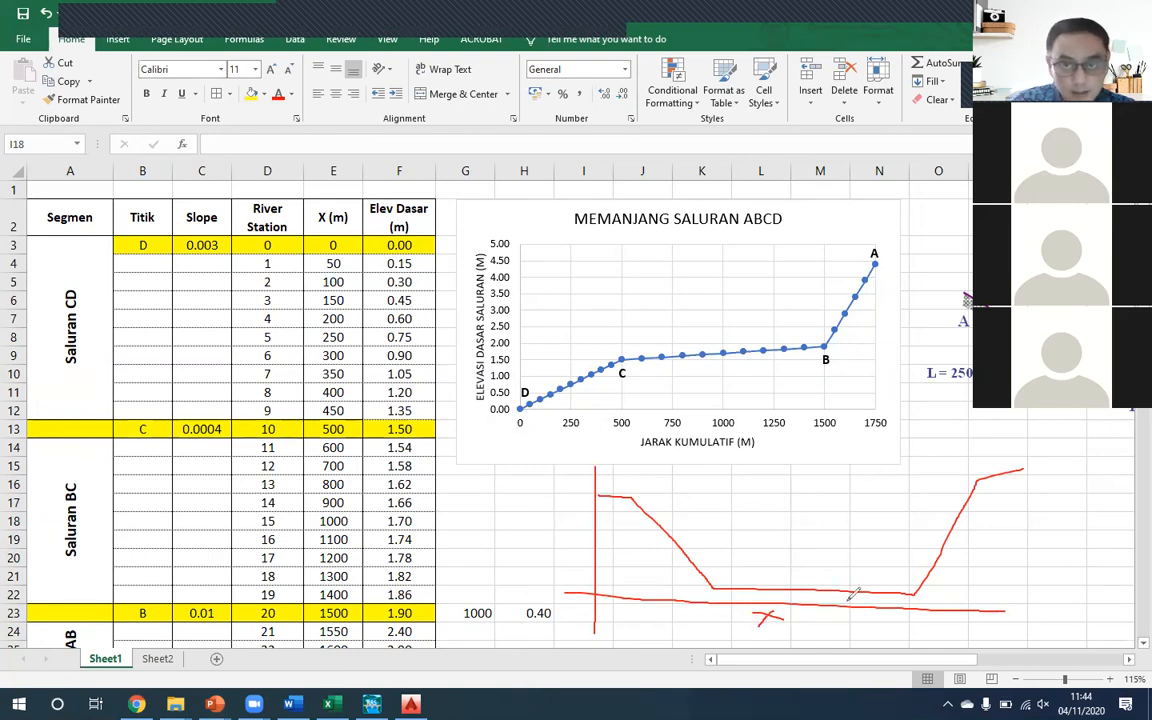
mouse_move(578, 580)
left_mouse_down()
mouse_move(576, 489)
mouse_move(557, 546)
mouse_move(524, 536)
mouse_move(516, 547)
mouse_move(529, 543)
left_mouse_up()
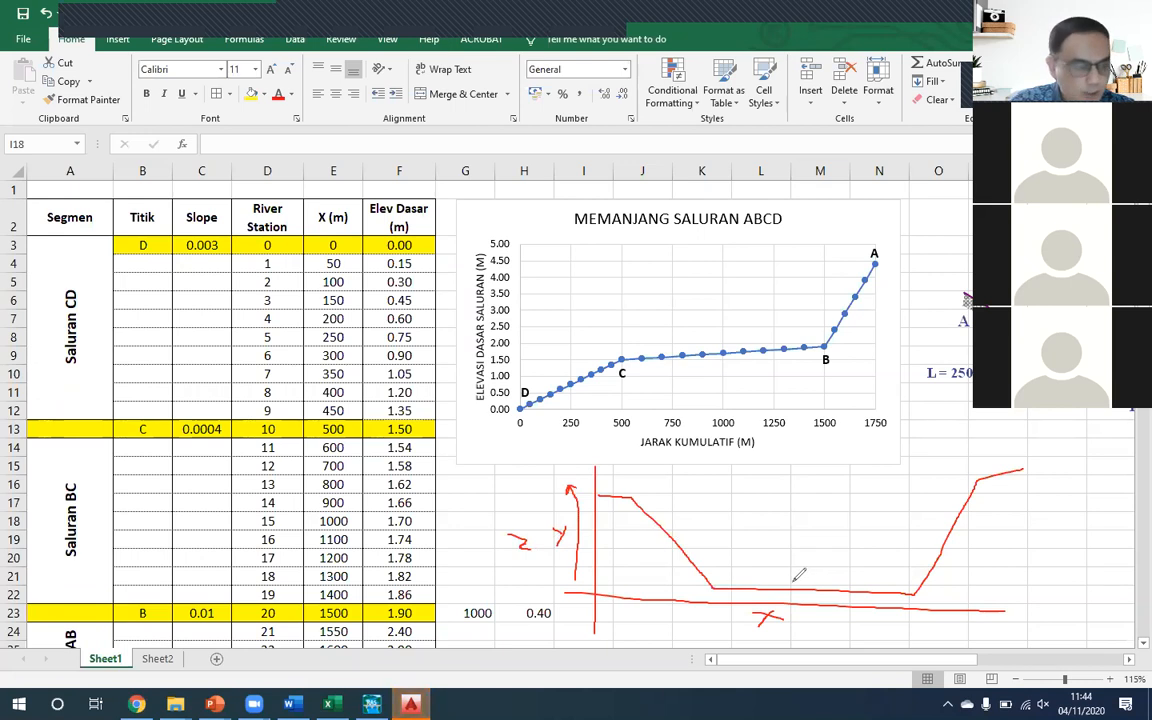
- Circle the bed elevation of Titik D in the table and write +0,0 on the sketched channel bed
mouse_move(420, 233)
left_mouse_down()
mouse_move(405, 229)
mouse_move(379, 250)
mouse_move(421, 236)
left_mouse_up()
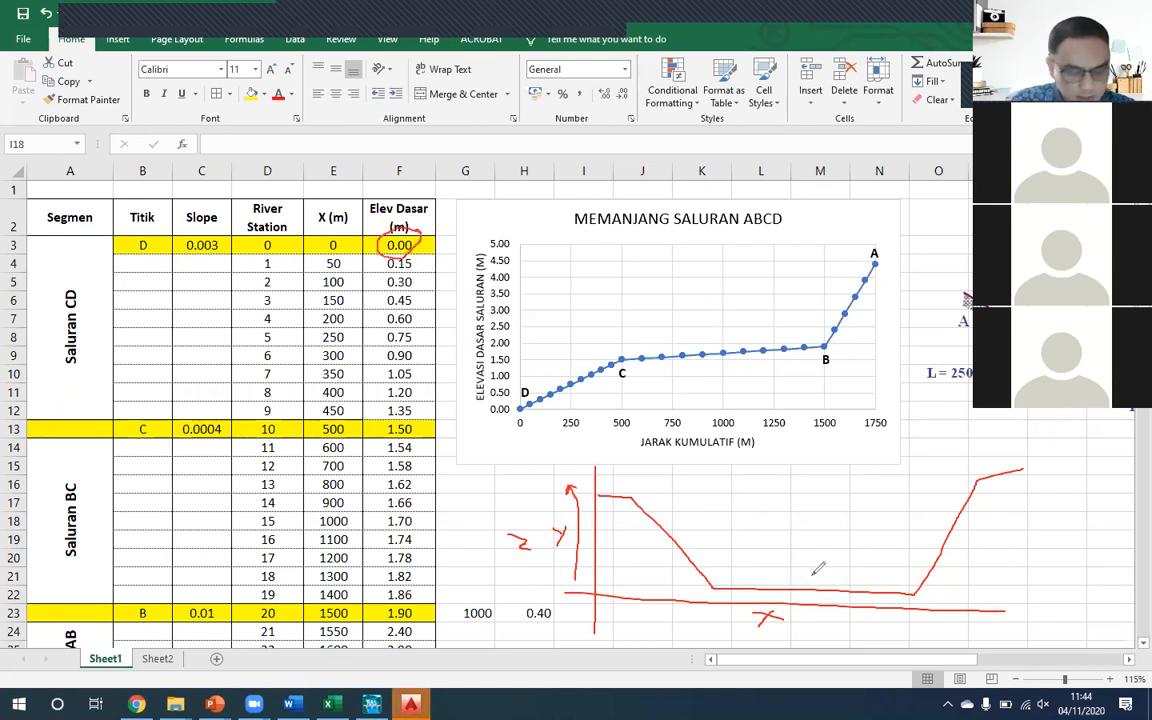
left_click_drag(784, 580, 803, 590)
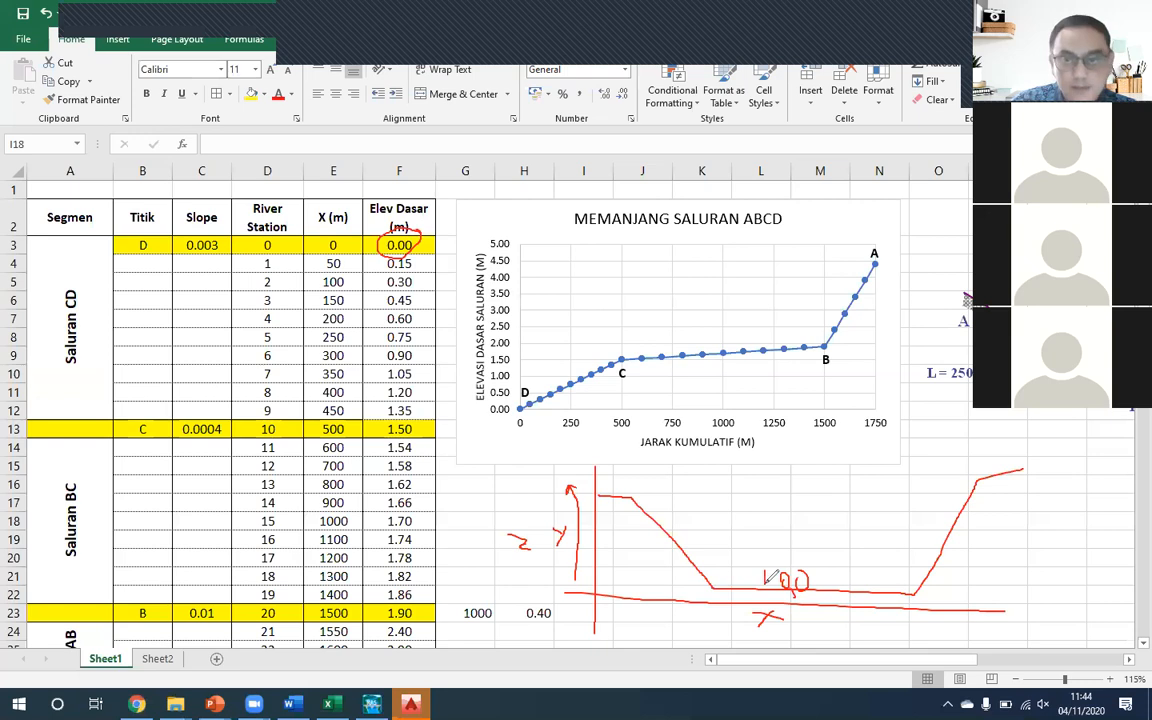
left_click_drag(763, 571, 763, 586)
left_click_drag(757, 578, 771, 578)
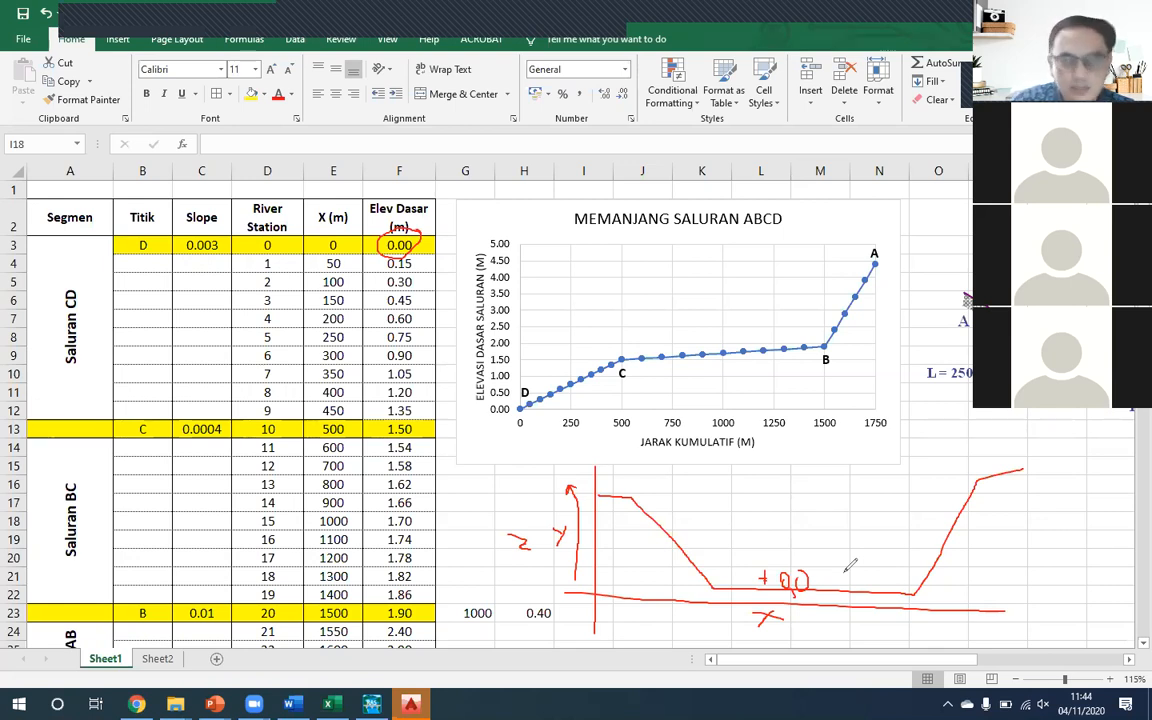
- Annotate the sketched cross-section with a 5.0 width dimension under the bed, a slope triangle on the bank opposite the vertical axis, and an arrow before X
left_click_drag(712, 629, 911, 643)
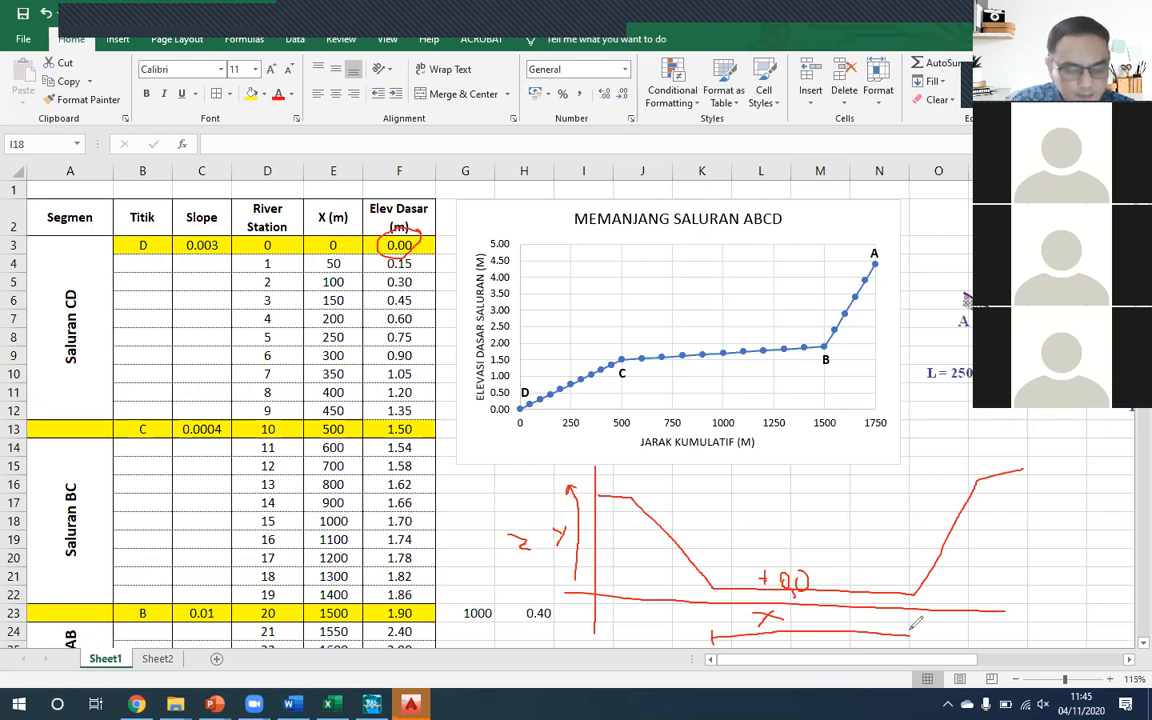
mouse_move(812, 617)
left_mouse_down()
mouse_move(817, 630)
mouse_move(824, 615)
mouse_move(836, 628)
left_mouse_up()
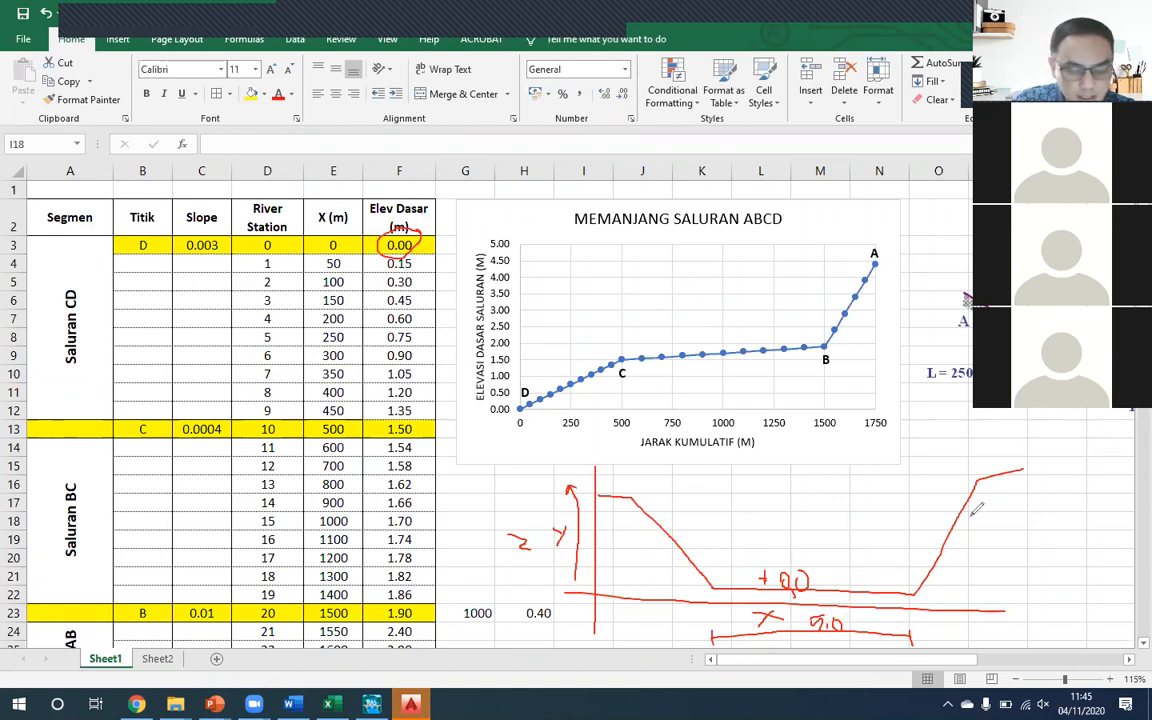
left_click_drag(965, 506, 946, 541)
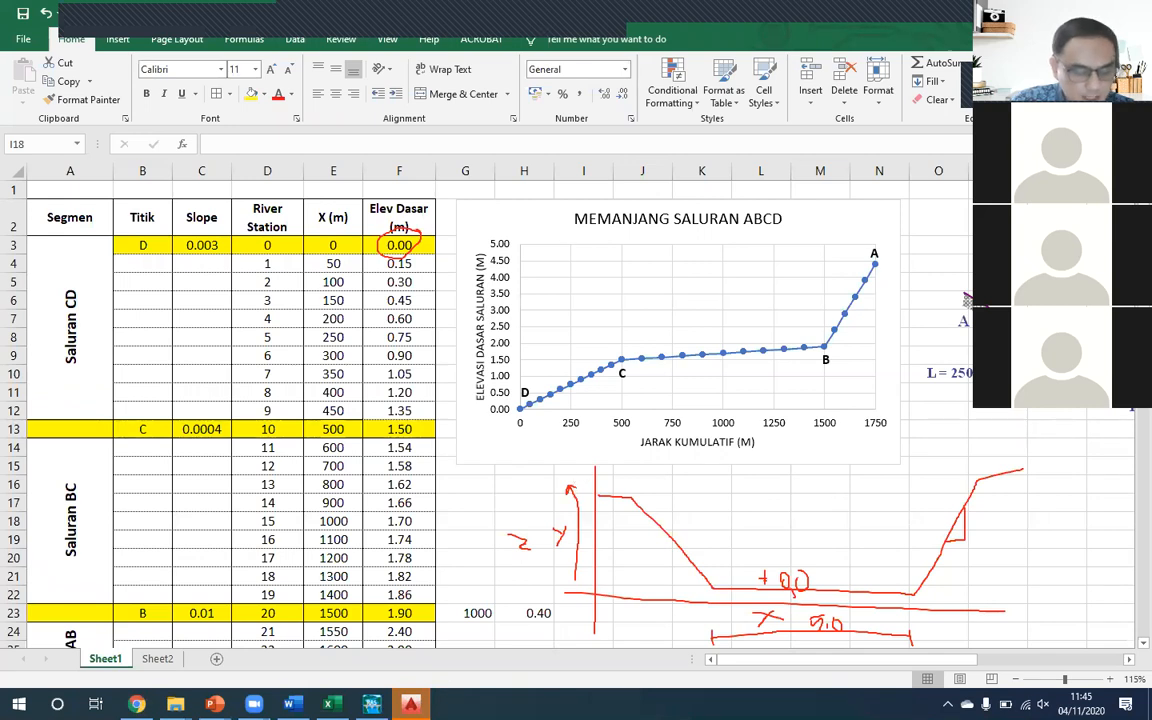
mouse_move(683, 617)
left_mouse_down()
mouse_move(718, 616)
mouse_move(711, 625)
left_mouse_up()
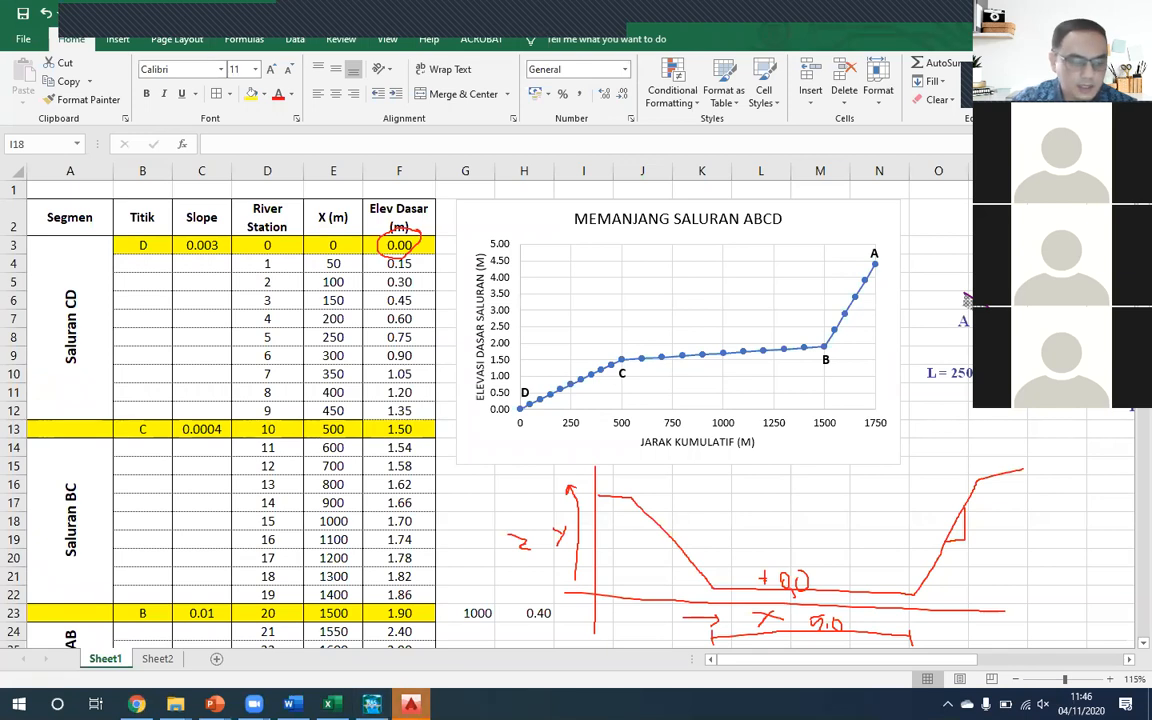
- Switch to AutoCAD, clear the freehand annotations and start a new blank drawing with the grid turned off
left_click(411, 704)
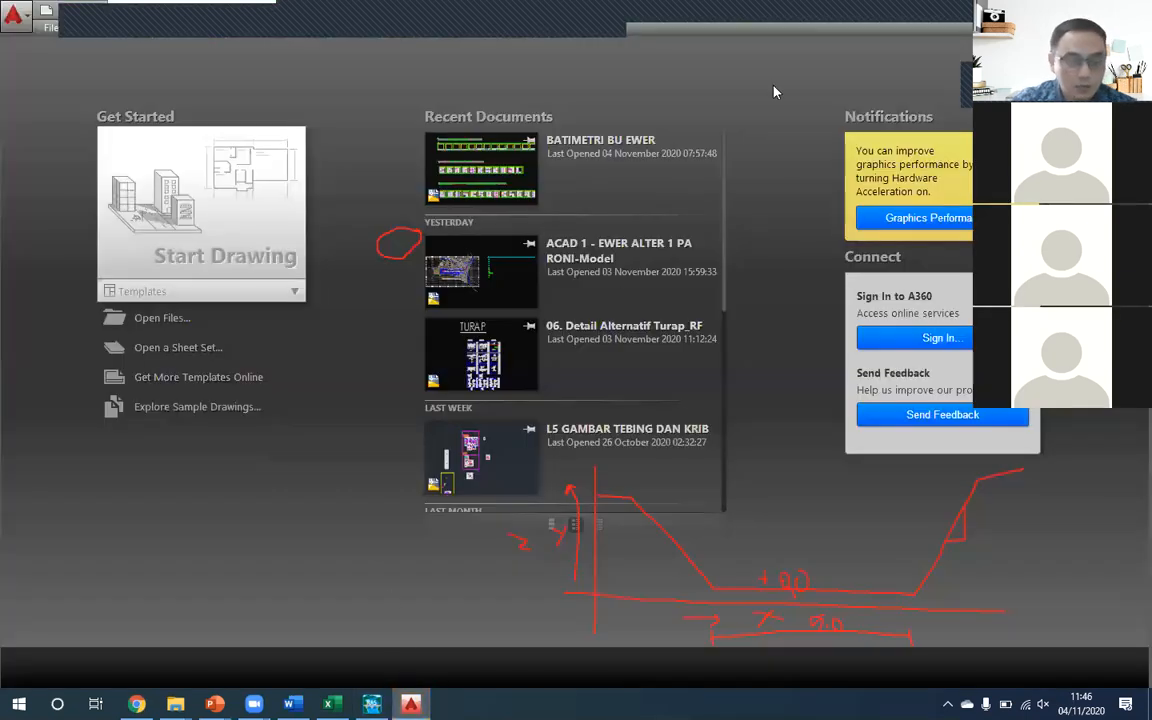
left_click(757, 23)
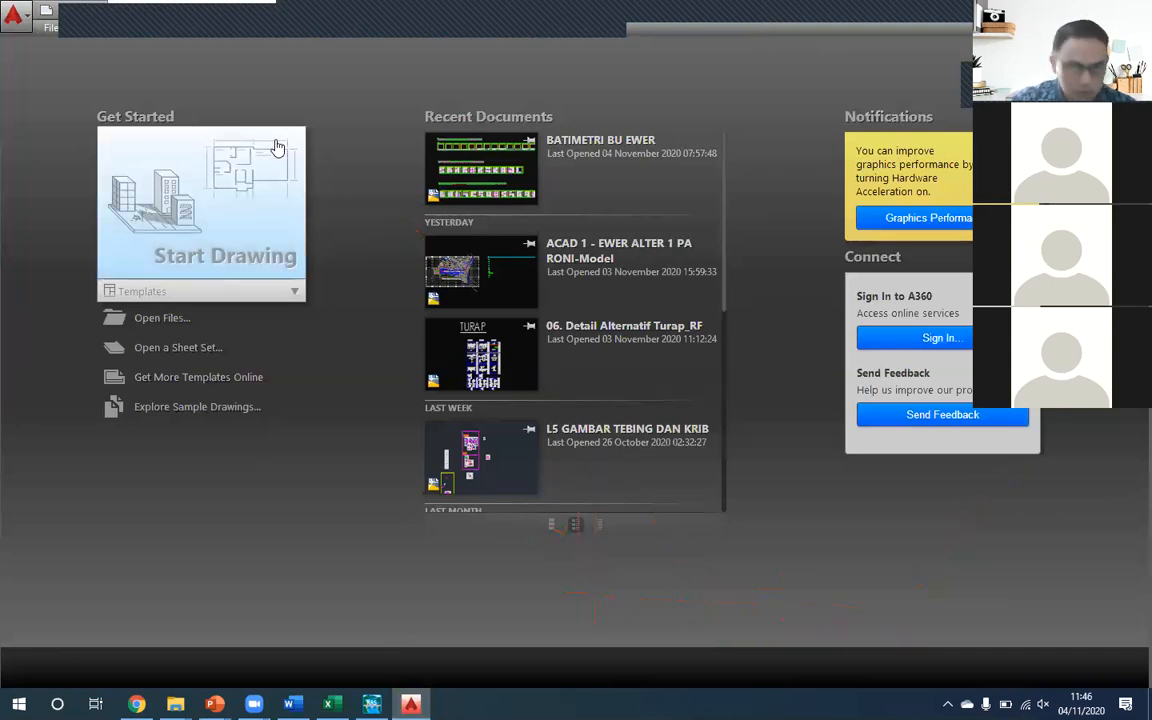
left_click(53, 31)
left_click(60, 46)
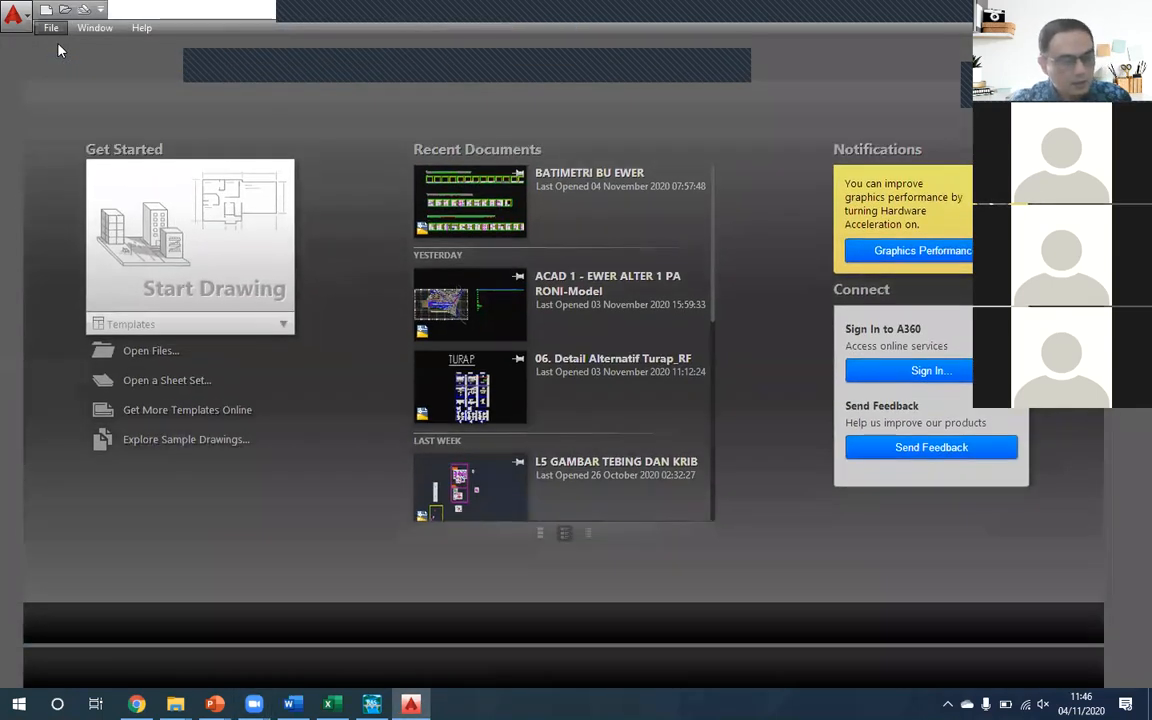
key("Escape")
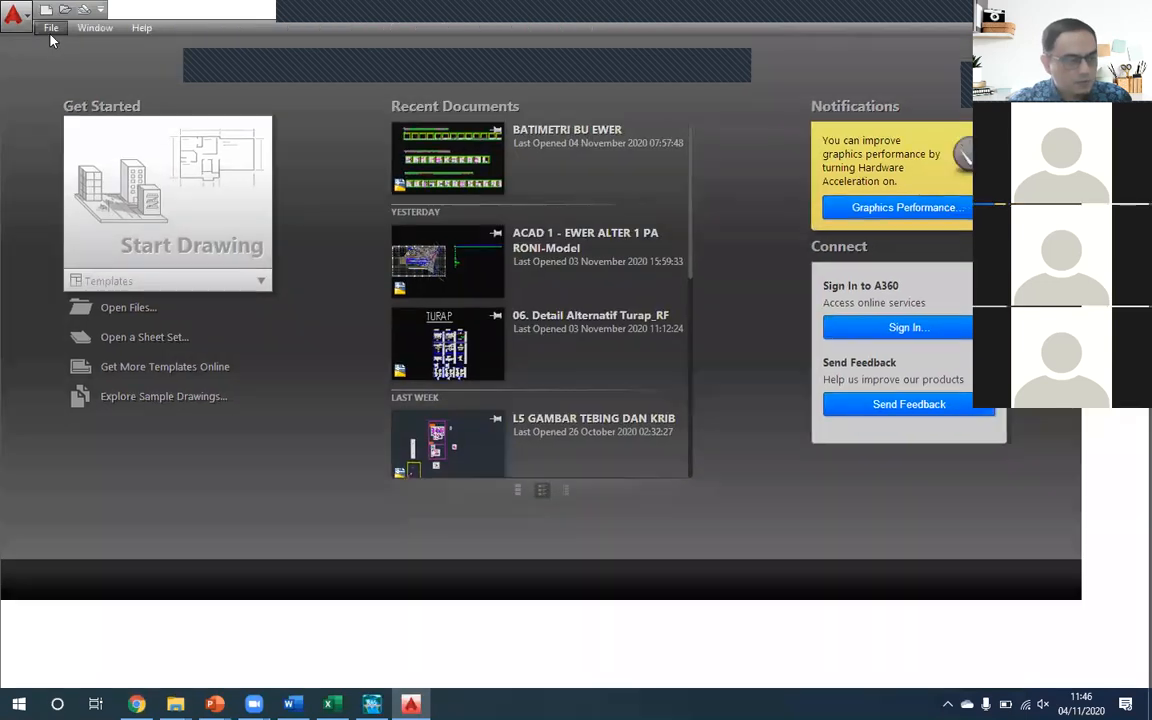
left_click(50, 30)
key("Return")
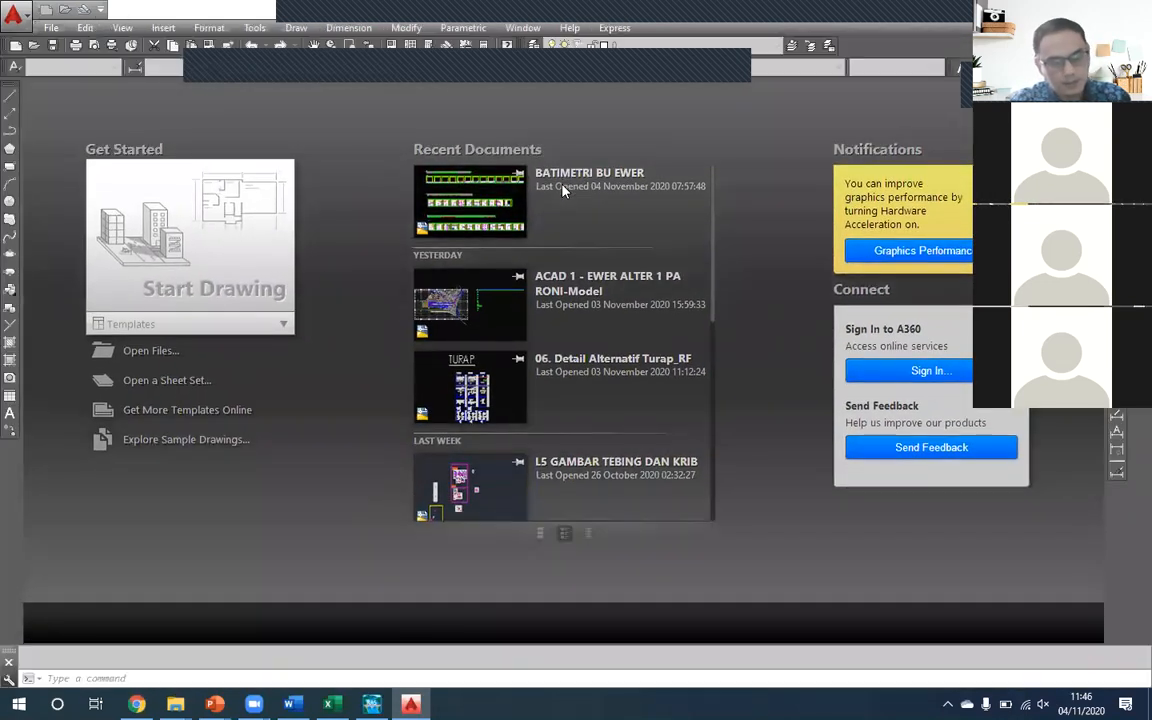
key("Return")
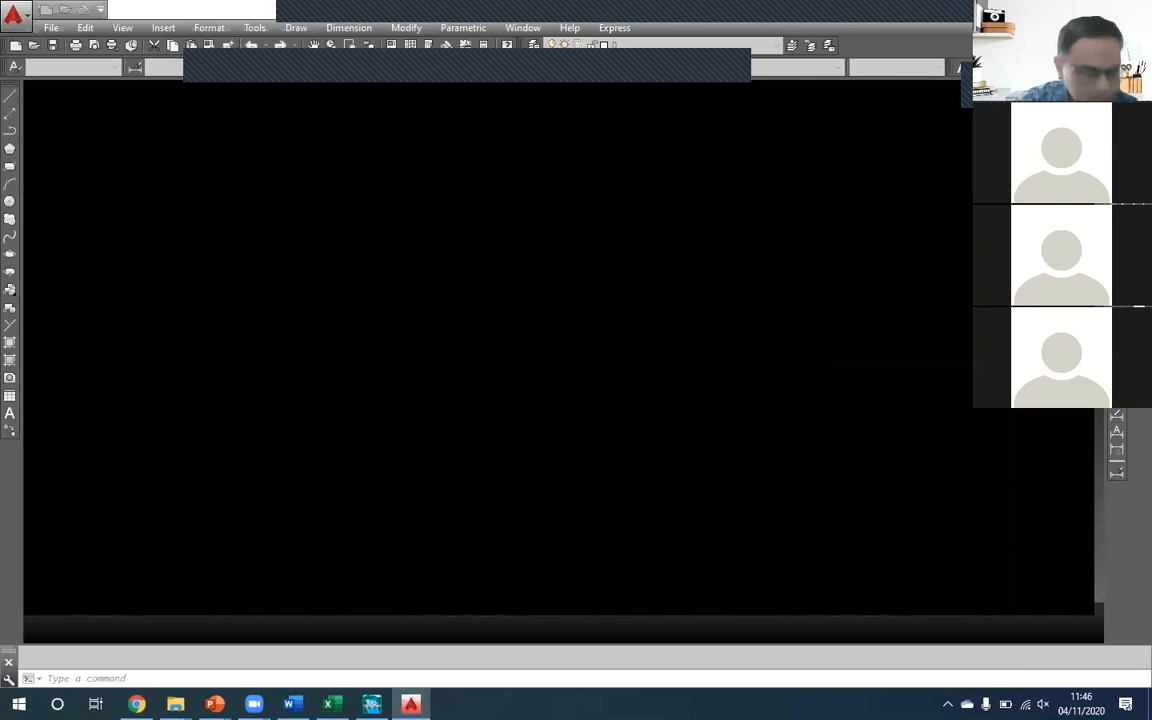
left_click(752, 677)
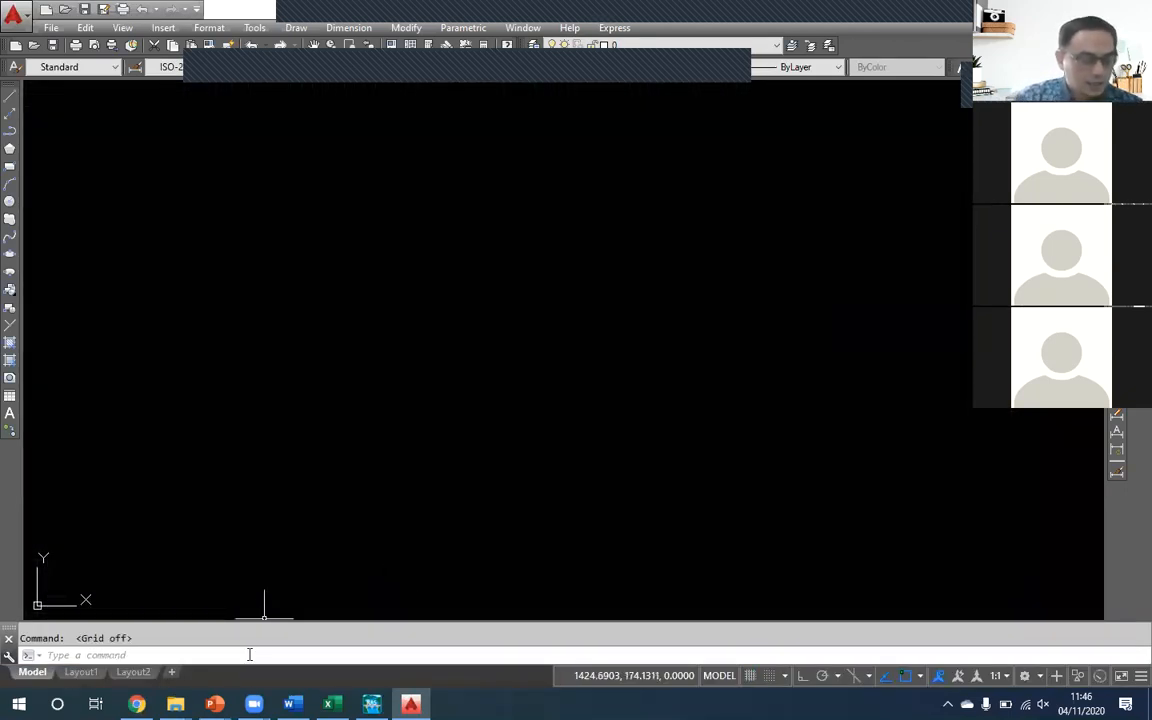
- Review the Latihan-1 Mixed Flow problem and the Penampang Melintang slide in the PowerPoint exercise presentation, and return to AutoCAD
mouse_move(214, 704)
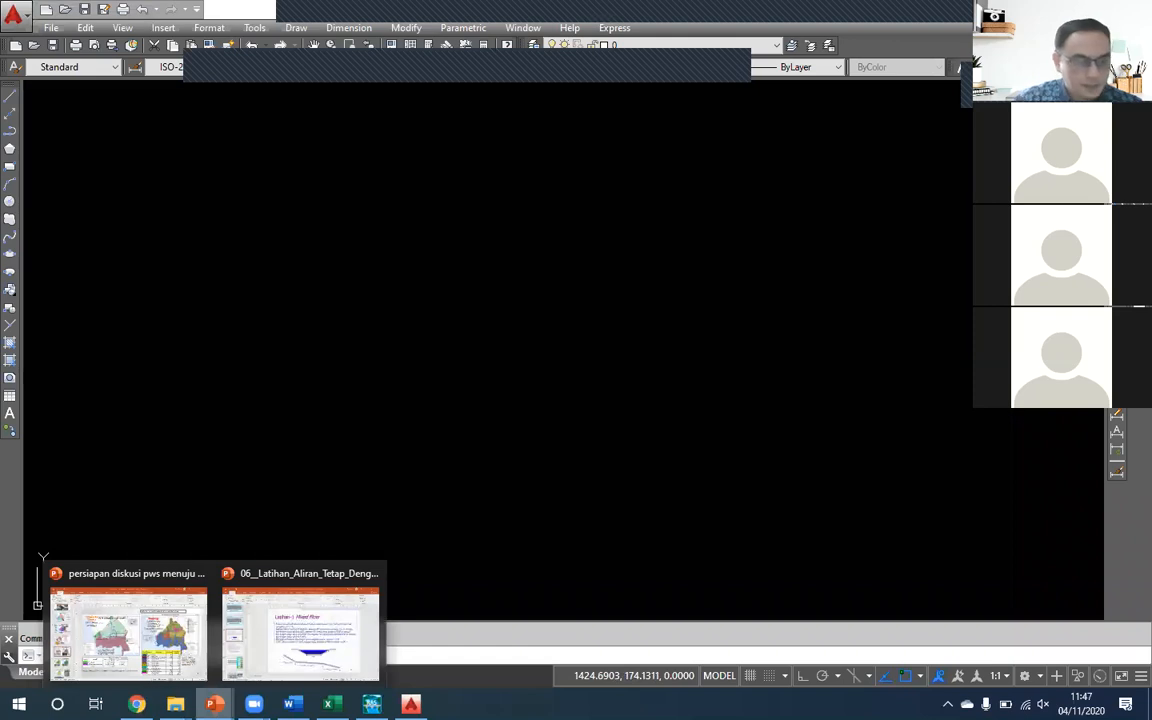
left_click(300, 630)
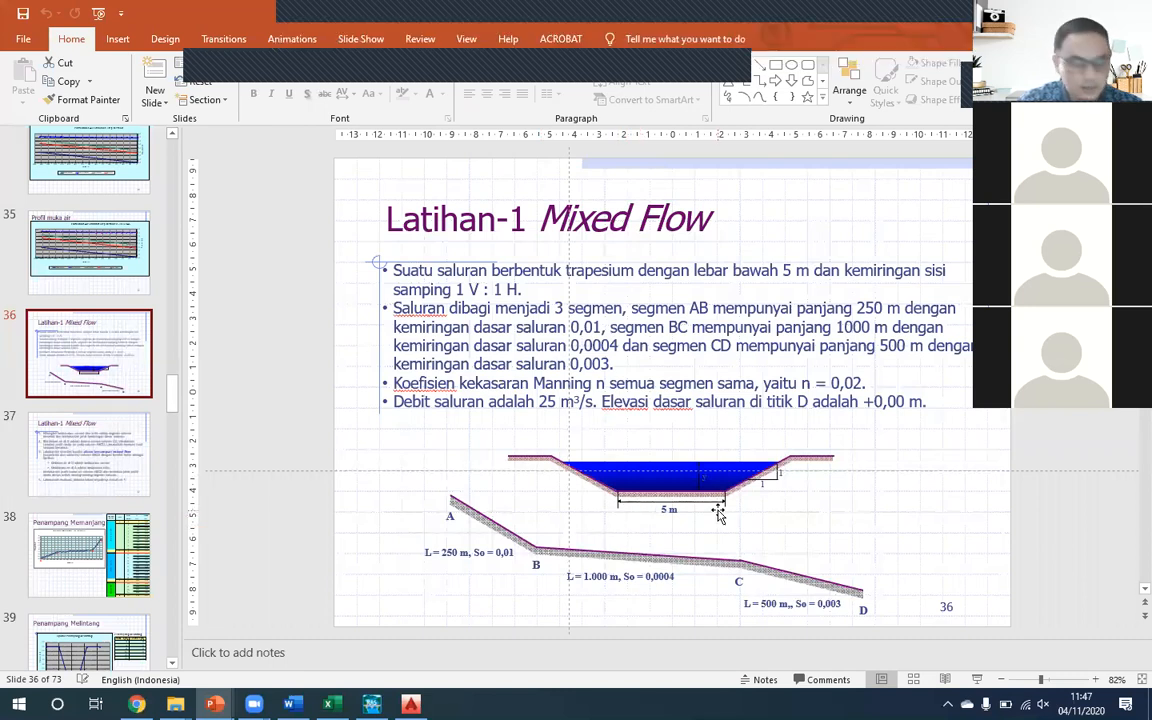
scroll(224, 508, "down", 3)
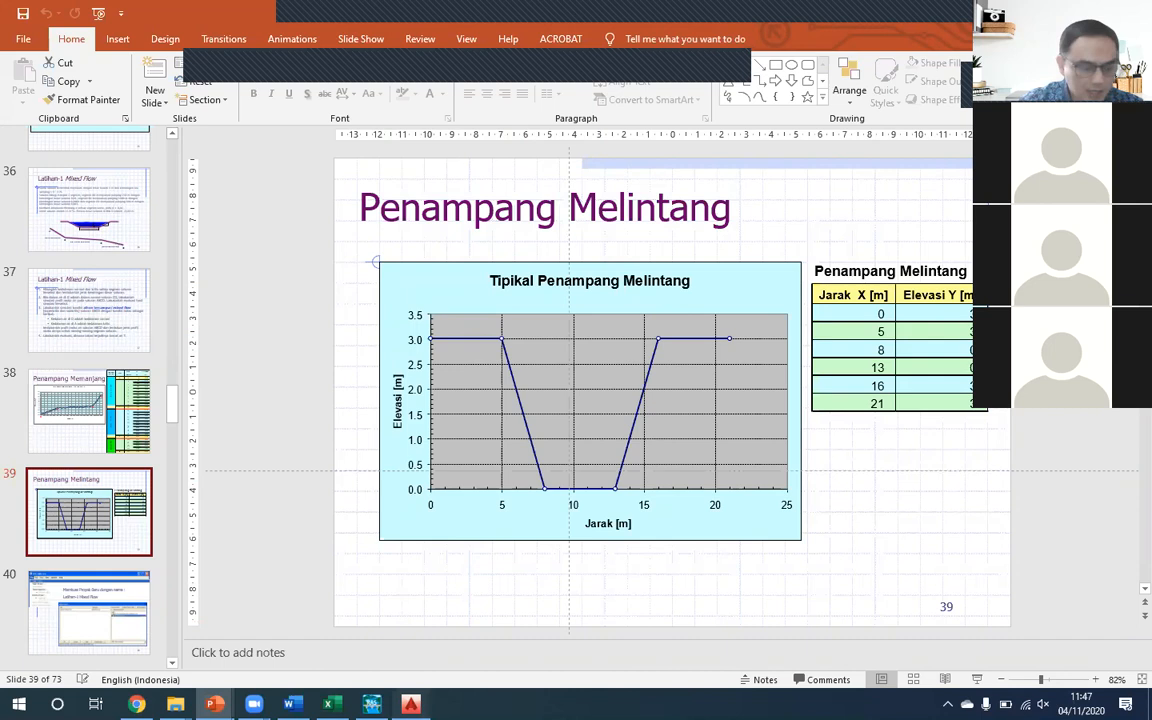
key("alt+Tab")
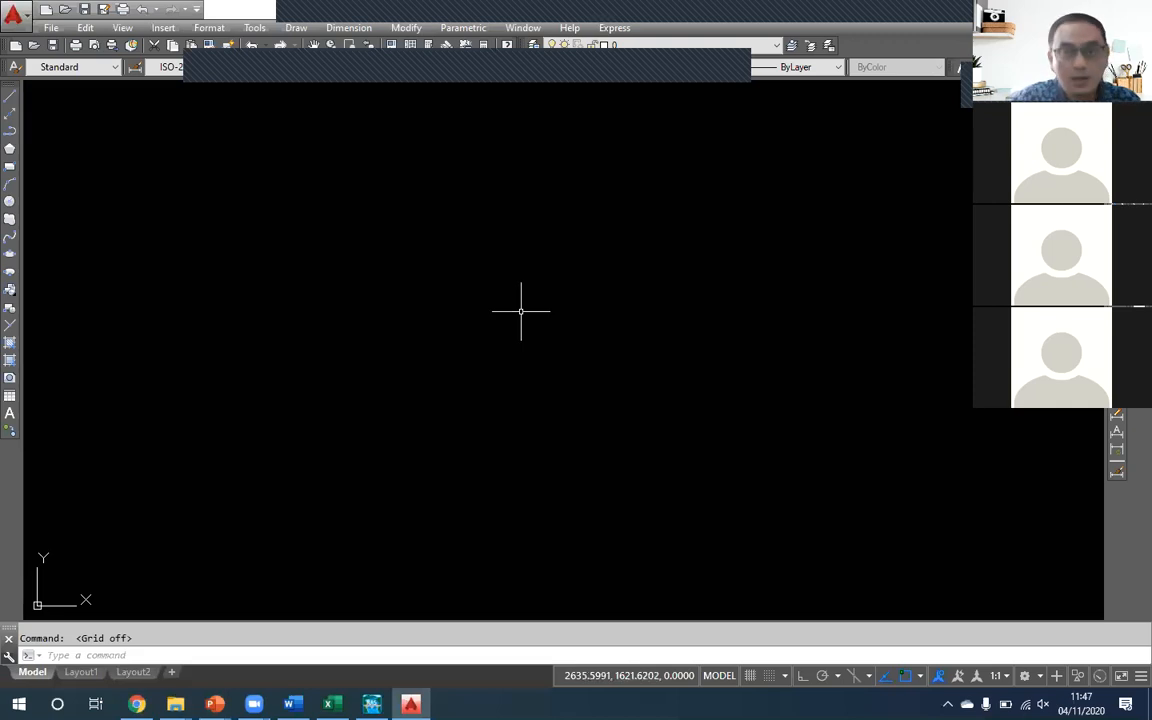
- Draw a vertical polyline about 637 units long with ortho on as the cross-section's centre line
type("P")
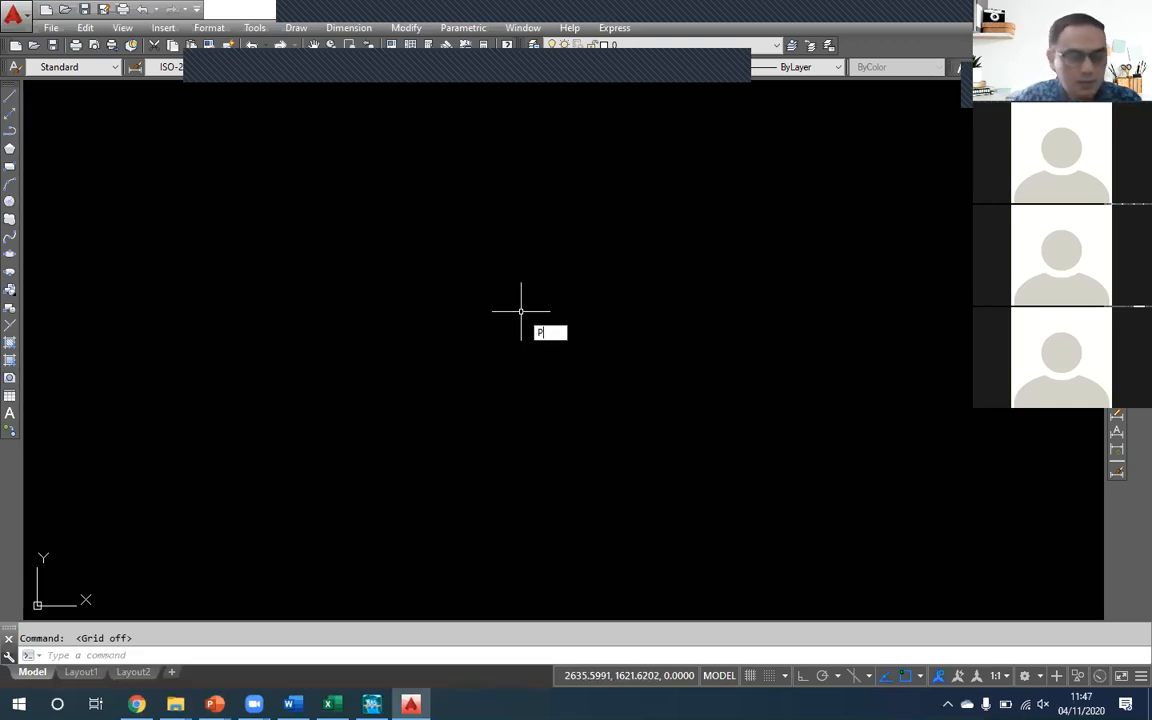
type("L")
key("Return")
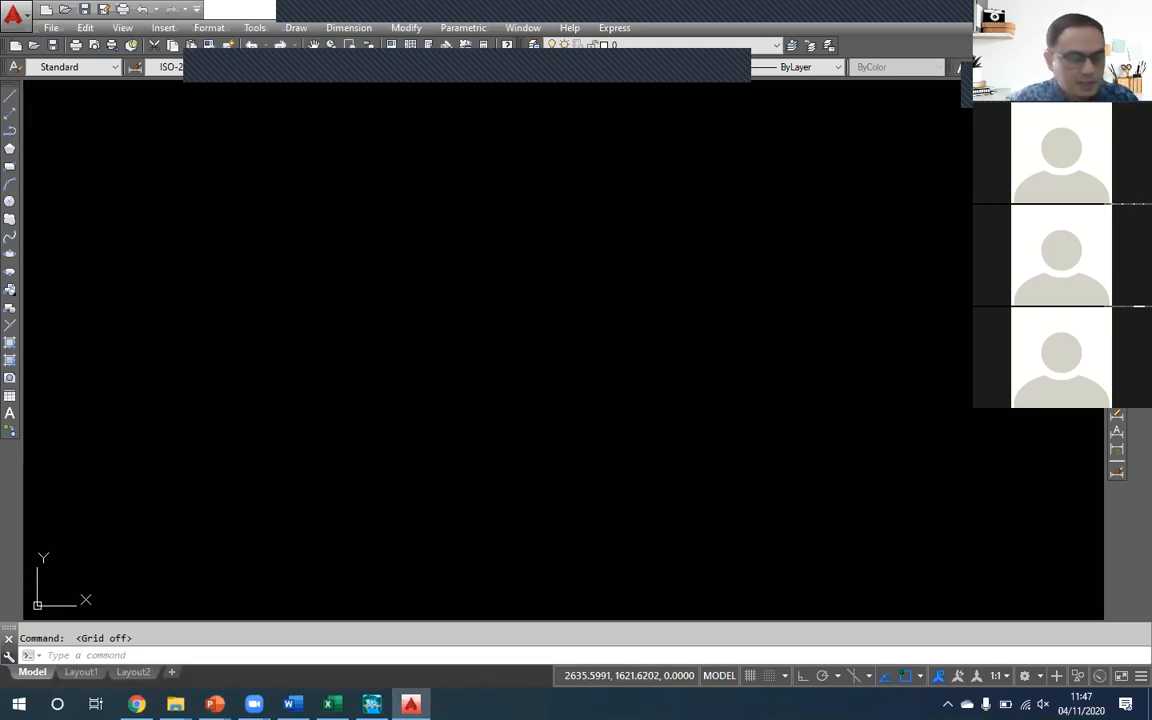
left_click(516, 231)
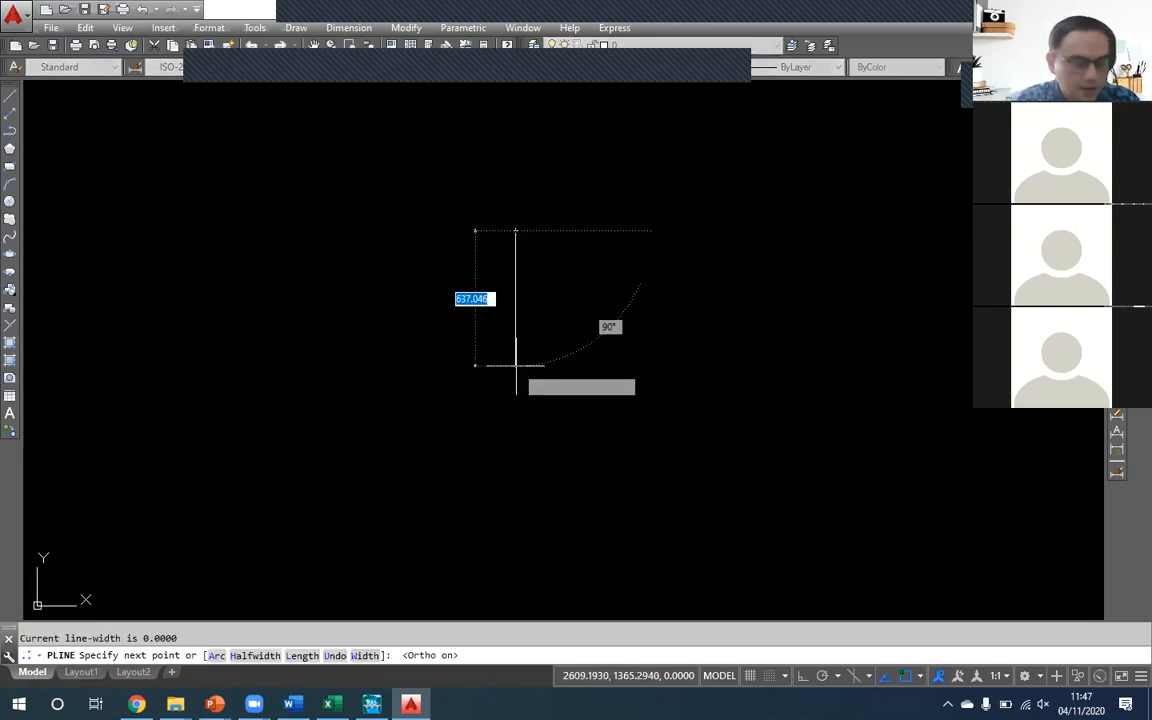
left_click(516, 365)
key("Return")
scroll(536, 288, "up", 2)
scroll(476, 273, "up", 2)
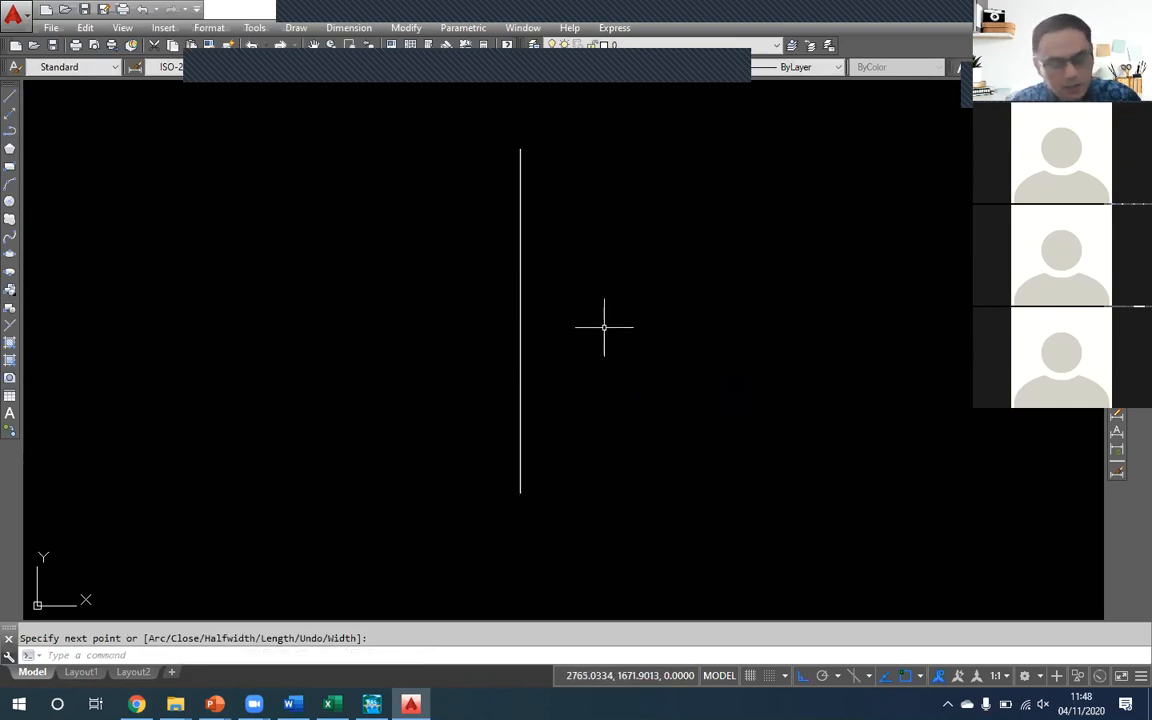
- Offset the vertical centre line by 2.5 to both sides
type("o")
key("Return")
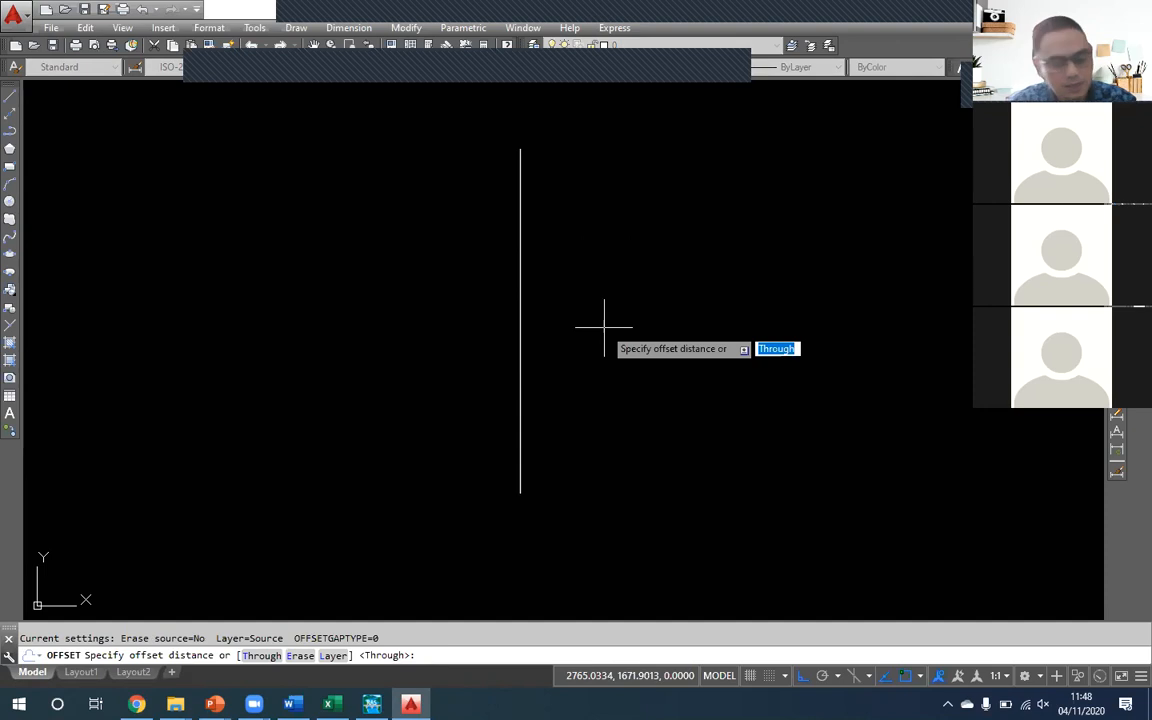
type("2.5")
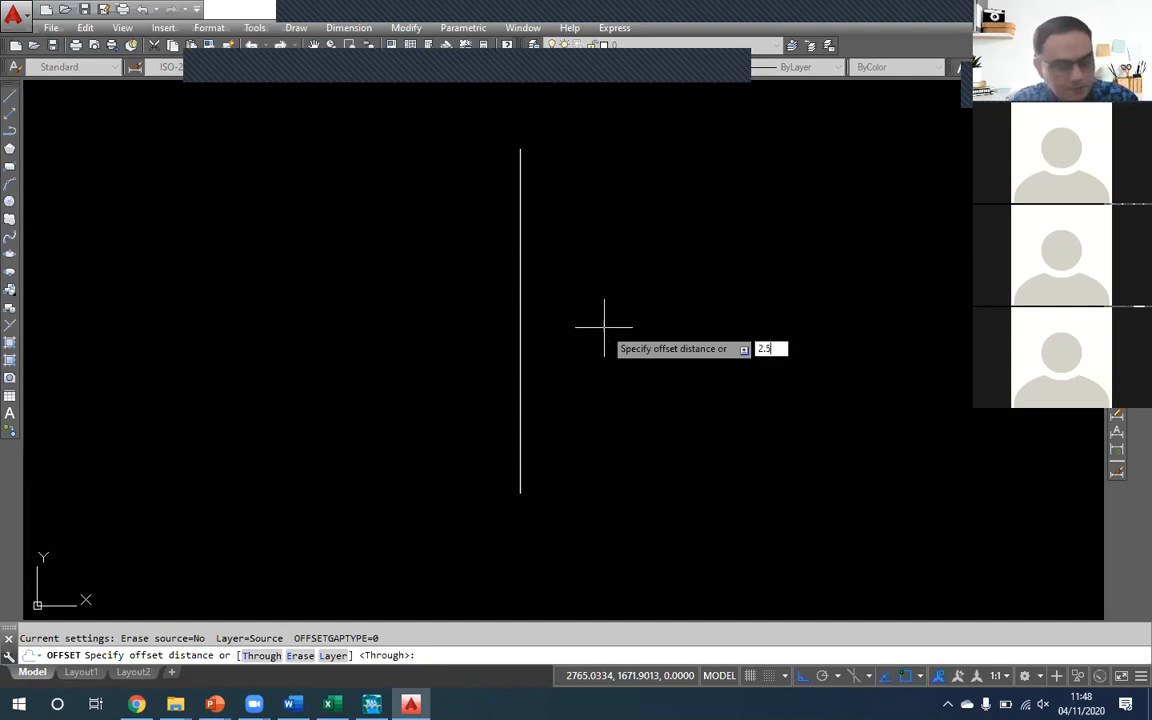
key("Return")
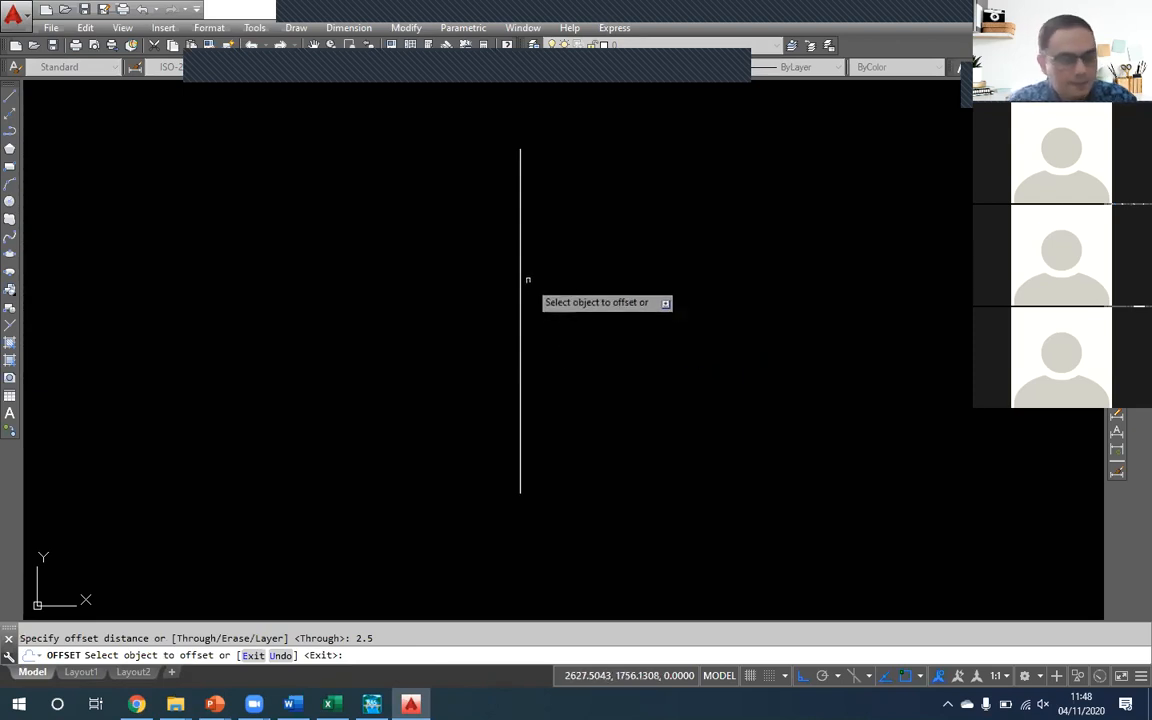
left_click(520, 267)
left_click(614, 293)
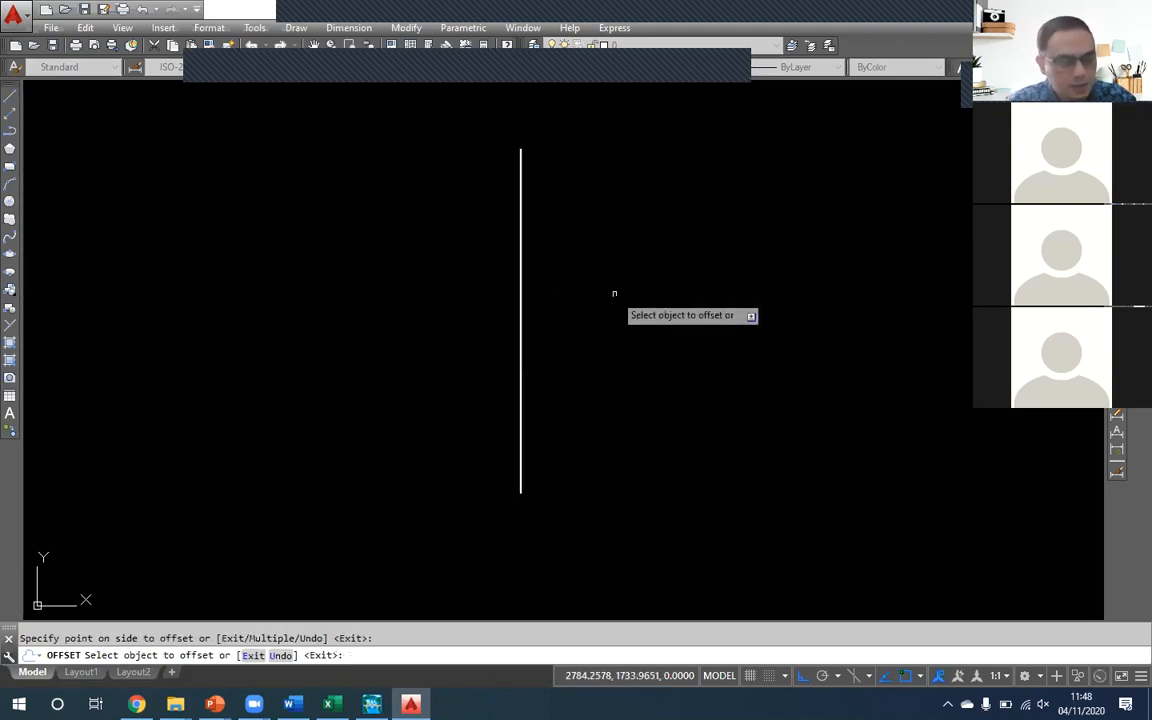
scroll(520, 325, "up", 5)
left_click(509, 319)
left_click(435, 320)
scroll(455, 321, "up", 8)
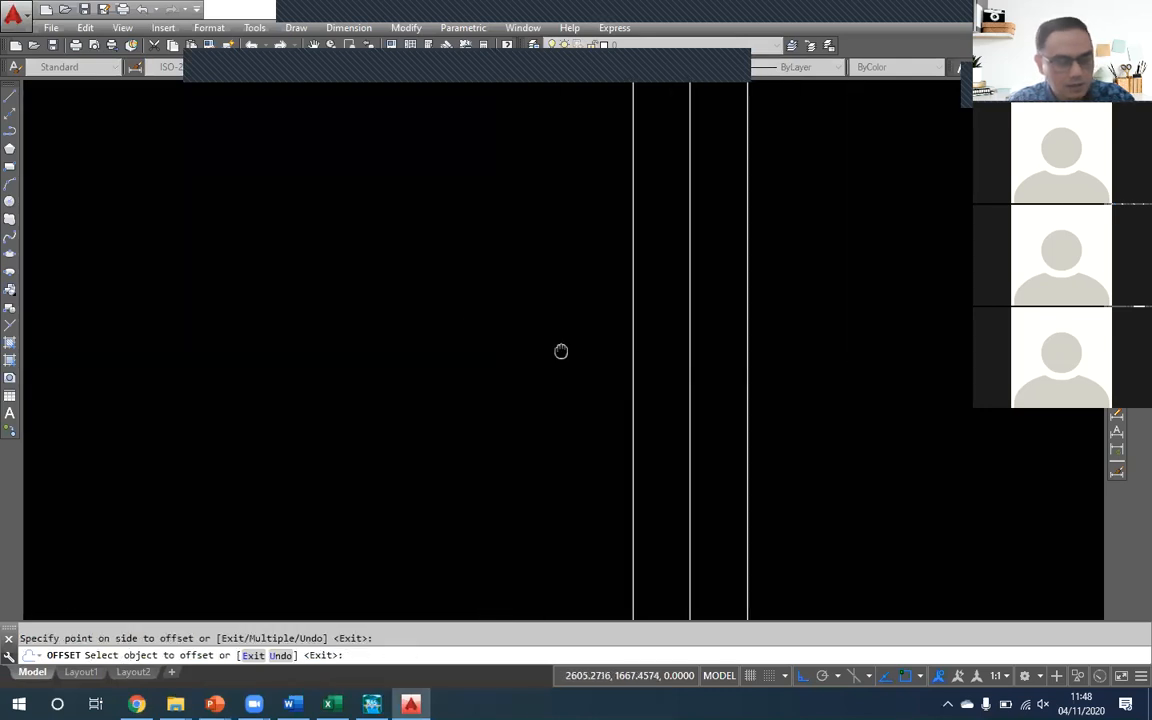
scroll(414, 360, "down", 2)
key("Return")
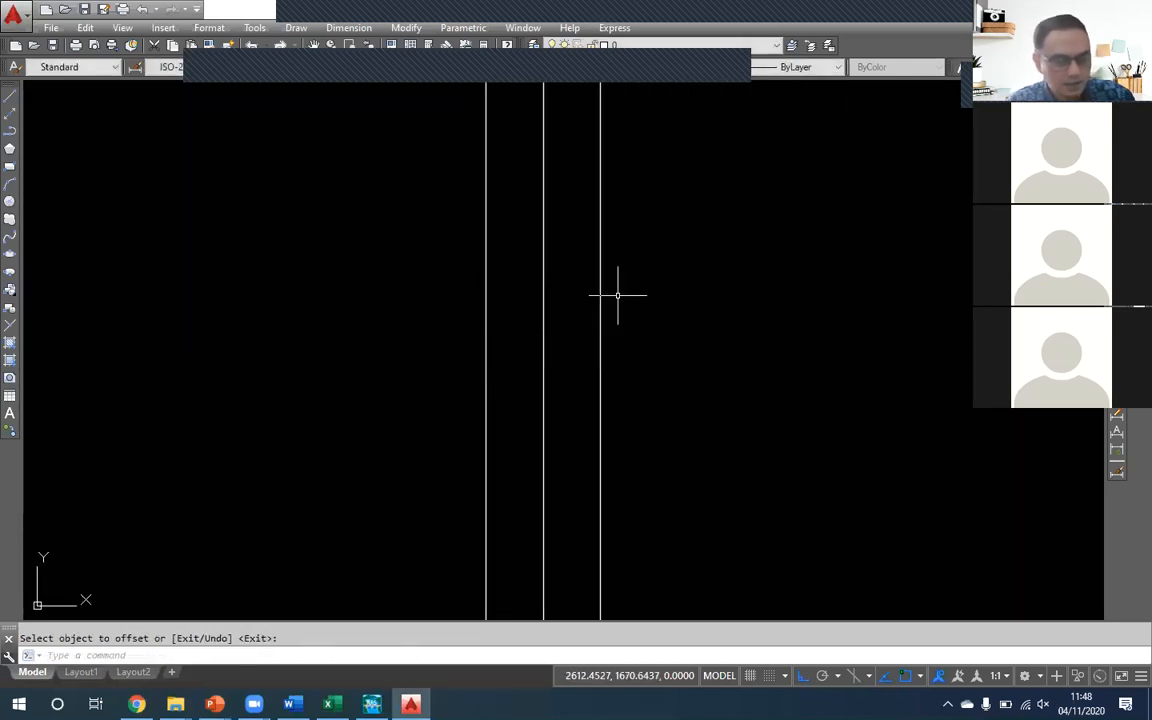
- Draw a horizontal polyline crossing all three vertical lines as the channel bed
type("P")
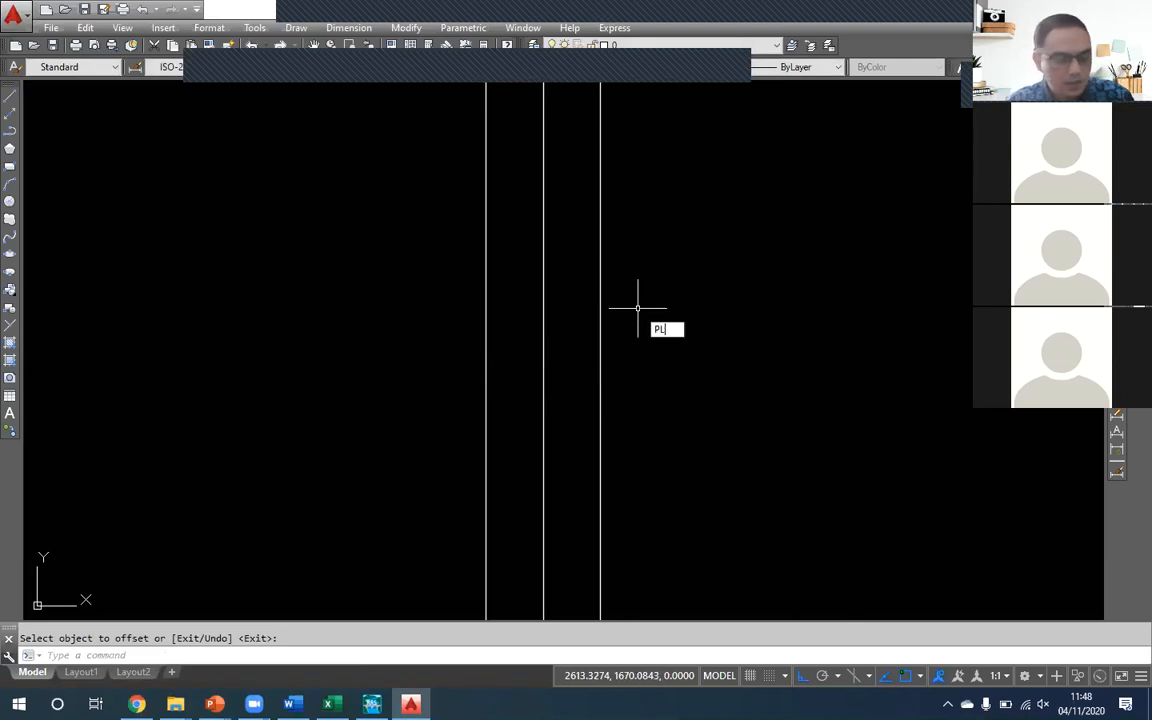
type("L")
key("Return")
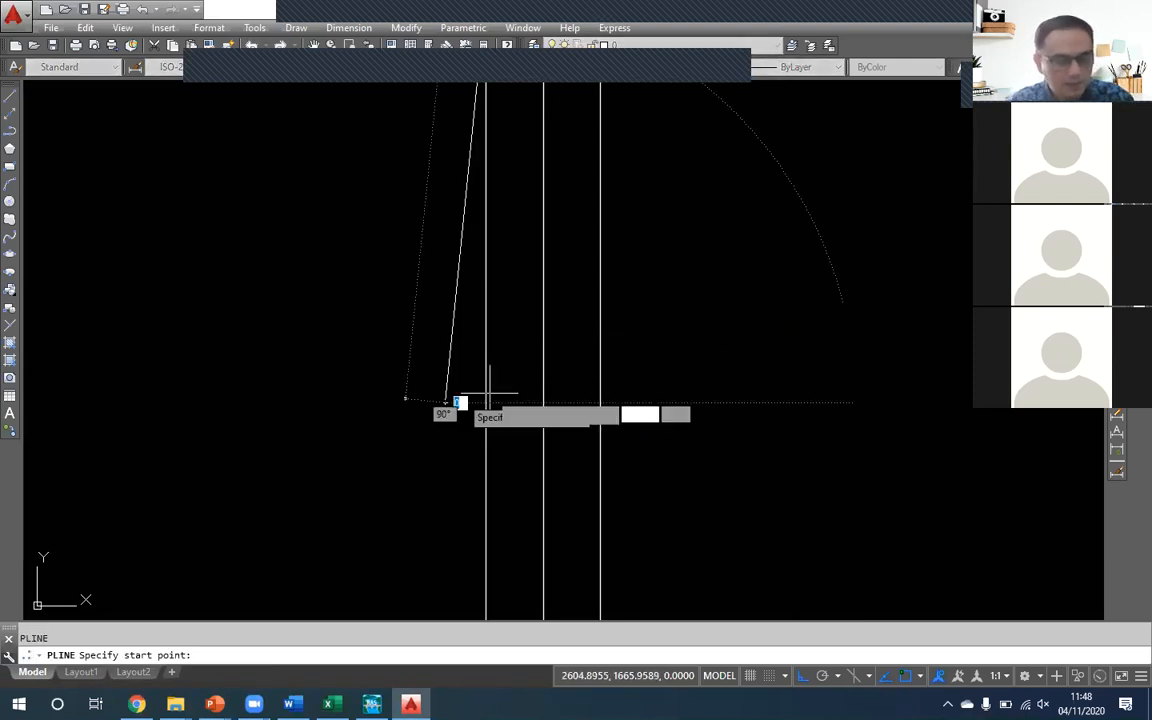
left_click(445, 402)
left_click(672, 402)
key("Return")
type("ed")
key("Return")
key("Escape")
- Trim the vertical lines below the bed line and the bed line's ends beyond the two outer verticals
type("tr")
key("Return")
key("Return")
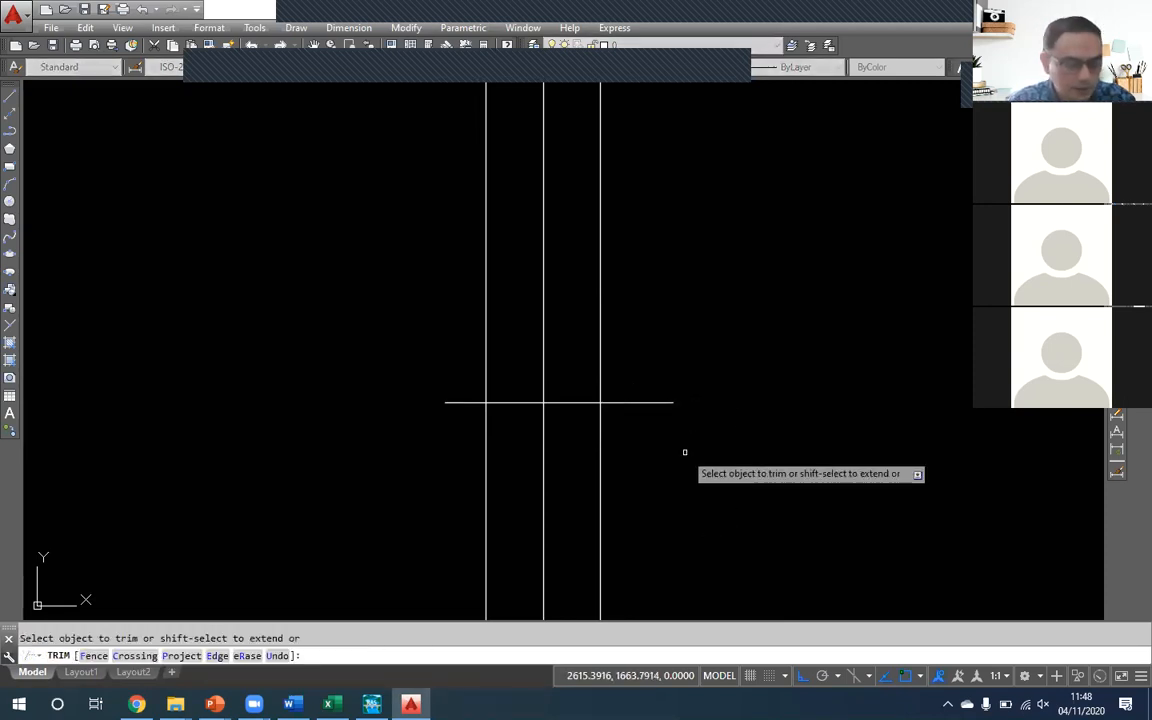
left_click(685, 452)
left_click(620, 365)
left_click(463, 423)
left_click(455, 384)
left_click(656, 483)
left_click(321, 458)
key("Return")
scroll(522, 380, "up", 2)
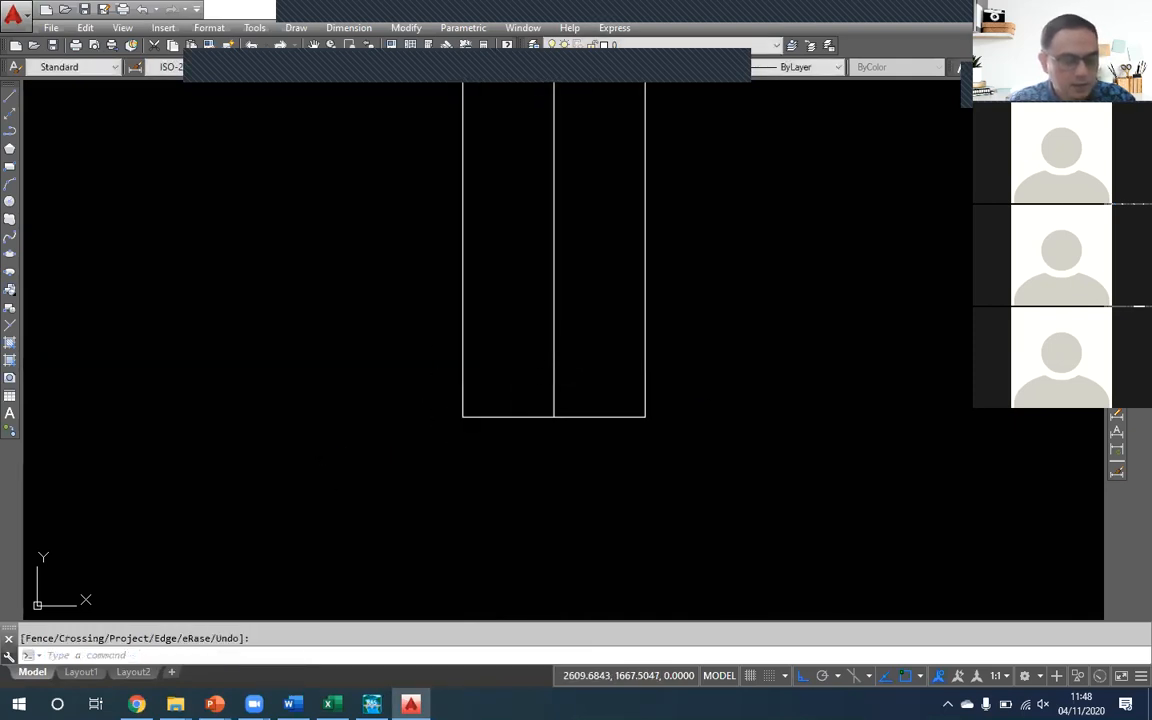
left_click(572, 358)
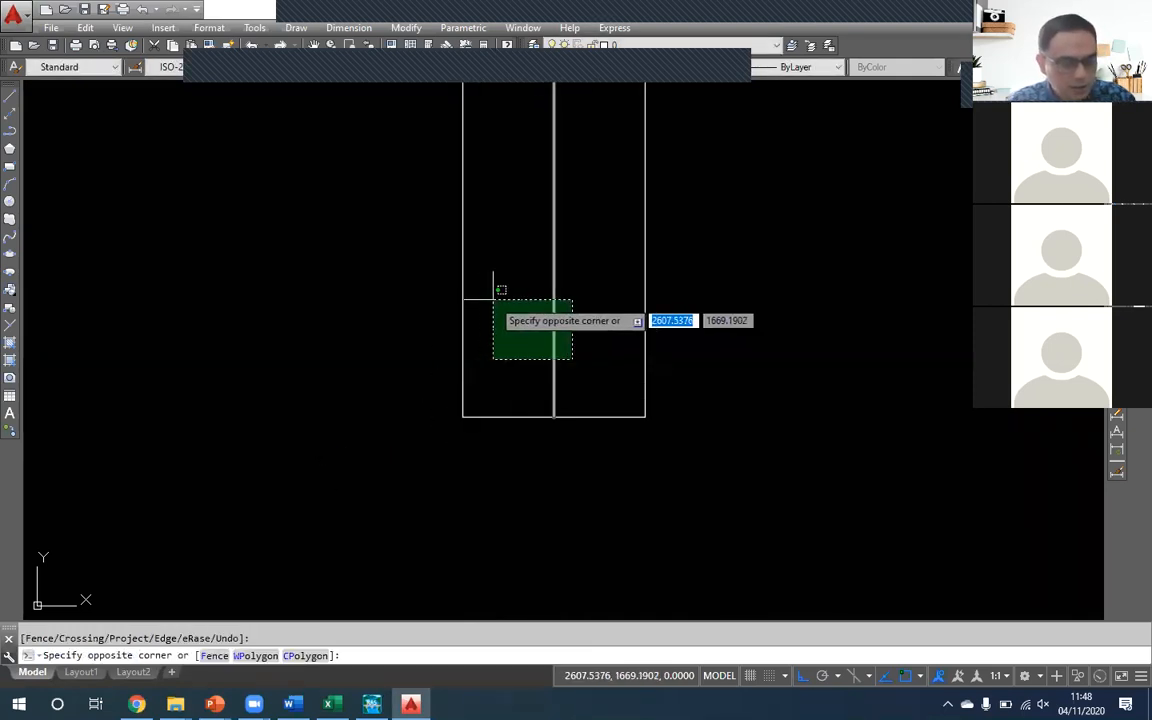
left_click(493, 299)
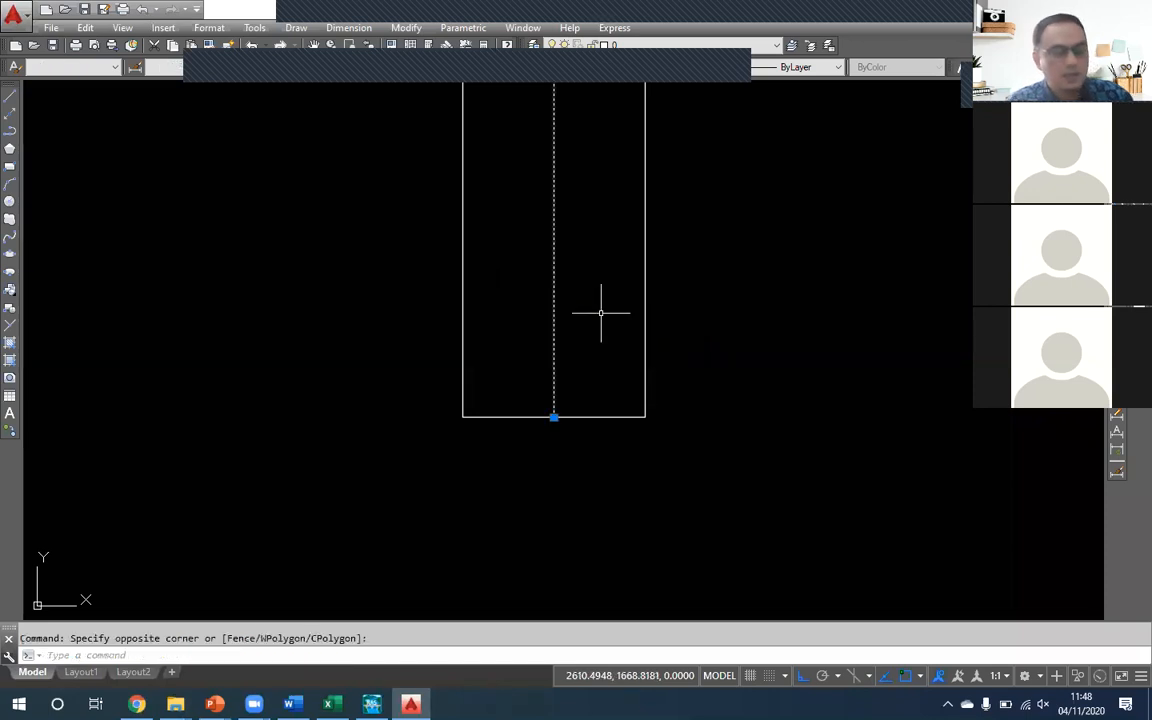
key("Escape")
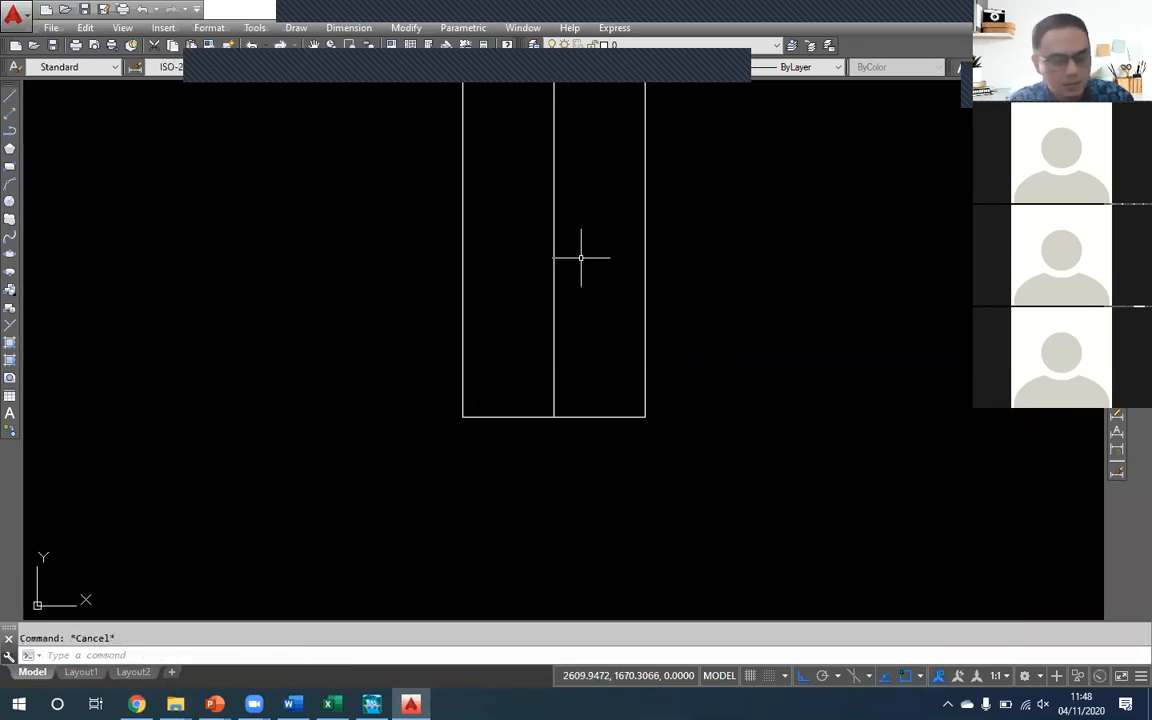
- Place a linear dimension across the full width of the channel bed line, below the cross-section
left_click_drag(584, 278, 606, 339)
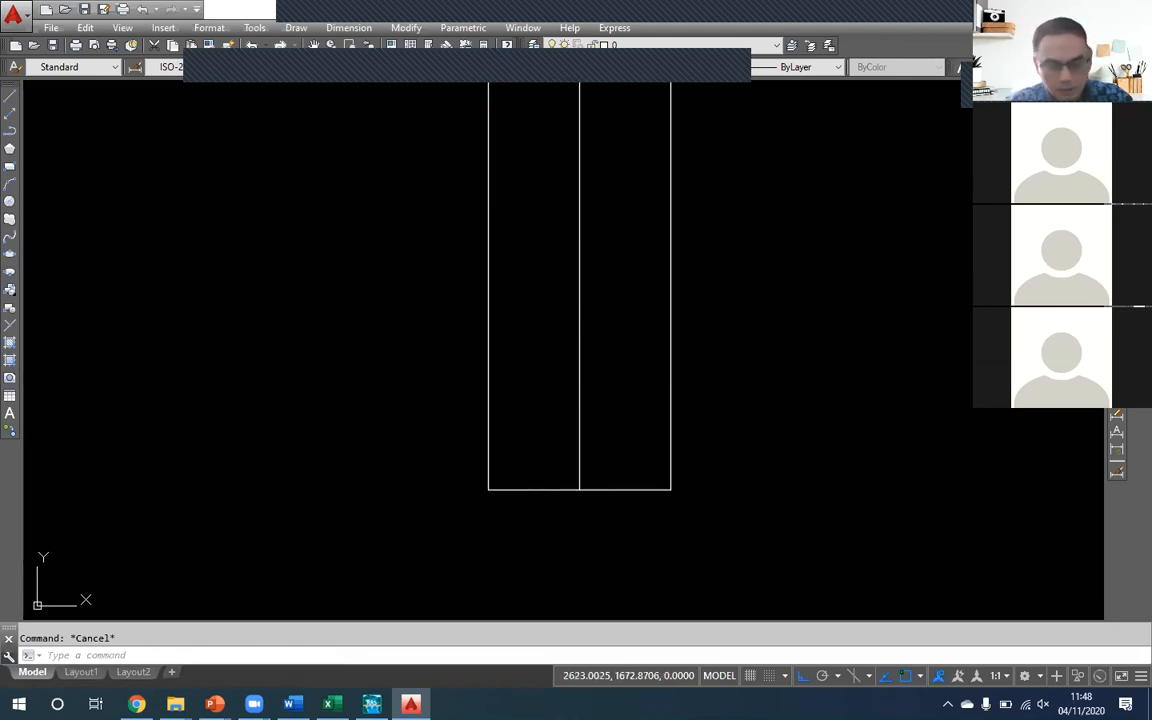
left_click(1117, 94)
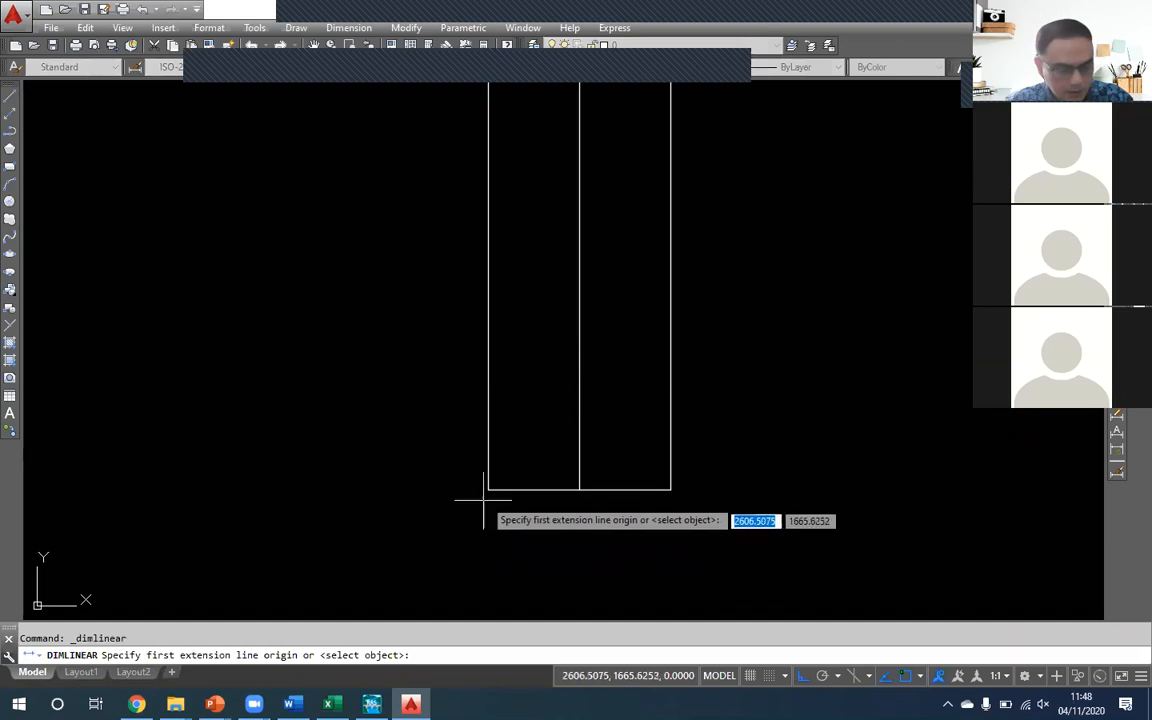
left_click(488, 490)
left_click(670, 490)
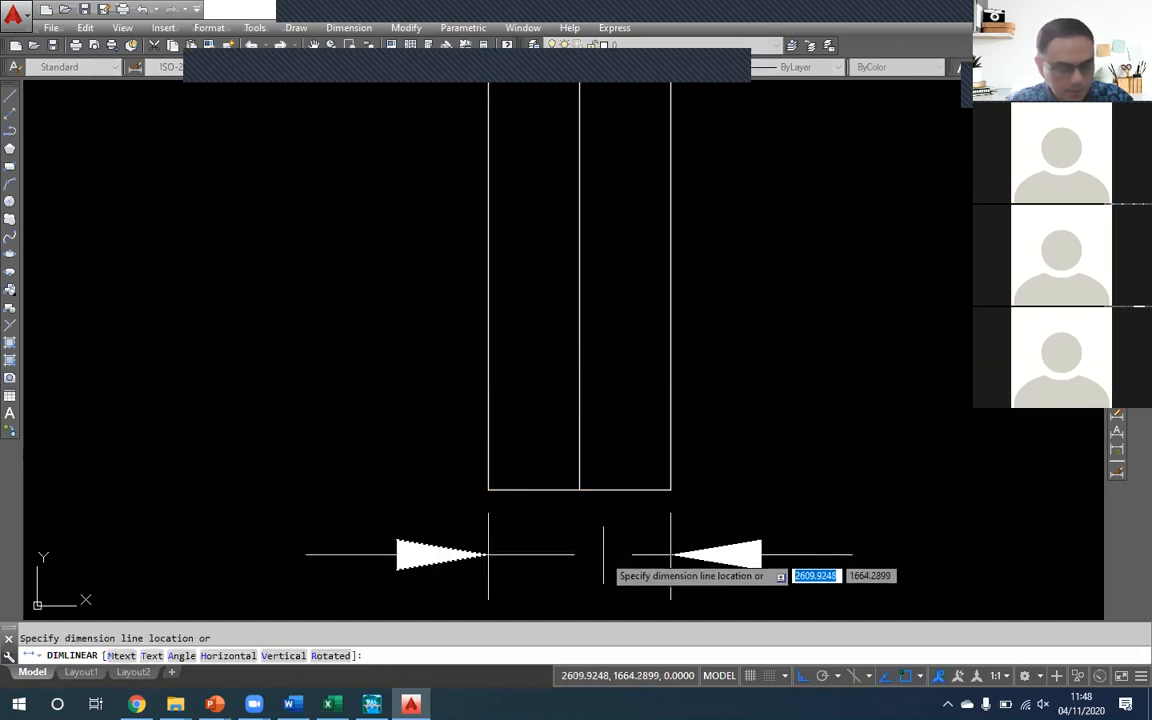
scroll(581, 490, "down", 2)
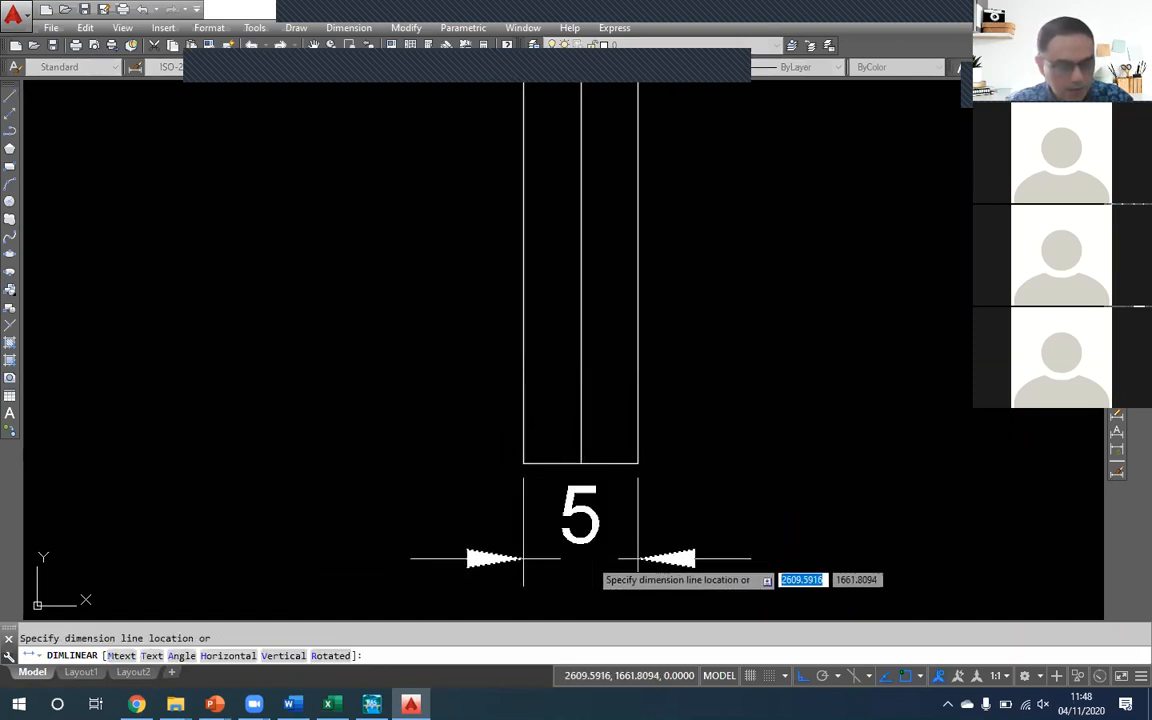
left_click(590, 560)
scroll(590, 558, "up", 2)
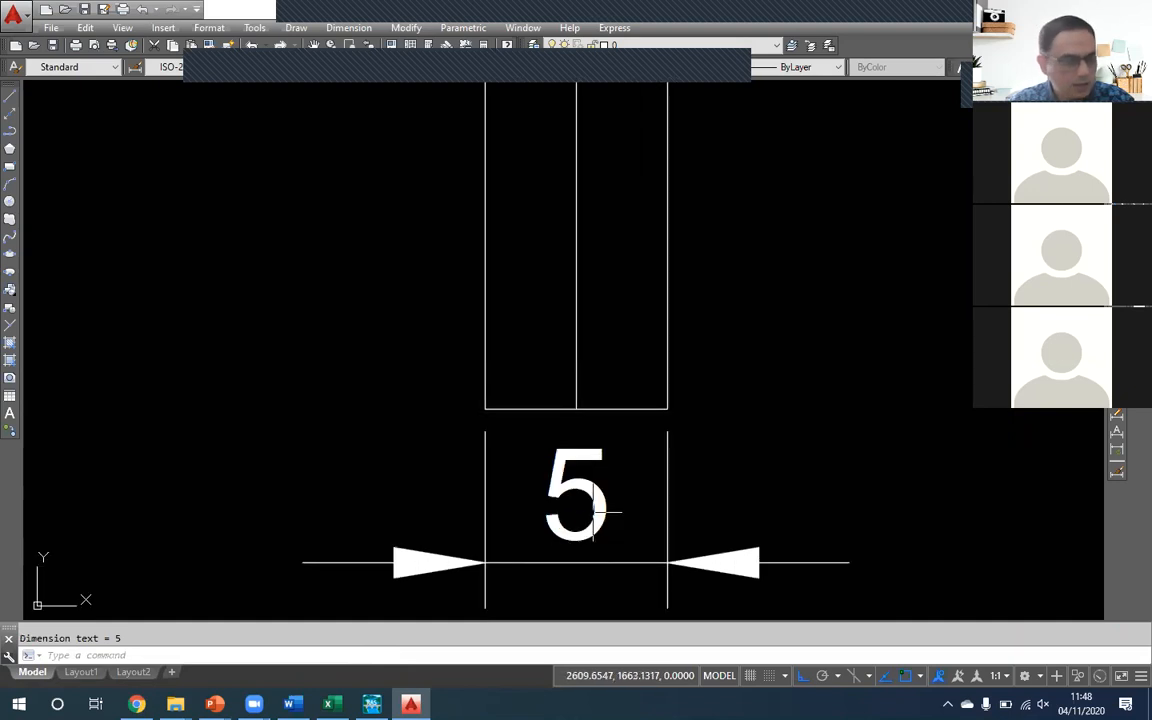
- Set the text height of the ISO-25 dimension style to 0.5
left_click(591, 452)
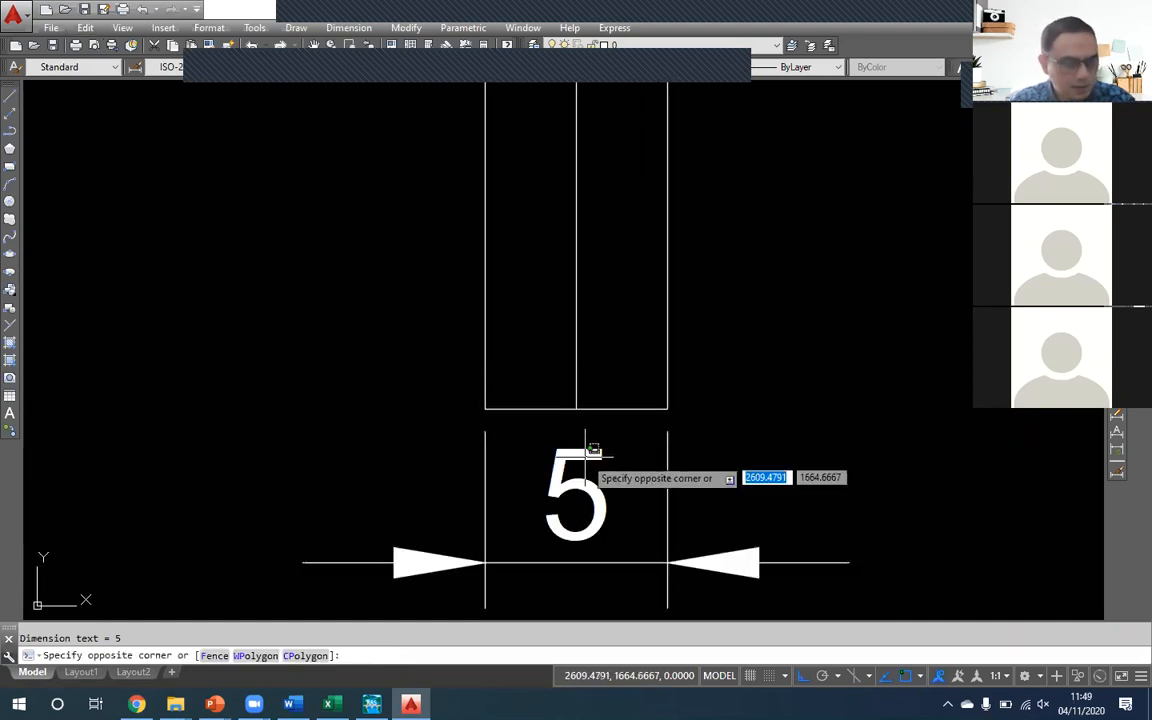
left_click(431, 551)
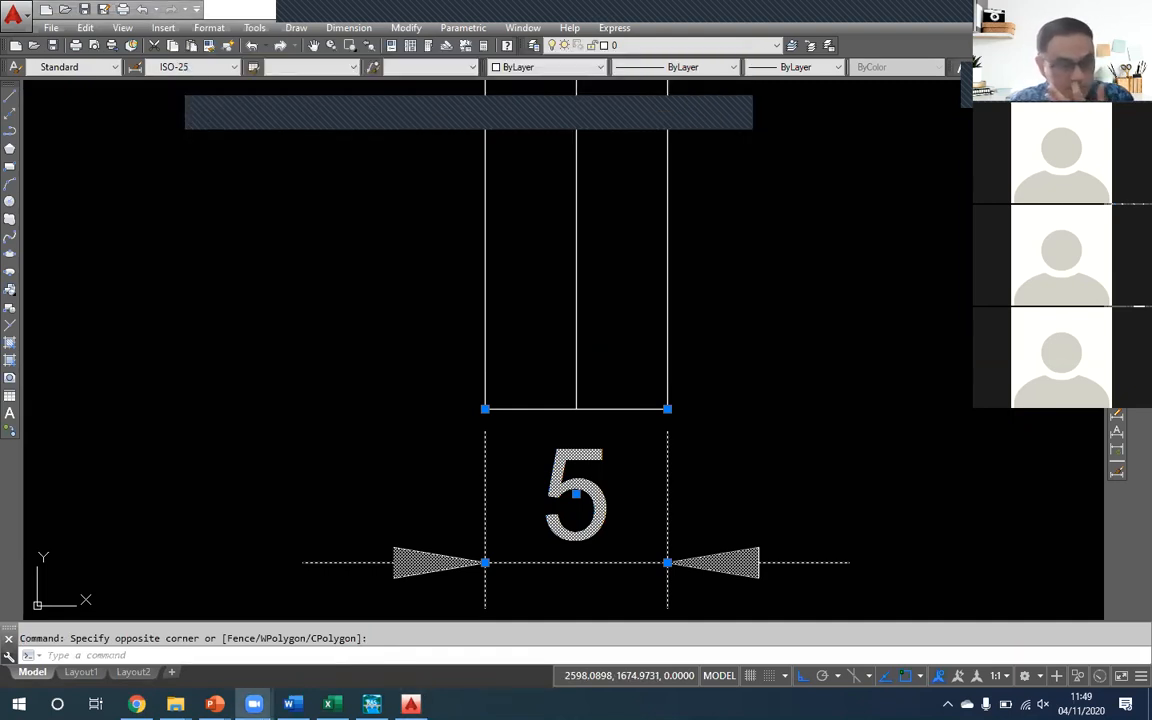
left_click(133, 67)
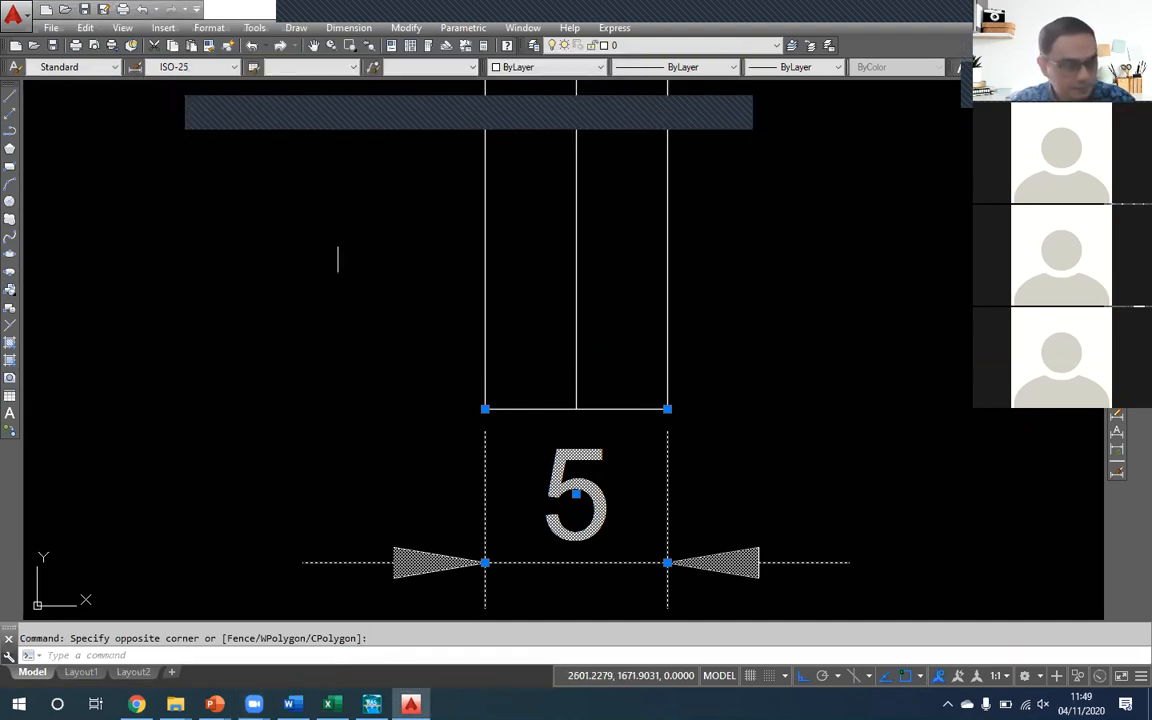
left_click(133, 67)
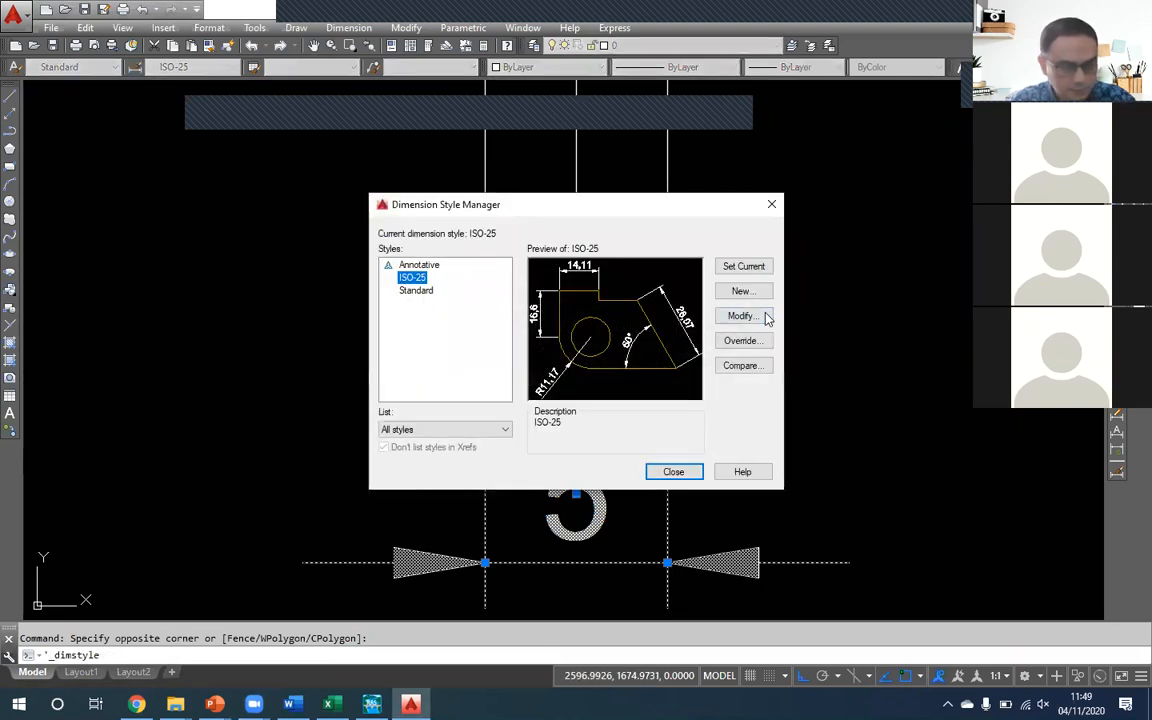
left_click(741, 316)
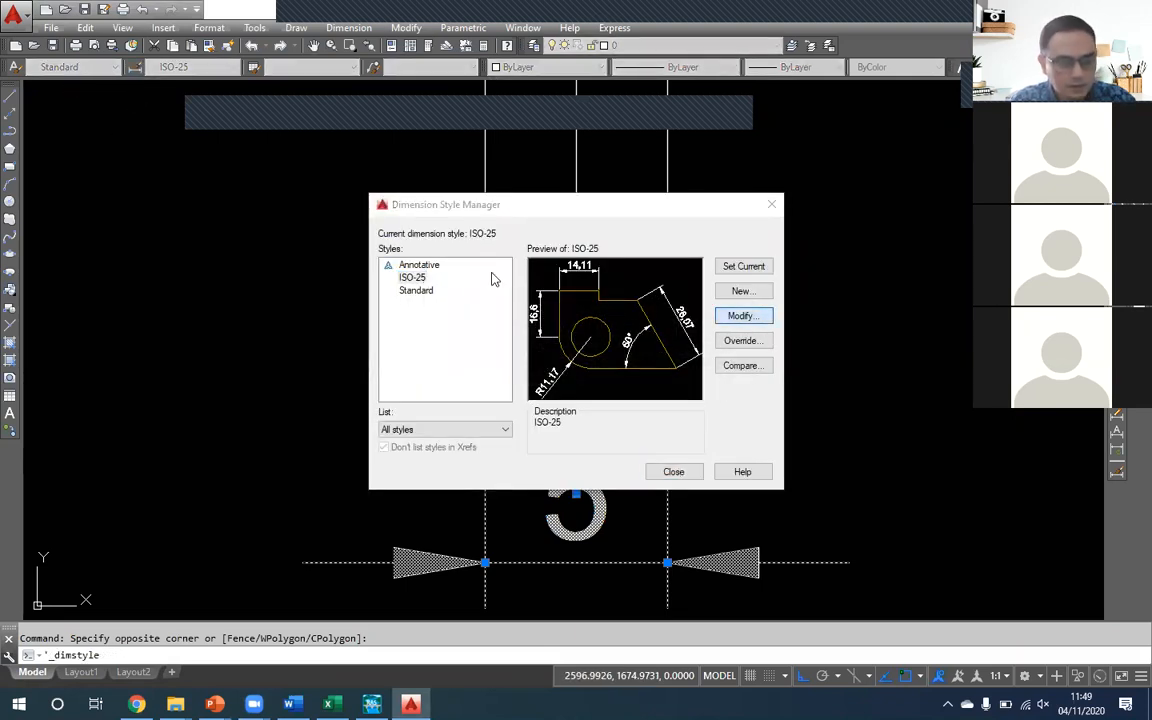
left_click_drag(514, 278, 467, 276)
type("0.25")
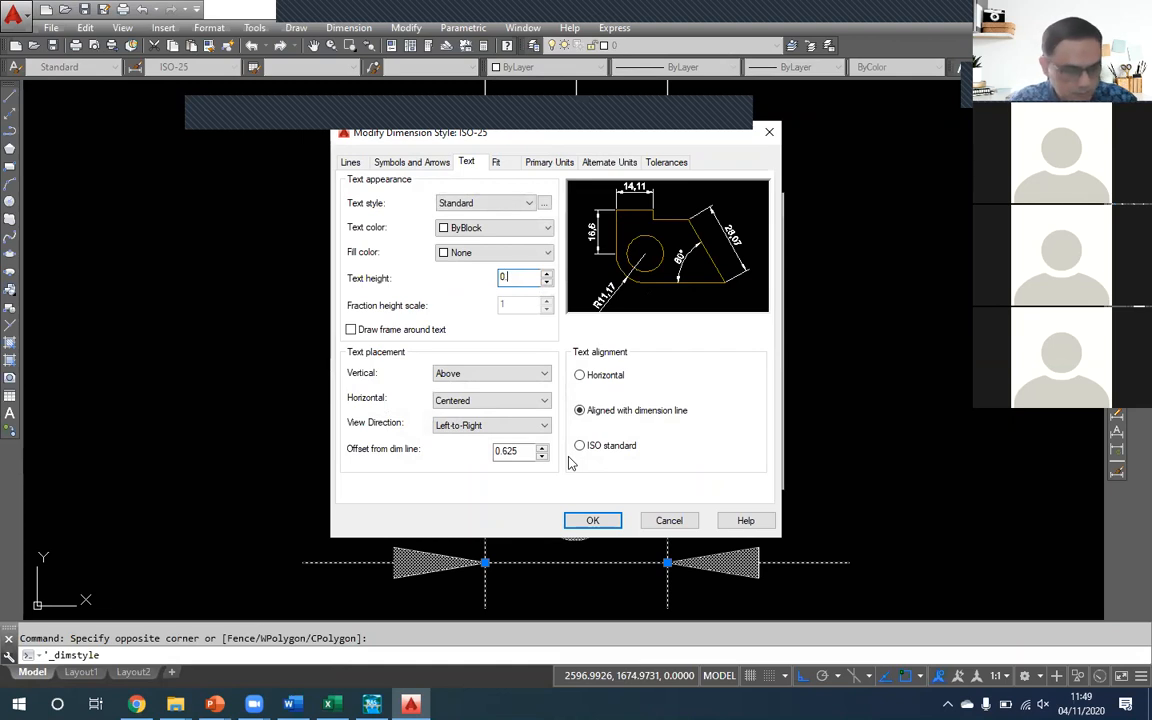
left_click(592, 519)
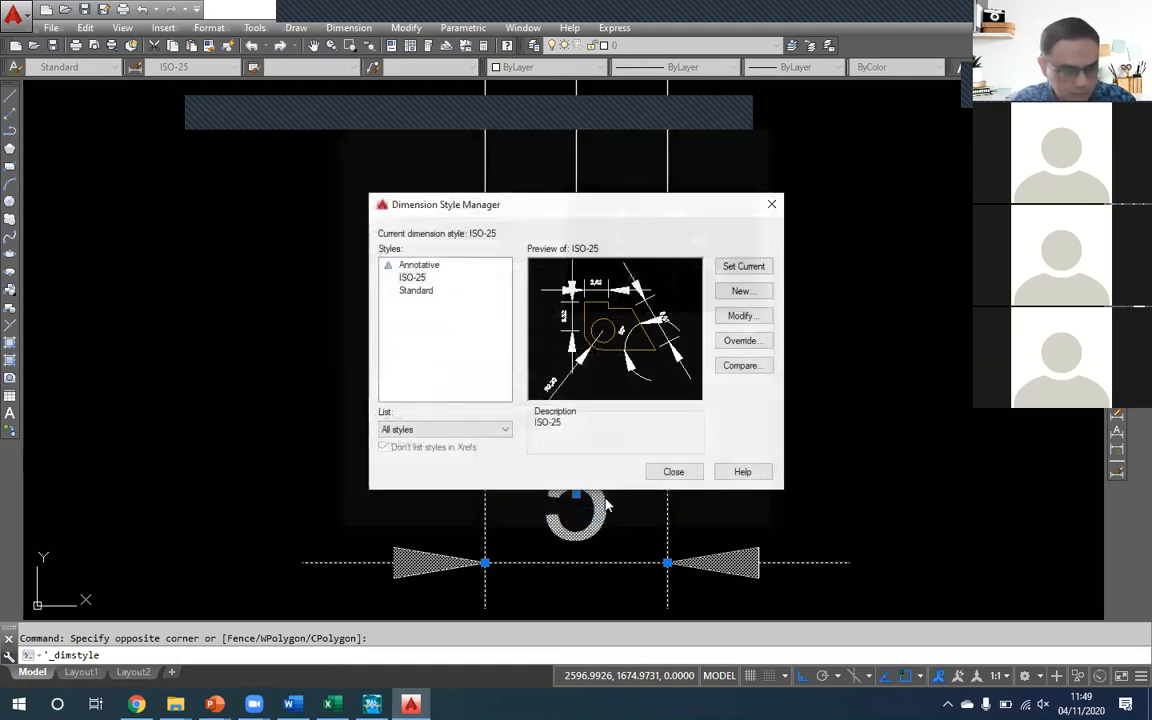
left_click(673, 471)
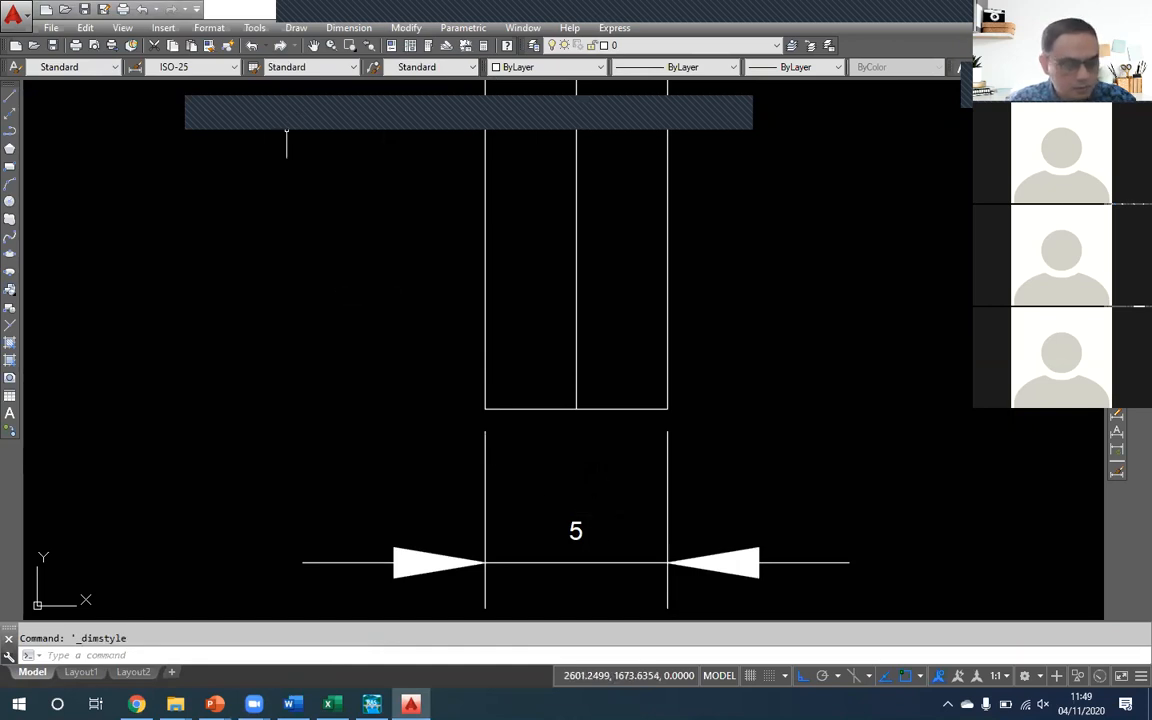
- Try a round-off of 0.001 in the ISO-25 style's primary units, restore it to 0, and check the linear precision options
left_click(137, 68)
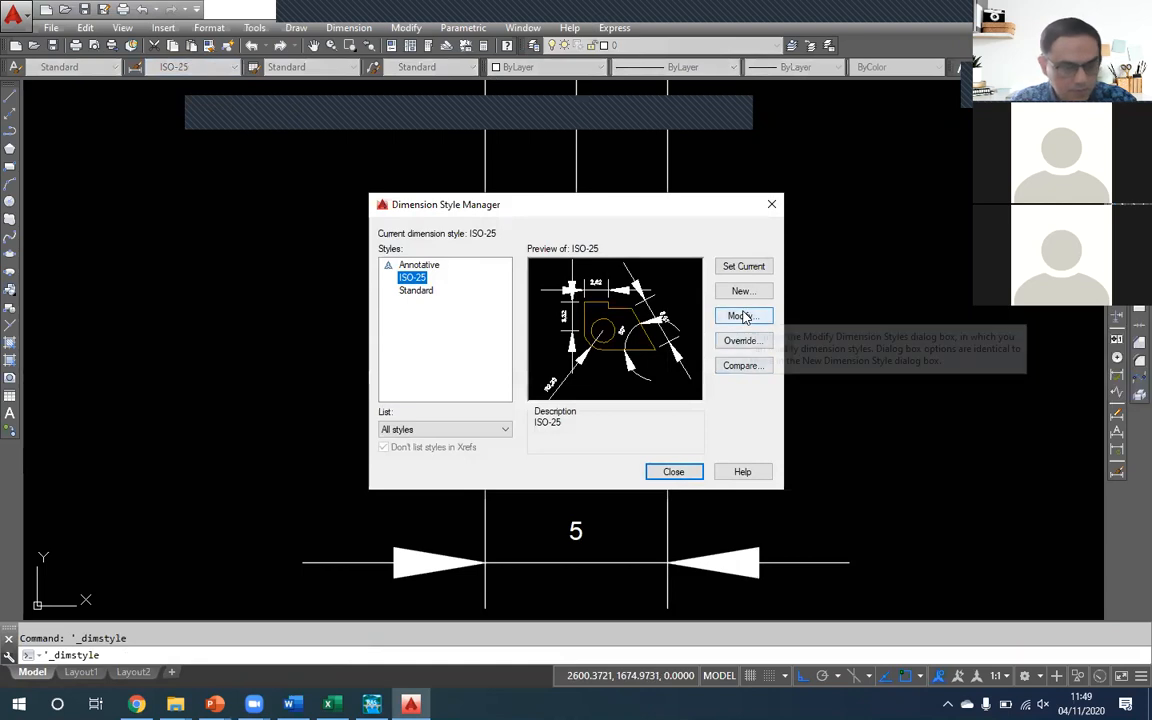
left_click(740, 316)
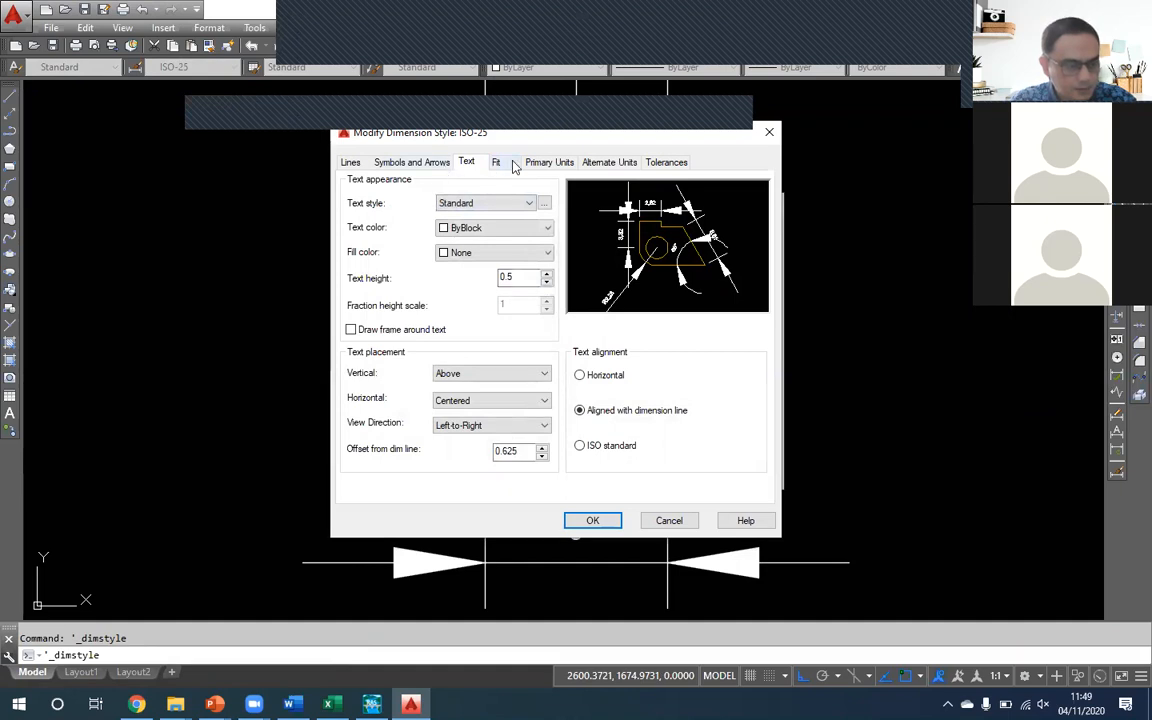
left_click(549, 162)
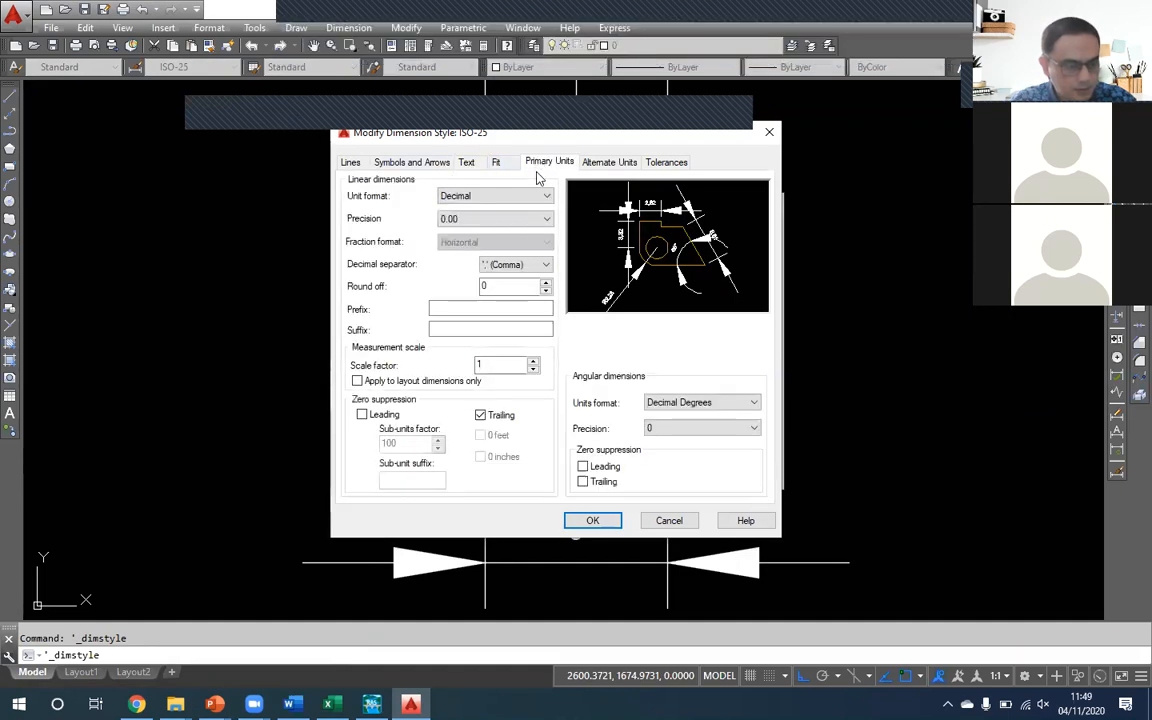
left_click(546, 284)
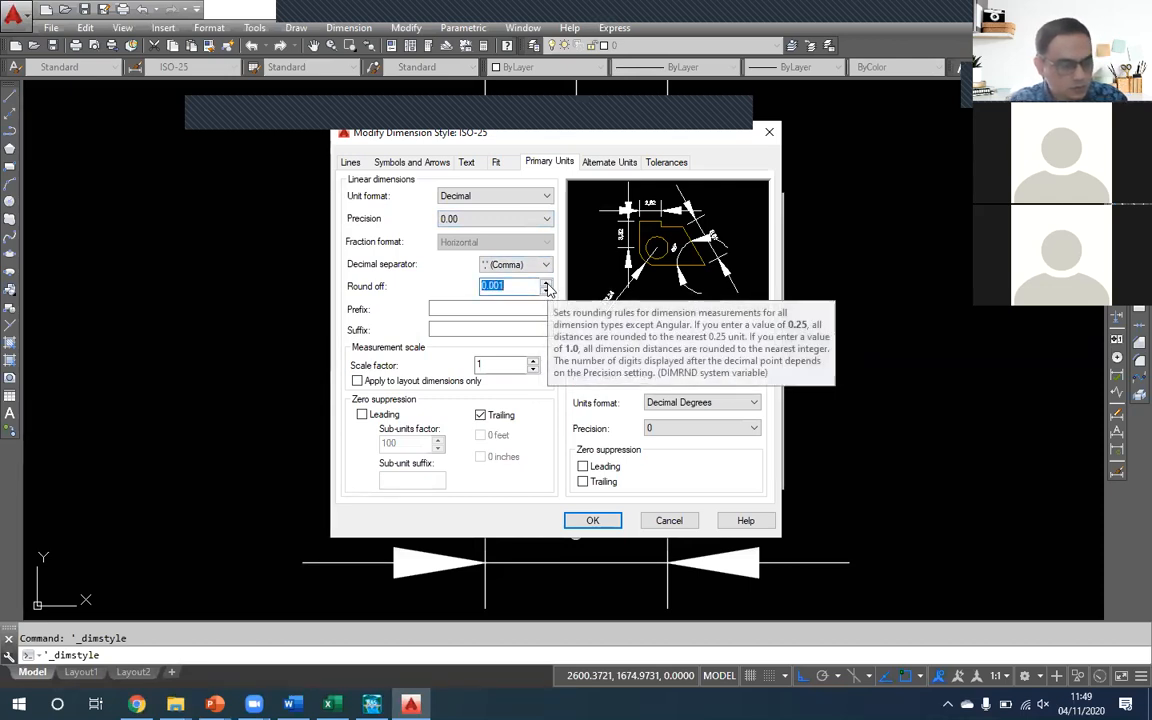
left_click(546, 291)
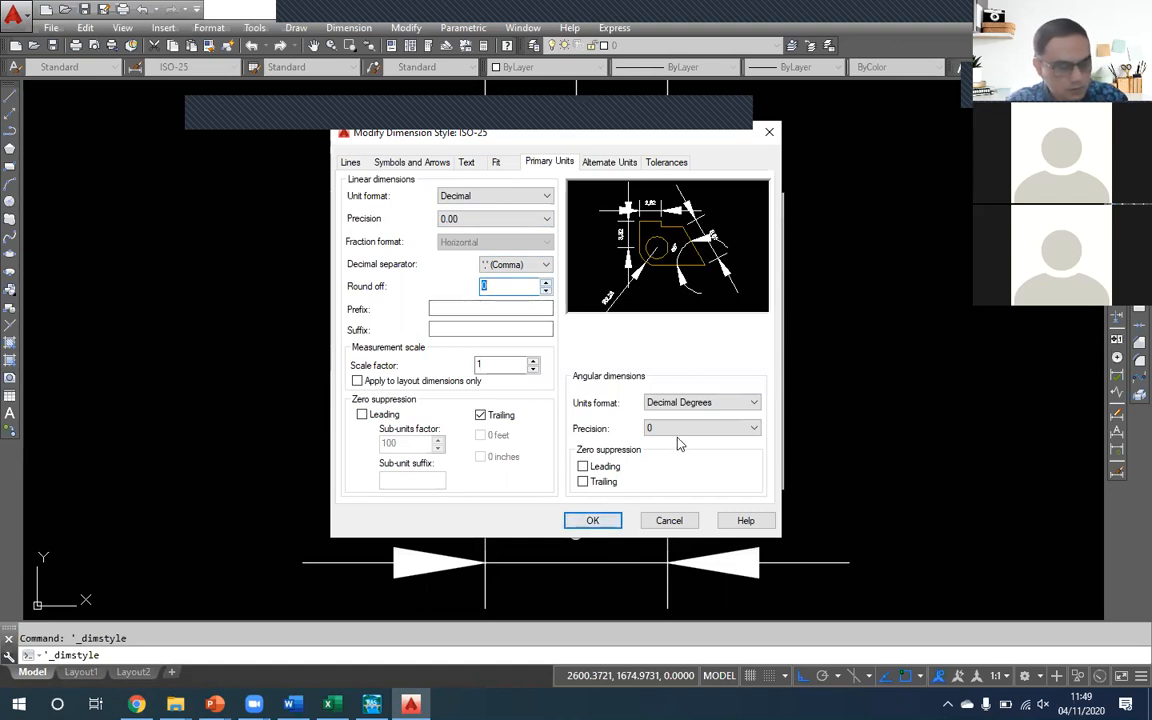
left_click(491, 225)
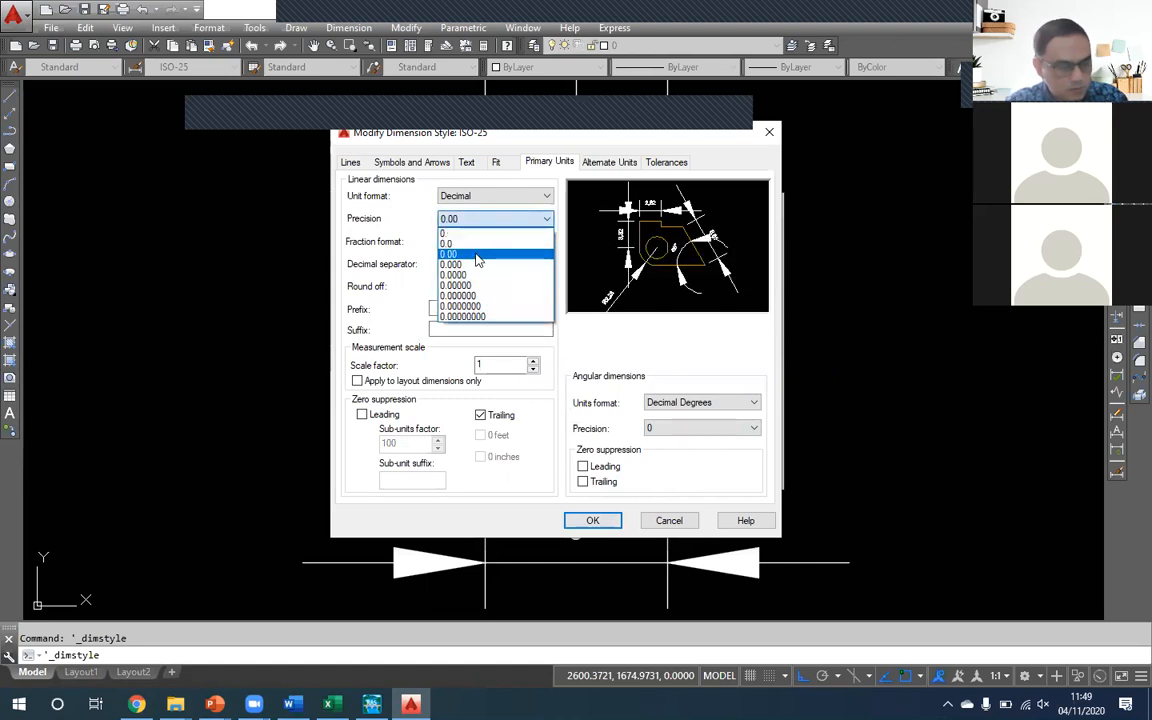
left_click(432, 236)
left_click(593, 521)
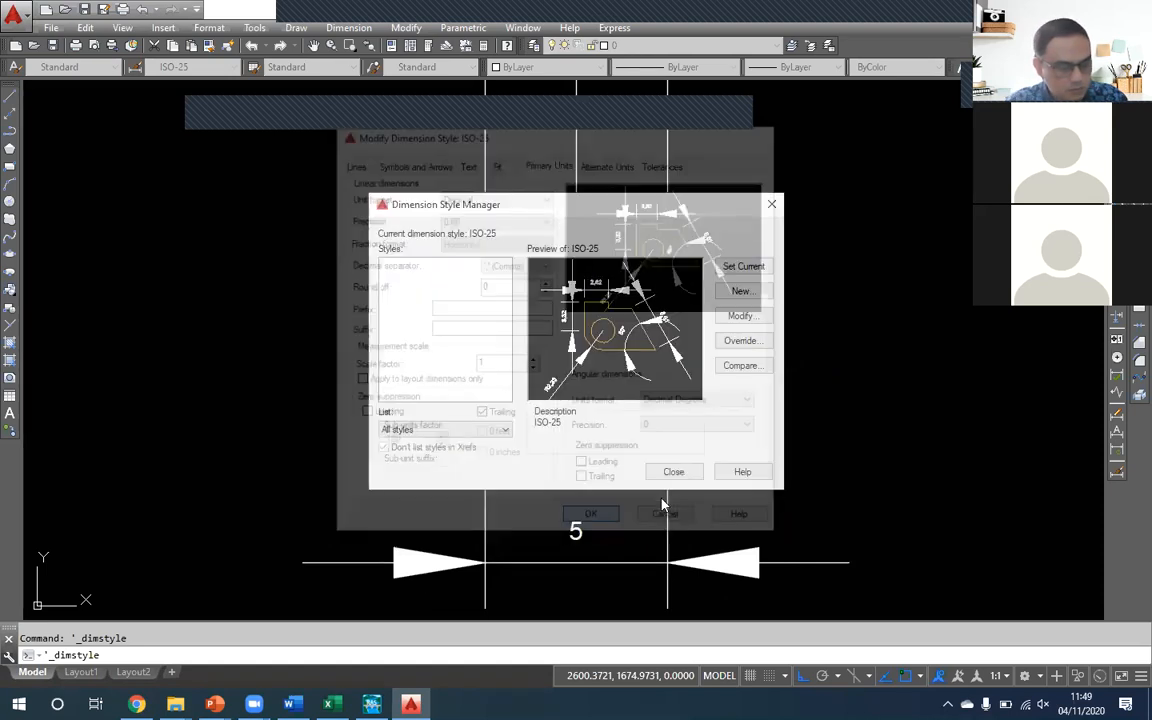
left_click(673, 472)
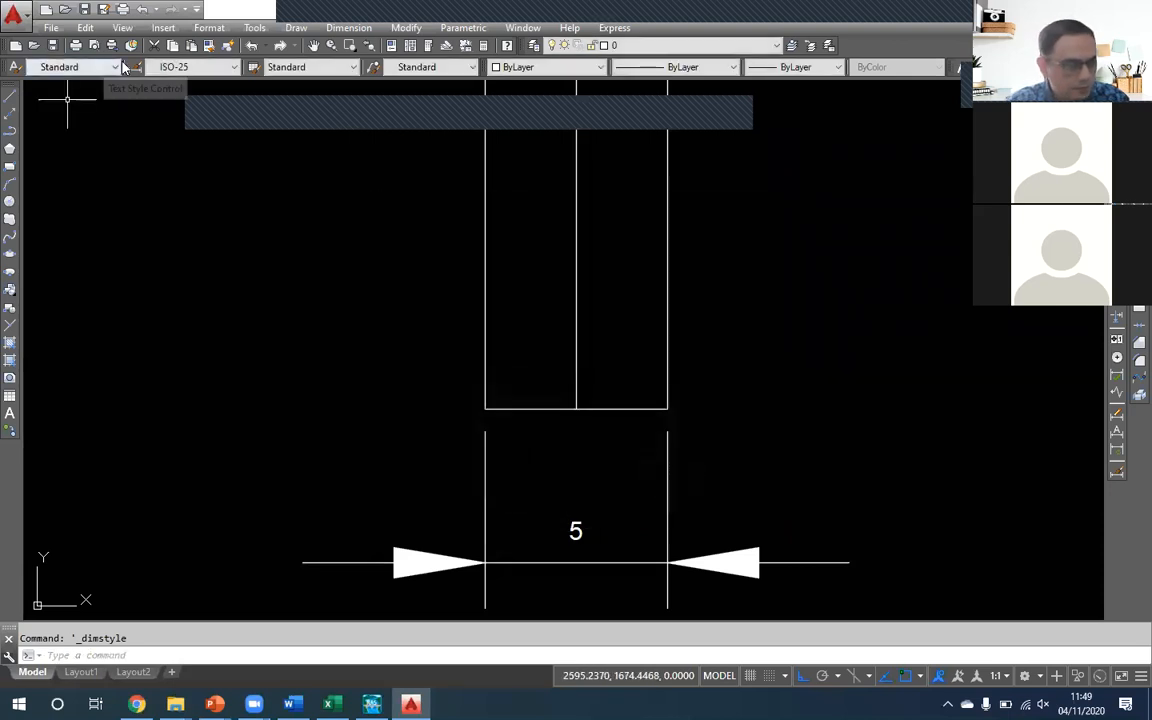
- Make Standard the current dimension style and apply it to the bed width dimension
left_click(230, 67)
left_click(210, 113)
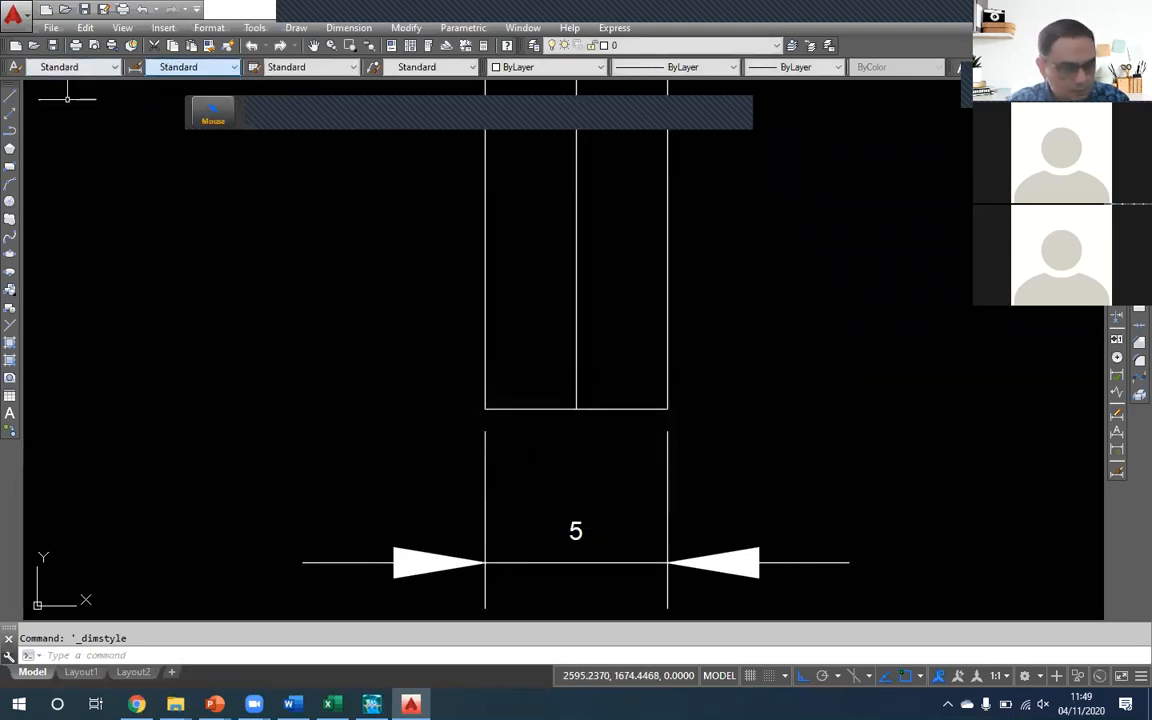
left_click(728, 527)
left_click(375, 419)
left_click(228, 67)
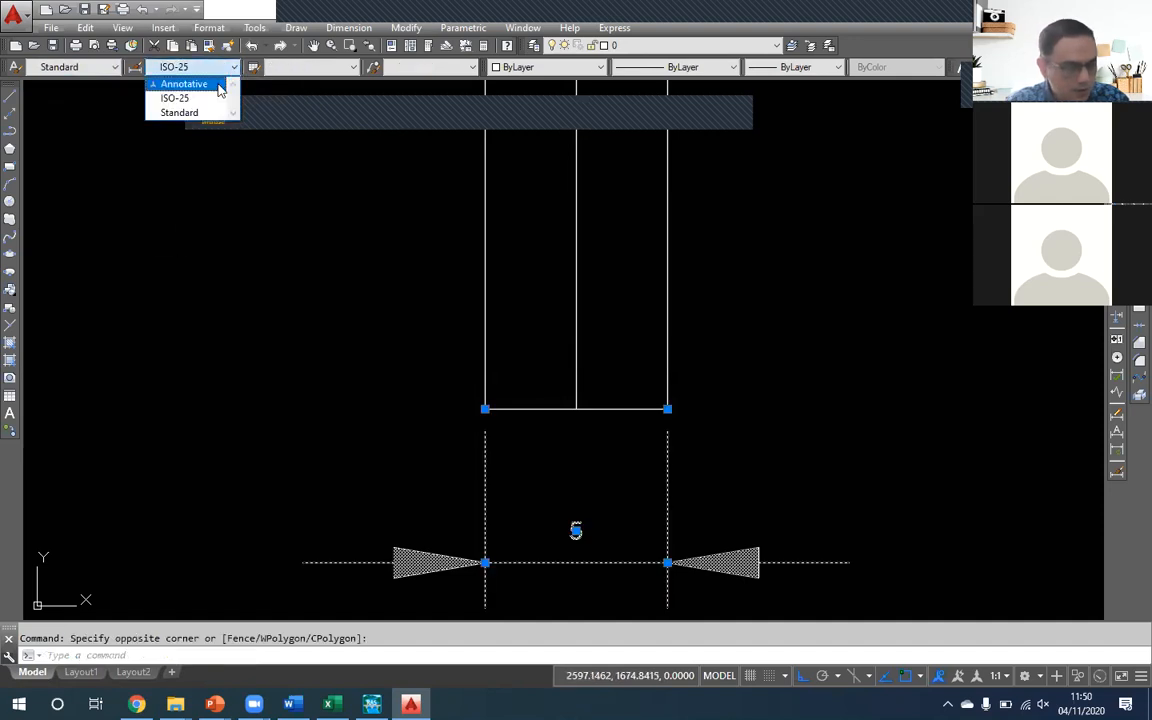
left_click(206, 113)
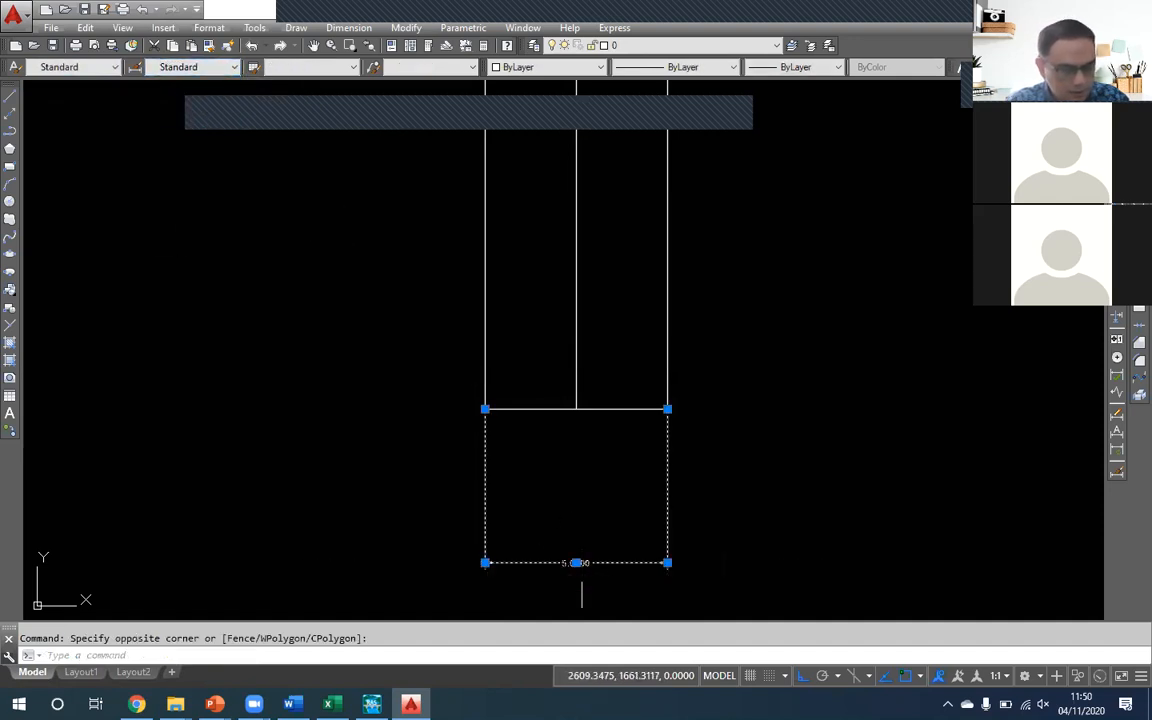
scroll(583, 582, "up", 2)
key("Escape")
scroll(640, 520, "down", 2)
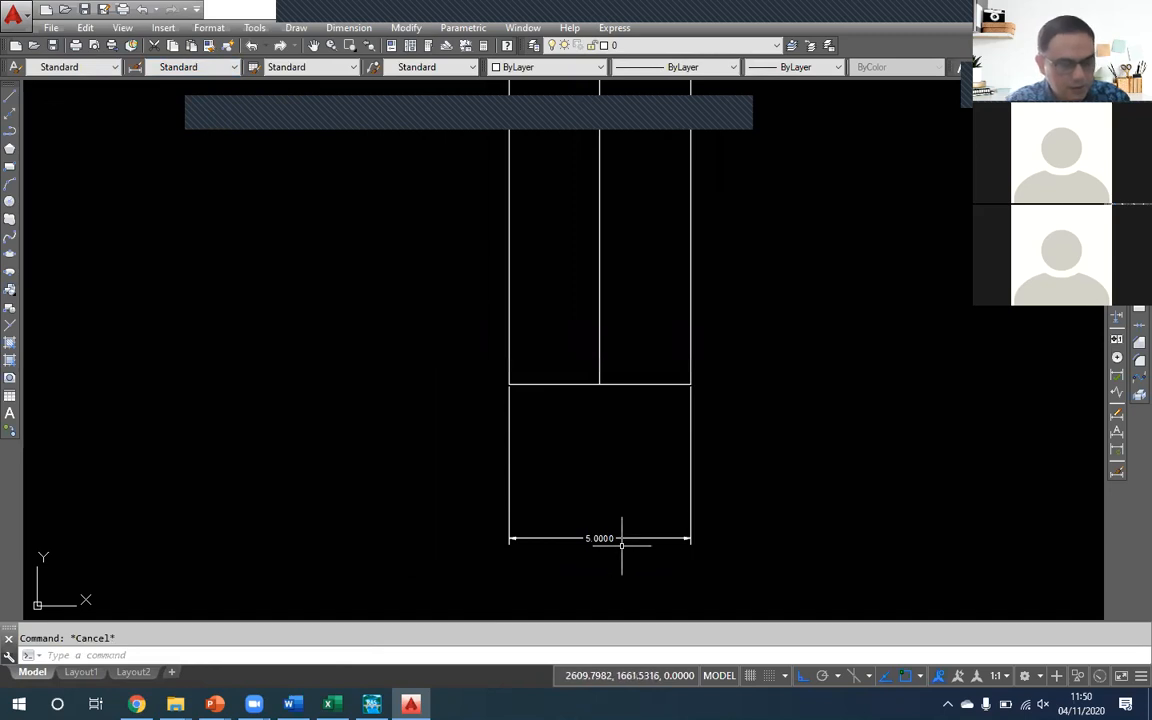
- Offset the channel bed line upward by 5
scroll(620, 532, "up", 2)
left_click_drag(609, 424, 591, 490)
scroll(597, 489, "down", 2)
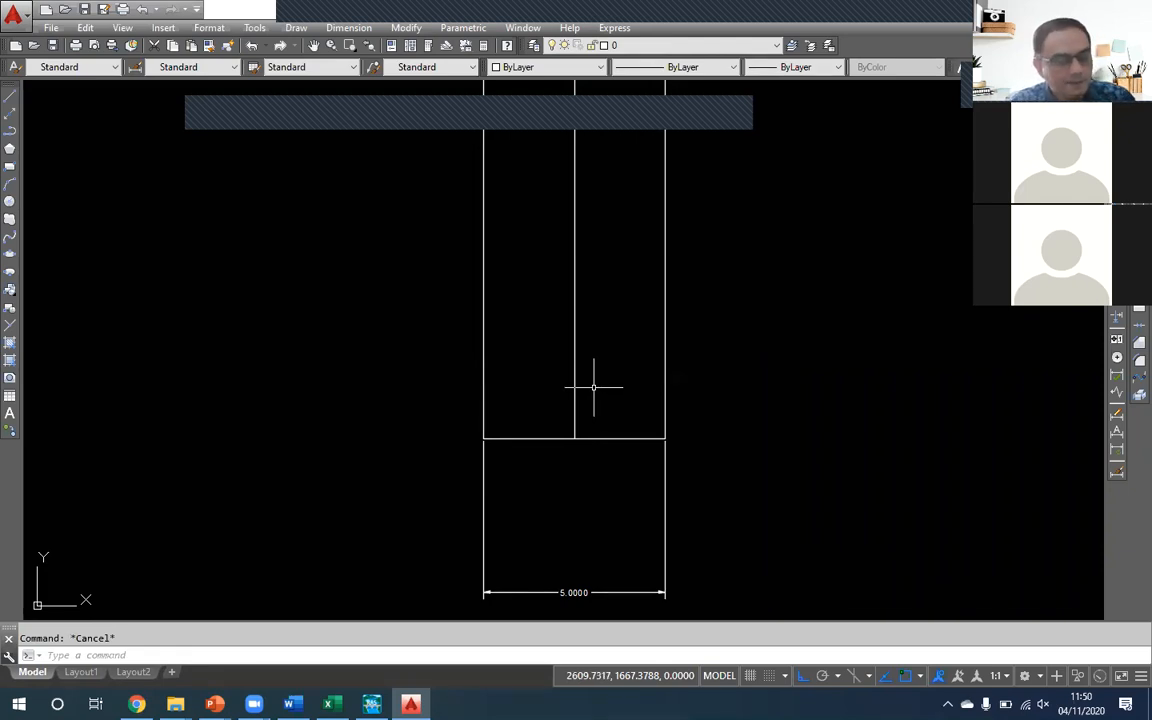
left_click(607, 438)
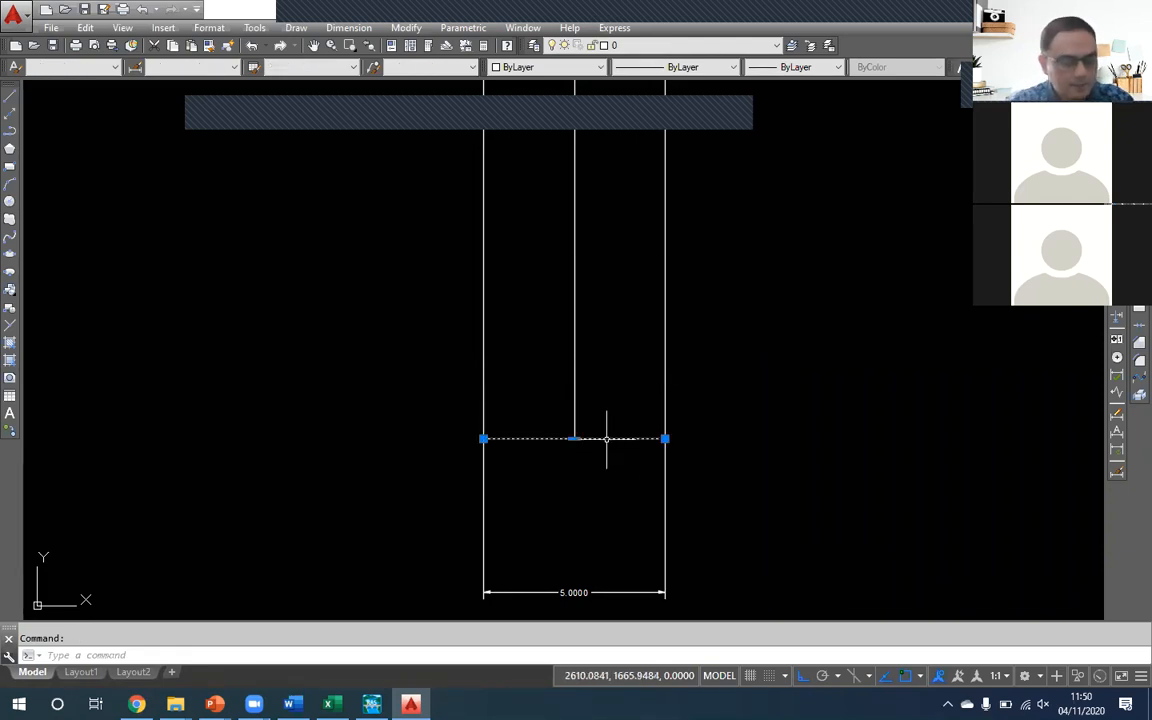
key("Escape")
type("o")
key("Return")
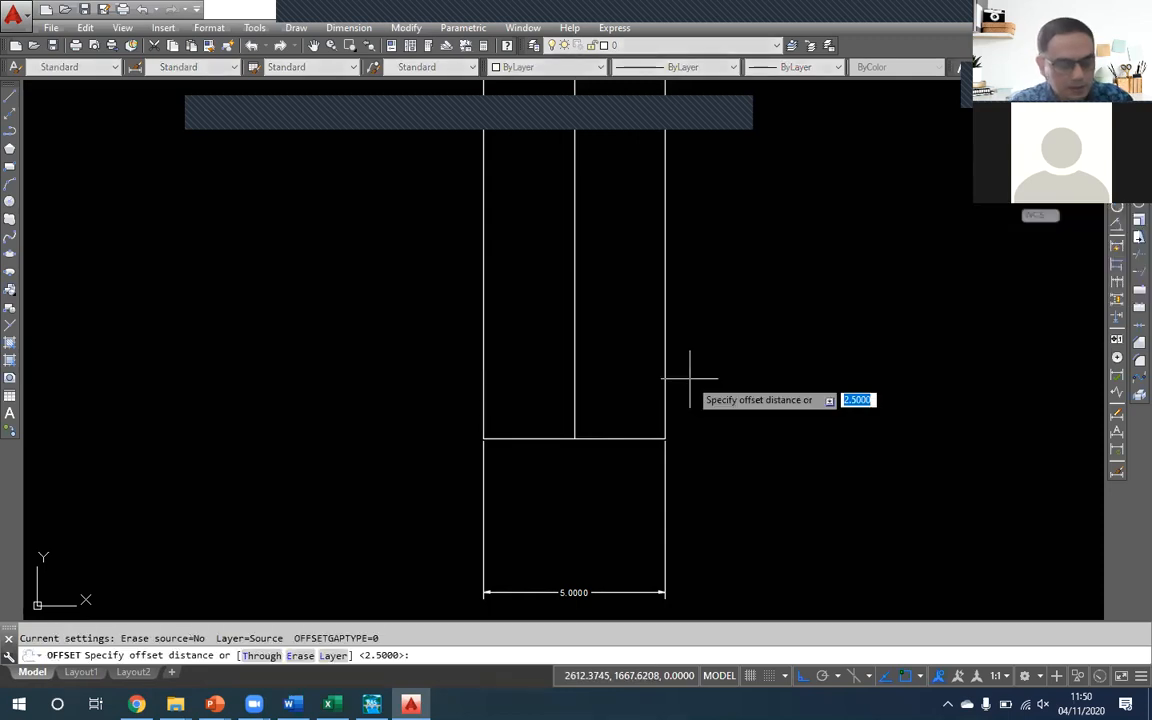
type("5")
key("Return")
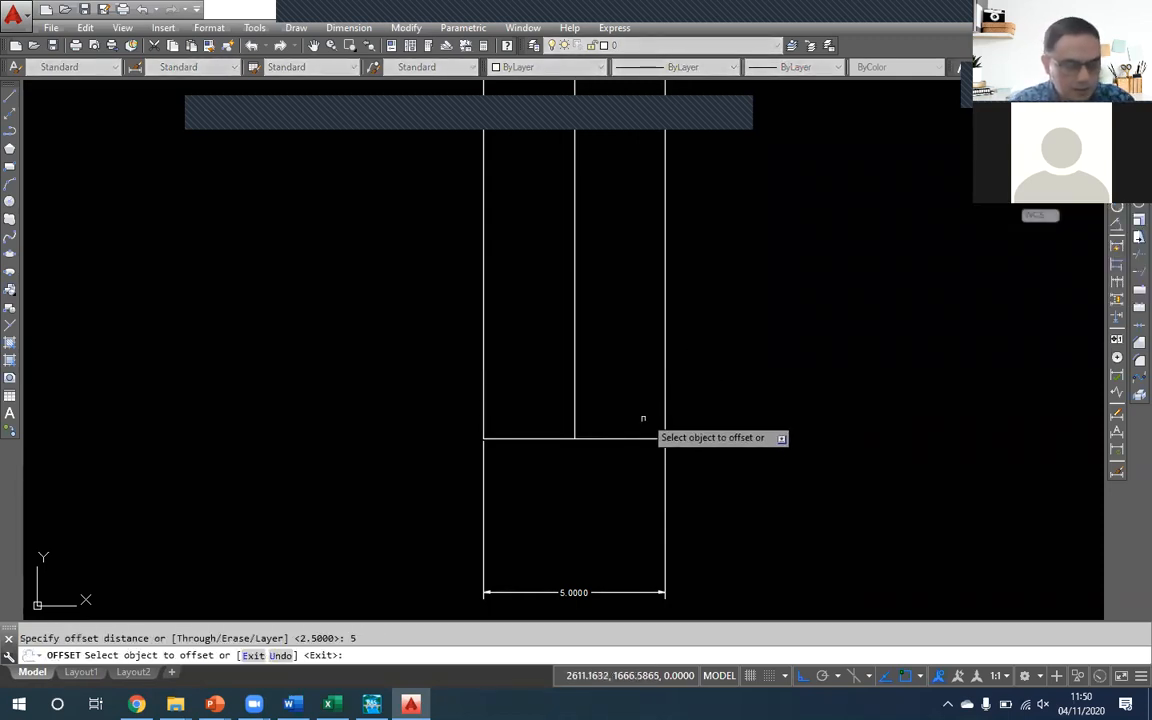
left_click(628, 438)
left_click(623, 200)
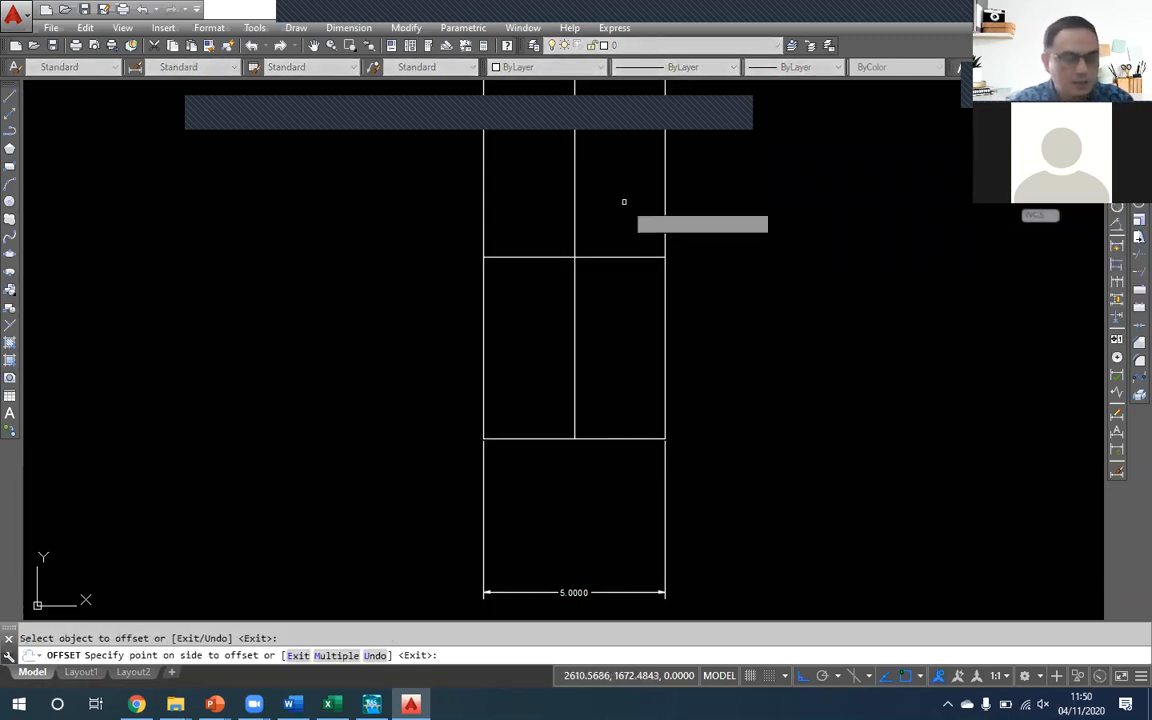
key("Return")
- Draw a diagonal polyline from the bed's right end to the left end of the horizontal line above it
type("pl")
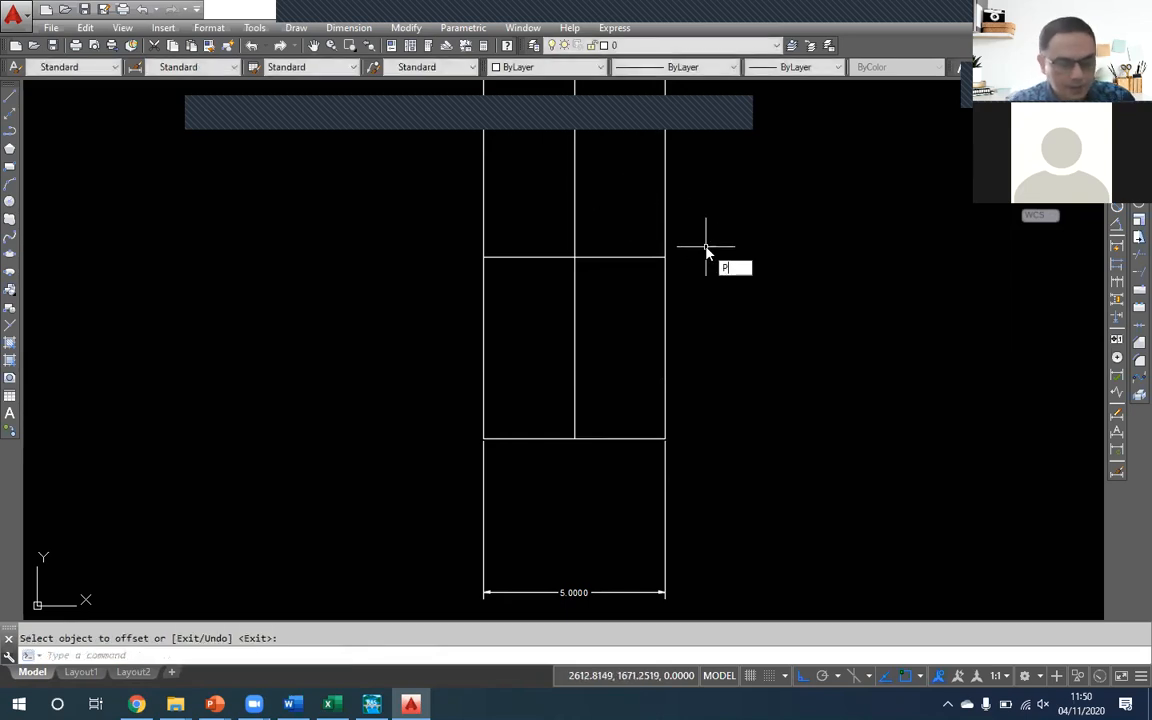
key("Return")
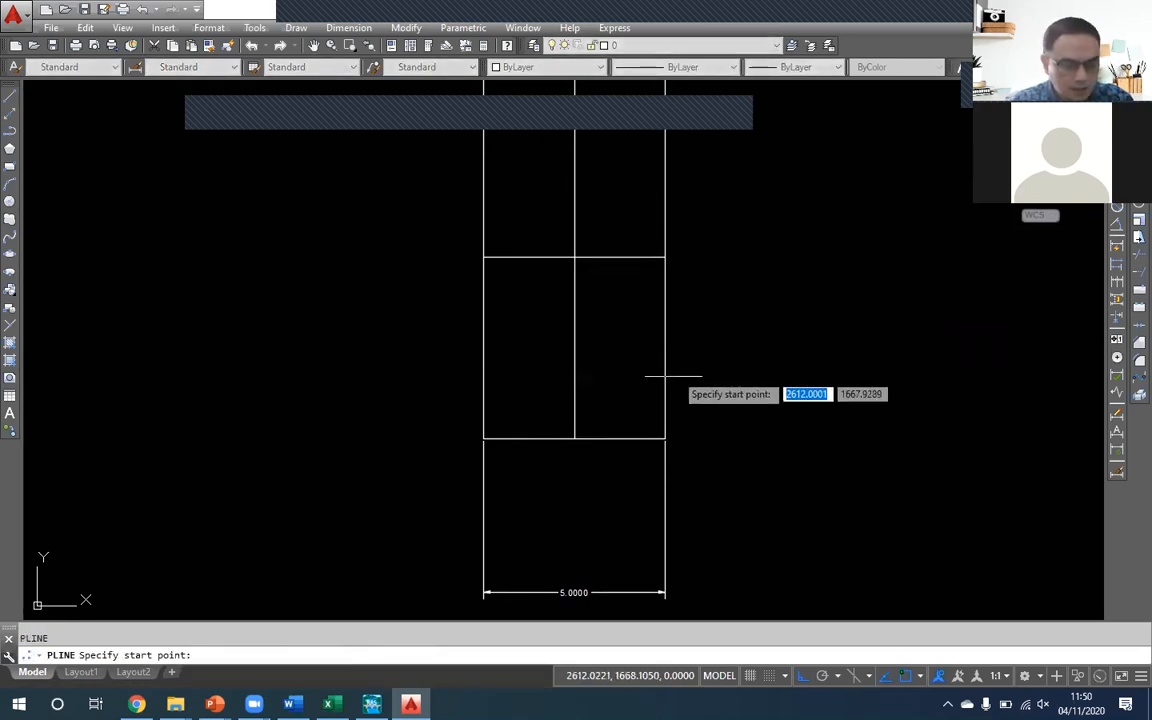
left_click(665, 438)
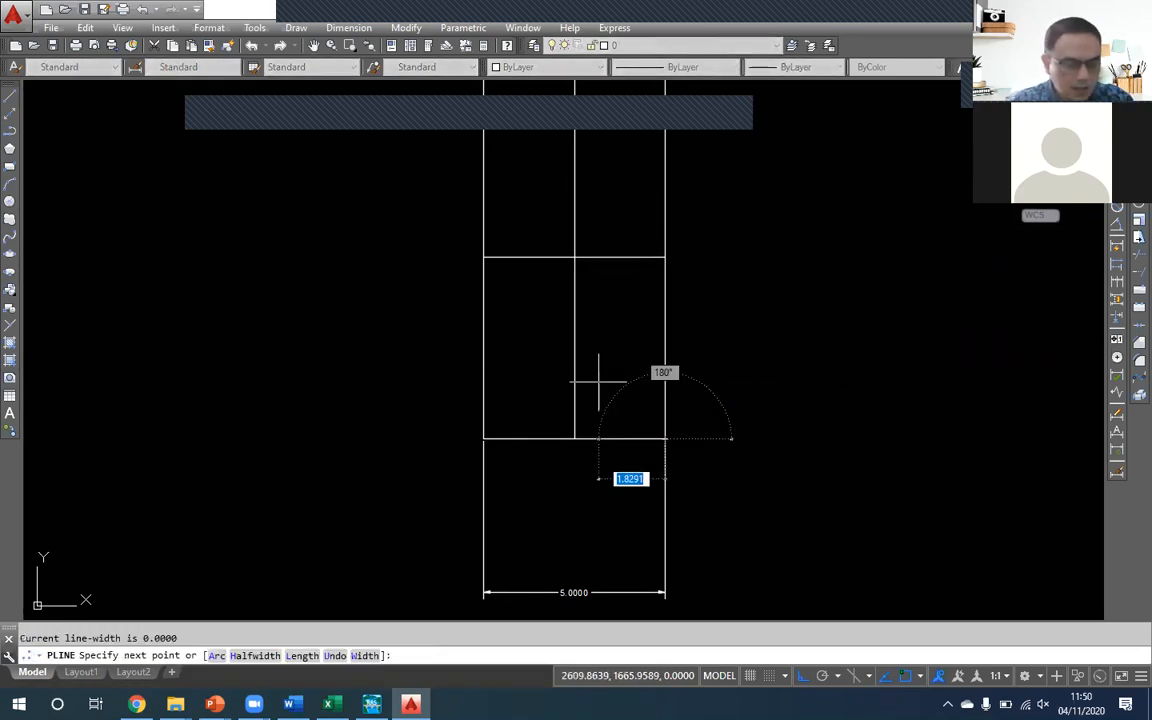
left_click(484, 258)
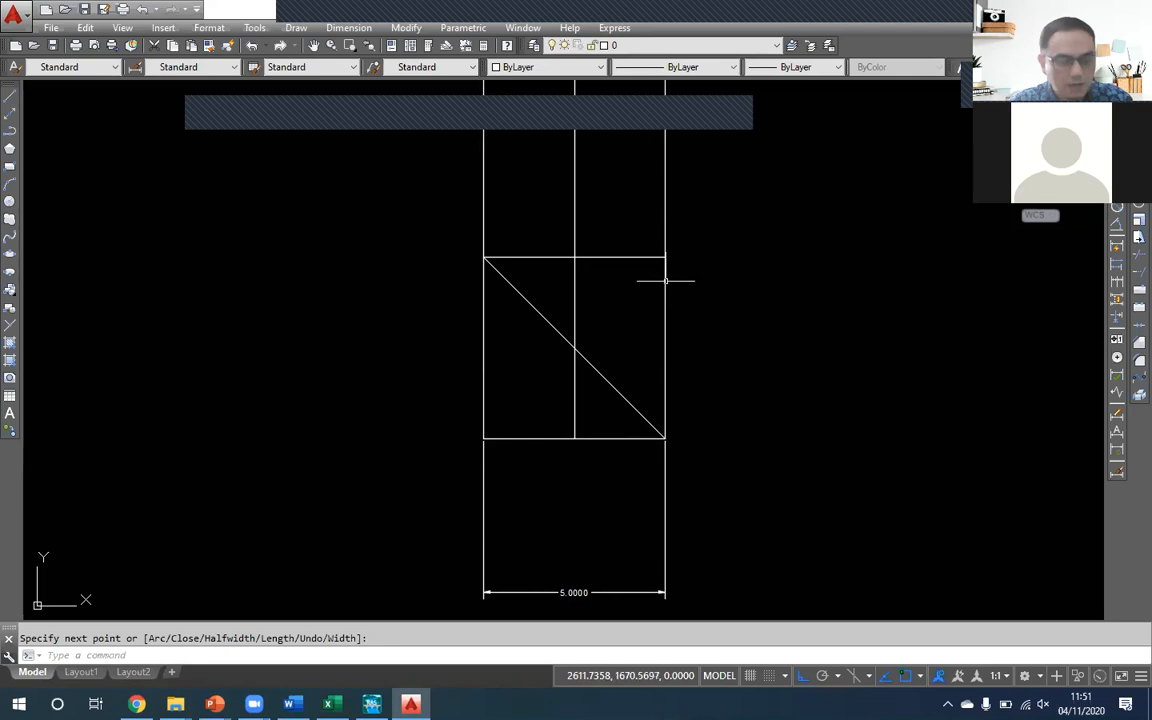
left_click(667, 439)
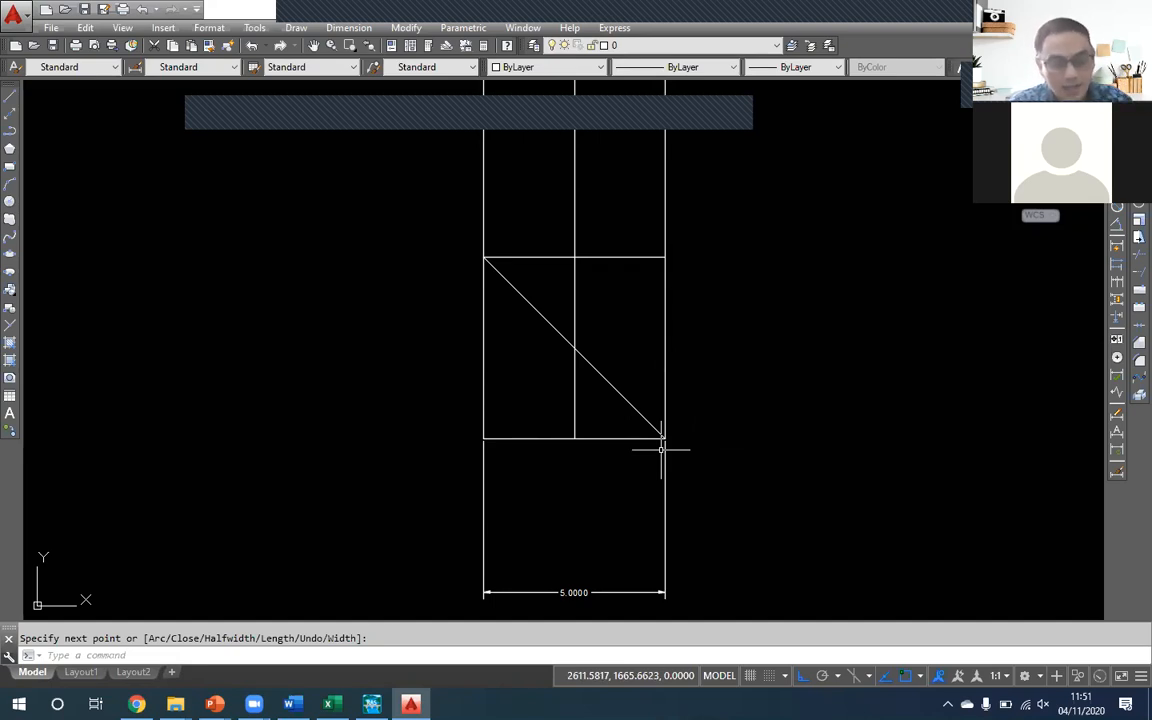
- Offset the vertical line at the bed's right end by 2.5 toward the left
type("O")
key("Return")
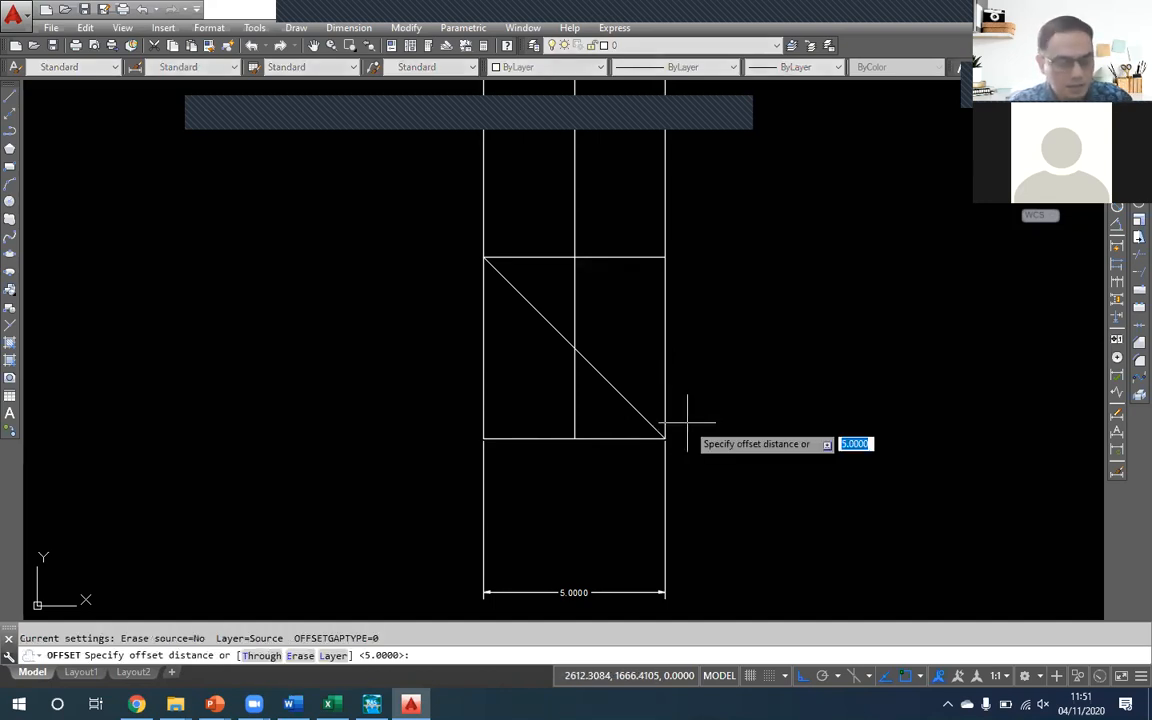
type("2.5")
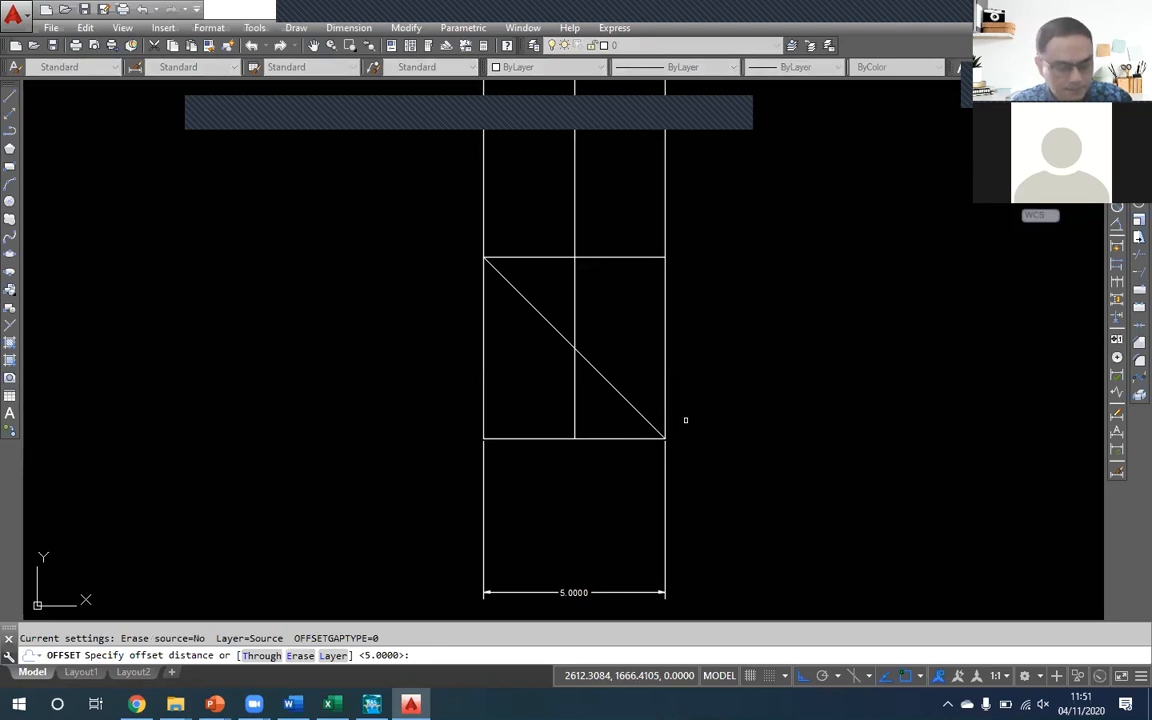
key("Return")
left_click(663, 352)
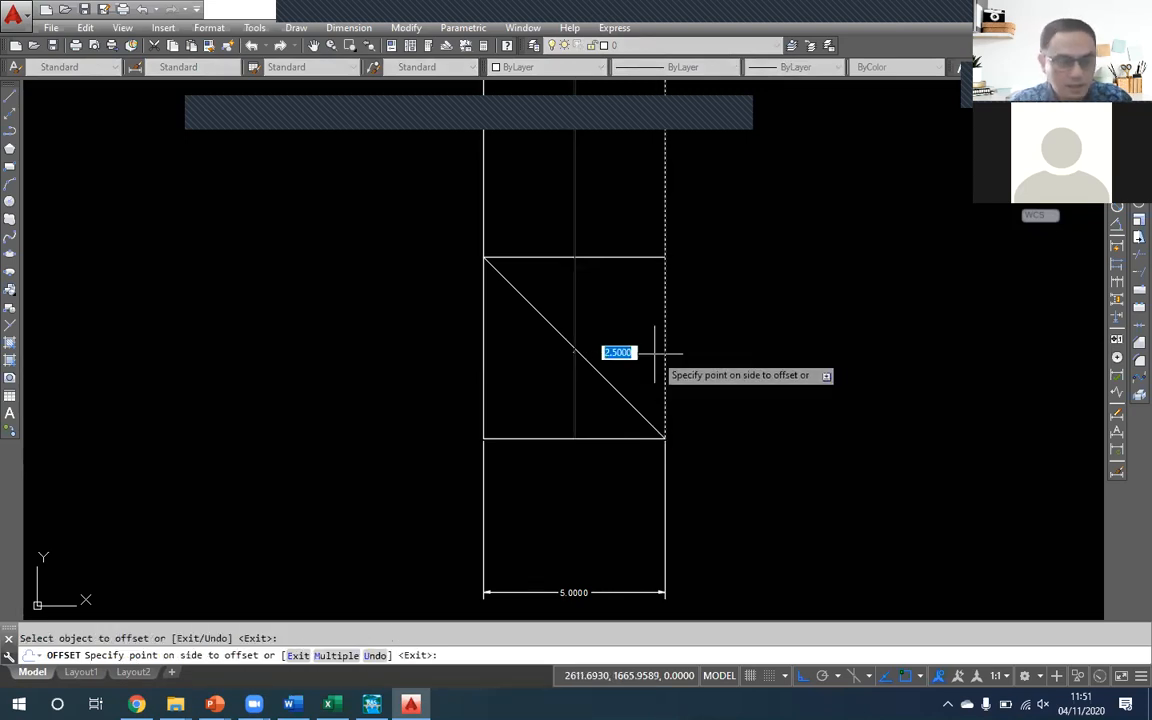
left_click(414, 355)
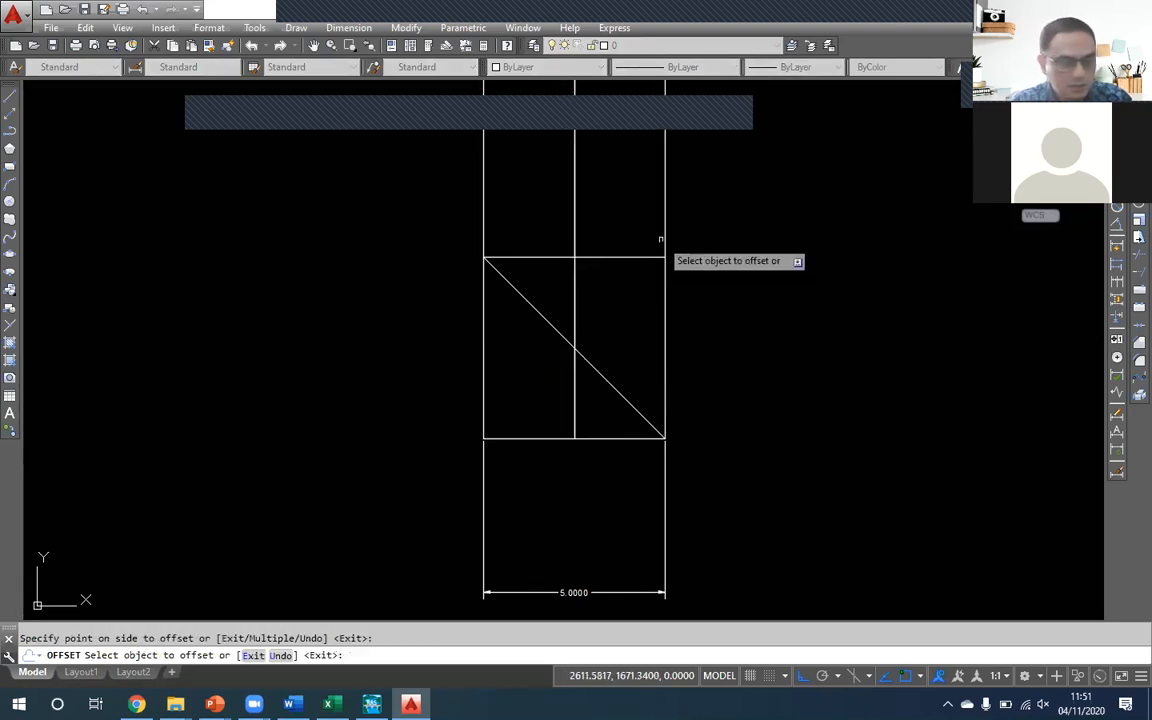
key("Return")
left_click(574, 223)
key("Escape")
- Draw a steep diagonal polyline from the bed's right end to where the middle vertical line meets the upper horizontal line
type("pl")
key("Return")
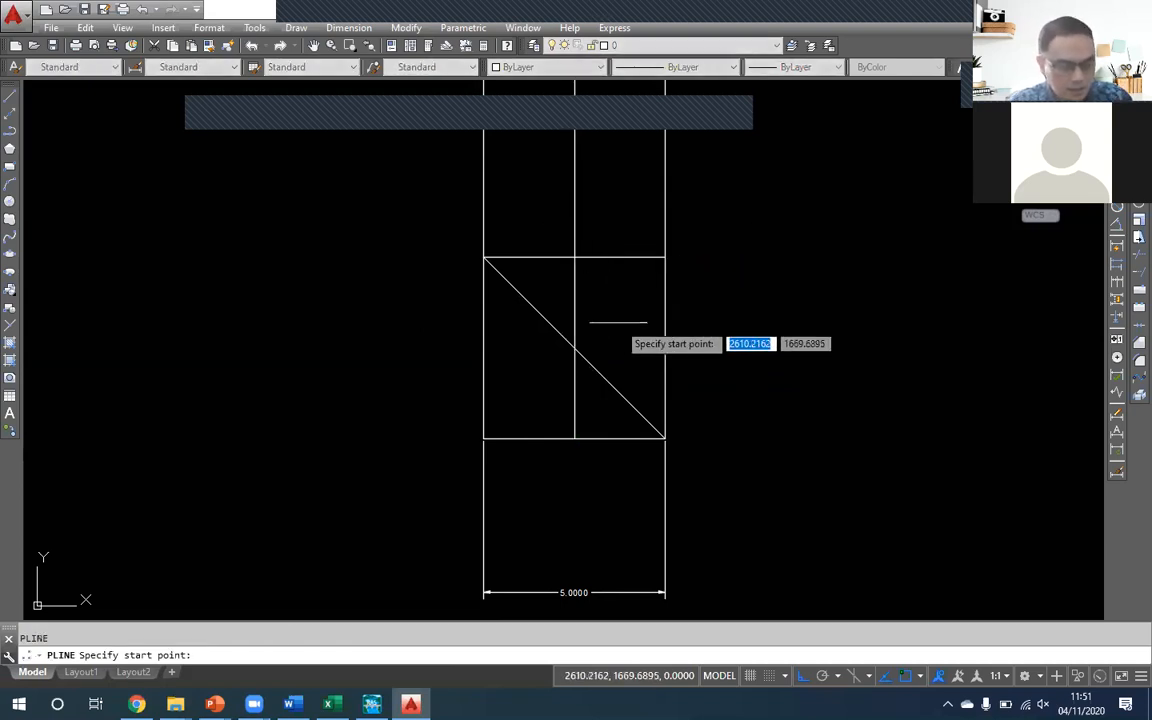
left_click(664, 438)
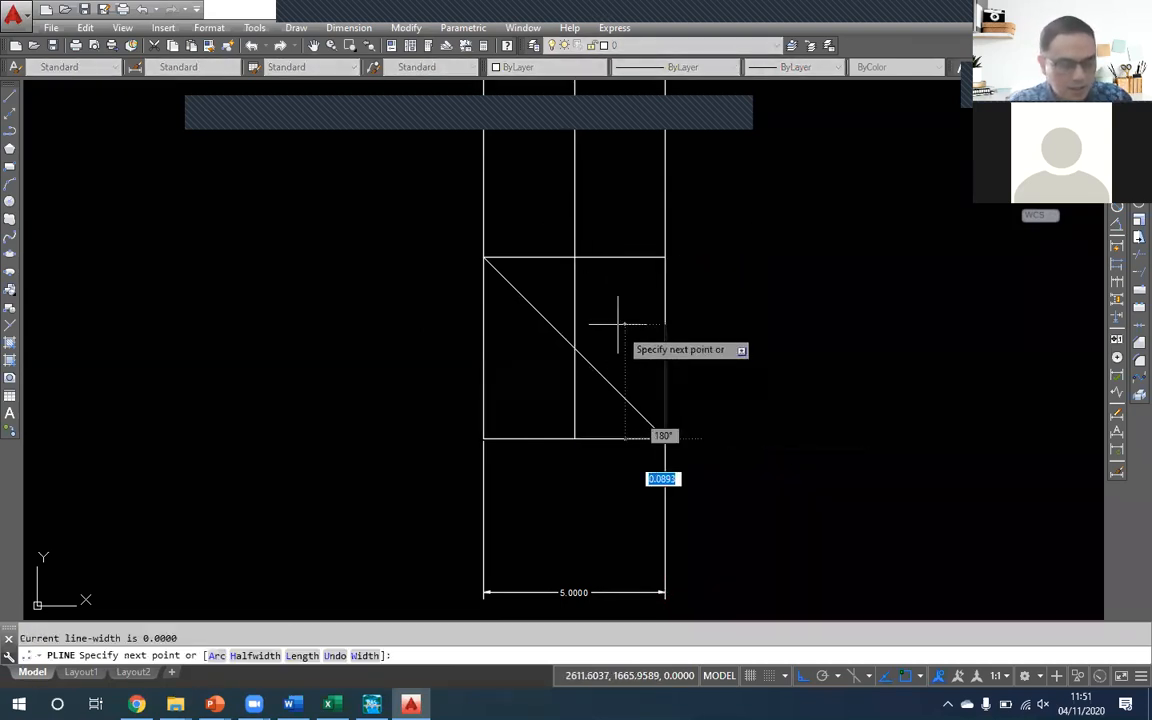
left_click(575, 258)
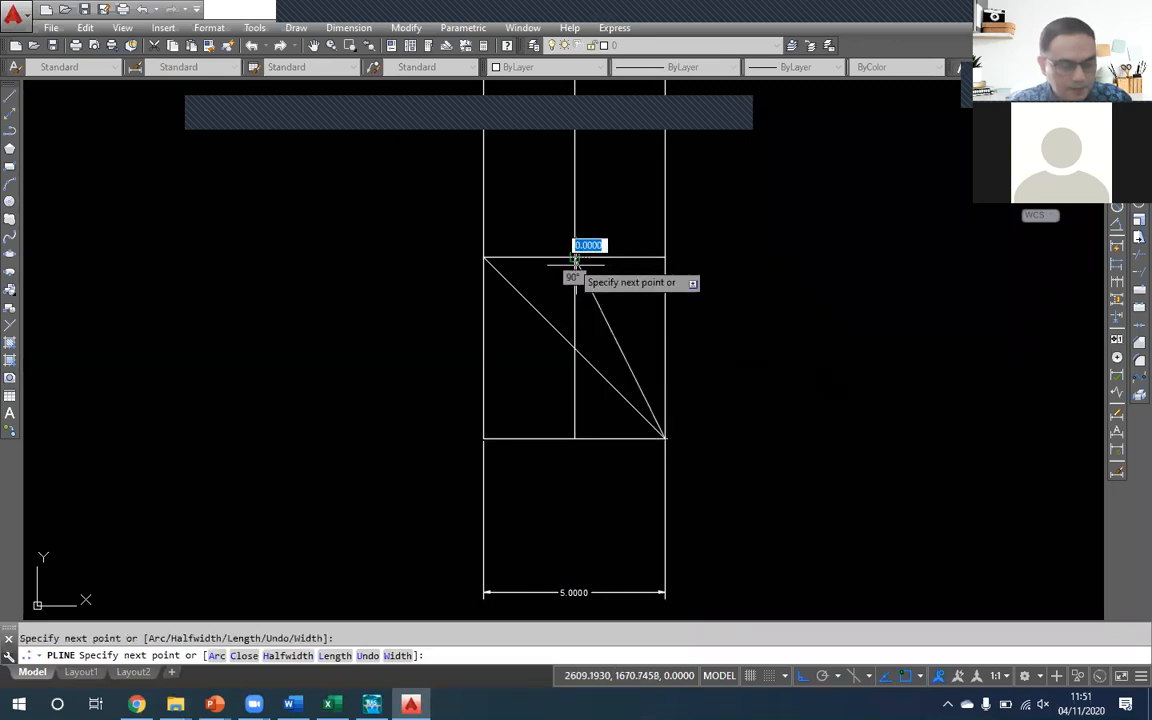
key("Return")
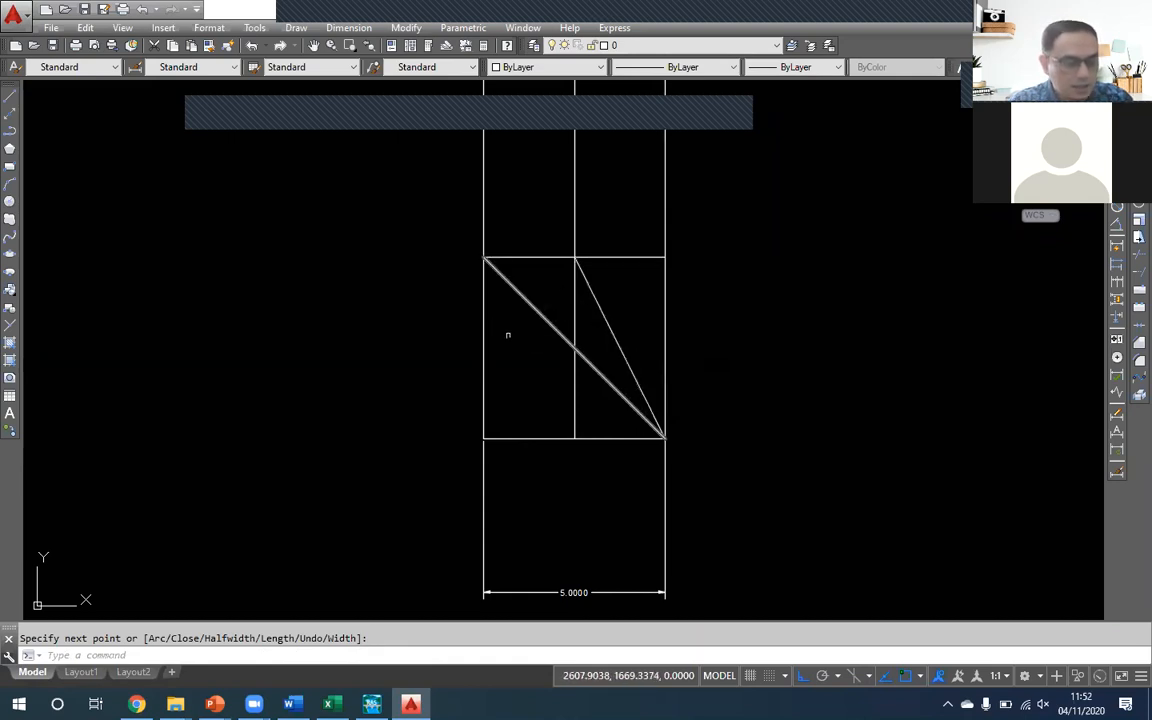
mouse_move(254, 704)
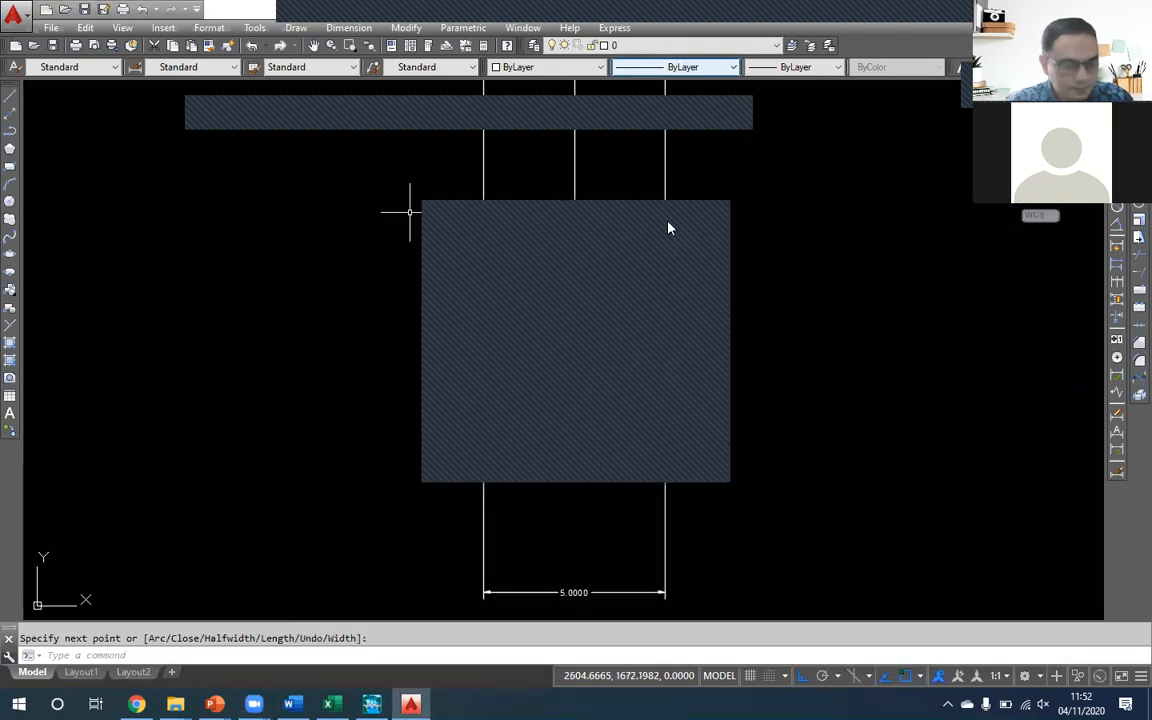
left_click(717, 216)
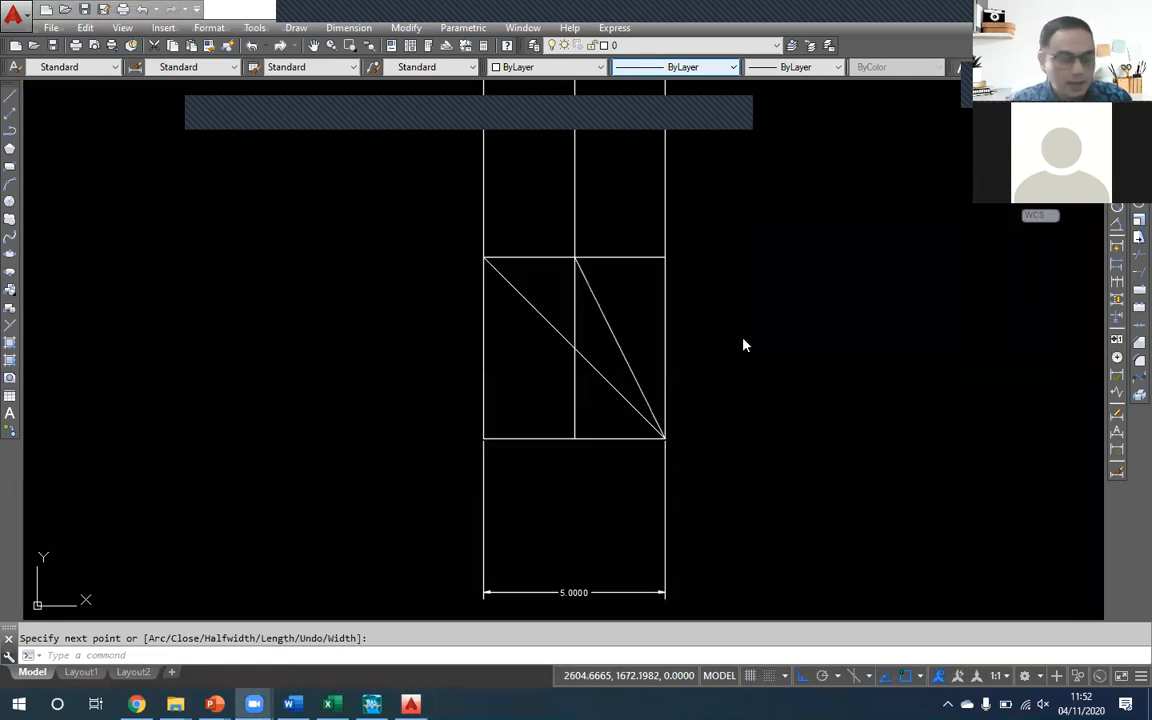
left_click(711, 301)
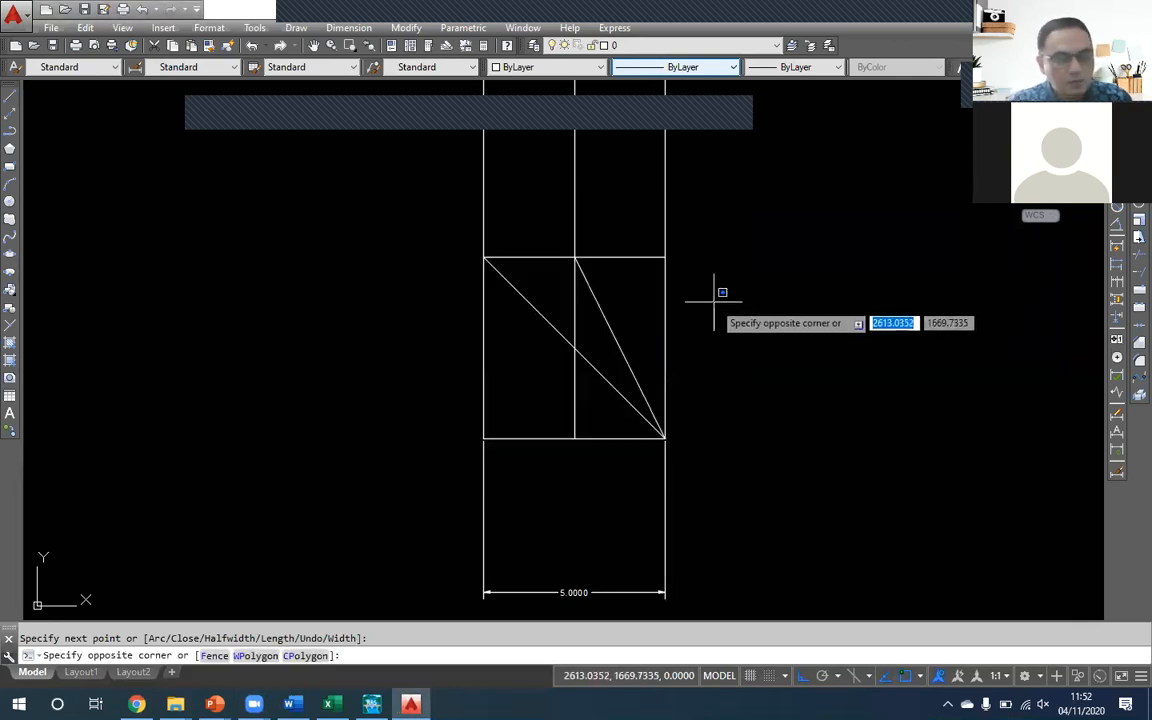
key("Escape")
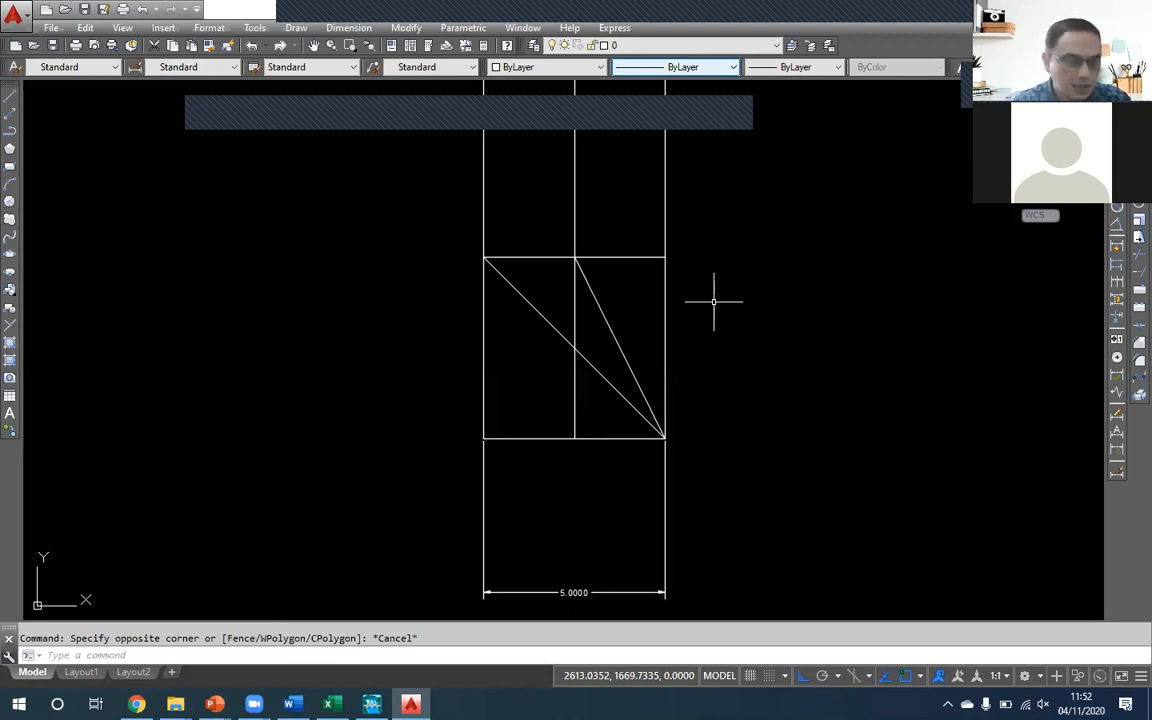
left_click(528, 303)
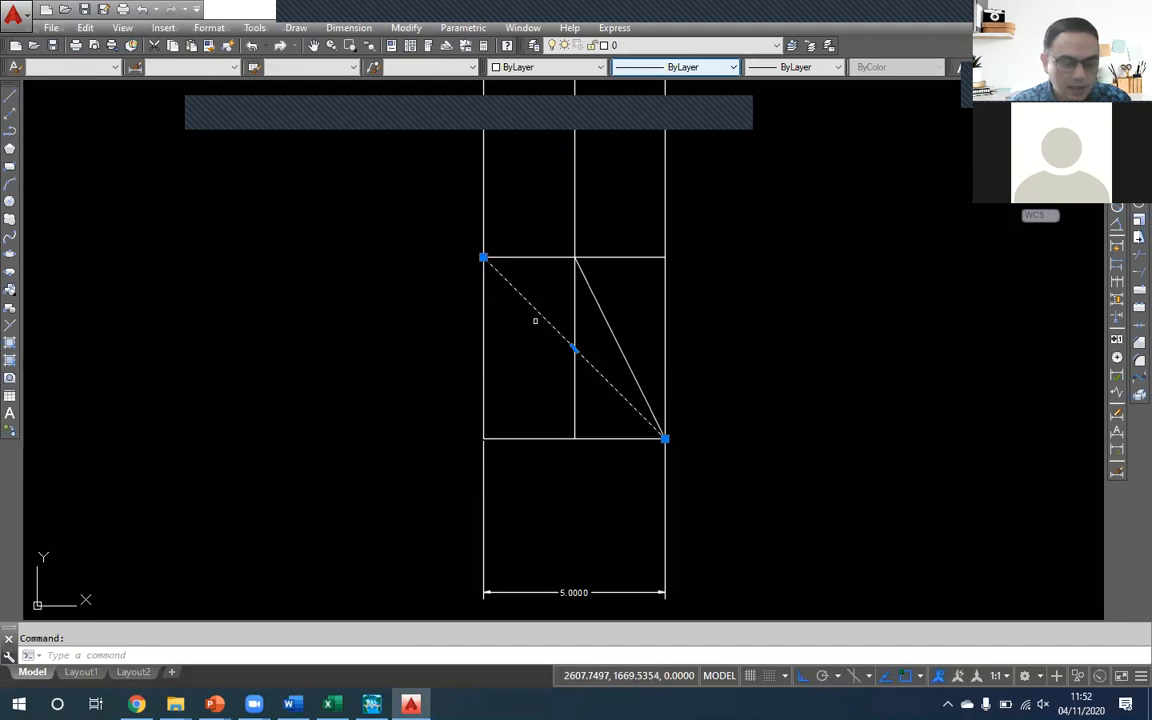
key("Escape")
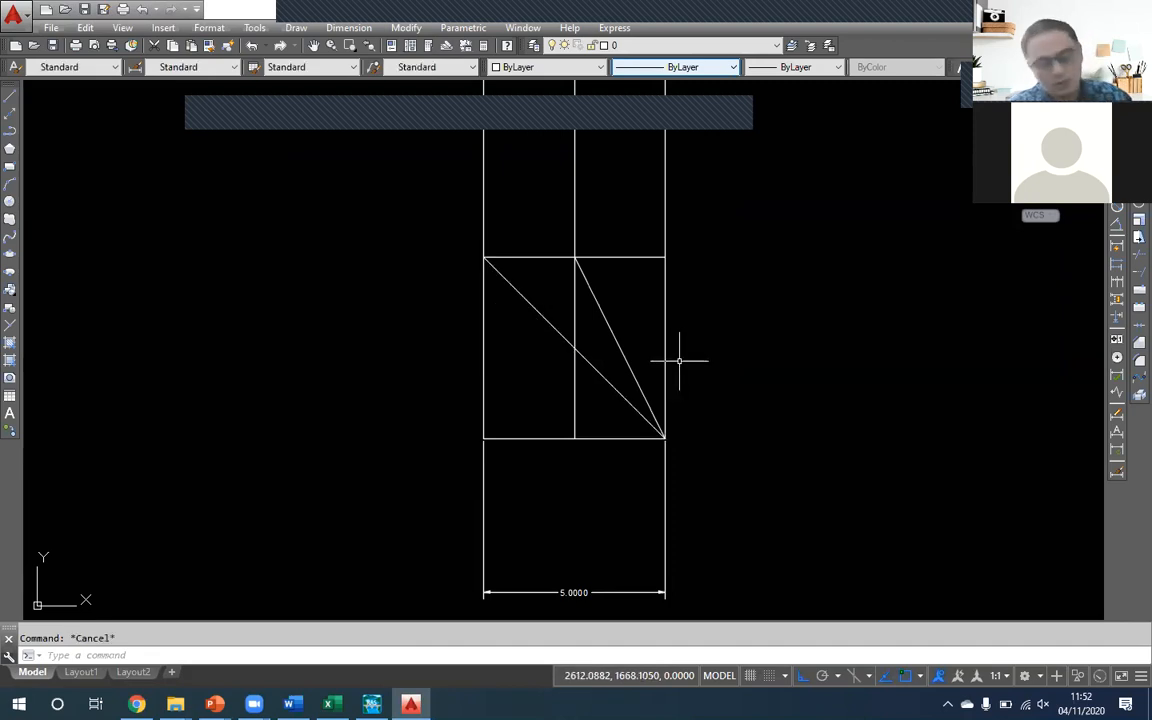
- Offset the vertical line at the bed's right end by 10 toward the left
type("o")
key("Return")
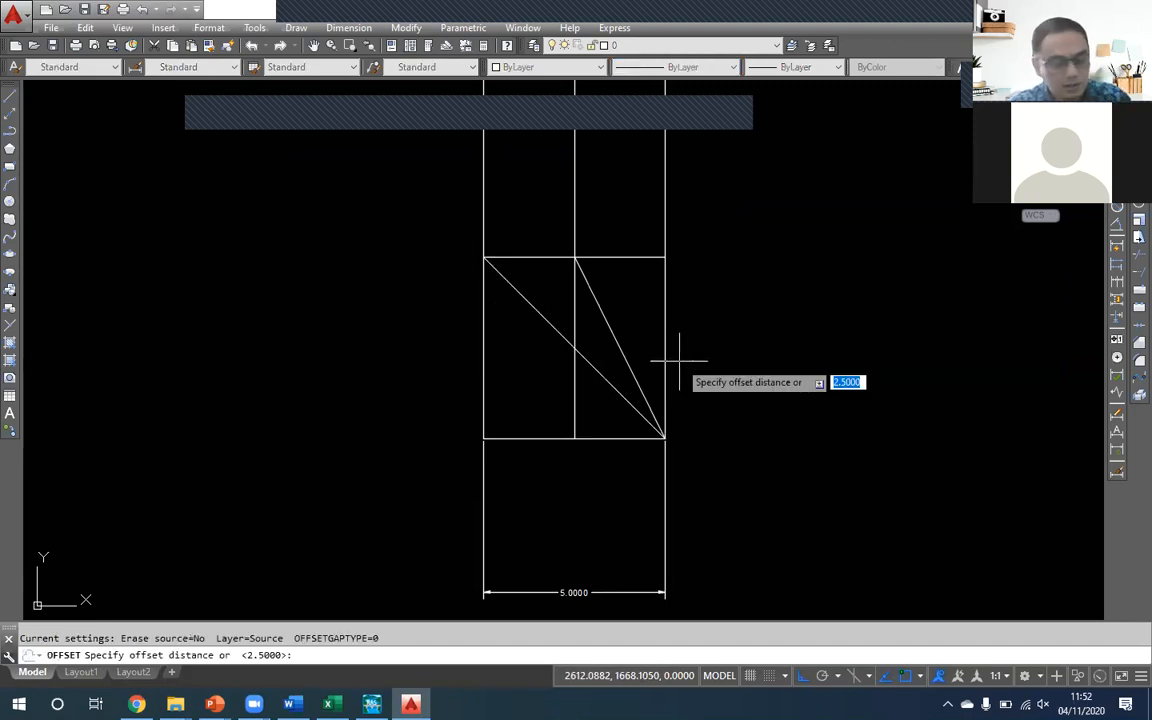
key("Return")
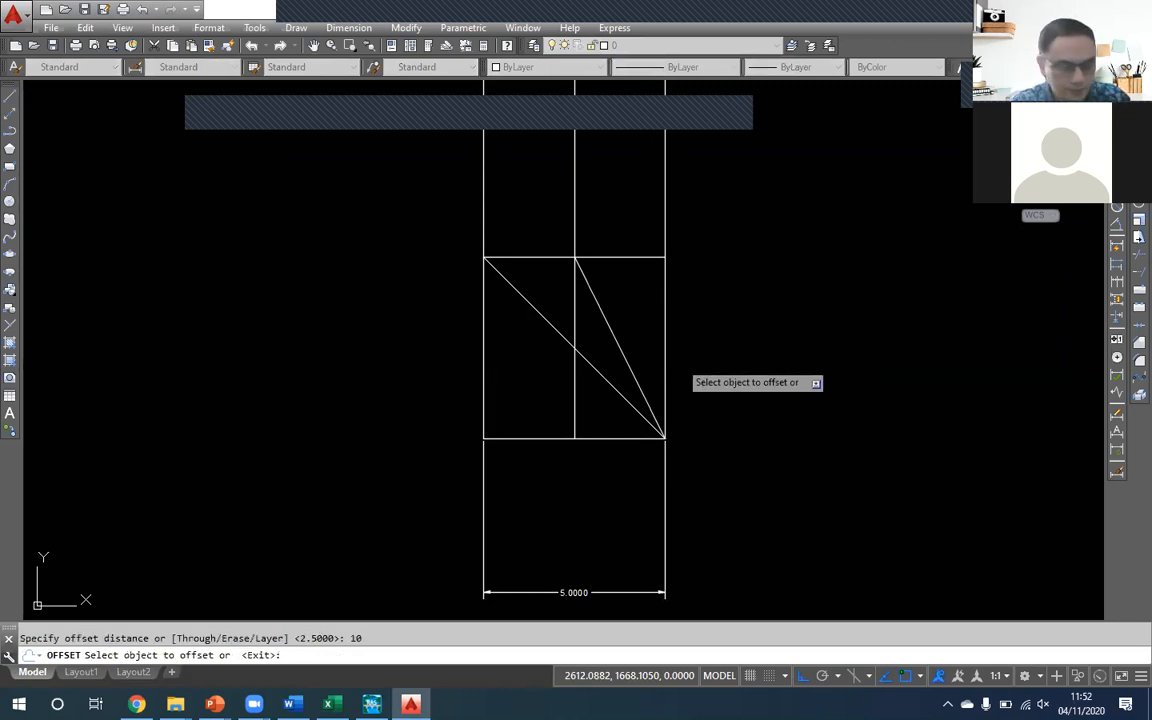
left_click(666, 336)
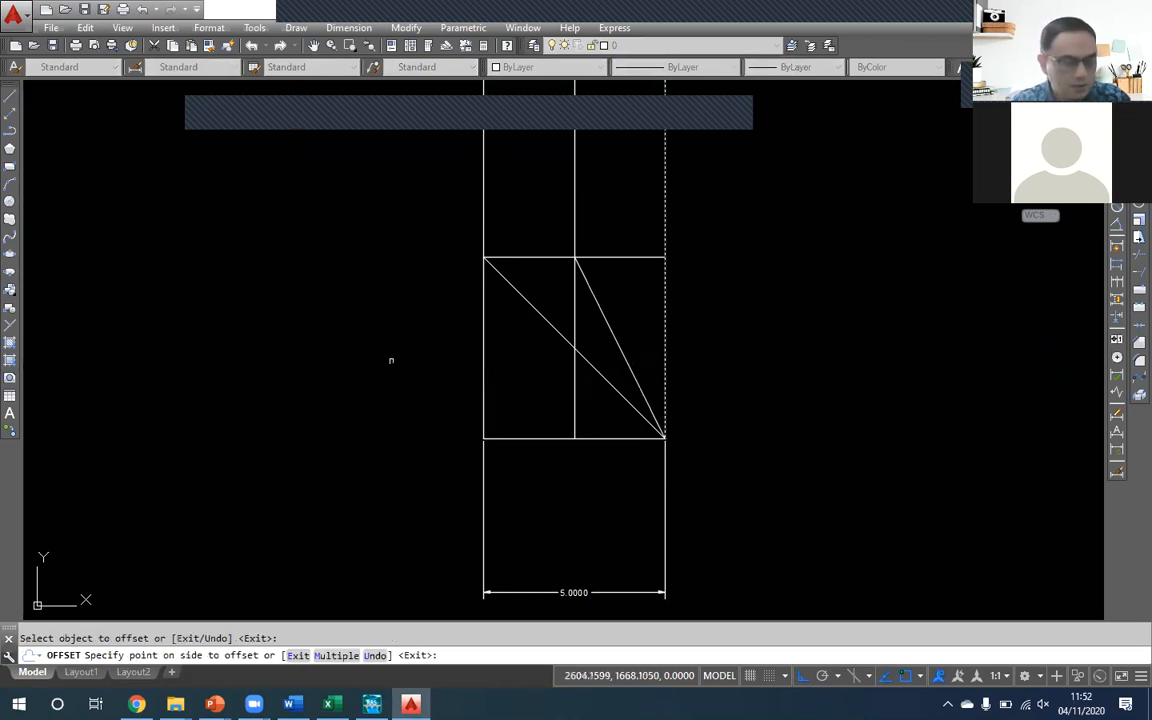
left_click(391, 360)
key("Escape")
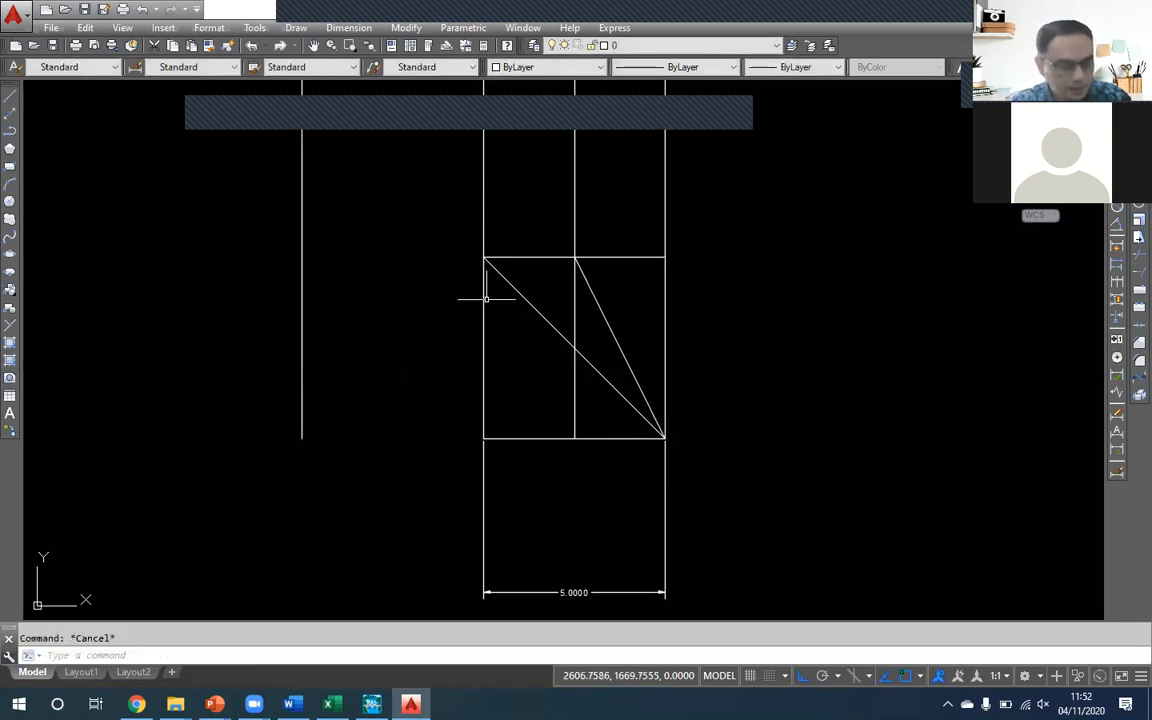
- Extend the upper horizontal line leftward to the vertical line beyond the bed's left end
type("EX")
key("Return")
key("Return")
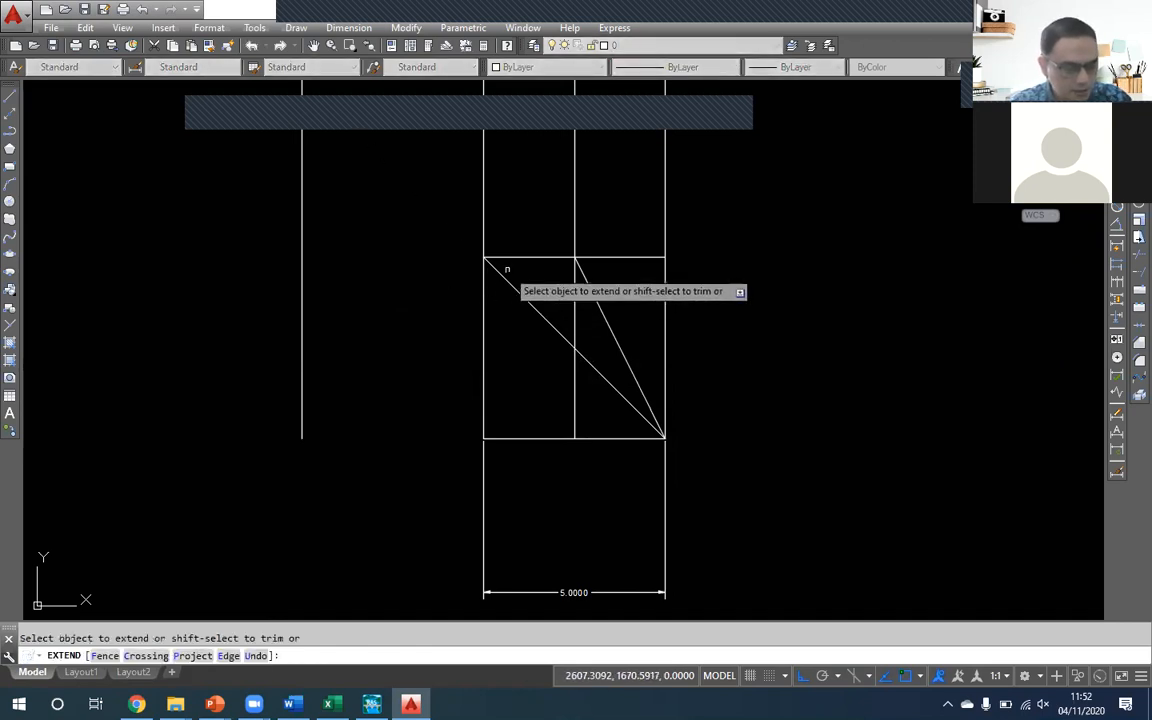
left_click(480, 259)
key("Return")
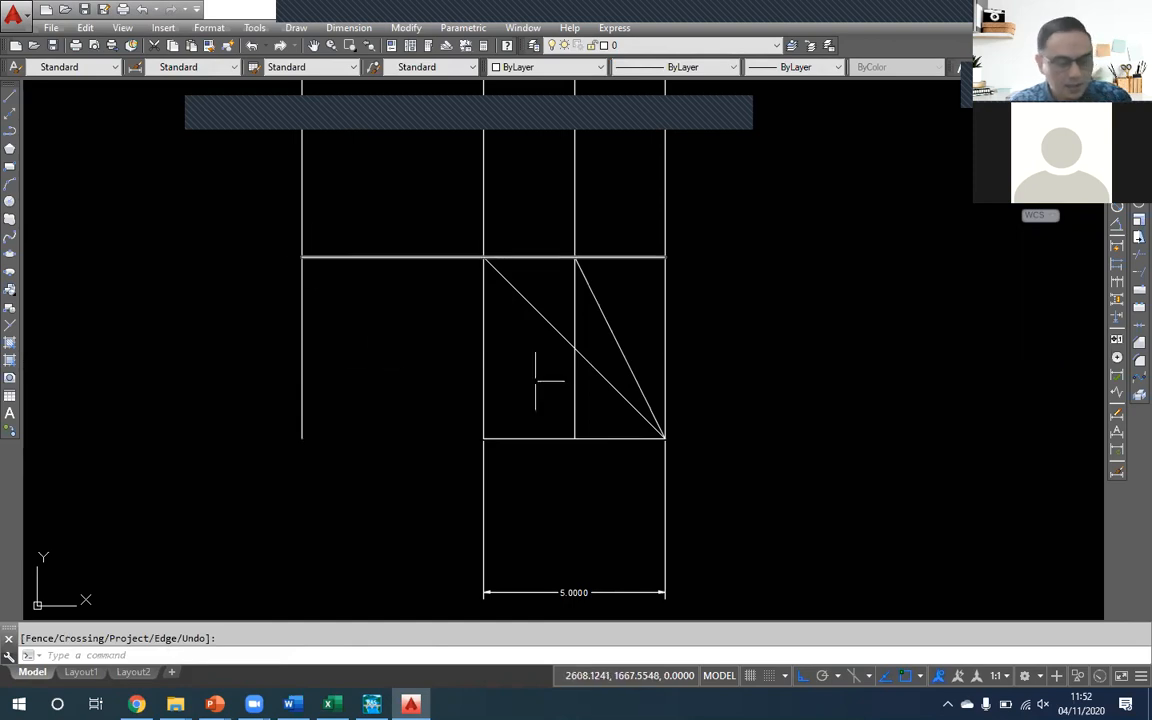
- Draw a flatter diagonal polyline from the bed's right end to the far left end of the extended horizontal line
key("Return")
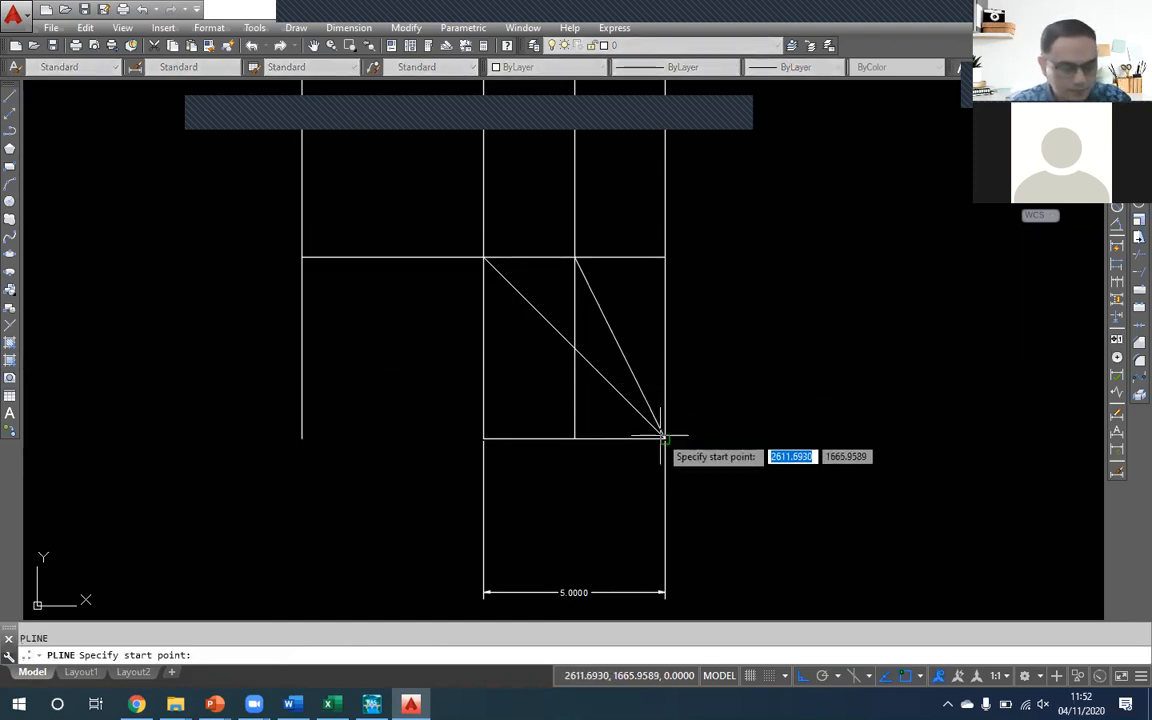
left_click(665, 438)
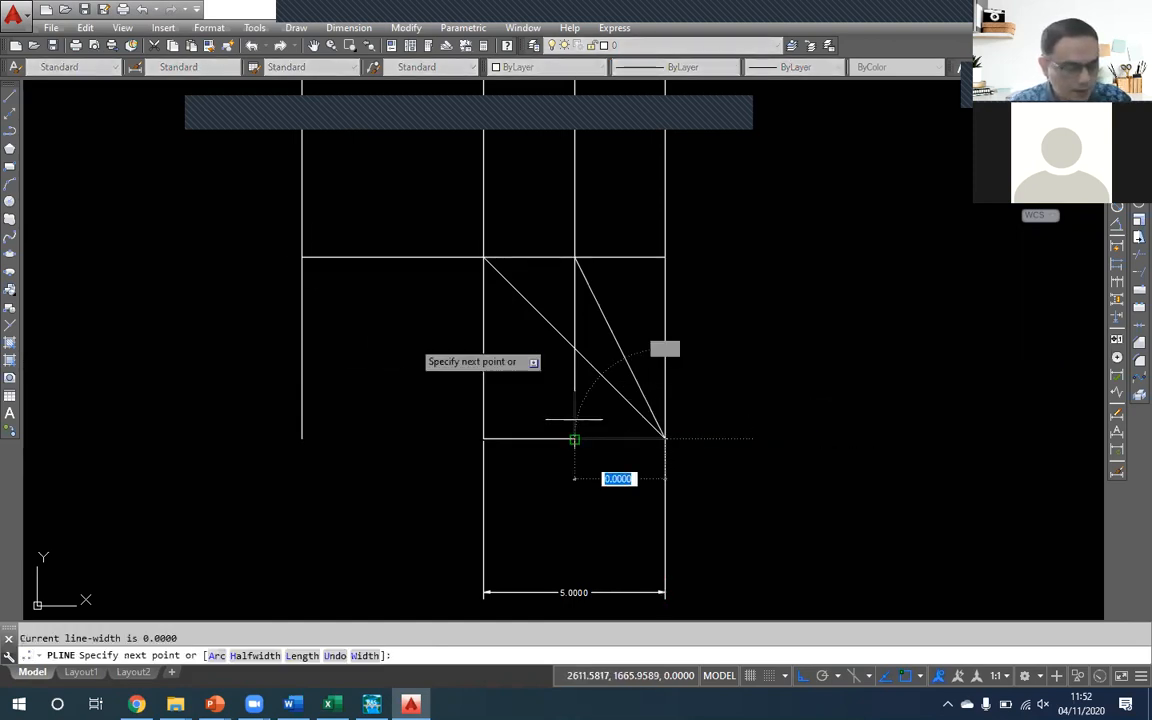
left_click(301, 260)
type("U")
key("Return")
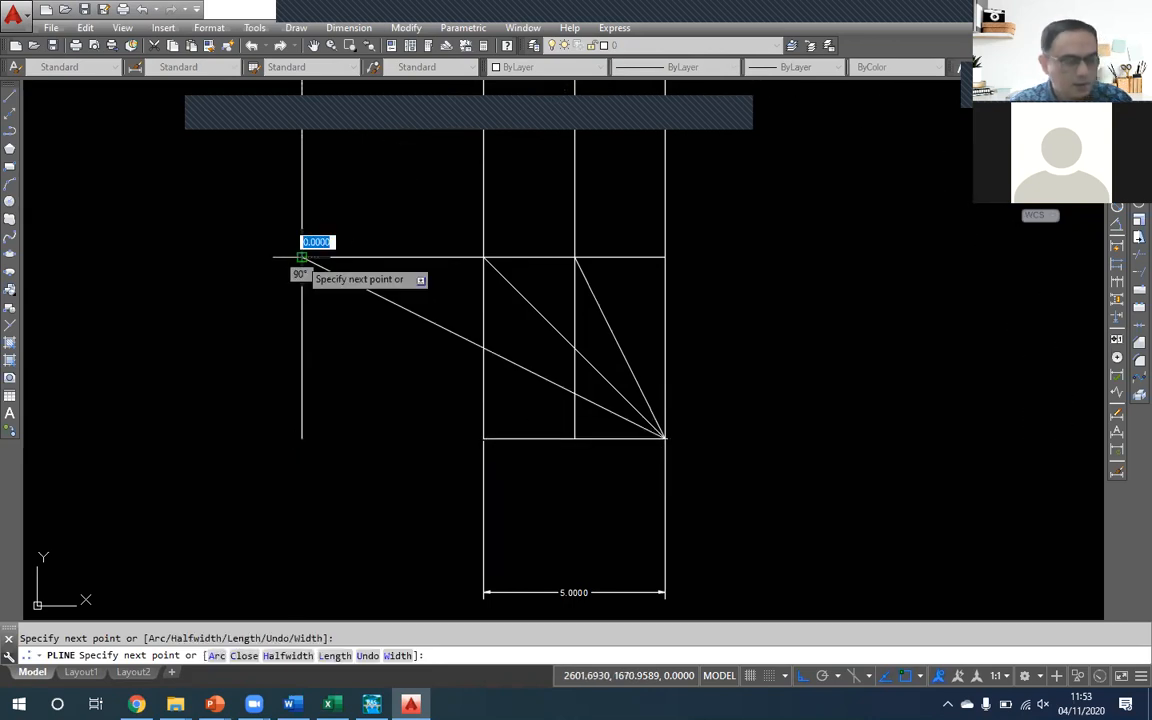
left_click(302, 257)
key("Return")
- Compare the side slope options by highlighting the three diagonals and the vertical line at the bed's right end
left_click(381, 294)
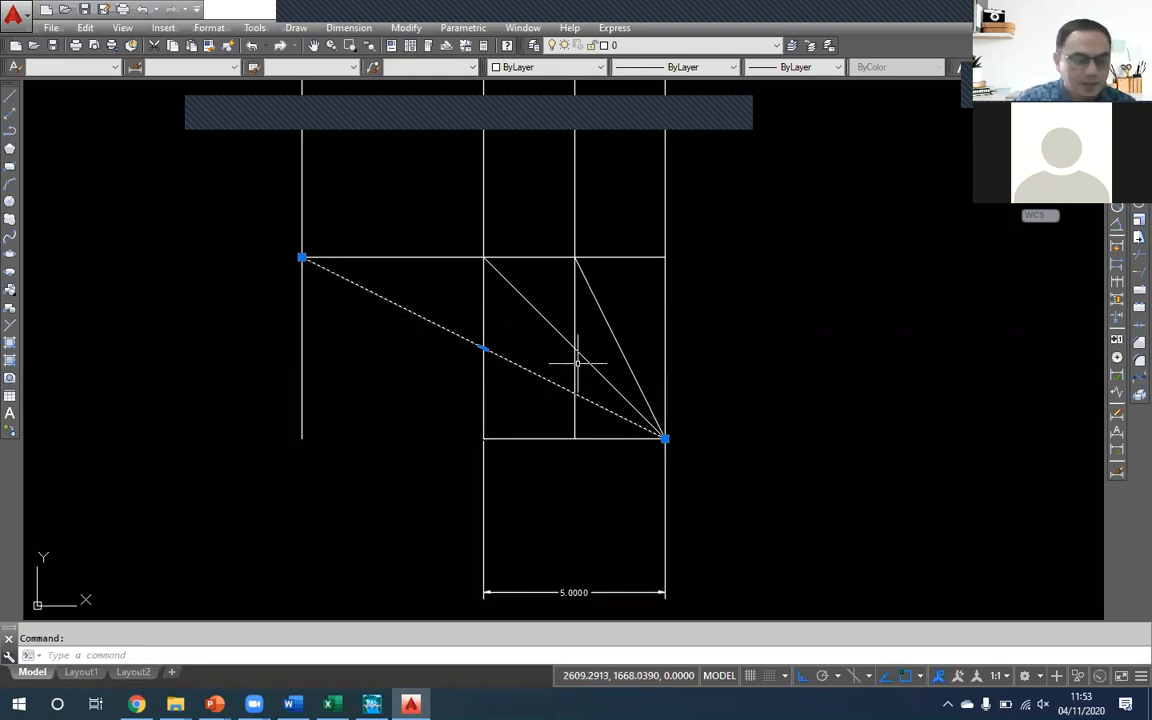
left_click(551, 322)
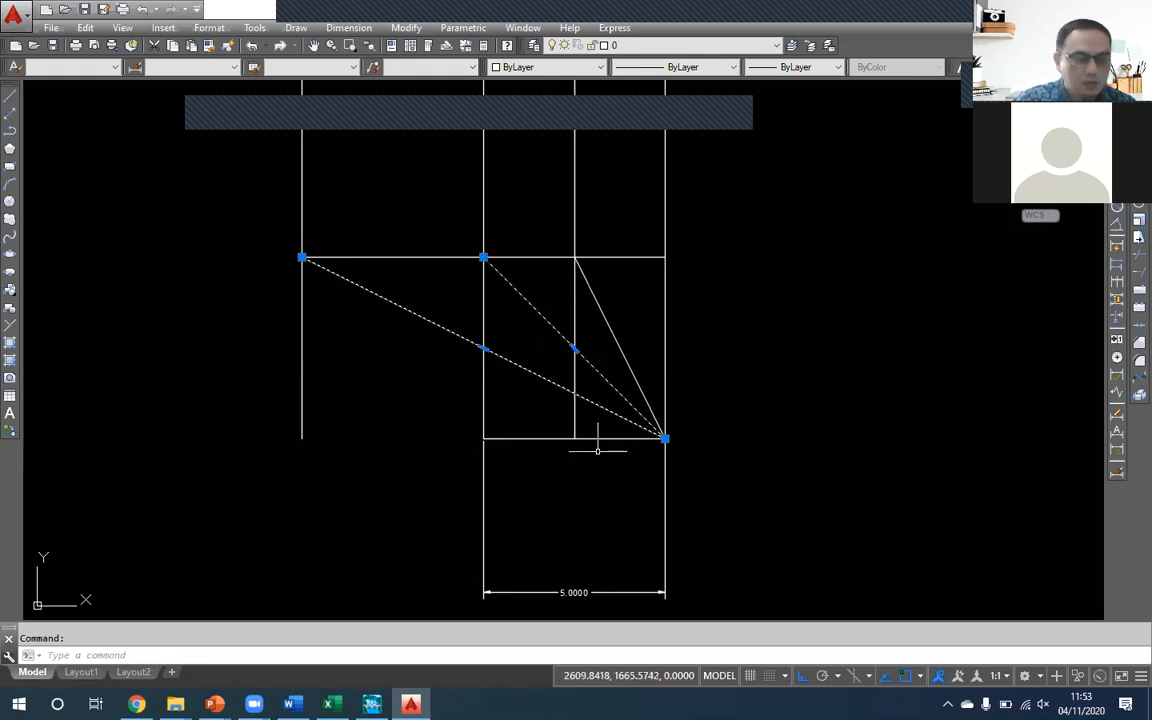
left_click(602, 313)
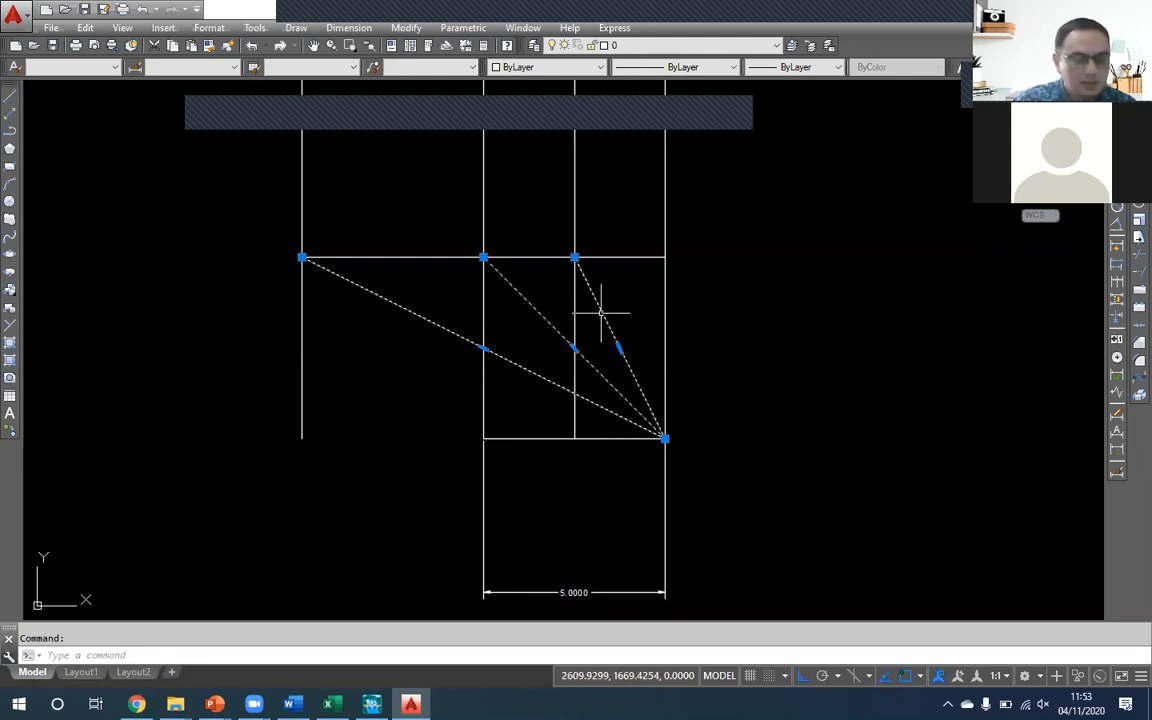
left_click(667, 312)
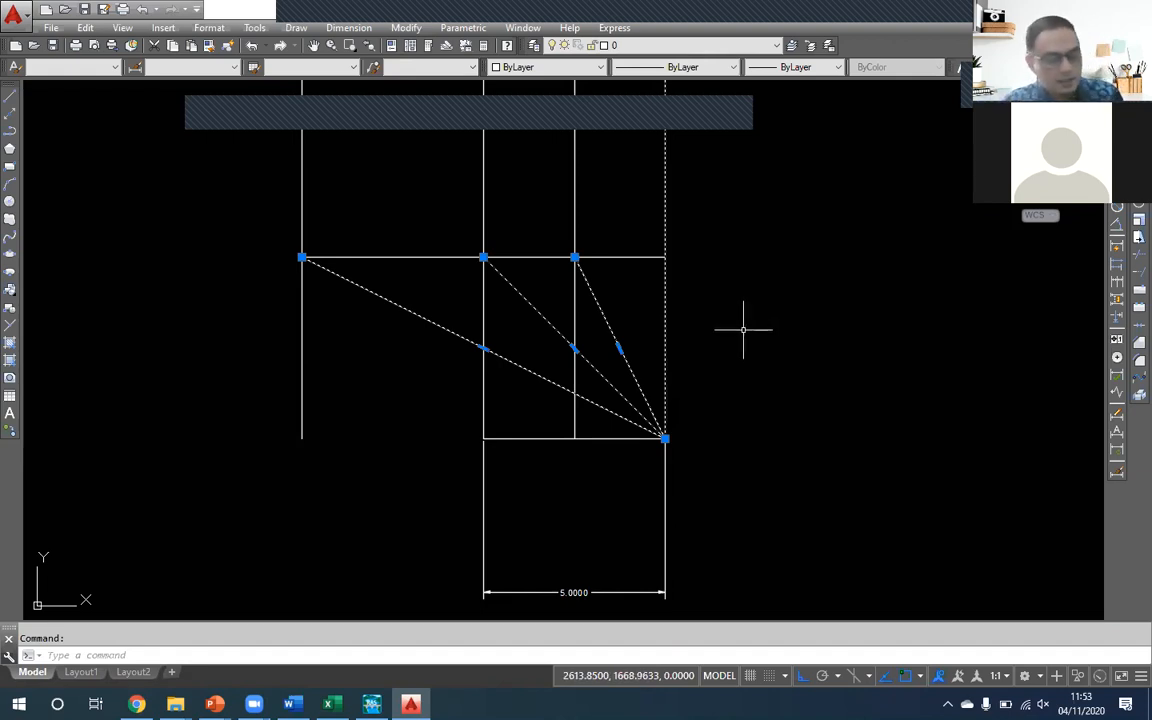
key("Escape")
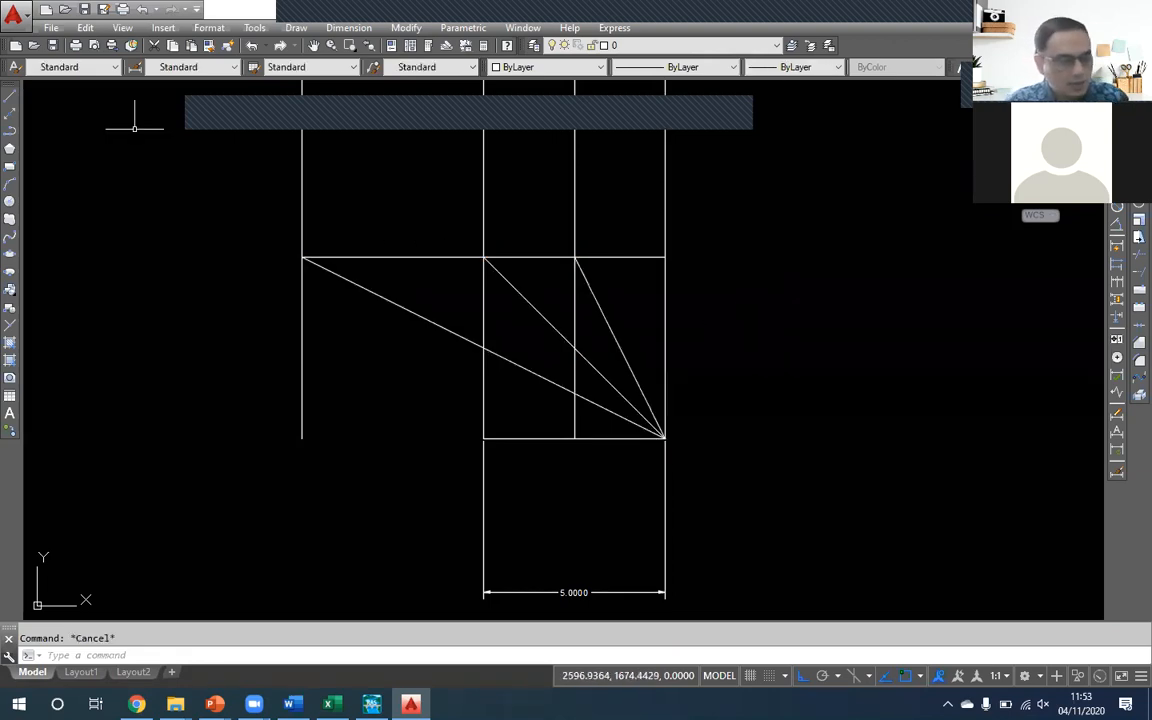
- Erase the flattest diagonal, the far-left vertical line and the upper horizontal line
left_click(400, 342)
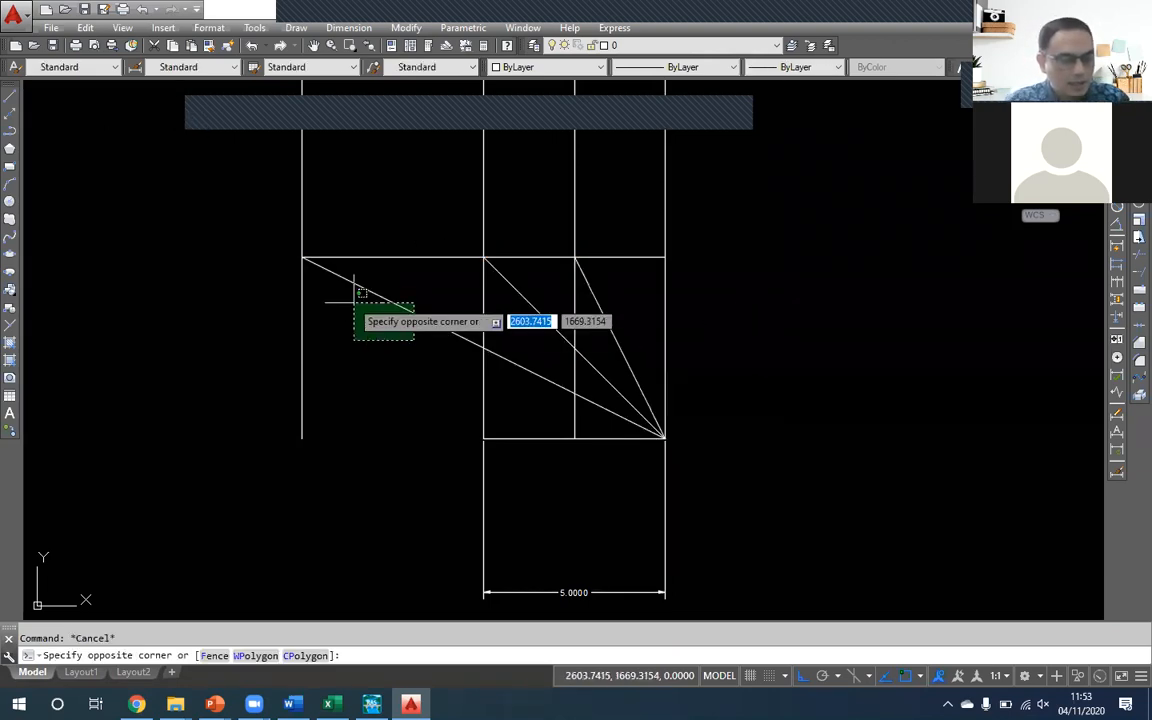
left_click(280, 298)
type("E")
key("Return")
left_click(360, 262)
left_click(334, 213)
type("E")
key("Return")
- Erase the steep diagonal and the vertical line at the middle of the bed
left_click(596, 267)
left_click(584, 295)
type("E")
key("Return")
left_click(592, 268)
left_click(560, 254)
type("E")
key("Return")
- Move the remaining diagonal so that its lower end sits on the bed's left end
left_click(573, 336)
left_click(558, 352)
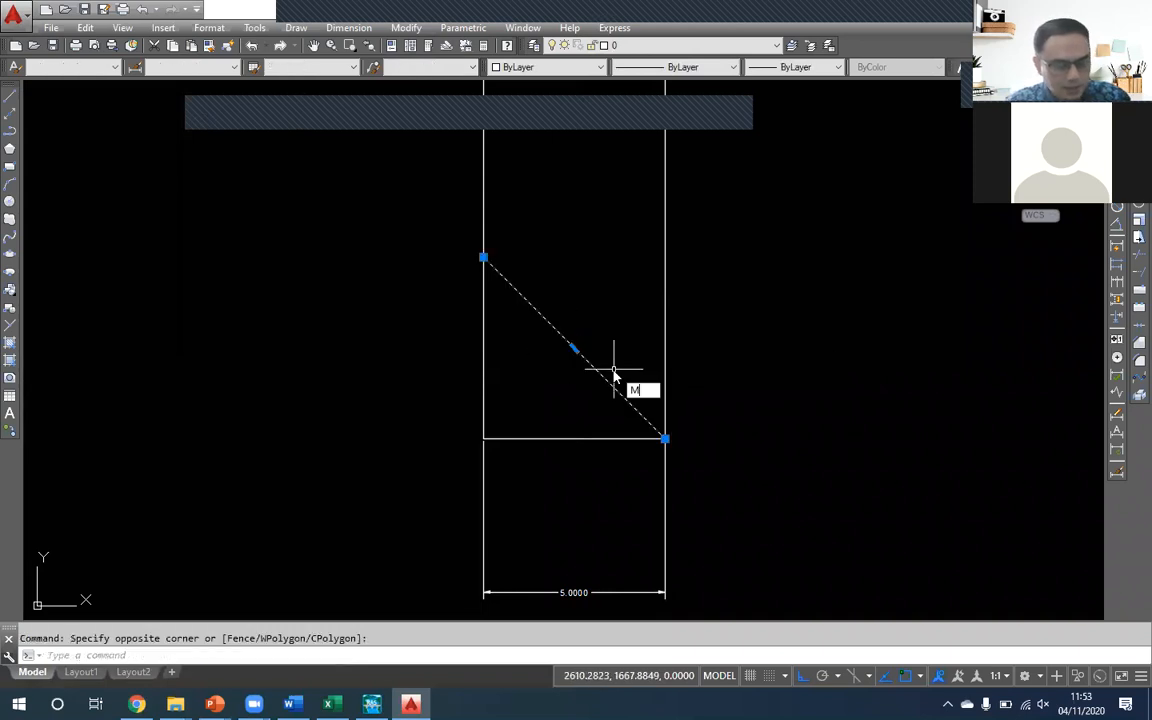
type("M")
key("Return")
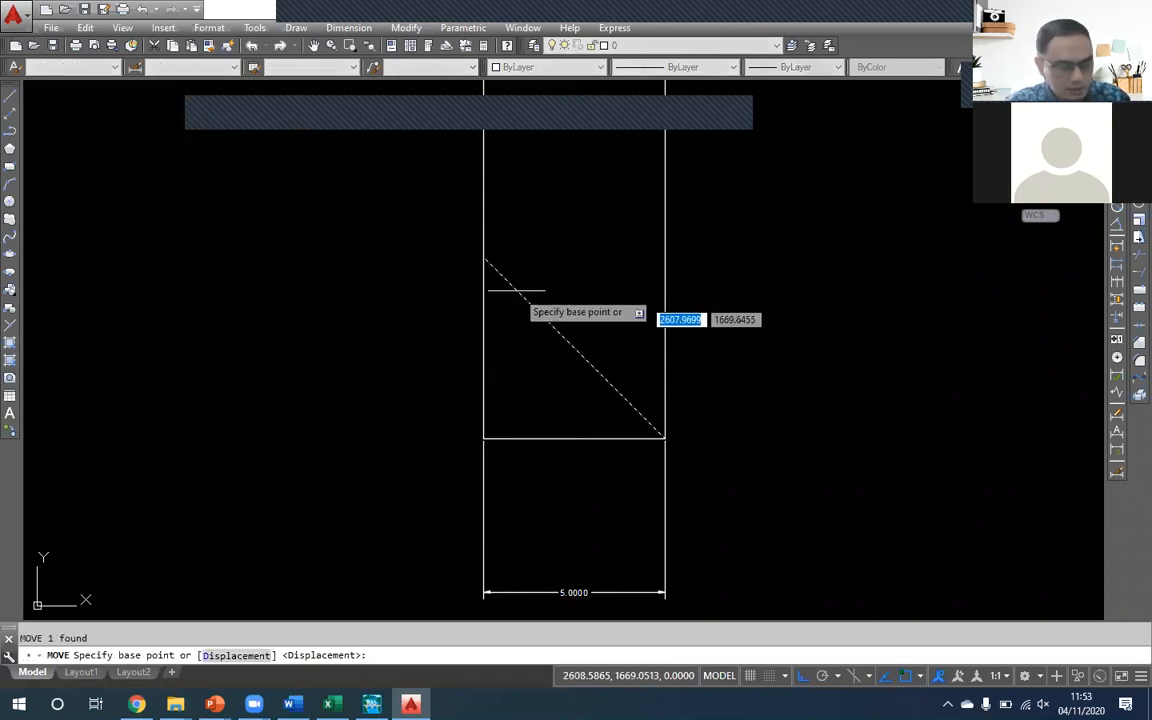
left_click(665, 438)
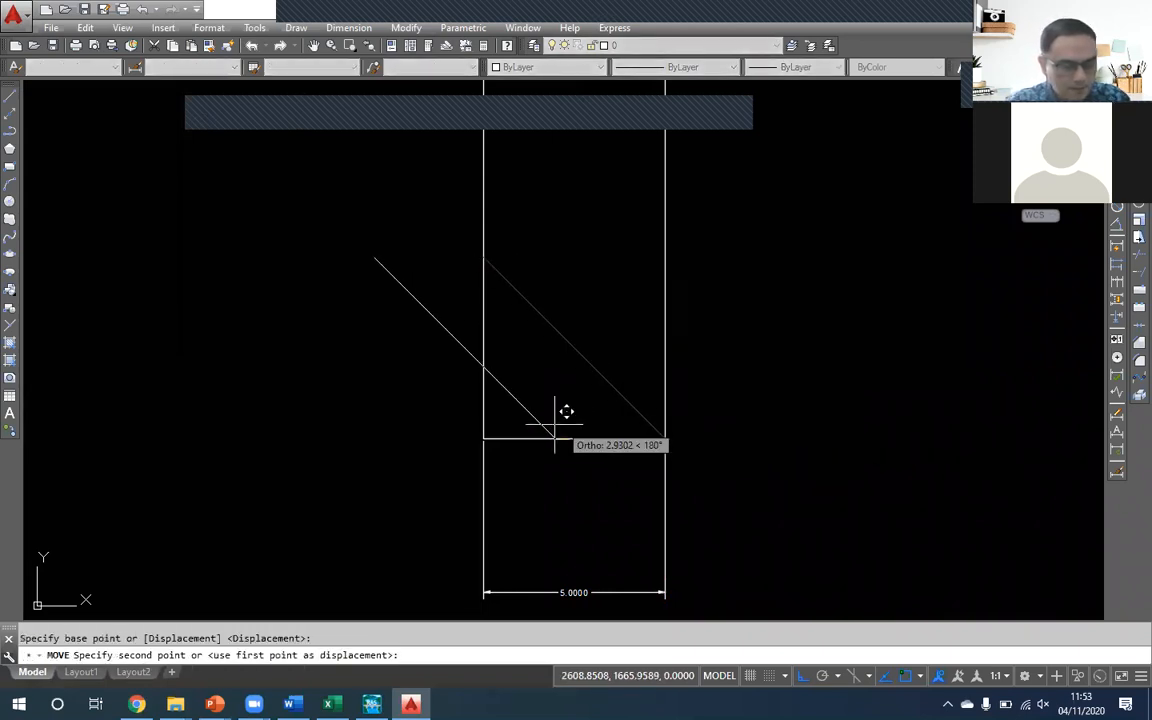
left_click(483, 438)
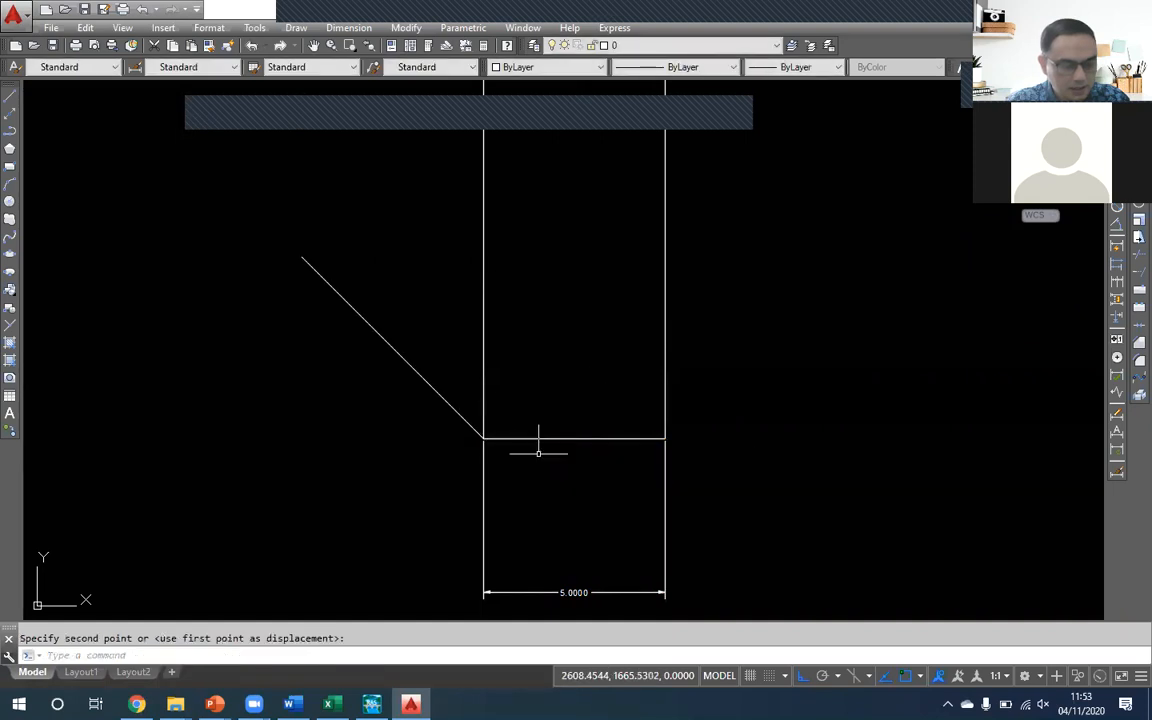
left_click(609, 450)
left_click(600, 418)
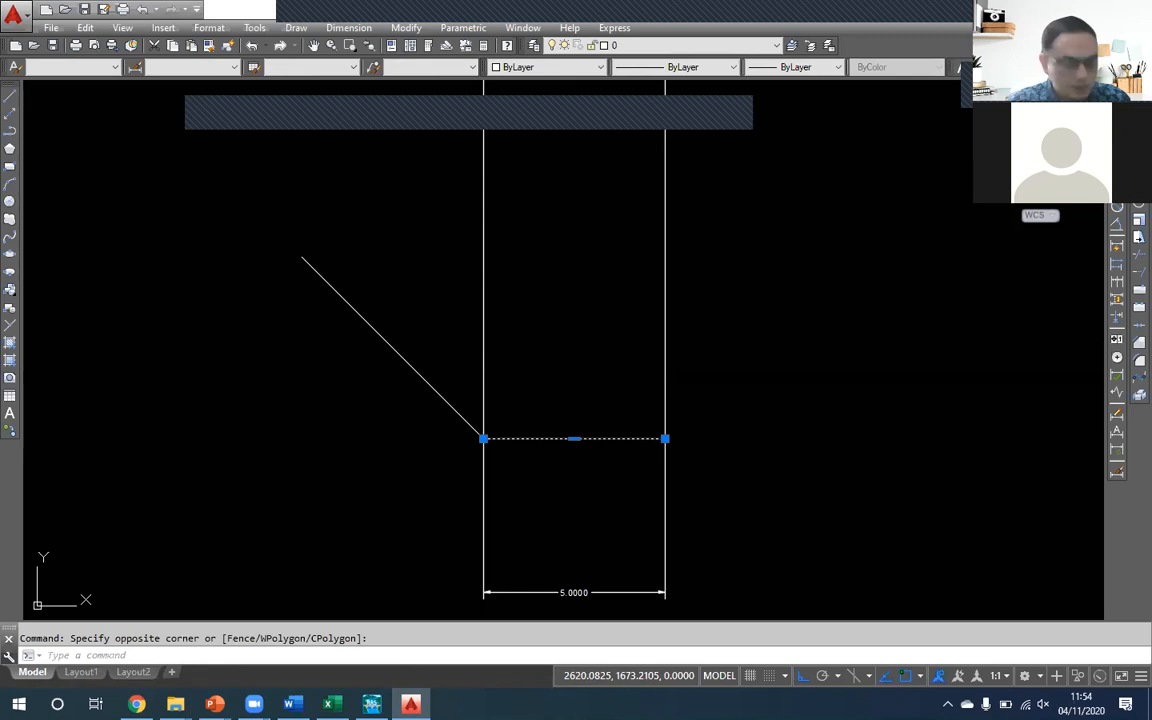
key("Escape")
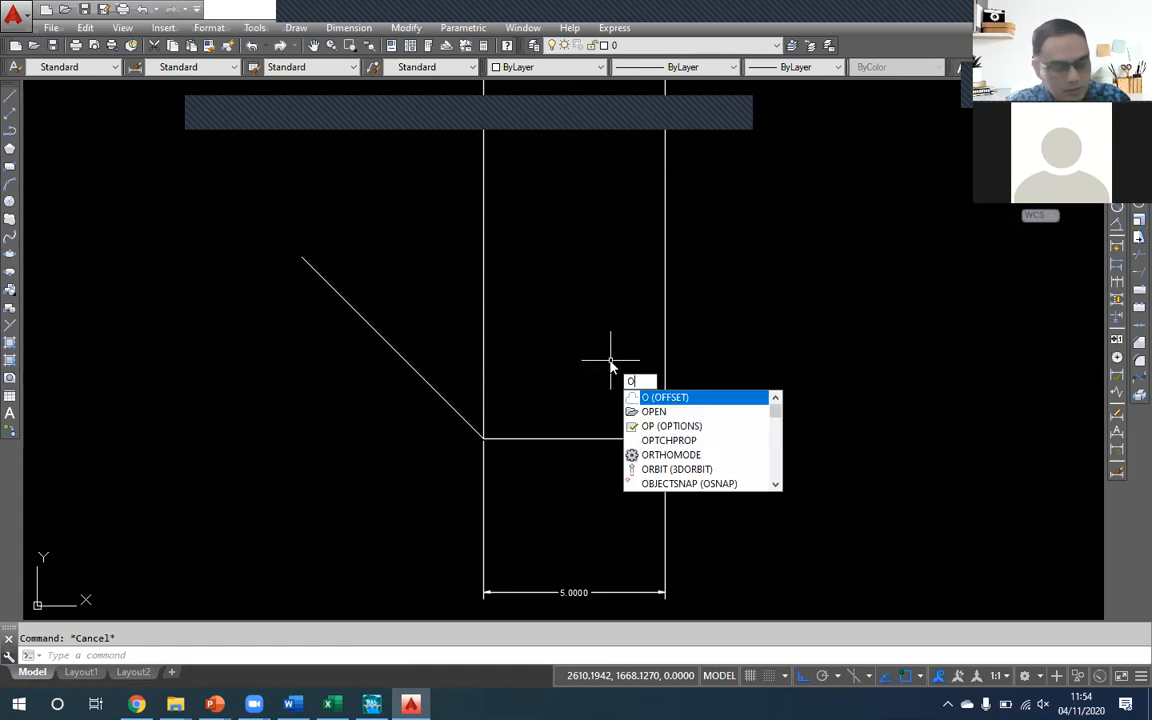
- Offset the channel bed line 3 units upward
key("Return")
type("3")
key("Return")
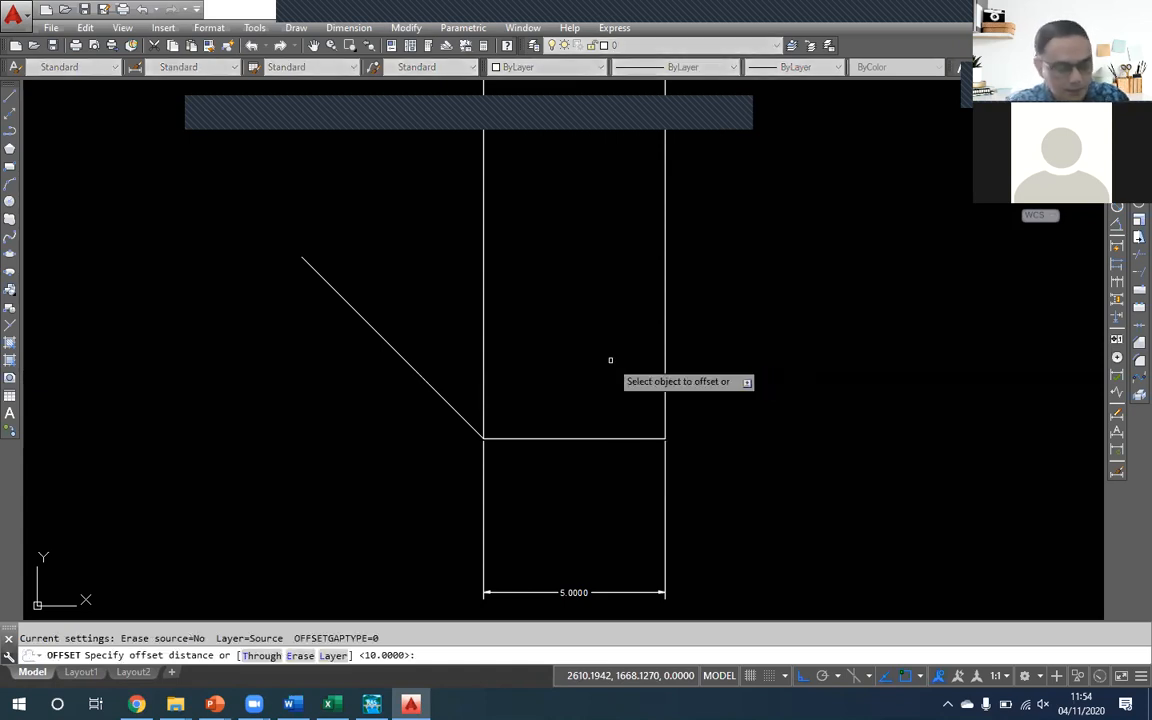
left_click(587, 440)
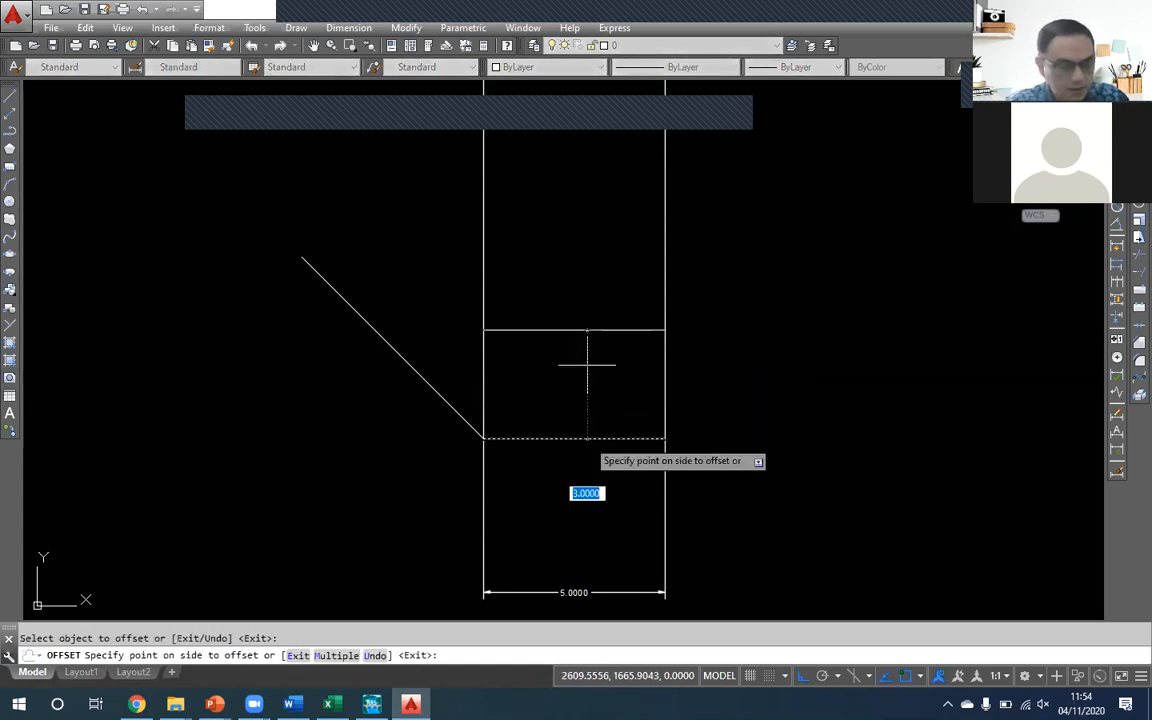
left_click(597, 262)
key("Return")
- Extend the upper horizontal line toward the left until it meets the diagonal side slope
type("E")
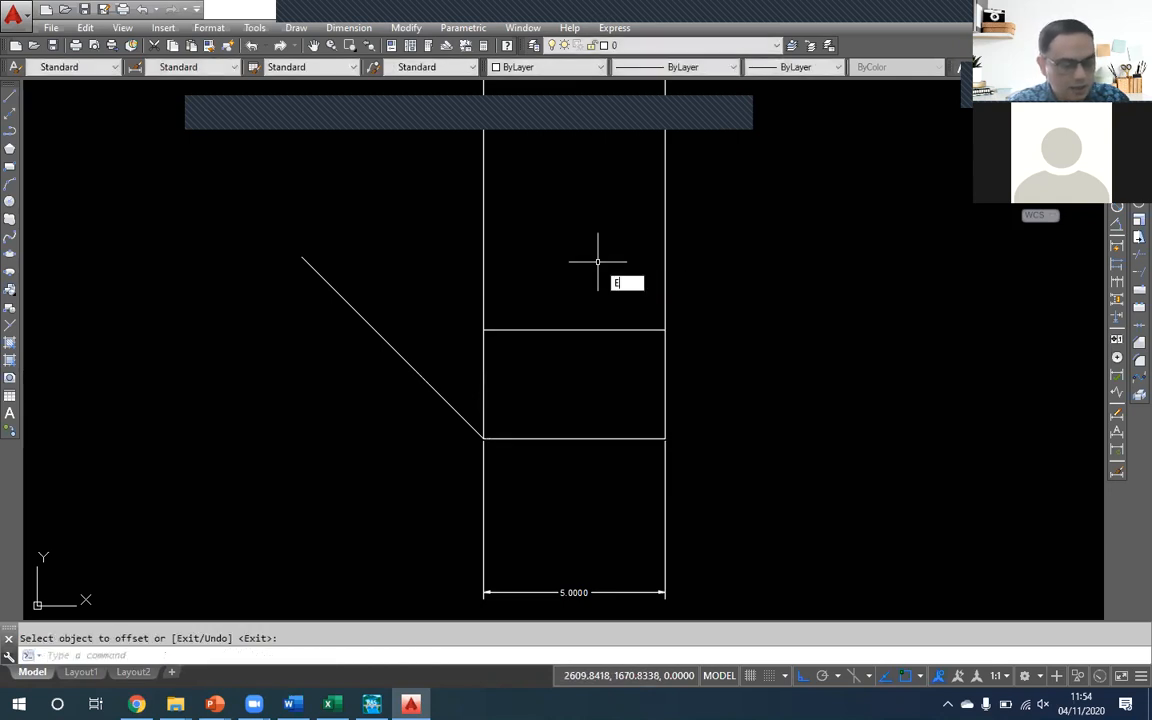
type("X")
key("Return")
left_click(530, 352)
left_click(508, 297)
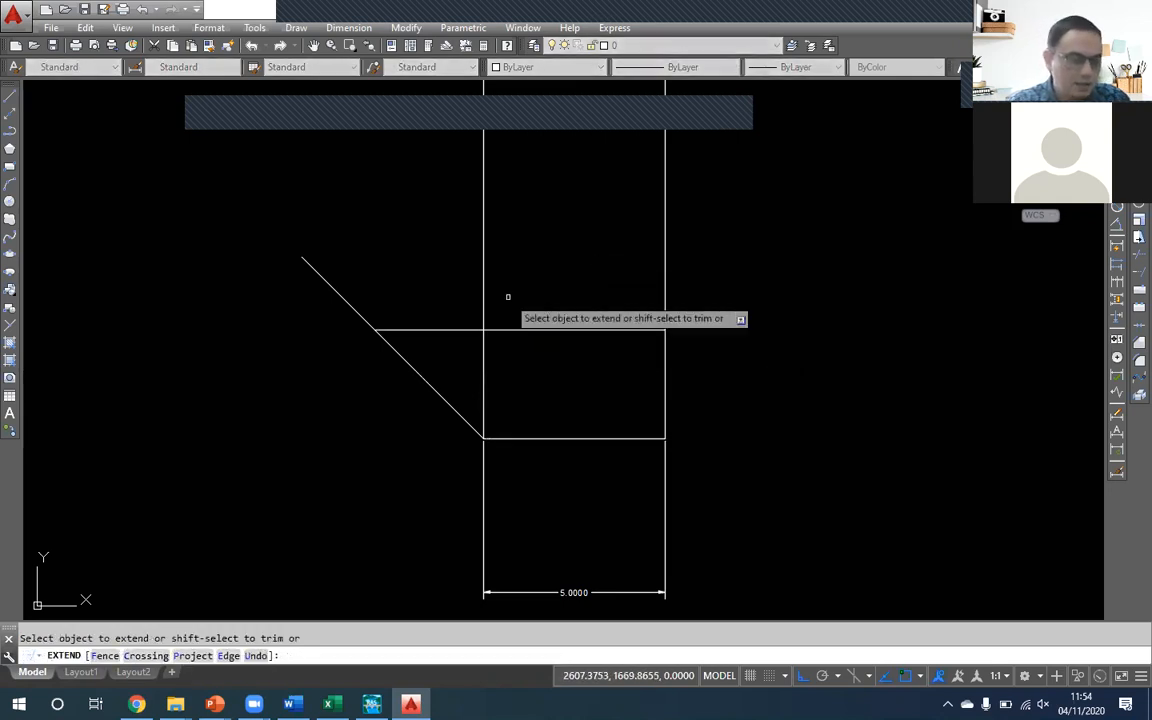
key("Return")
- Trim off the part of the diagonal that rises above the upper horizontal line
type("TR")
key("Return")
key("Return")
left_click(404, 301)
left_click(287, 295)
key("Return")
- Erase the upper horizontal line and the two vertical lines rising from the ends of the bed
left_click(524, 334)
left_click(476, 311)
key("Delete")
left_click(702, 309)
left_click(643, 303)
key("Delete")
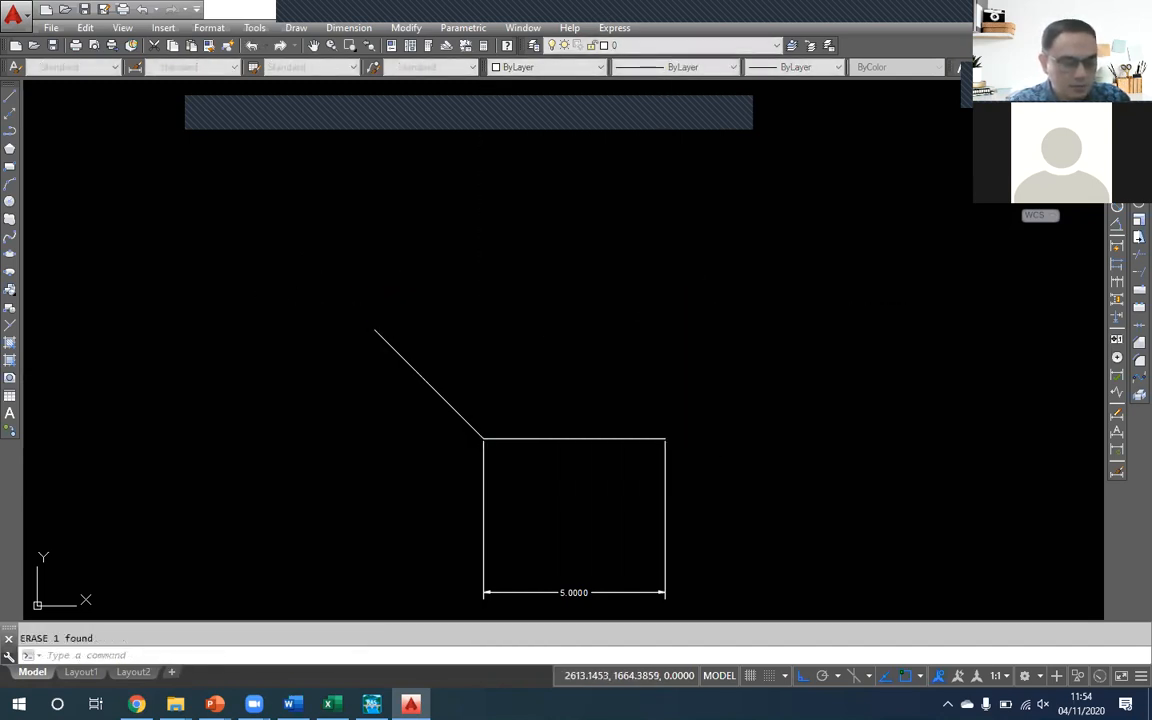
- Shorten both extension lines of the bed dimension by moving their origins down, clear of the bed line
left_click(725, 511)
left_click(484, 509)
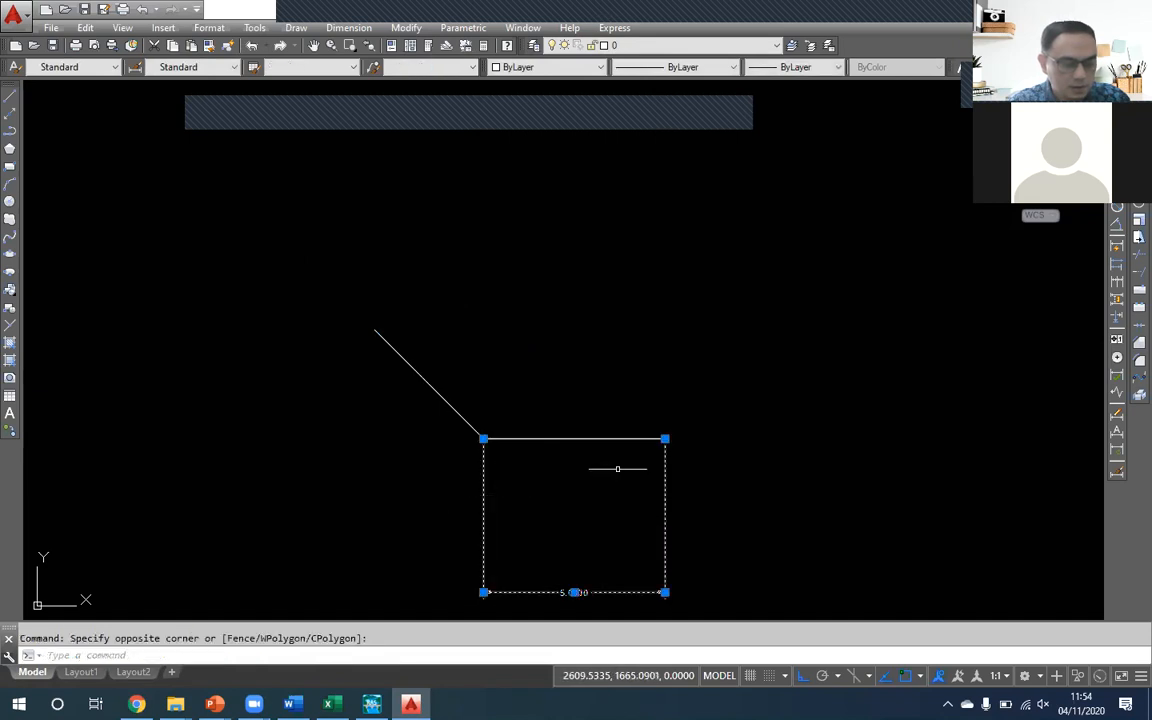
left_click(665, 438)
left_click(696, 503)
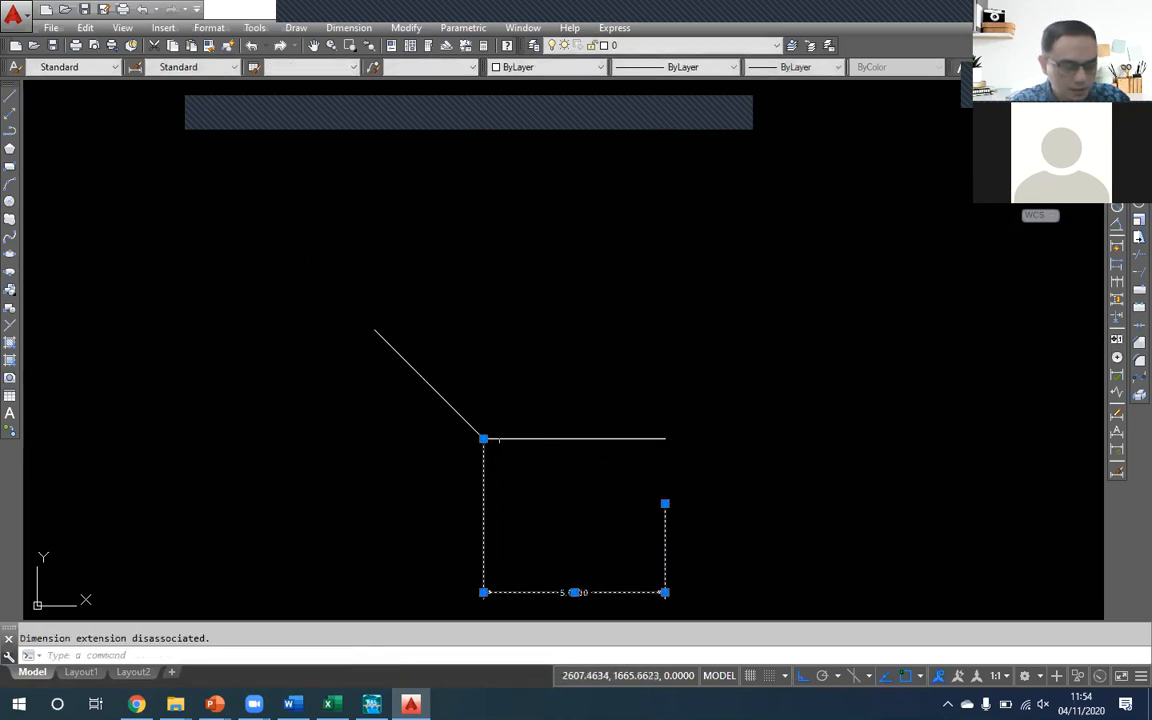
left_click(484, 438)
left_click(470, 504)
key("Escape")
scroll(548, 399, "up", 2)
scroll(555, 375, "up", 2)
scroll(553, 380, "down", 2)
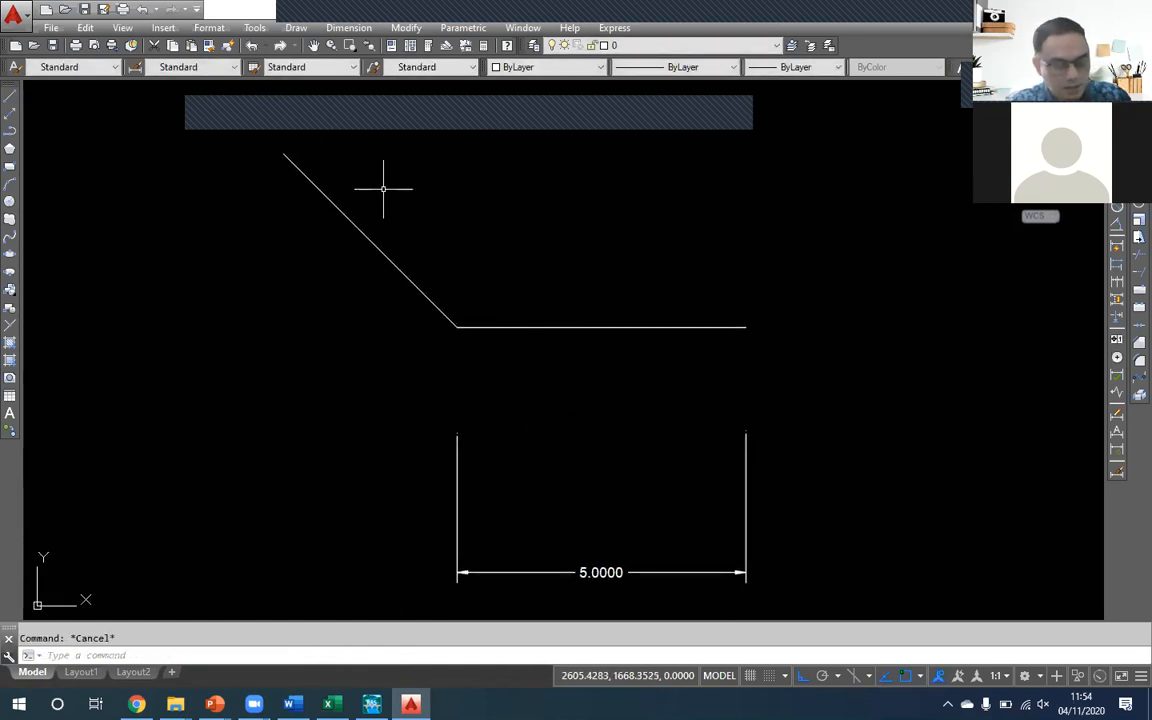
type("L")
key("Return")
key("Escape")
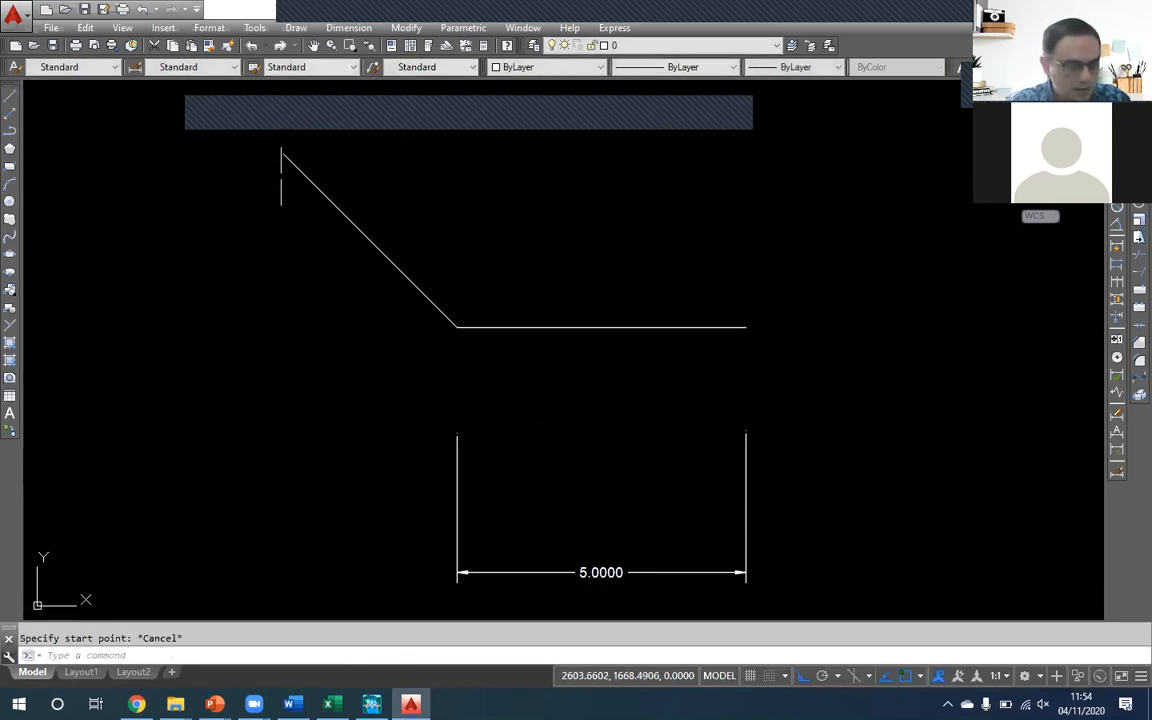
- Draw a vertical polyline from the diagonal's upper end straight down to bed level
type("pl")
key("Return")
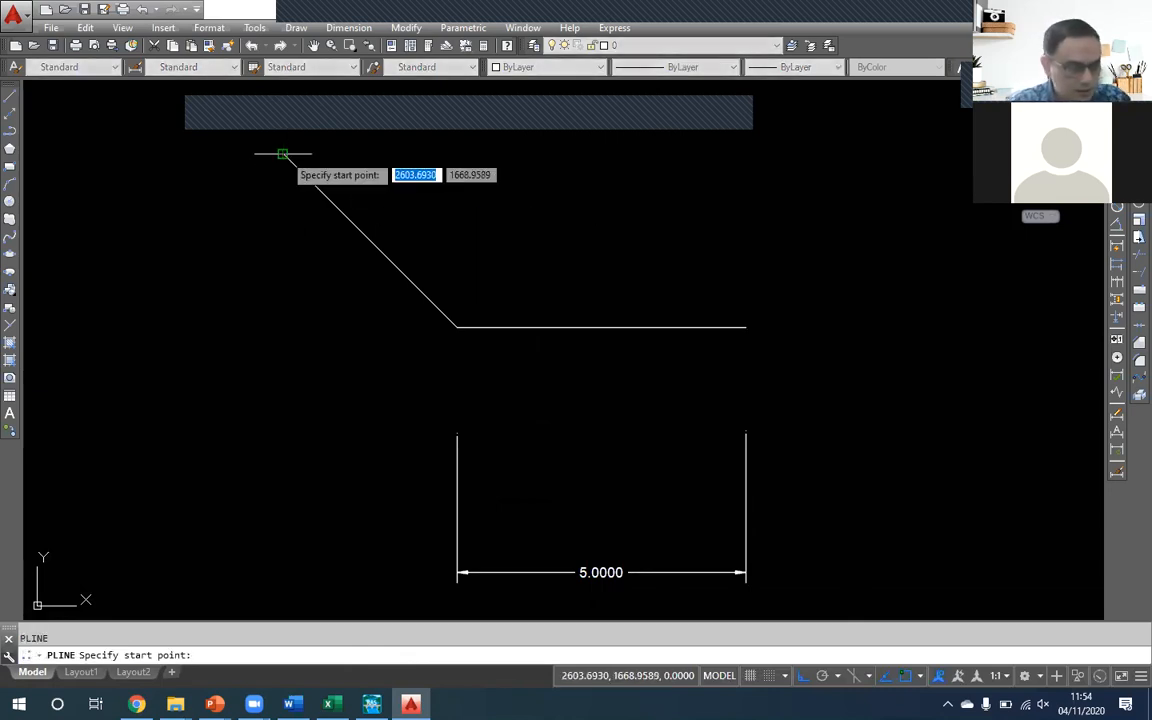
left_click(283, 156)
left_click(288, 328)
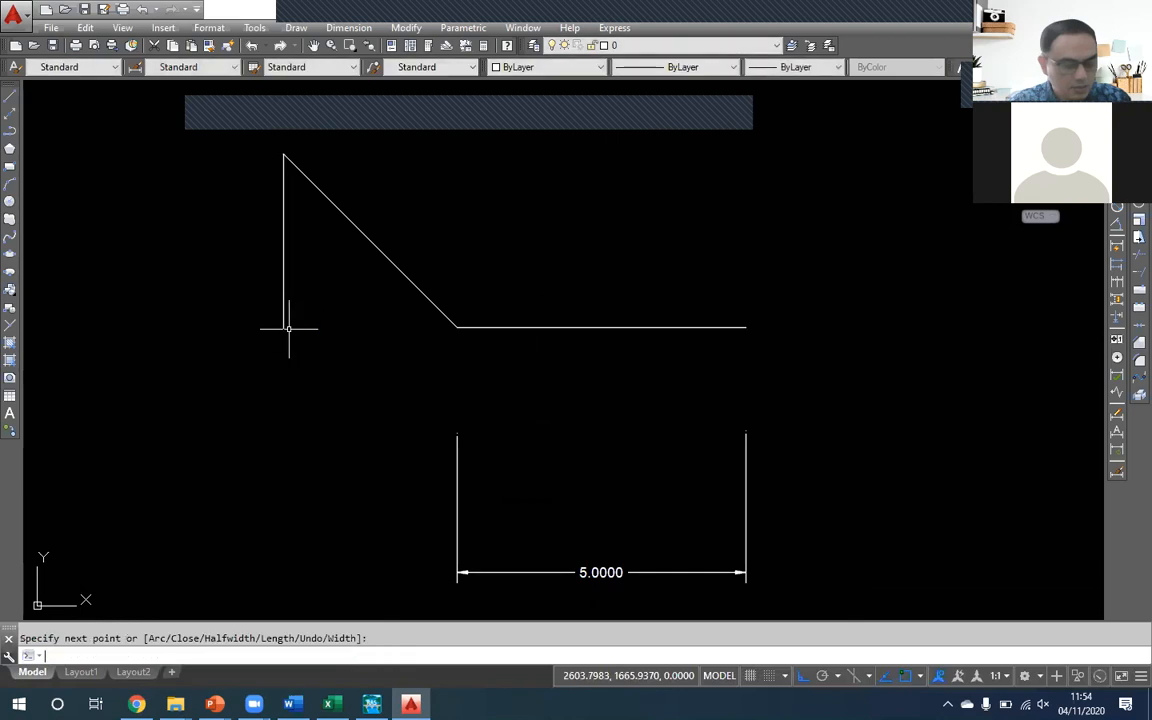
key("Return")
type("o")
key("Return")
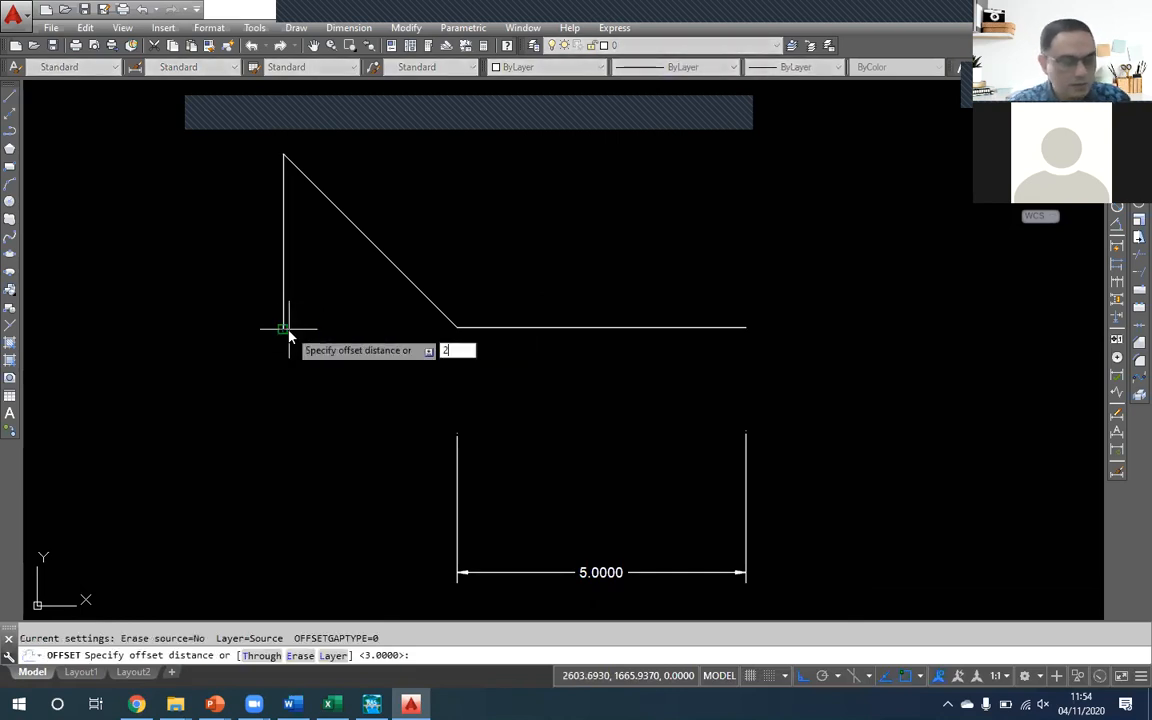
key("Return")
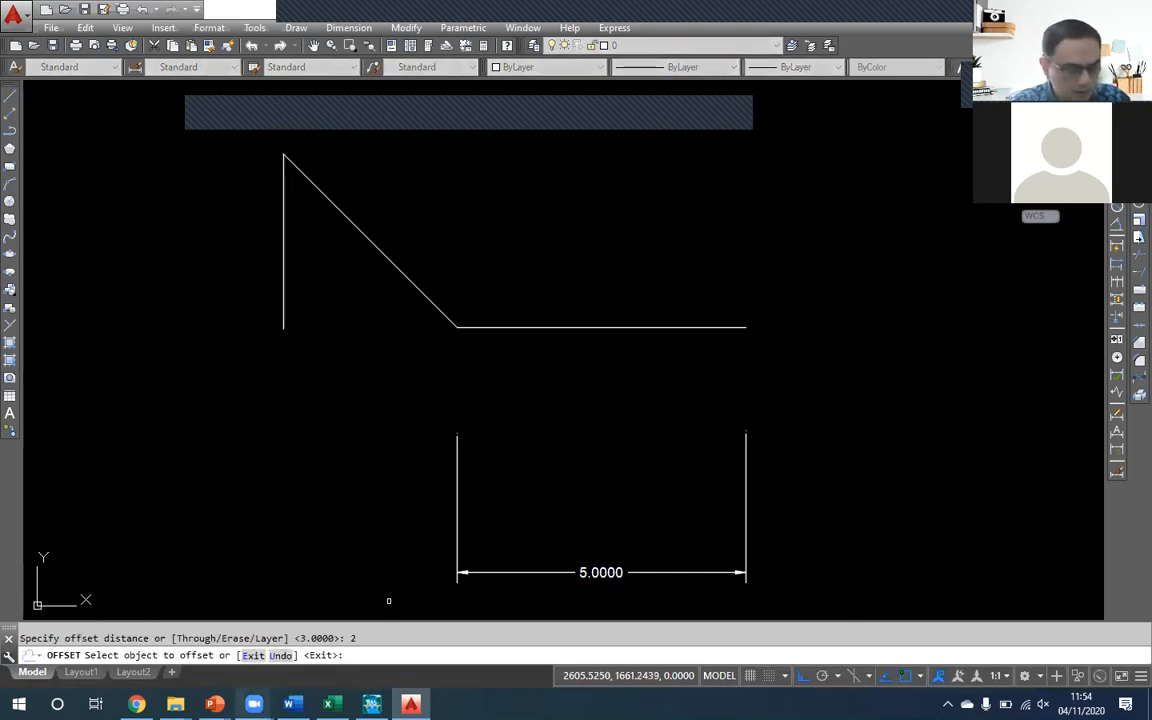
mouse_move(214, 704)
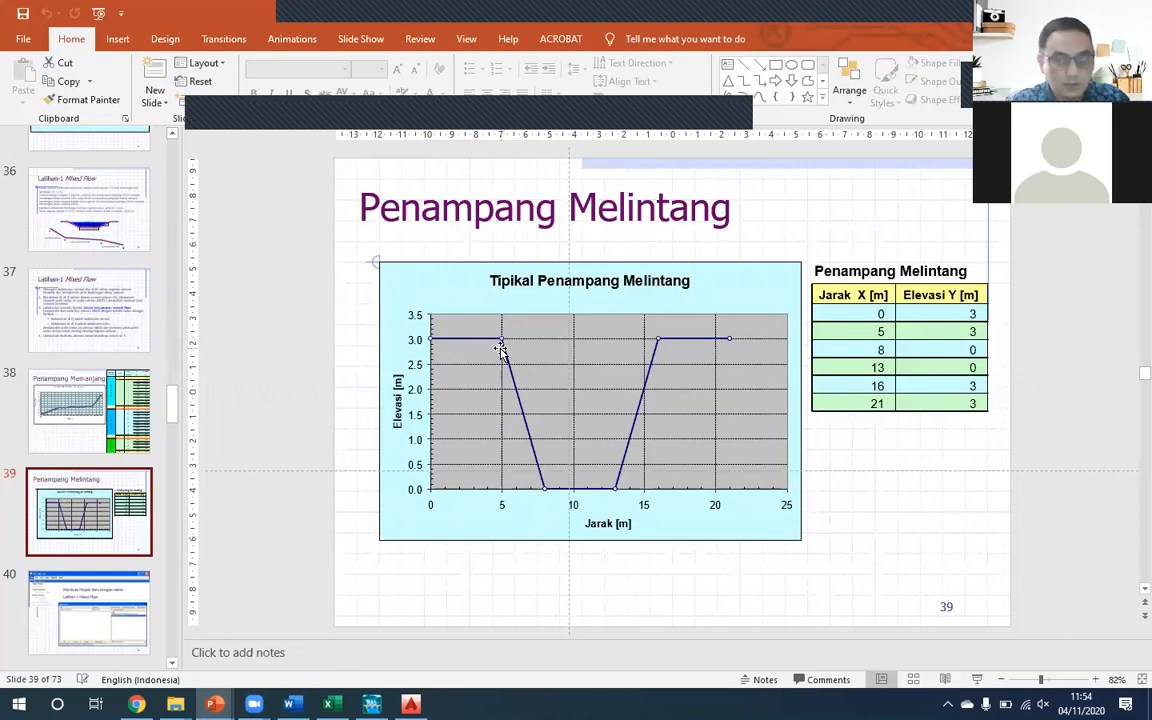
key("alt+Tab")
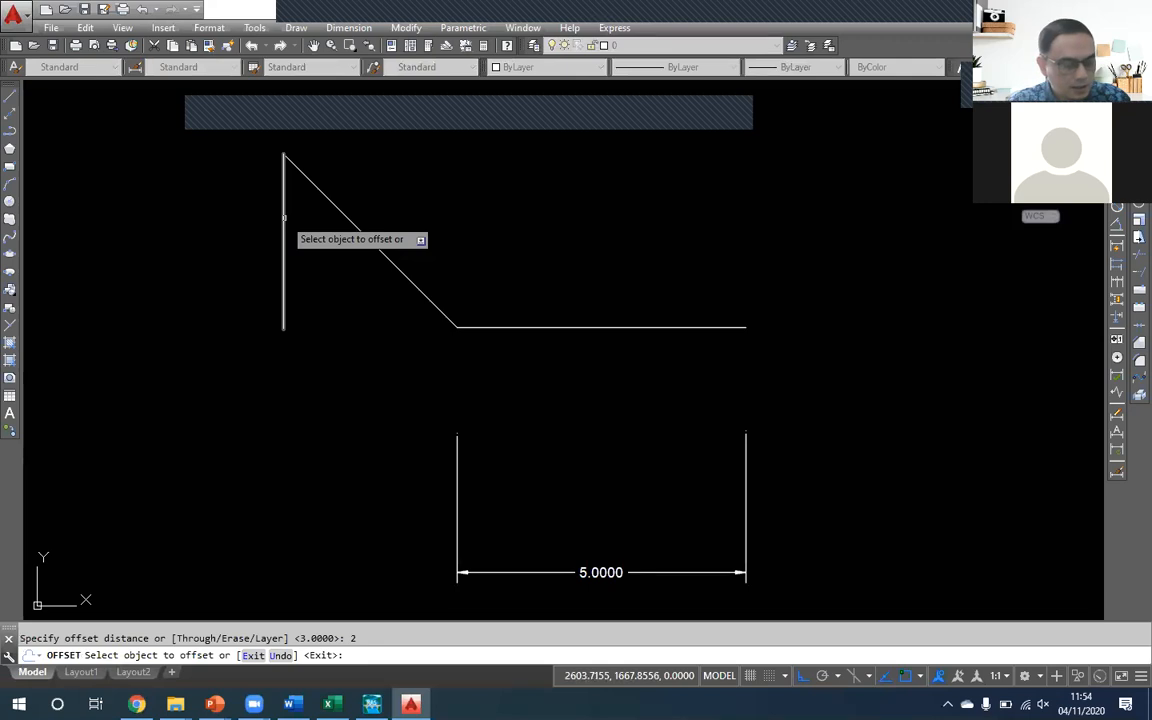
key("Escape")
- Offset the vertical polyline 5 units outward, away from the channel
key("Return")
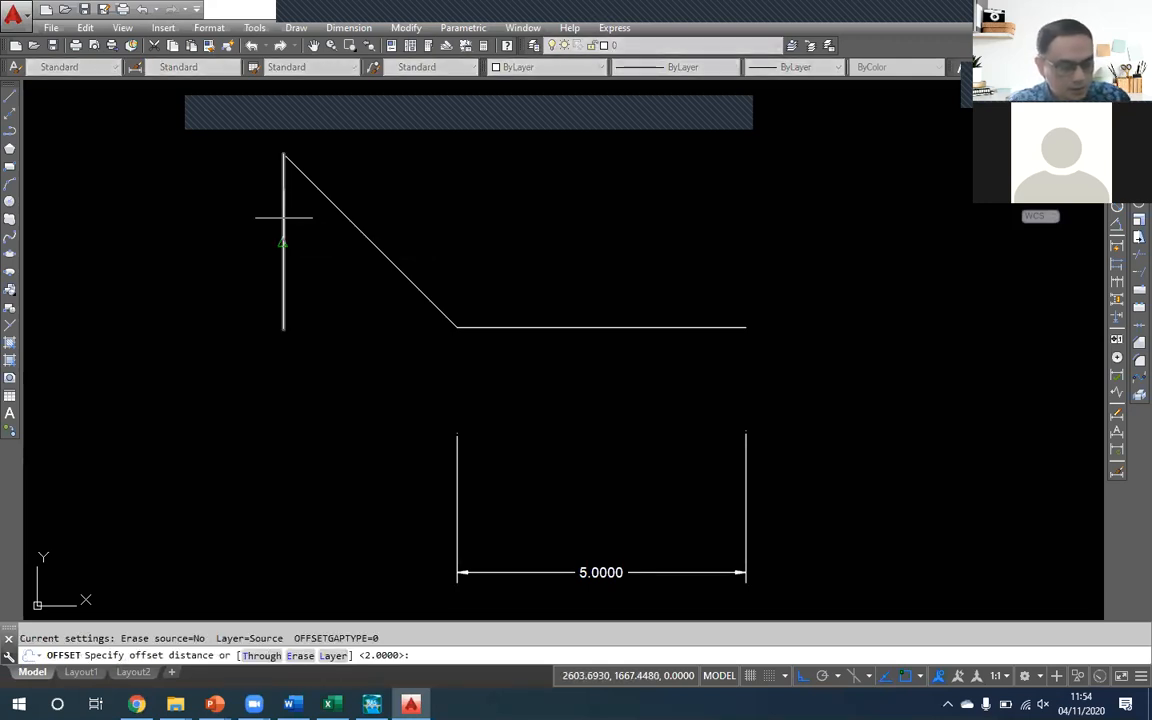
type("5")
key("Return")
left_click(284, 195)
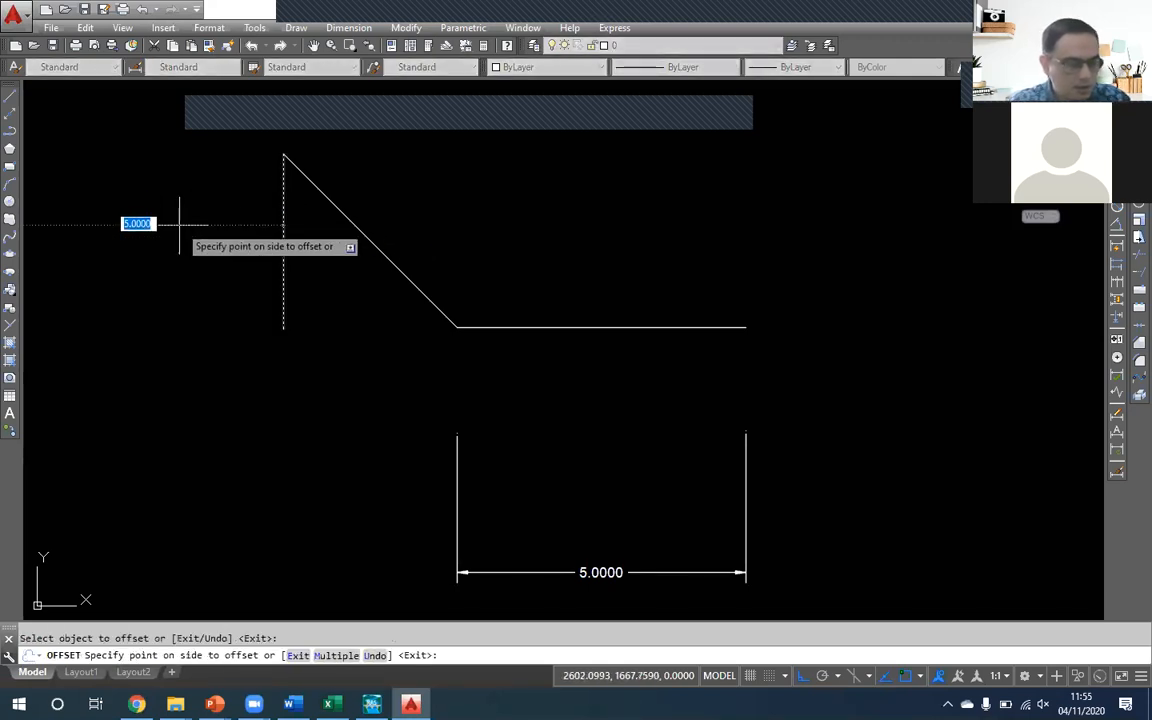
left_click(257, 298)
key("Return")
- Erase the original vertical polyline below the diagonal's upper end
left_click(410, 297)
left_click(360, 296)
key("Delete")
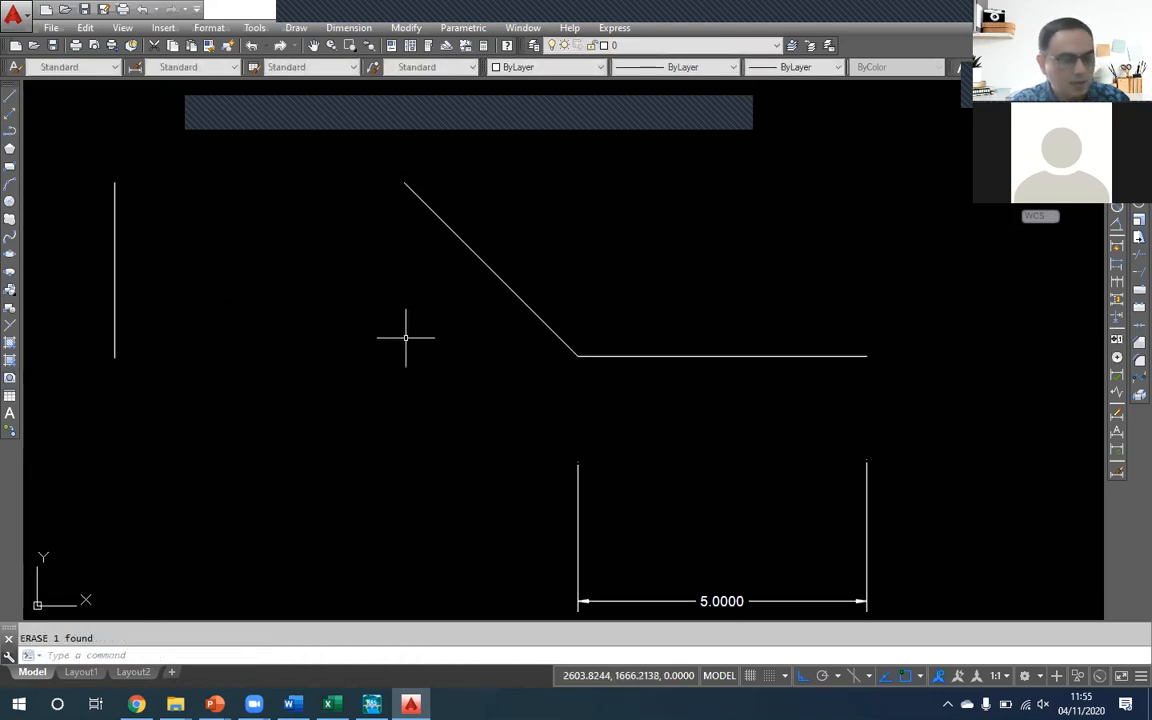
- Draw a 5-unit horizontal bank polyline from the top of the outer vertical guide to the diagonal's upper end
key("Return")
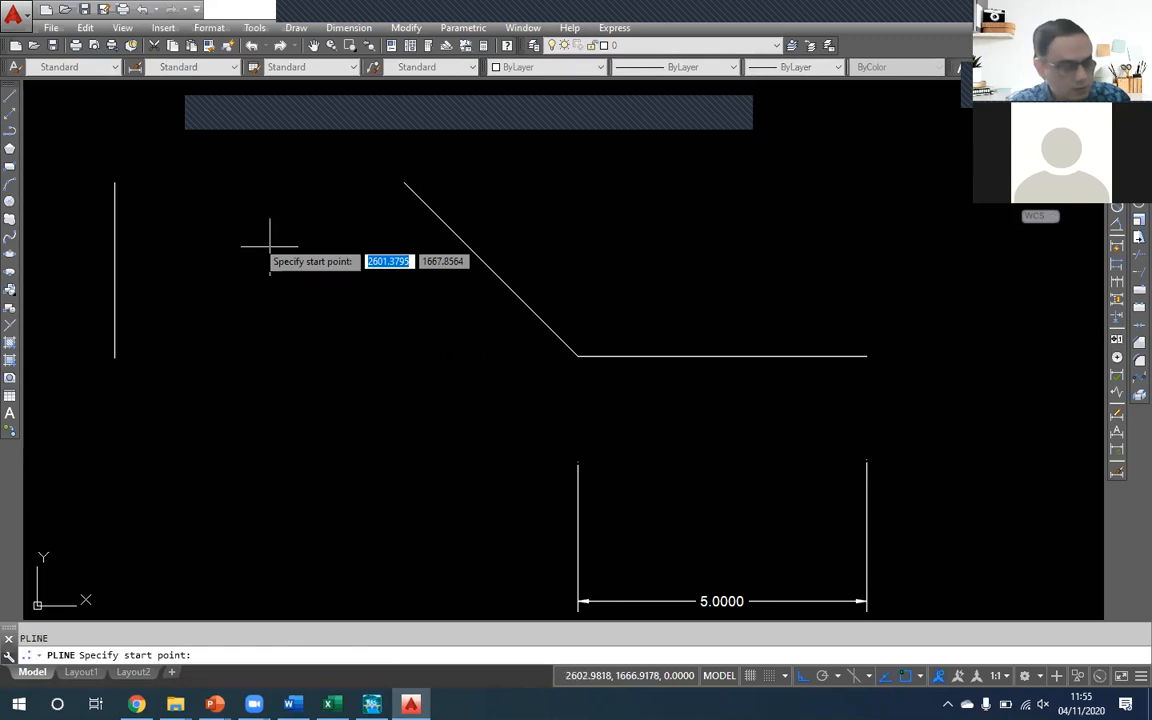
left_click(114, 182)
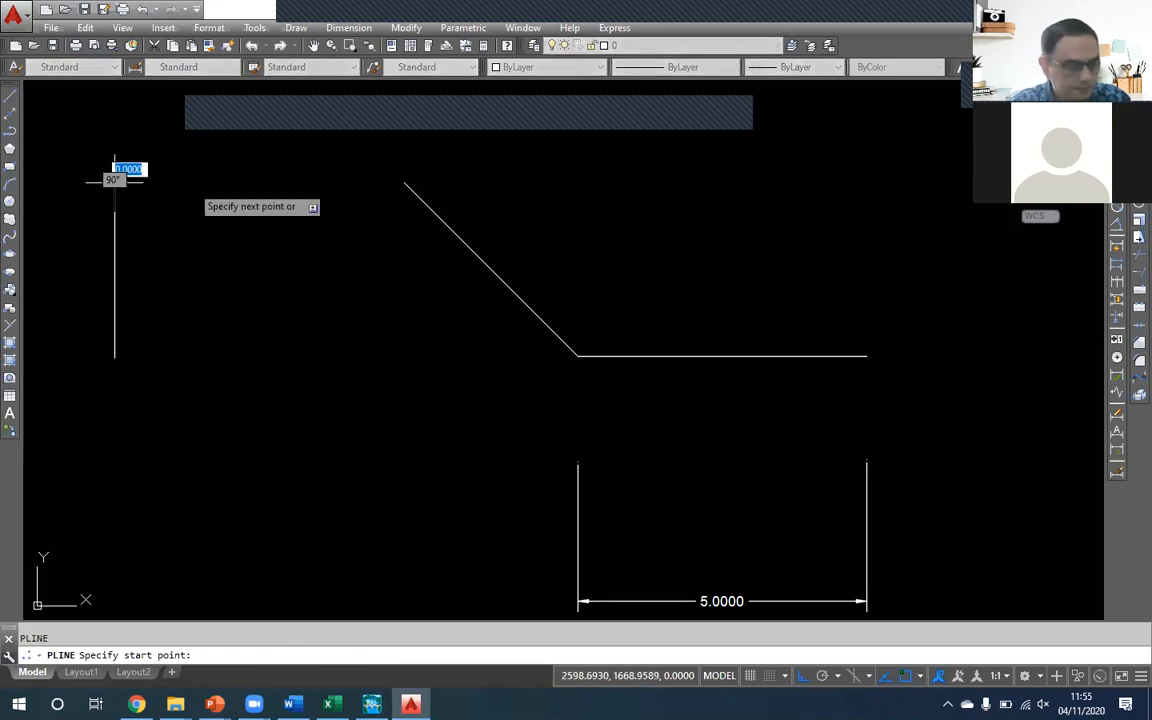
left_click(426, 184)
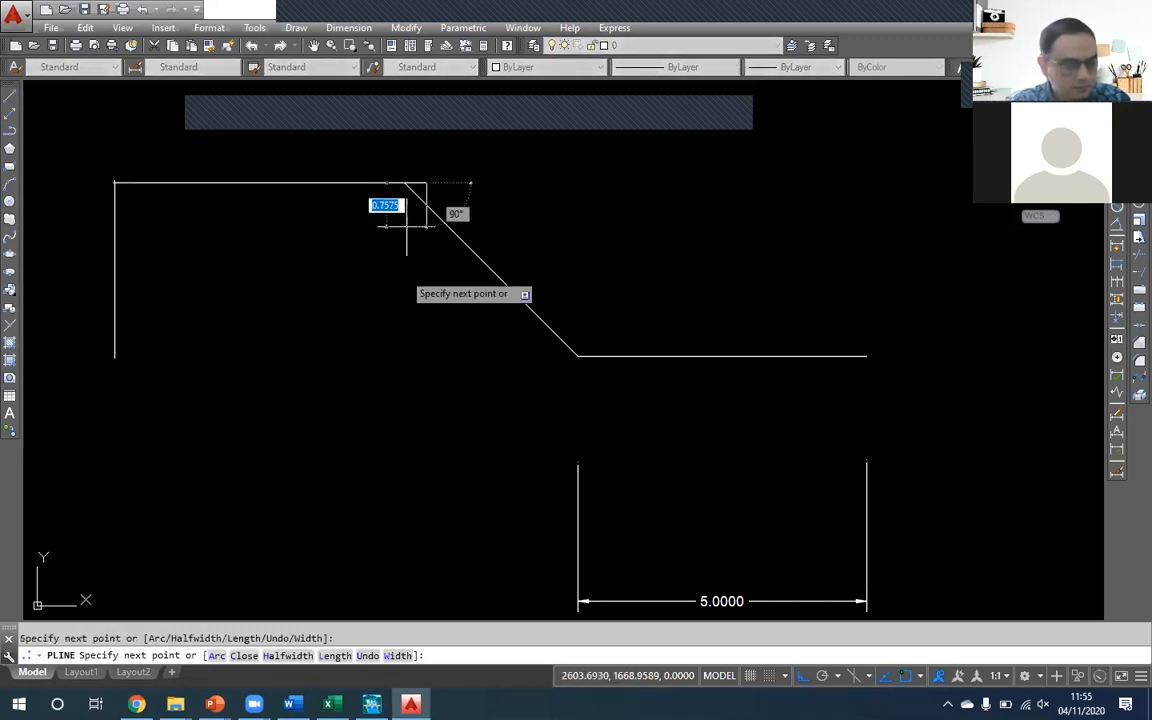
type("u")
key("Return")
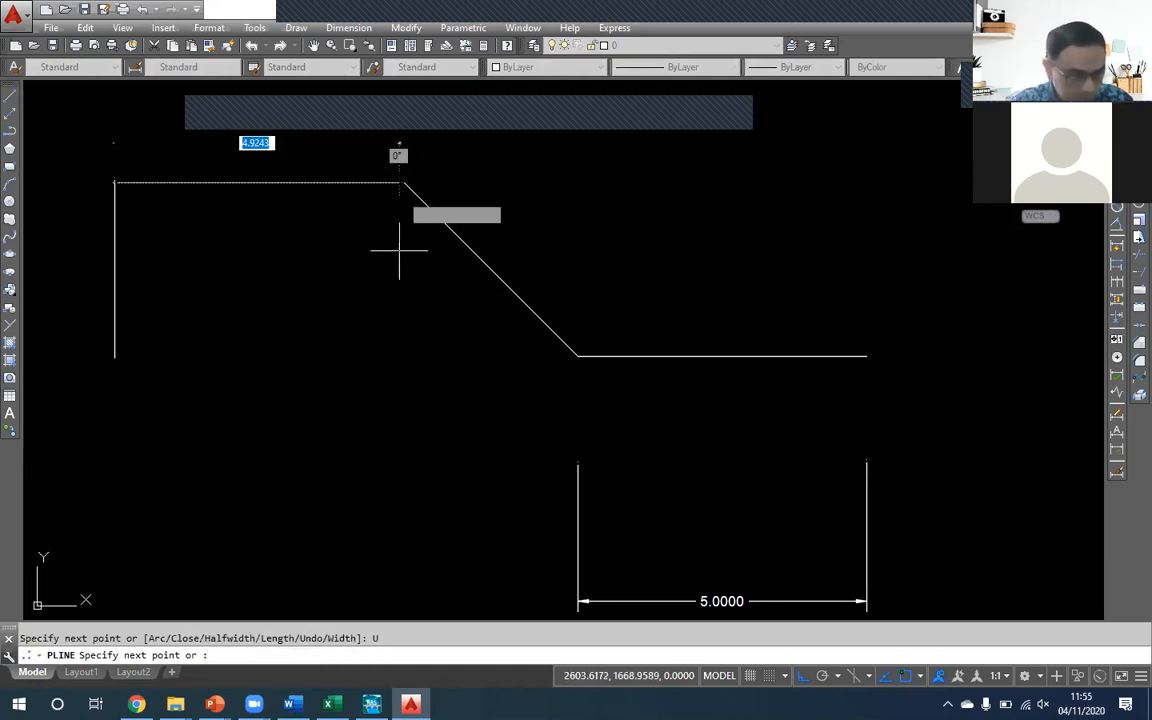
left_click(408, 183)
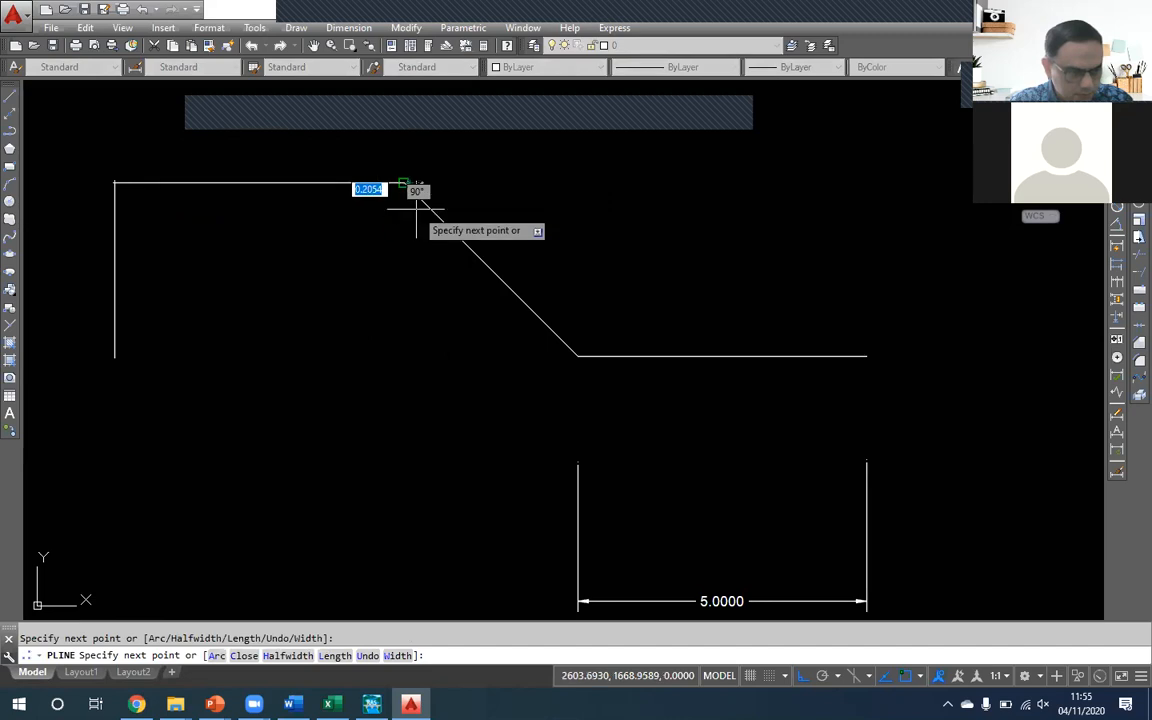
type("u")
key("Return")
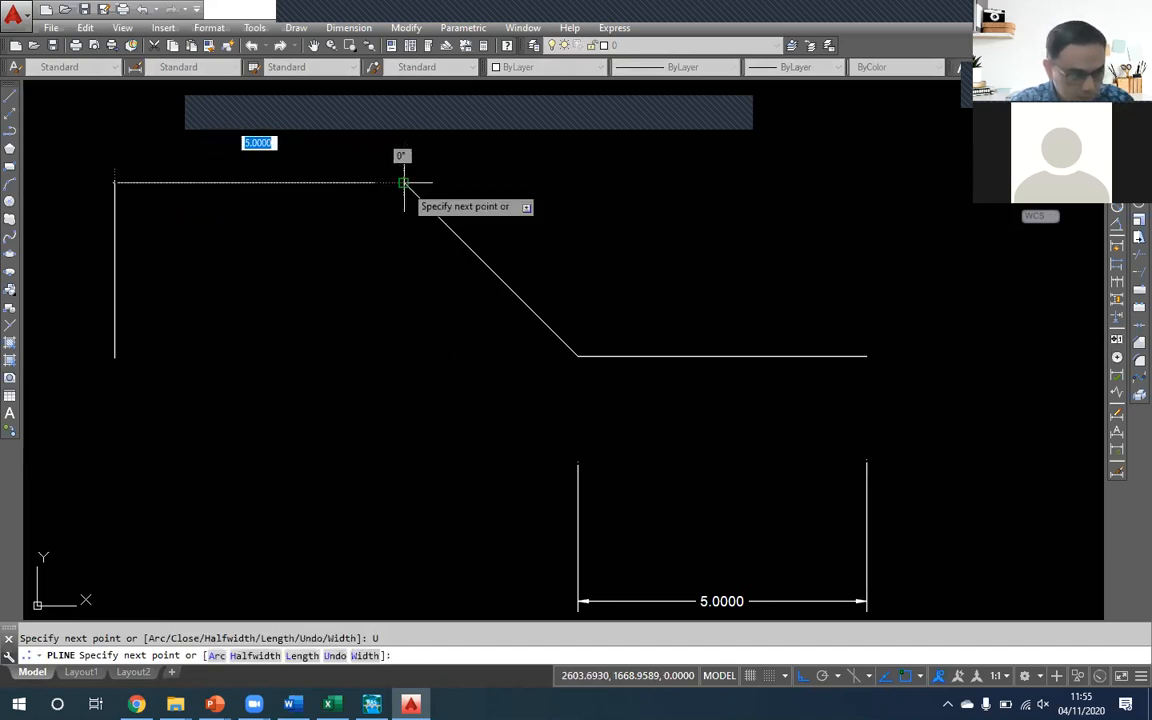
left_click(404, 182)
key("Return")
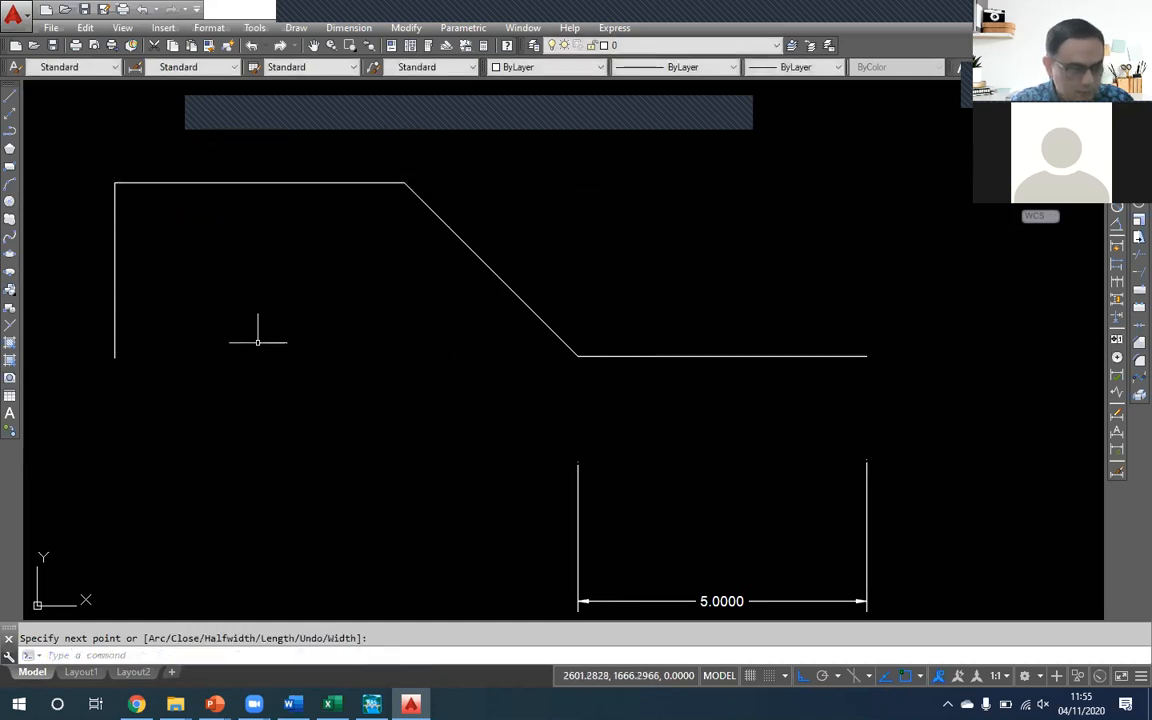
- Erase the vertical guide line at the outer end of the bank
left_click(185, 296)
left_click(98, 226)
key("Delete")
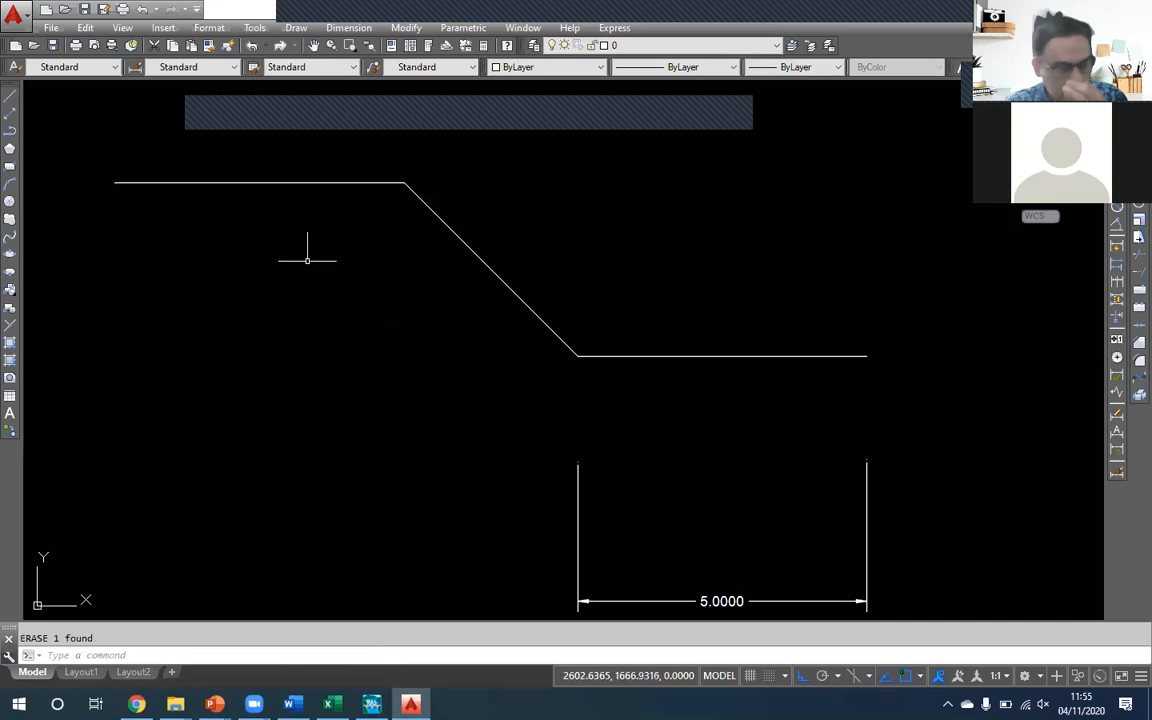
- Mirror the bank and side slope about a vertical axis through the bed's midpoint, keeping the source objects
left_click(481, 257)
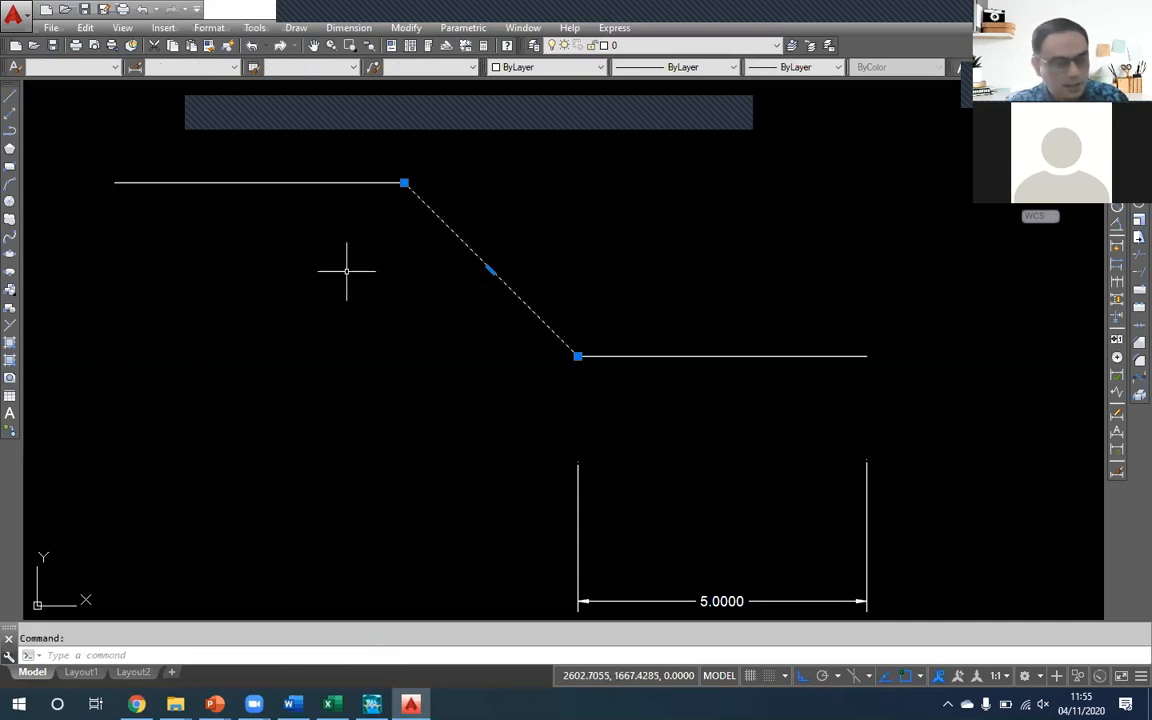
key("Escape")
left_click(473, 206)
left_click(355, 162)
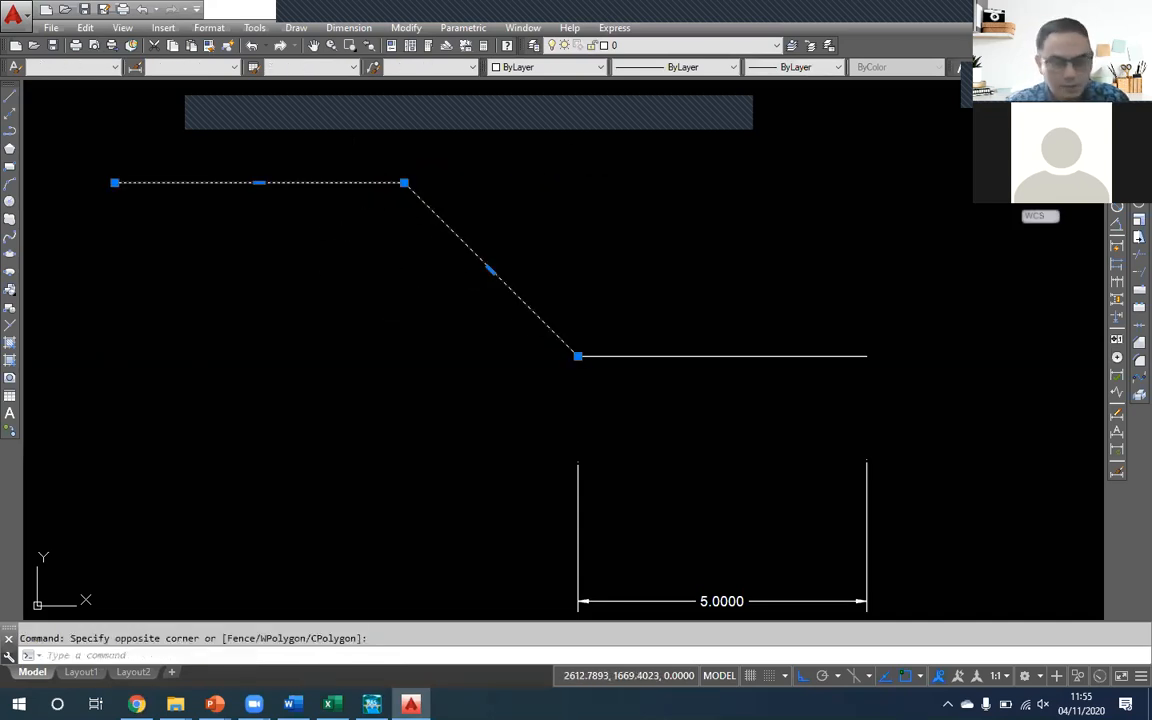
left_click(1139, 132)
right_click(689, 275, "shift")
left_click(725, 393)
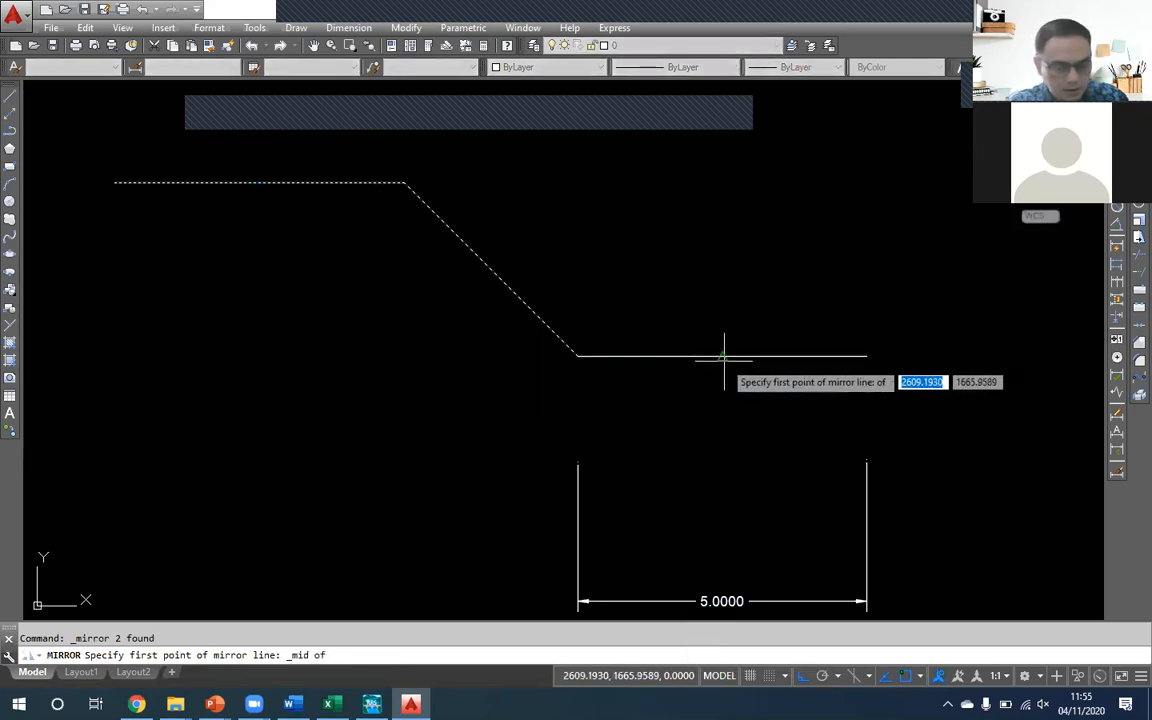
left_click(722, 352)
left_click(713, 460)
key("Return")
scroll(489, 380, "down", 2)
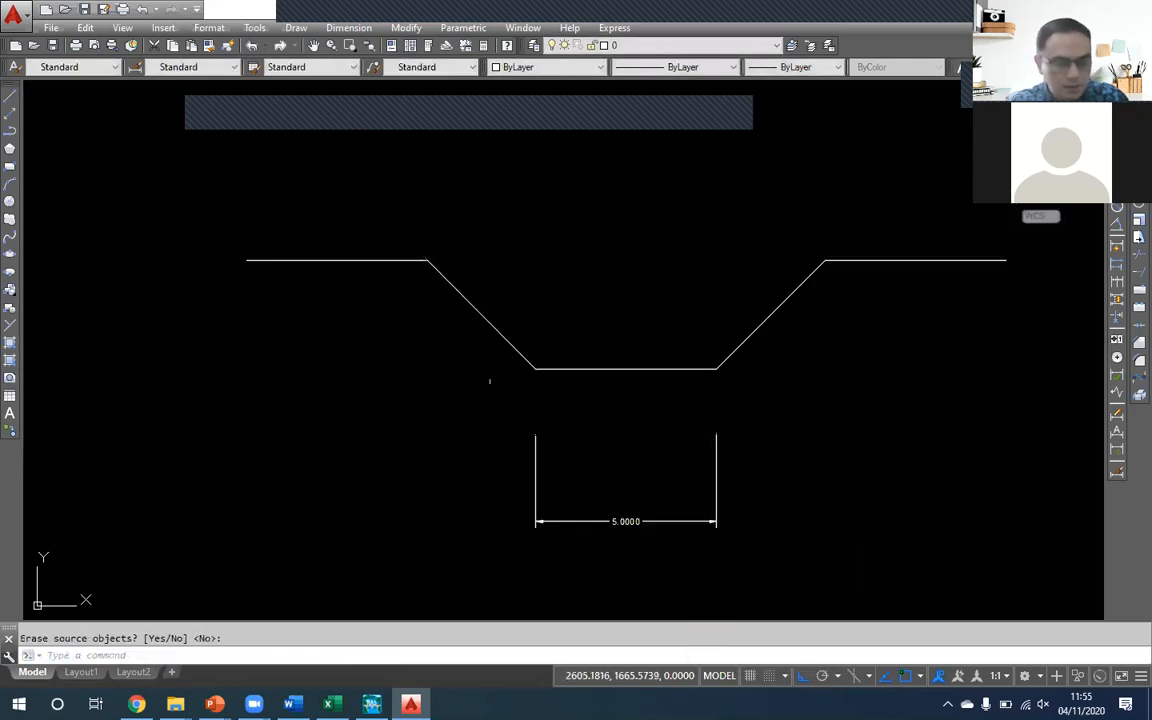
- Join both banks, both side slopes and the bed into one polyline, and select it to check the result
left_click(338, 260)
left_click(330, 237)
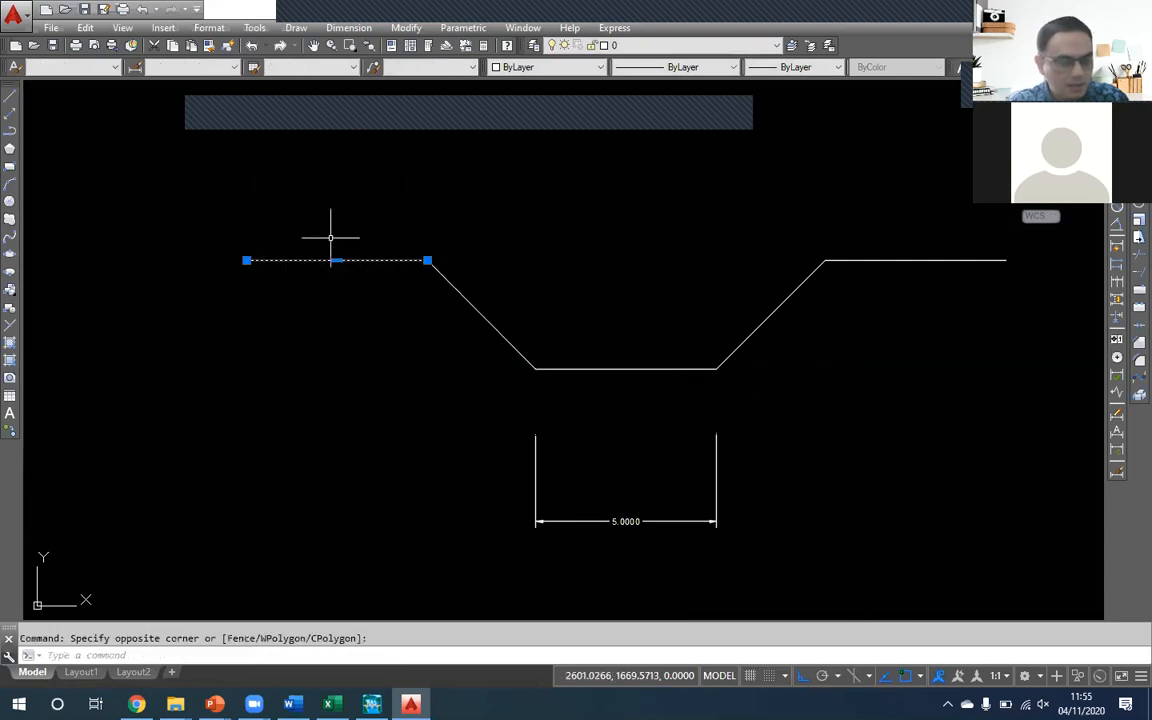
key("Return")
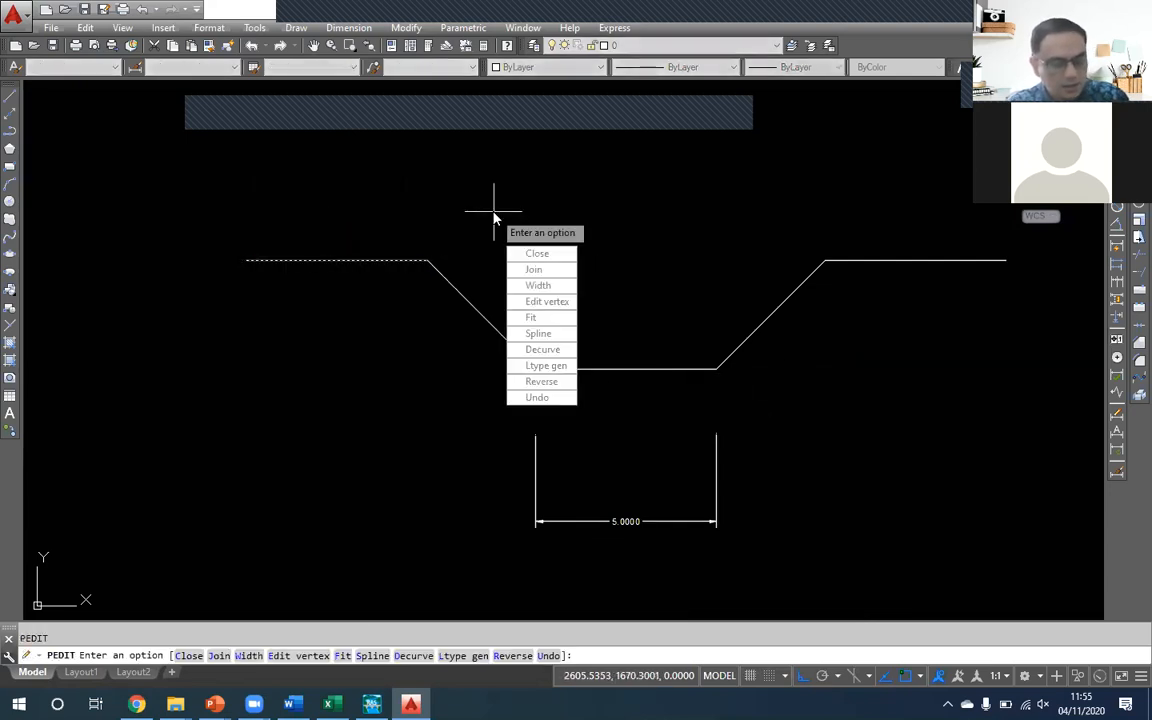
type("j")
key("Return")
left_click(468, 300)
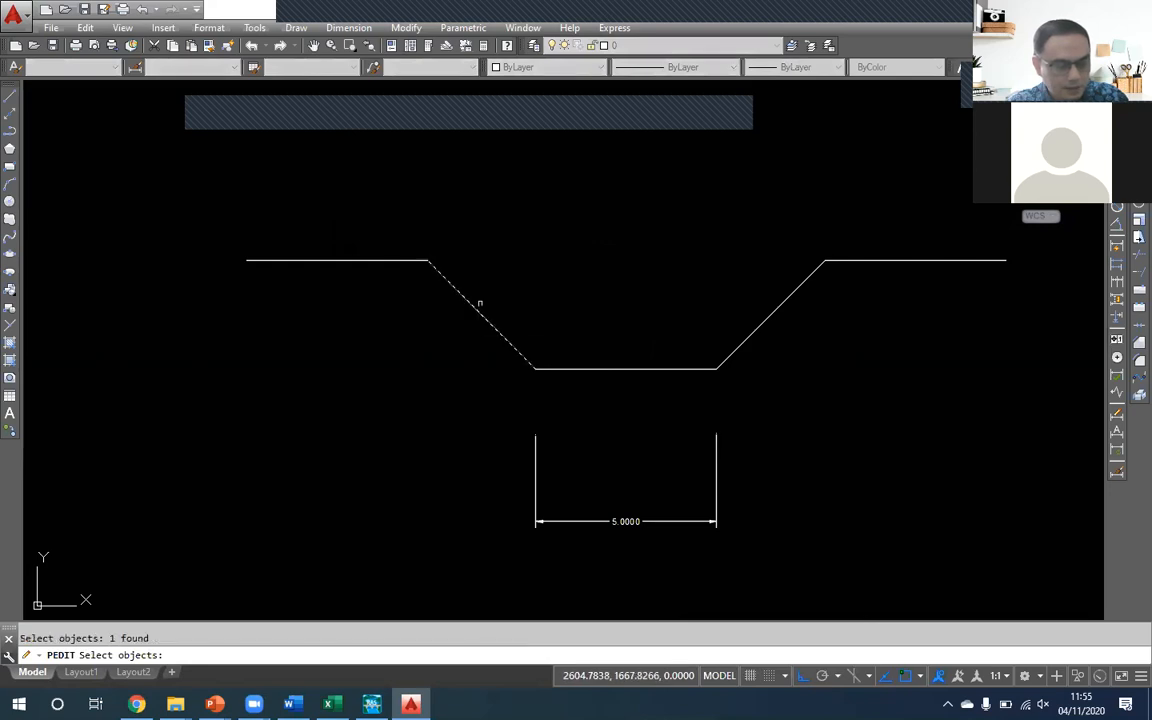
left_click(656, 386)
left_click(628, 352)
left_click(826, 262)
key("Return")
key("Return")
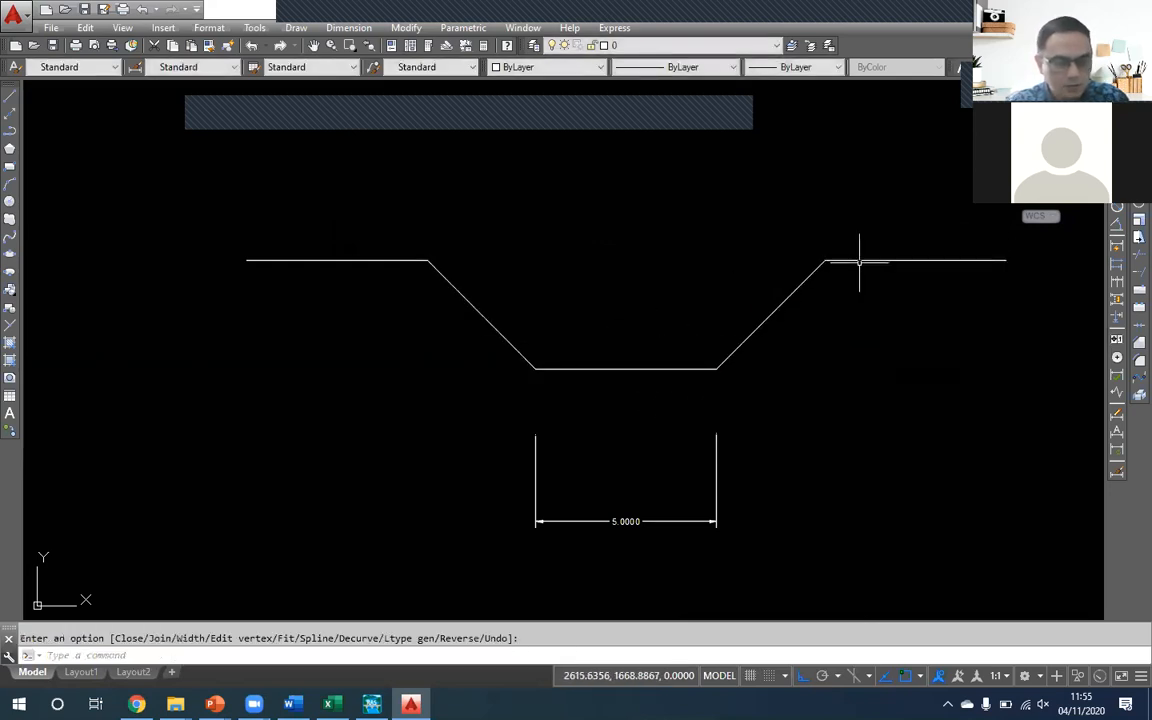
left_click(859, 260)
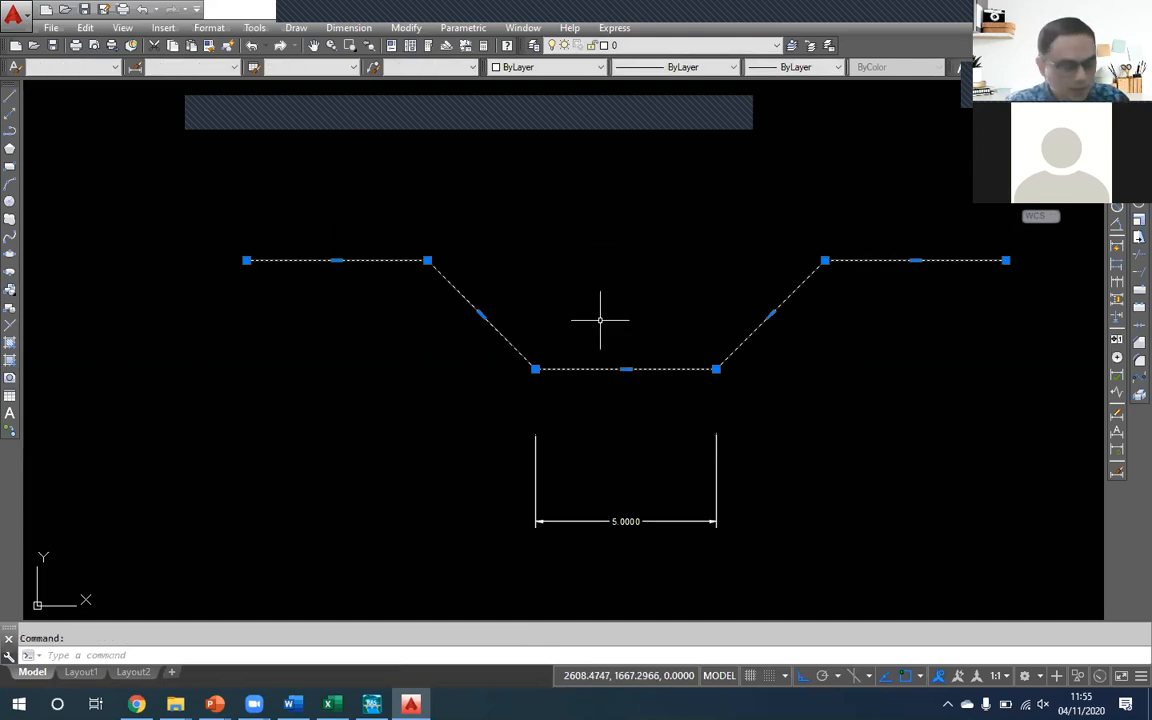
- Undo the polyline join and select one bank, the bed and one side slope in turn to check that they are separate
key("Escape")
left_click(416, 260)
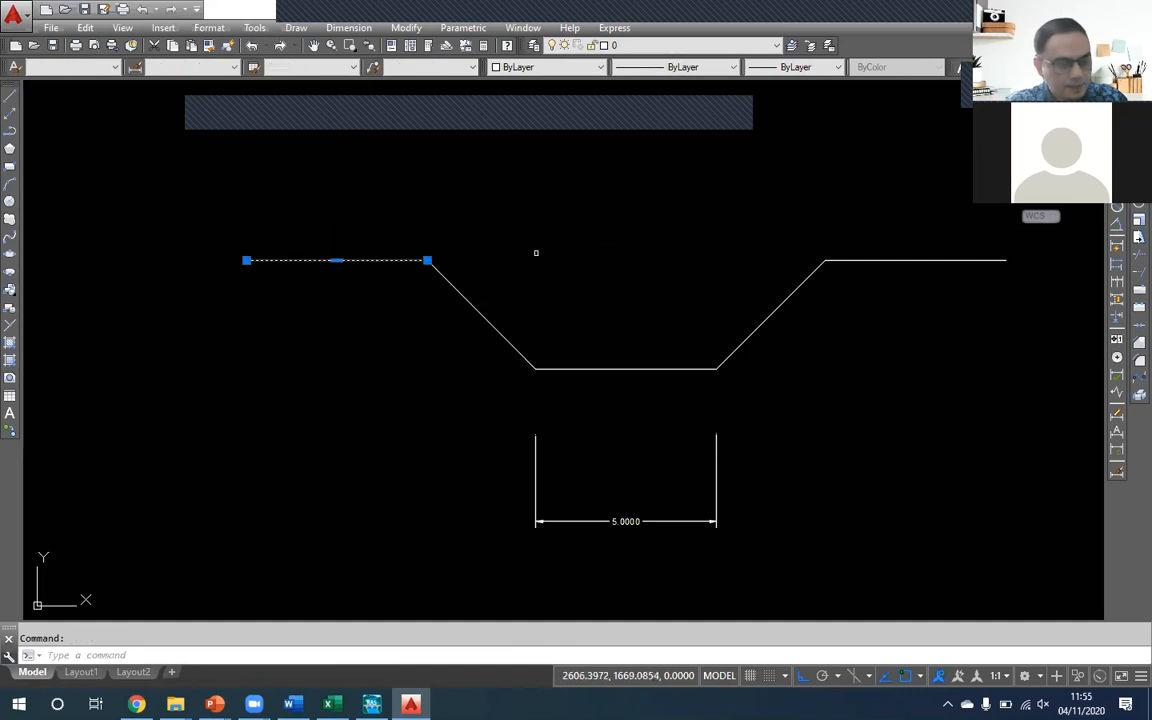
key("Escape")
left_click(619, 372)
key("Escape")
left_click(751, 334)
key("Escape")
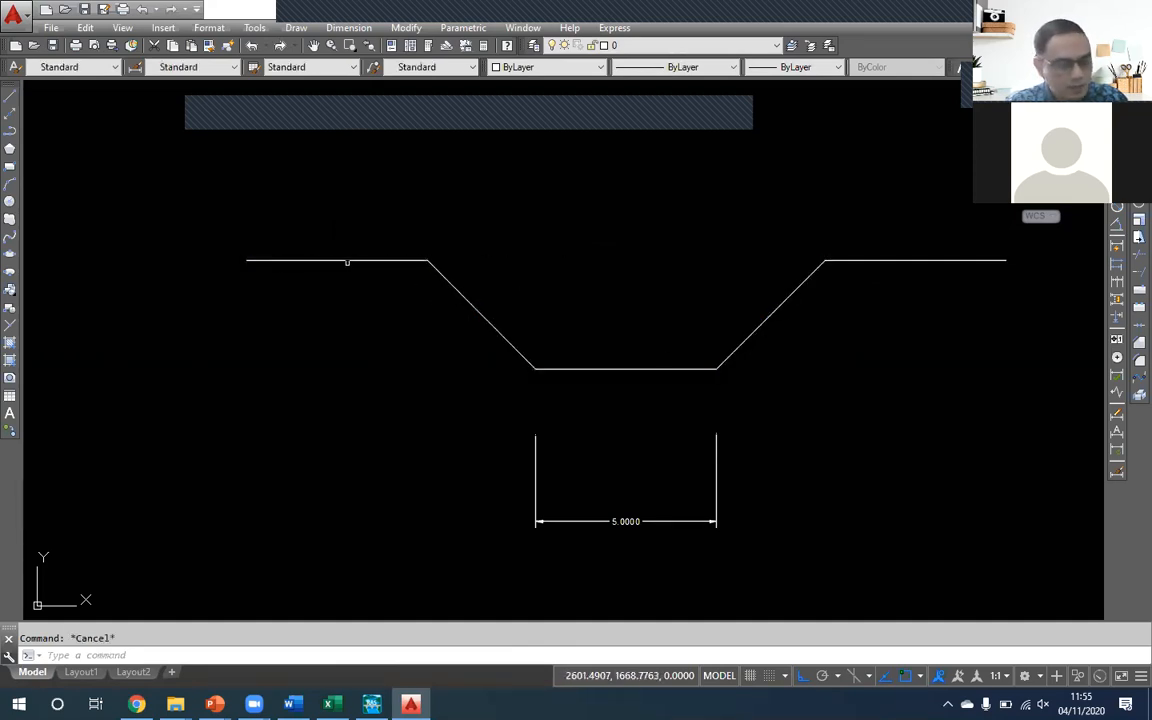
- Join both banks, both side slopes and the bed into a single polyline with PEDIT, starting from the outer end of one bank
left_click(350, 259)
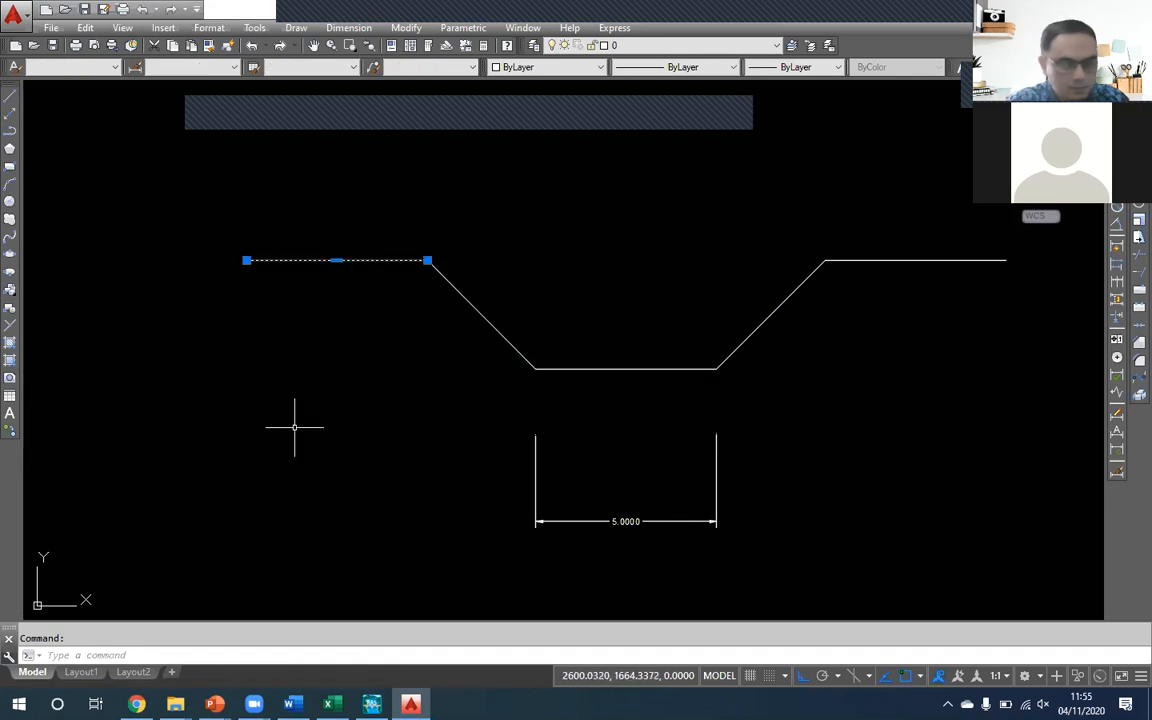
type("PE")
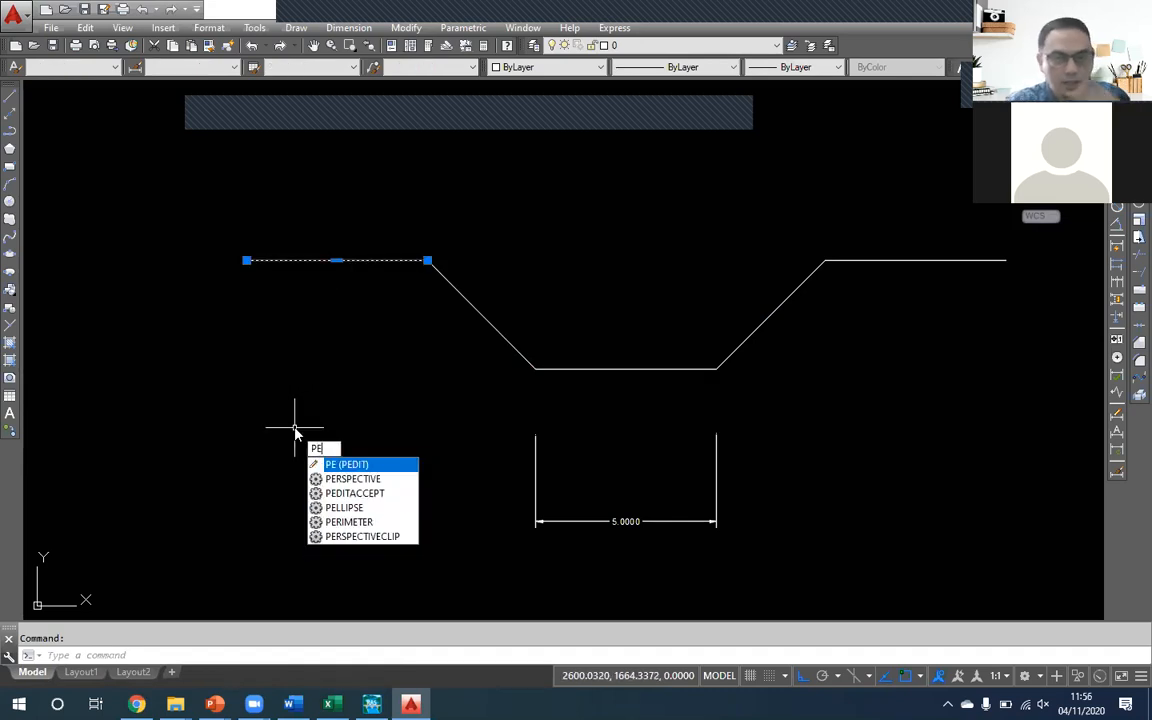
key("Return")
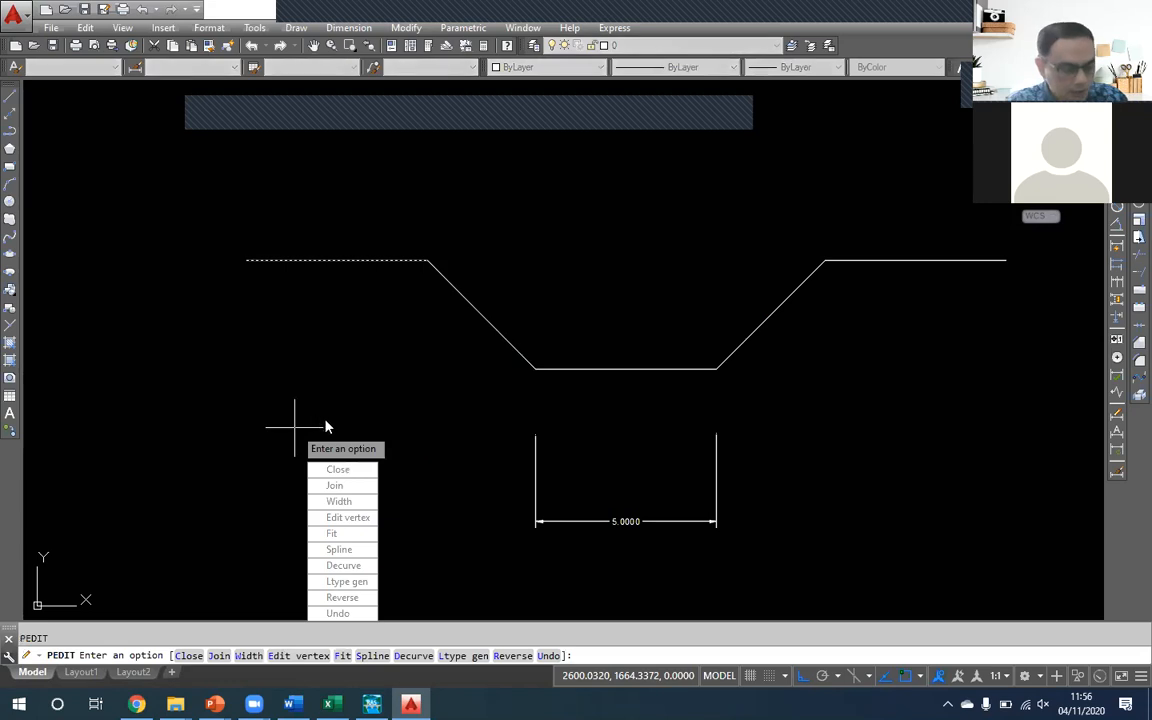
left_click(335, 486)
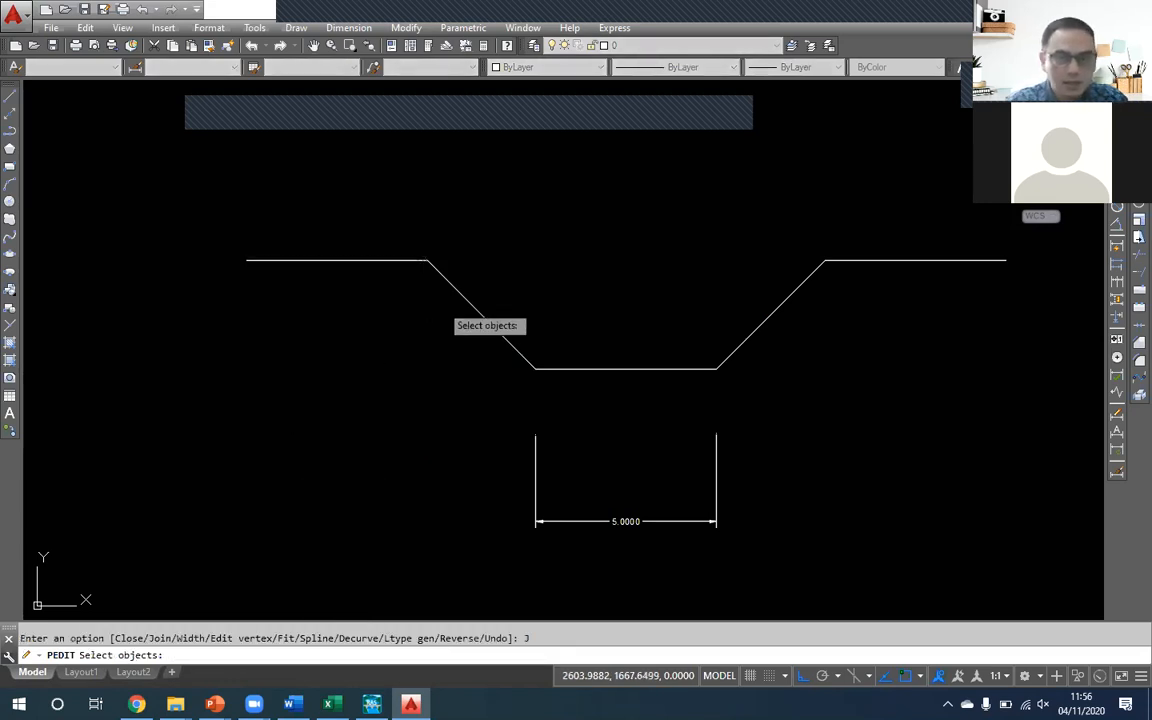
left_click(466, 304)
left_click(768, 390)
left_click(694, 321)
left_click(885, 333)
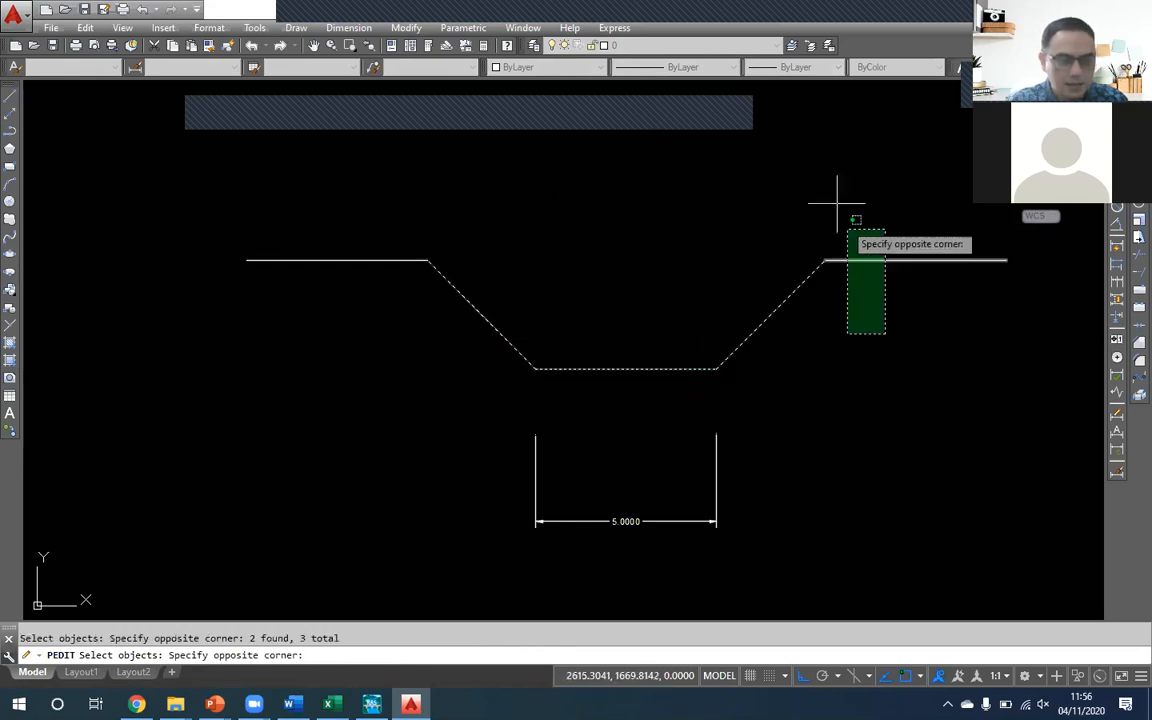
left_click(838, 208)
key("Return")
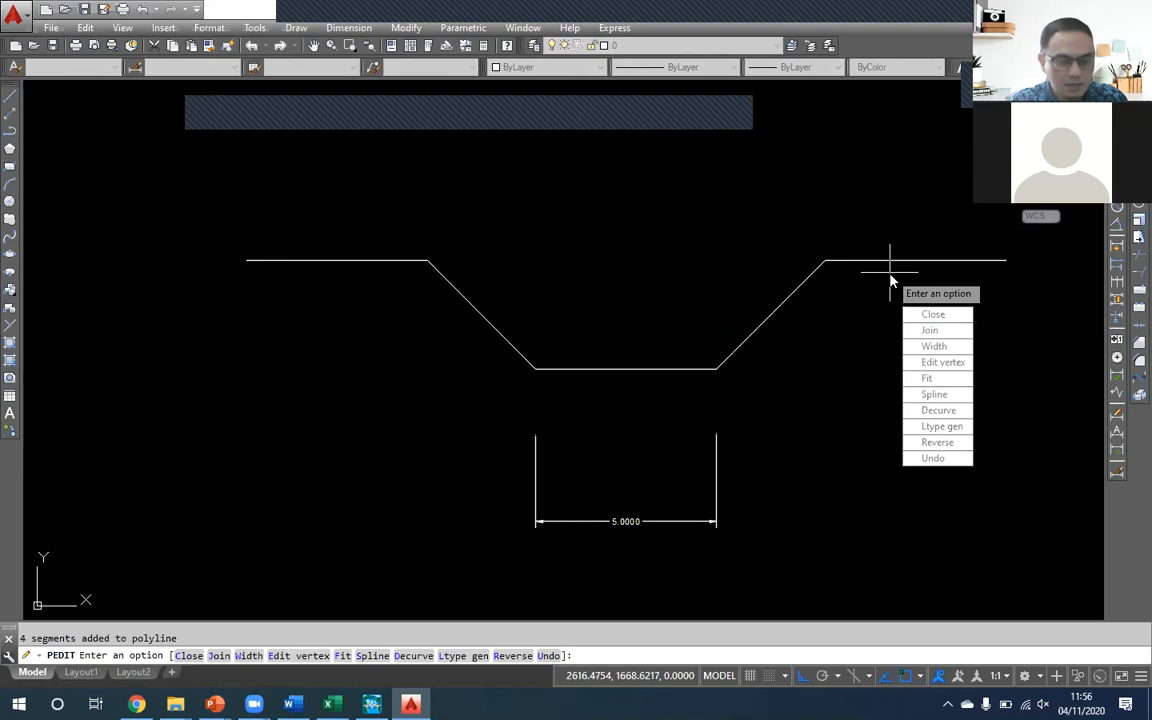
key("Return")
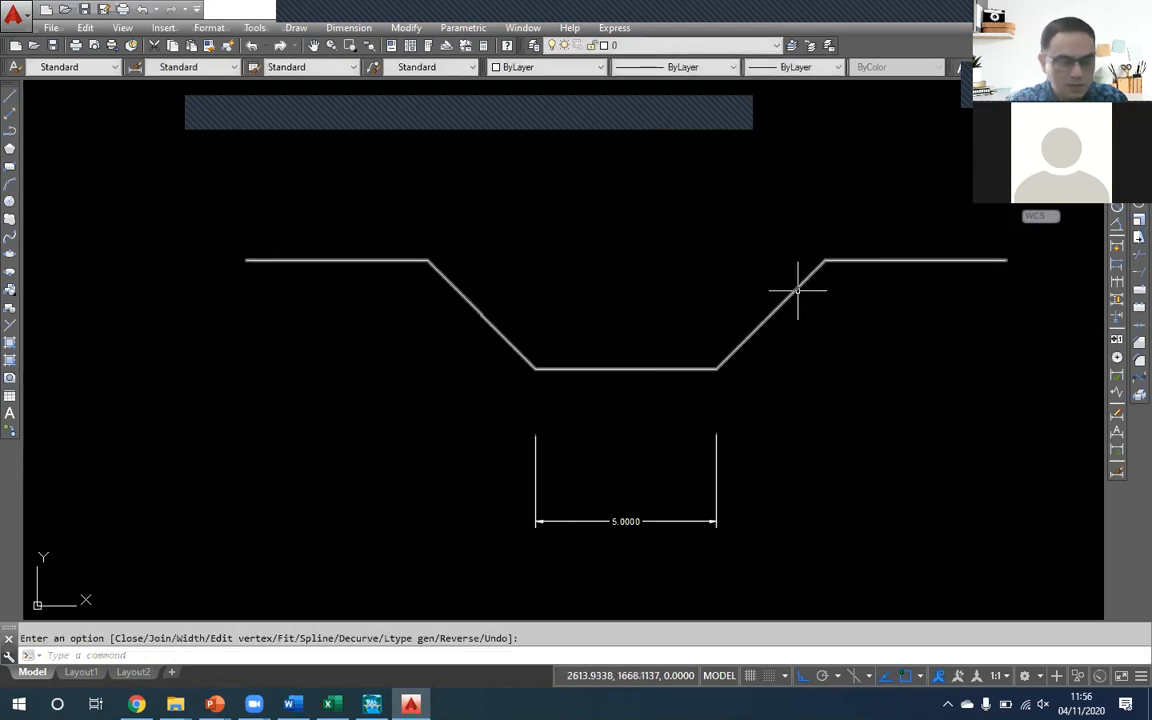
- Select the joined channel polyline to check that the whole cross-section behaves as one object, and clear the selection
left_click(797, 291)
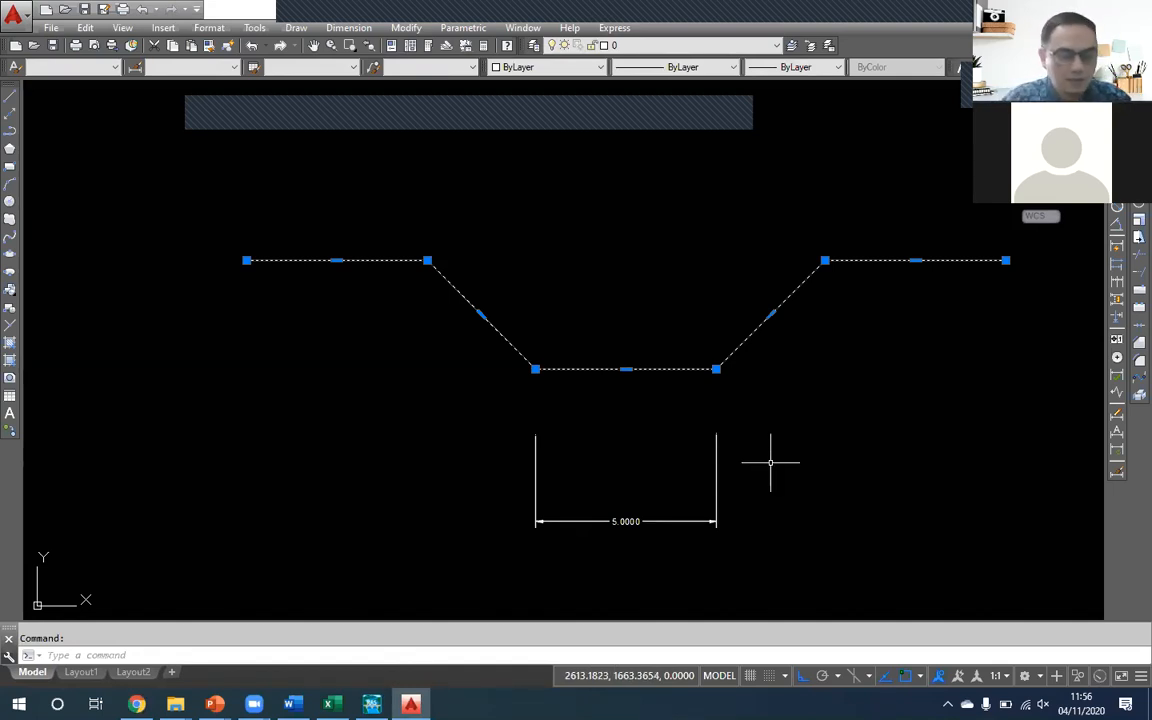
left_click_drag(751, 332, 721, 333)
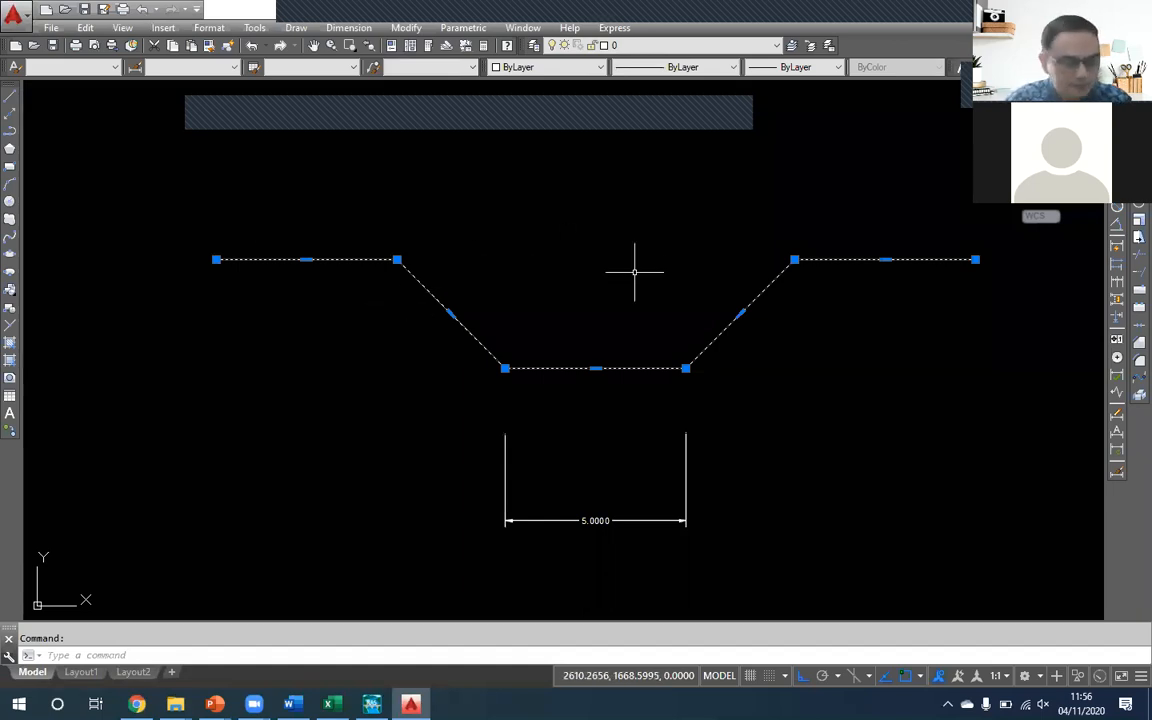
key("Escape")
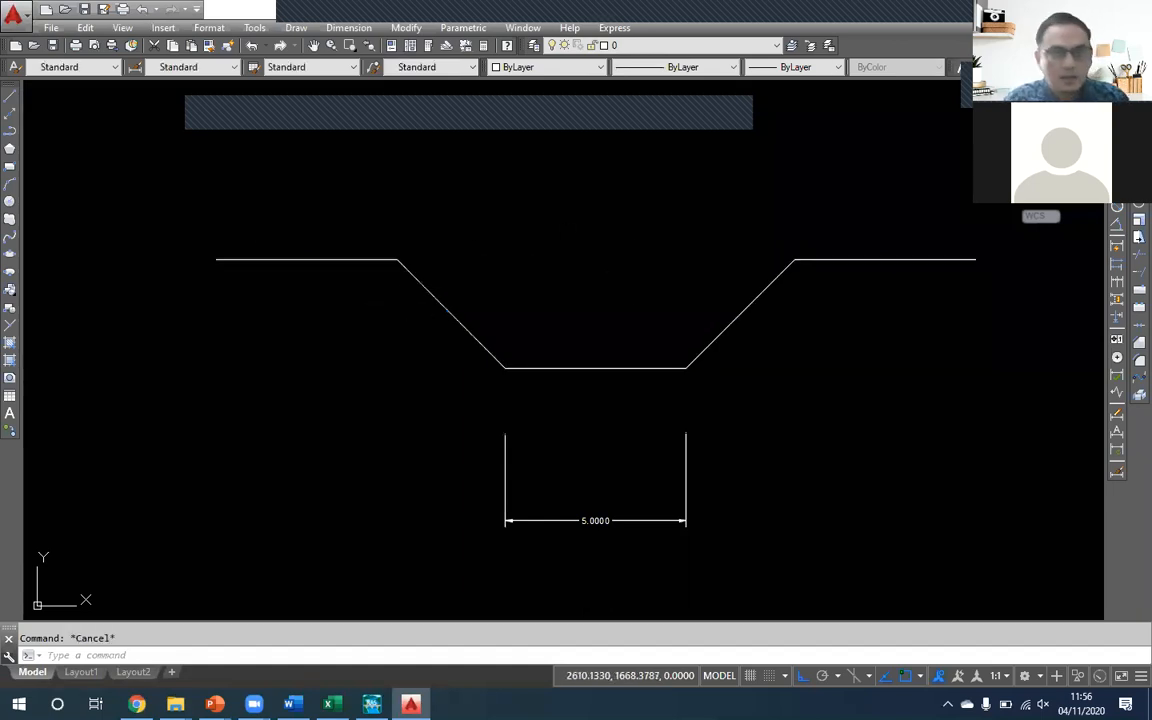
left_click(613, 368)
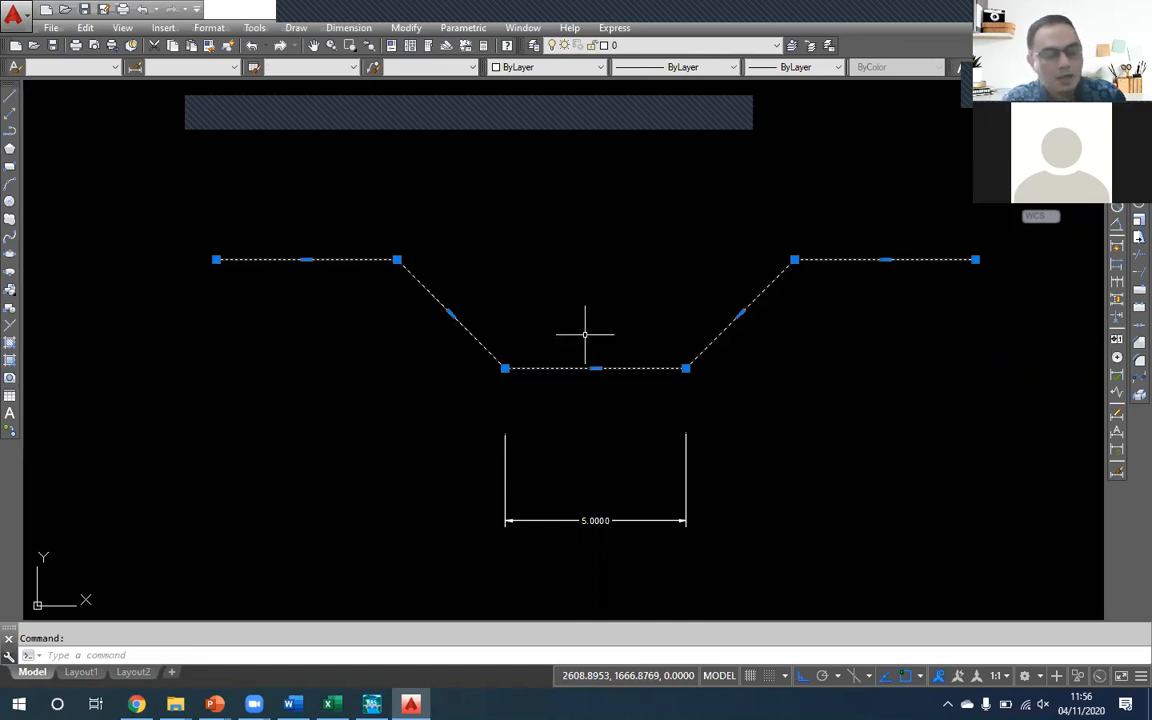
key("Escape")
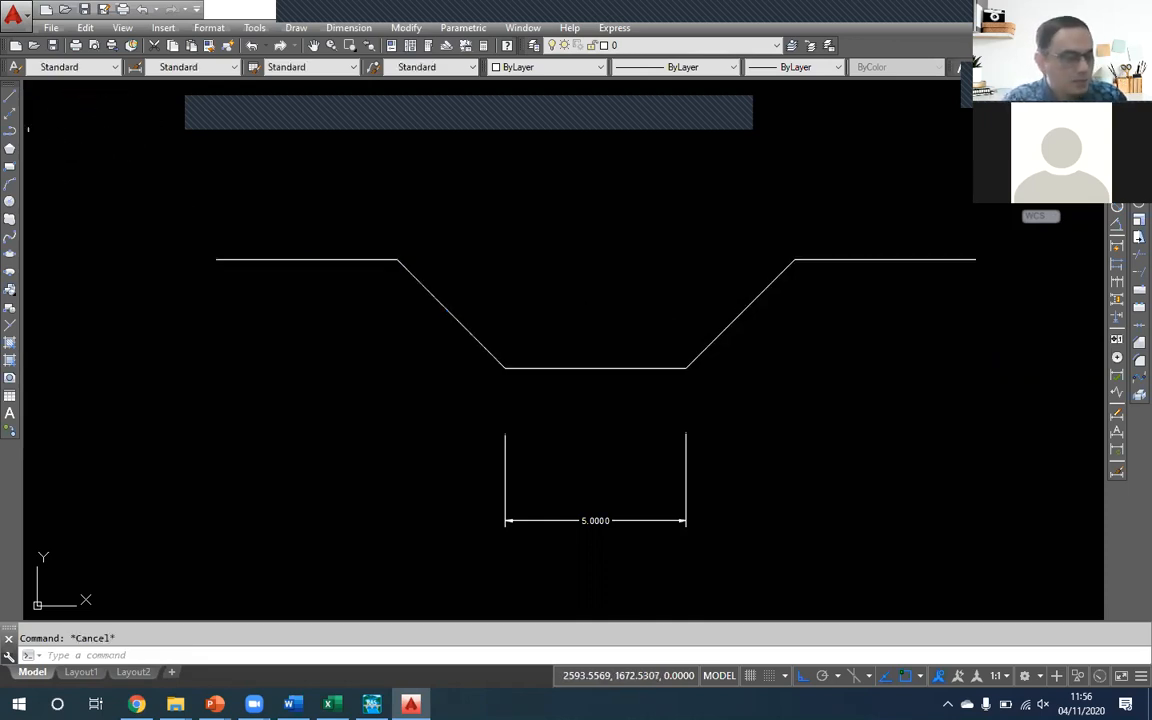
- Draw an irregular, river-like cross-section polyline below the trapezoidal channel with Ortho off, descending to a low point and rising towards the opposite bank
left_click(12, 130)
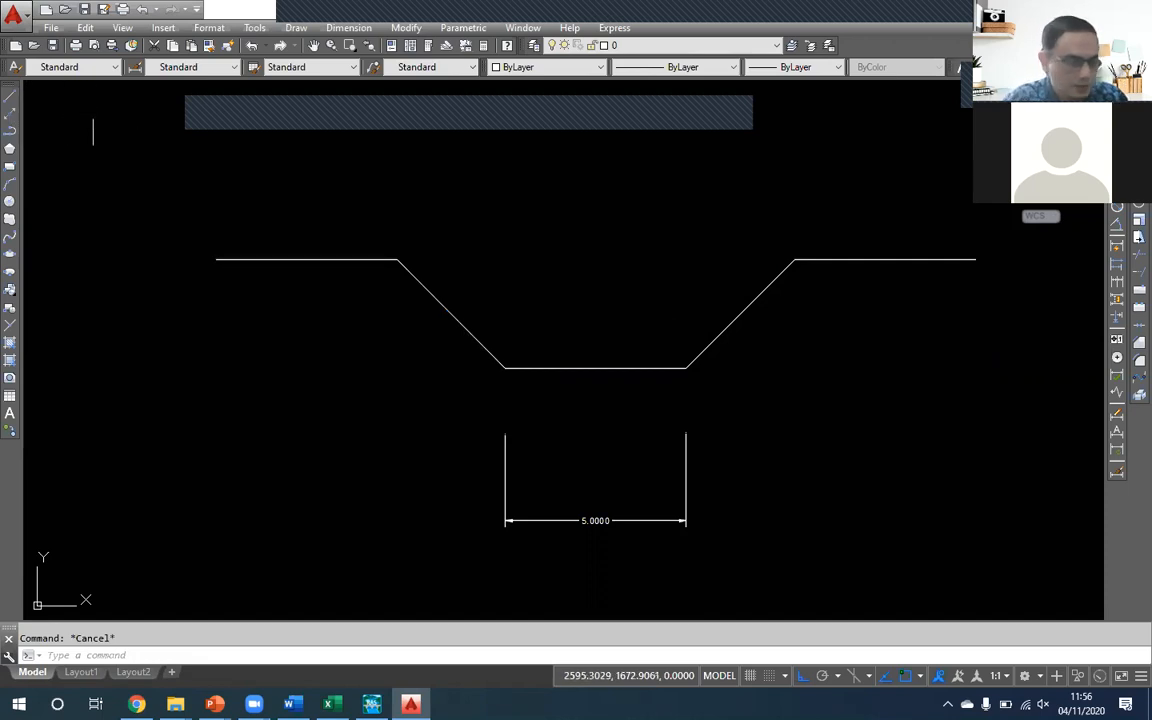
left_click(109, 344)
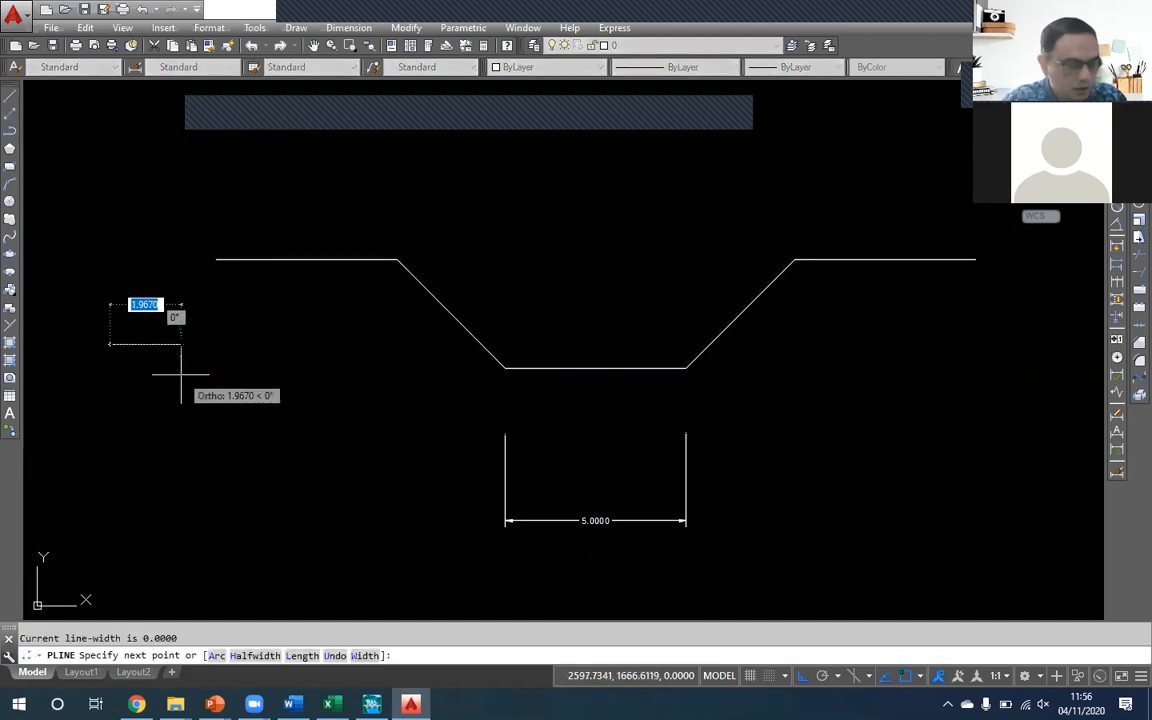
key("F8")
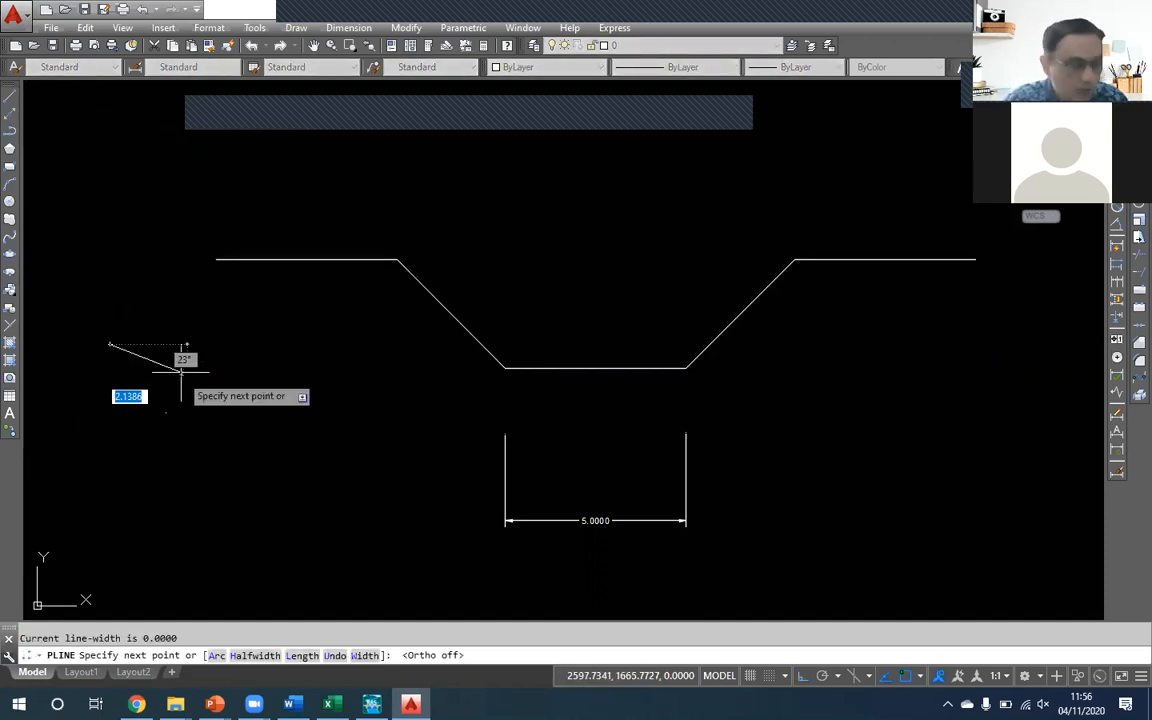
left_click(165, 340)
left_click(204, 350)
left_click(222, 390)
left_click(222, 455)
left_click(241, 487)
left_click(300, 516)
left_click(341, 540)
left_click(413, 571)
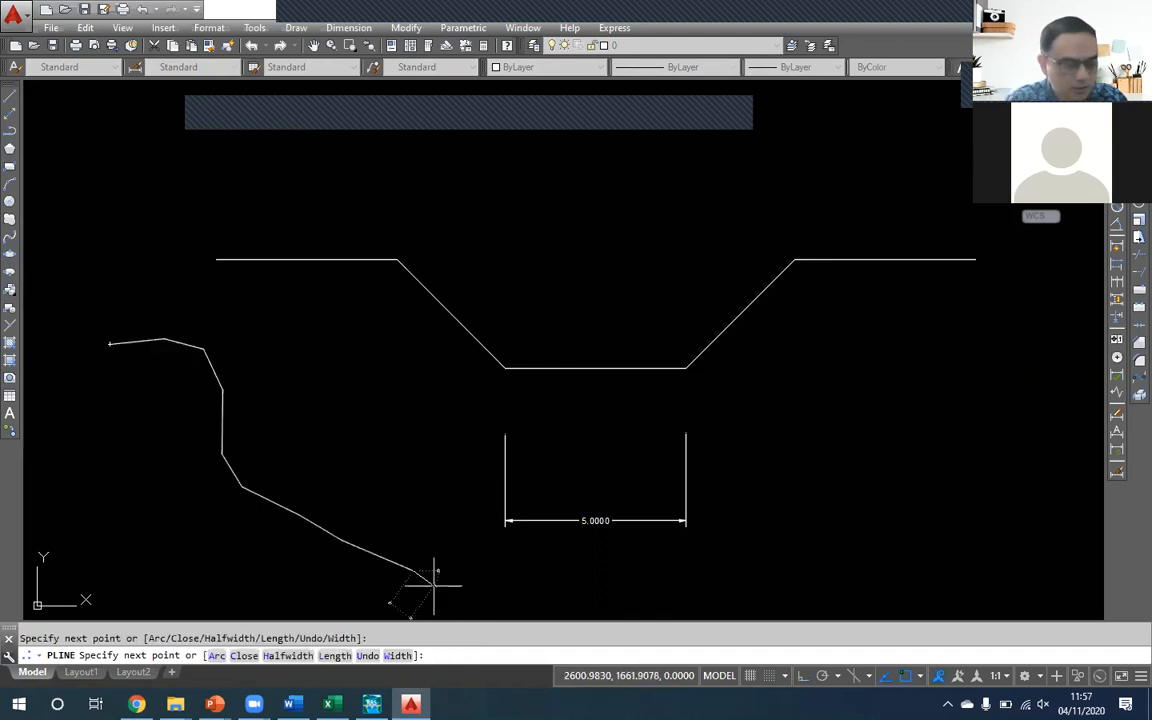
left_click(459, 574)
left_click(500, 552)
left_click(527, 437)
left_click(565, 414)
left_click(595, 405)
left_click(641, 397)
left_click(685, 397)
left_click(730, 392)
left_click(778, 358)
left_click(820, 323)
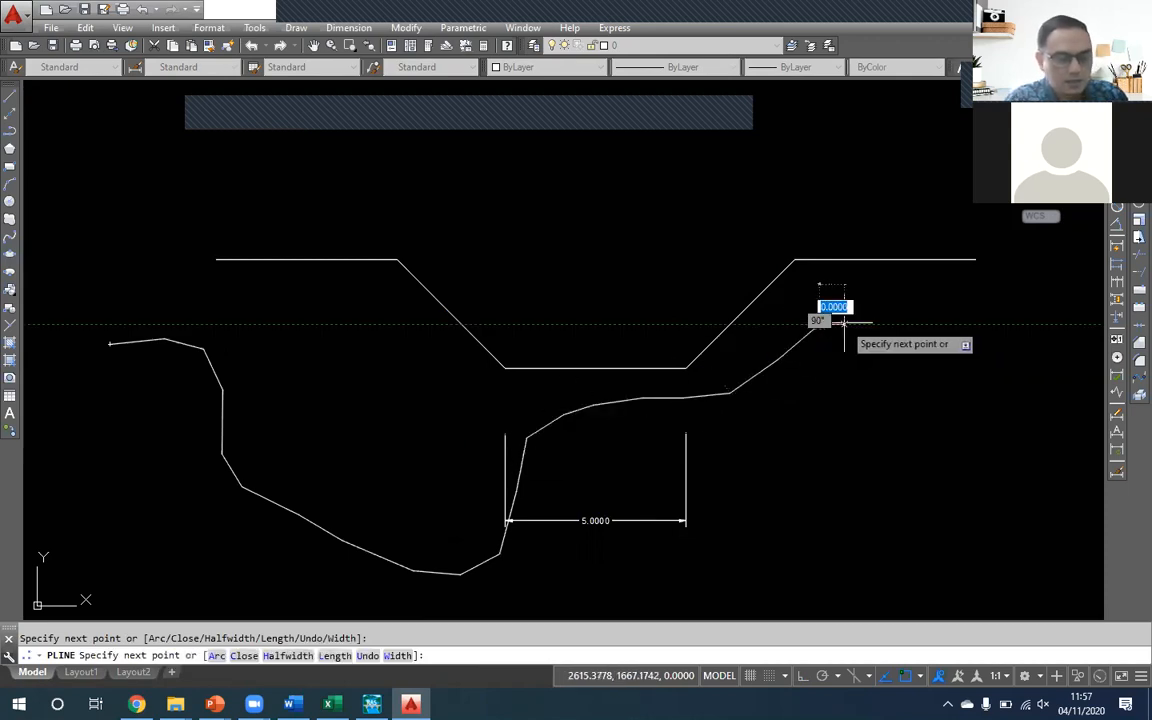
key("Return")
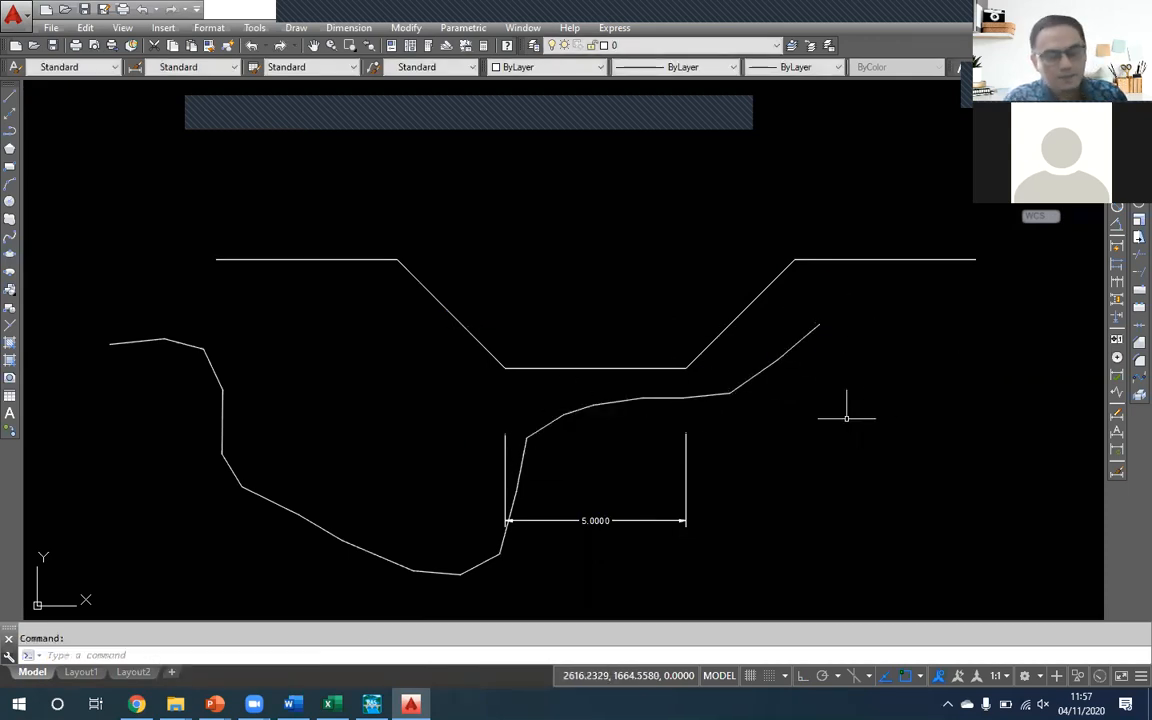
- Erase the 5-unit dimension below the channel bed
left_click(686, 462)
key("Delete")
- Select the irregular polyline and the trapezoidal channel polyline in turn to compare their vertices
left_click(742, 386)
left_click(727, 392)
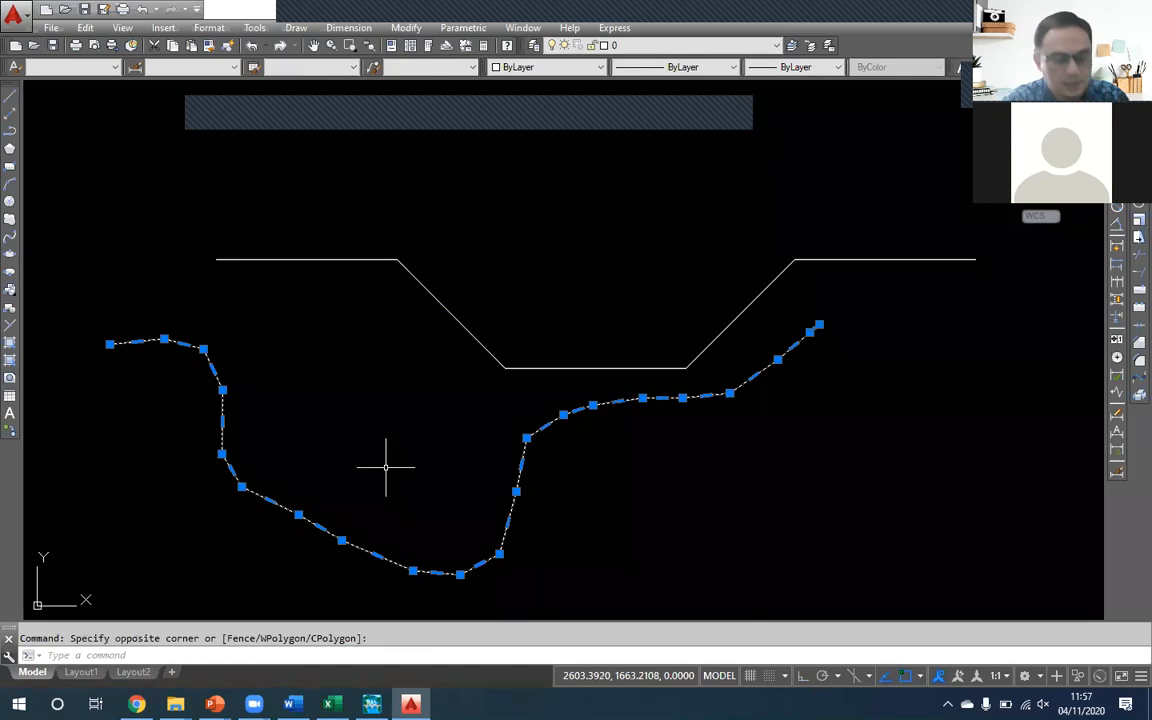
key("Escape")
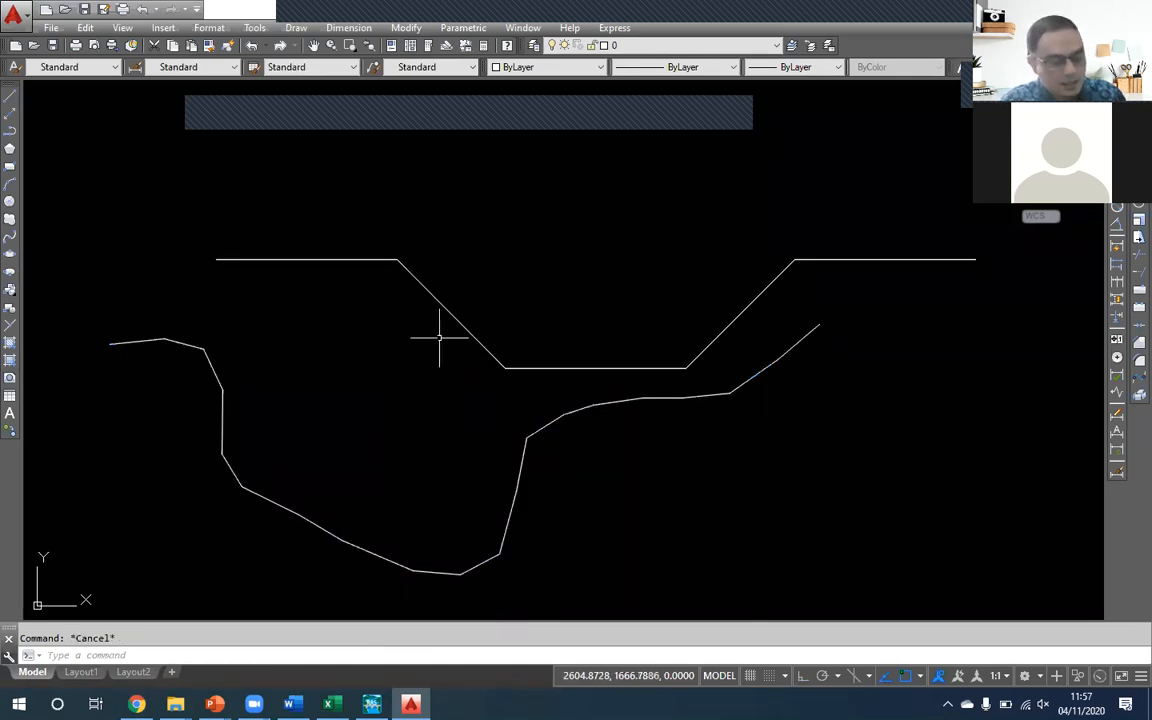
left_click(440, 305)
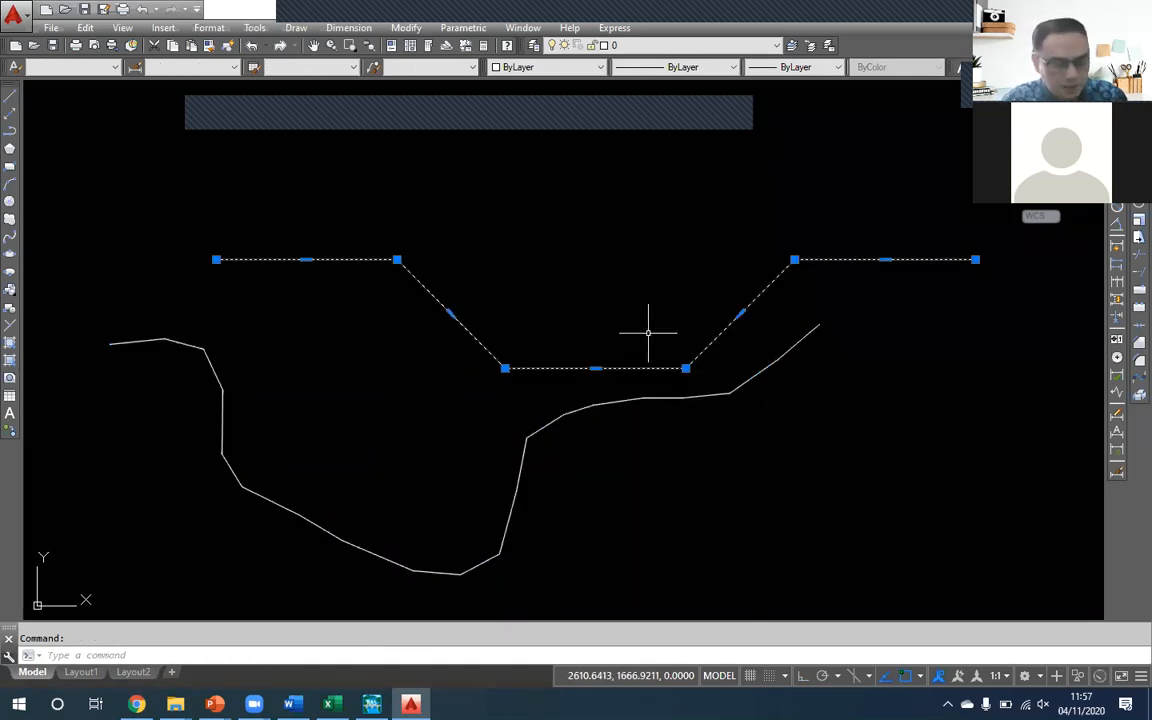
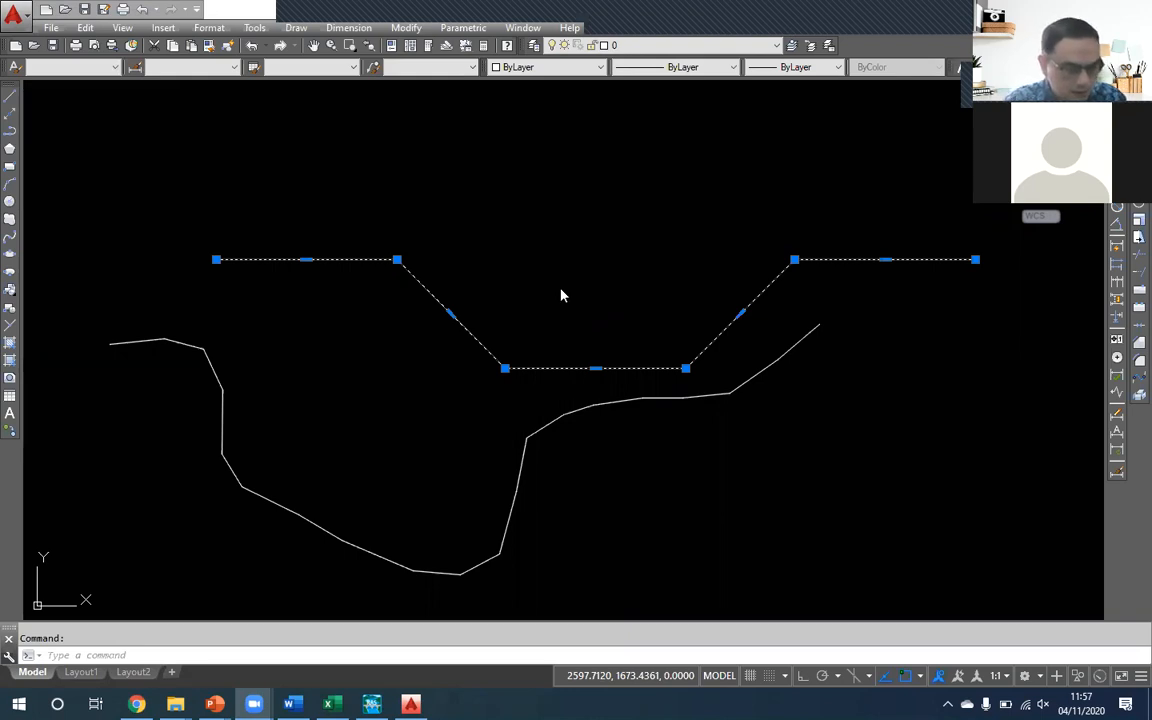
- List the object data of the trapezoidal channel polyline, including its vertex coordinates
left_click(540, 244)
key("Escape")
key("Escape")
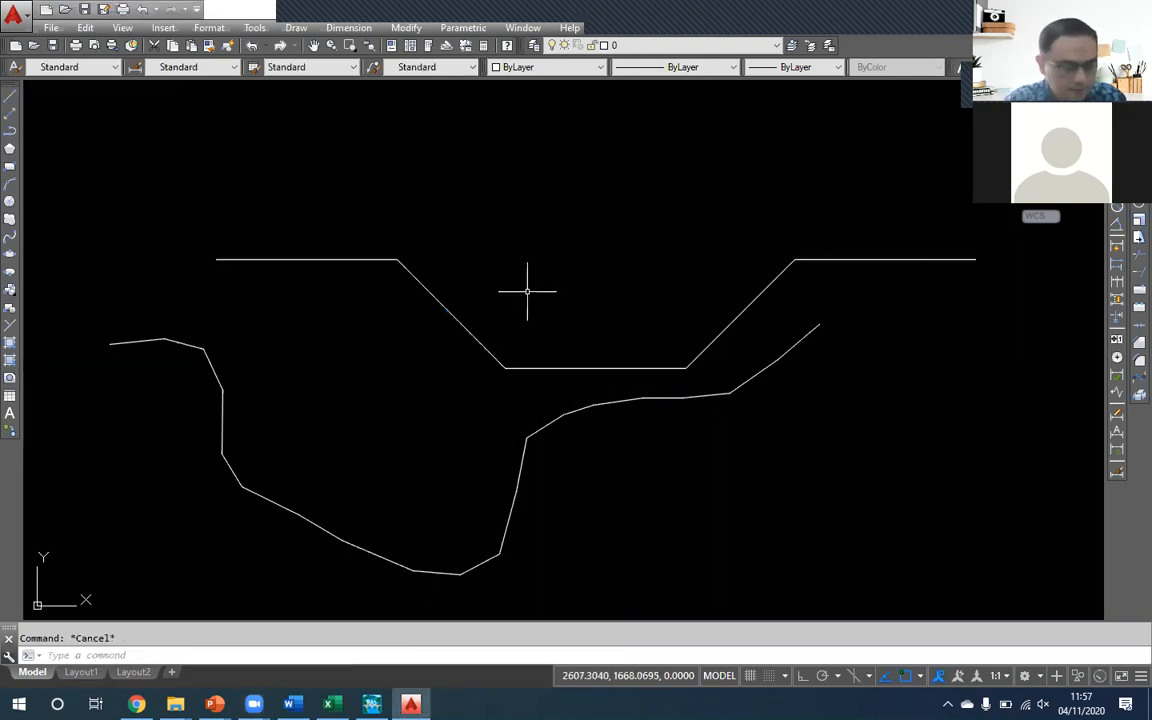
type("li")
key("Return")
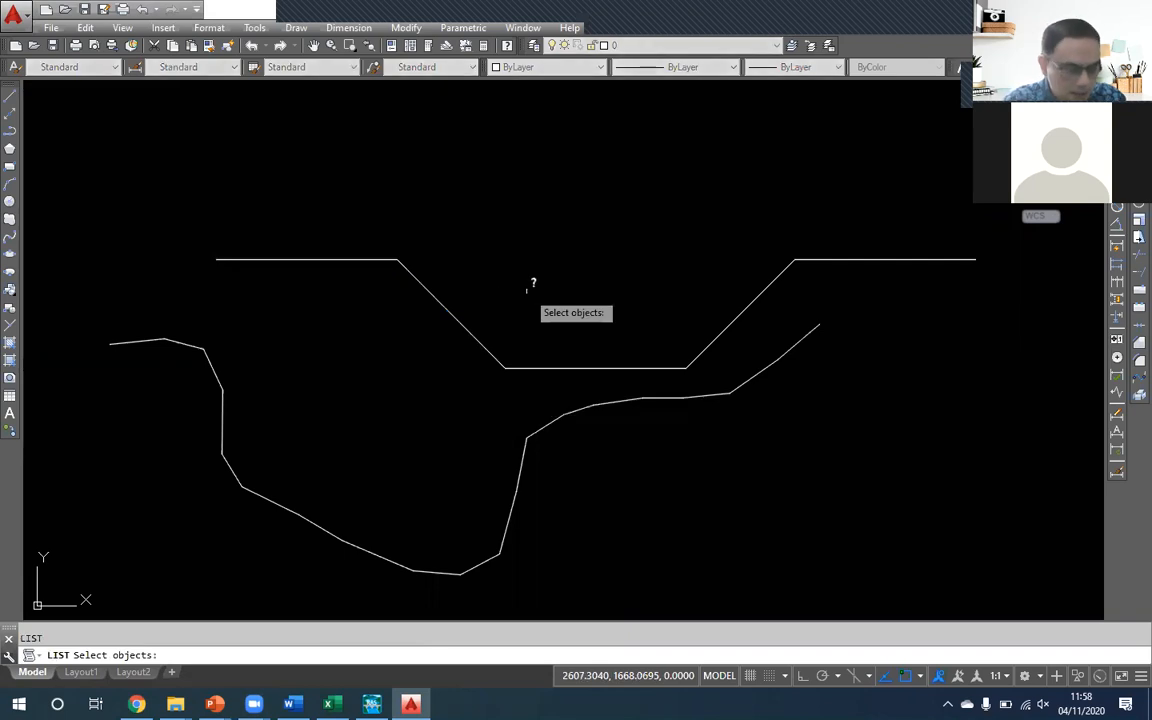
left_click(432, 295)
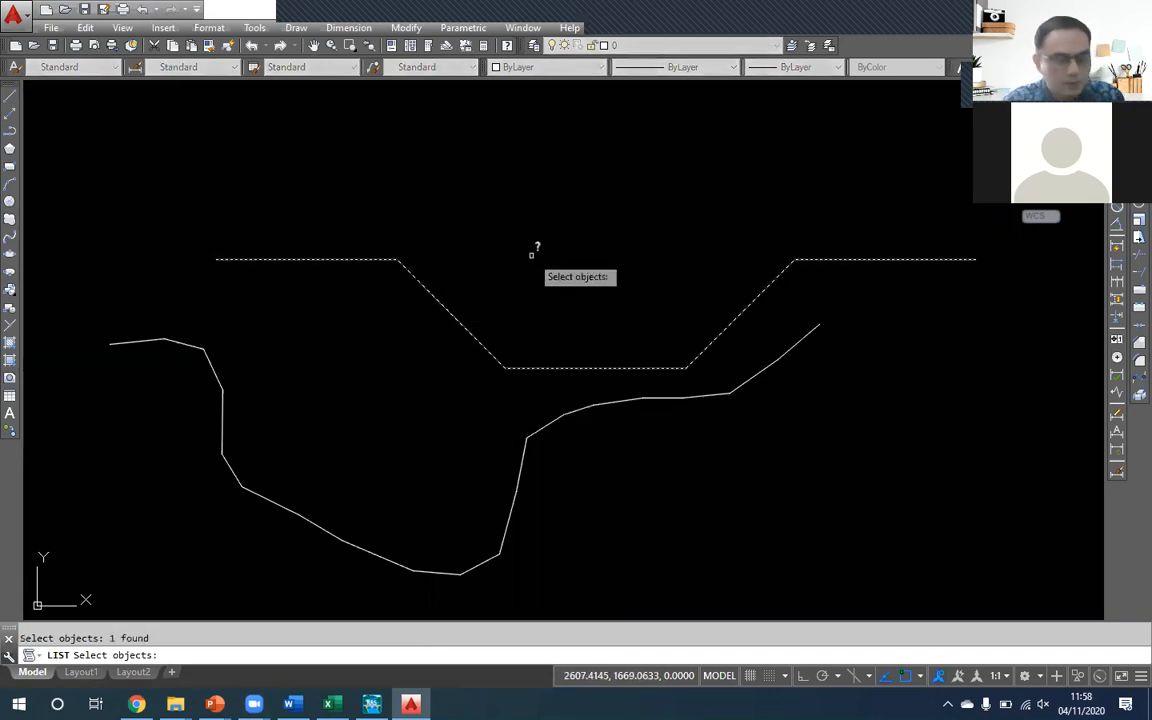
key("Return")
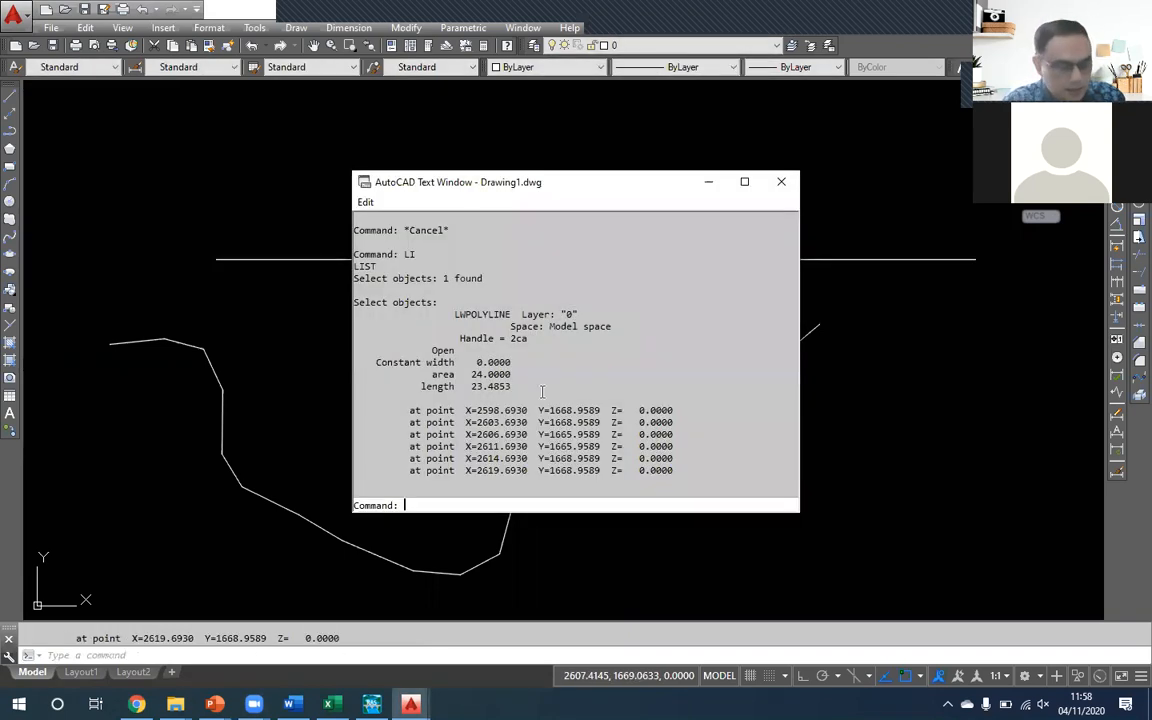
- Copy the six "at point" coordinate lines from the polyline's listing
left_click_drag(679, 473, 340, 410)
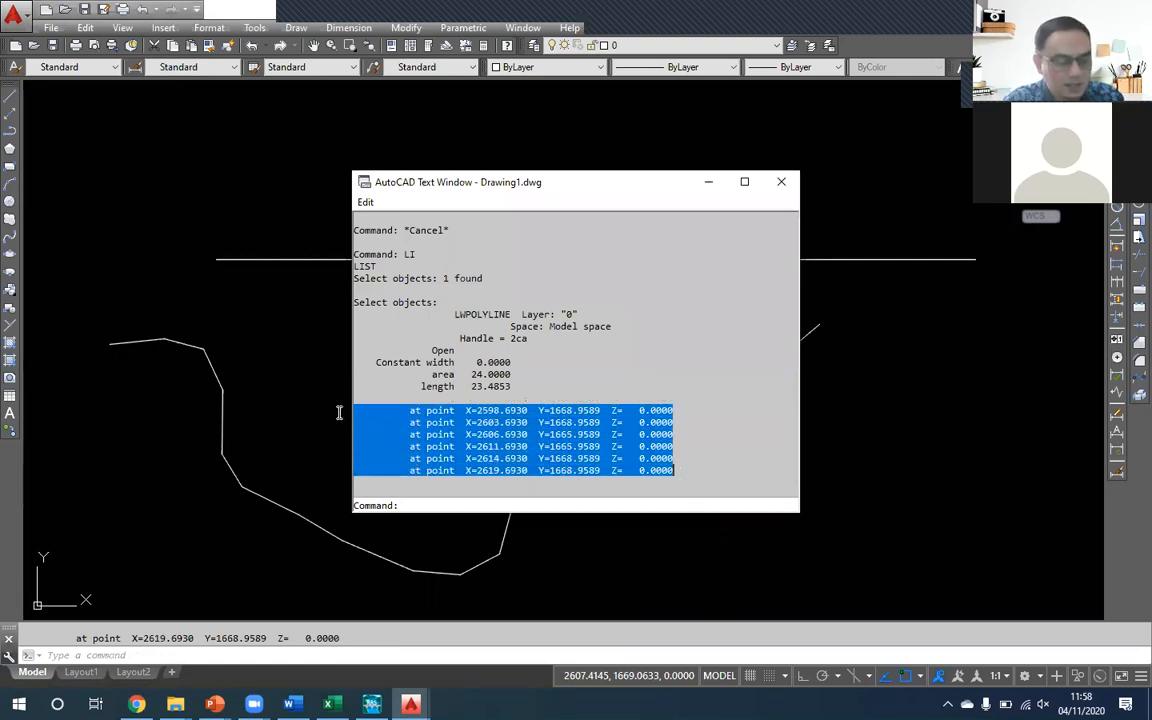
right_click(430, 427)
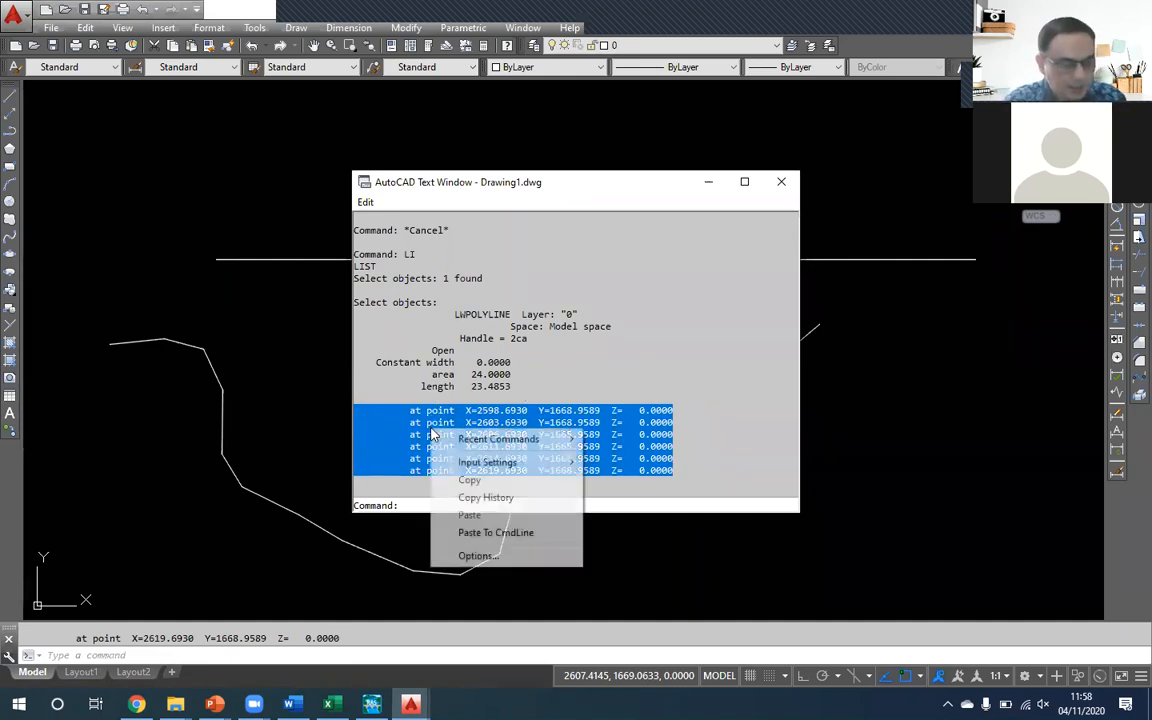
left_click(483, 486)
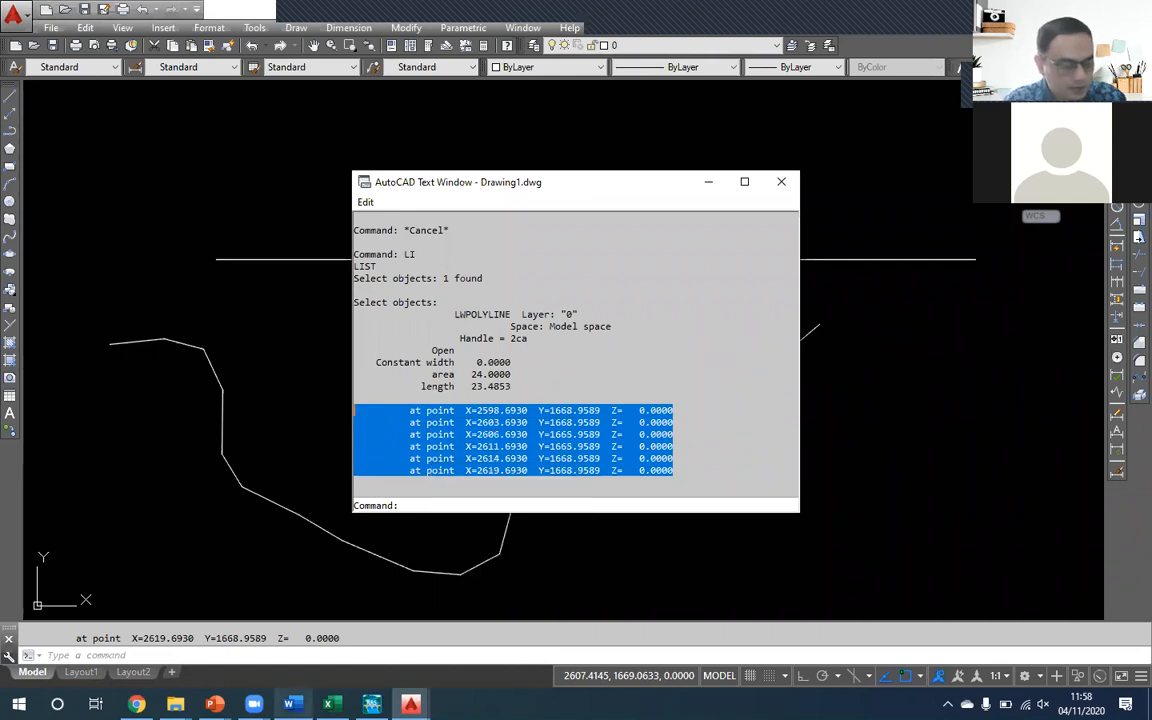
- Switch to Excel and add a new worksheet named "dATA cROSS" after Sheet2
key("alt+Tab")
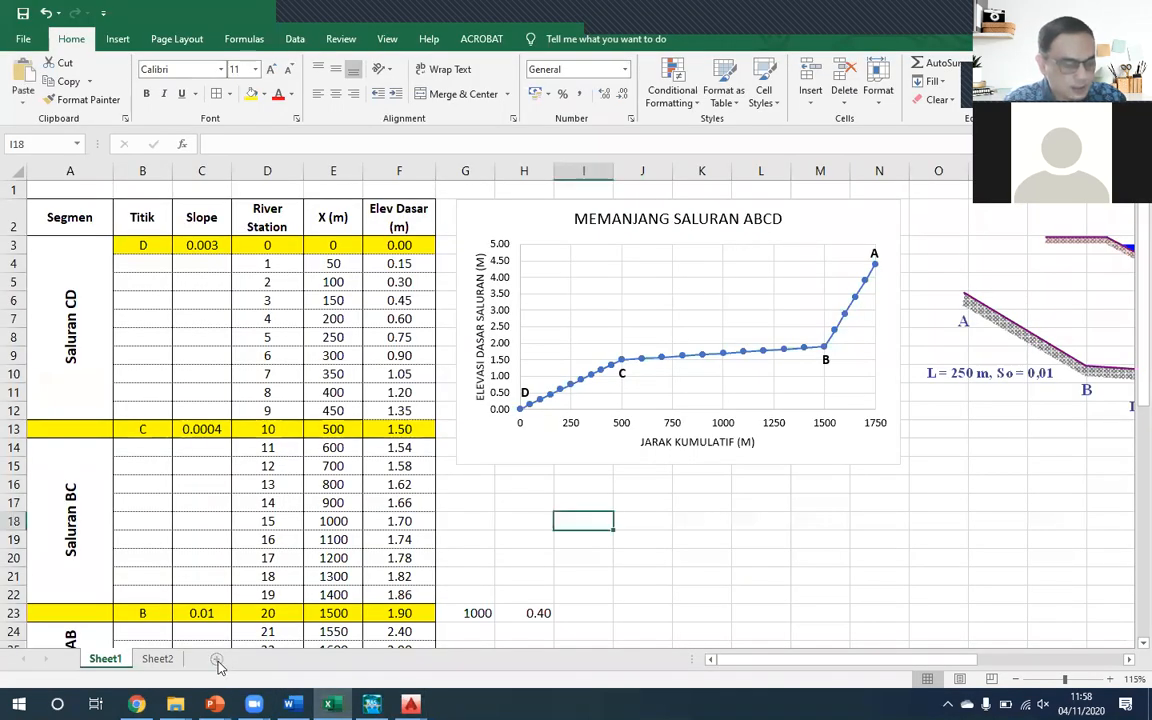
left_click(216, 659)
left_click_drag(245, 665, 208, 660)
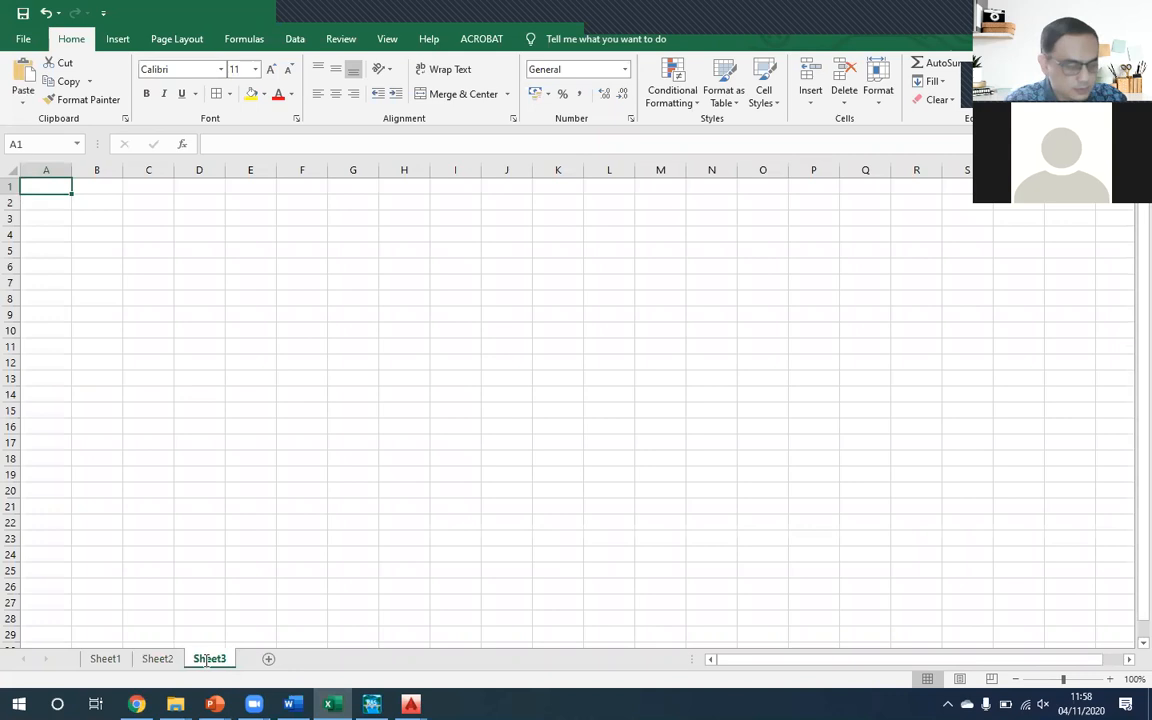
double_click(207, 659)
type("dATA cROSS")
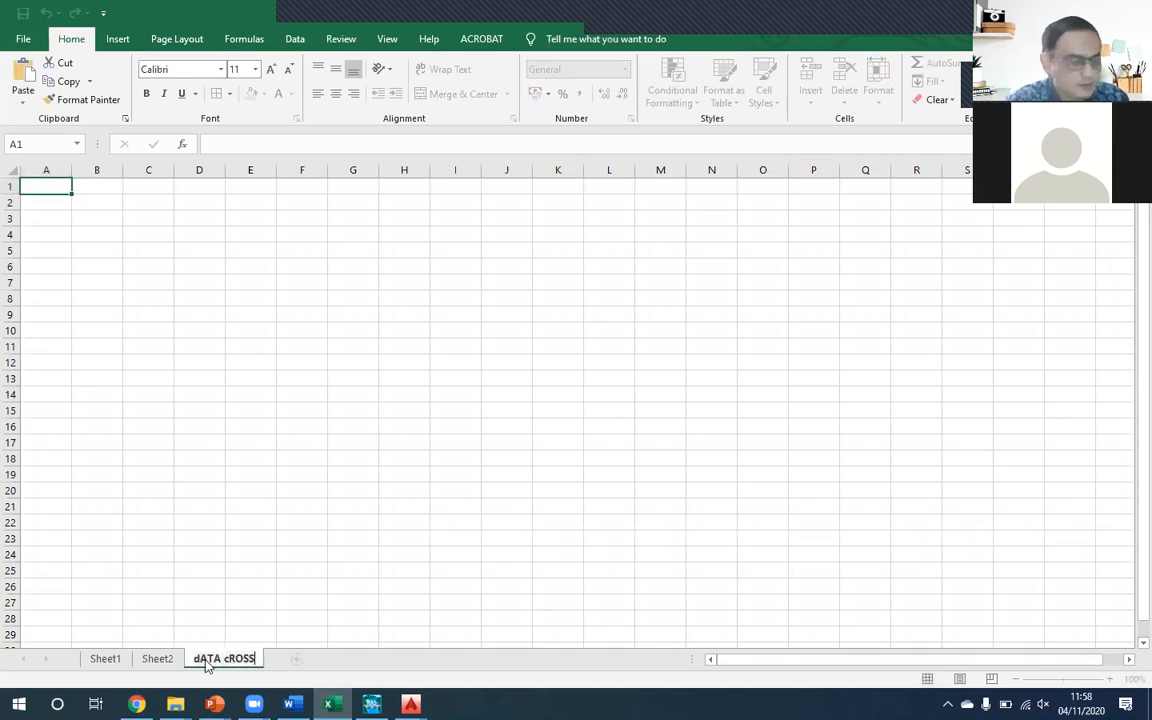
key("Return")
- Paste the copied coordinate lines into column A of the new sheet, starting at A1
key("ctrl+v")
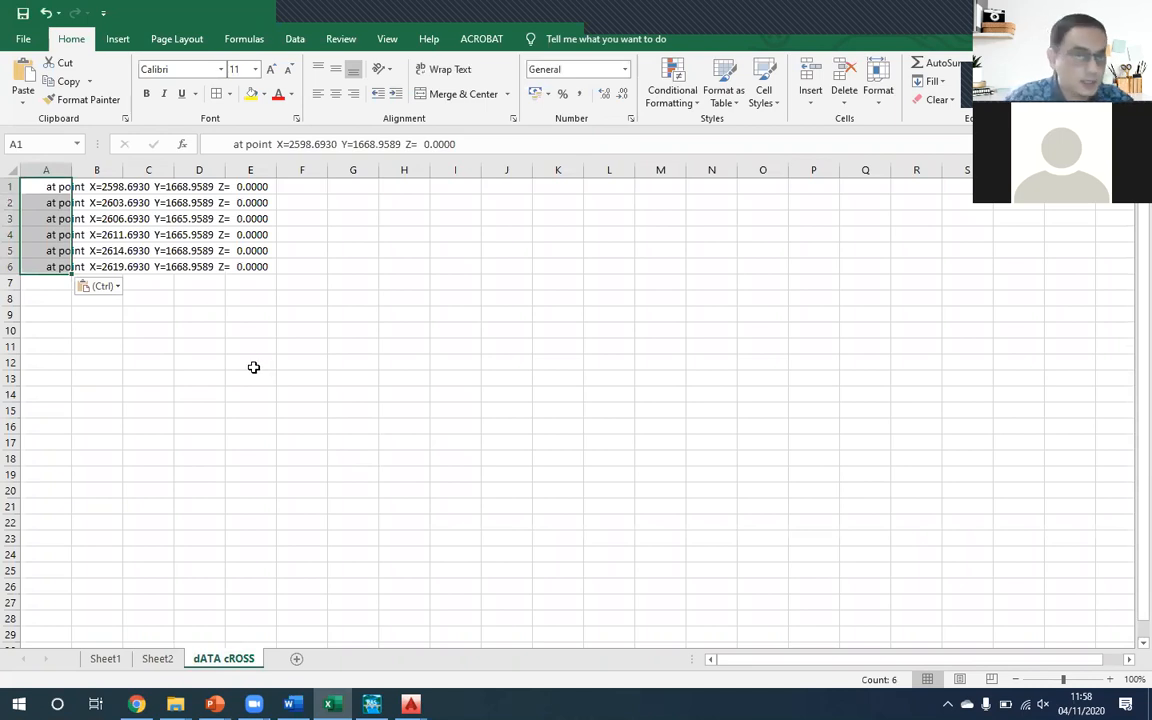
left_click(113, 234)
left_click(51, 189)
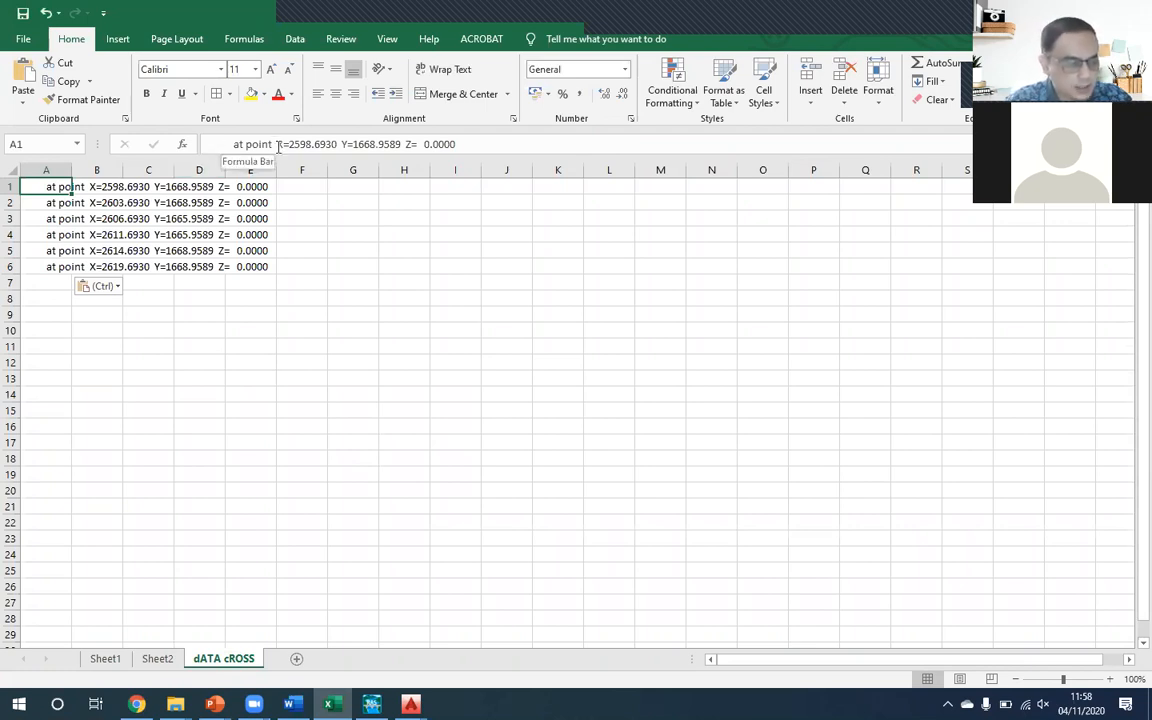
- Start converting the text in A1:A6 to columns using the fixed-width option
left_click(62, 265, "shift")
left_click_drag(62, 265, 62, 266)
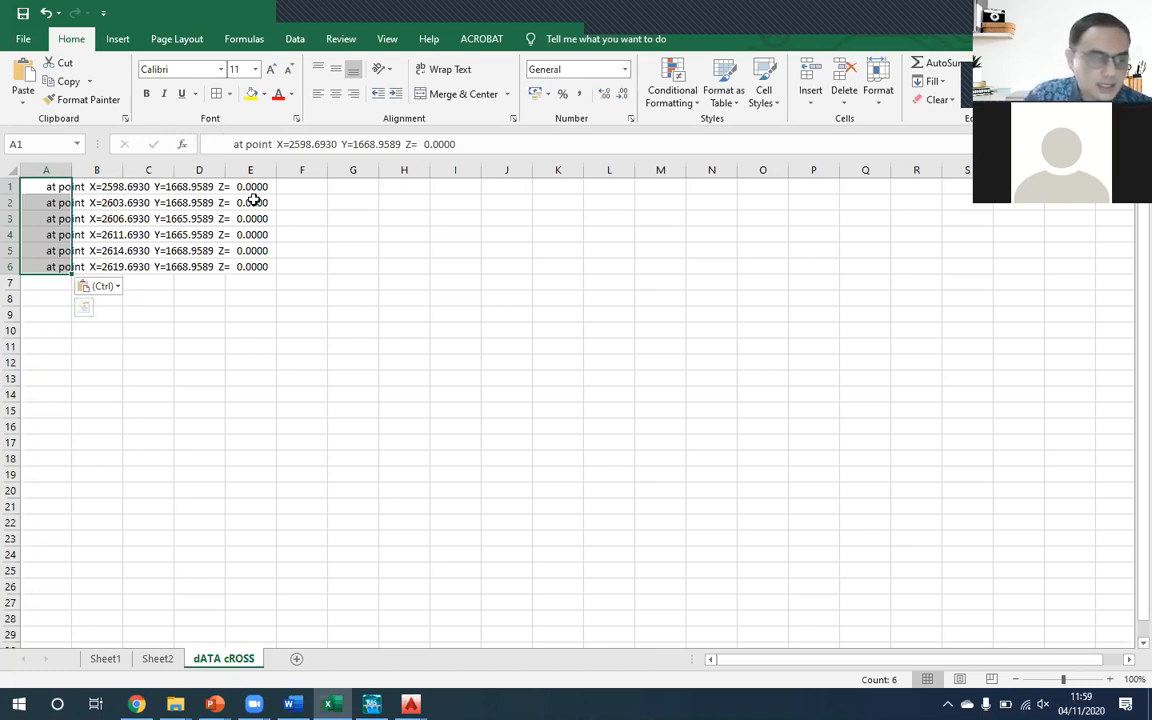
left_click(296, 40)
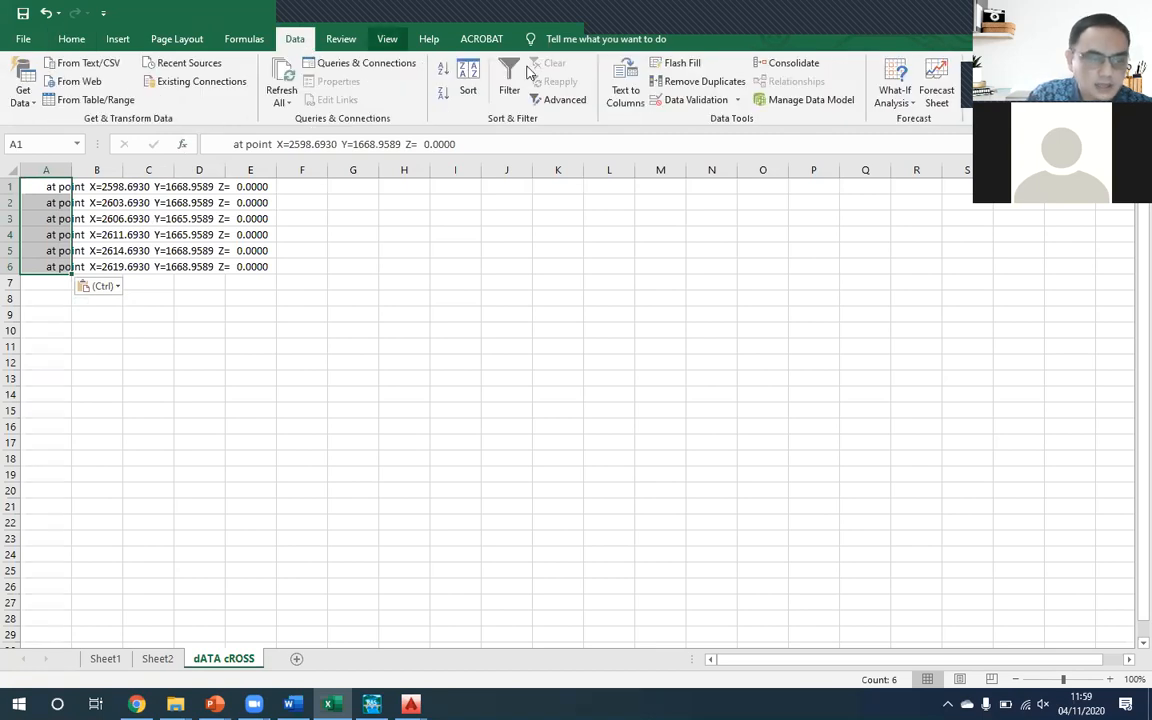
left_click(634, 92)
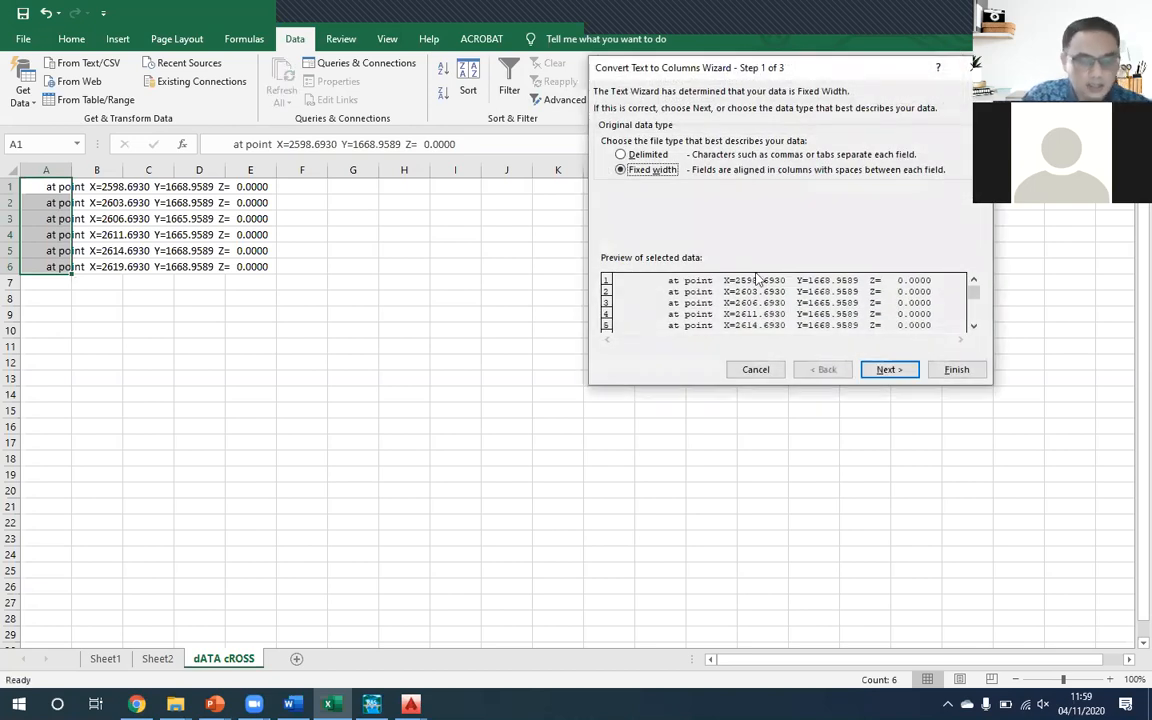
left_click(893, 370)
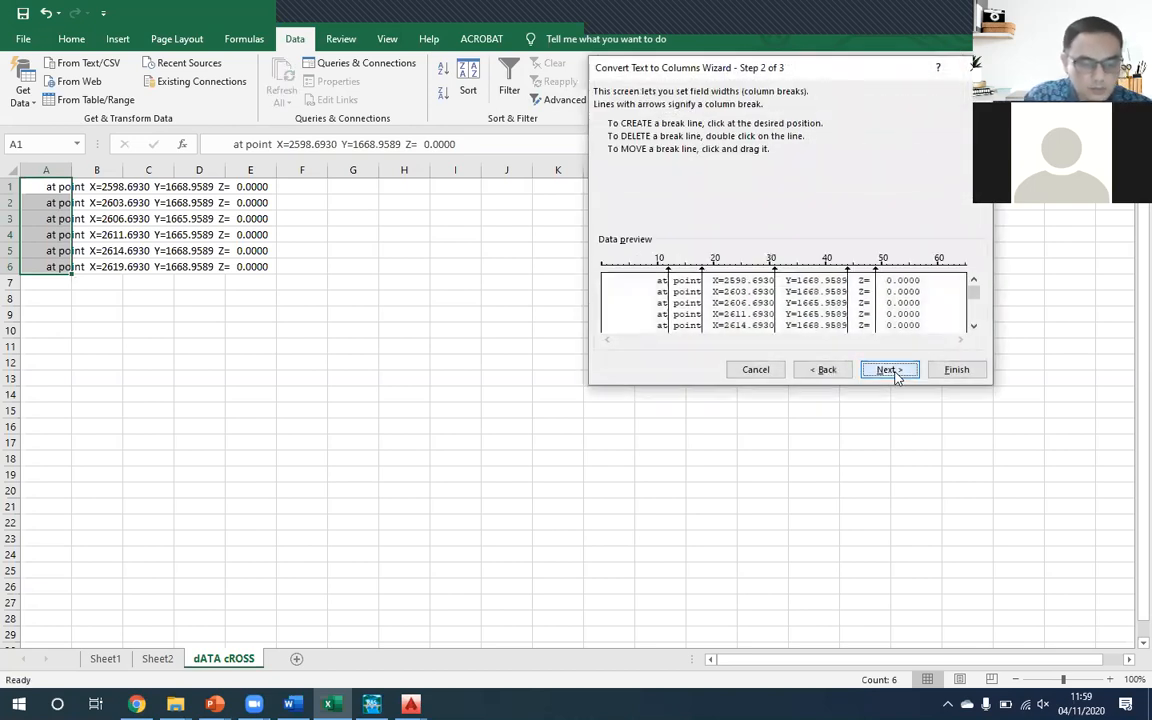
- Set column breaks directly after "X=" and "Y=", remove the breaks around "point" and before the Z value, and complete the conversion
left_click(716, 316)
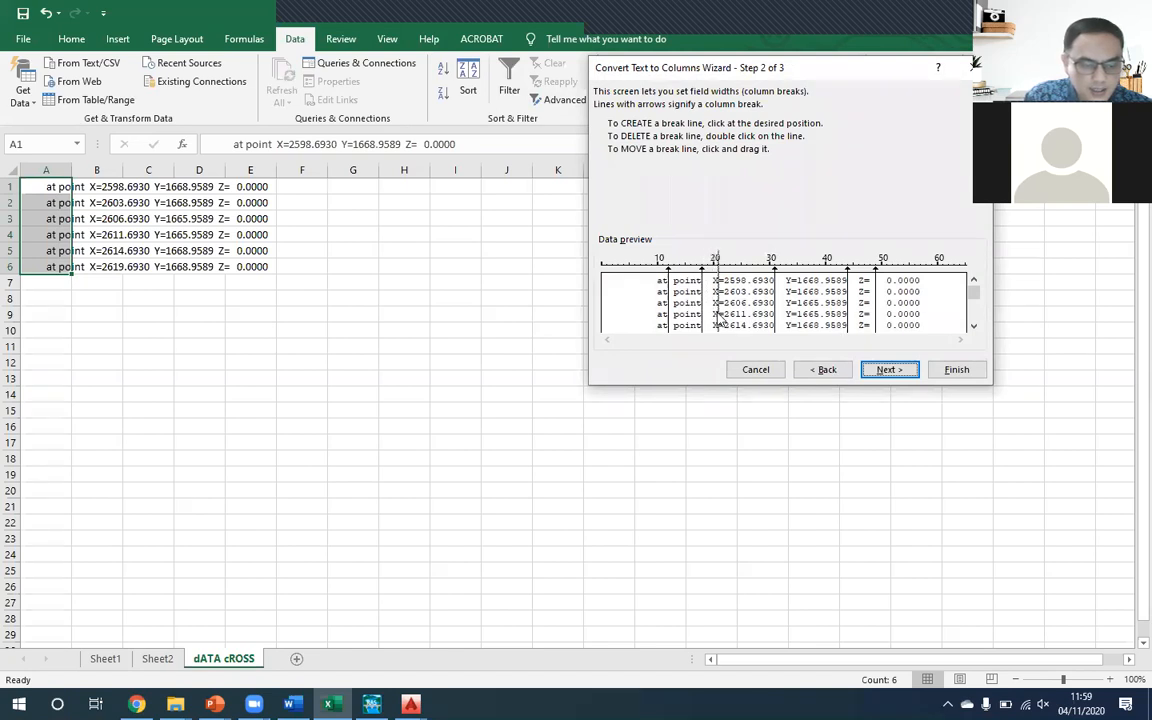
left_click_drag(721, 317, 726, 321)
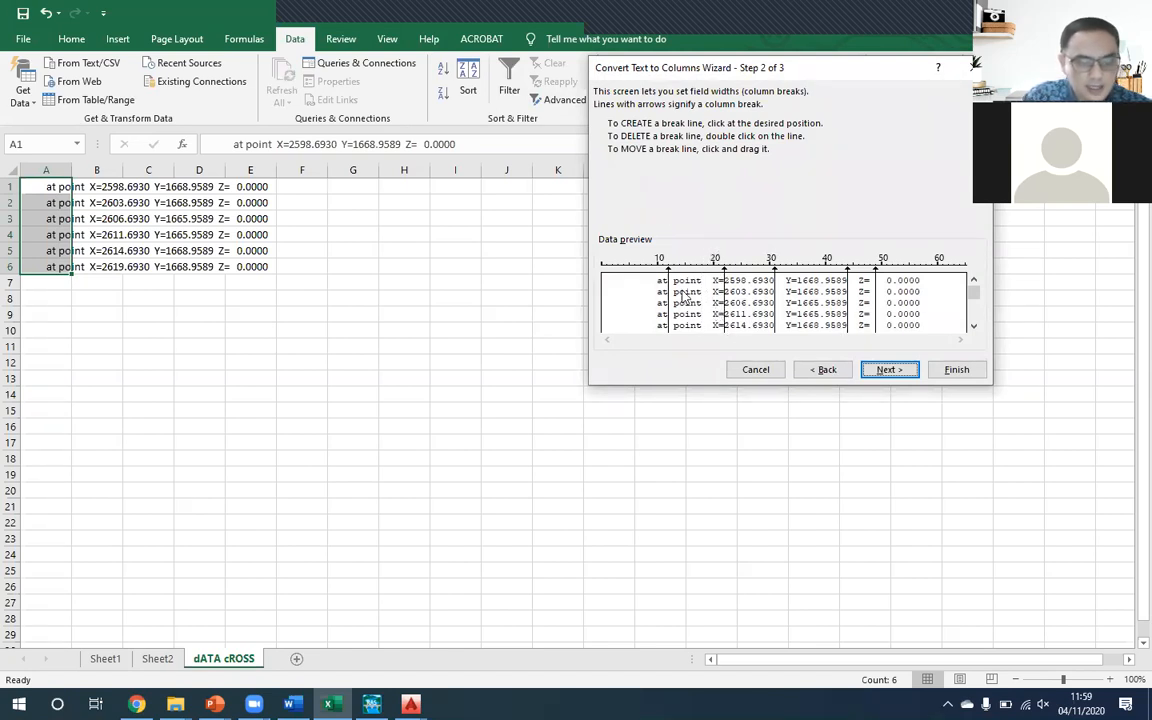
left_click_drag(669, 287, 602, 270)
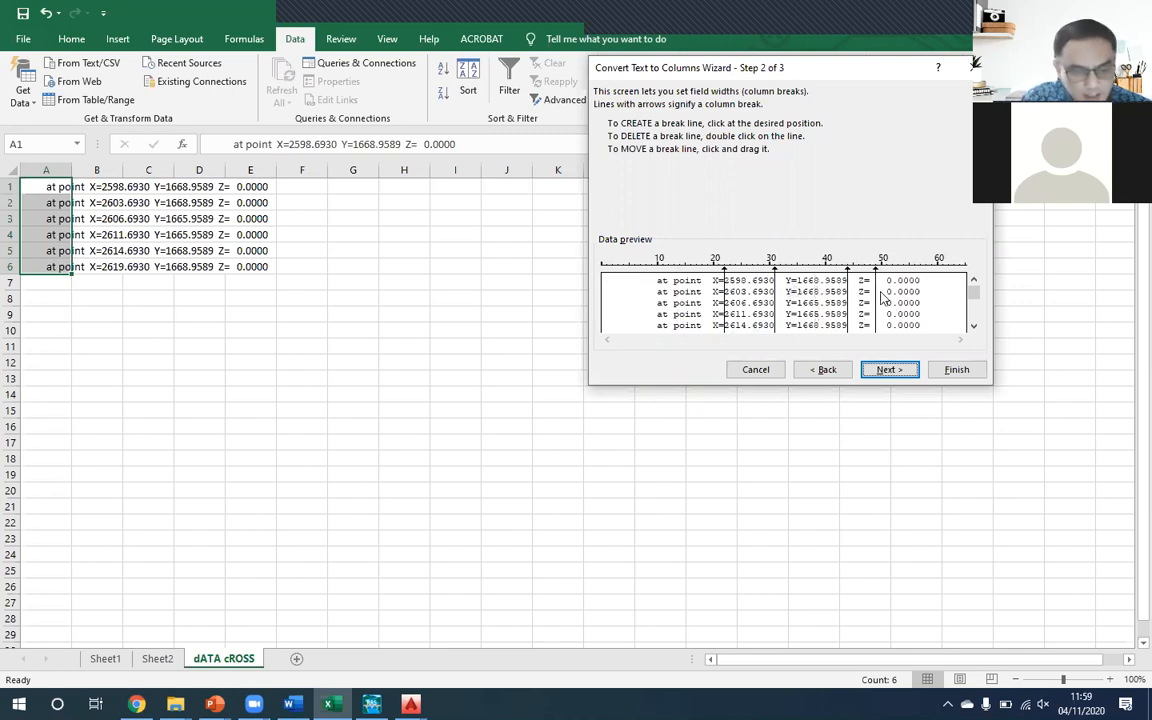
left_click(876, 303)
left_click_drag(876, 306, 877, 314)
left_click(799, 294)
double_click(799, 295)
left_click(799, 295)
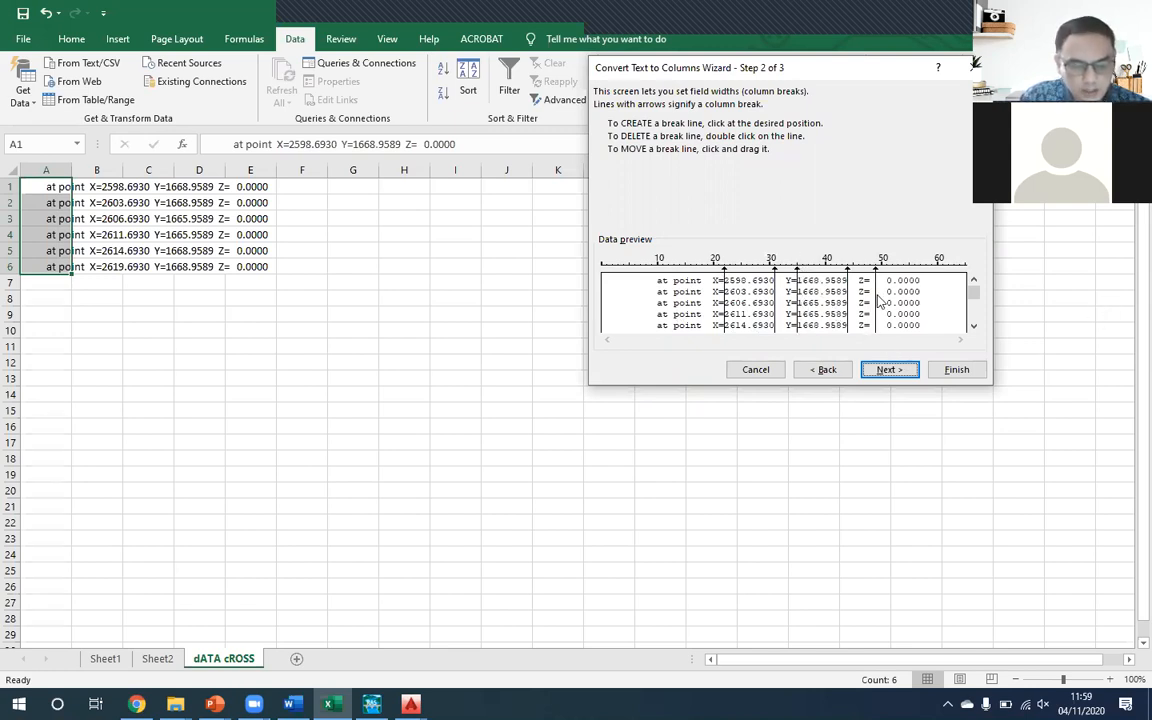
double_click(877, 300)
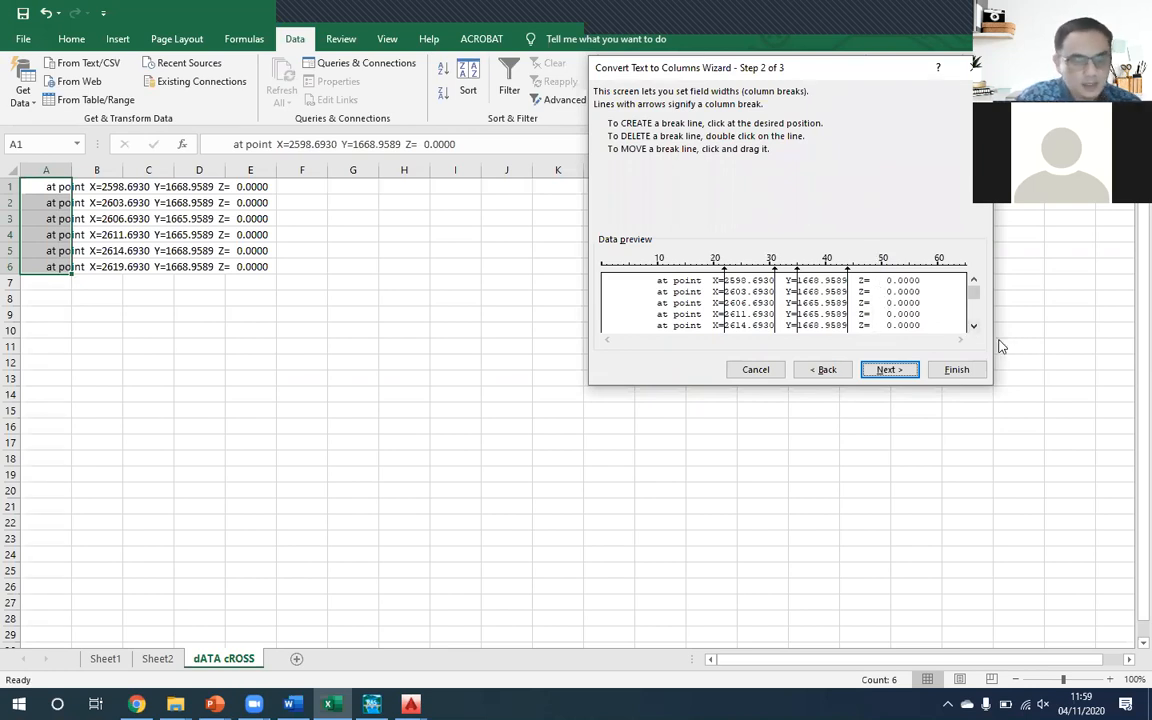
left_click(950, 369)
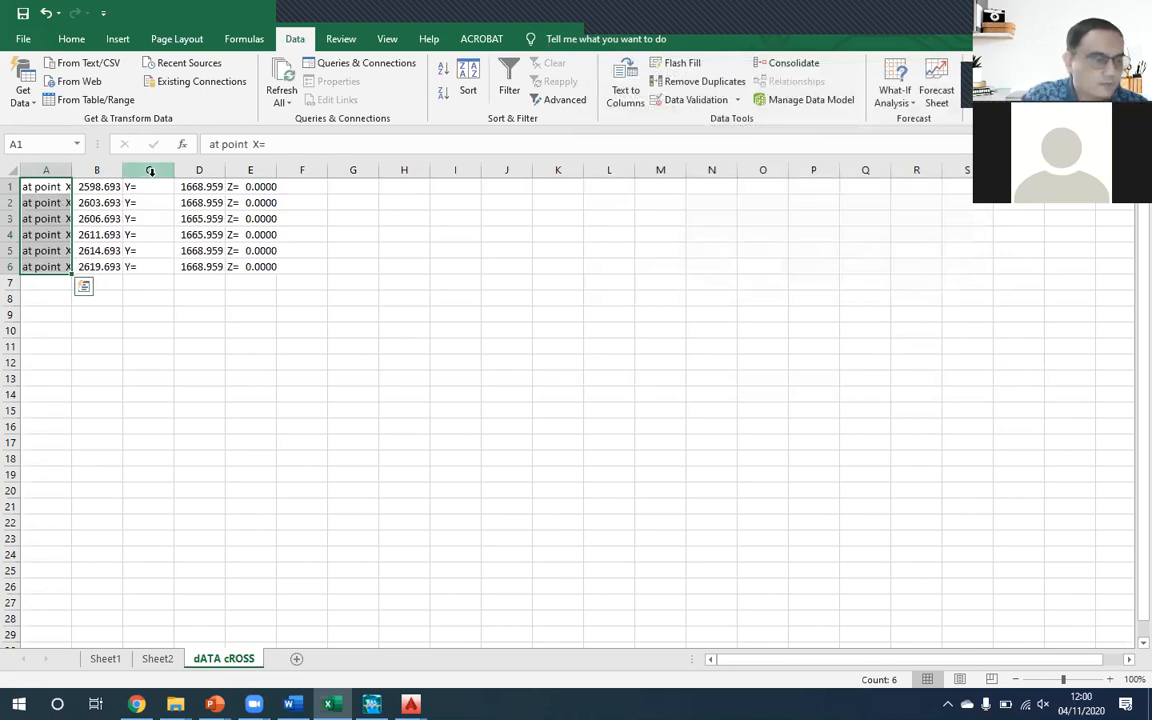
- Delete the "at point X=", "Y=" and "Z=" columns so only the two coordinate columns remain
left_click(98, 250)
left_click_drag(70, 165, 81, 165)
left_click(66, 165)
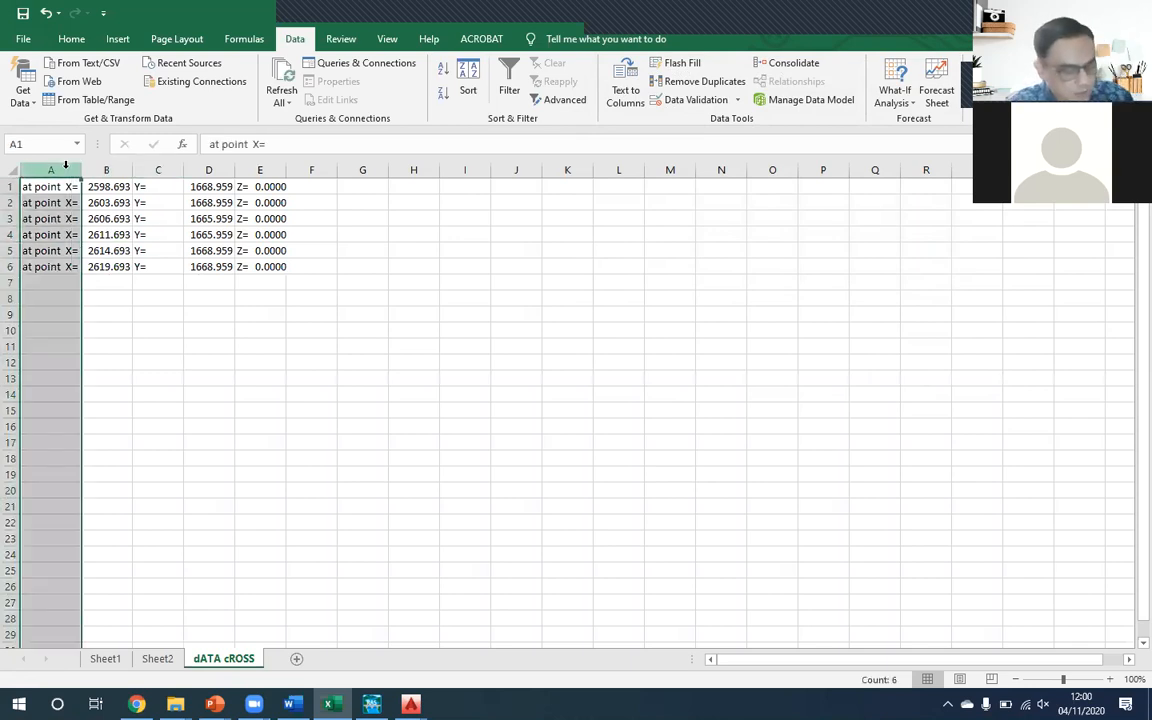
key("ctrl+minus")
left_click(91, 167)
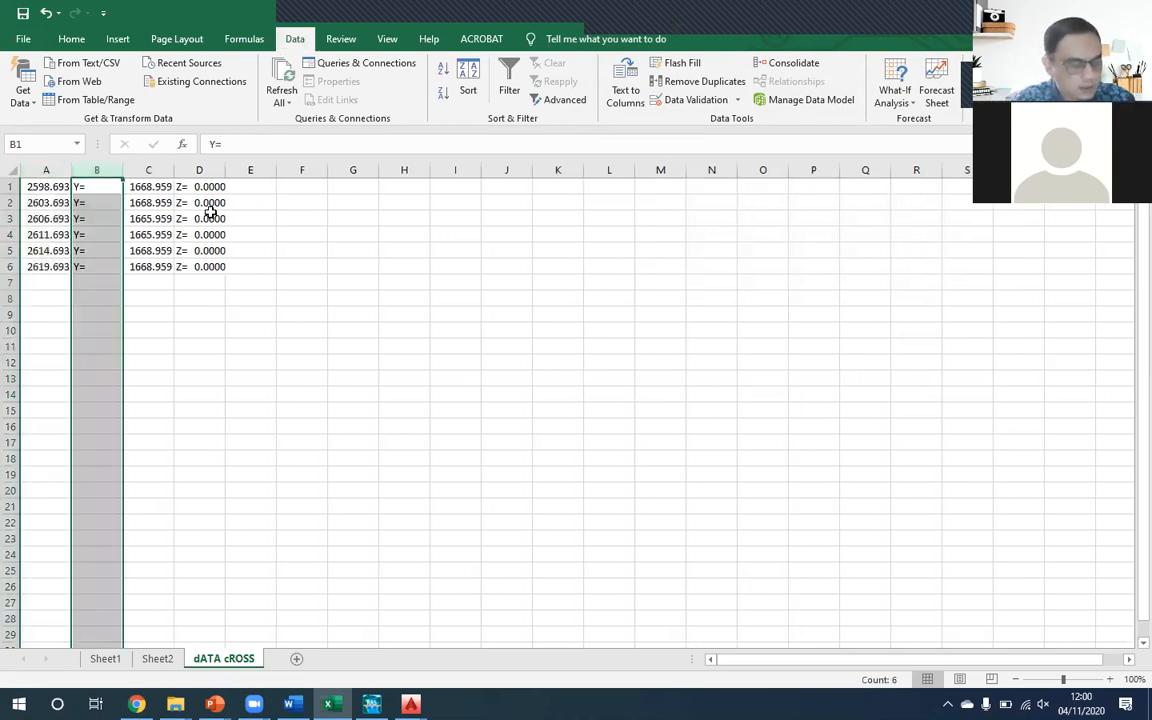
key("ctrl+minus")
left_click(149, 169)
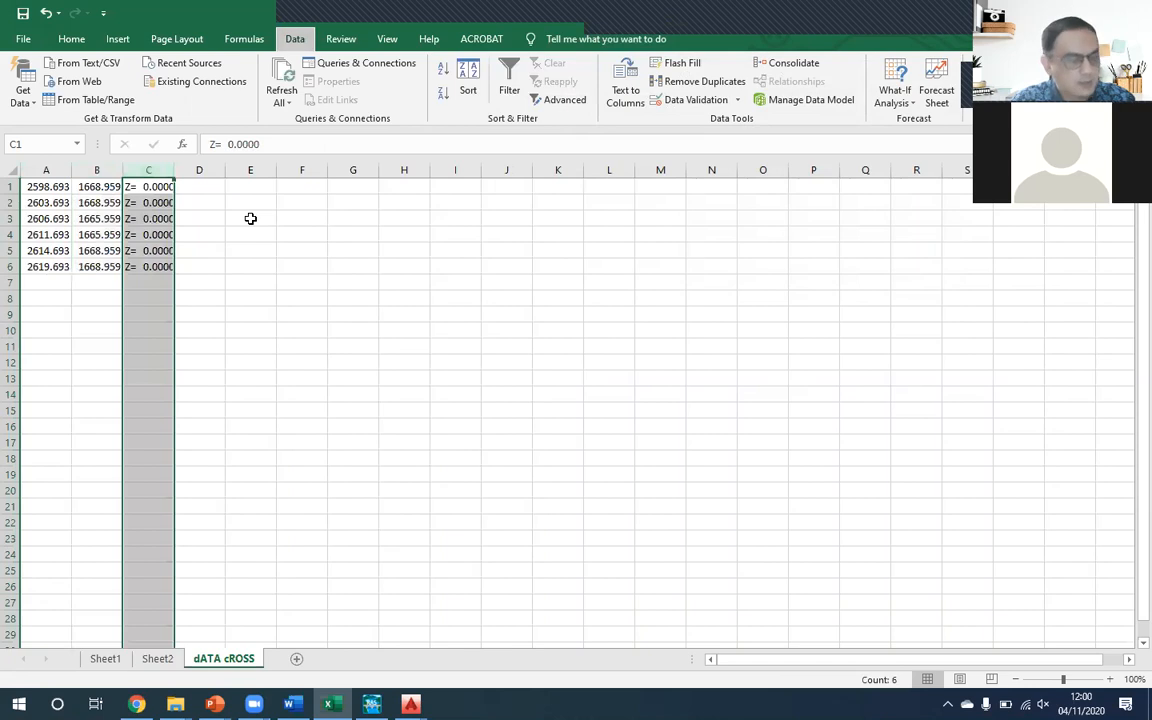
key("ctrl+minus")
left_click(204, 200)
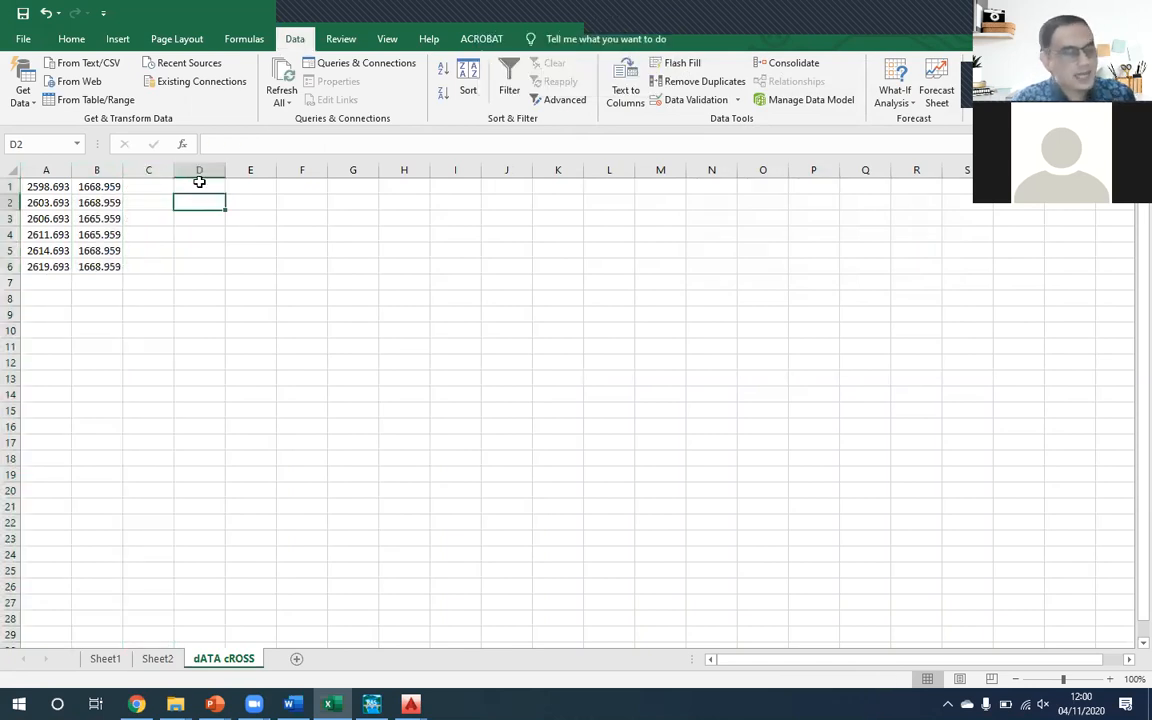
- Enter the formula =A1-$A$1 in D1 to compute the horizontal distance from the first vertex
left_click_drag(57, 186, 110, 188)
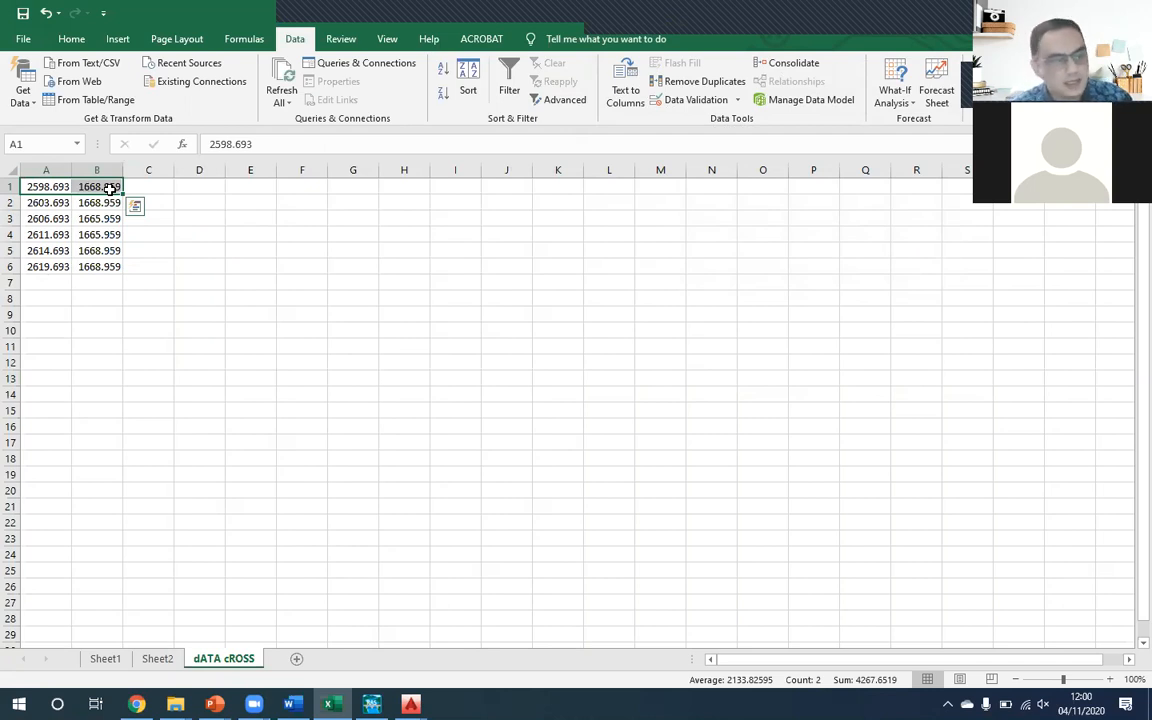
key("Right")
key("Right")
key("Right")
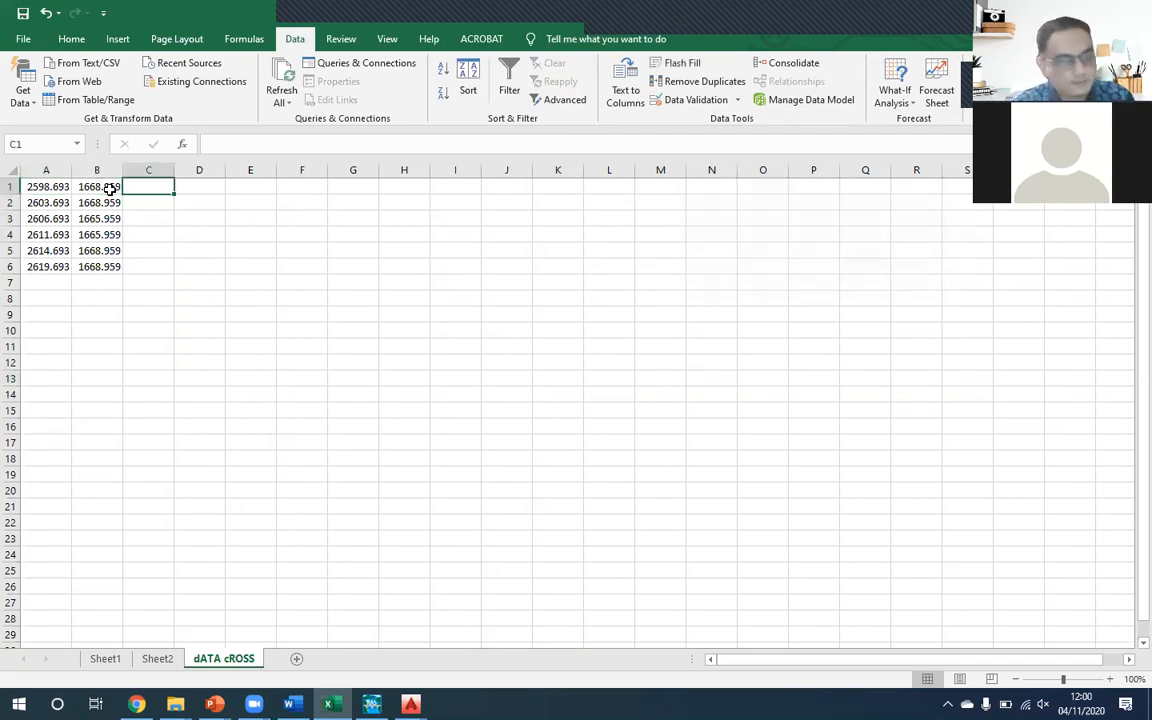
type("=")
key("Left")
key("Left")
key("Left")
type("-")
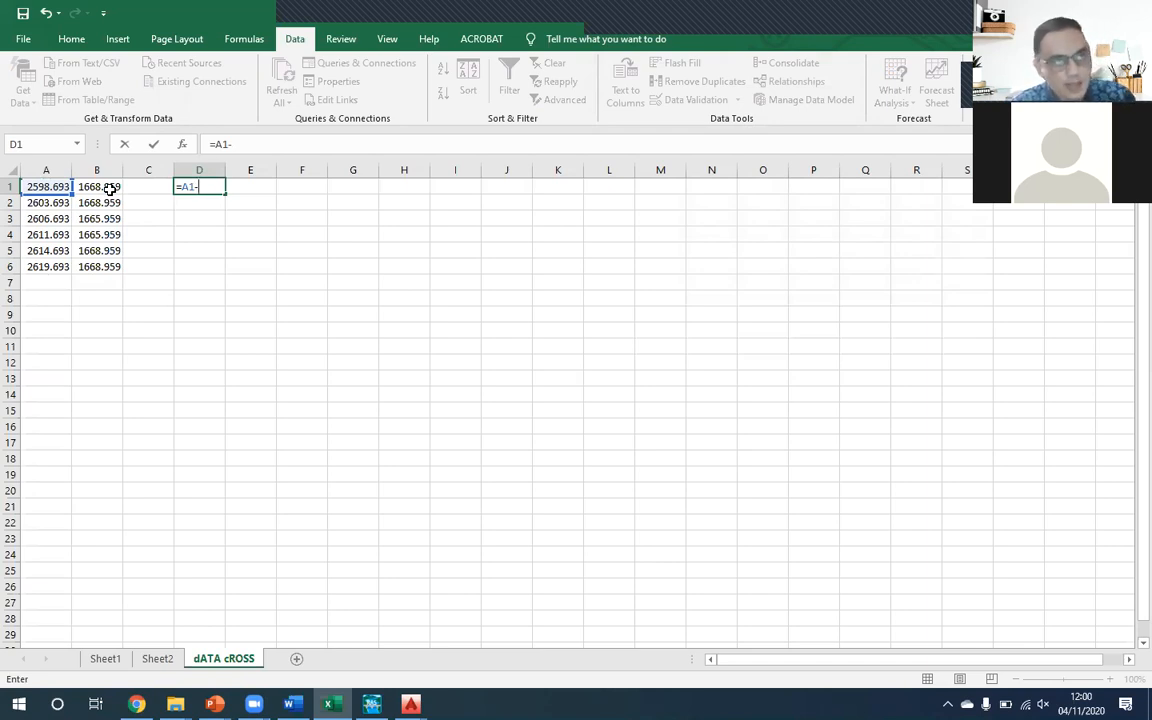
left_click(110, 188)
key("Left")
key("F4")
key("Return")
key("Up")
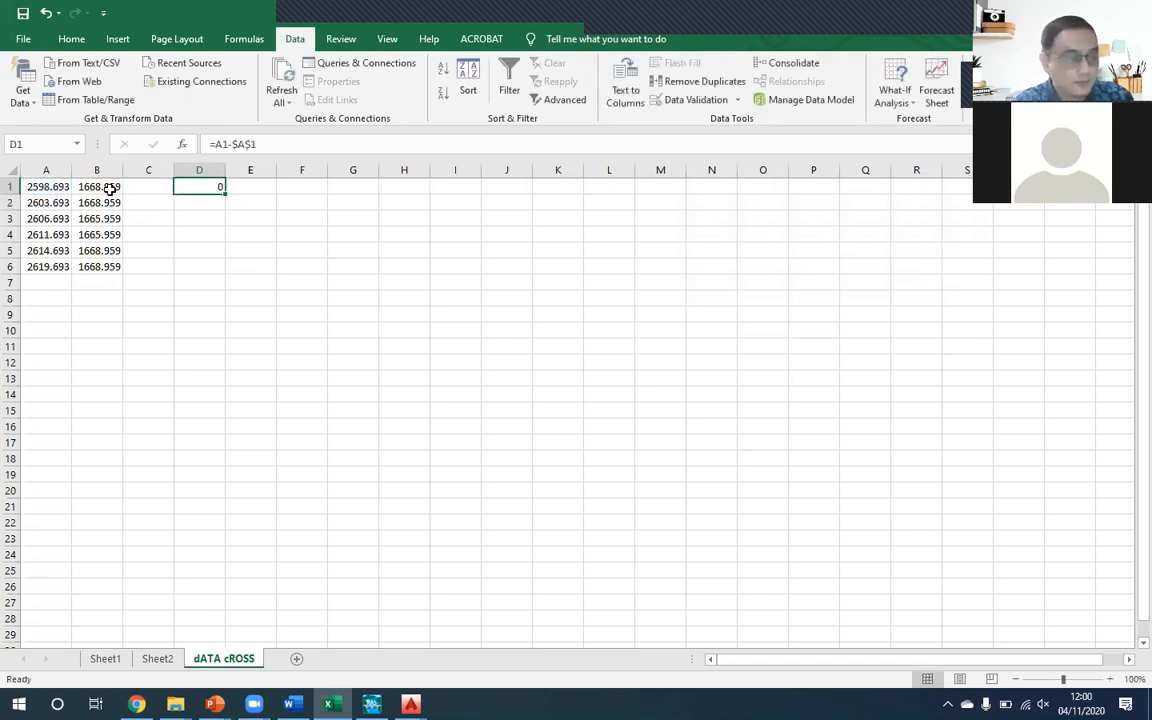
- Insert a row above the coordinates and enter the headers "x" in A1 and "z" in B1
left_click(52, 186)
key("alt+i")
type("r")
type("x")
key("Tab")
type("z")
key("Return")
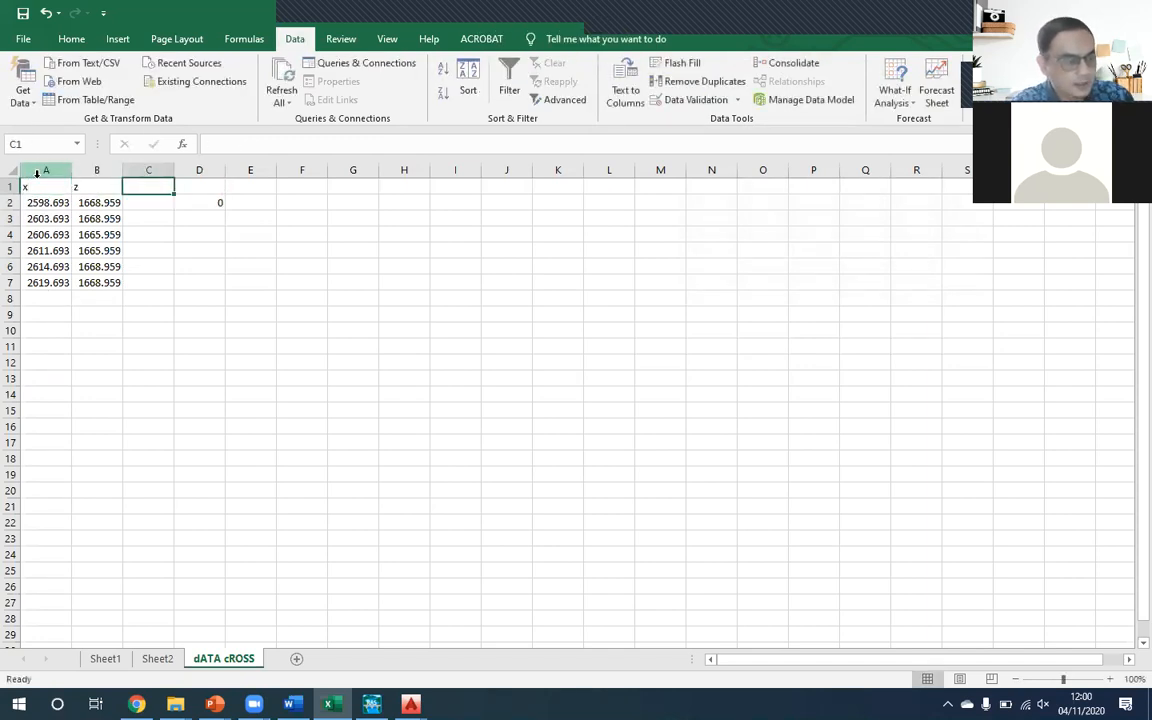
- Fill the distance formula in D2 down through D7 for all the vertices
key("Right")
key("Right")
key("Right")
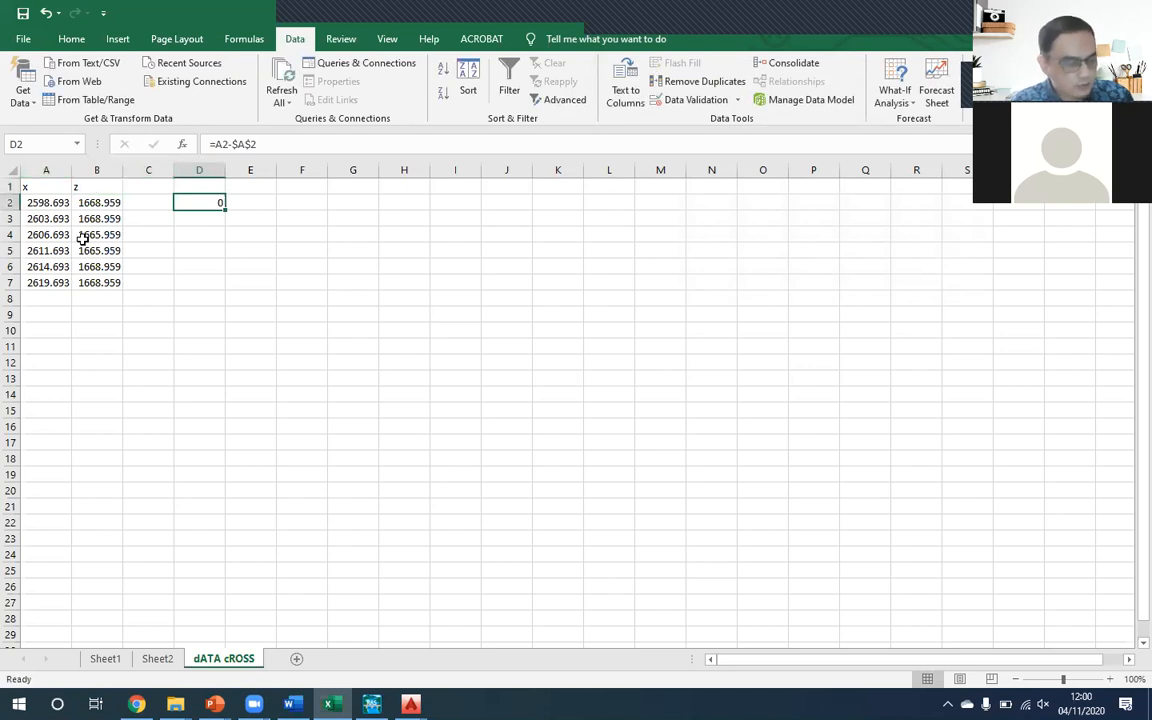
left_click(56, 218)
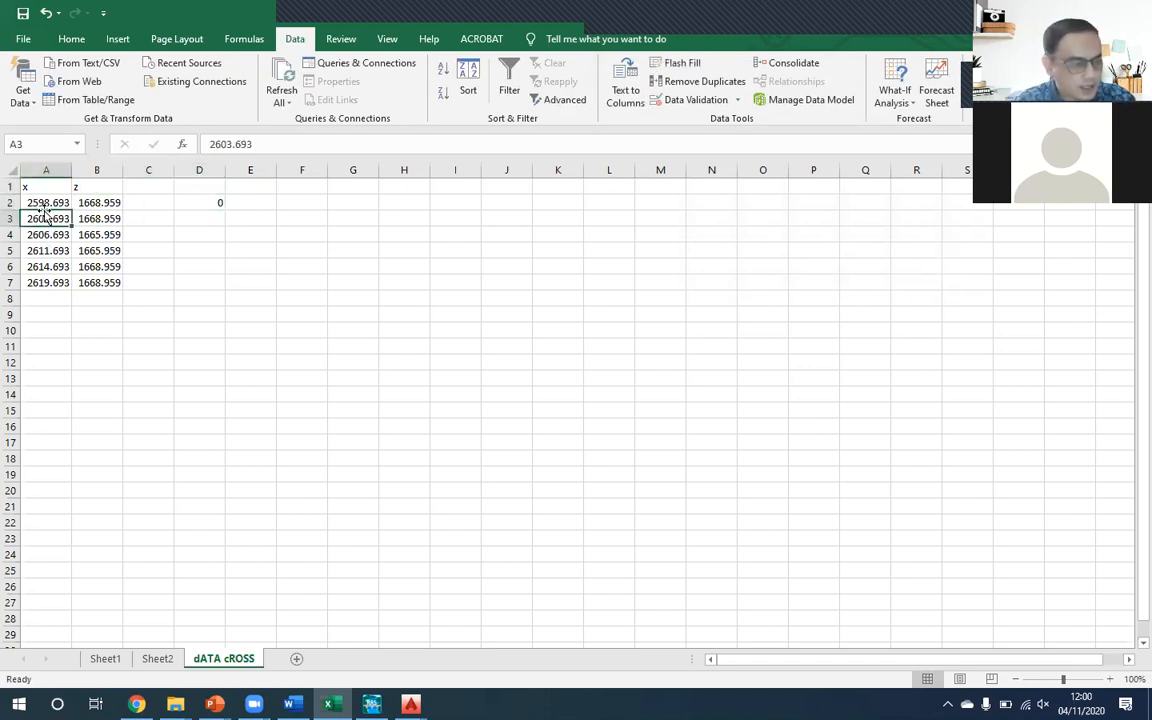
left_click(216, 205)
left_click_drag(225, 209, 226, 222)
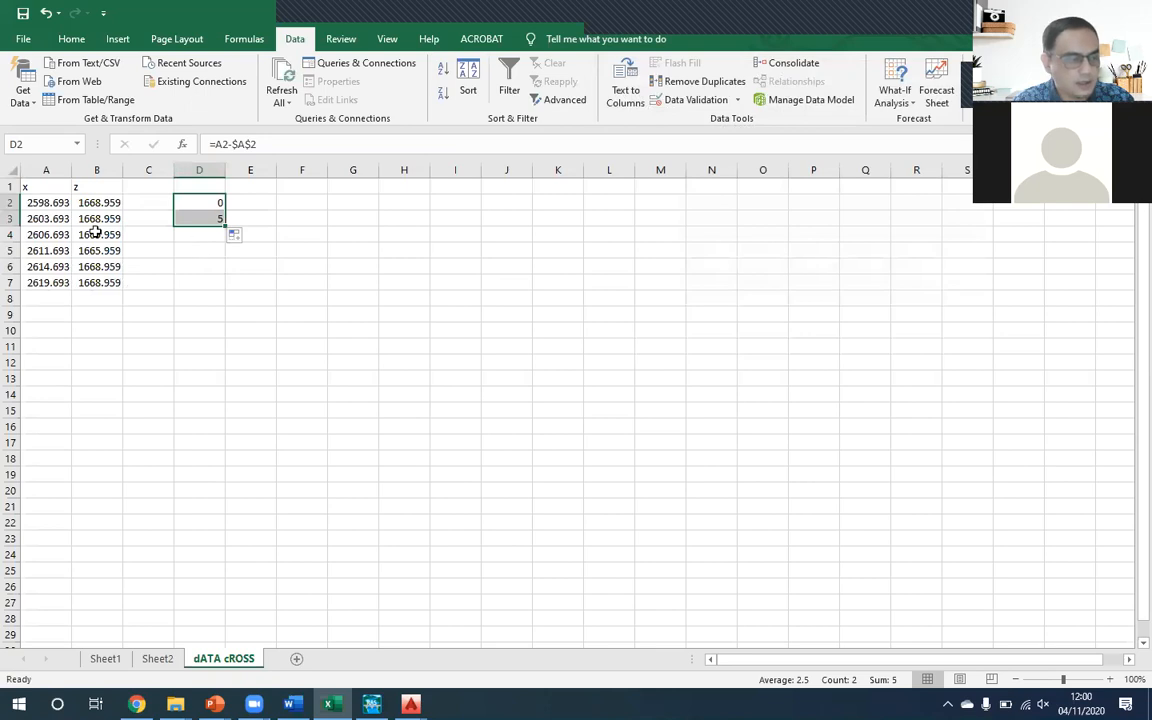
left_click_drag(226, 226, 229, 288)
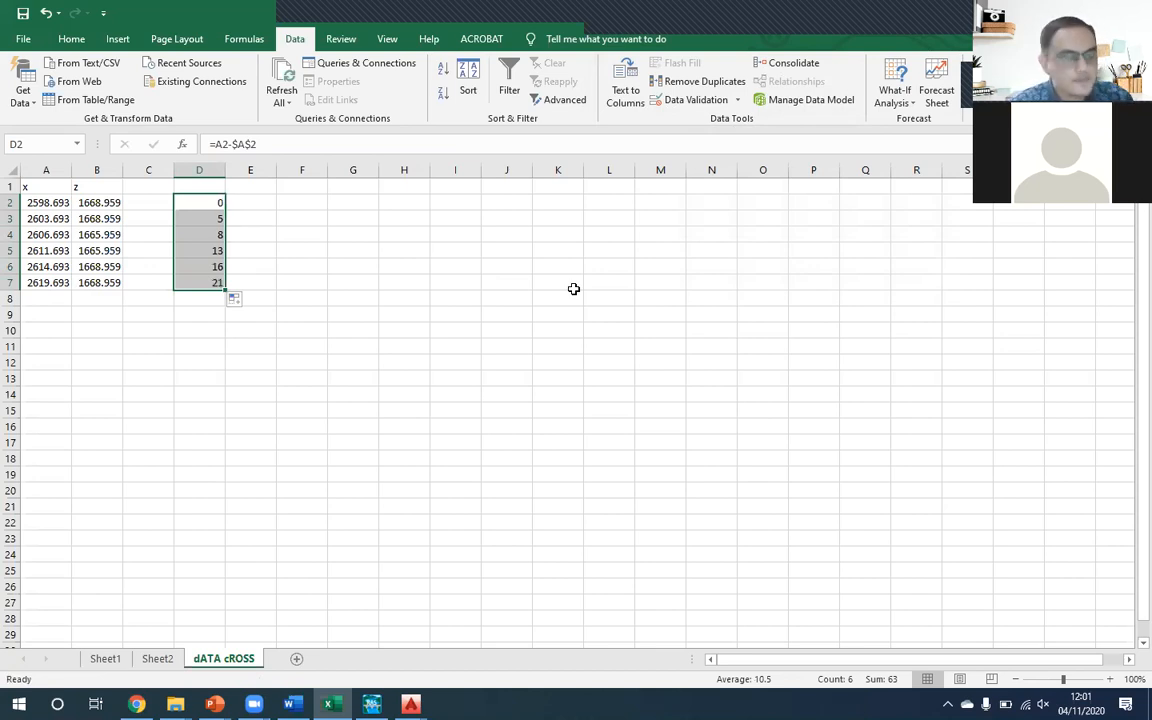
- Switch to the AutoCAD drawing and select the trapezoidal channel polyline to examine its bottom vertices
left_click(112, 199)
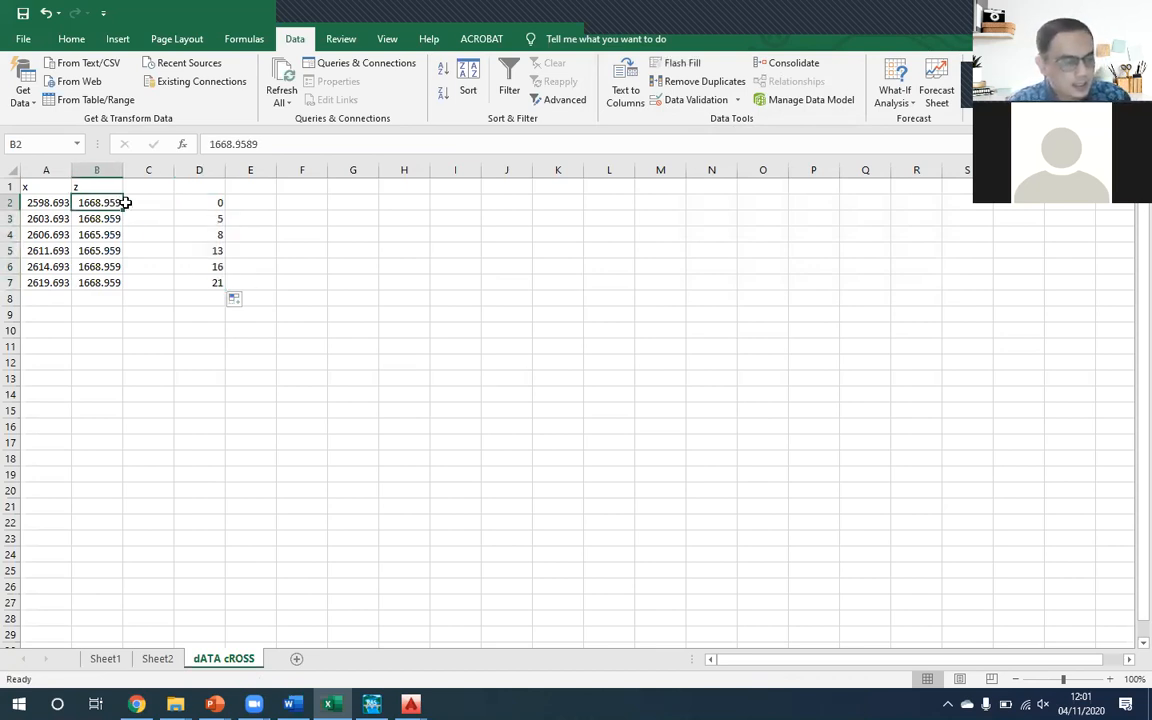
left_click(262, 202)
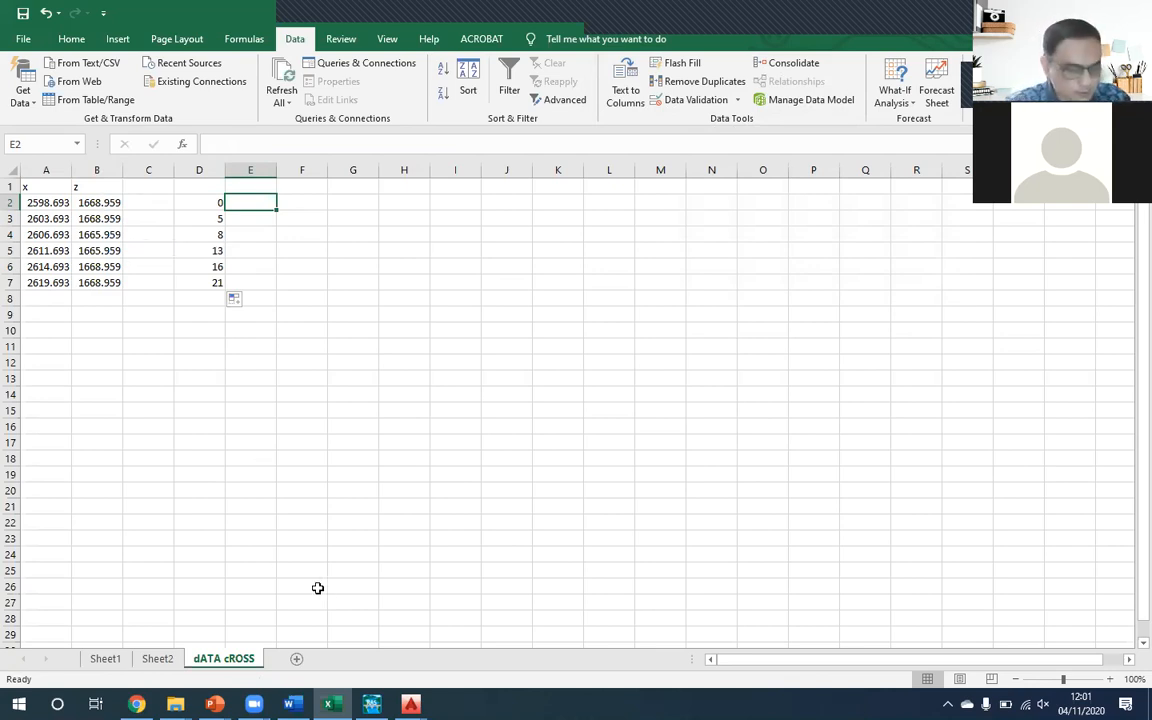
left_click(421, 692)
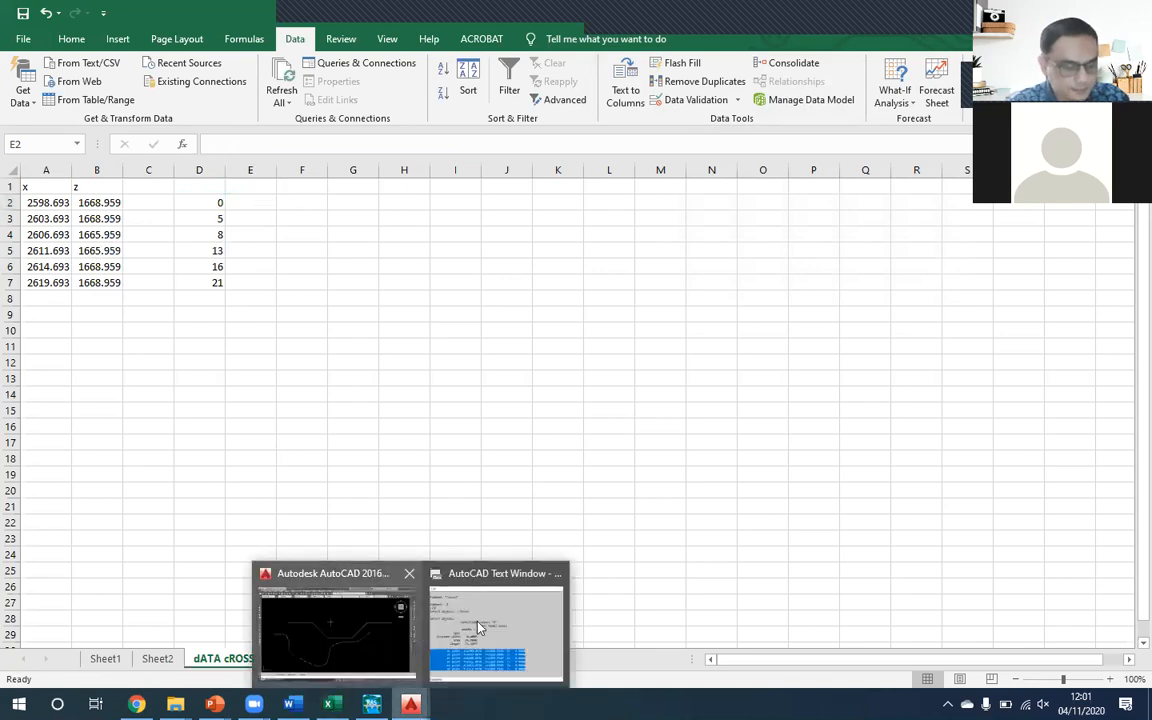
left_click(490, 625)
left_click(795, 182)
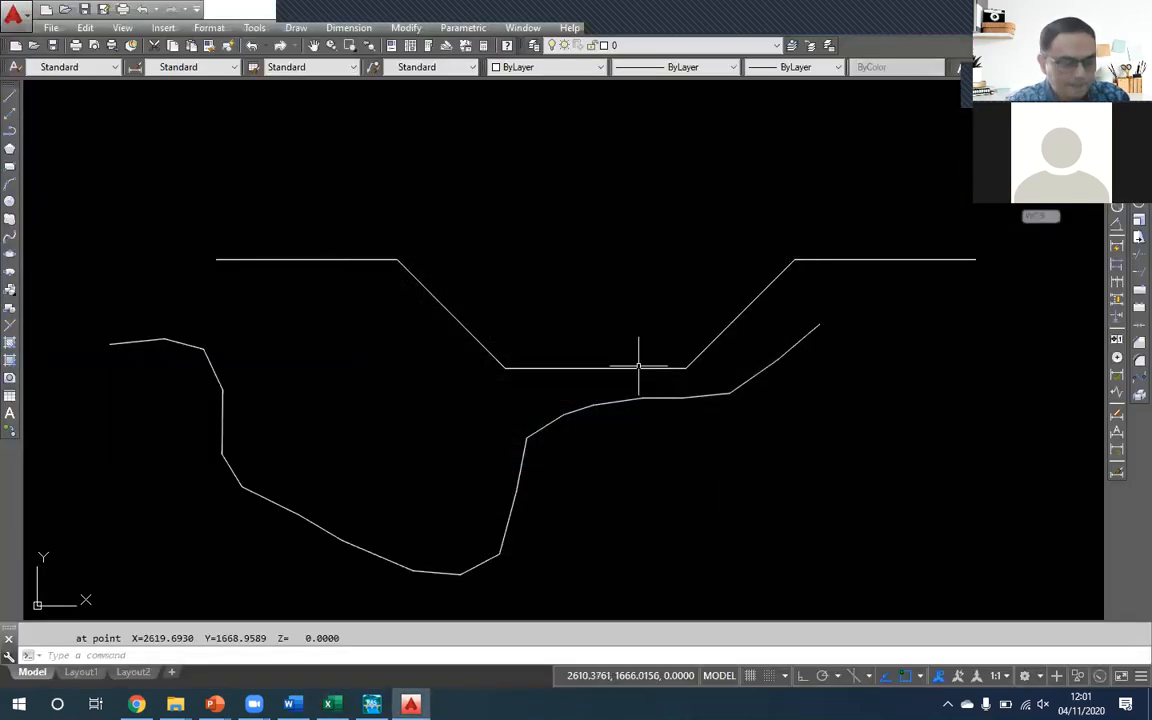
left_click(577, 370)
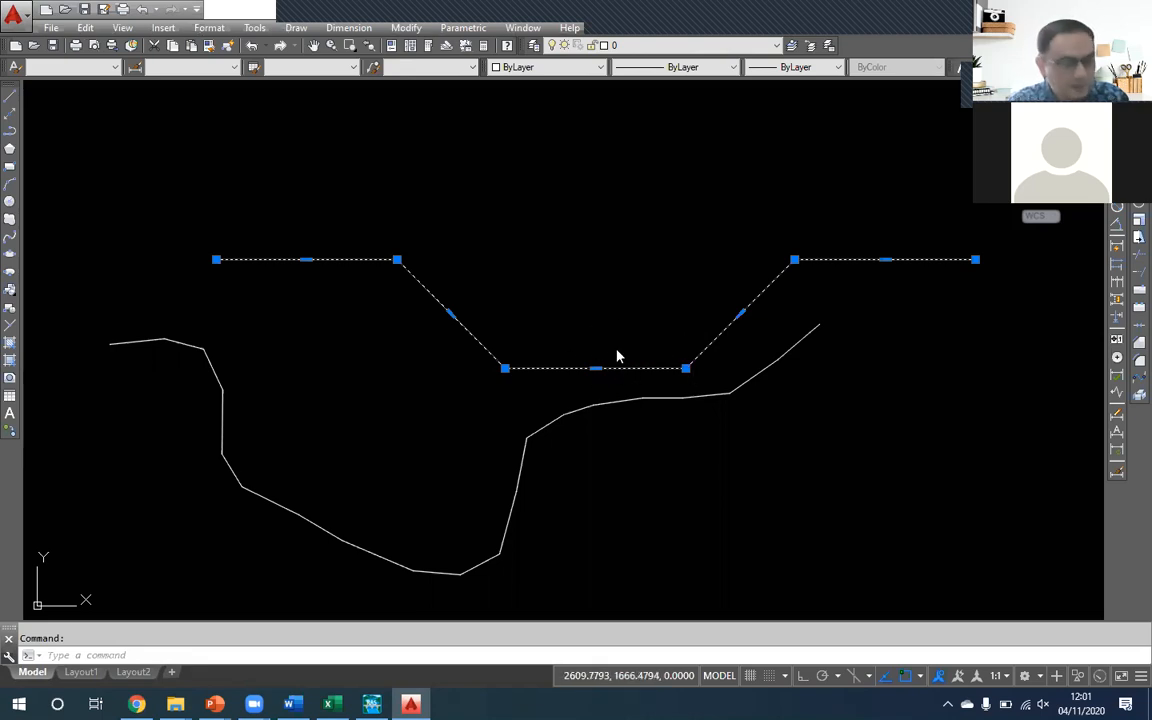
- Return to Excel and enter 0 in E4 as the relative elevation of the channel bottom
key("alt+Tab")
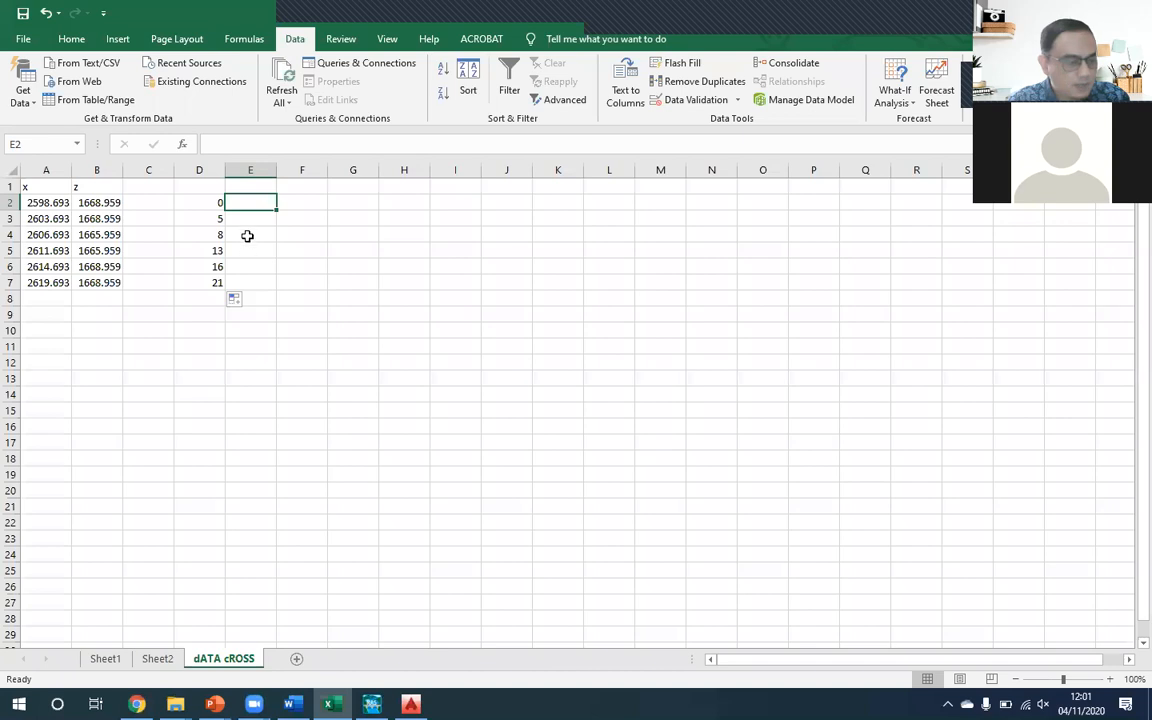
left_click(247, 235)
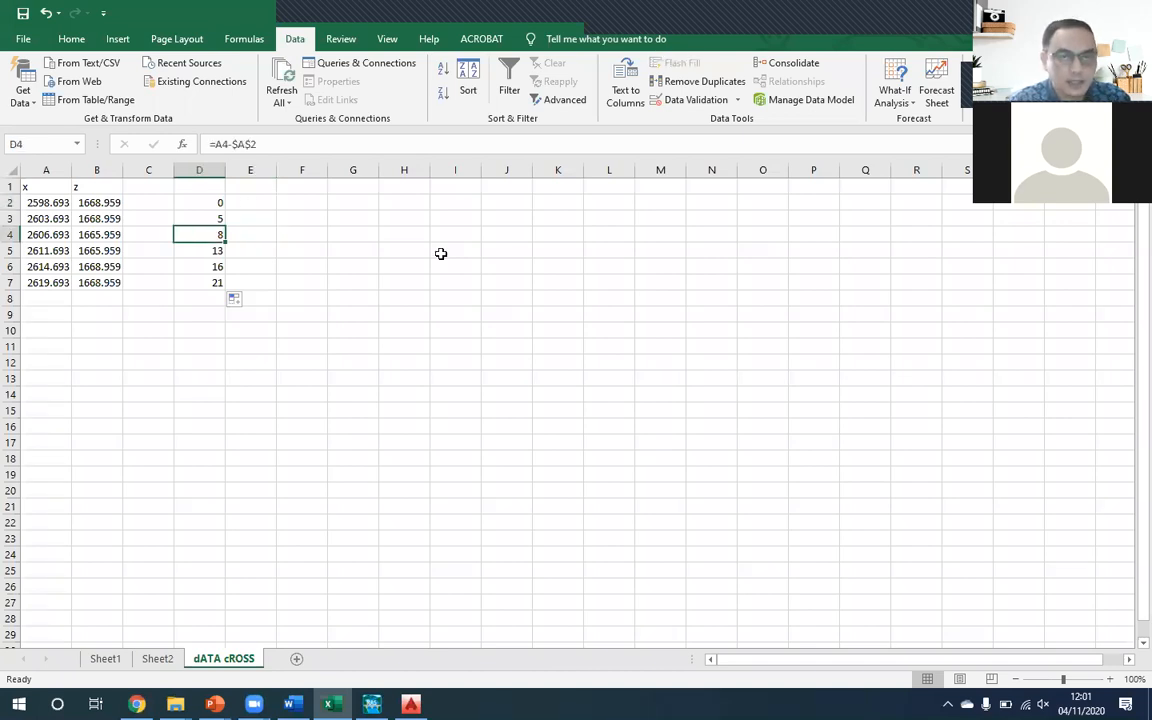
type("0")
- Enter the headers "x" in D1 and "z" in E1 above the relative coordinates
key("Up")
key("Up")
key("Up")
key("Left")
type("x")
key("Right")
type("z")
- Enter the formula =B4-E4 in F4 to compute the elevation offset of the channel bottom
key("Down")
key("Down")
key("Down")
key("Down")
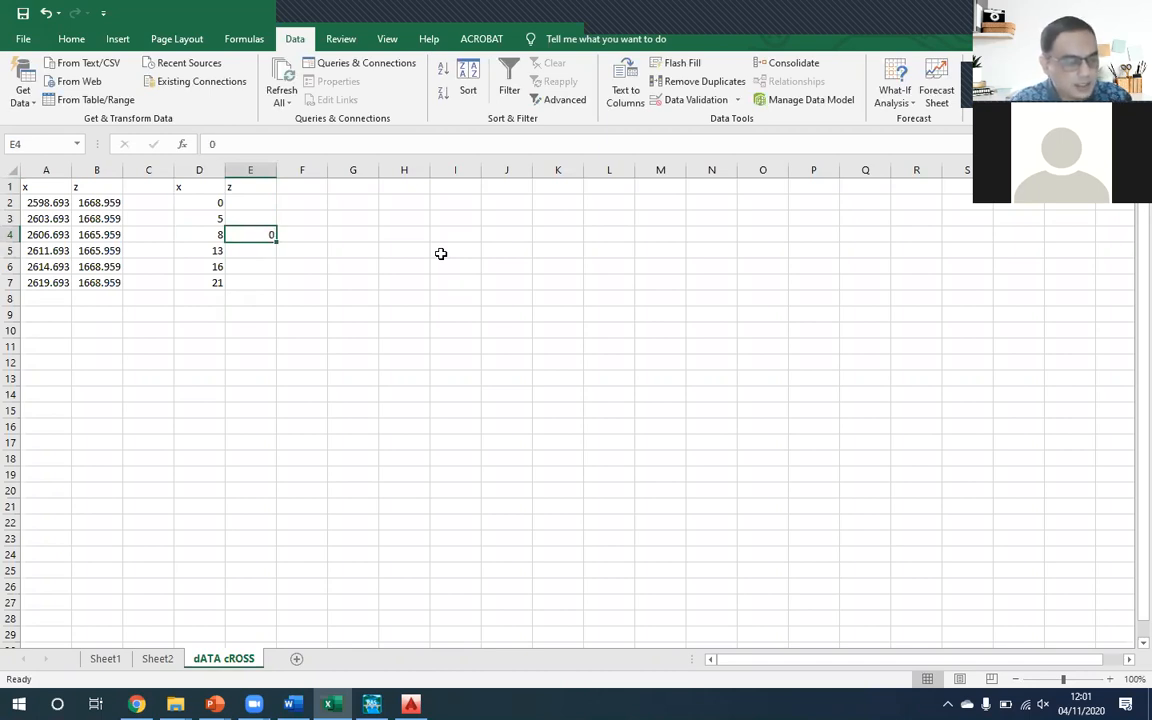
key("Right")
type("=")
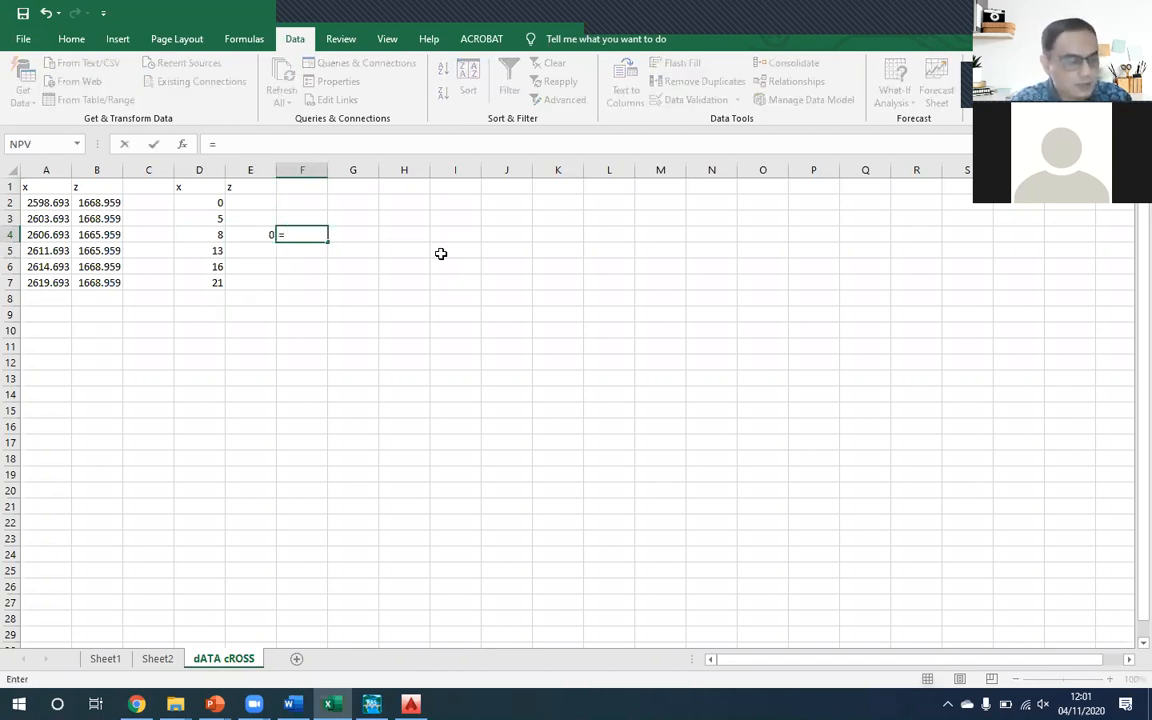
key("Left")
key("Left")
key("Left")
key("Left")
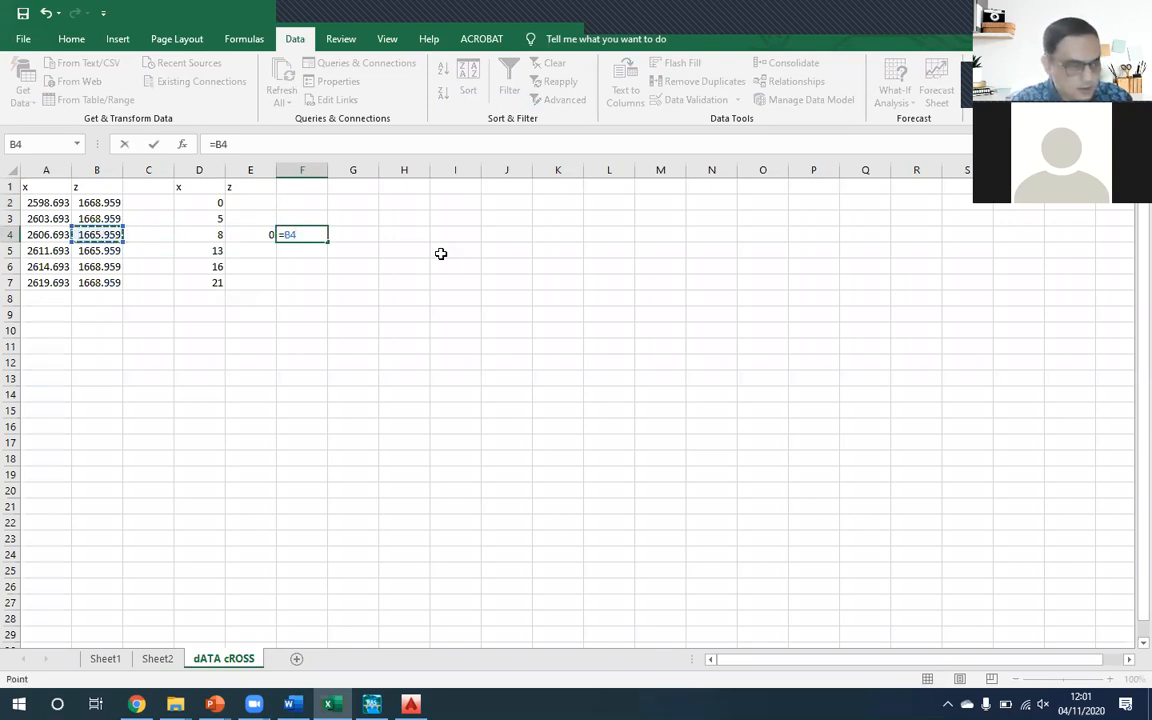
type("-")
key("Left")
key("Return")
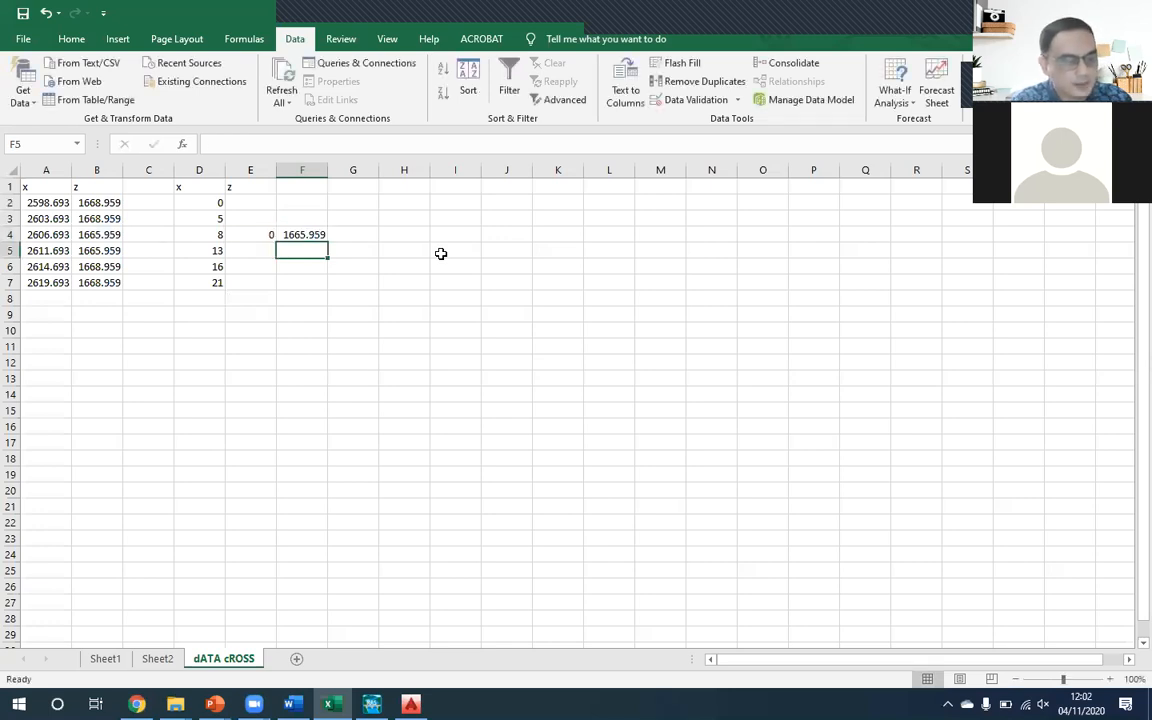
- Highlight the elevation offset in F4 with a yellow fill
key("Up")
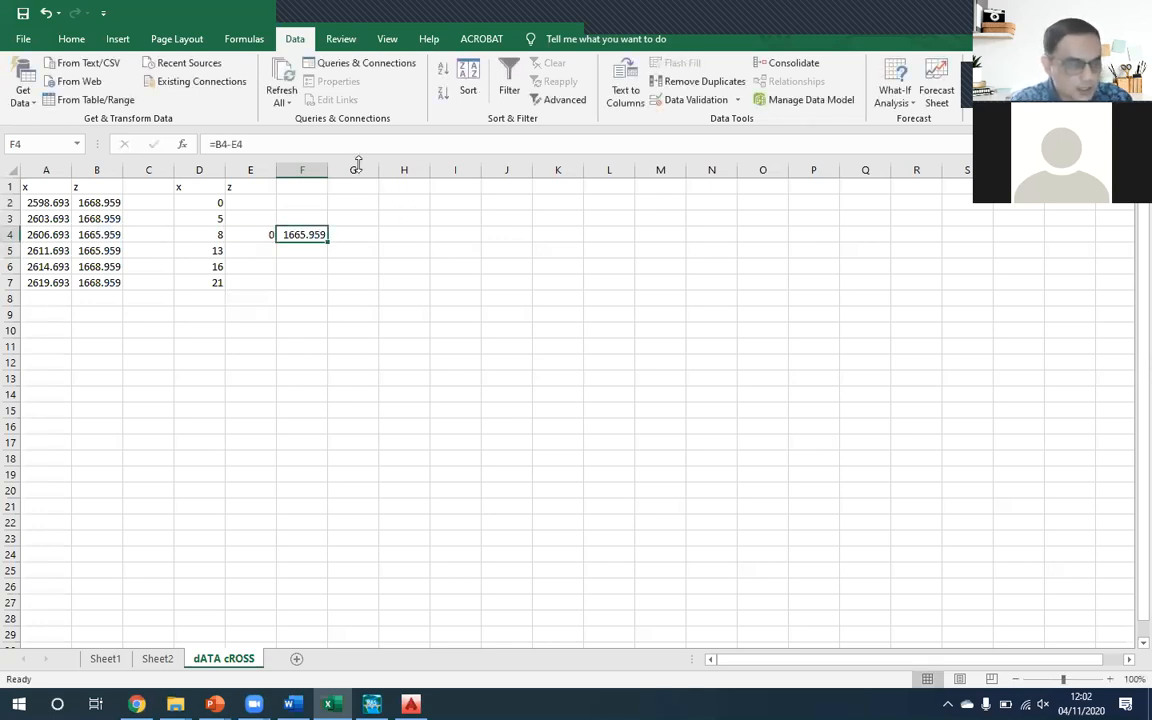
left_click(71, 39)
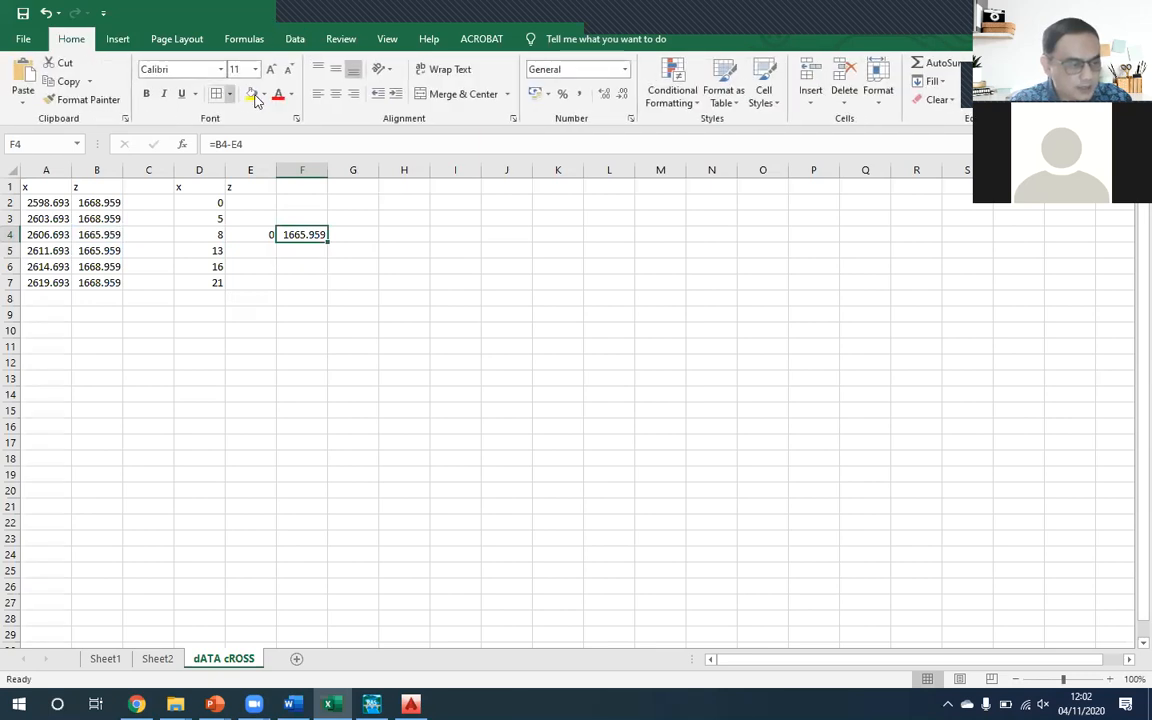
left_click(250, 93)
- Enter the formula =B3-$F$4 in E3 to compute the vertex's elevation relative to the channel bottom
key("Left")
key("Up")
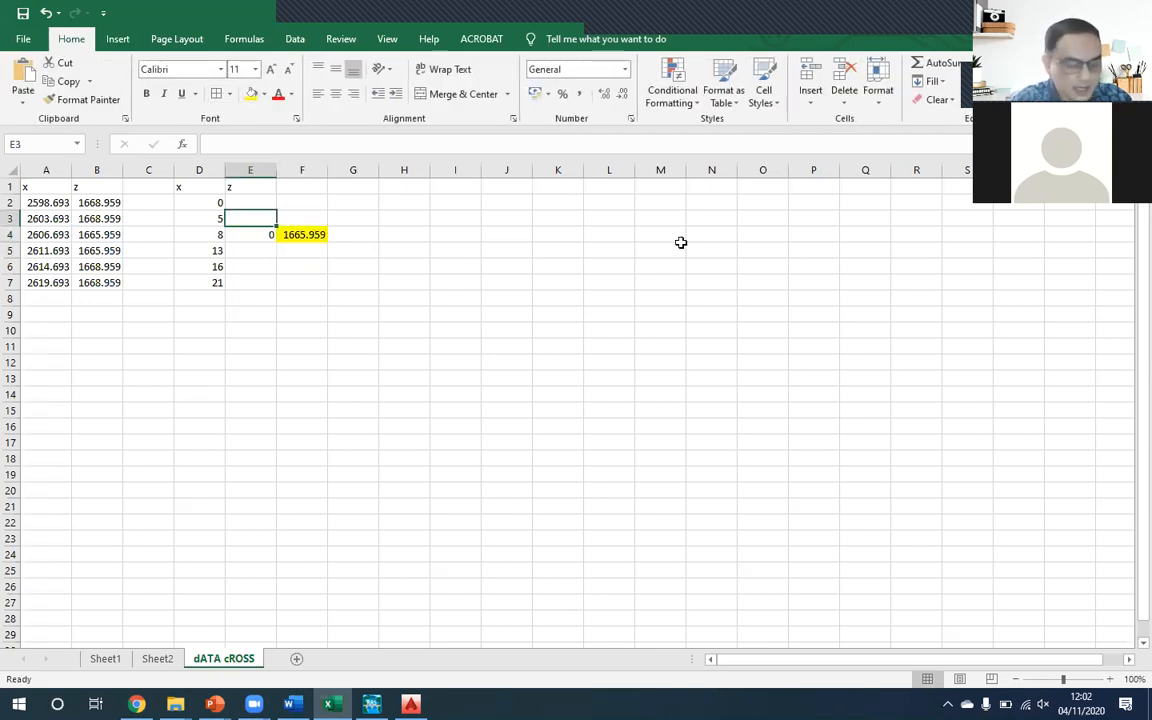
type("=")
key("Left")
key("Left")
key("Left")
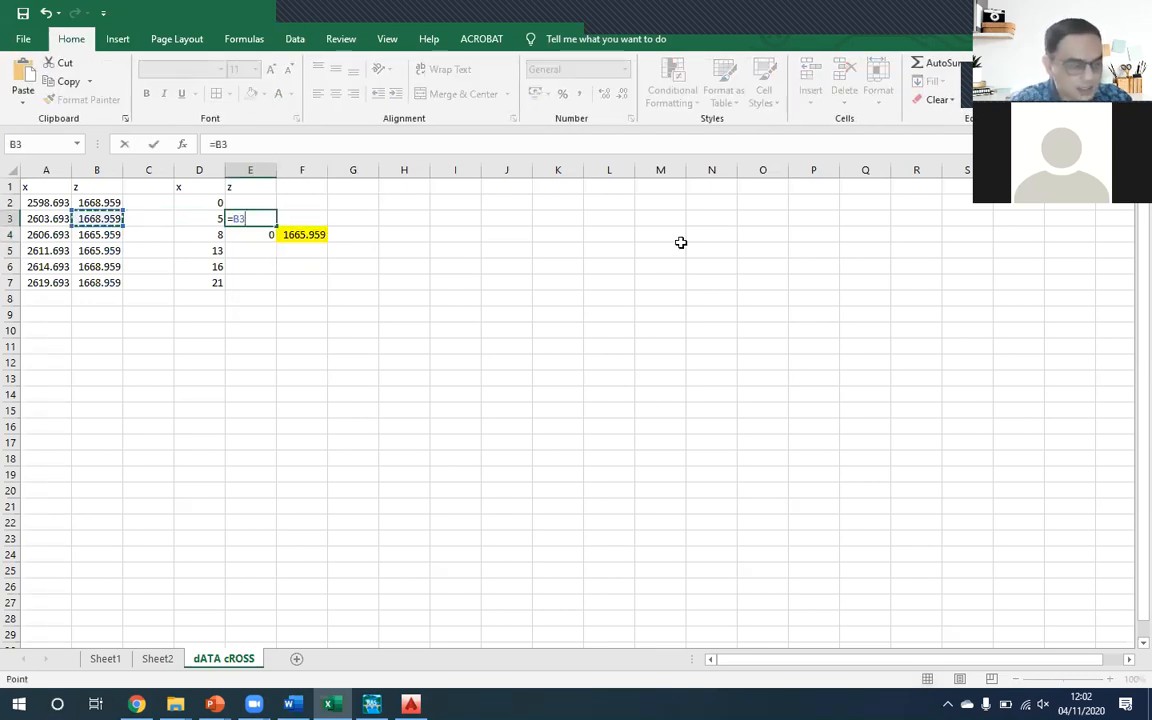
type("-")
key("Right")
key("Down")
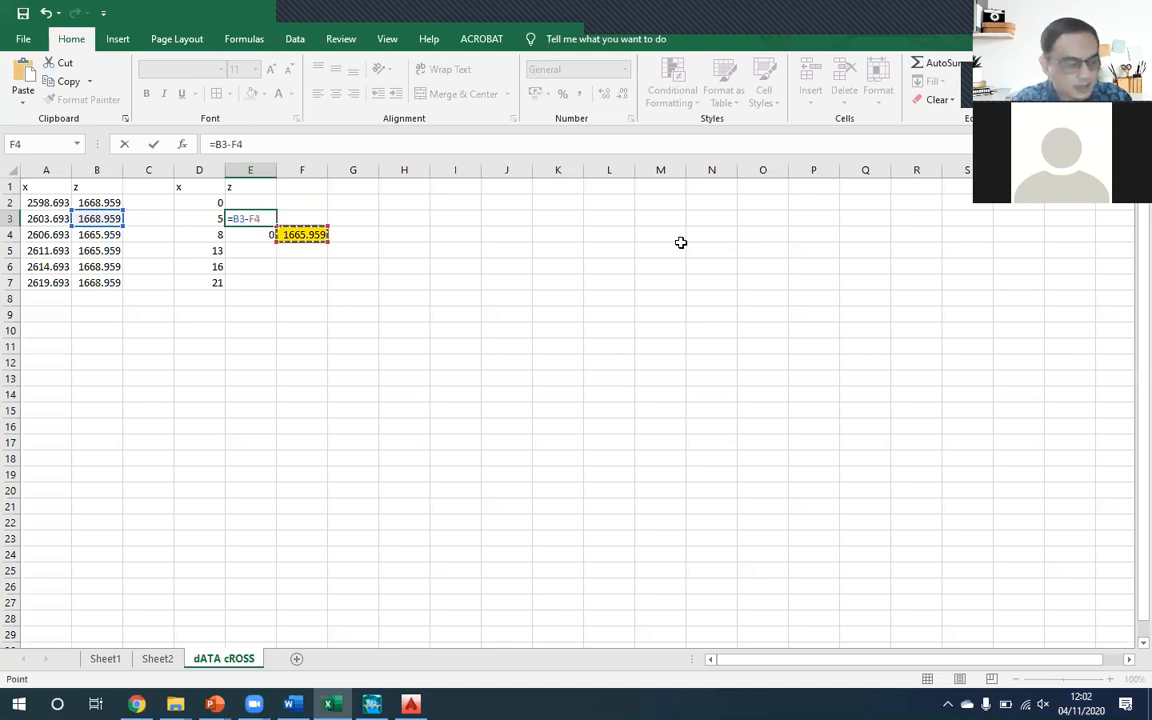
key("F4")
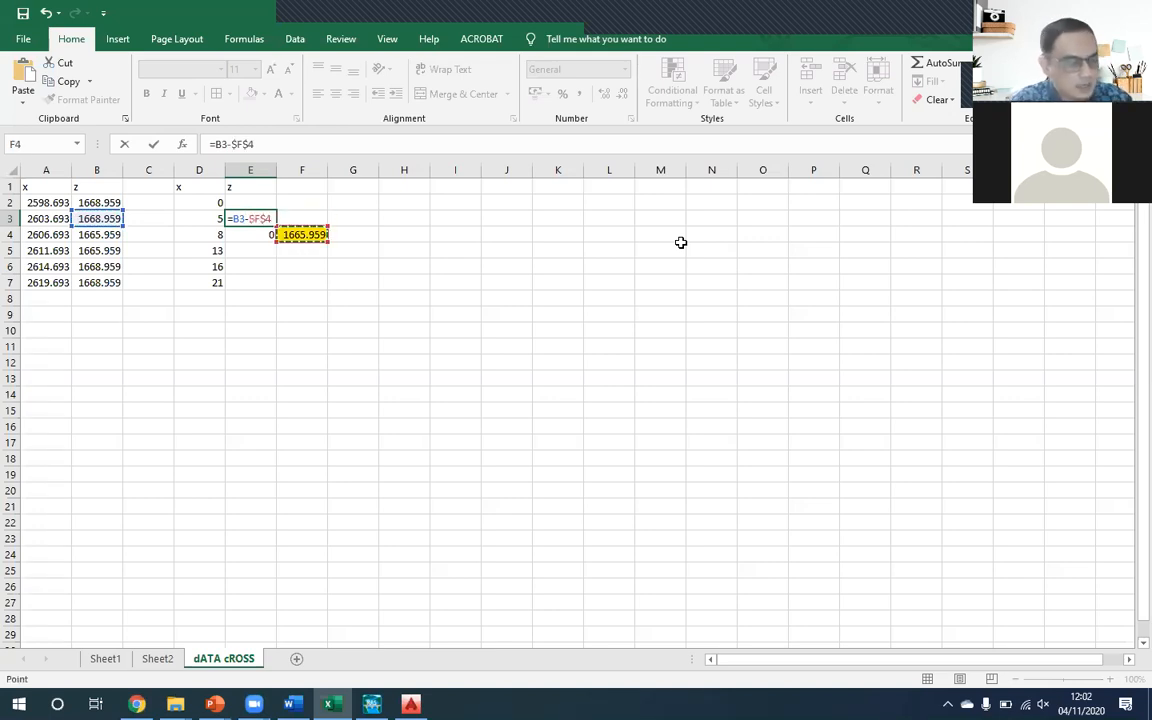
key("ctrl+Return")
key("Return")
key("Up")
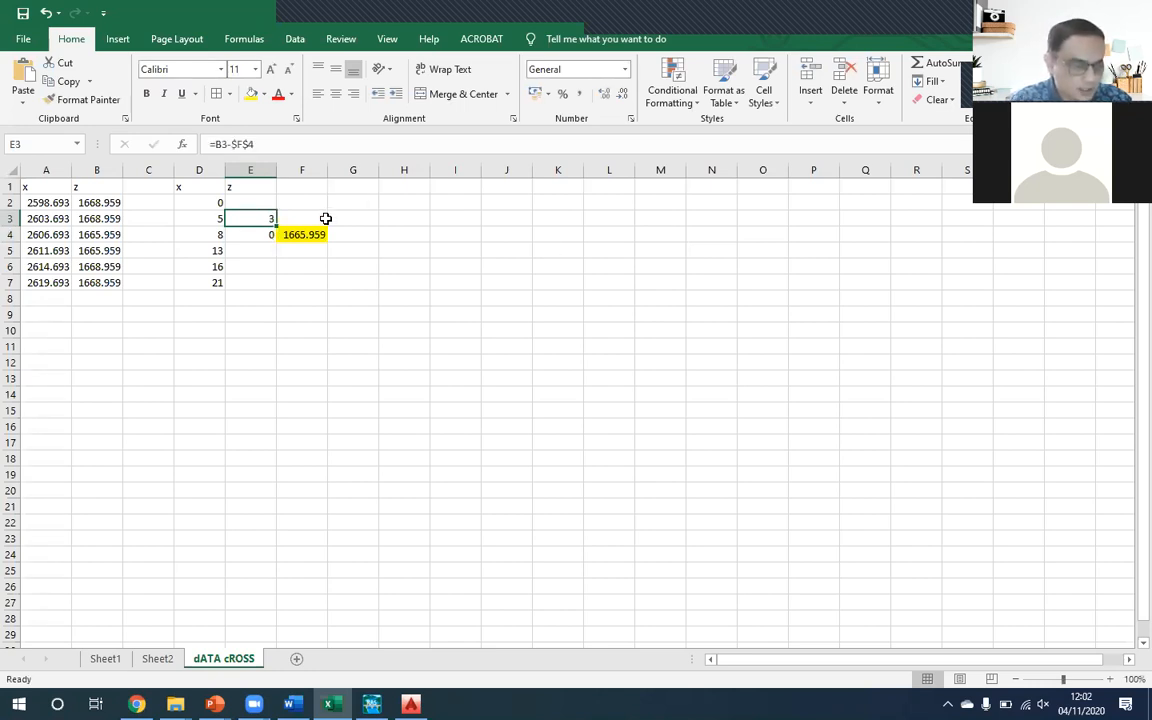
left_click(267, 144)
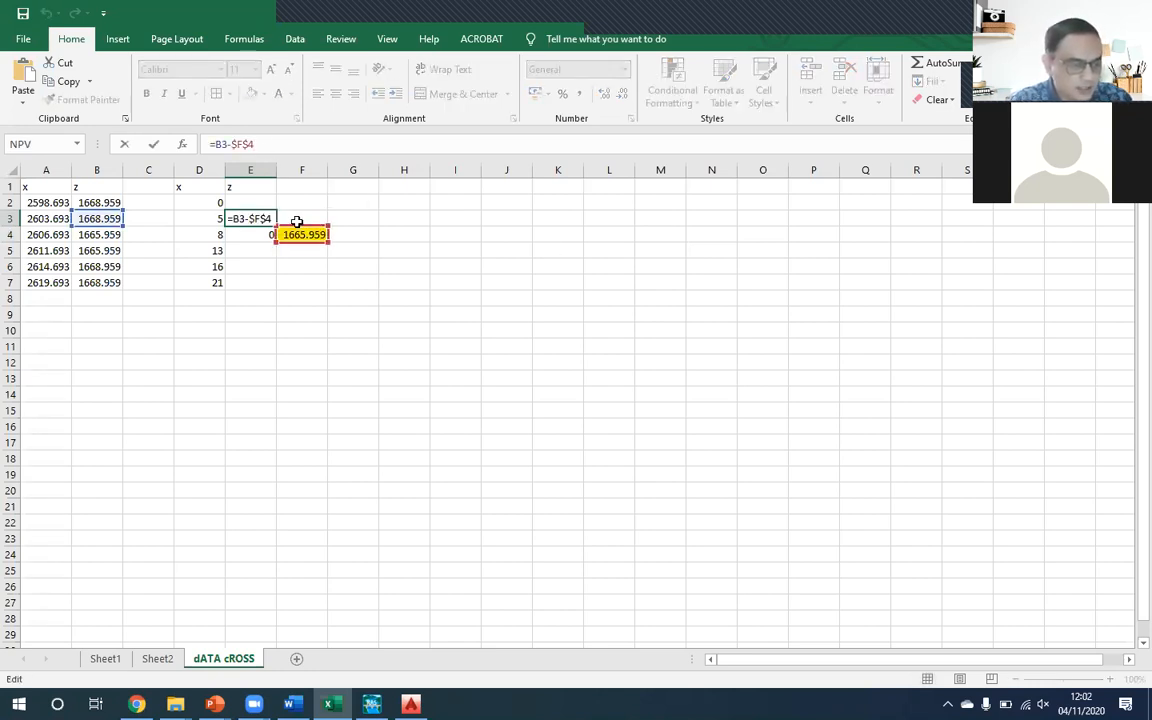
key("Escape")
- Copy the relative elevation formula from E3 into E2 and E5 through E7, leaving E4 as entered
mouse_move(278, 218)
left_mouse_down()
mouse_move(272, 192)
mouse_move(270, 204)
left_mouse_up()
left_click(266, 222)
key("ctrl+c")
left_click(260, 249)
key("ctrl+v")
key("Escape")
left_click_drag(276, 259, 276, 289)
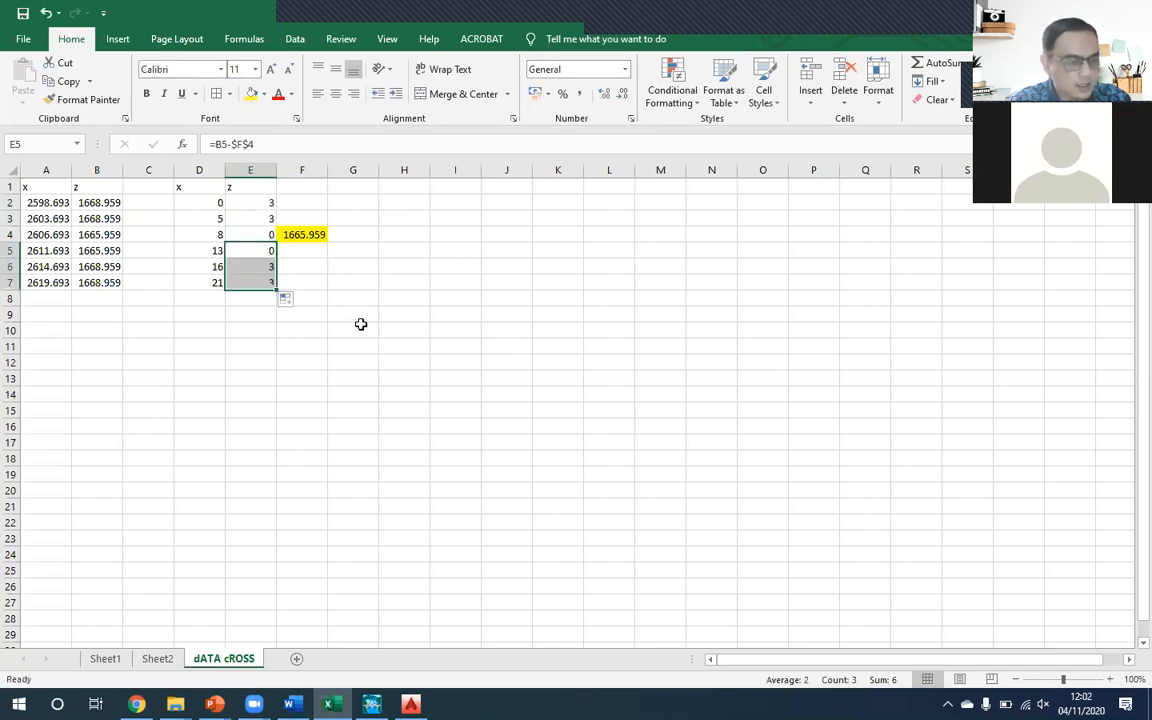
left_click(355, 266)
left_click(293, 204)
left_click(476, 270)
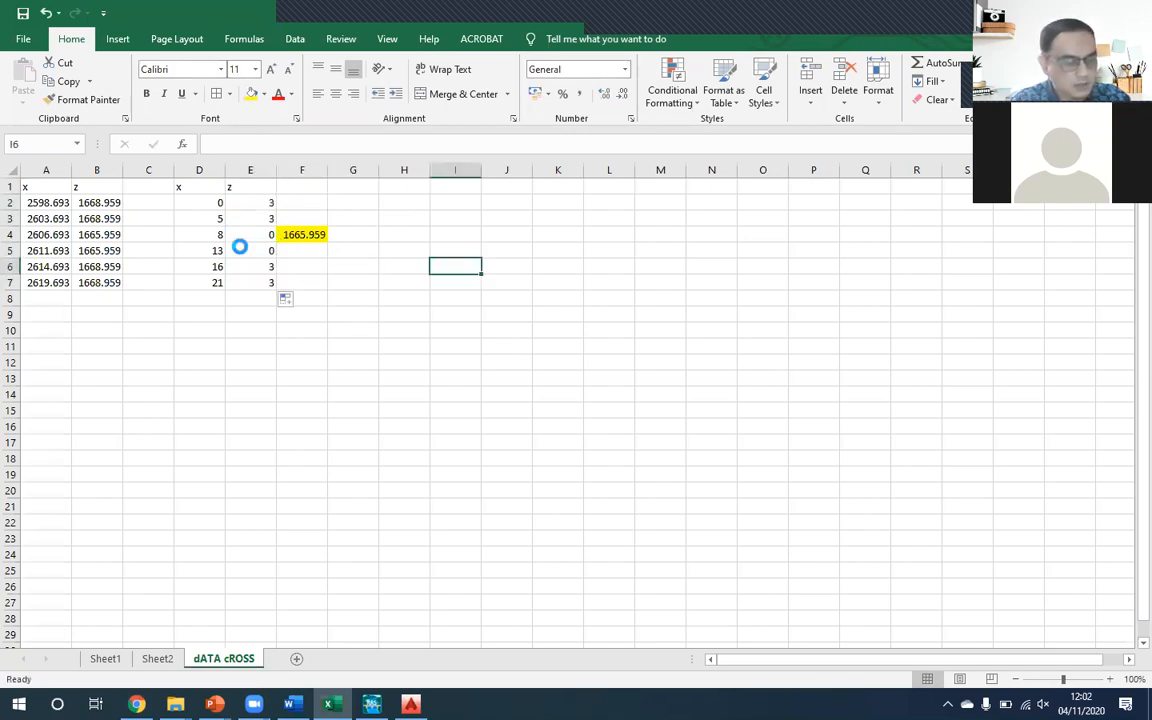
left_click_drag(257, 200, 261, 283)
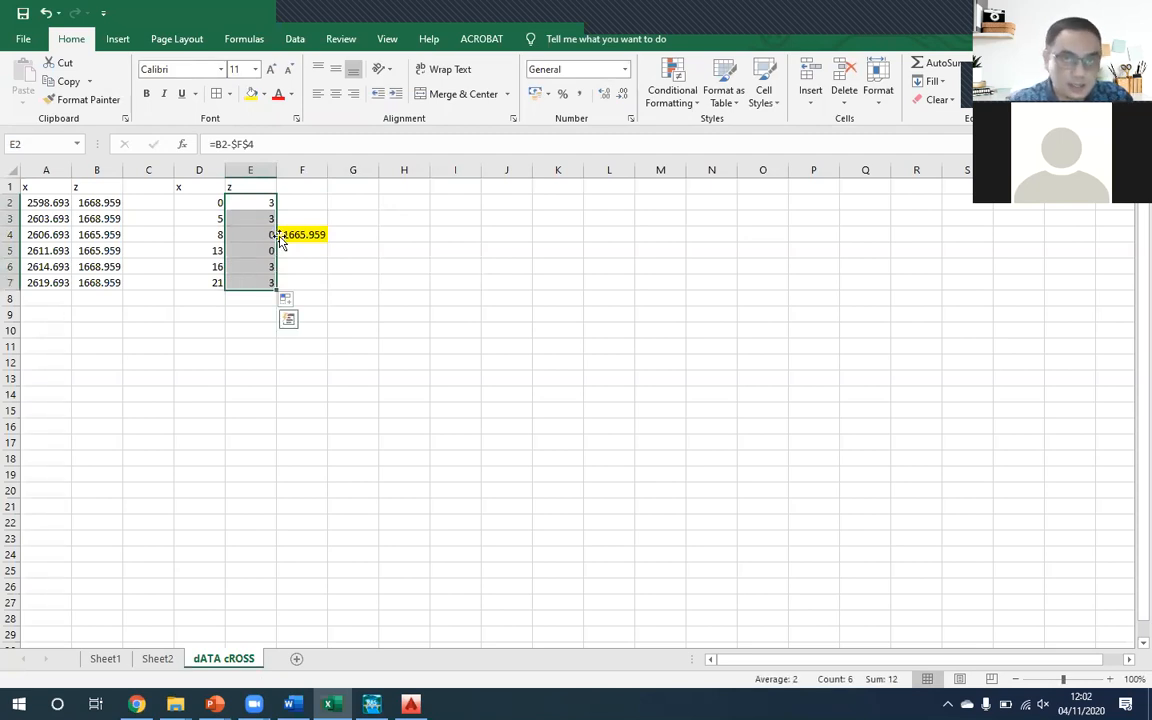
left_click(404, 233)
- Insert a scatter chart with straight lines and markers from D2:E7 and place it beside the table, clear of column G
left_click_drag(218, 204, 256, 282)
left_click(118, 39)
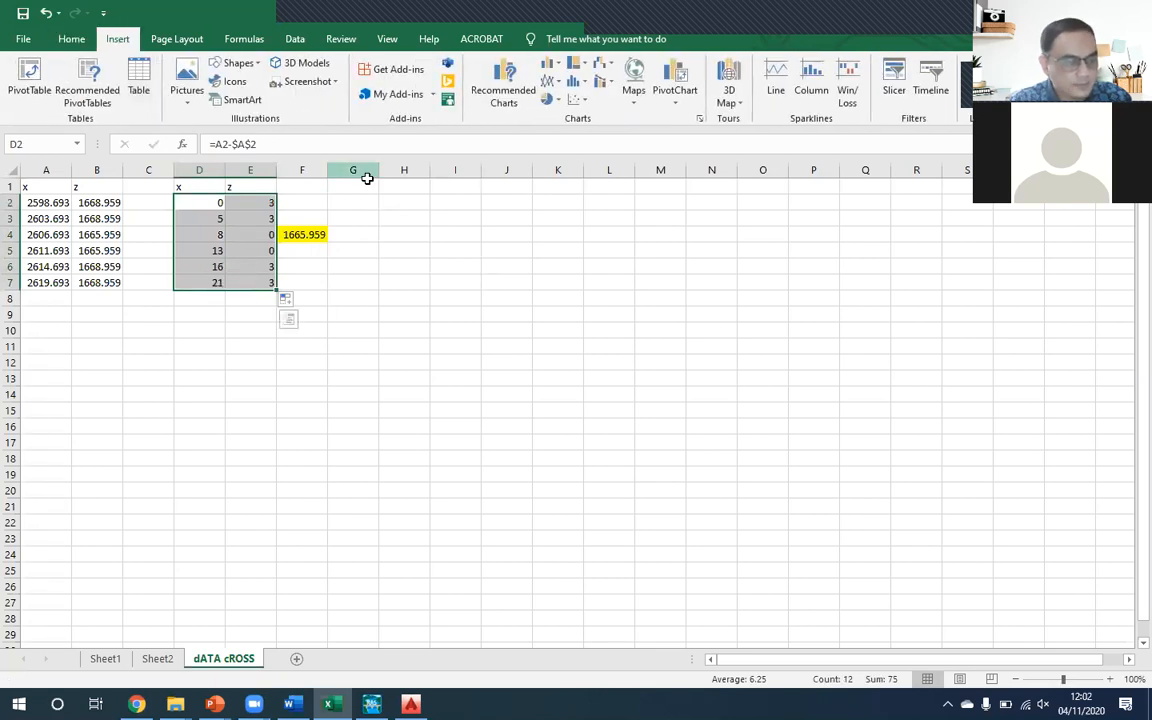
left_click(575, 100)
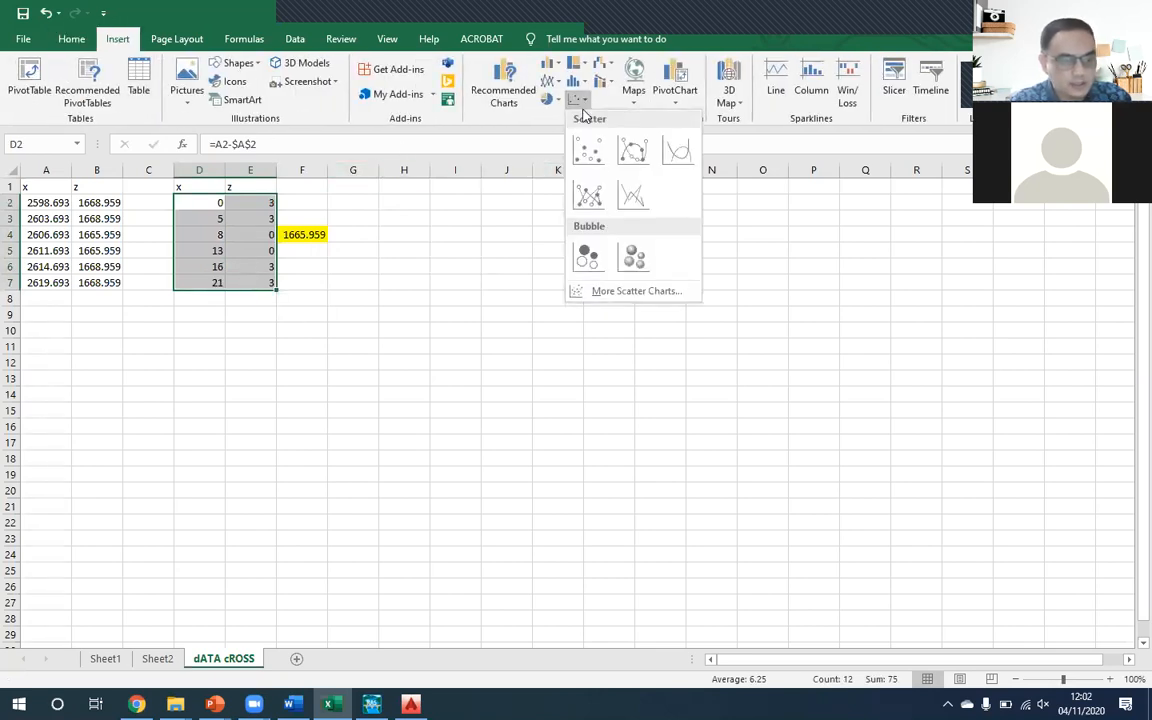
left_click(589, 193)
left_click_drag(509, 306, 484, 197)
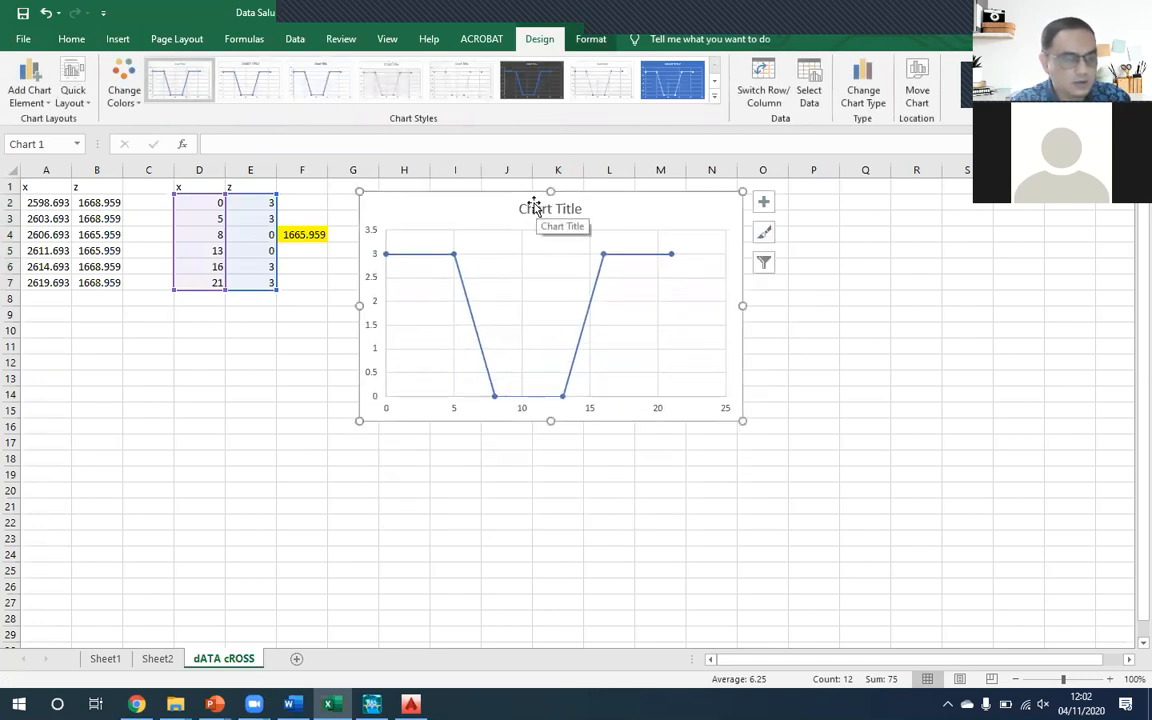
left_click(332, 239)
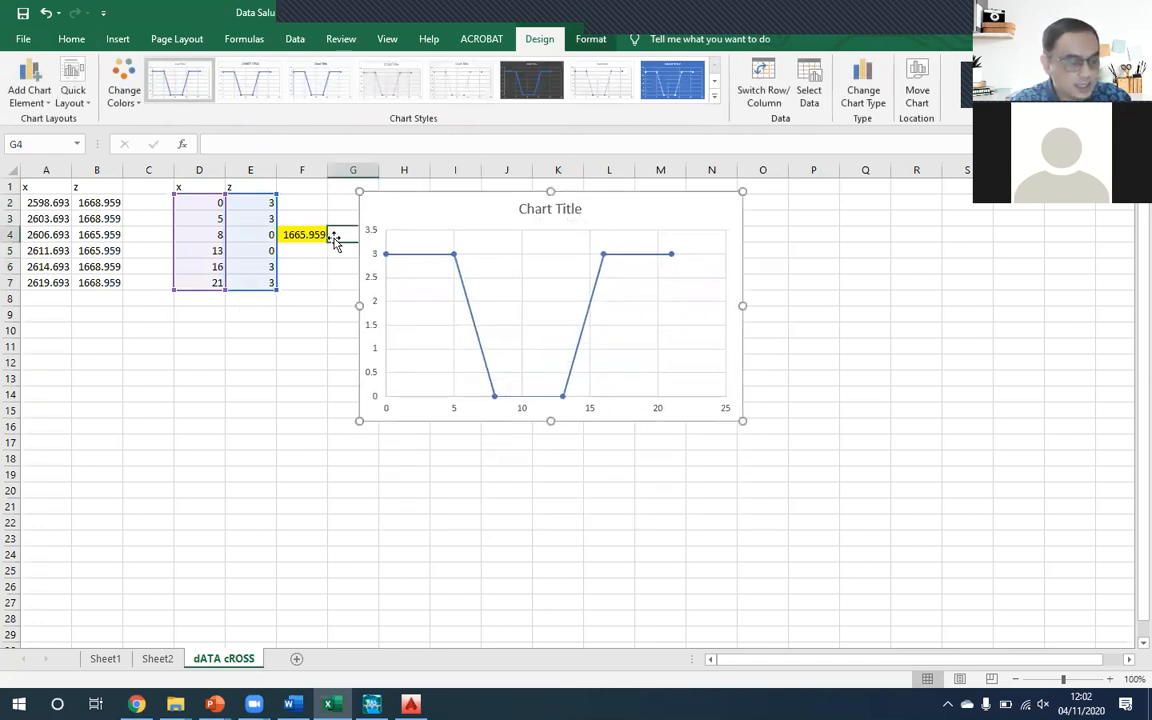
left_click_drag(399, 198, 457, 187)
- Label the highlighted elevation offset by entering "Titik D" in G4
left_click(358, 236)
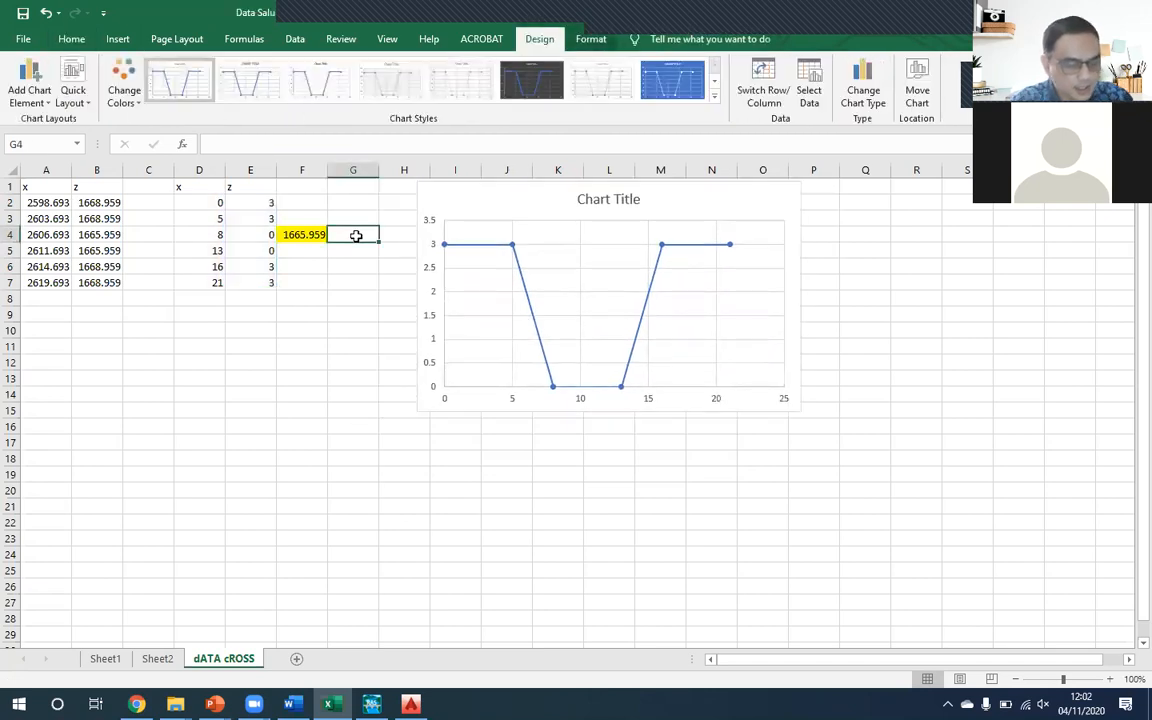
type("tITIK D")
key("Return")
left_click(359, 235)
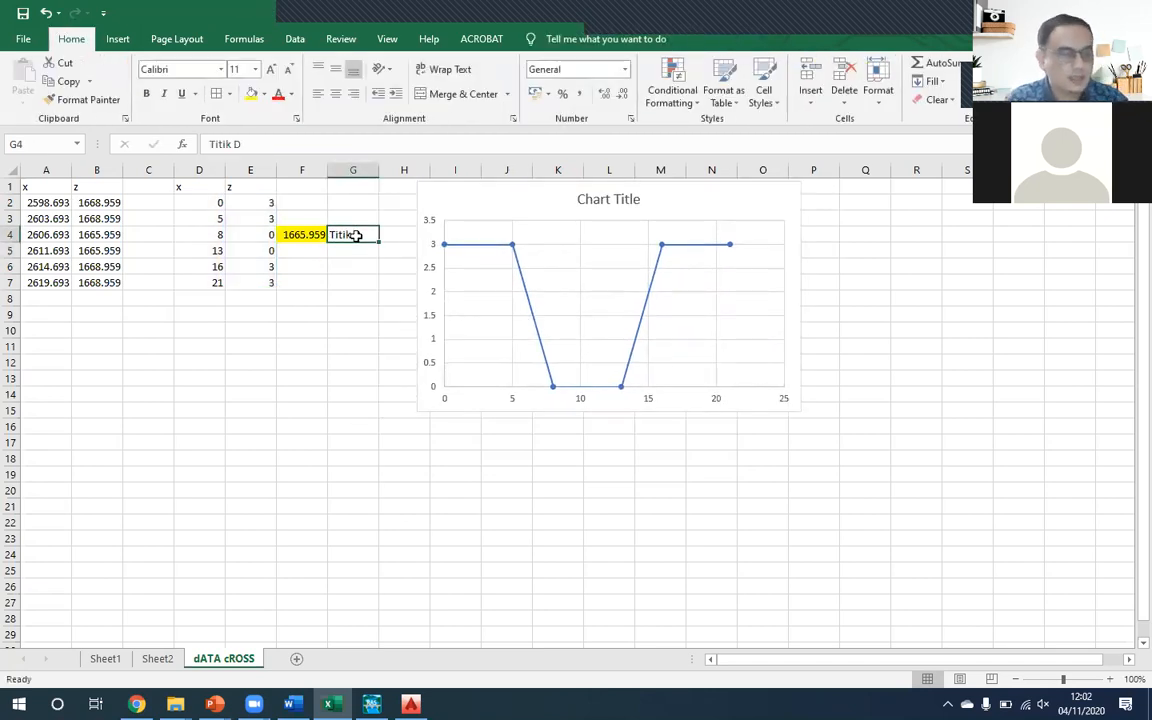
- Move the chart slightly closer to the table and save the workbook
left_click_drag(475, 195, 455, 193)
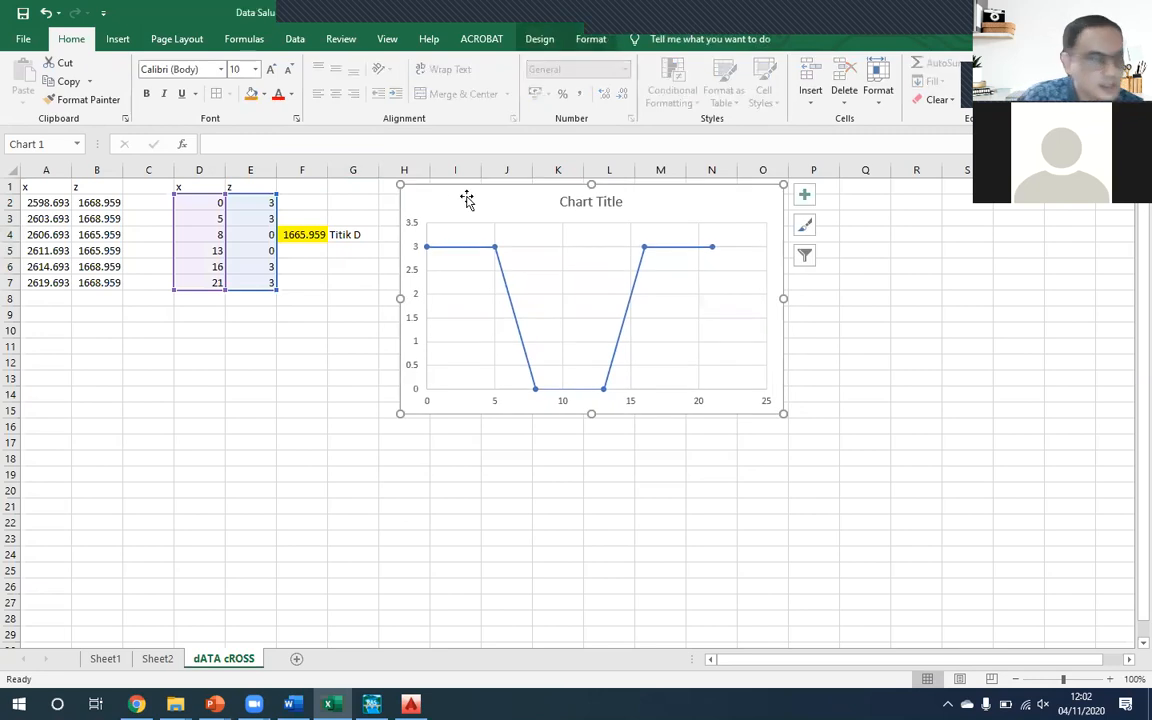
left_click(25, 13)
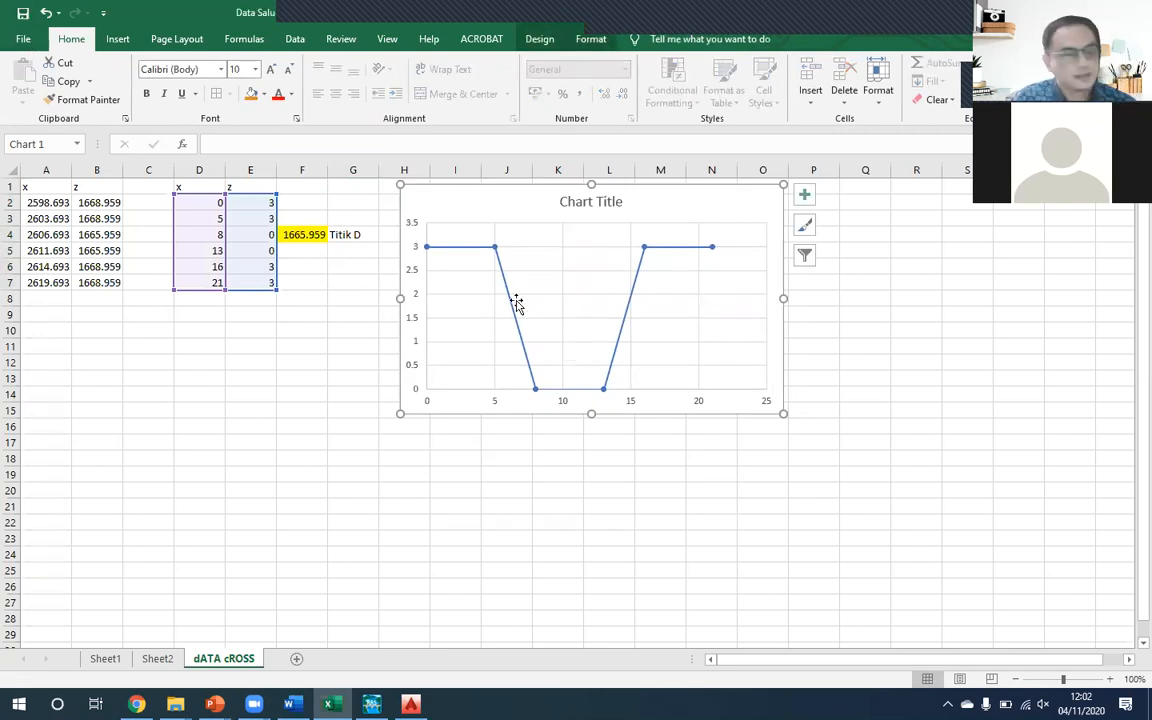
left_click(303, 346)
- Compare the relative coordinates in D2:E7 with the bed elevations of points D and C on Sheet1
left_click_drag(175, 201, 252, 283)
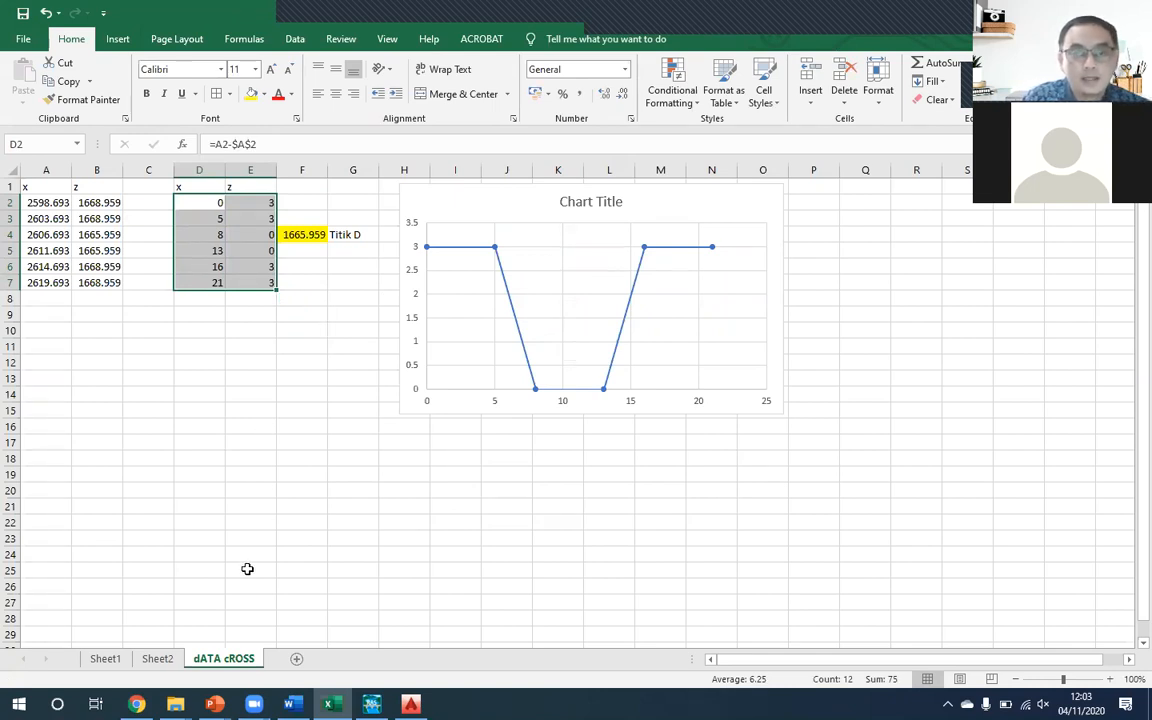
left_click(118, 663)
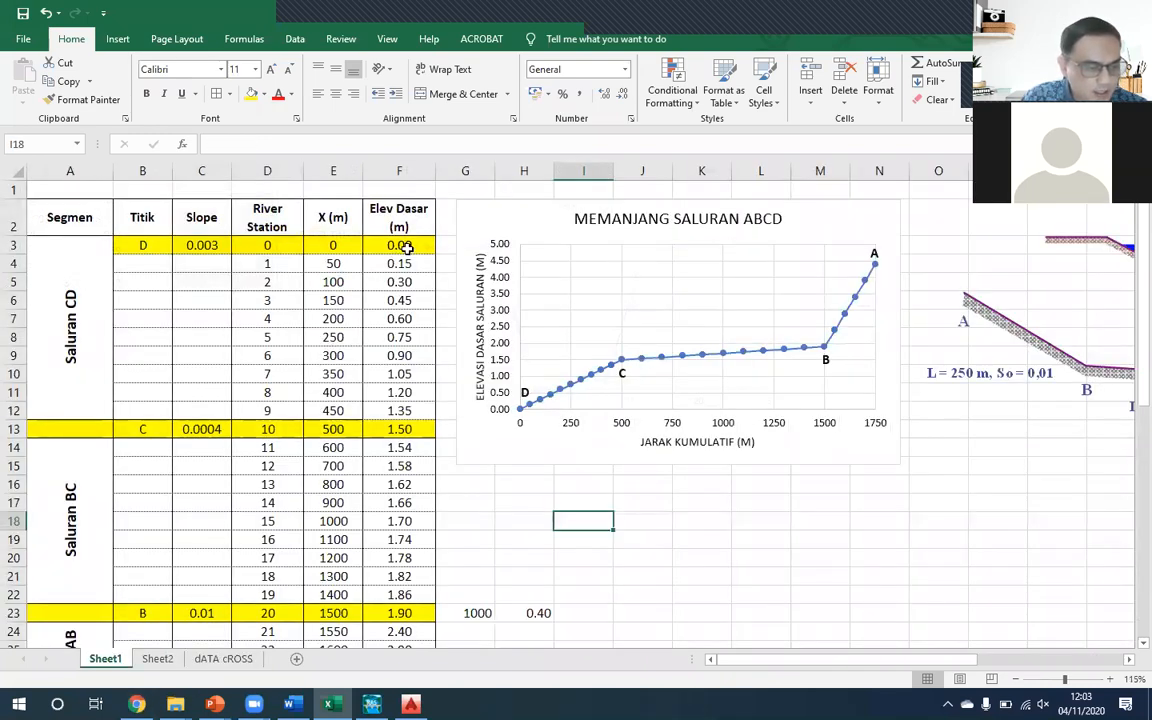
left_click(406, 248)
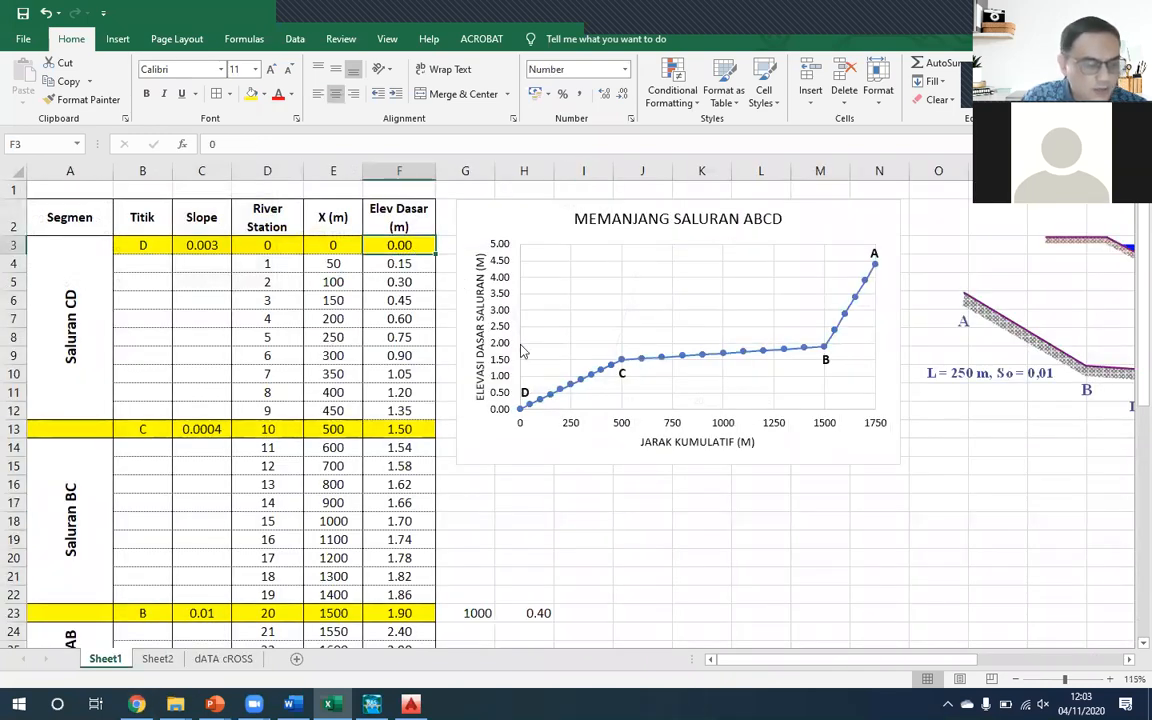
left_click(398, 430)
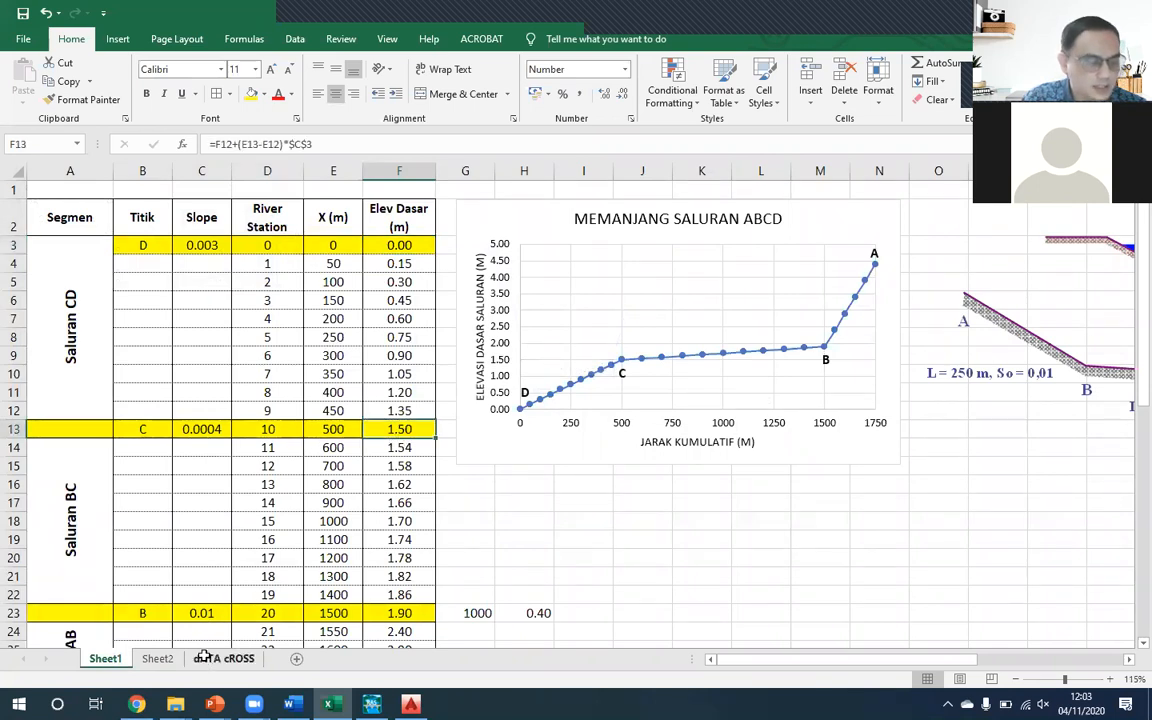
left_click(205, 657)
left_click(265, 234)
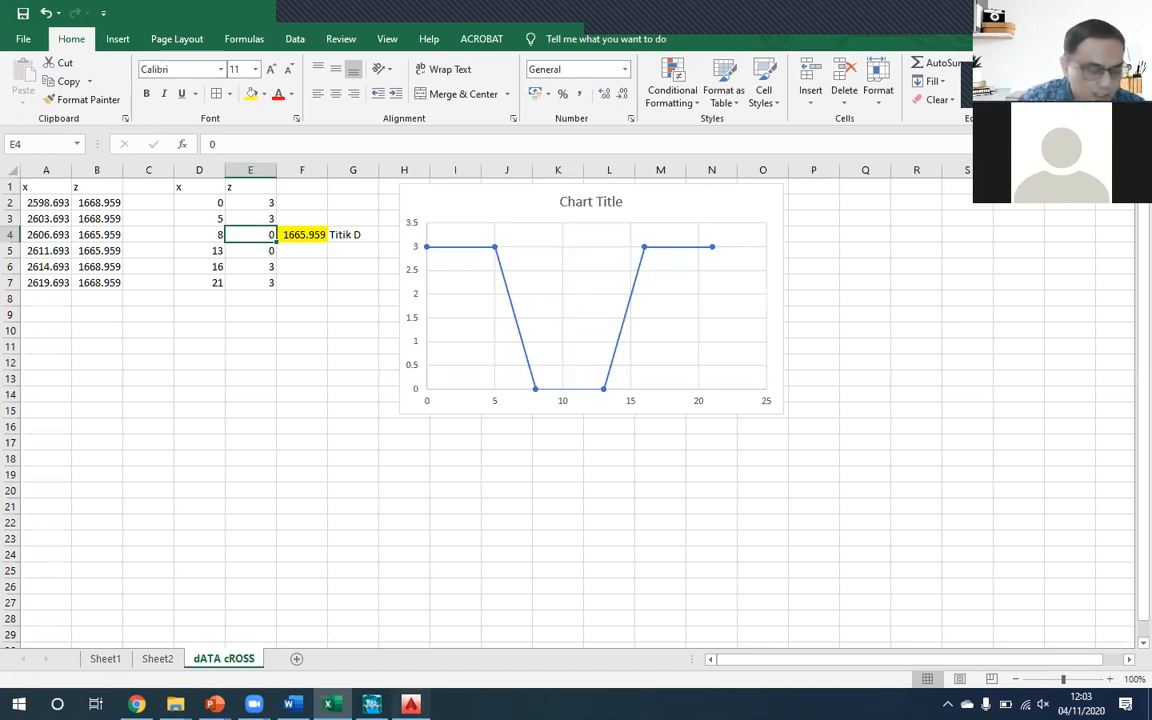
- Switch to AutoCAD and compare the trapezoidal channel polyline with the irregular natural cross-section polyline by selecting each one
left_click(411, 701)
left_click(619, 439)
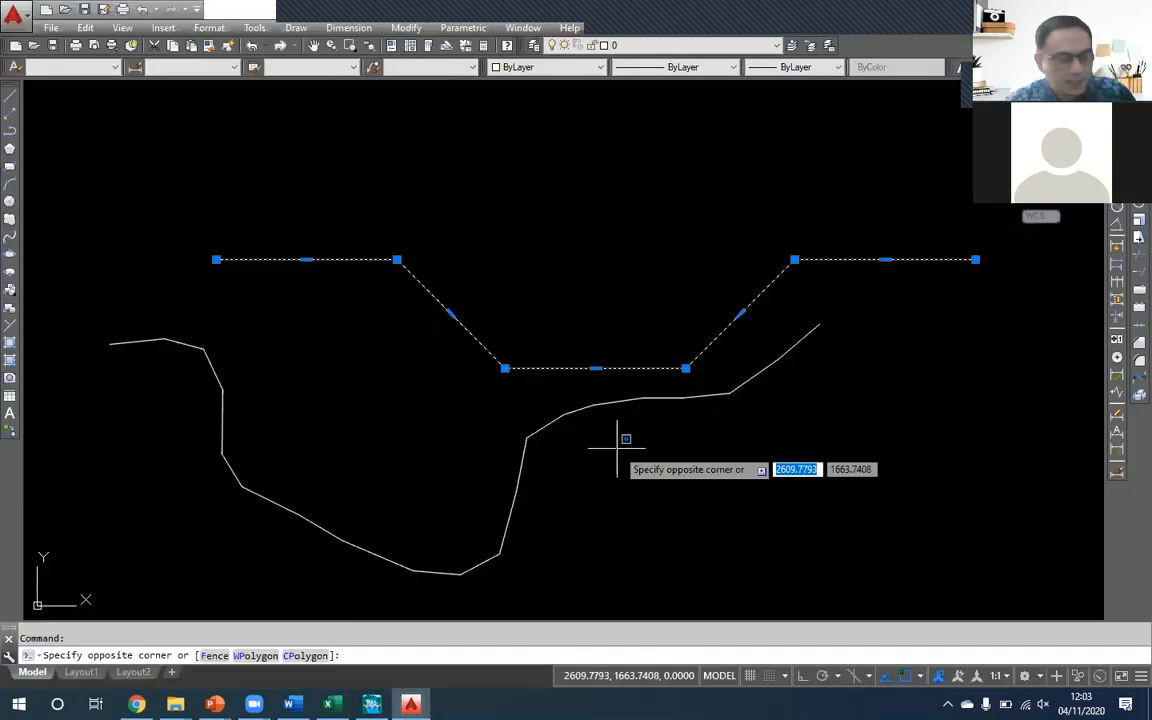
key("Escape")
left_click(572, 445)
left_click(525, 373)
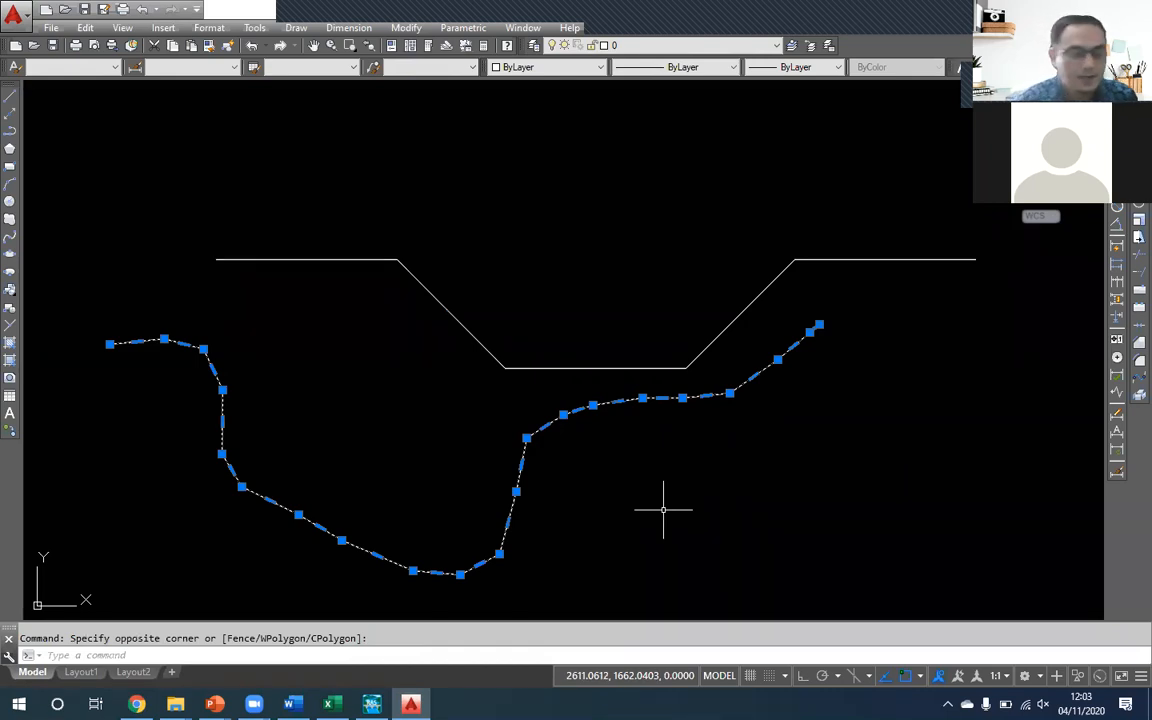
key("Escape")
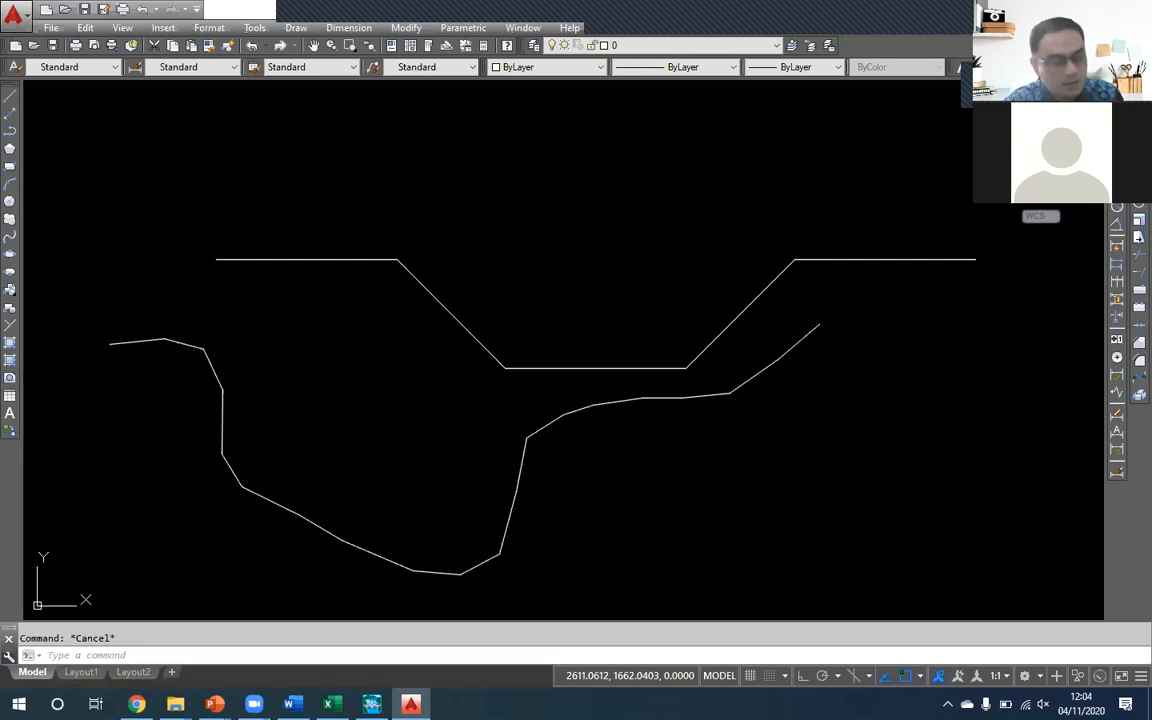
left_click(402, 263)
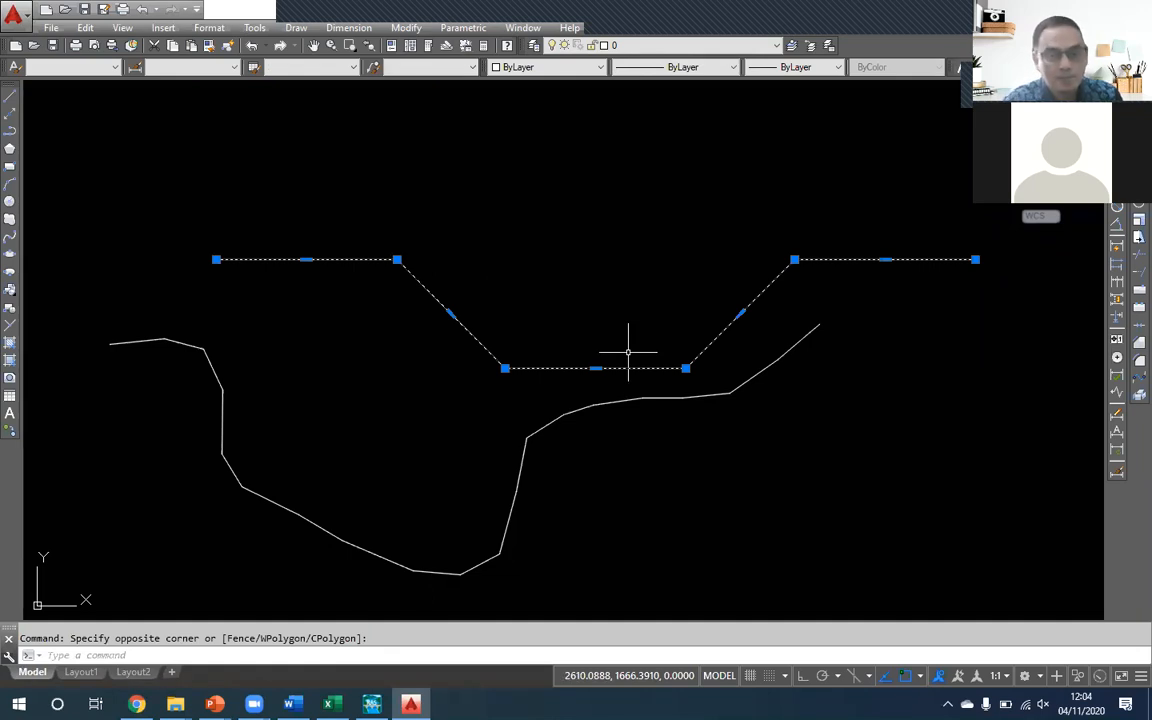
key("Escape")
left_click(592, 424)
left_click(530, 433)
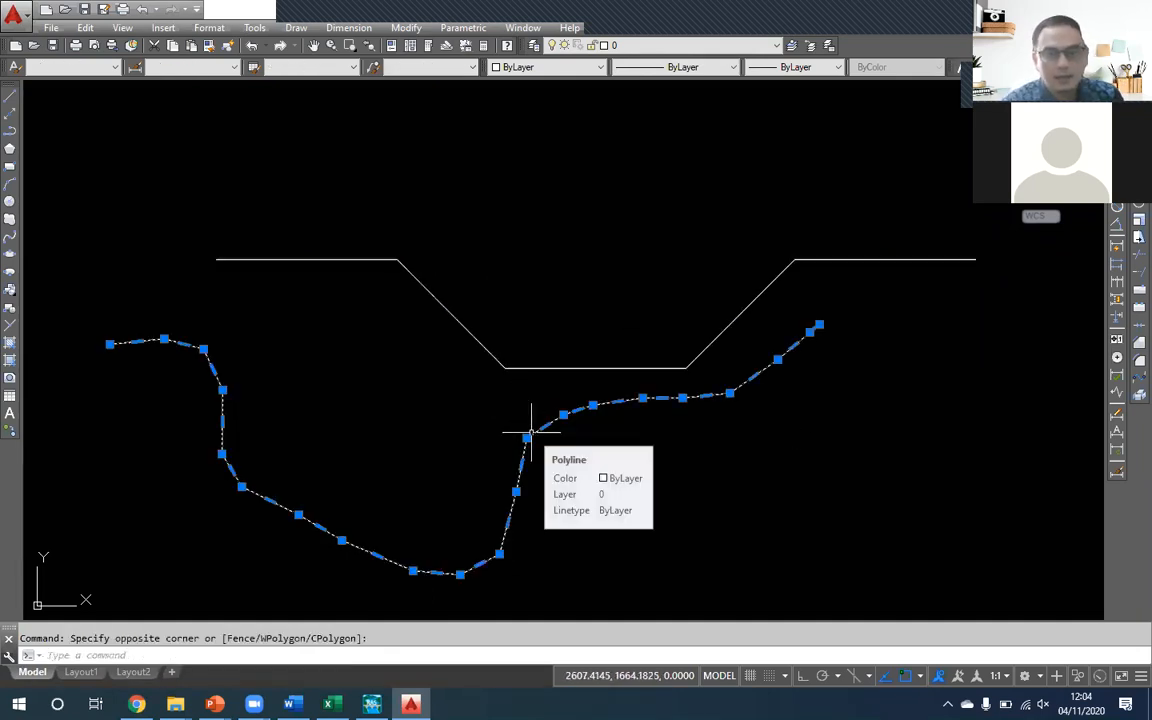
key("Escape")
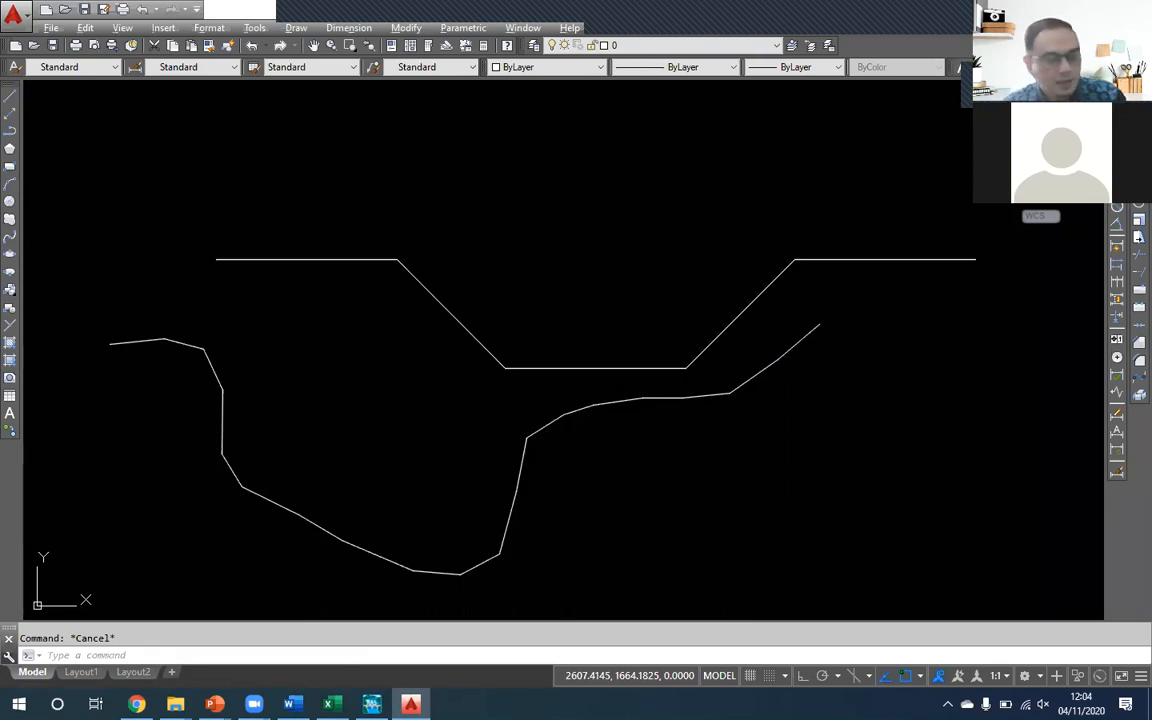
- Switch through the cross-section worksheet to HEC-RAS and move its main window over the middle of the worksheet
key("alt+Tab")
left_click(413, 504)
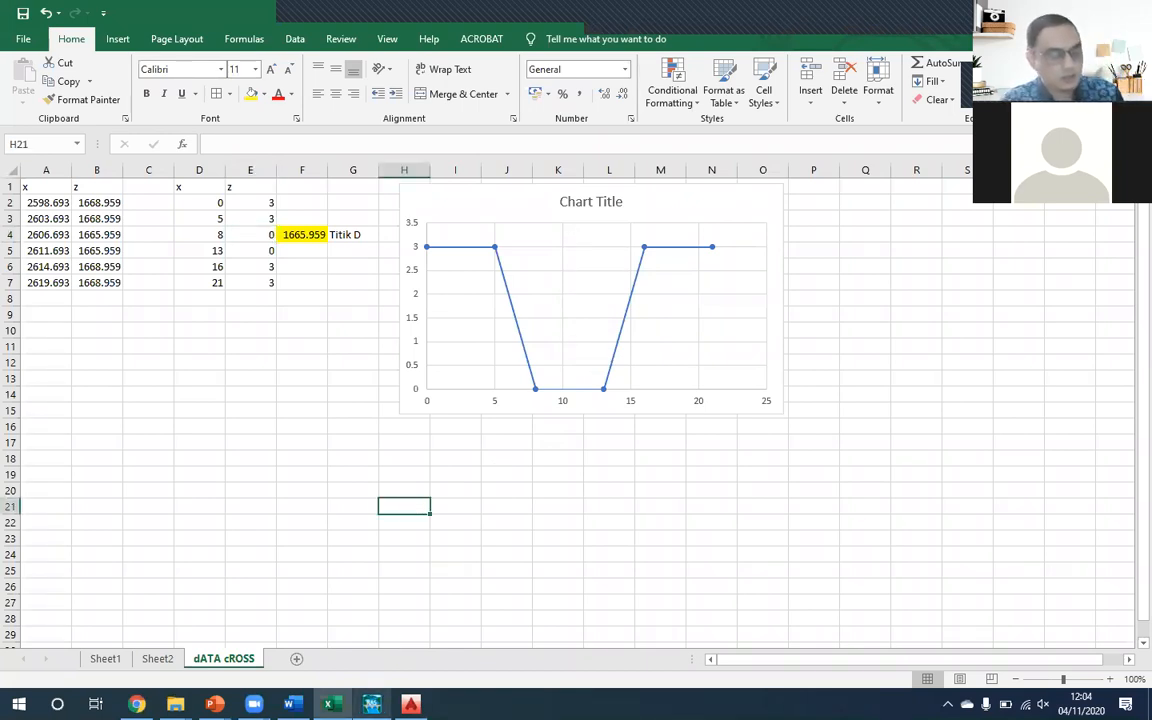
left_click(371, 704)
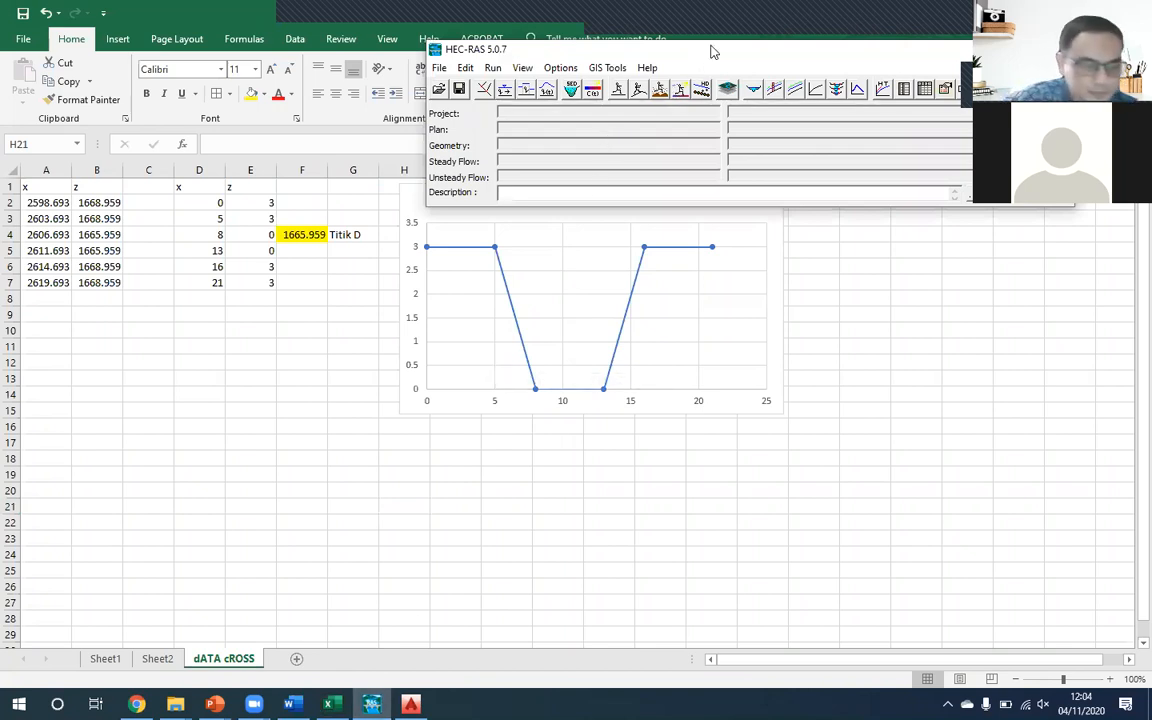
left_click_drag(699, 75, 689, 146)
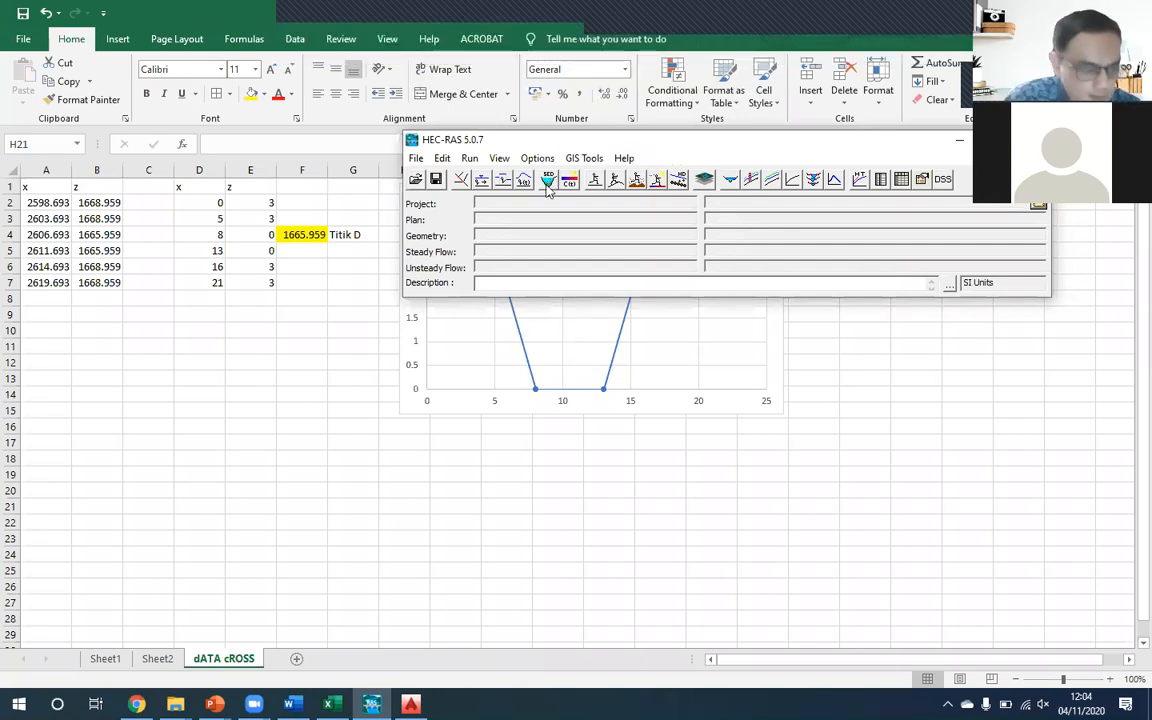
left_click_drag(604, 148, 523, 158)
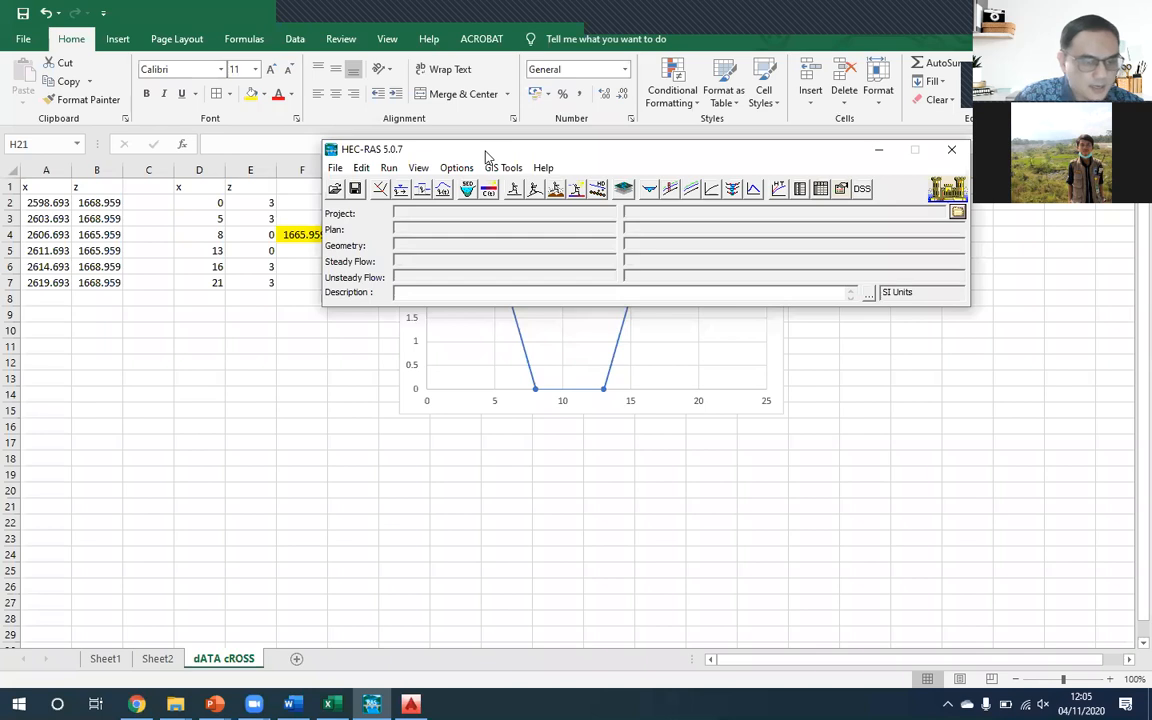
left_click_drag(485, 155, 422, 127)
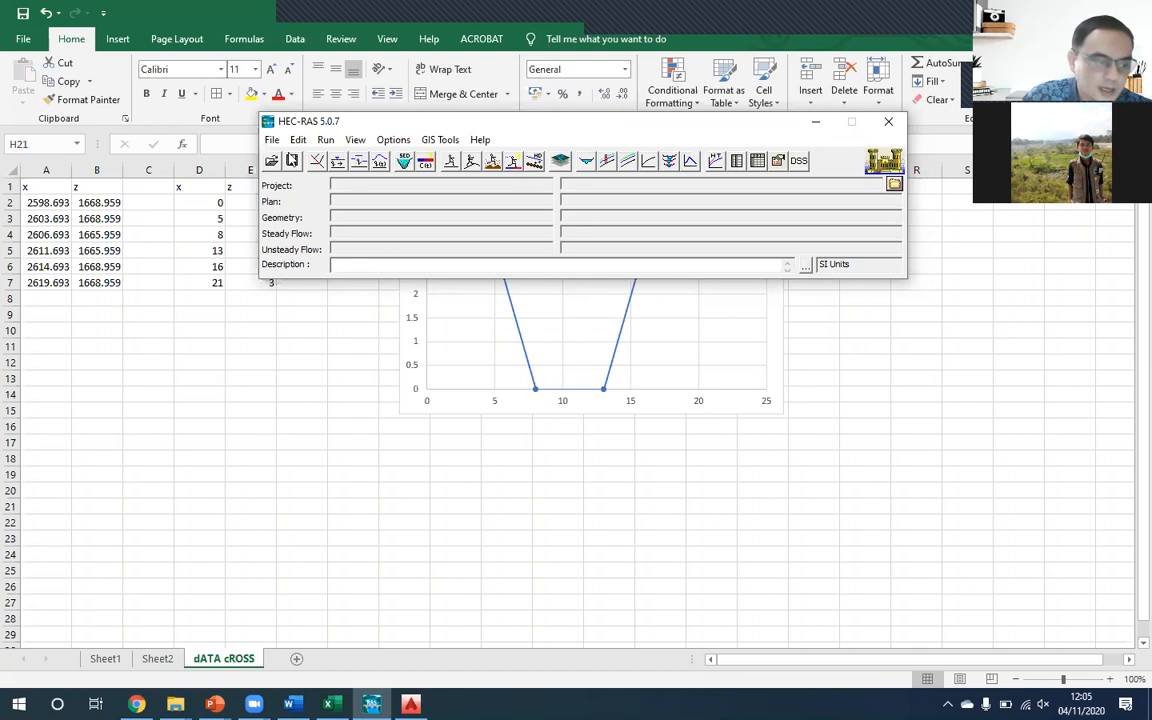
left_click(273, 140)
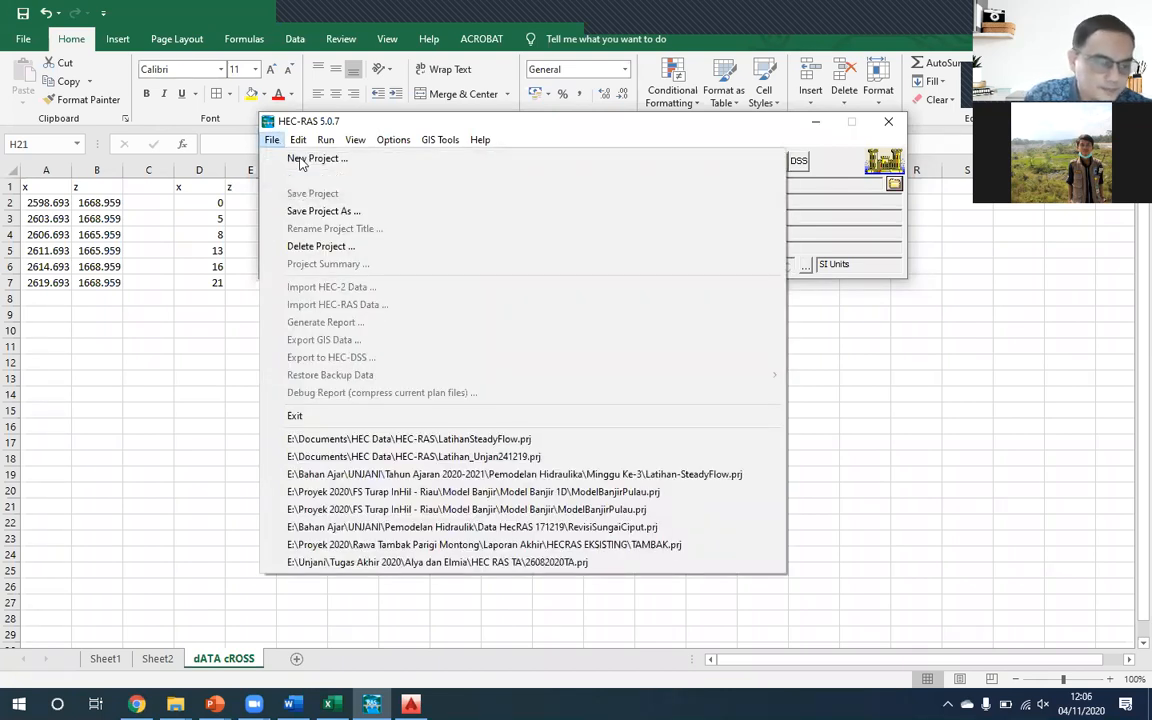
left_click(416, 125)
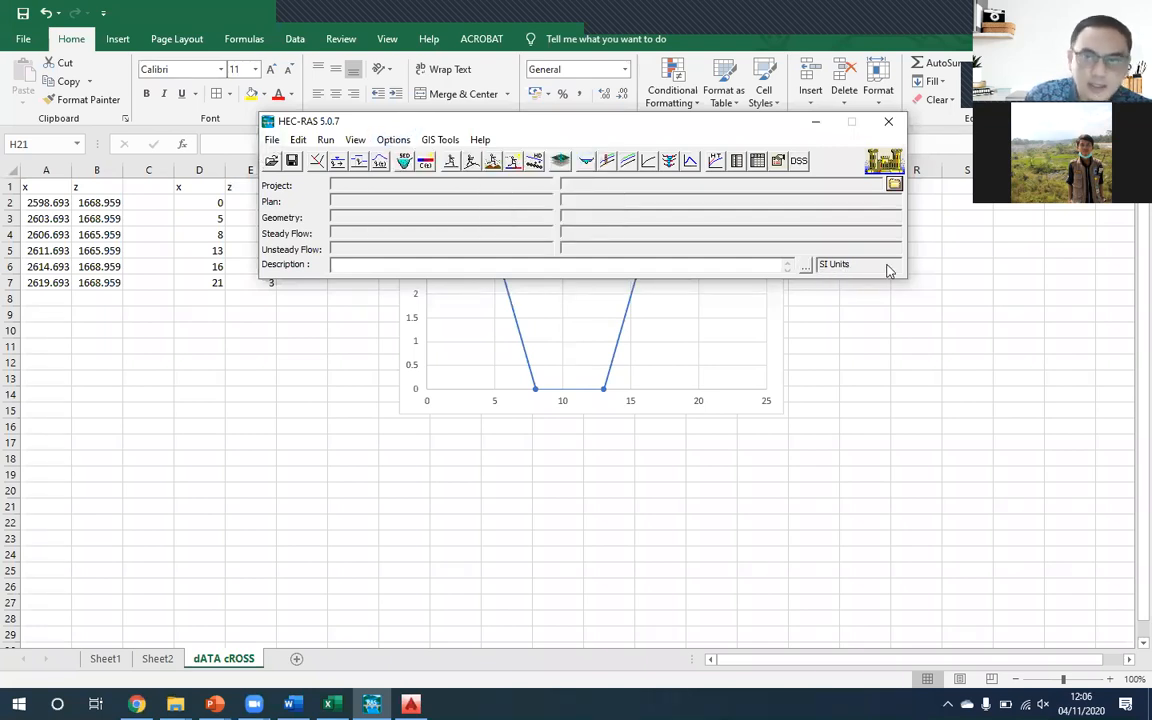
- Expand the project description box and check the unit system setting without changing it
left_click(805, 266)
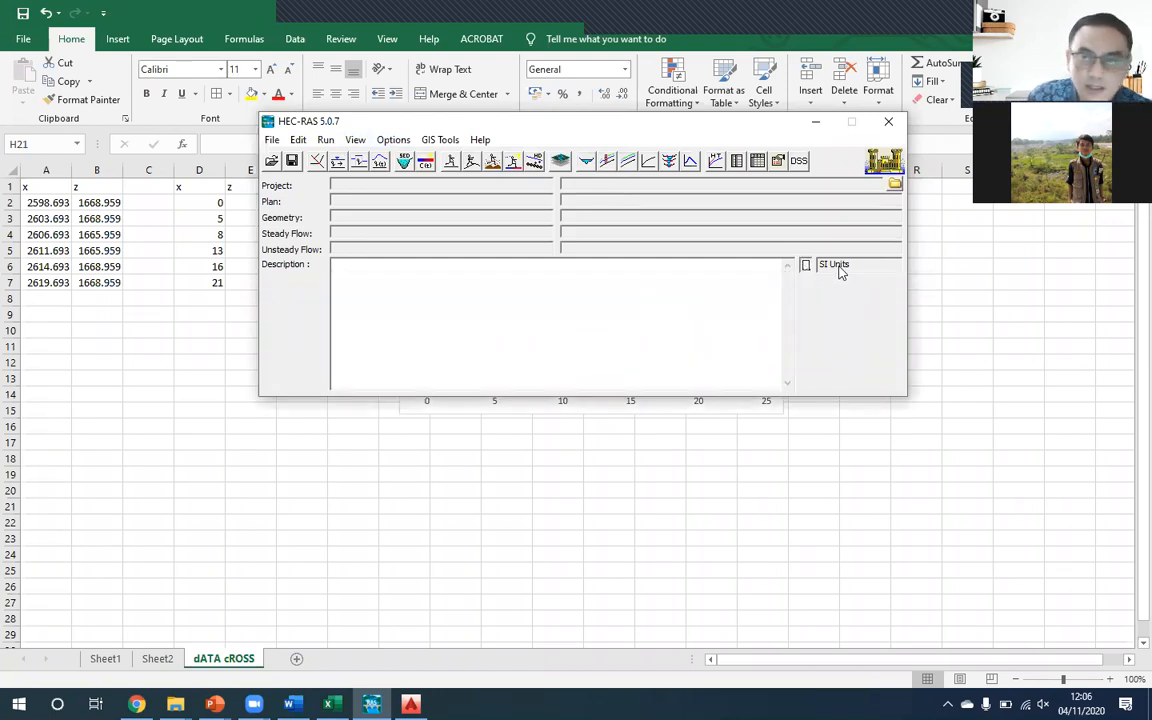
left_click(393, 140)
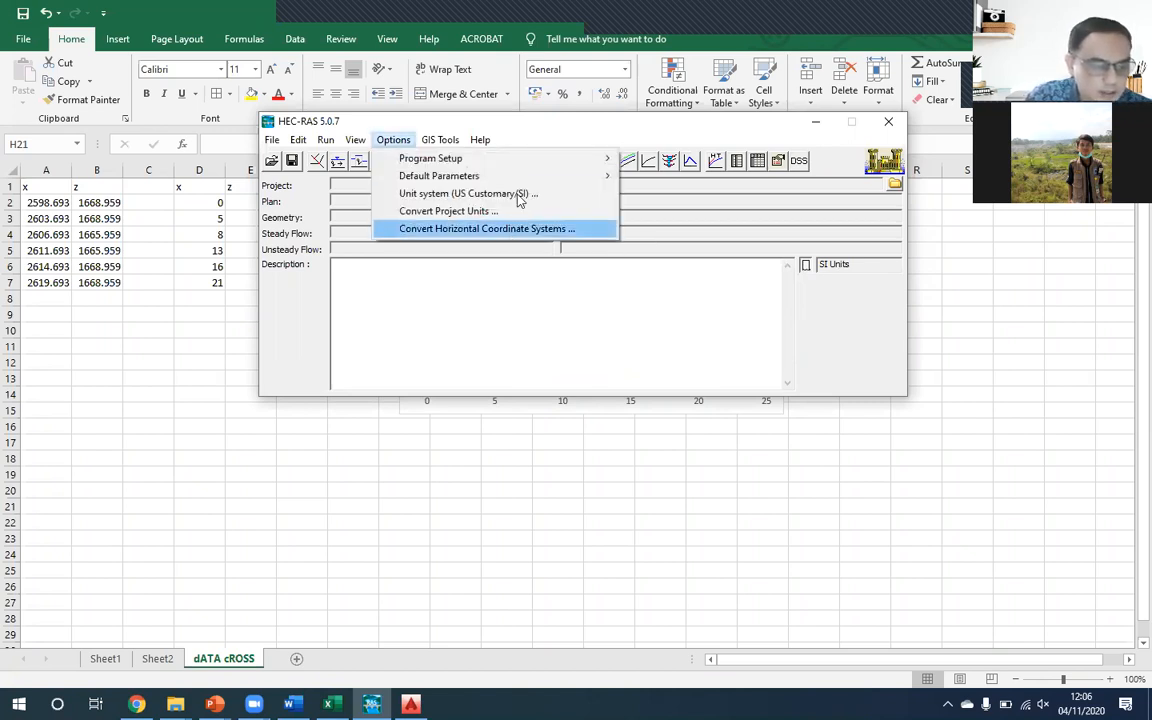
left_click(530, 196)
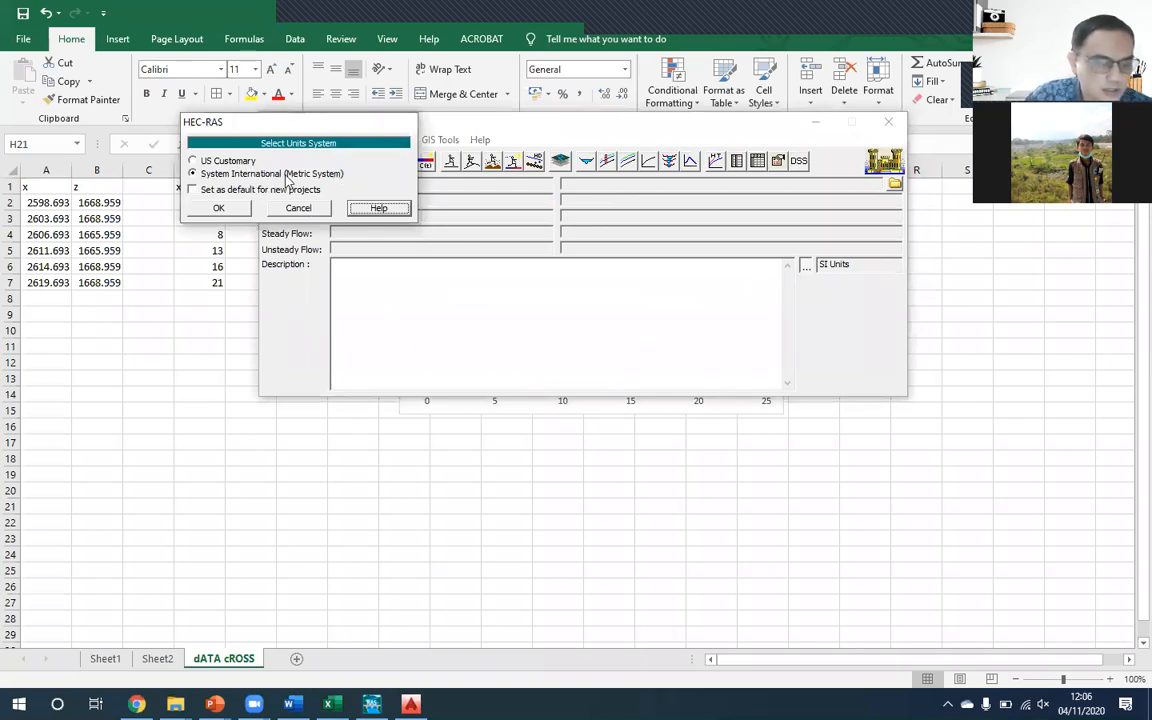
left_click(301, 209)
- Start a new project and choose the folder E:\Bahan Ajar\UNJANI\Tahun Ajaran 2020-2021\Pemodelan Hidraulika for it
left_click(271, 140)
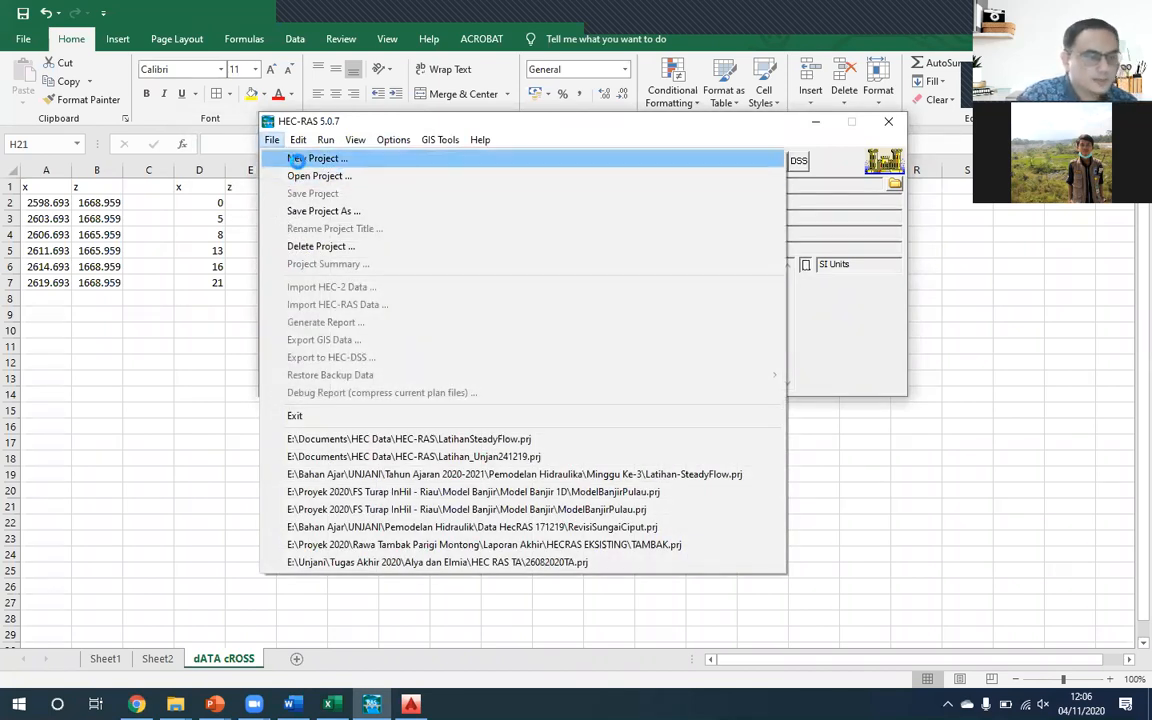
left_click(290, 158)
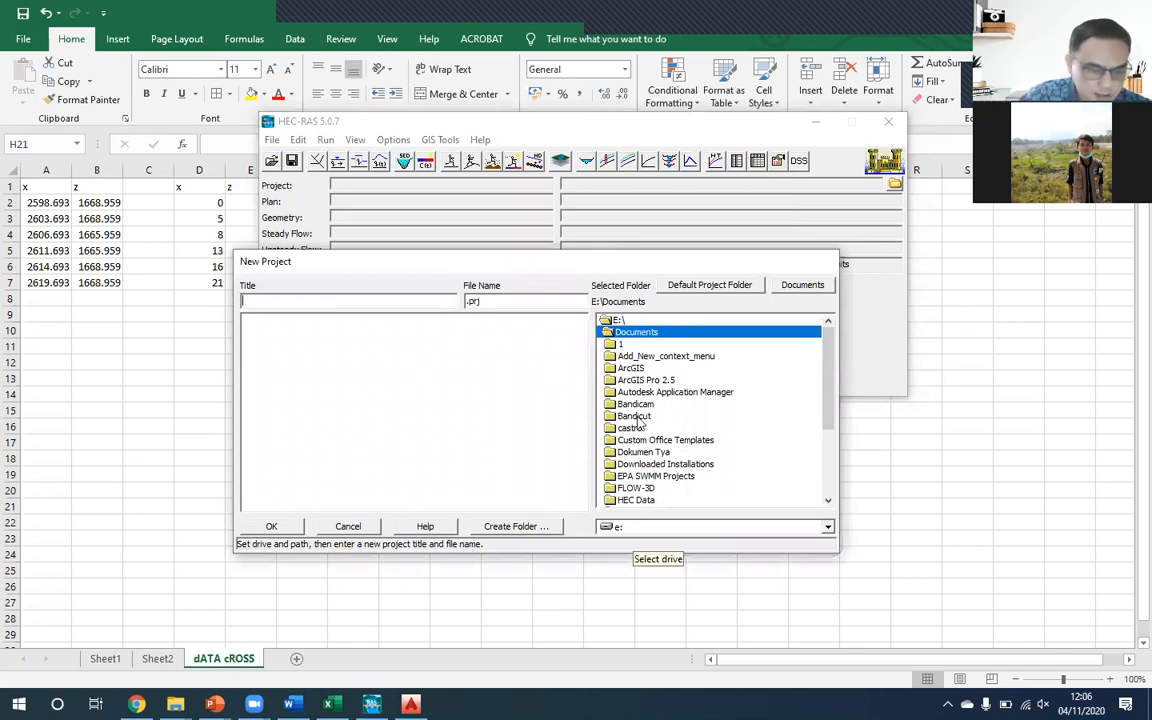
double_click(618, 321)
double_click(636, 344)
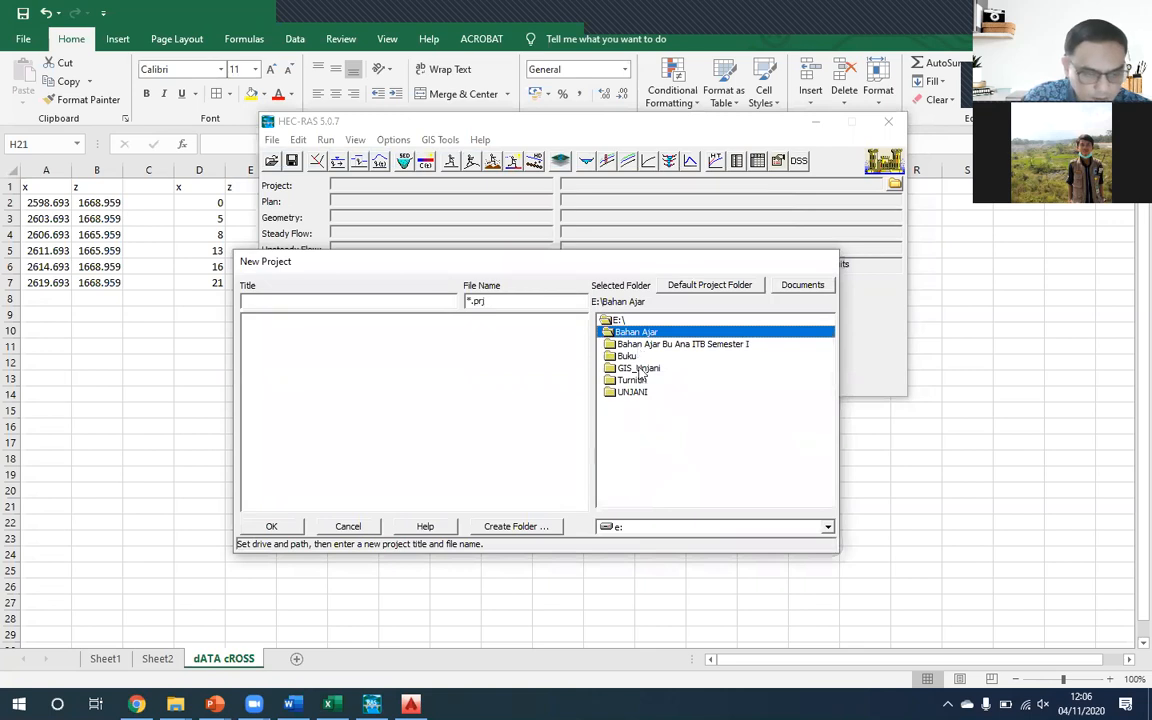
double_click(632, 392)
scroll(660, 440, "down", 8)
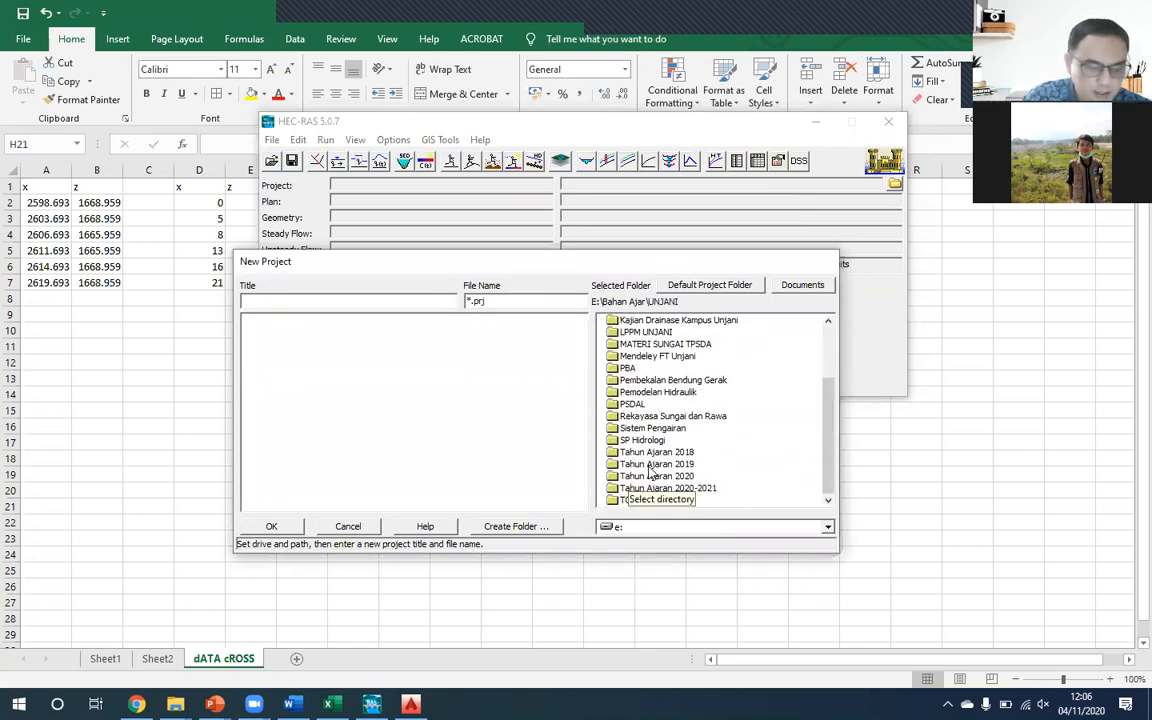
double_click(668, 488)
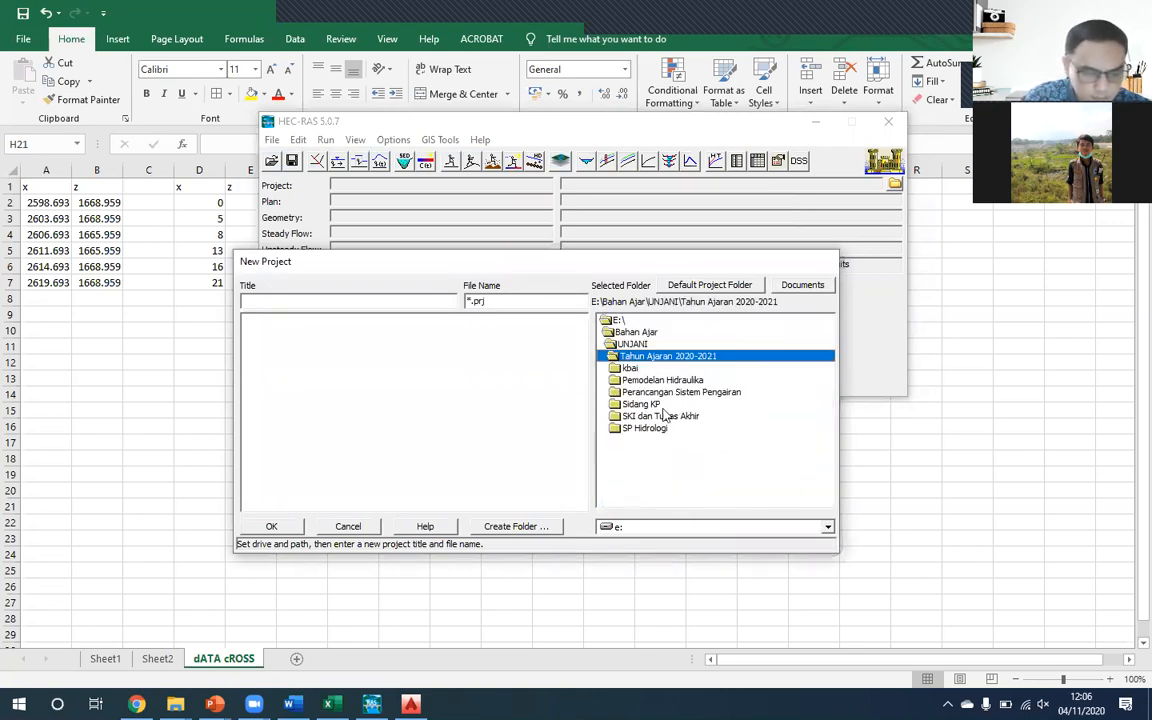
double_click(673, 384)
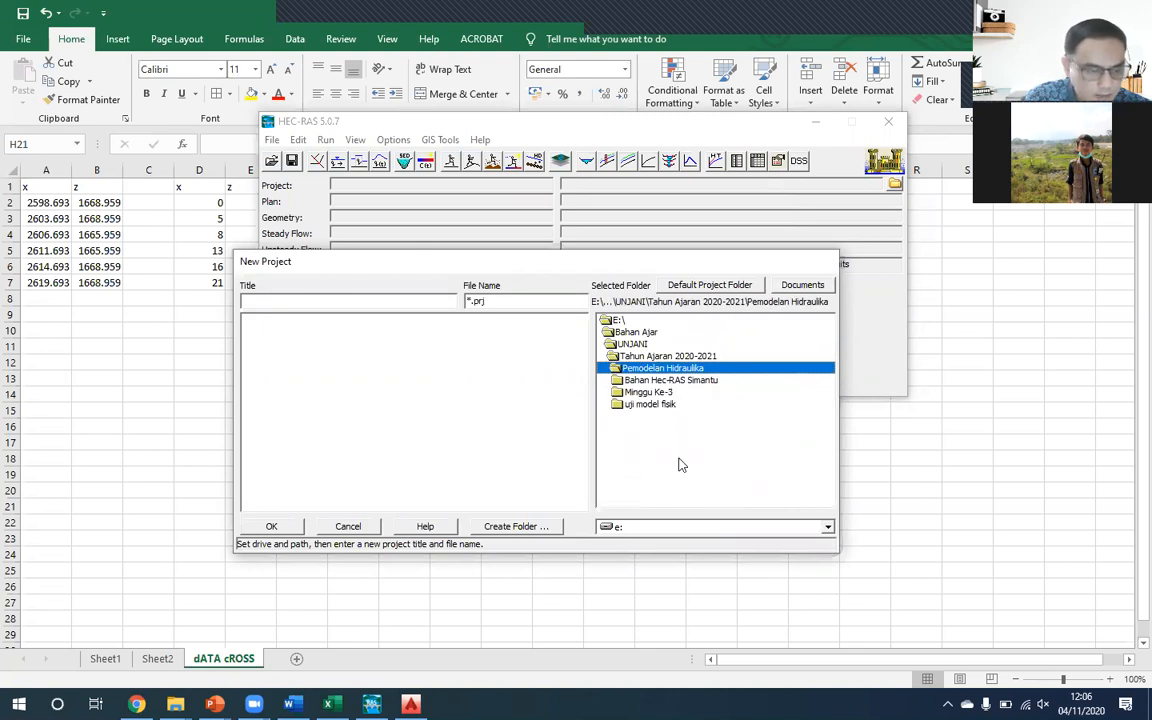
- Show the default project folder and go back to the Pemodelan Hidraulika folder under Tahun Ajaran 2020-2021
left_click(710, 285)
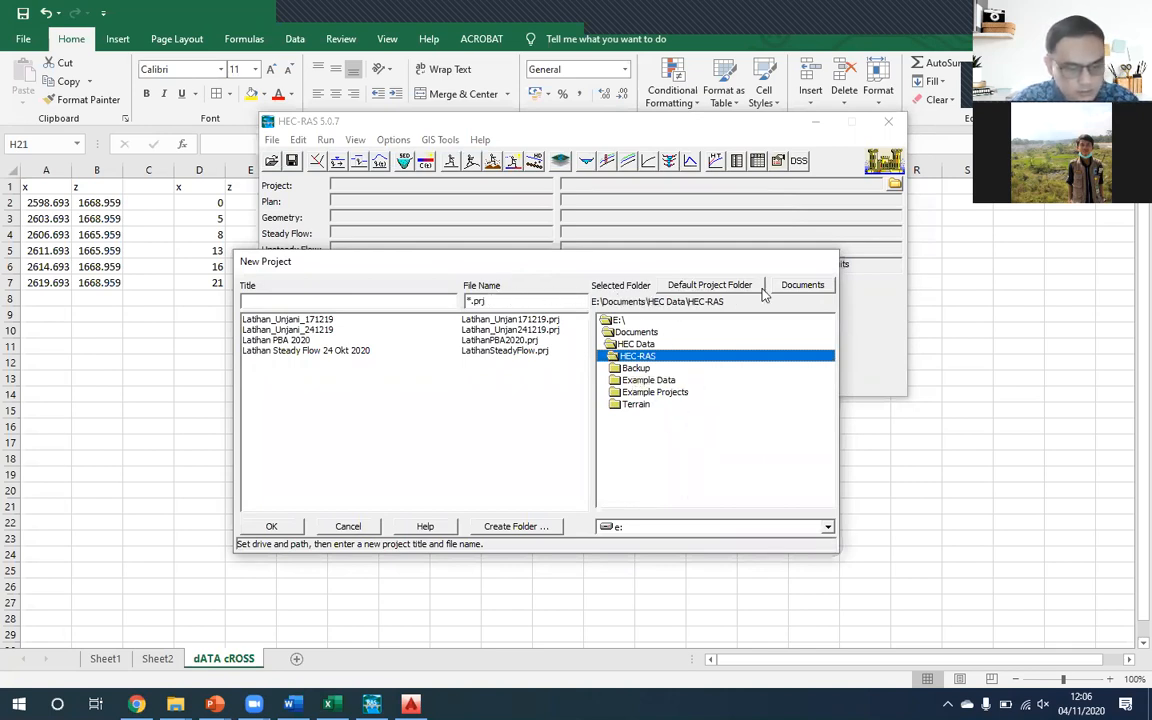
double_click(618, 320)
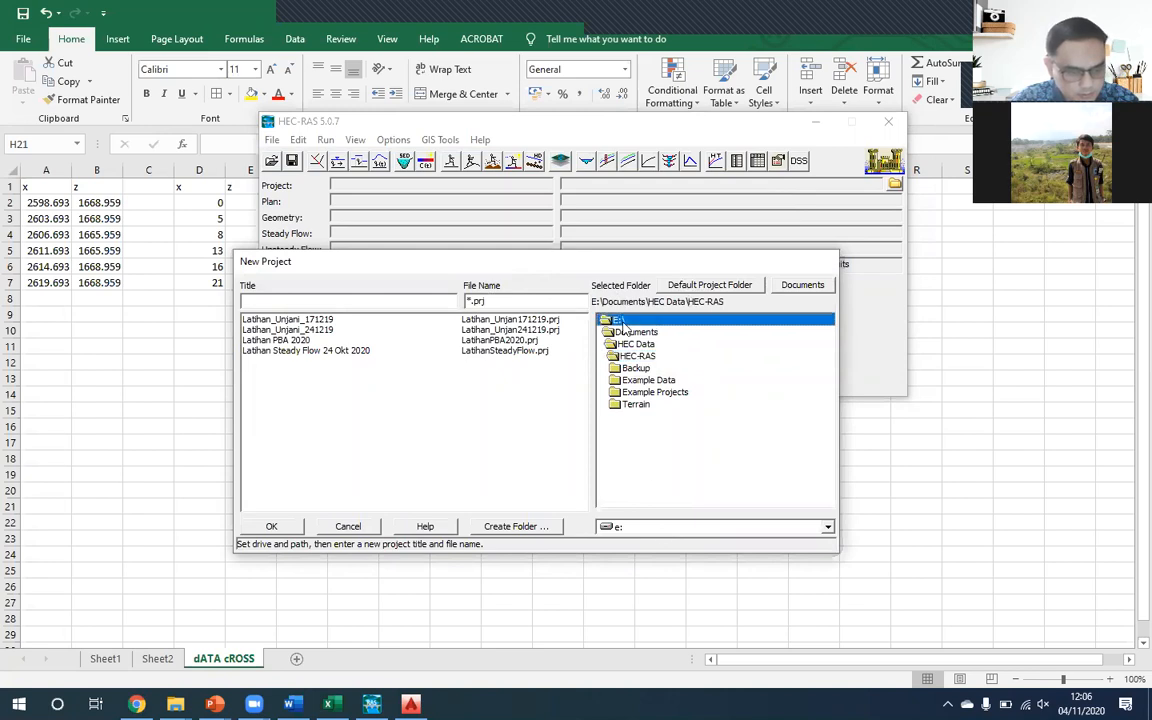
double_click(632, 344)
double_click(632, 390)
scroll(651, 470, "down", 5)
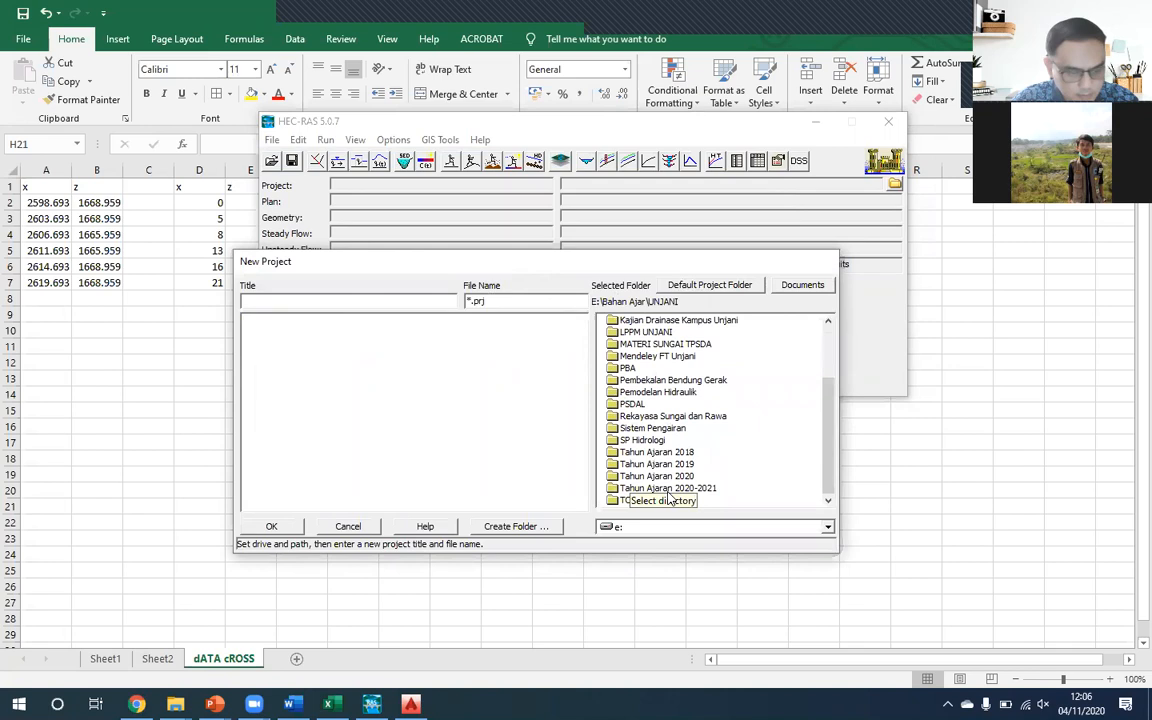
double_click(668, 483)
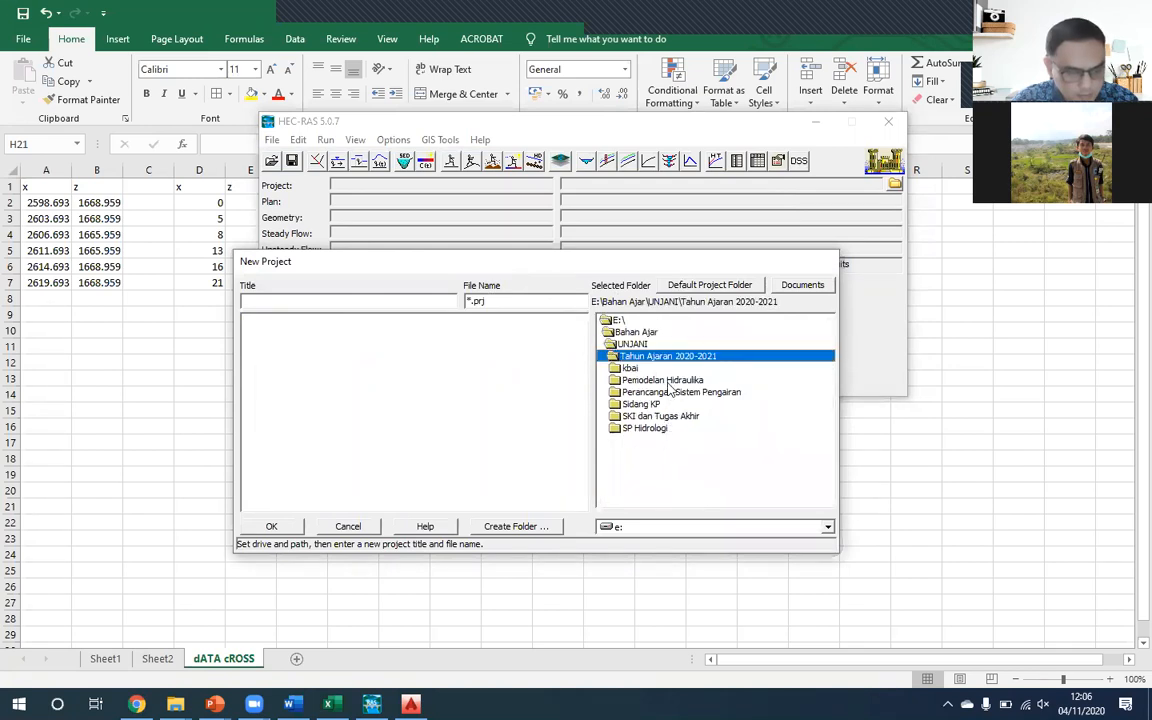
double_click(762, 380)
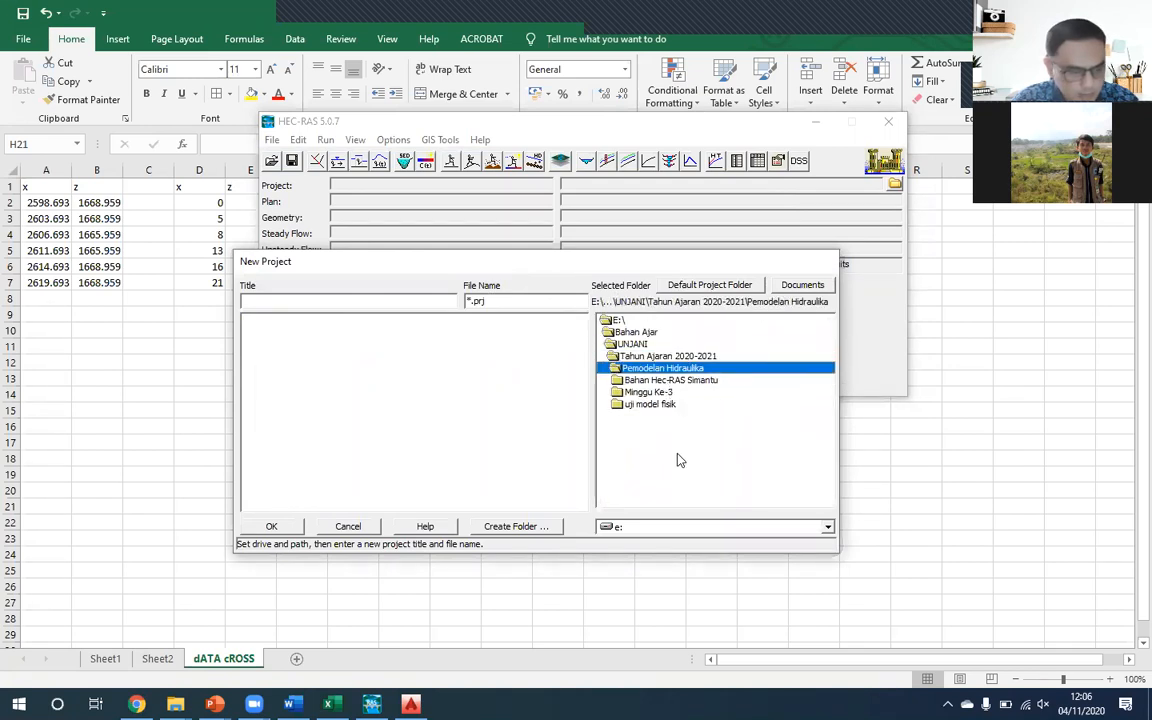
- Create a subfolder named "Minggu Ke-5" inside the Pemodelan Hidraulika folder
left_click(545, 526)
type("Min")
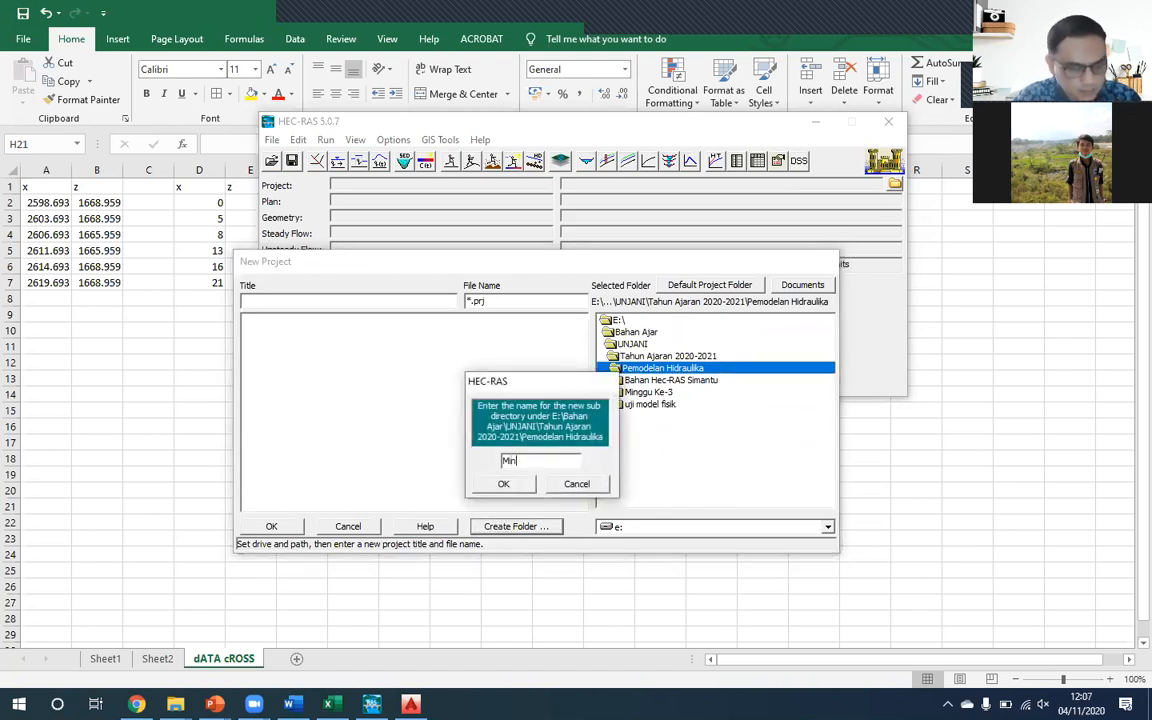
type("ggu Ke-5")
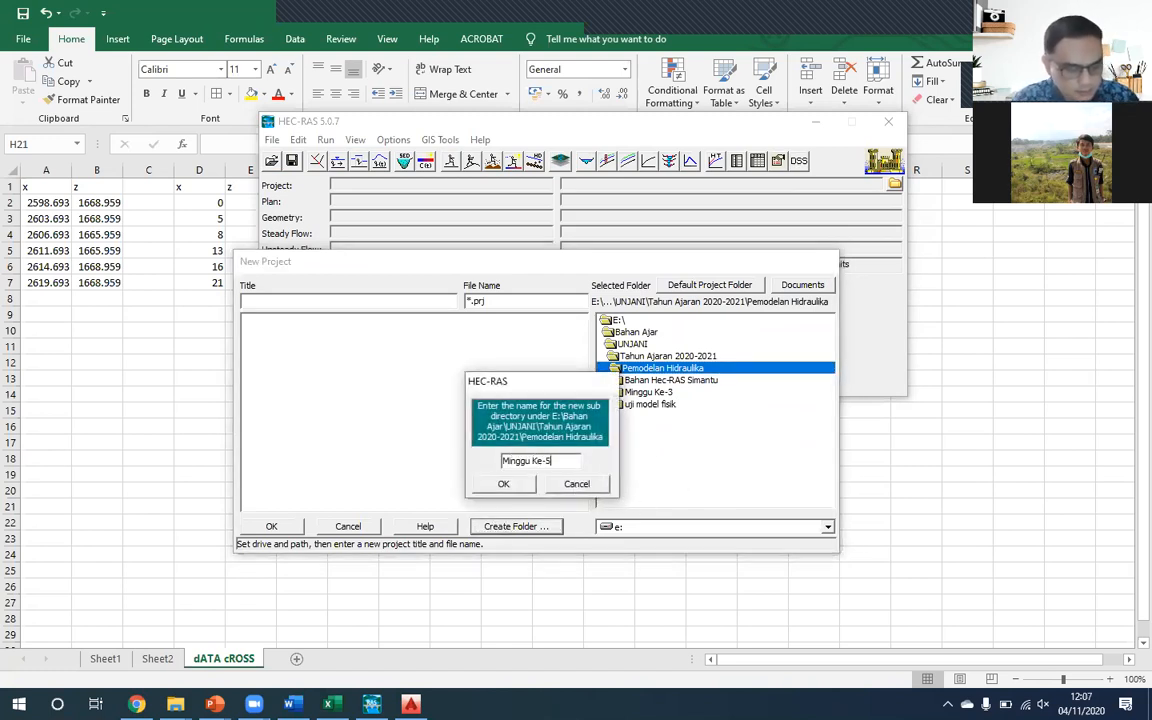
key("Return")
- Create the project in Minggu Ke-5 with the title "Latihan Mixed Flow" and reposition the main window lower over the worksheet
left_click(292, 301)
type("Latihan Mi")
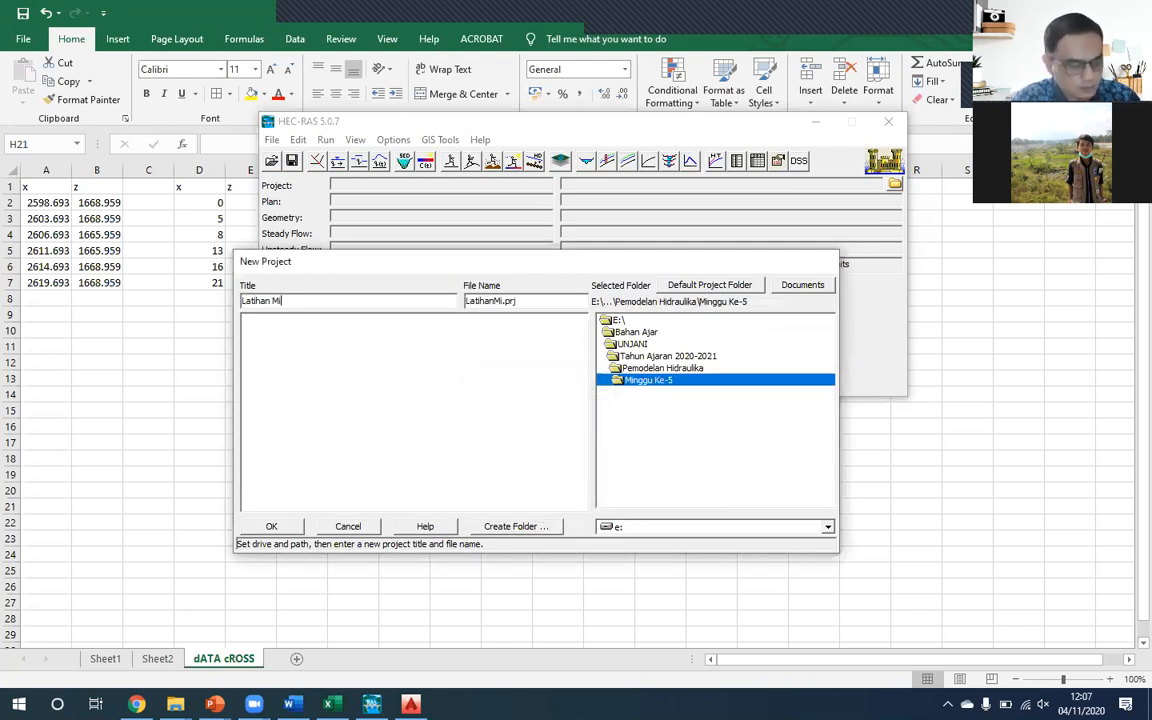
type("xed Flow")
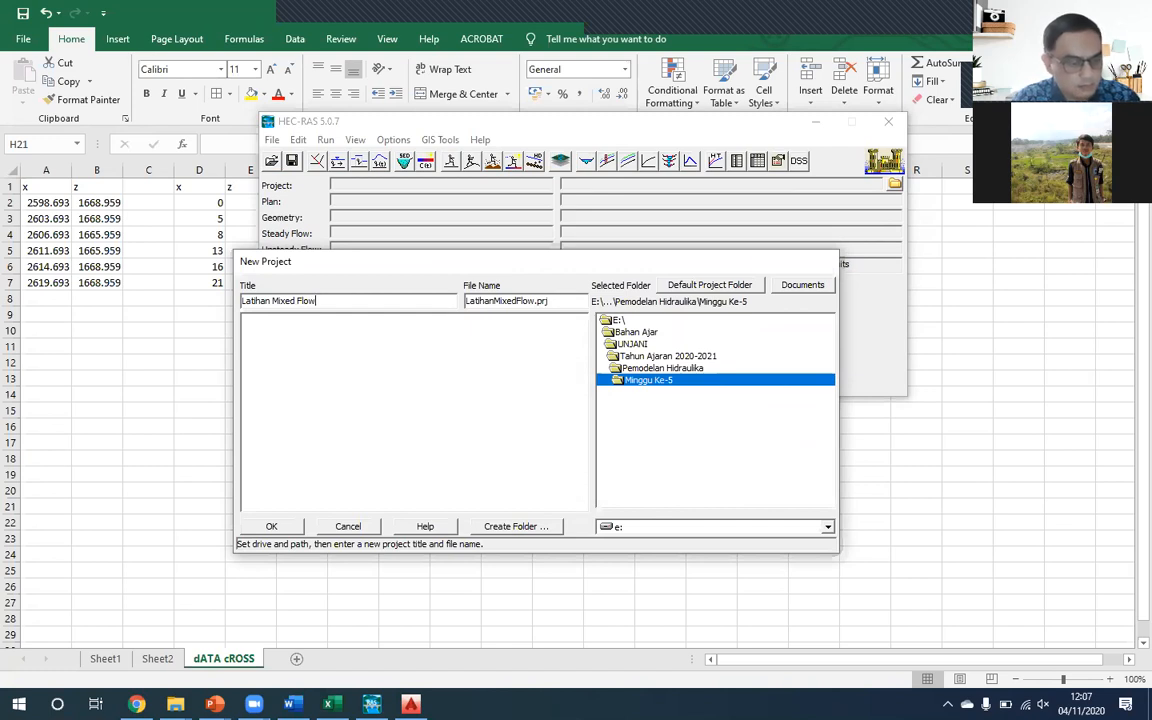
left_click(264, 527)
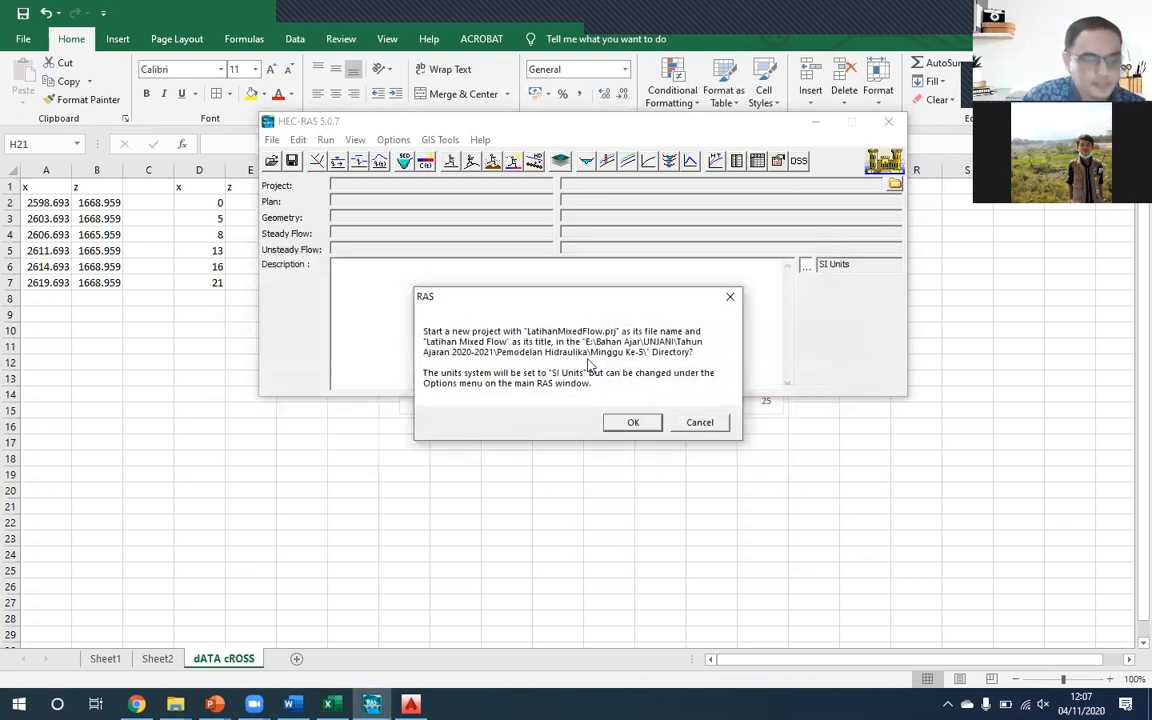
left_click(633, 423)
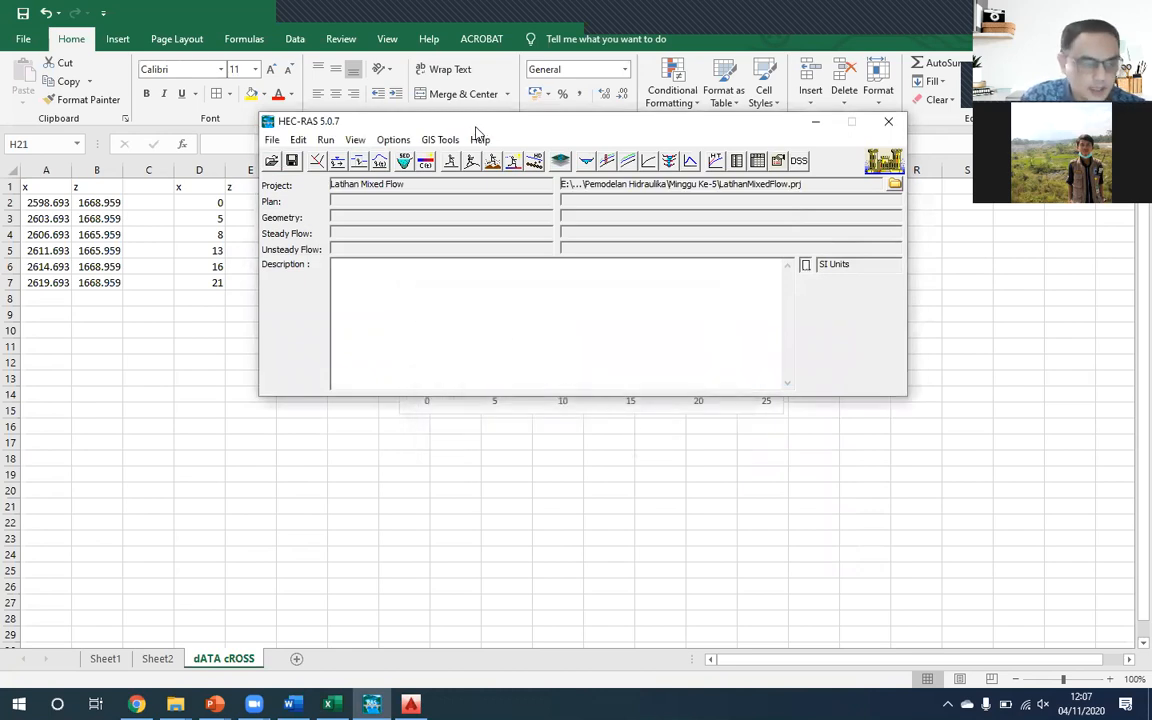
left_click_drag(478, 127, 530, 149)
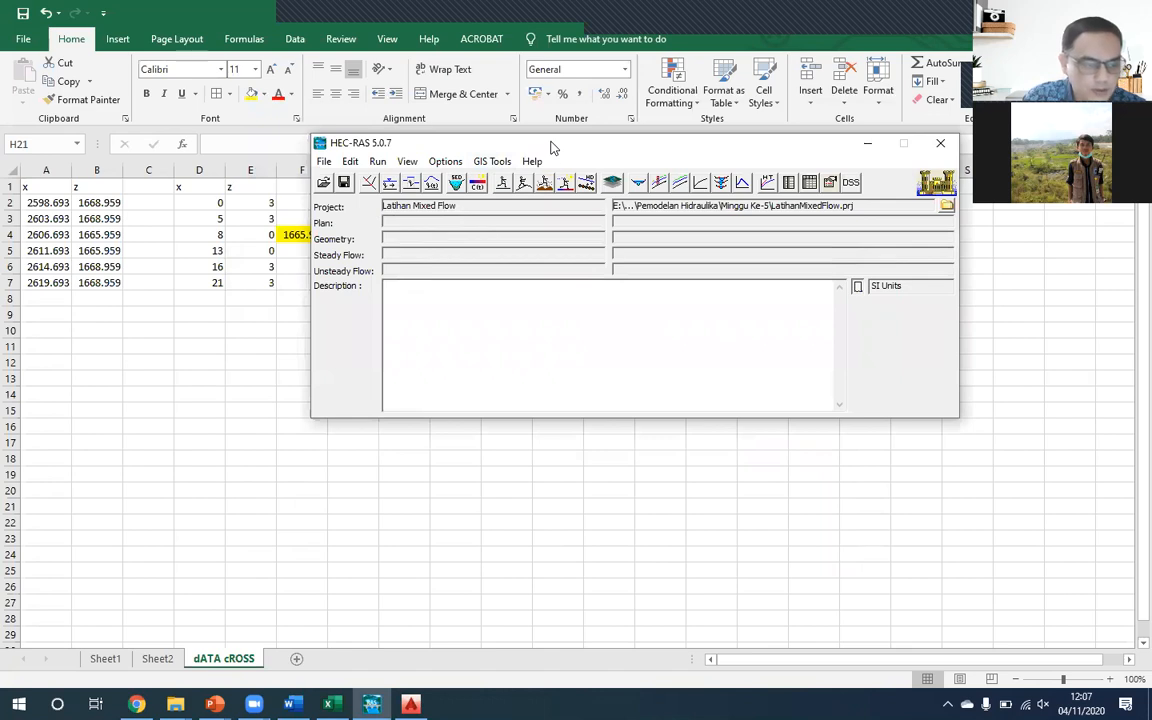
left_click_drag(498, 142, 454, 197)
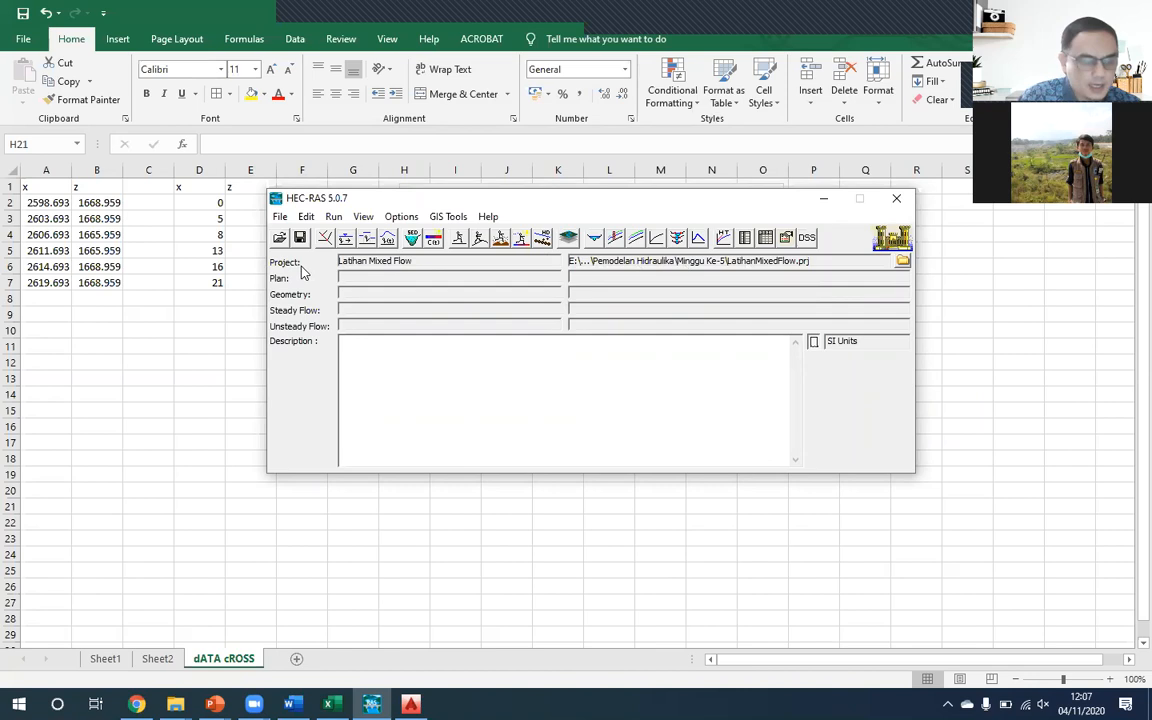
- Shift the main project window slightly and open the geometric data editor for the Latihan Mixed Flow project
left_click_drag(458, 199, 465, 212)
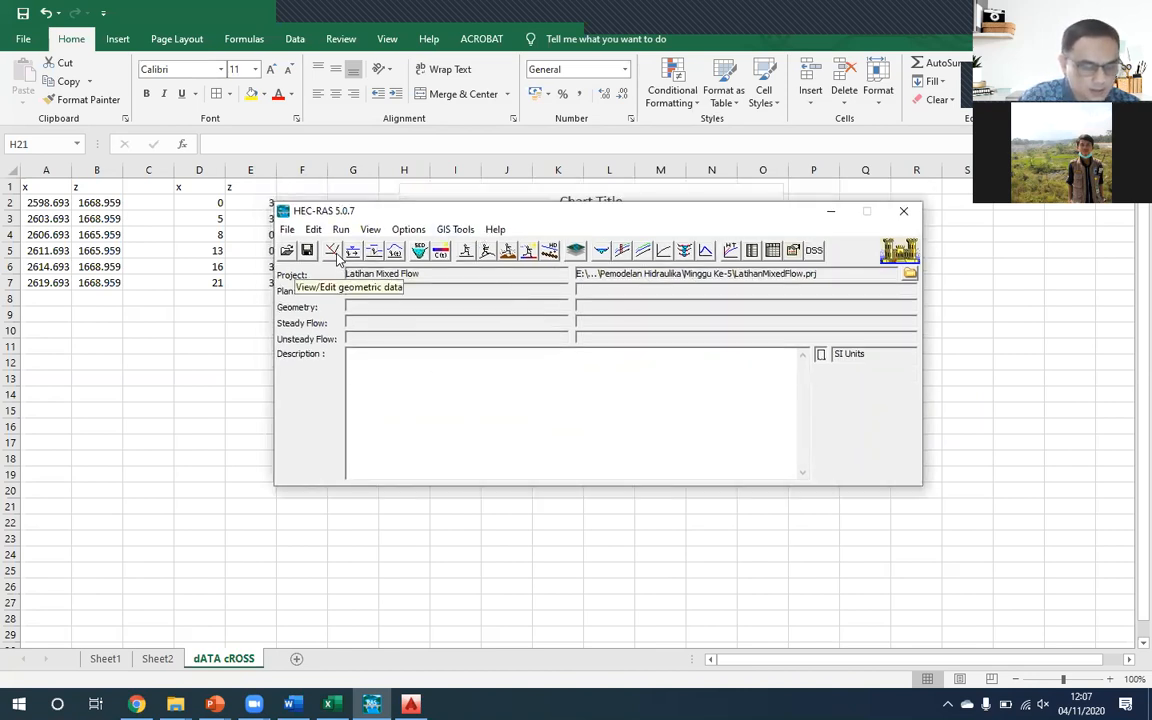
left_click(333, 251)
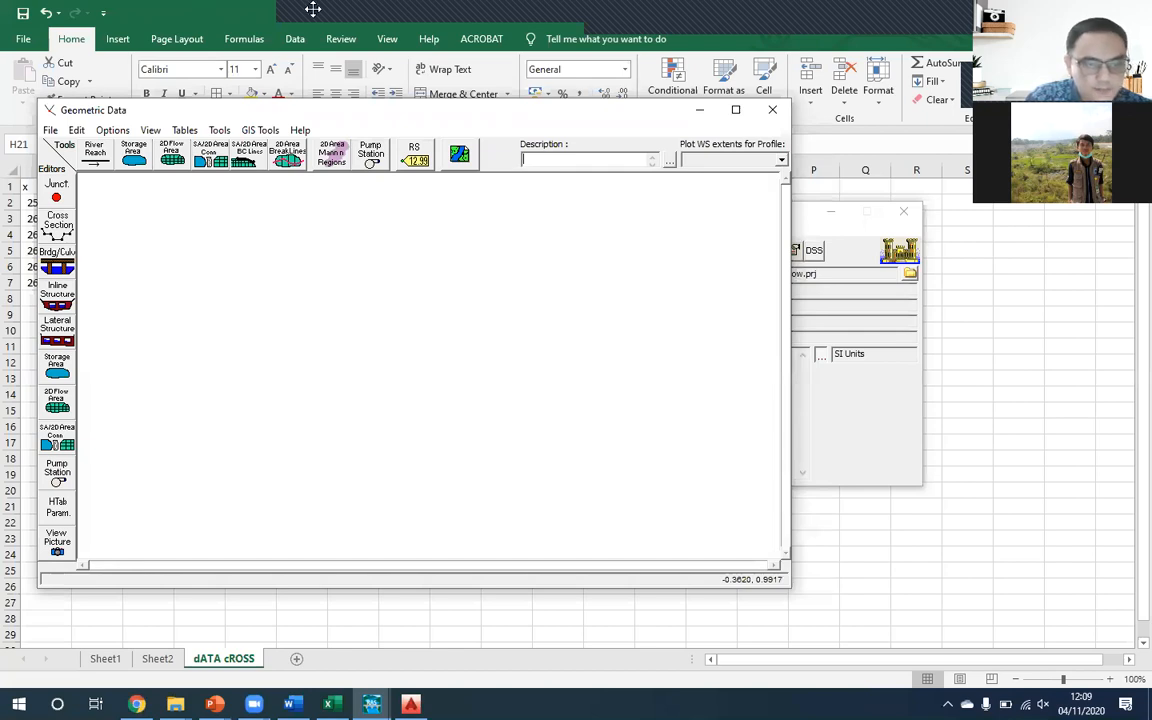
left_click_drag(277, 359, 680, 341)
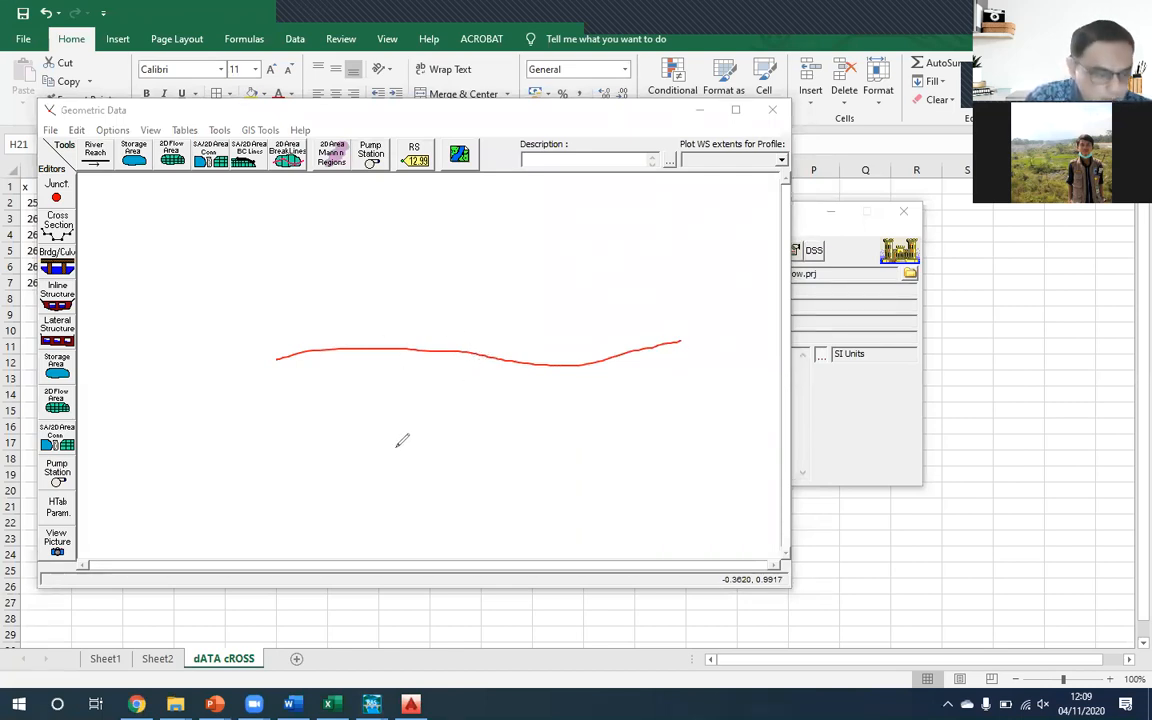
left_click_drag(385, 463, 456, 360)
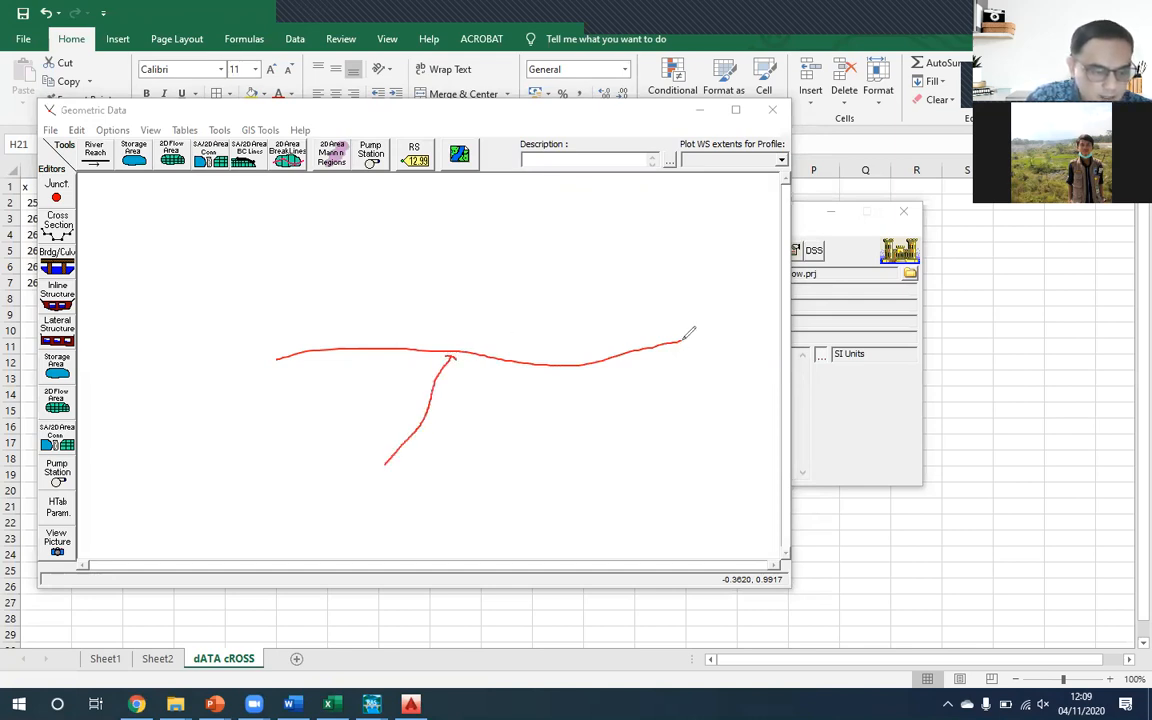
left_click_drag(675, 336, 677, 349)
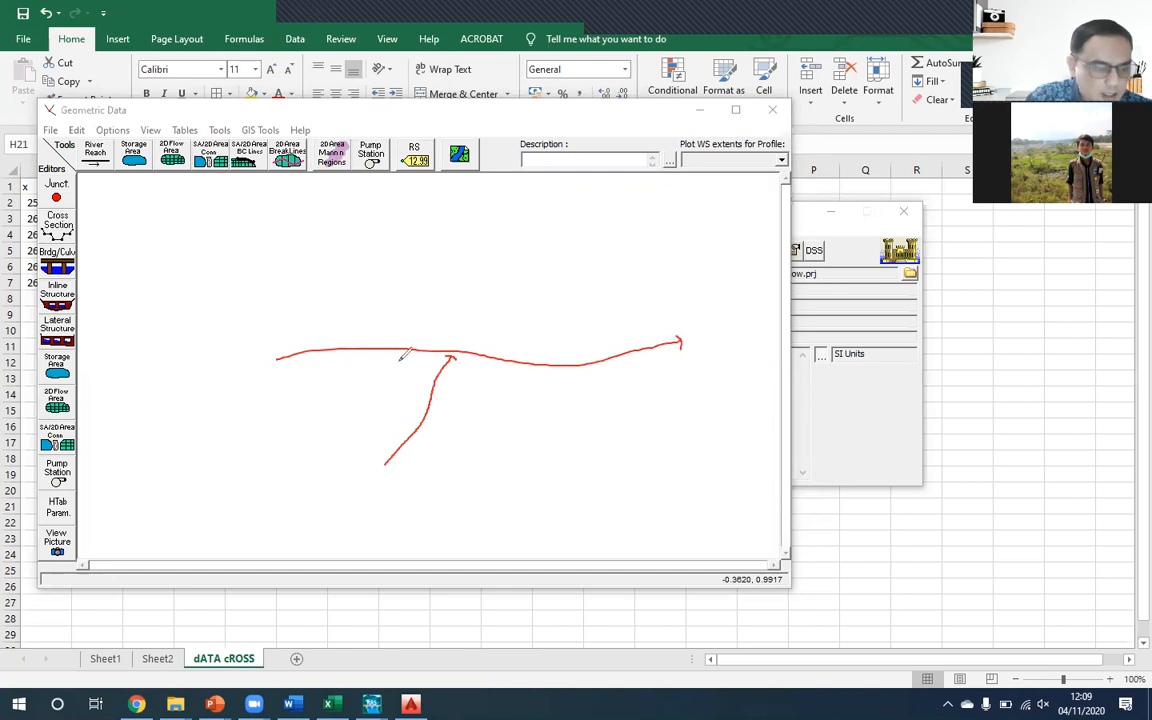
mouse_move(332, 354)
left_mouse_down()
mouse_move(331, 371)
mouse_move(350, 362)
mouse_move(361, 383)
left_mouse_up()
mouse_move(562, 375)
left_mouse_down()
mouse_move(566, 394)
mouse_move(568, 371)
mouse_move(578, 394)
mouse_move(600, 394)
left_mouse_up()
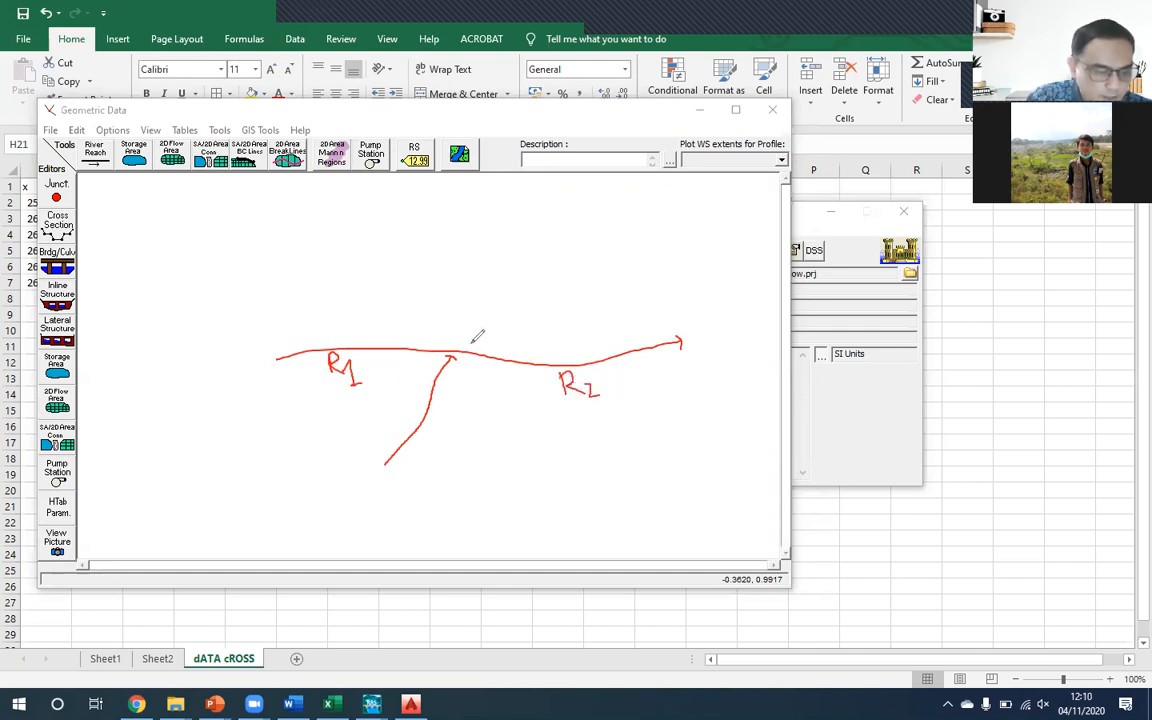
mouse_move(456, 322)
left_mouse_down()
mouse_move(457, 347)
mouse_move(458, 336)
mouse_move(490, 333)
left_mouse_up()
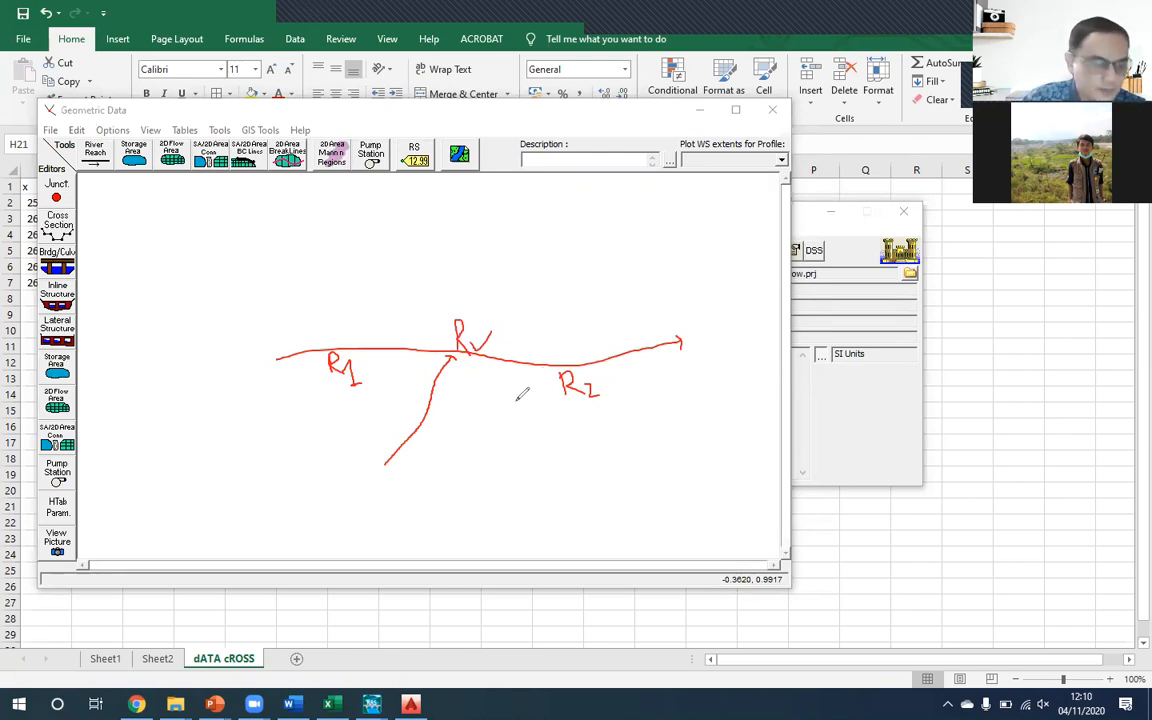
mouse_move(399, 423)
left_mouse_down()
mouse_move(400, 403)
mouse_move(455, 440)
mouse_move(415, 422)
left_mouse_up()
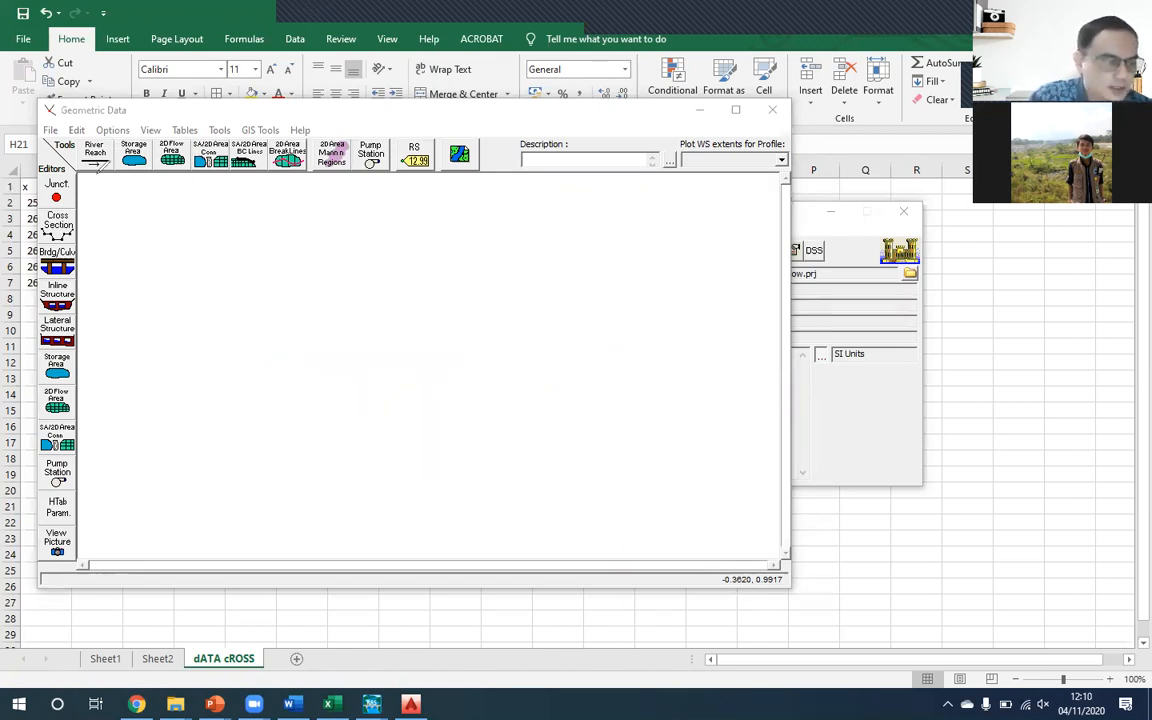
left_click(99, 157)
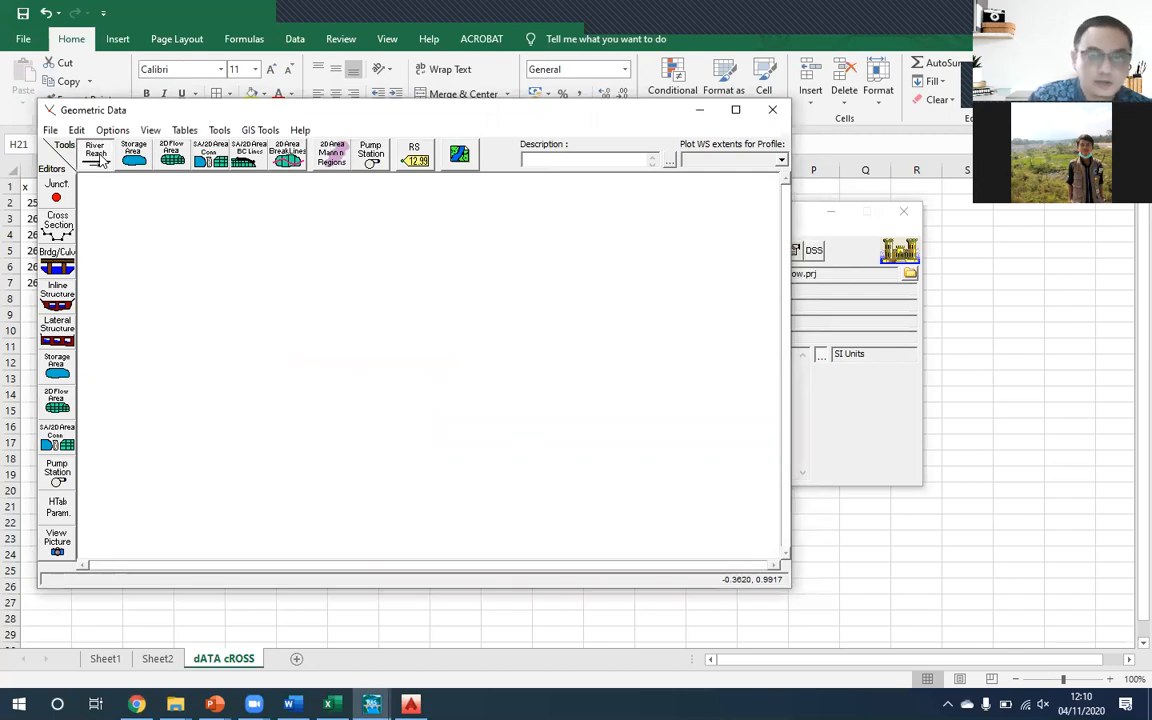
left_click(166, 370)
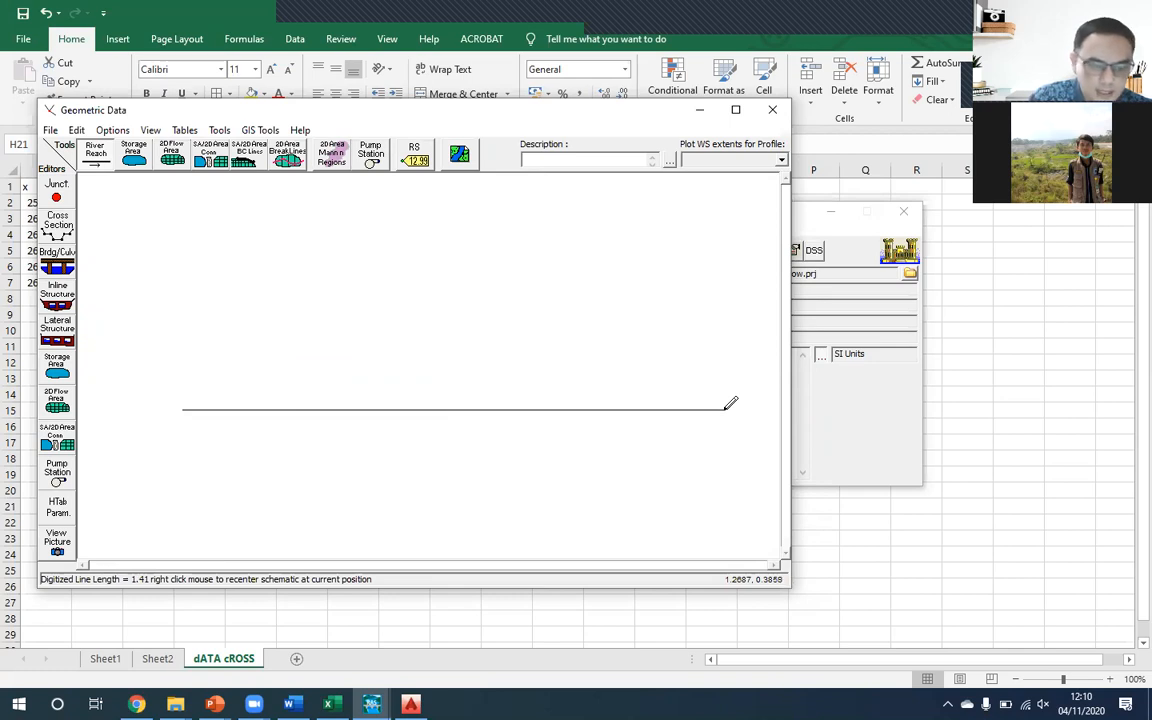
right_click(726, 408)
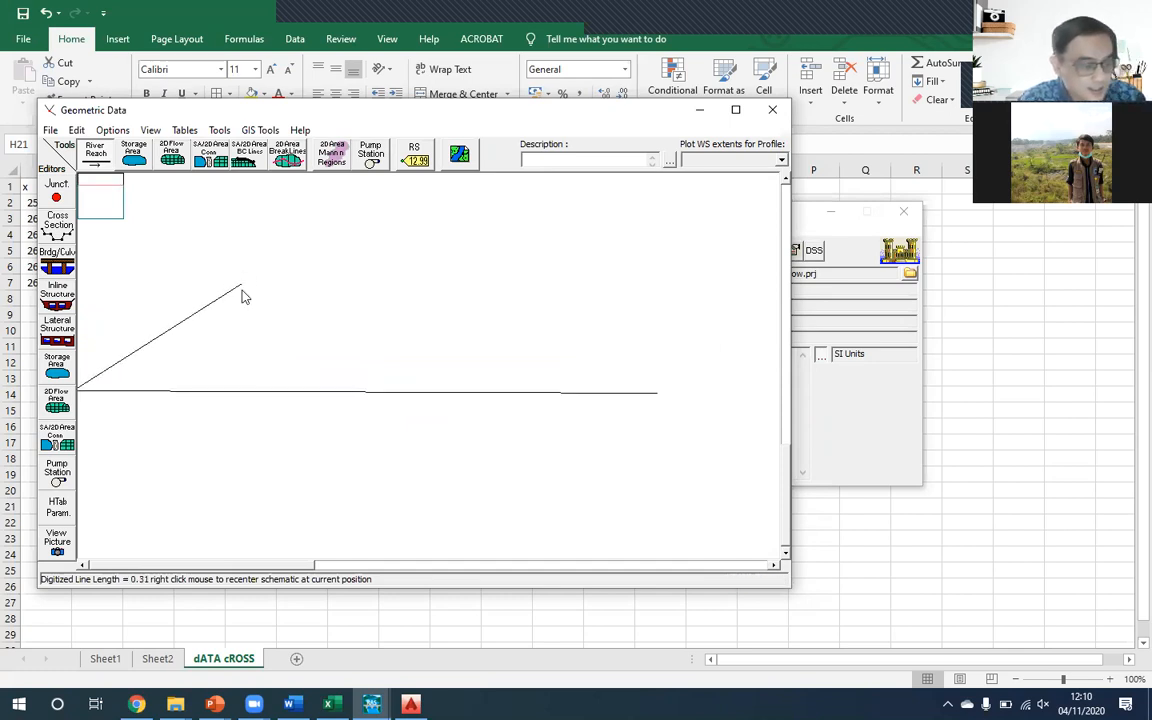
right_click(333, 307)
right_click(333, 307)
right_click(333, 307)
right_click(333, 307)
right_click(333, 307)
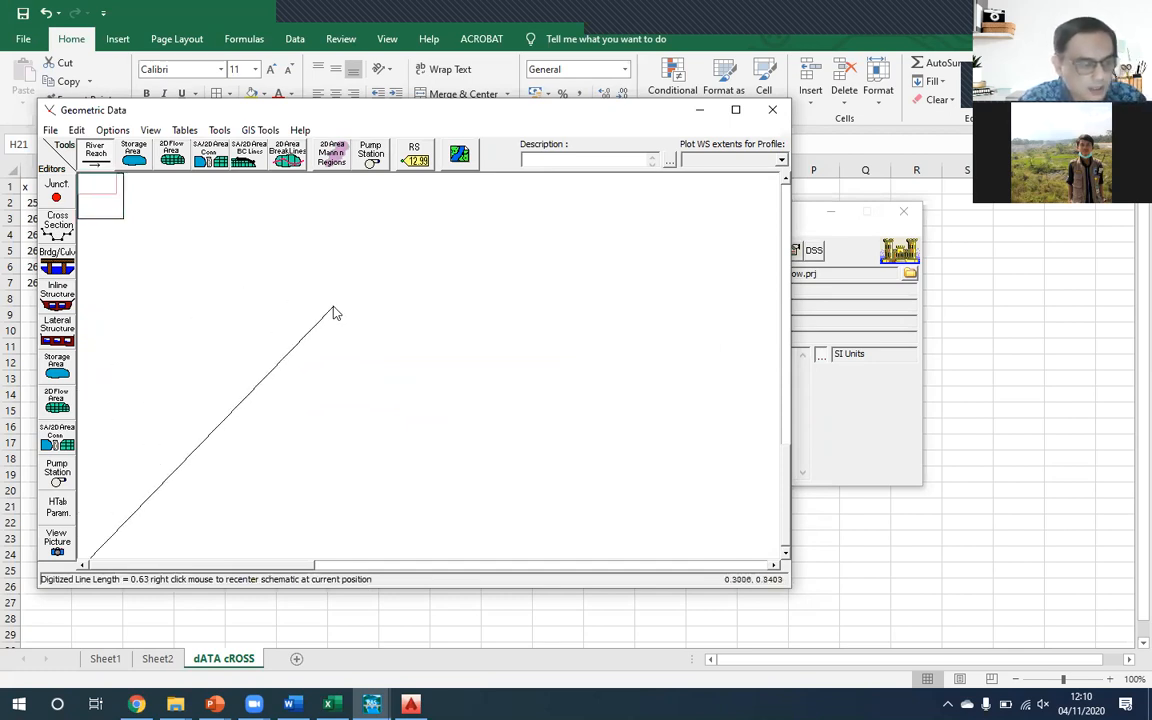
left_click(98, 154)
scroll(233, 280, "down", 3)
scroll(234, 283, "down", 2)
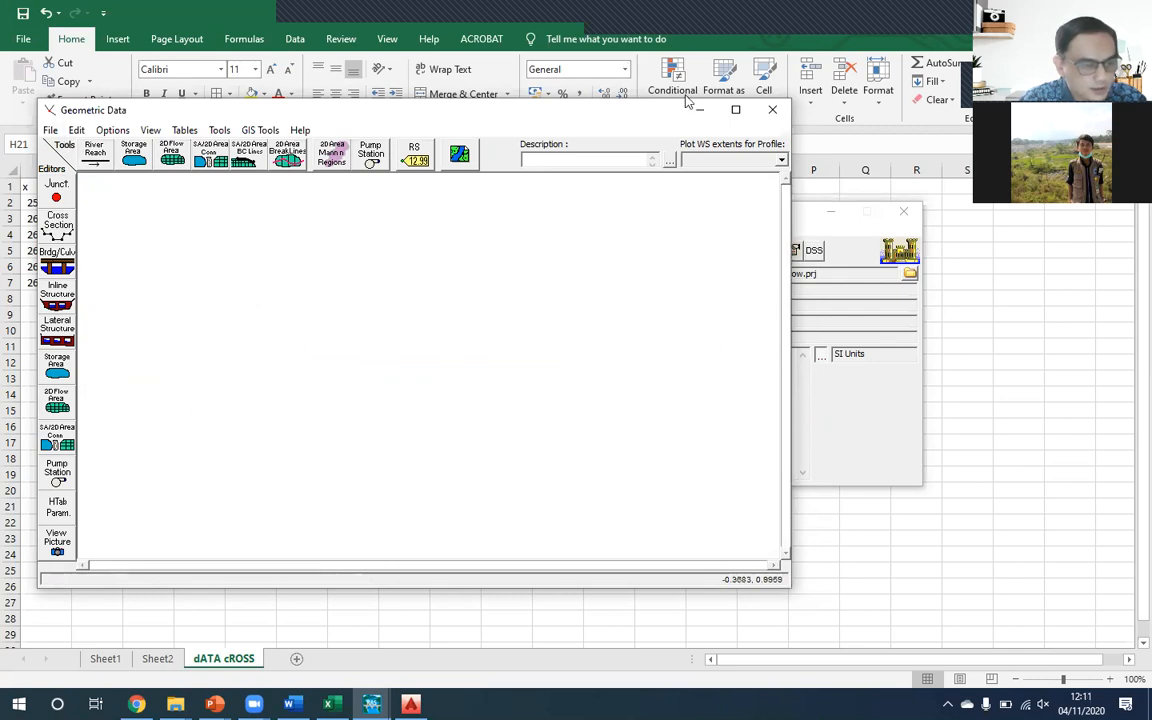
left_click(772, 110)
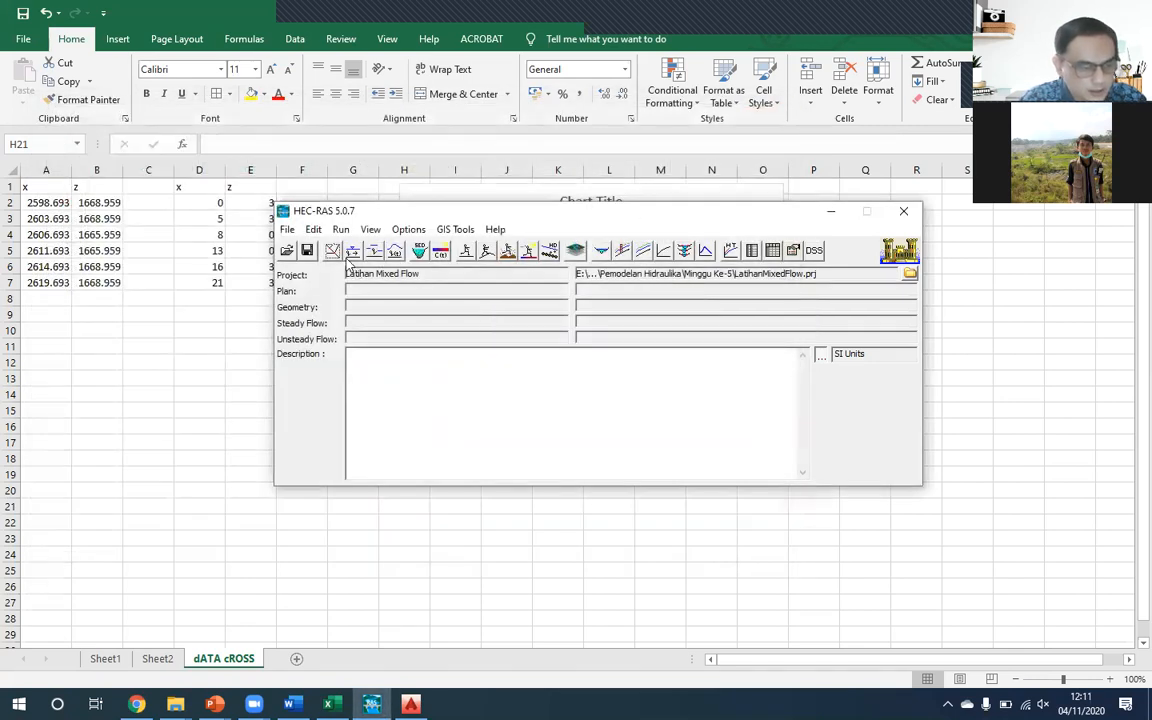
left_click(337, 253)
- Draw a straight horizontal river reach about 1.34 long across the middle of the empty schematic, running from left to right
left_click(94, 150)
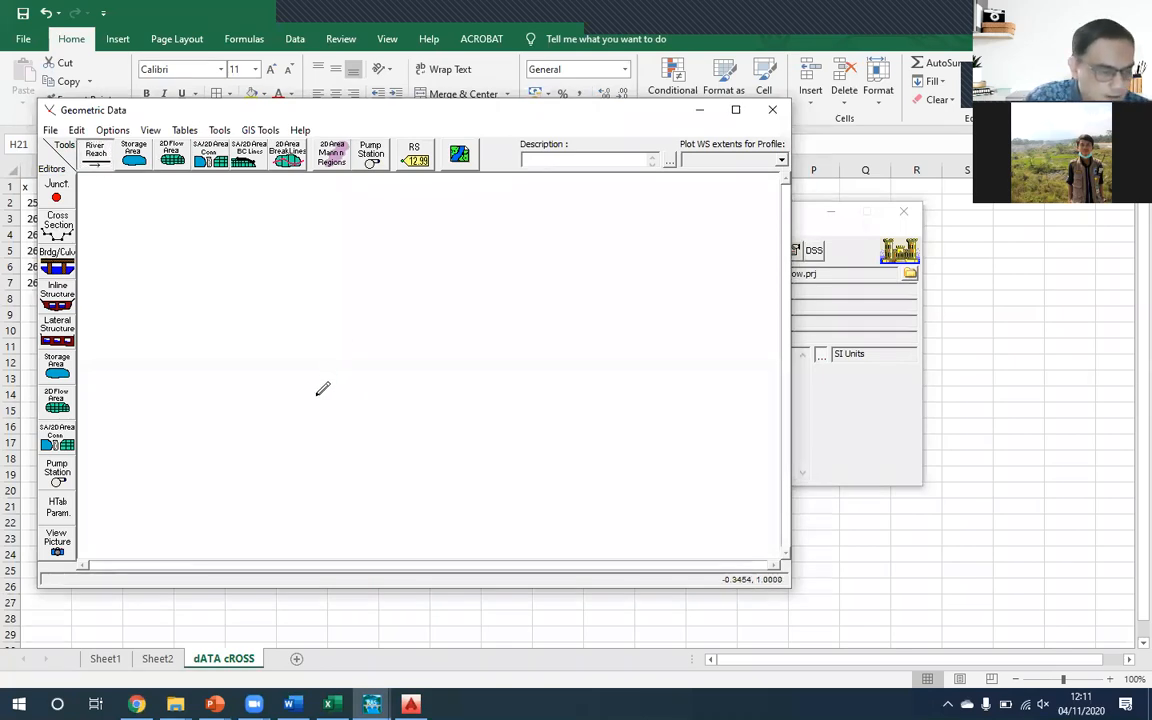
left_click(165, 375)
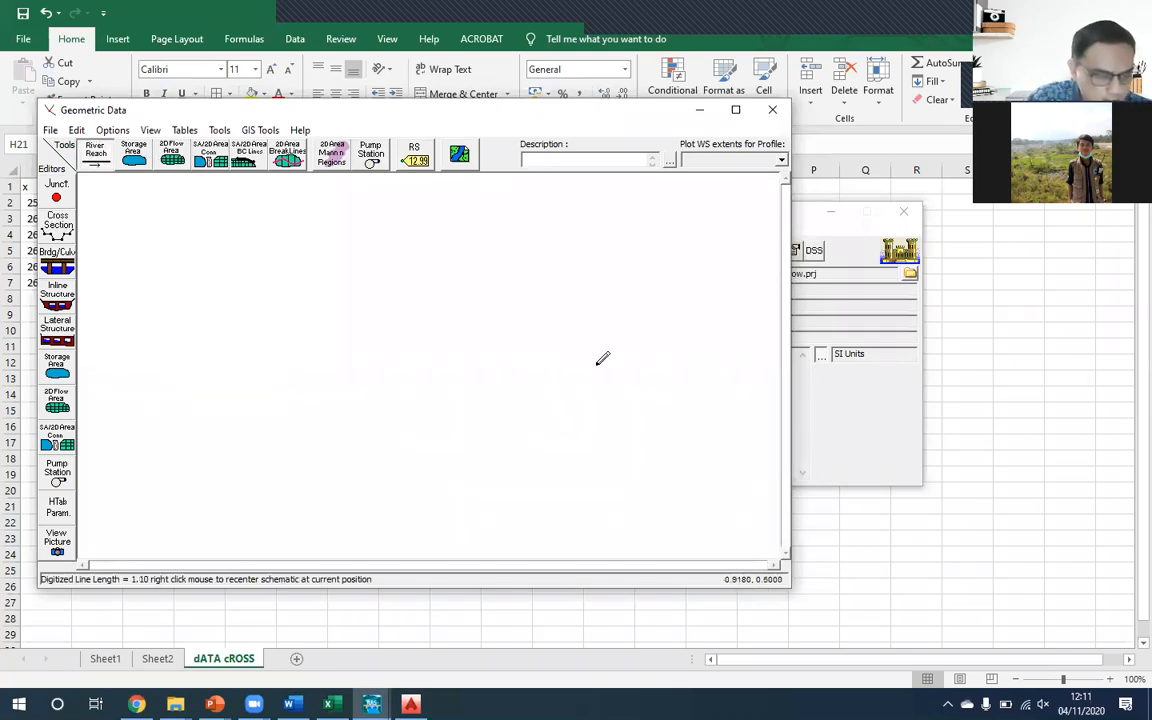
double_click(683, 375)
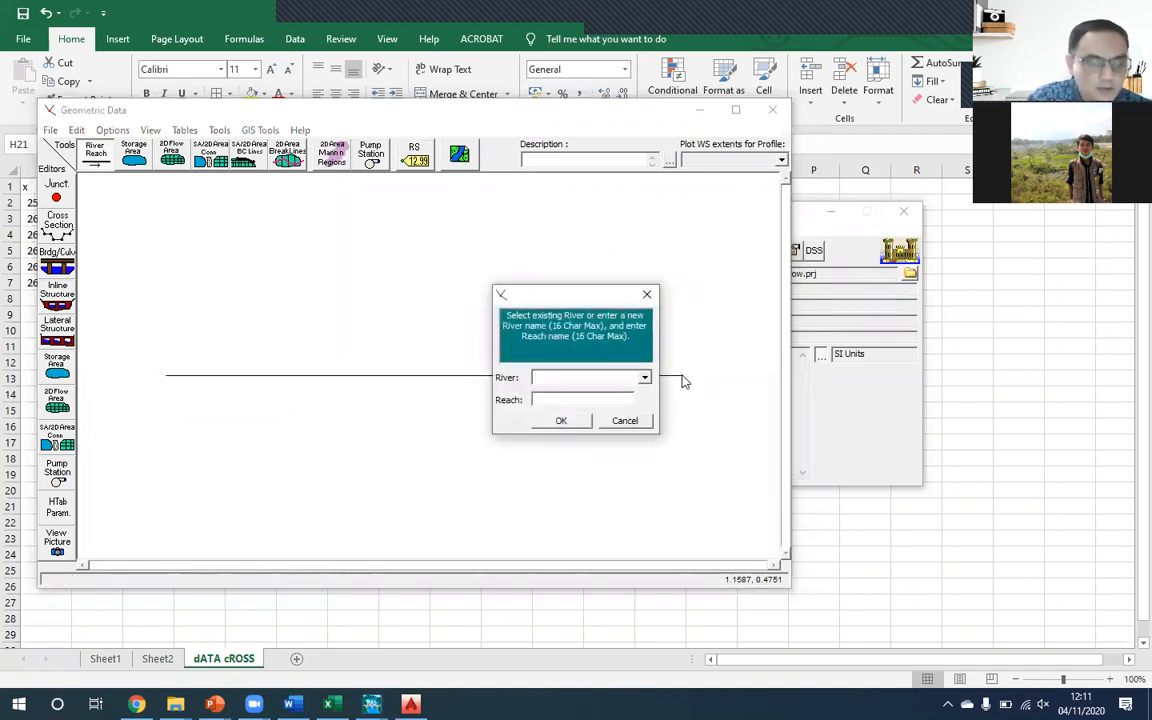
- Name the river "Saluran ABCD" and, after checking slide 41 of the exercise presentation in PowerPoint, name the reach "Mixed Flow" in HEC-RAS
type("Sa")
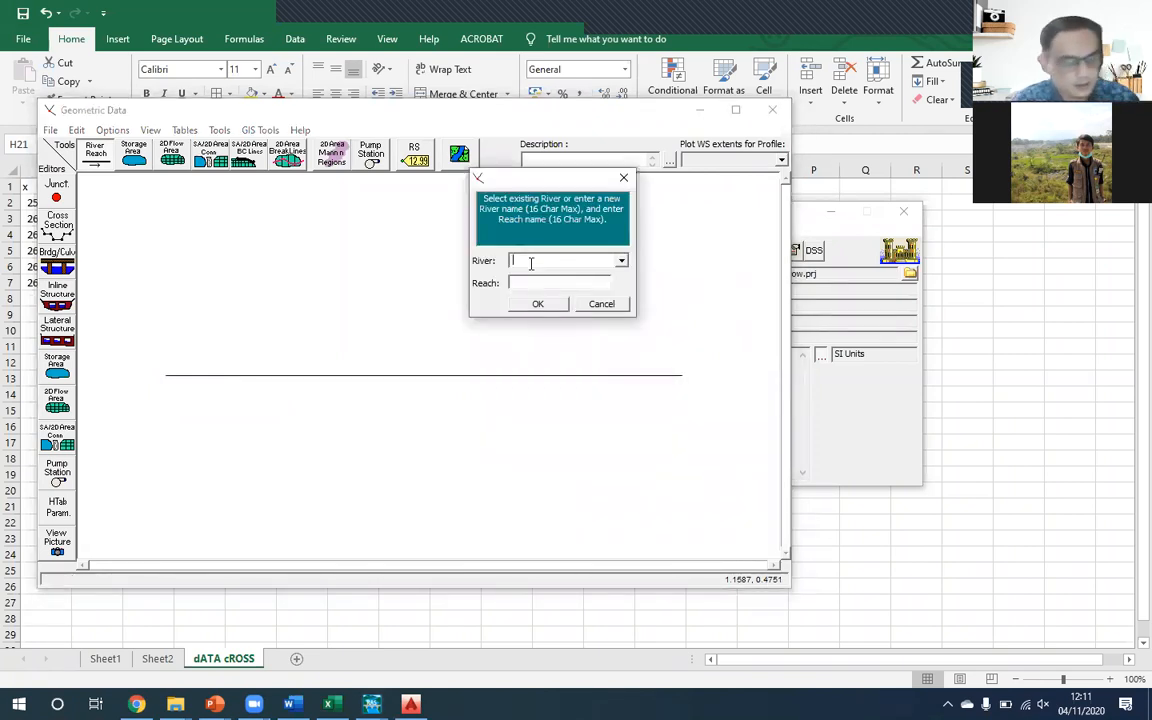
type("luran ABCD")
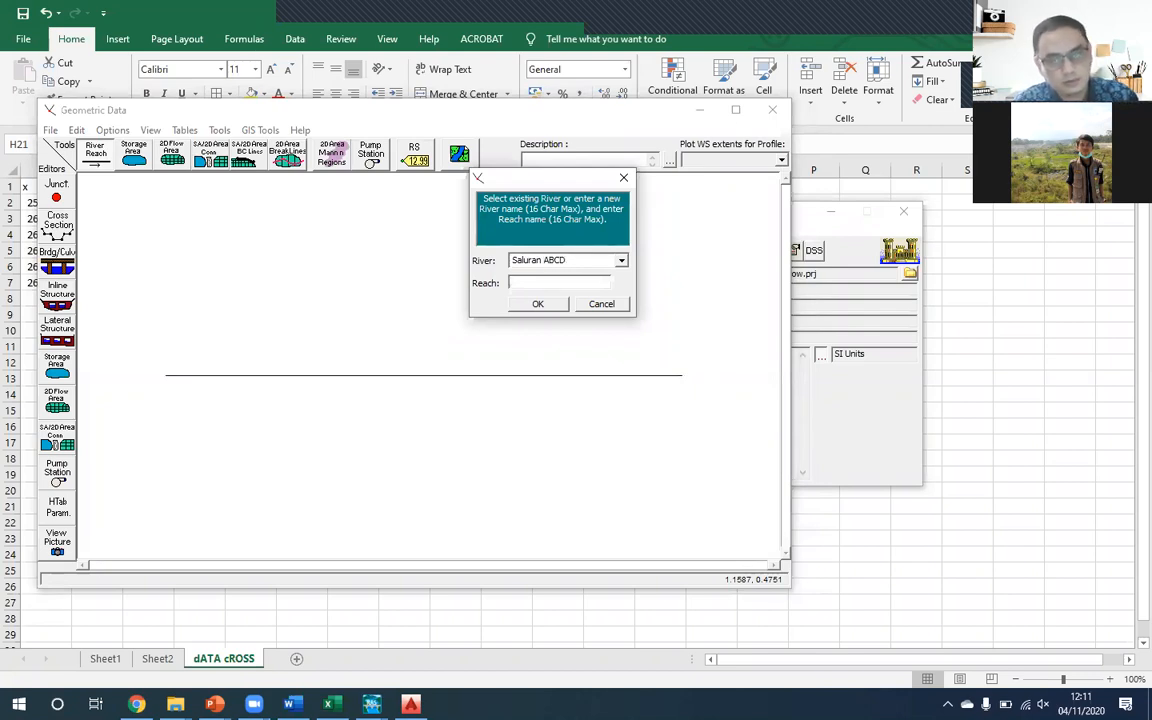
left_click(511, 283)
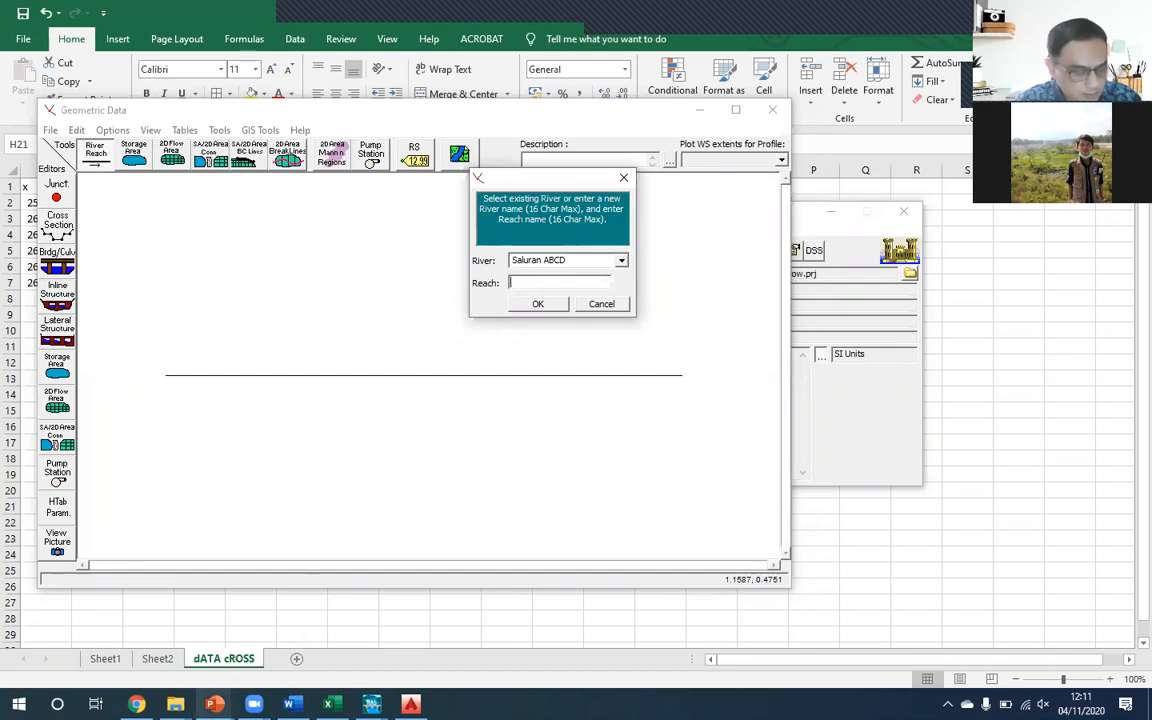
left_click(214, 704)
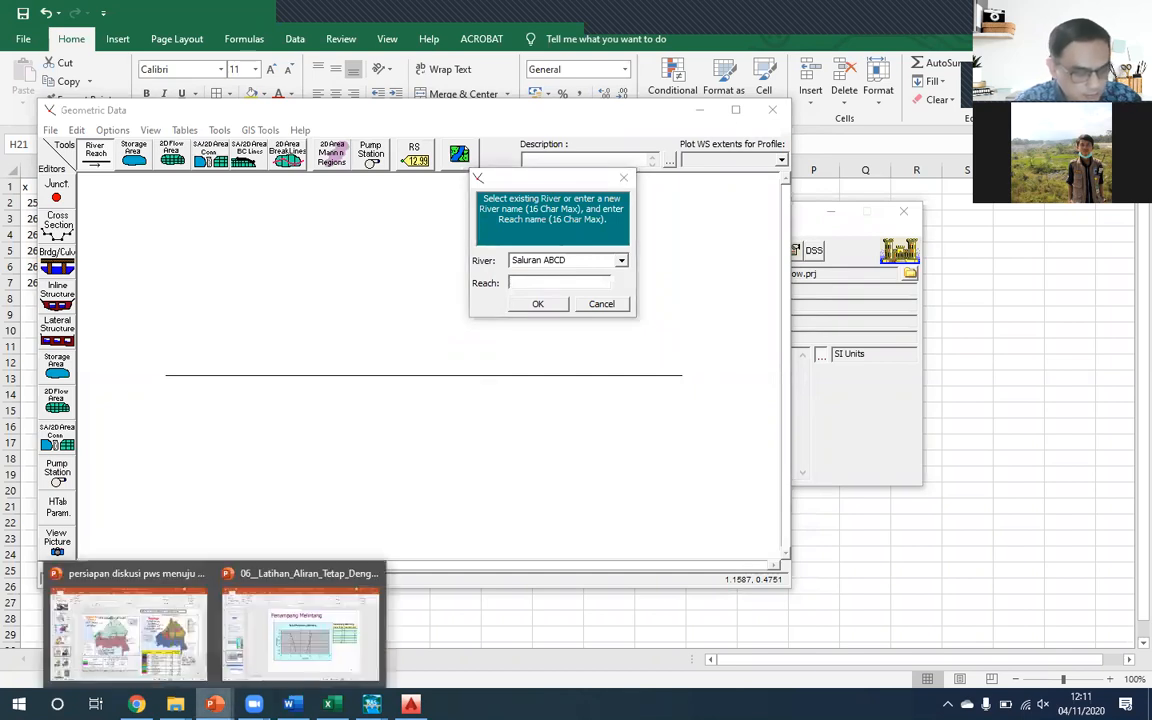
left_click(300, 630)
left_click(97, 540)
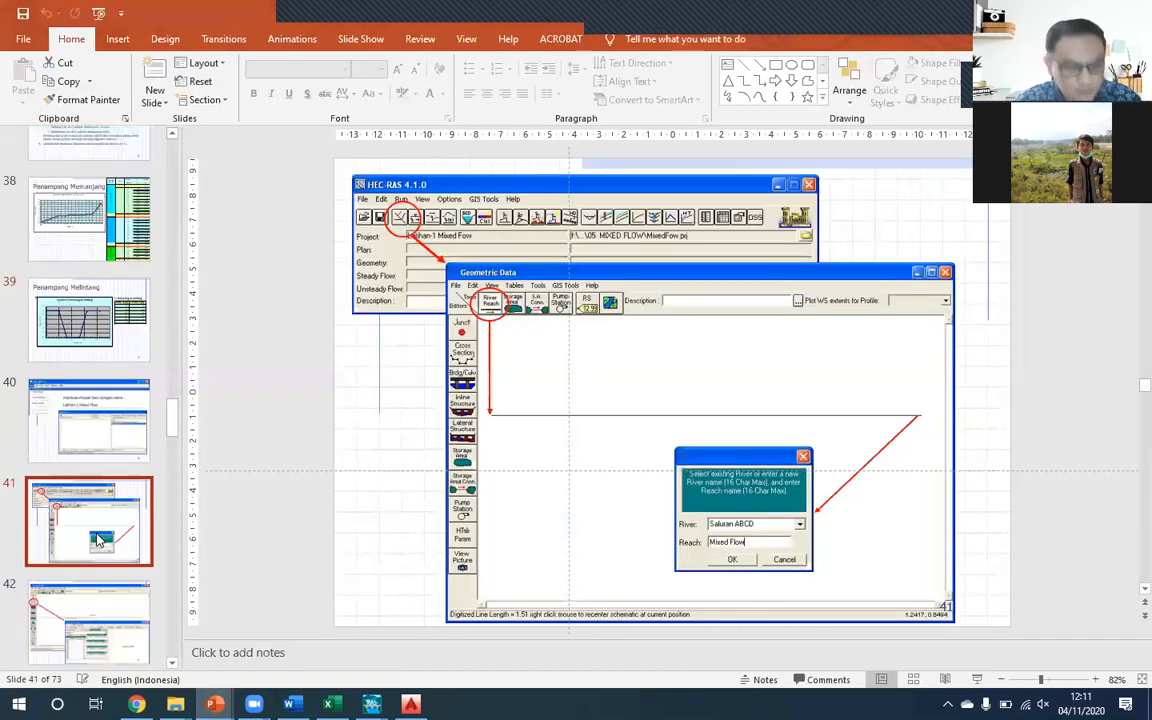
key("alt+Tab")
type("Mi")
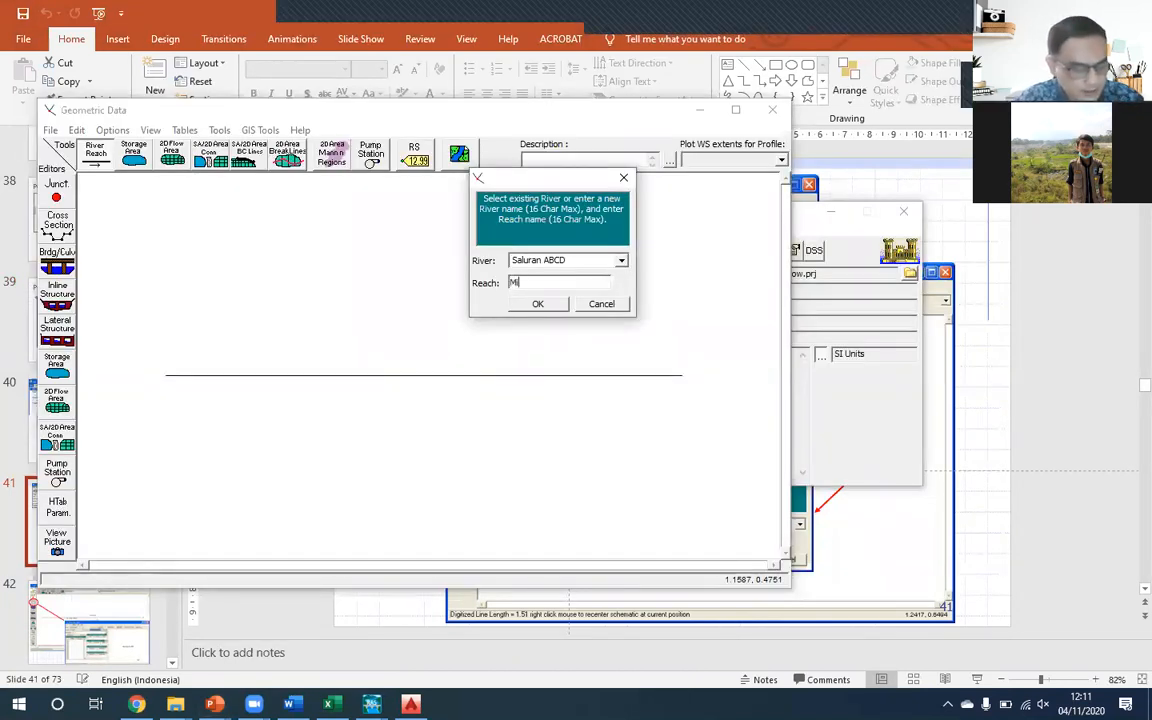
type("xed Flow")
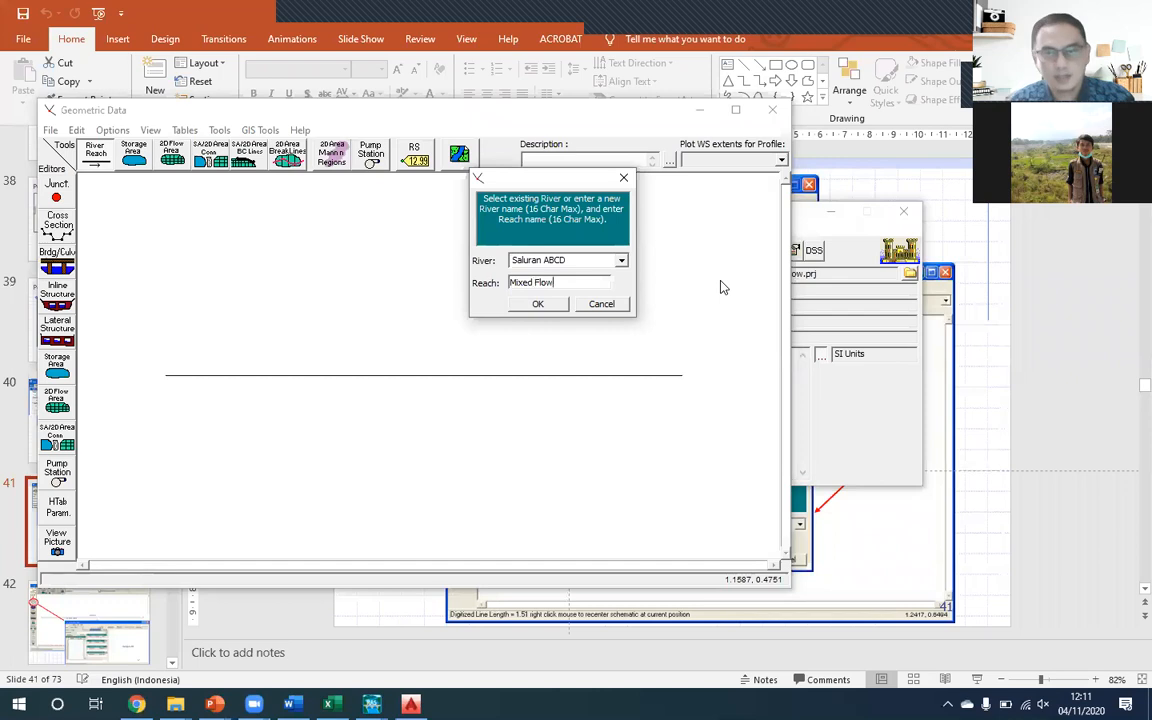
left_click(538, 303)
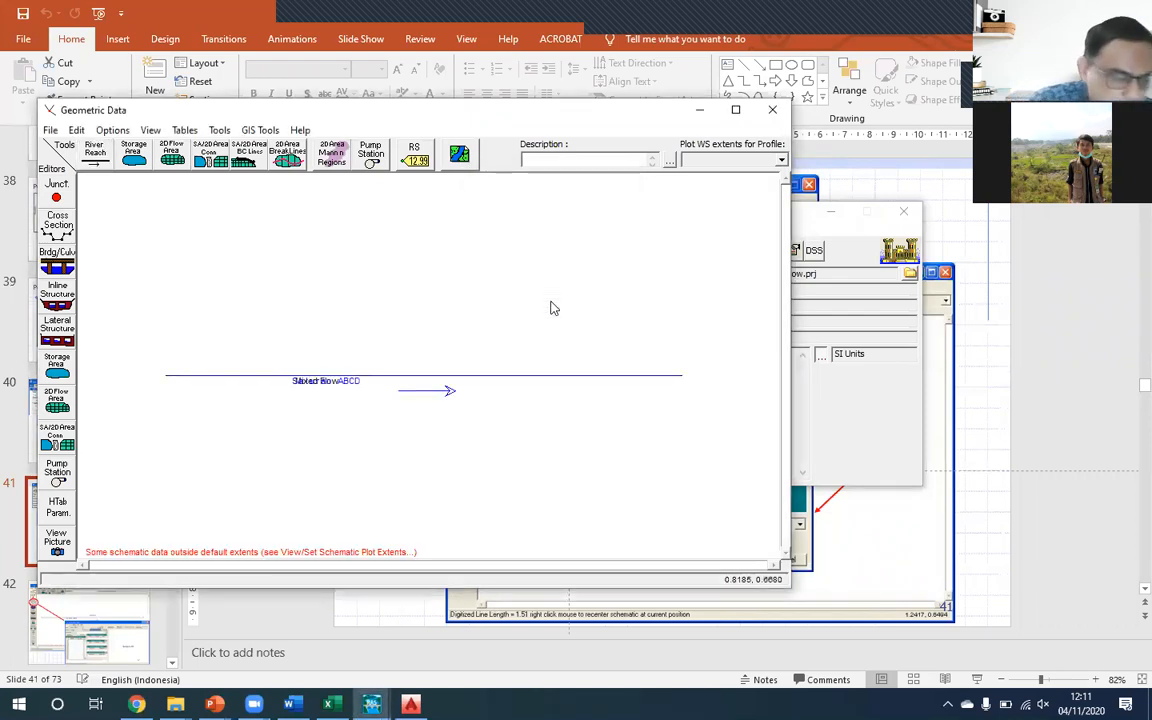
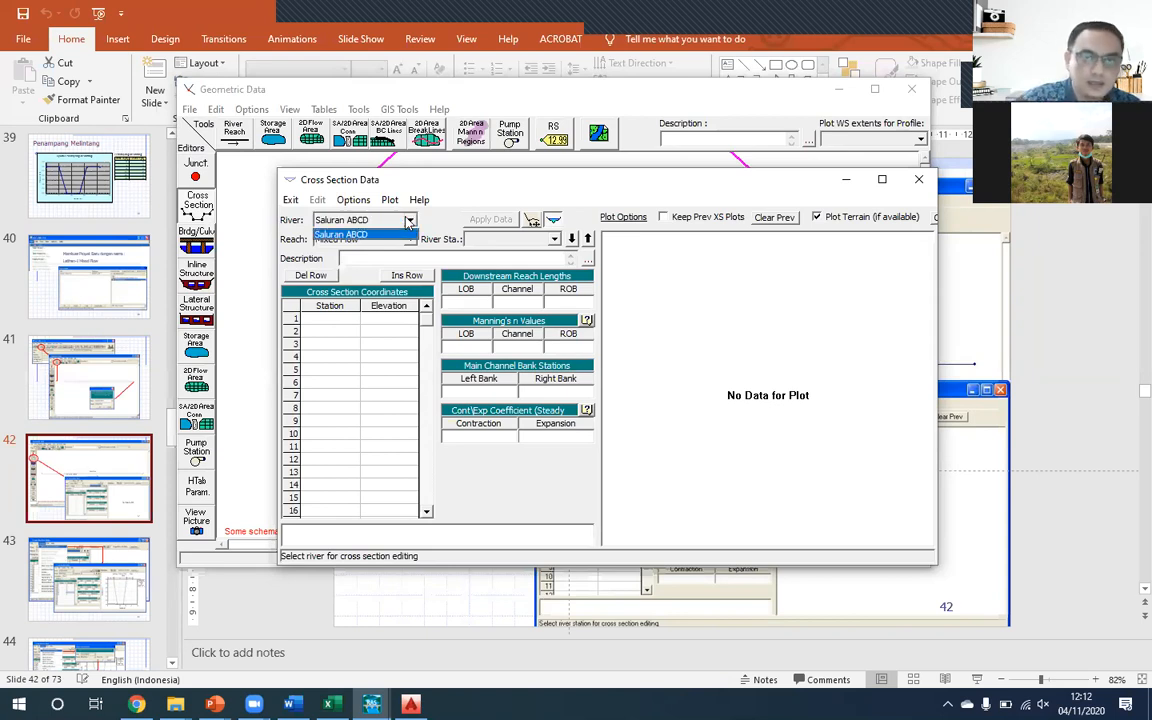
- Select the river Saluran ABCD and reach Mixed Flow in the cross section editor and move its window slightly up
left_click(471, 176)
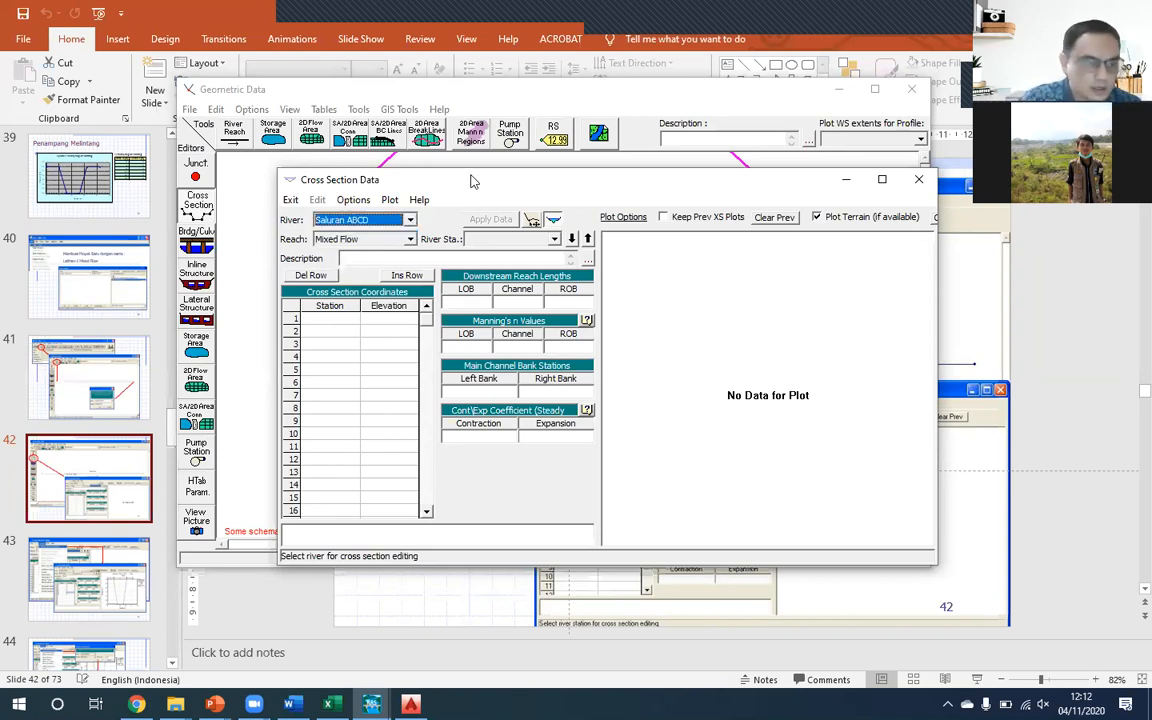
left_click(410, 240)
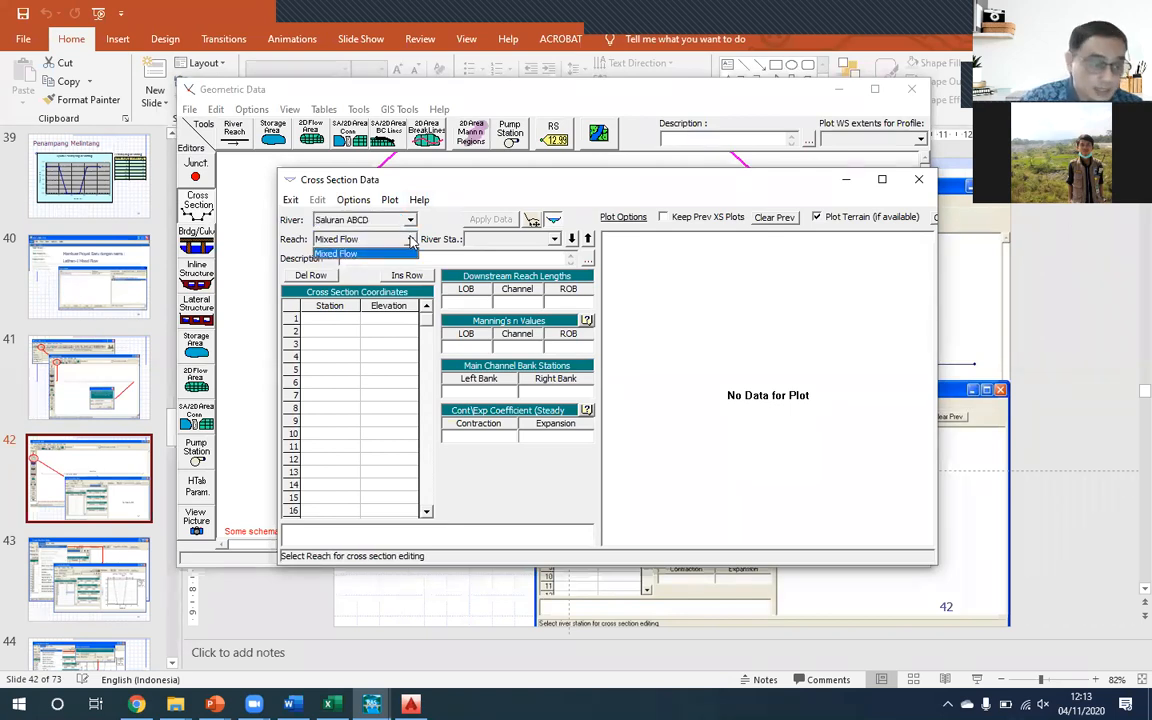
left_click(485, 196)
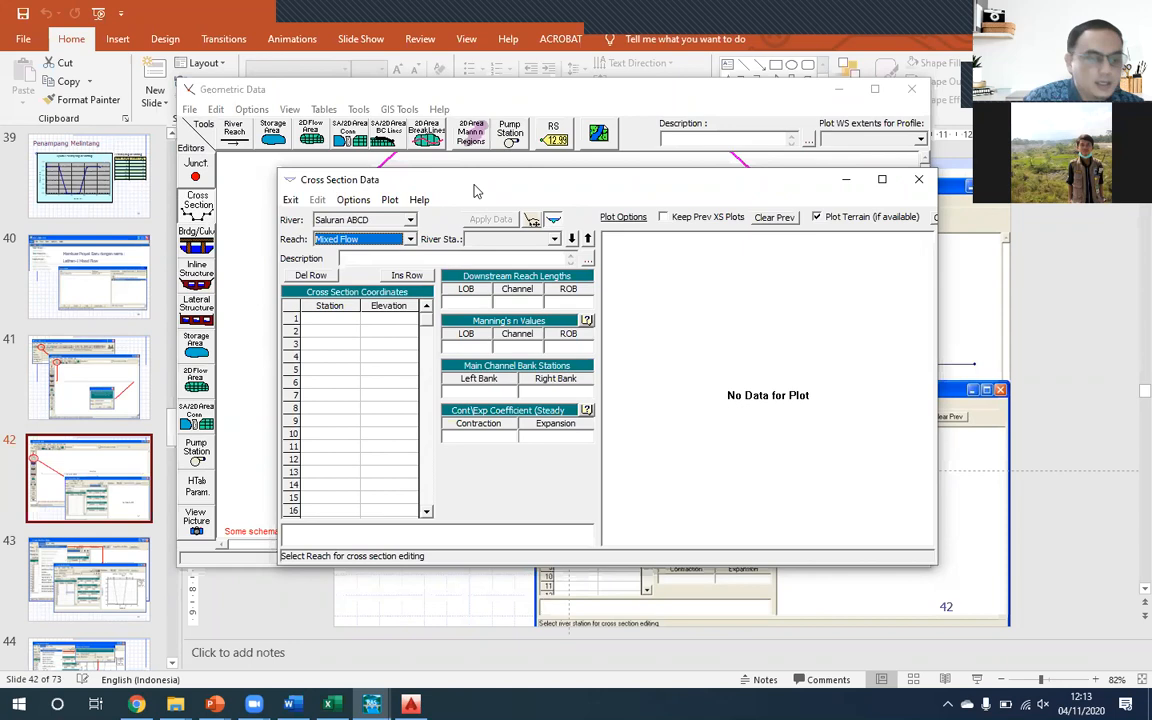
left_click_drag(516, 190, 469, 180)
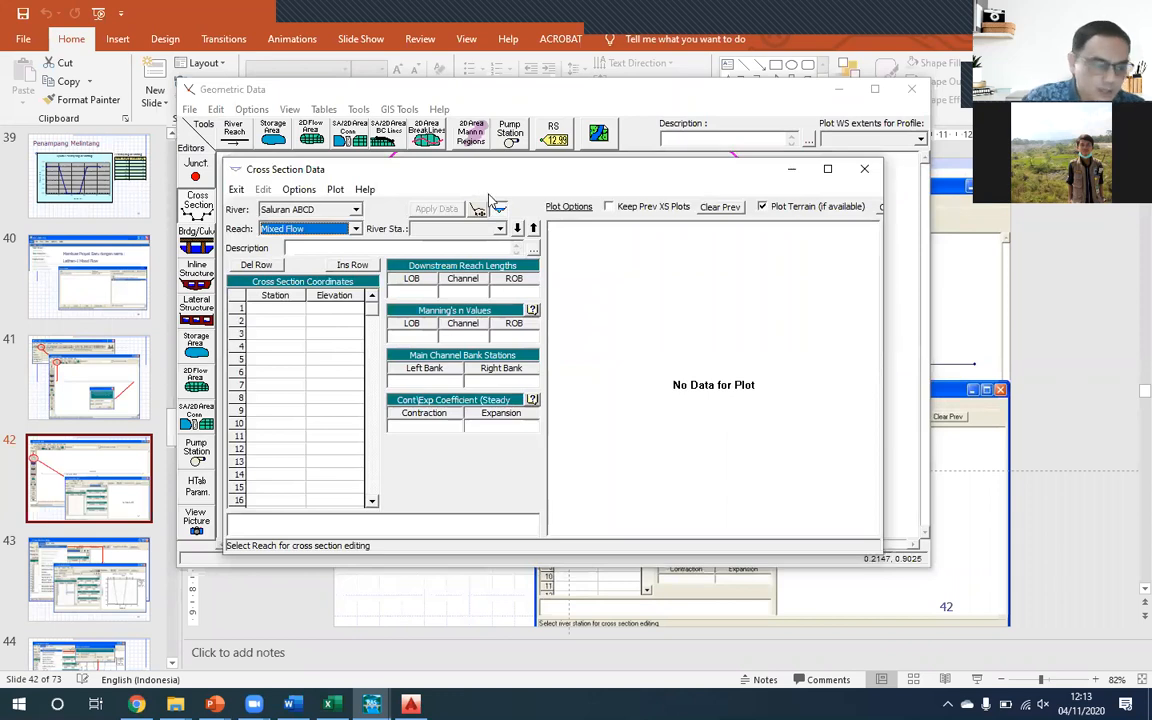
- Start a new cross section in the Mixed Flow reach and copy point D's river station from Sheet1 of the Excel workbook
left_click(299, 190)
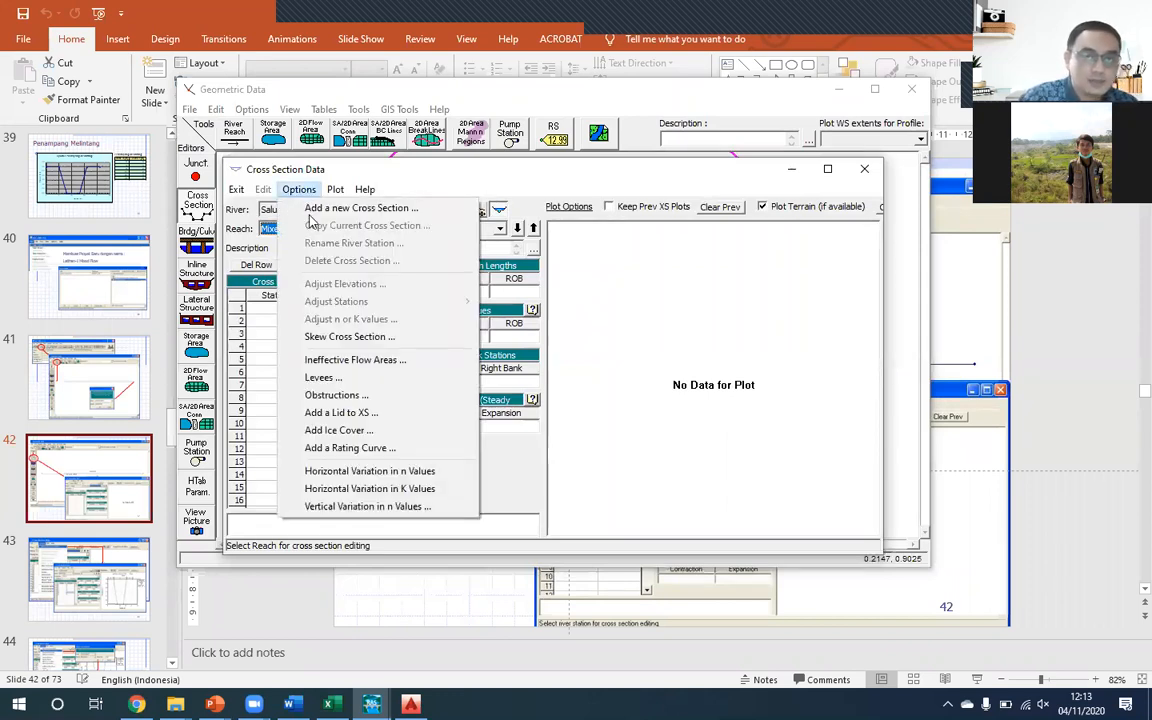
left_click(332, 190)
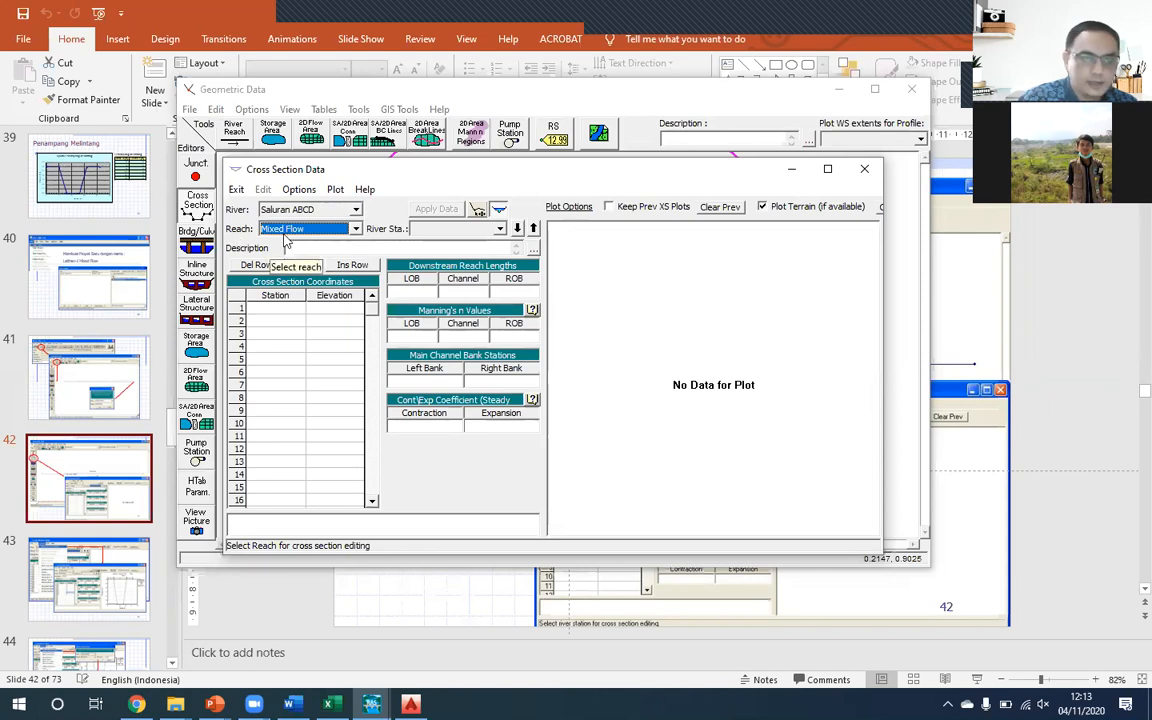
left_click(298, 189)
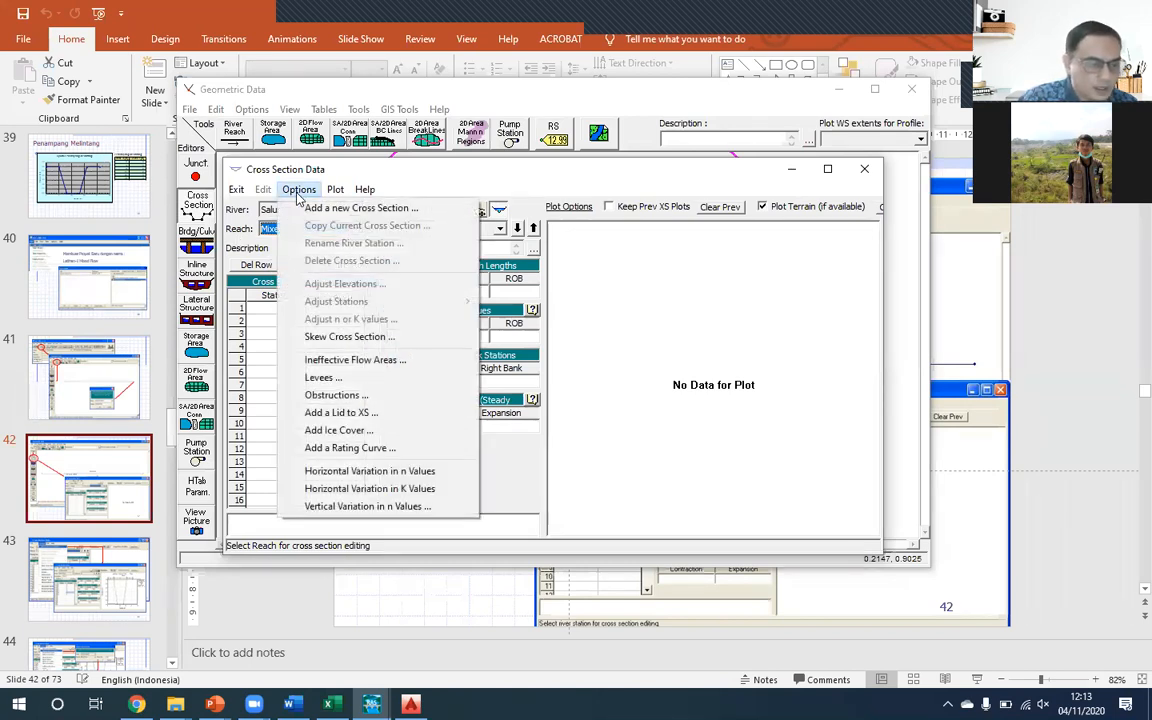
left_click(340, 207)
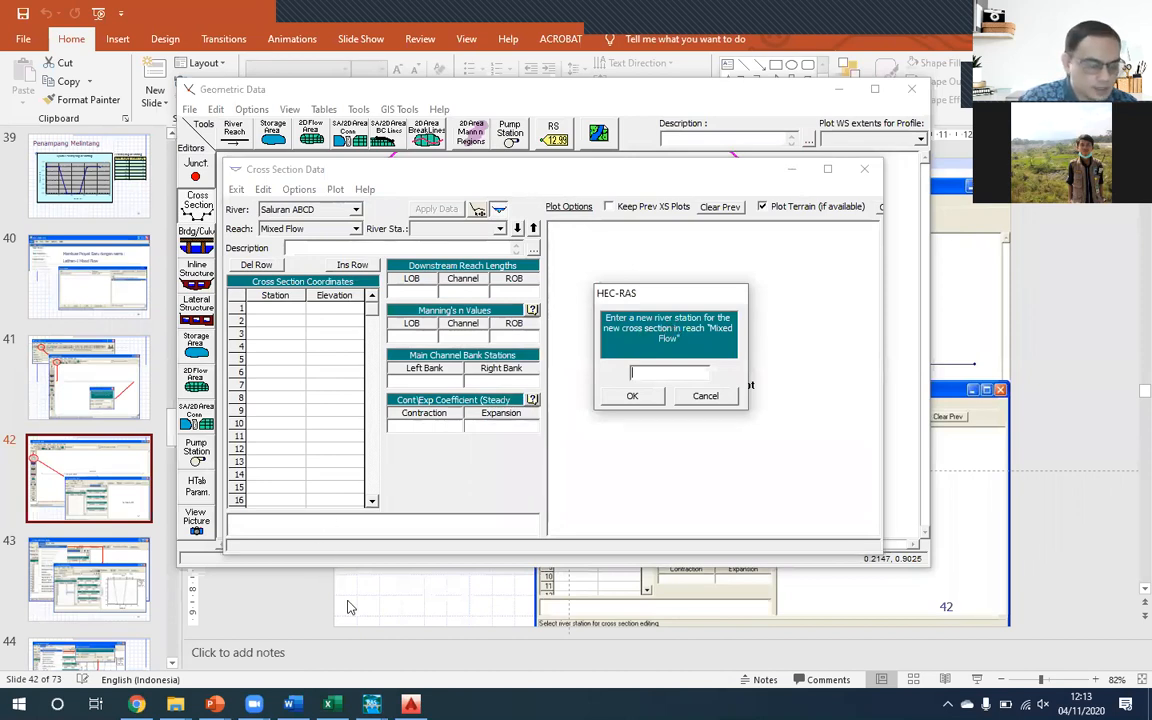
mouse_move(330, 704)
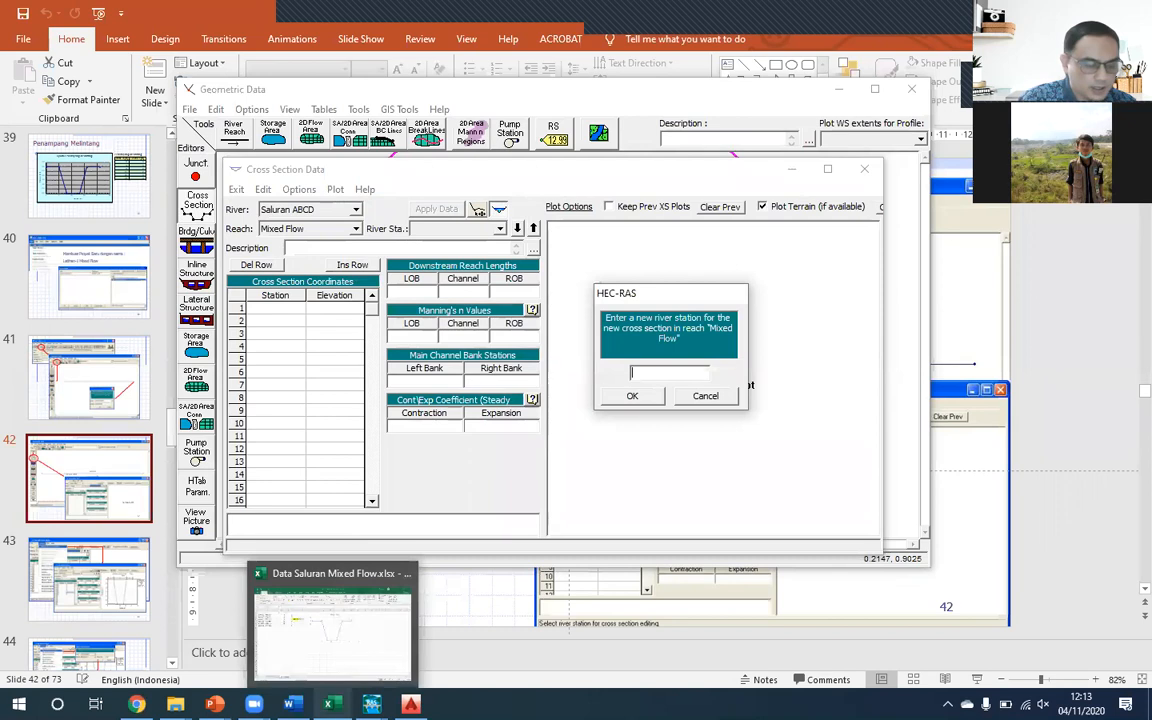
left_click(347, 635)
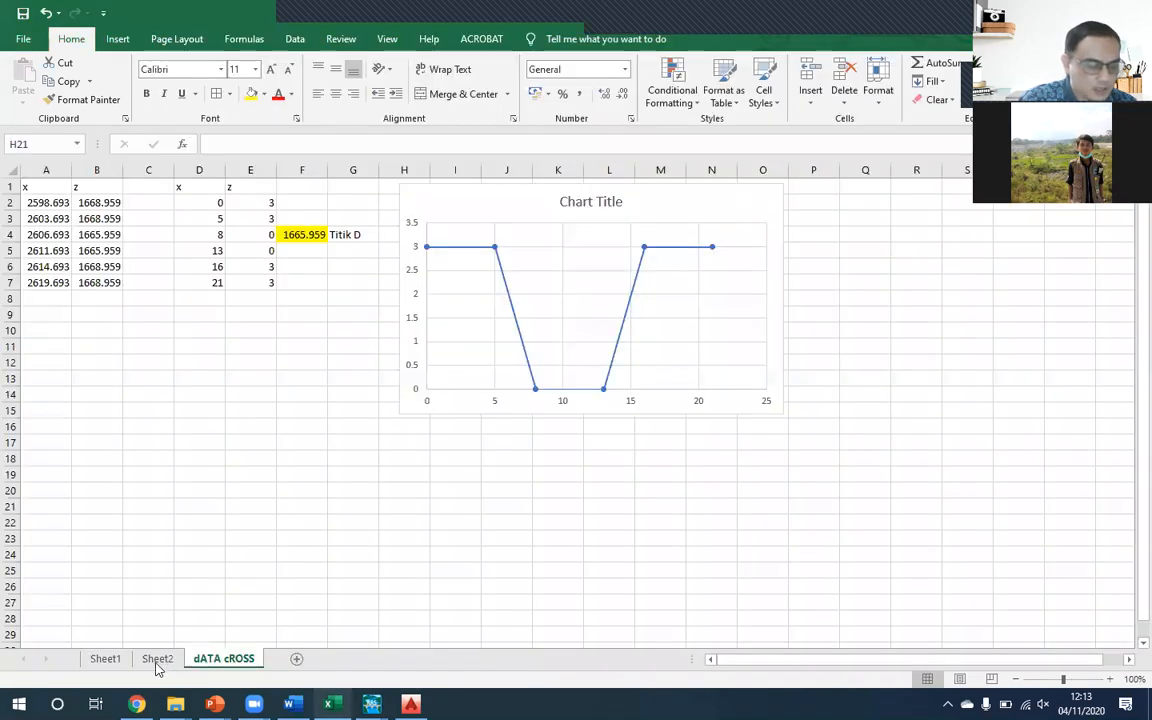
left_click(157, 661)
left_click(112, 659)
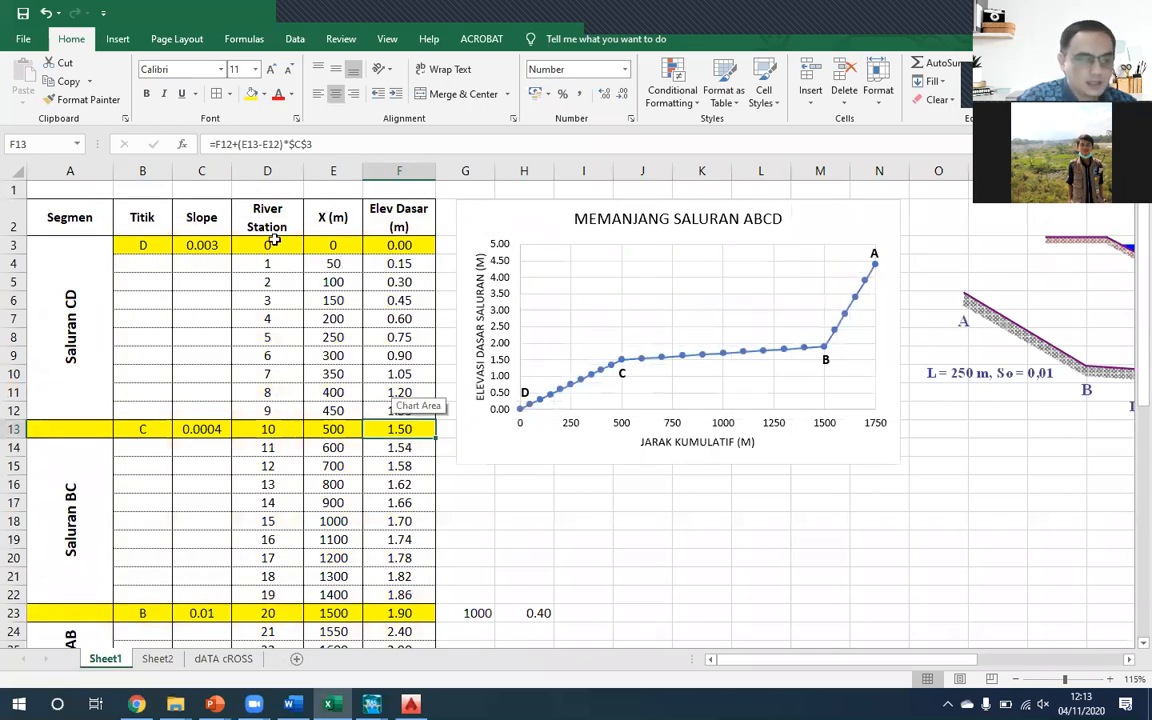
left_click(295, 247)
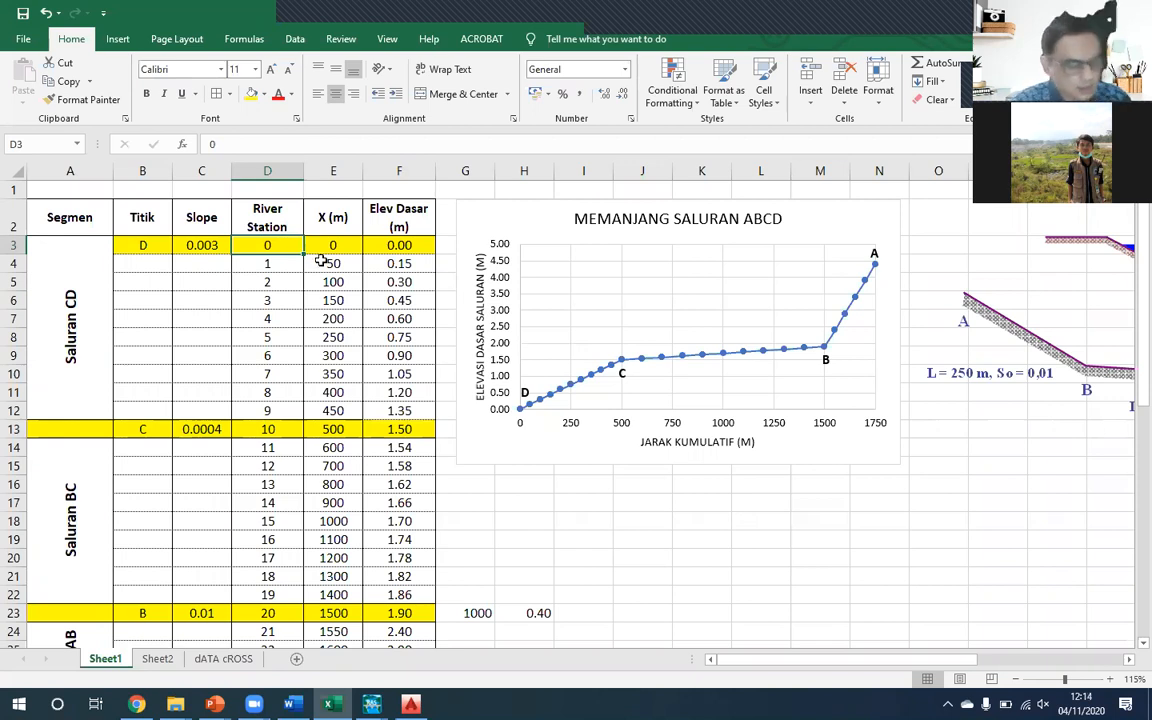
key("ctrl+c")
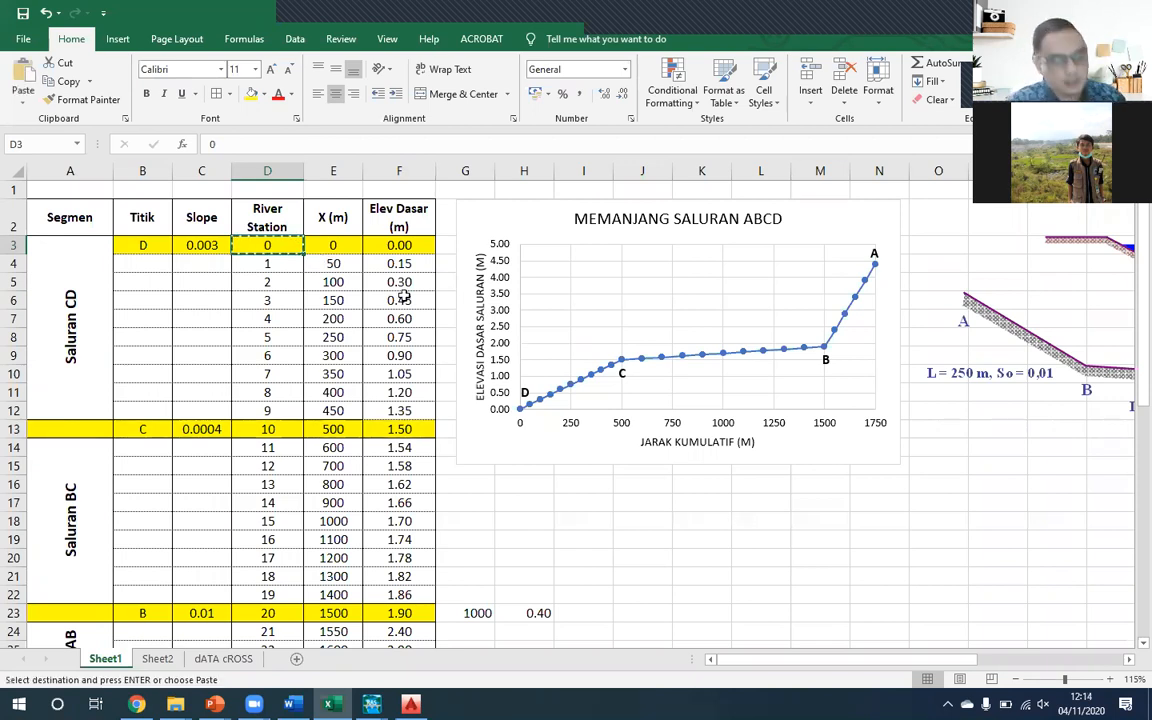
- Return to HEC-RAS and create the new cross section at river station 0
key("alt+Tab")
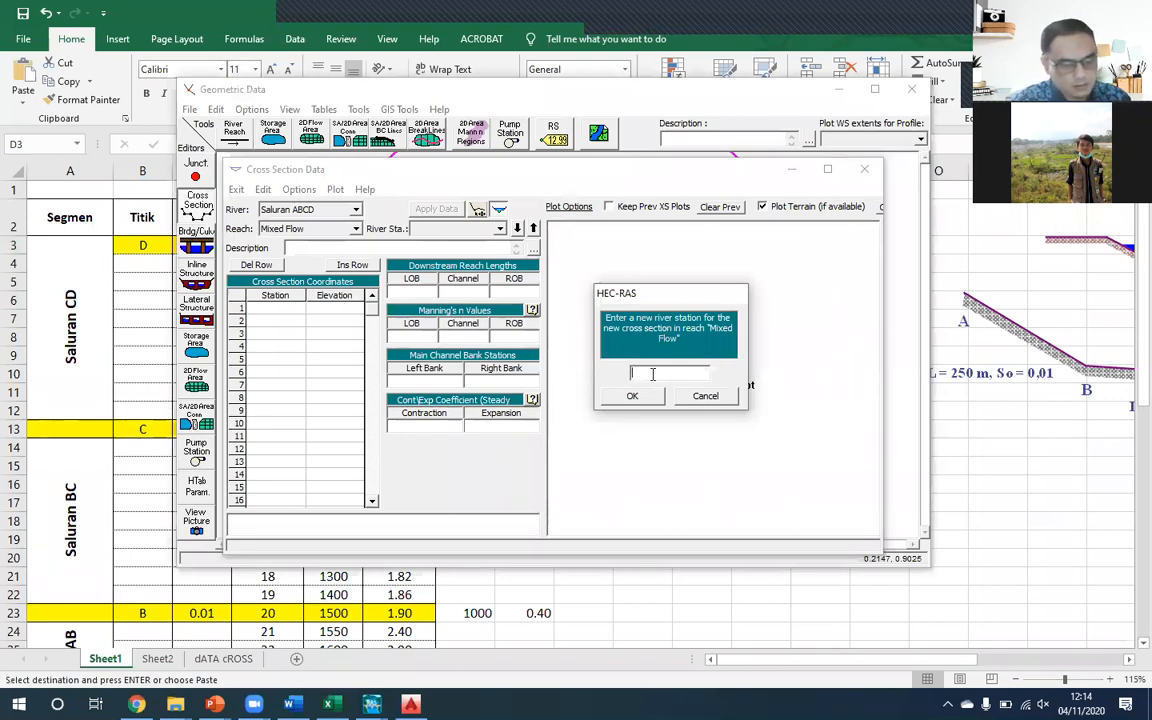
type("0")
key("BackSpace")
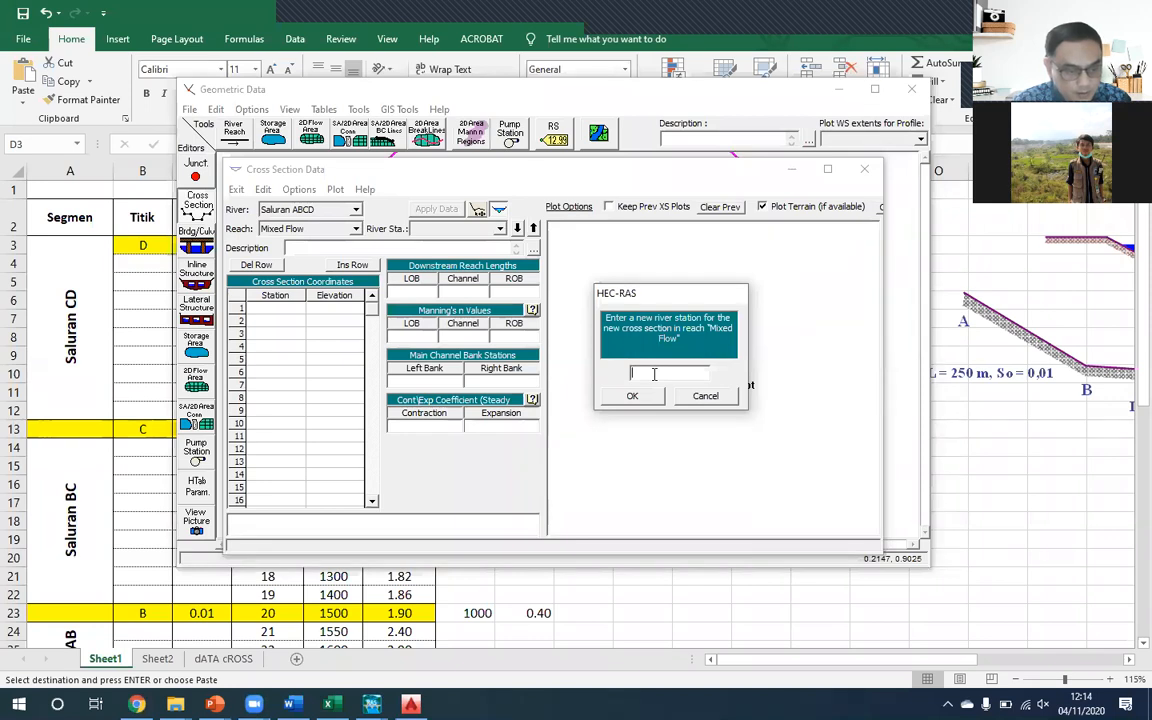
type("0")
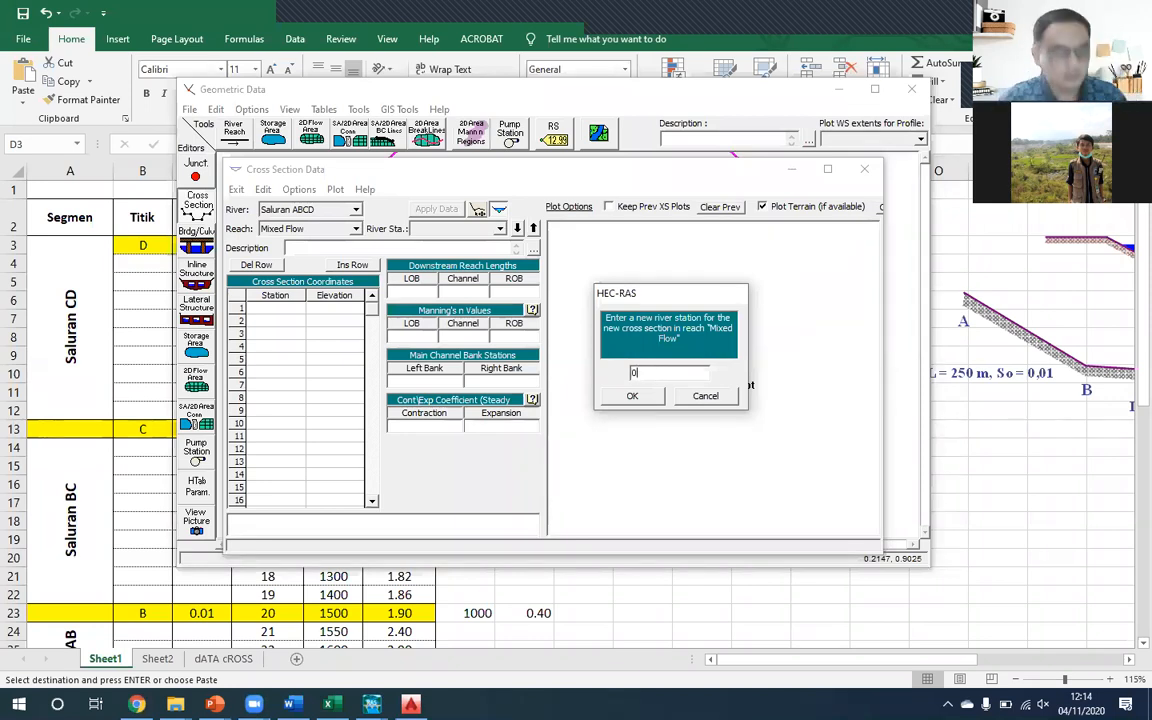
left_click(633, 398)
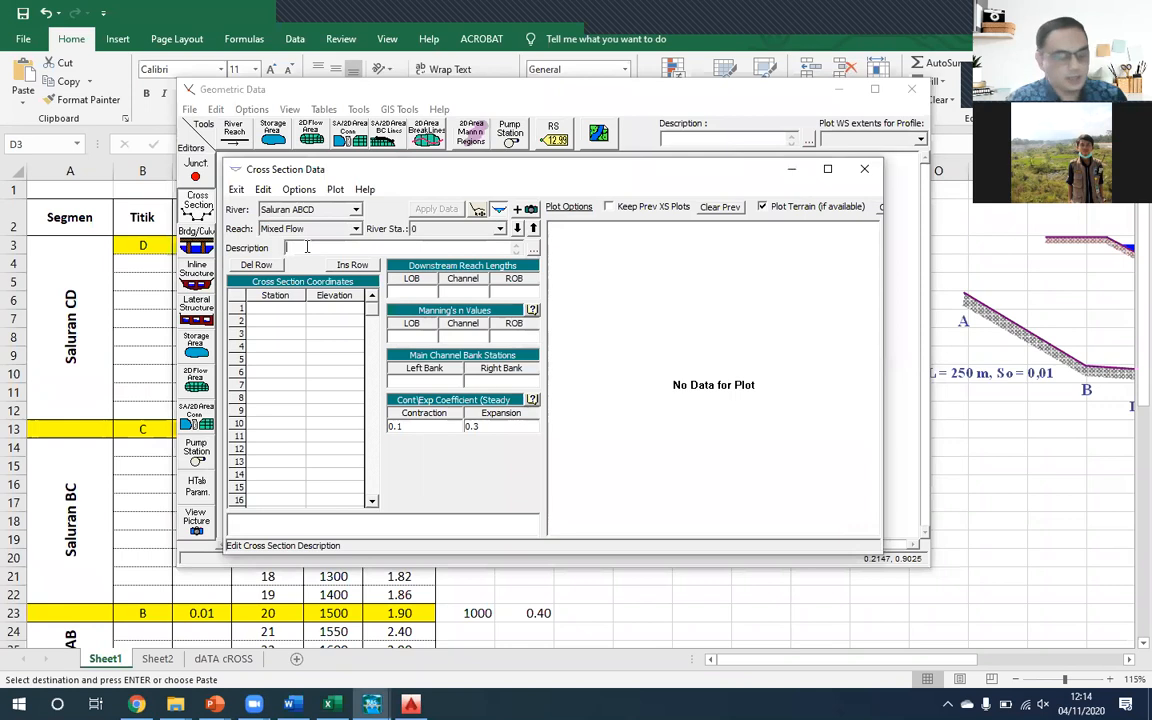
- Enter "P.0" as the description of the cross section at river station 0
type("PAT")
key("BackSpace")
key("BackSpace")
type("atok")
key("BackSpace")
key("BackSpace")
key("BackSpace")
key("BackSpace")
type(".0")
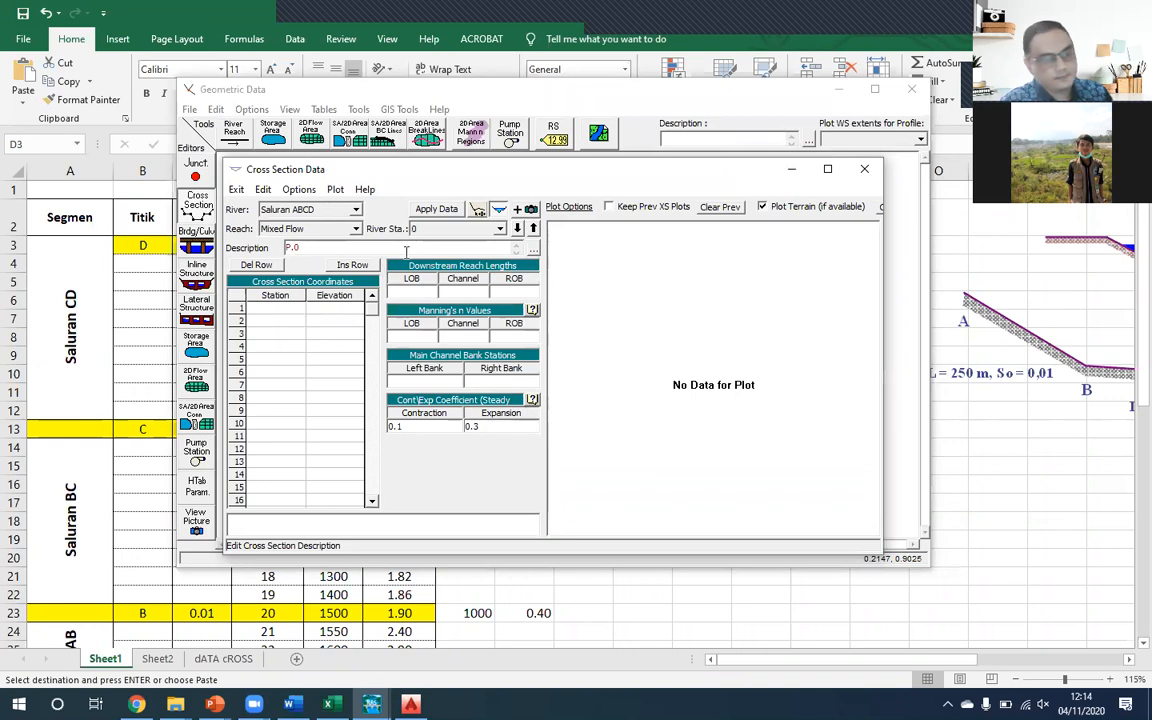
- Fill P.0's coordinates from Excel's dATA cROSS sheet with stations 0, 5, 8, 13, 16, 21 and elevations 3, 3, 0, 0, 3, 3, and apply them
left_click(300, 310)
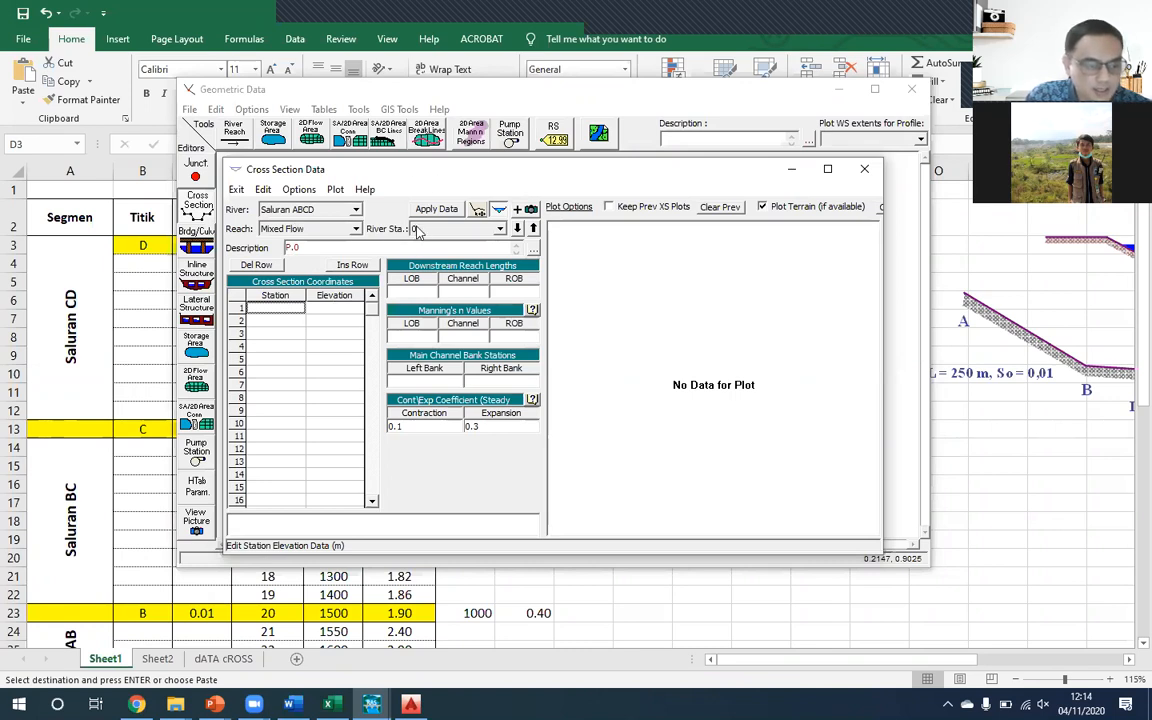
left_click(323, 697)
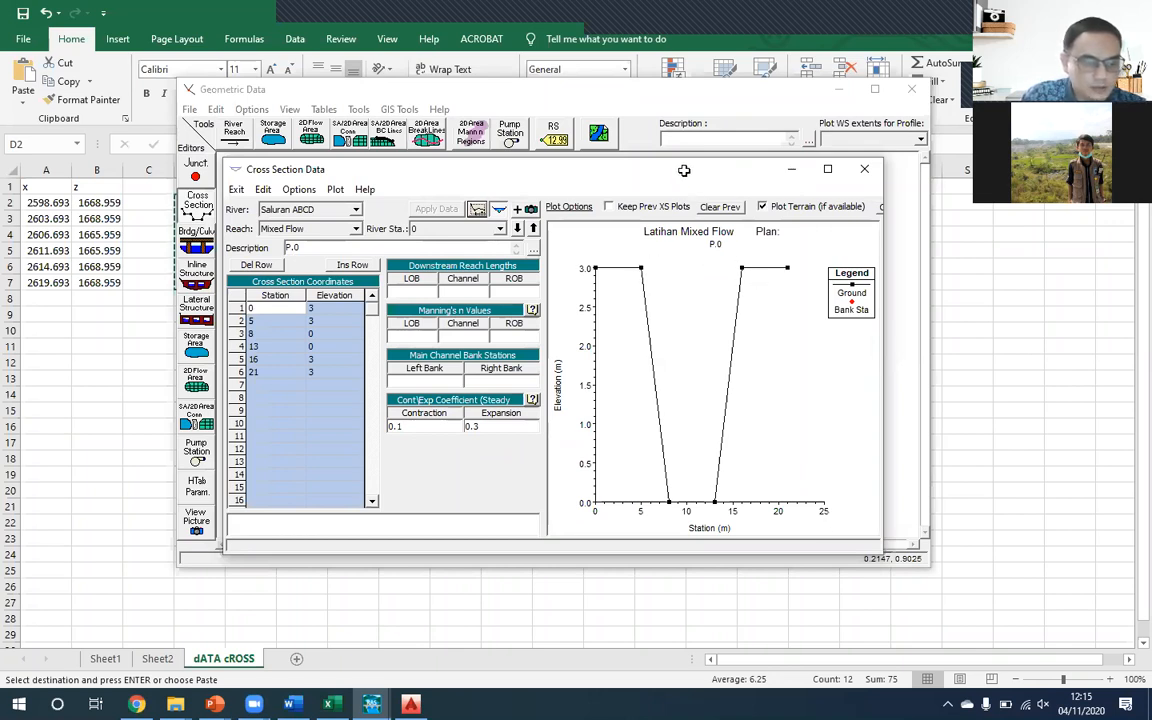
left_click_drag(706, 168, 730, 165)
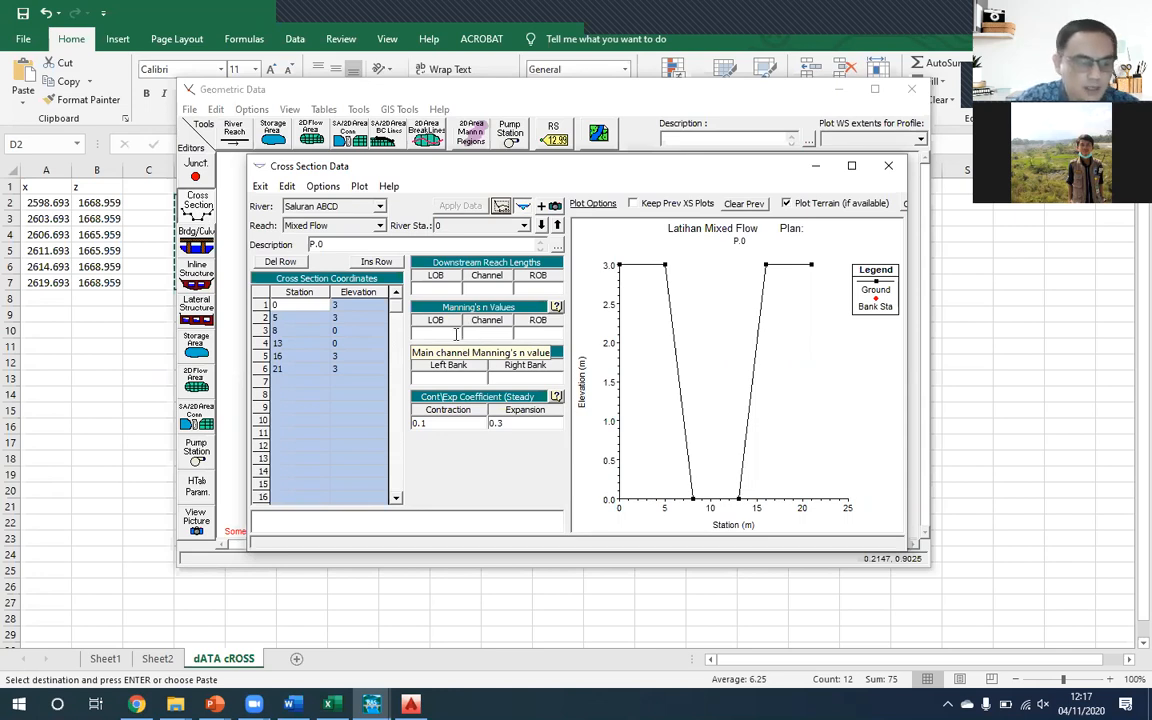
- Set Manning's n to 0.02 for the left overbank, channel and right overbank of P.0 and apply the data
left_click(433, 333)
type("0.02")
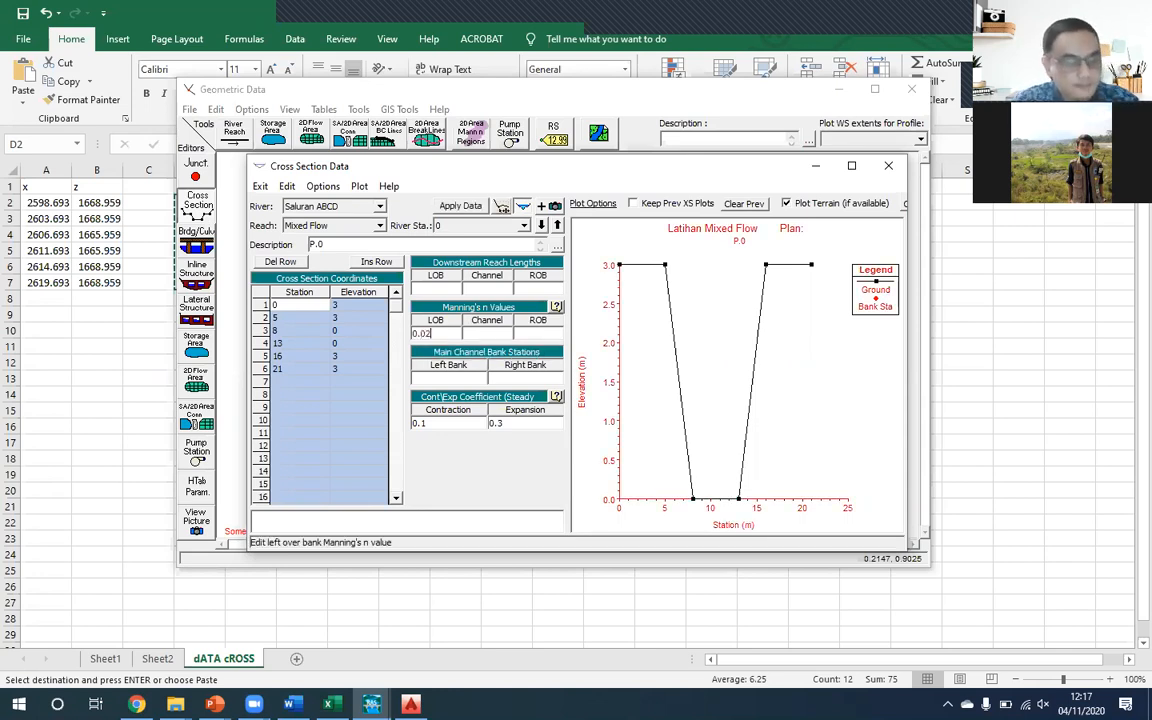
left_click_drag(447, 337, 393, 336)
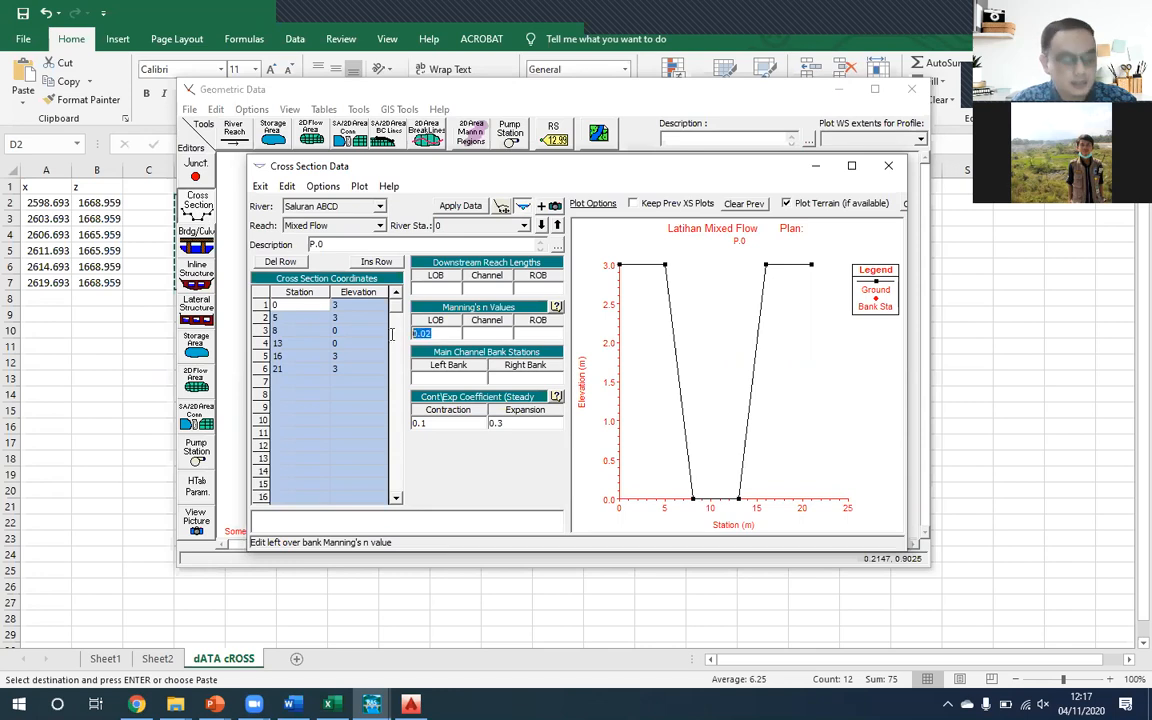
key("ctrl+c")
left_click(494, 336)
key("ctrl+v")
left_click(542, 334)
key("ctrl+v")
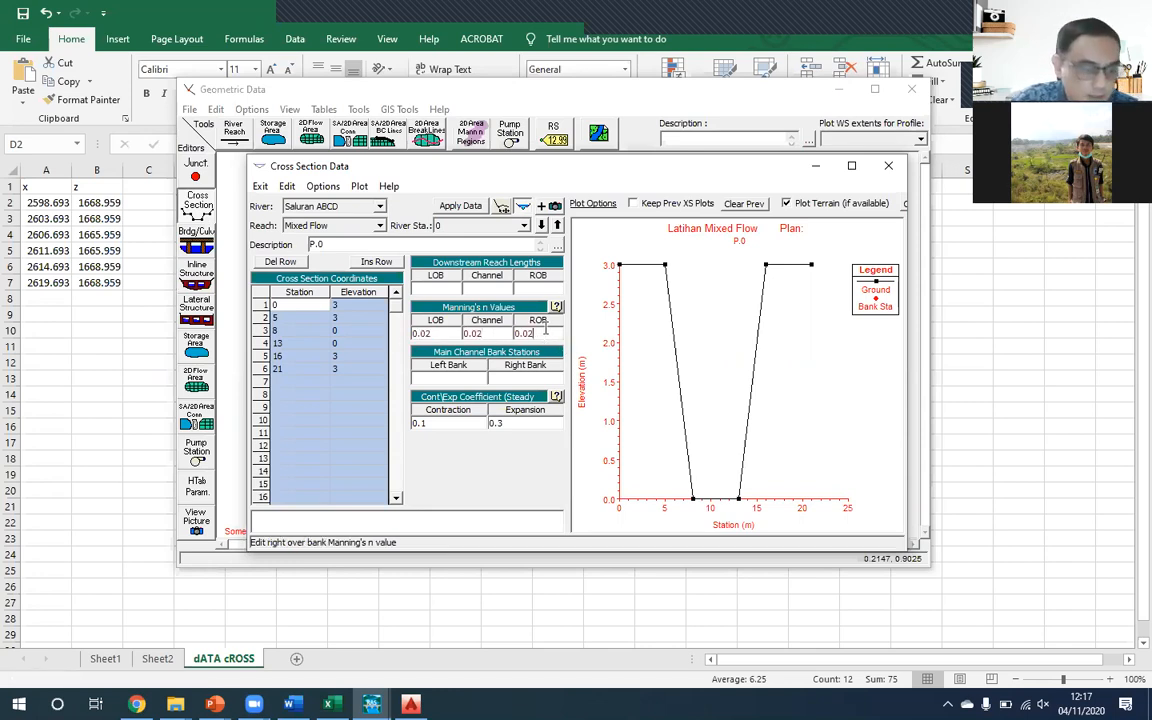
left_click(462, 206)
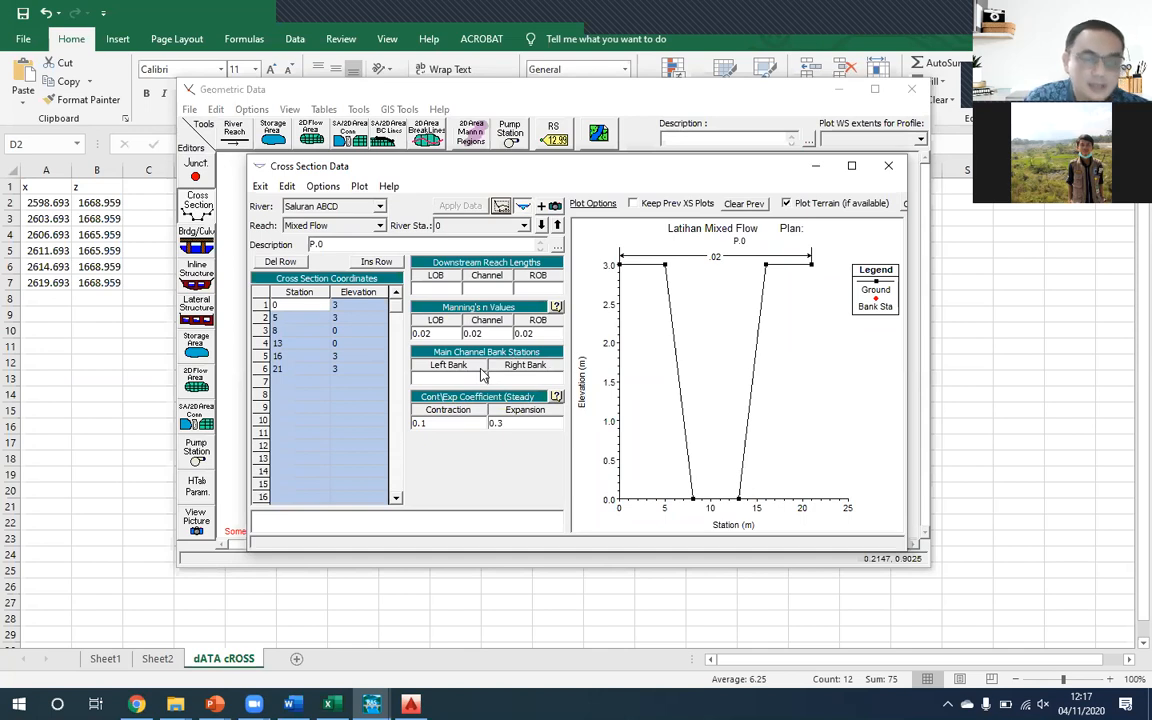
- Set P.0's main channel bank stations to 5 for the left bank and 16 for the right bank, and apply the data
left_click(665, 269)
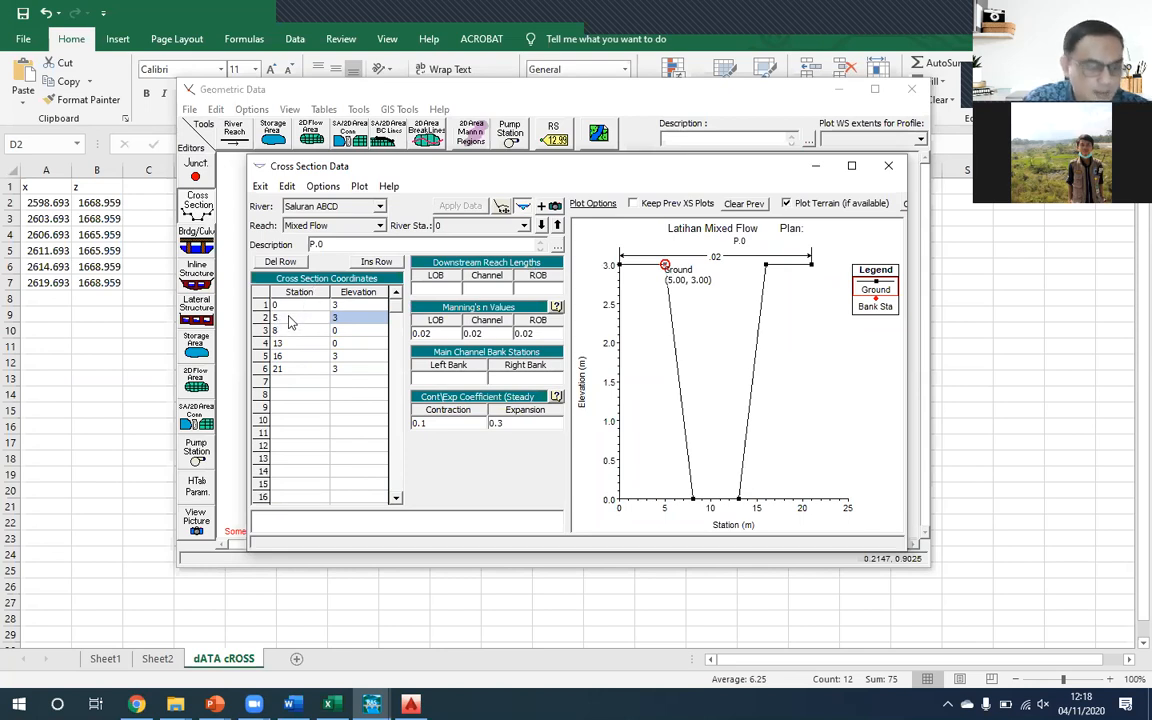
left_click(448, 379)
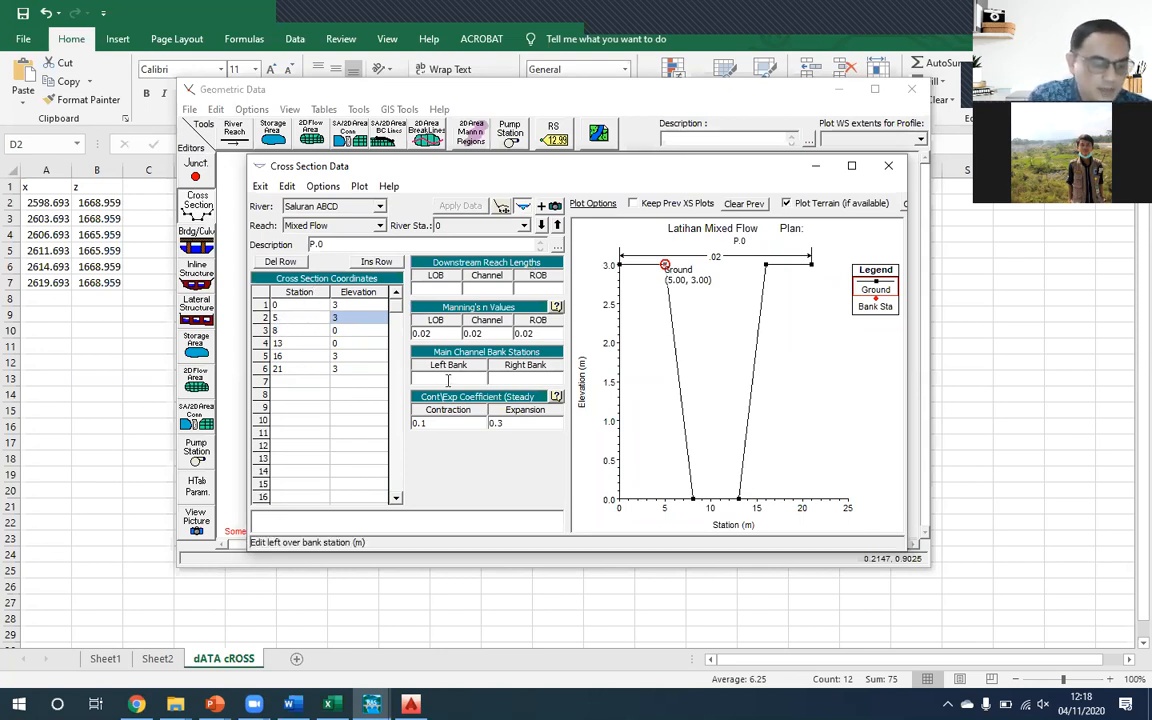
type("5")
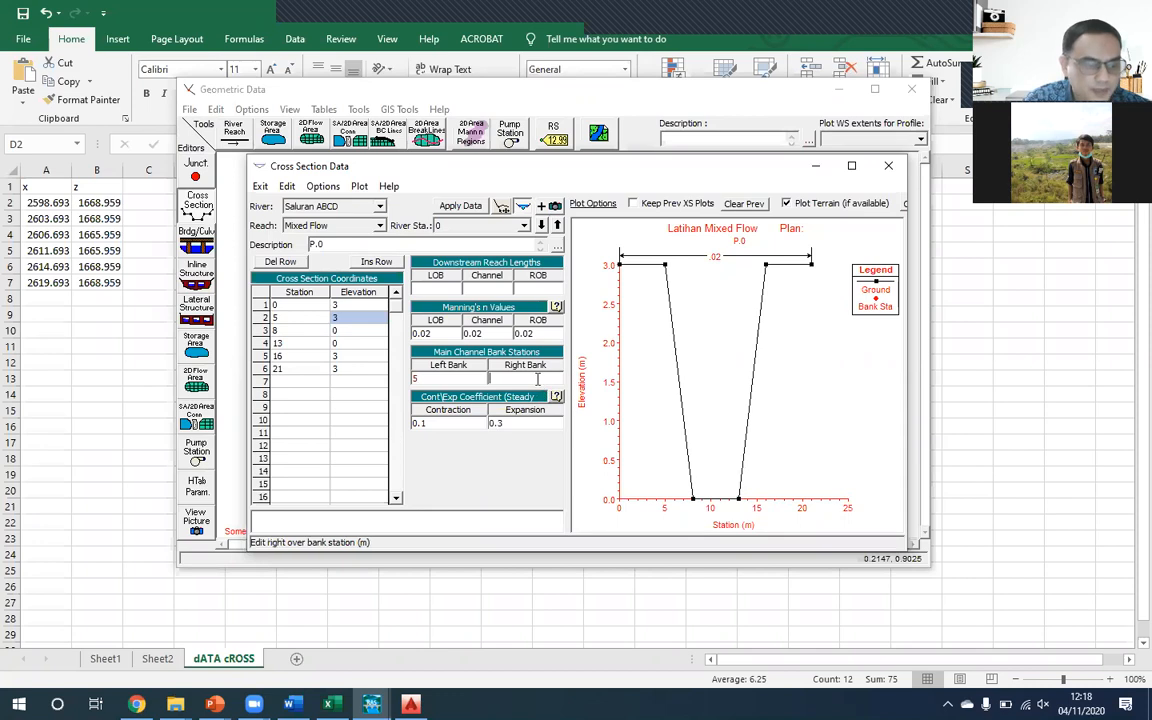
left_click(307, 360)
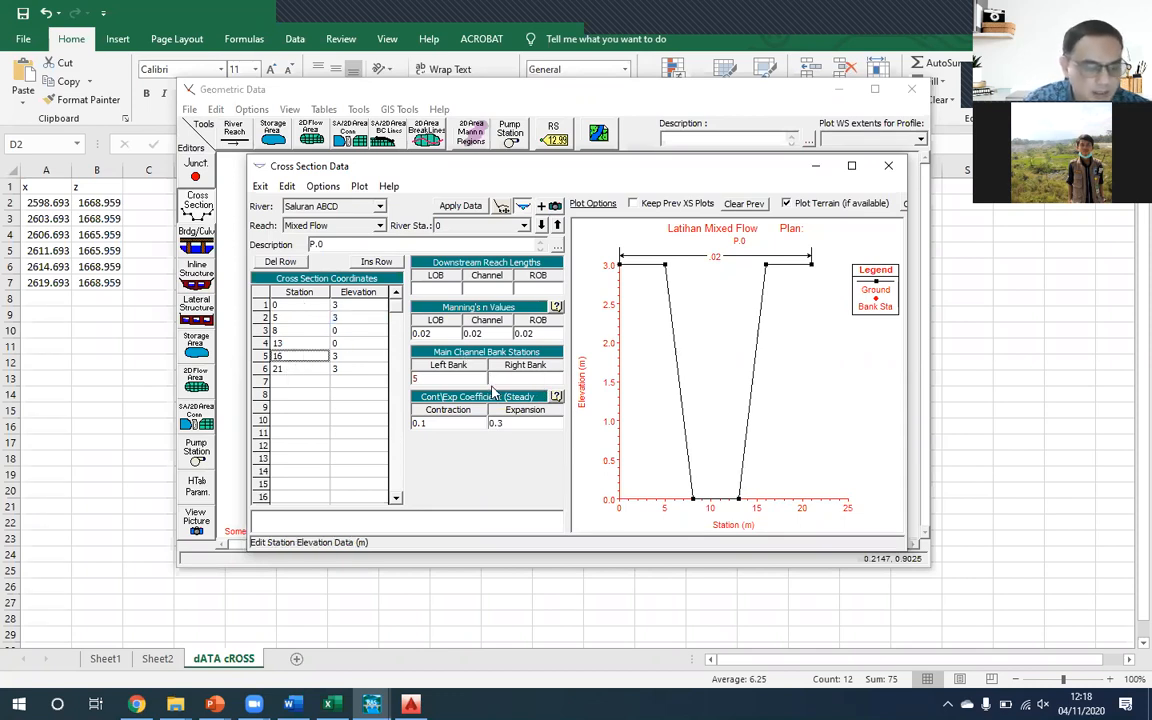
left_click(513, 380)
type("16")
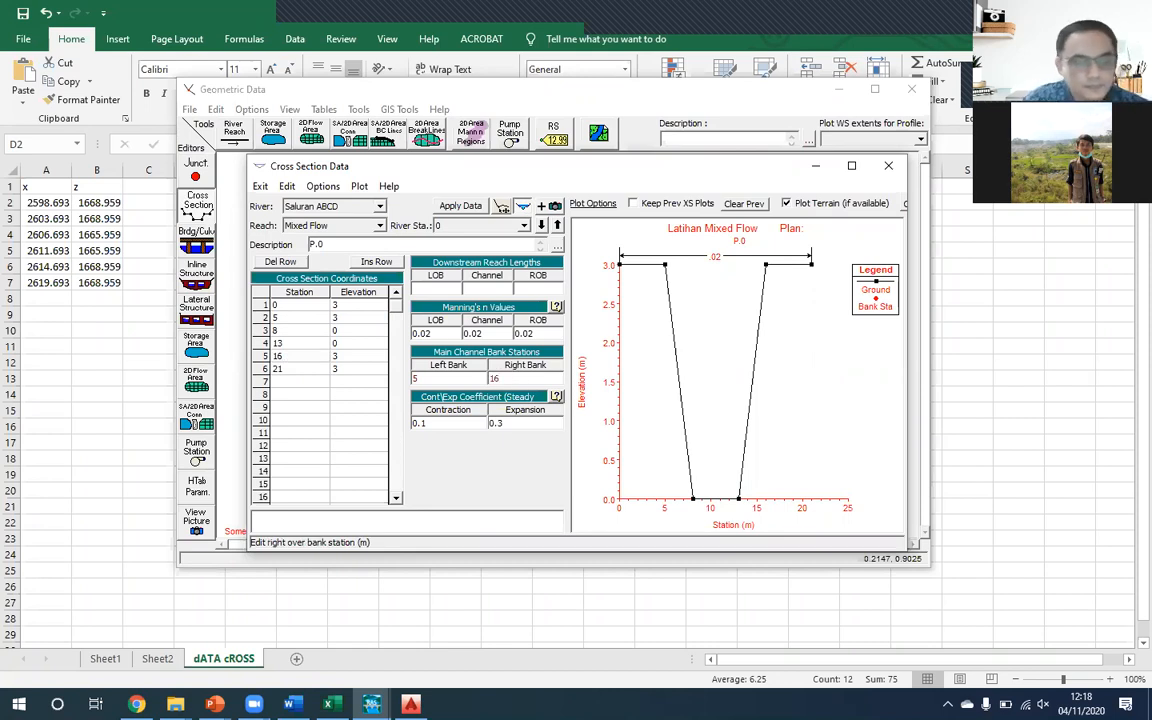
left_click(460, 205)
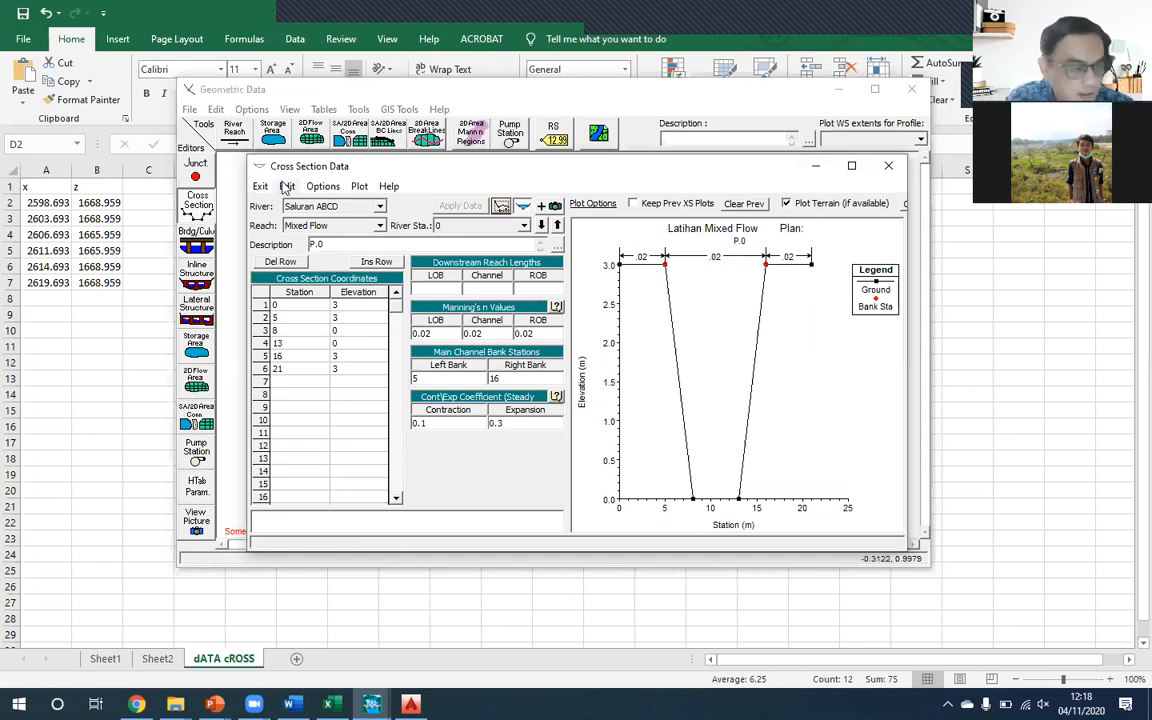
- Save the geometry data under the title "Geometri Mixed Flow" in the Minggu Ke-5 folder
left_click(187, 108)
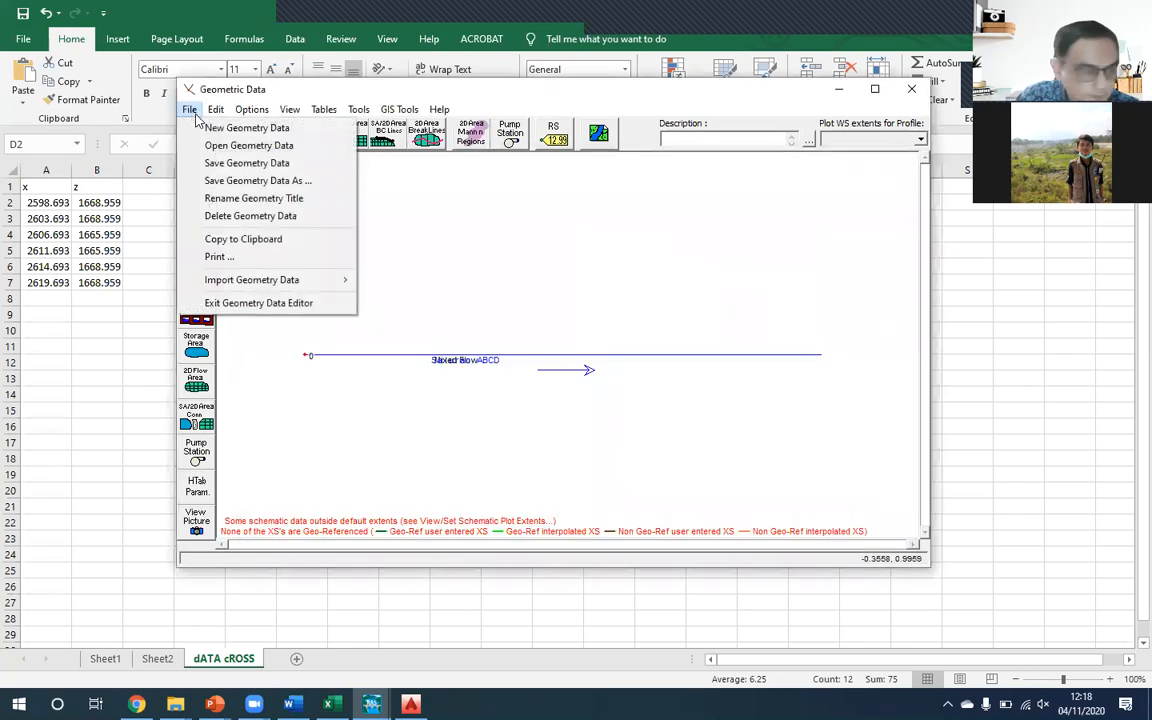
mouse_move(289, 109)
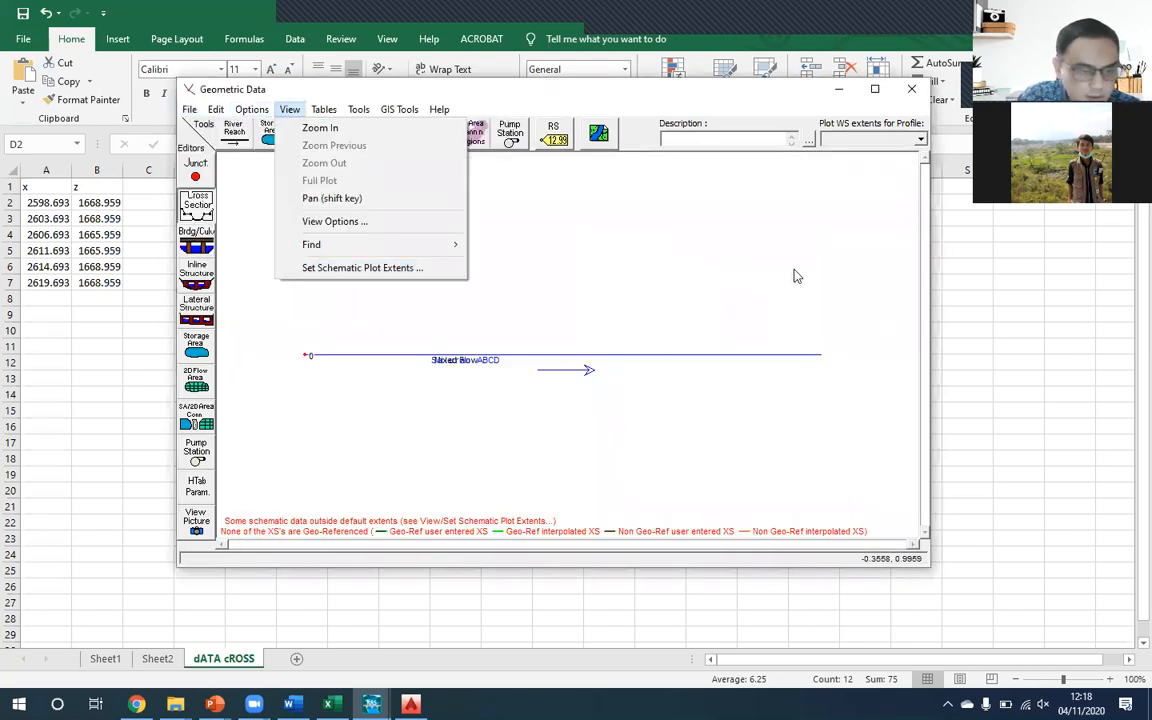
left_click_drag(549, 90, 547, 287)
left_click(521, 175)
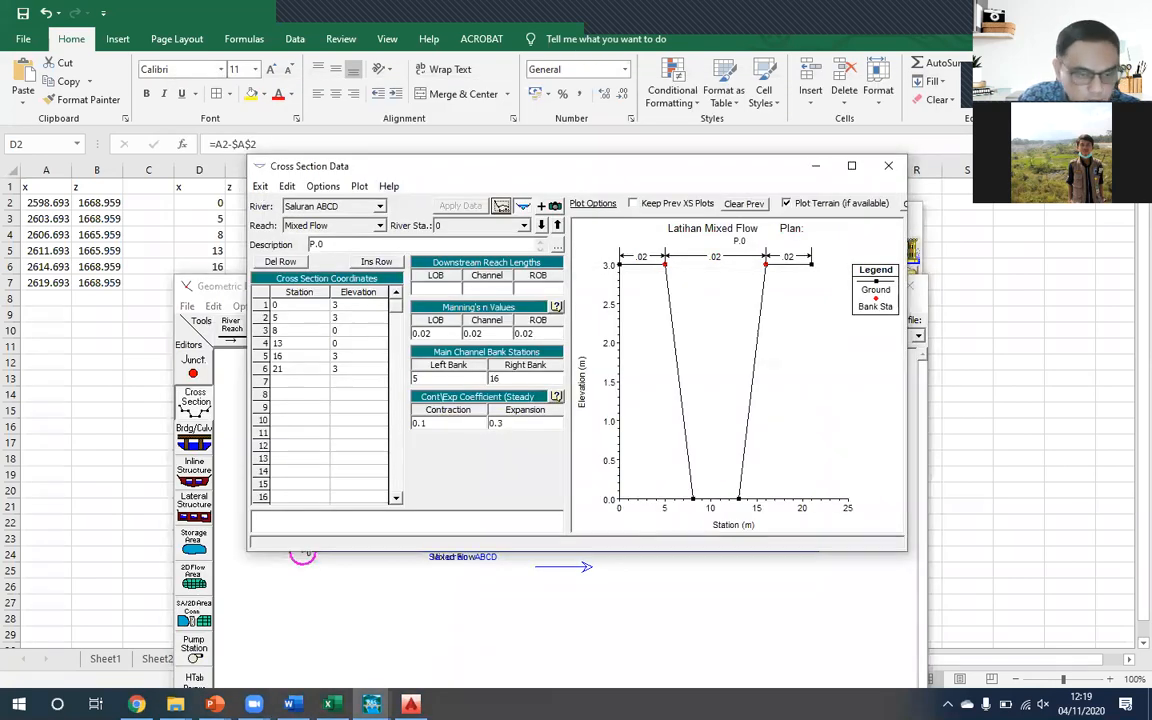
left_click(187, 306)
left_click(240, 377)
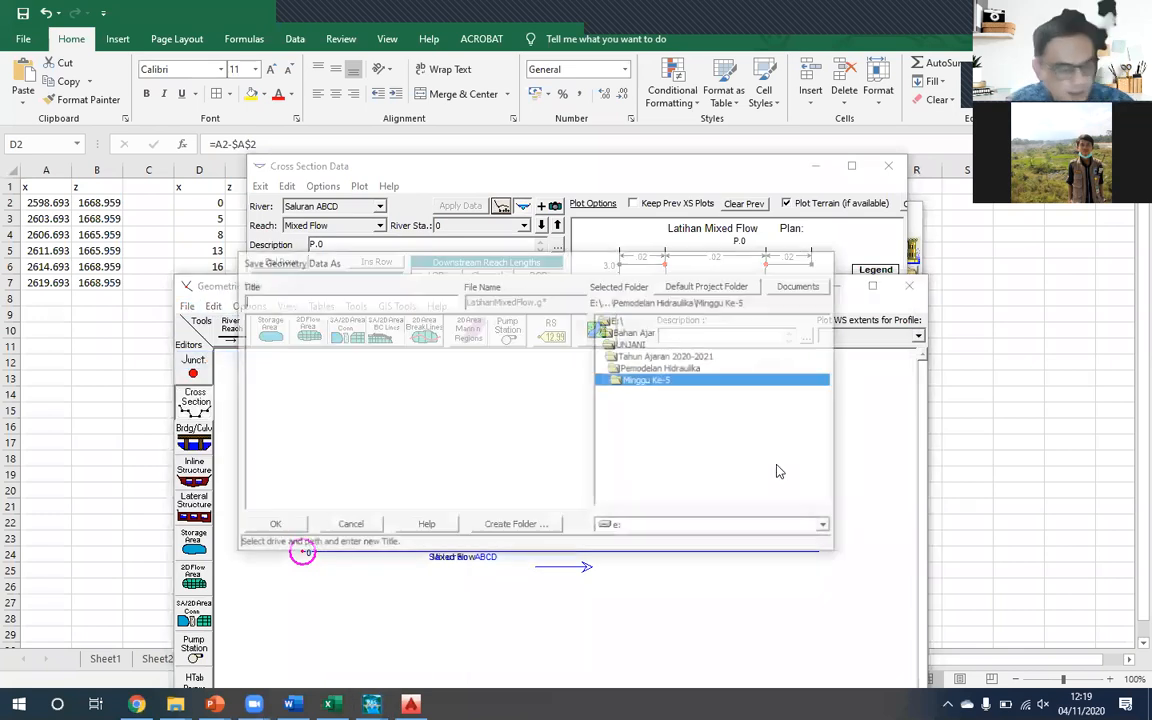
type("C")
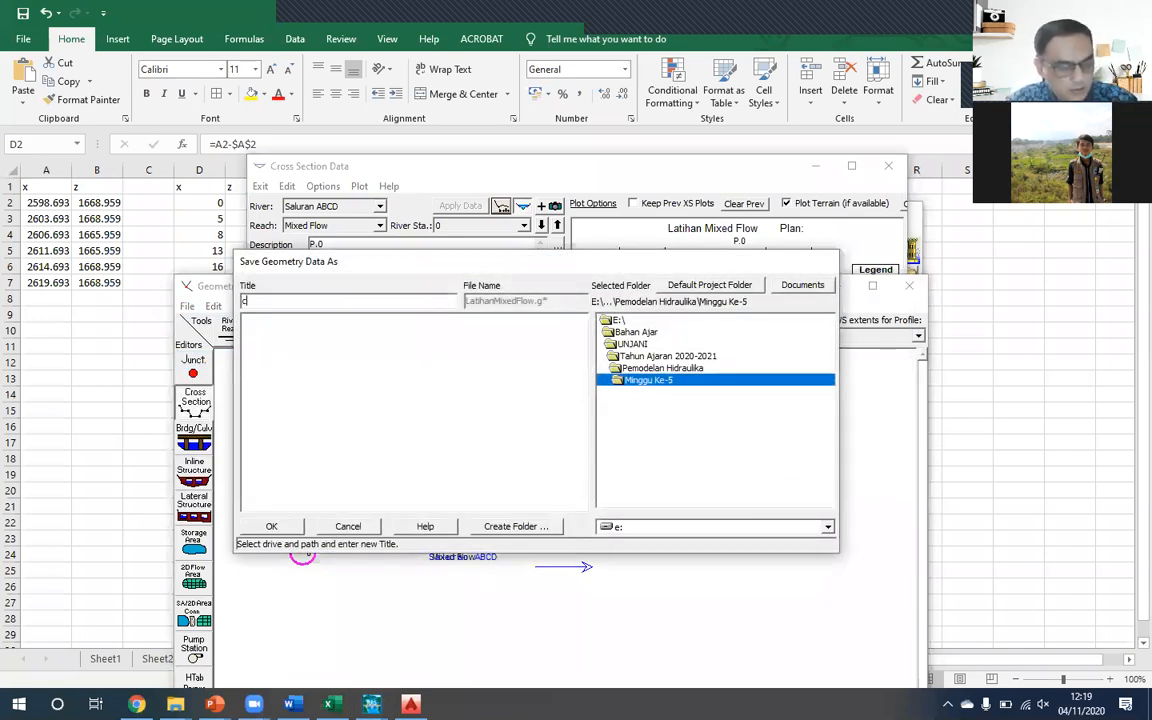
type("ROS")
key("BackSpace")
key("BackSpace")
key("BackSpace")
key("BackSpace")
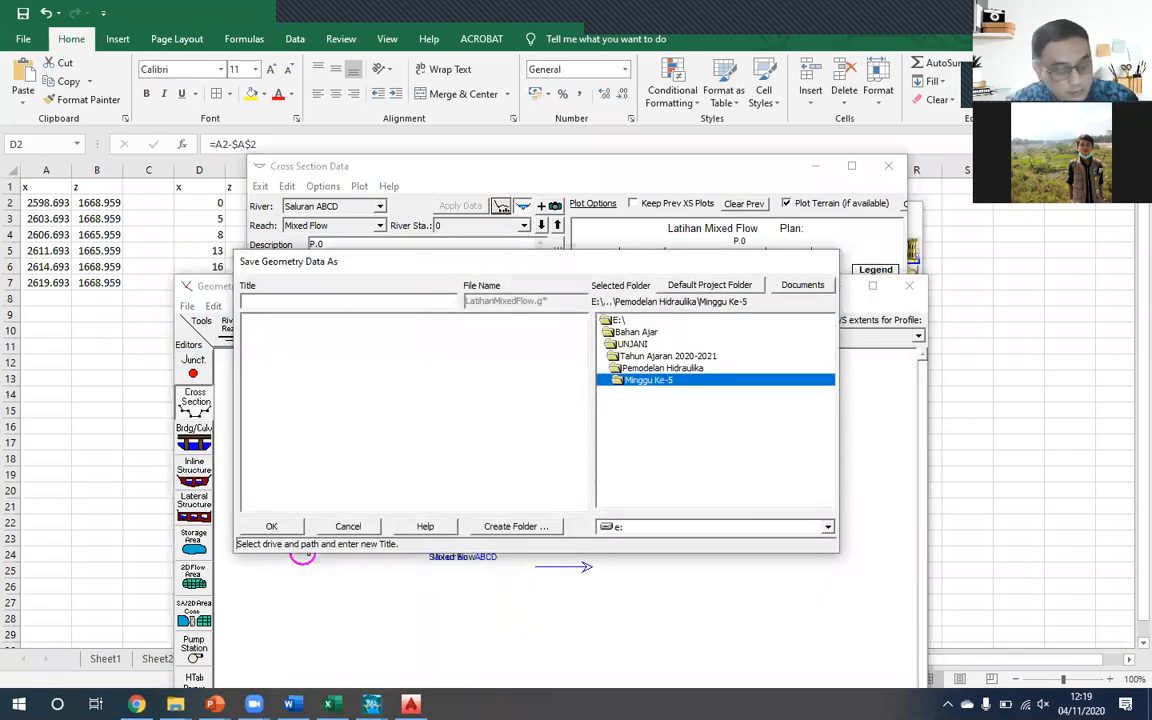
type("Geometri Mi")
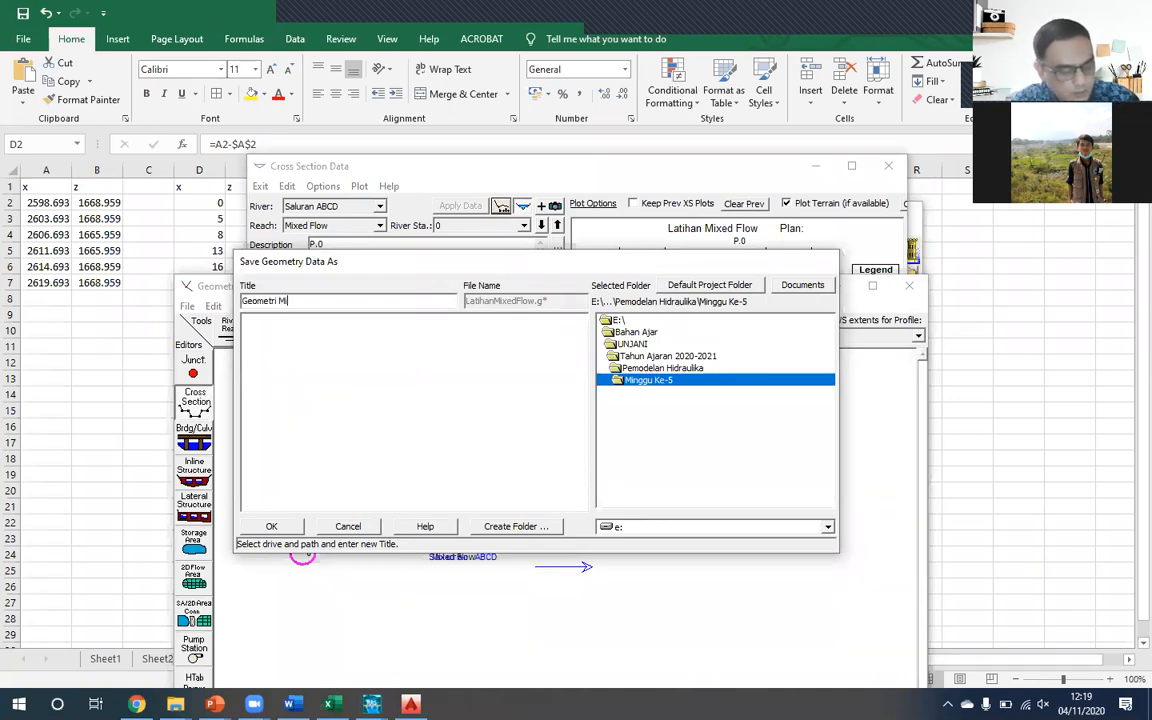
type("xed Flow")
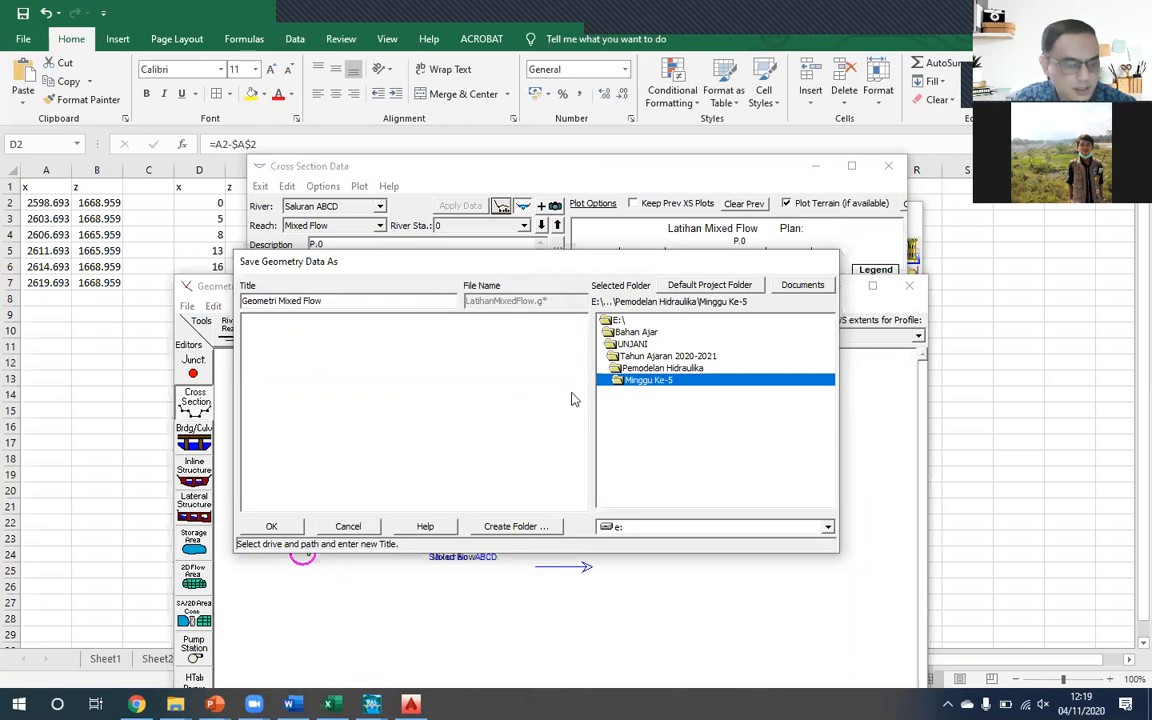
left_click(285, 527)
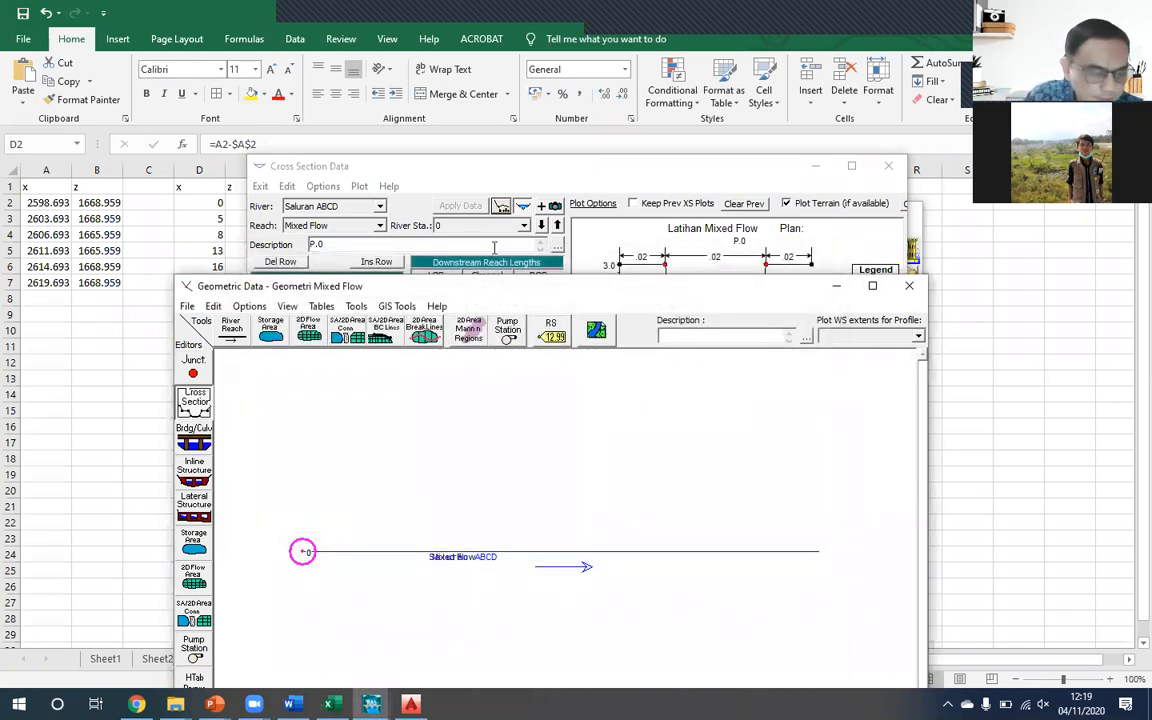
- Change the description of the cross section at river station 0 to "TITIK D" and apply the data
left_click_drag(487, 284, 456, 220)
left_click(453, 173)
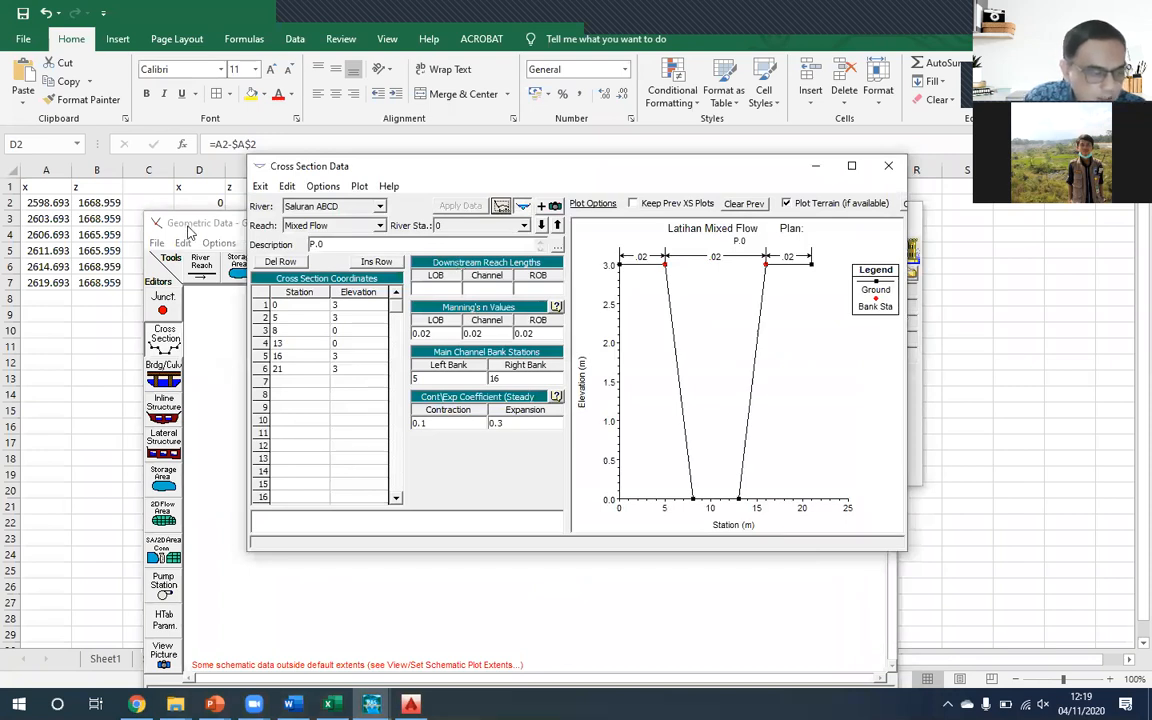
left_click_drag(170, 218, 160, 215)
left_click(448, 168)
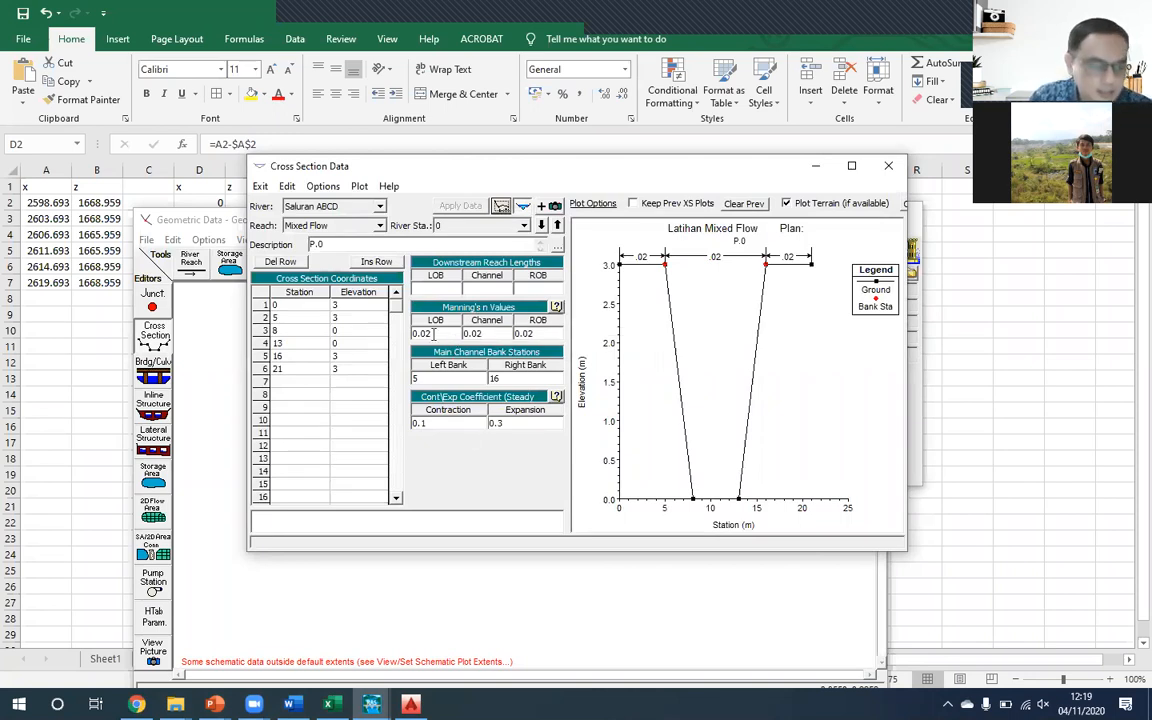
double_click(321, 244)
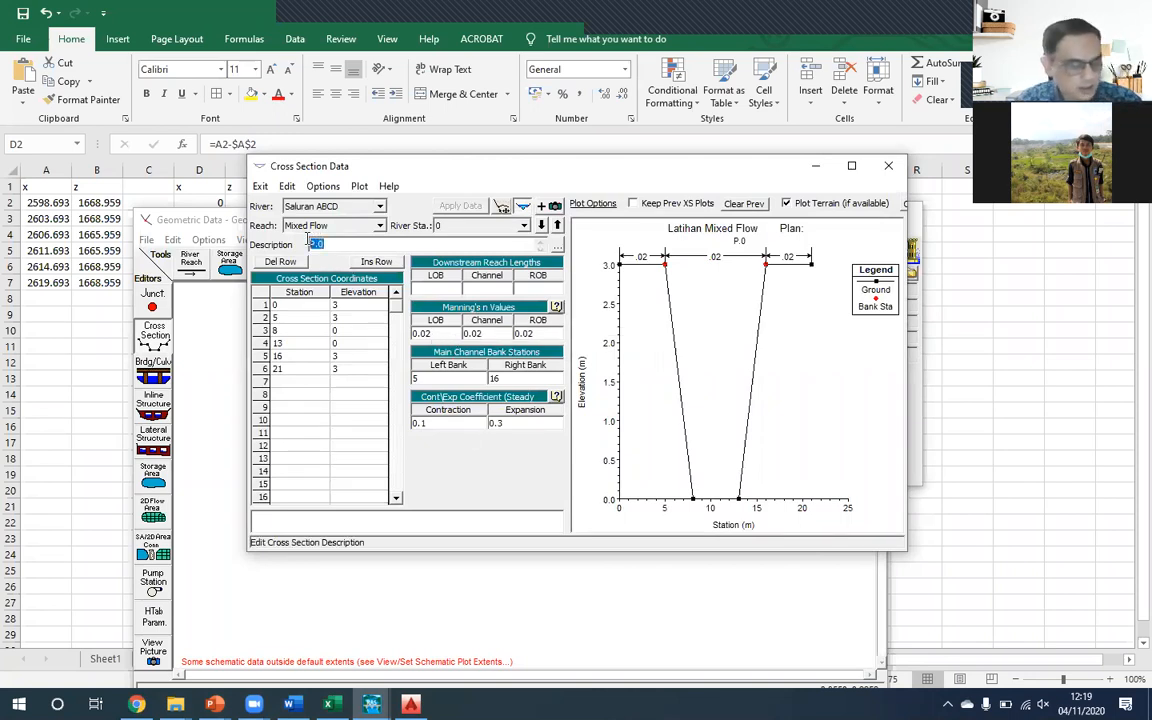
type("TITIK")
type("D")
left_click(478, 206)
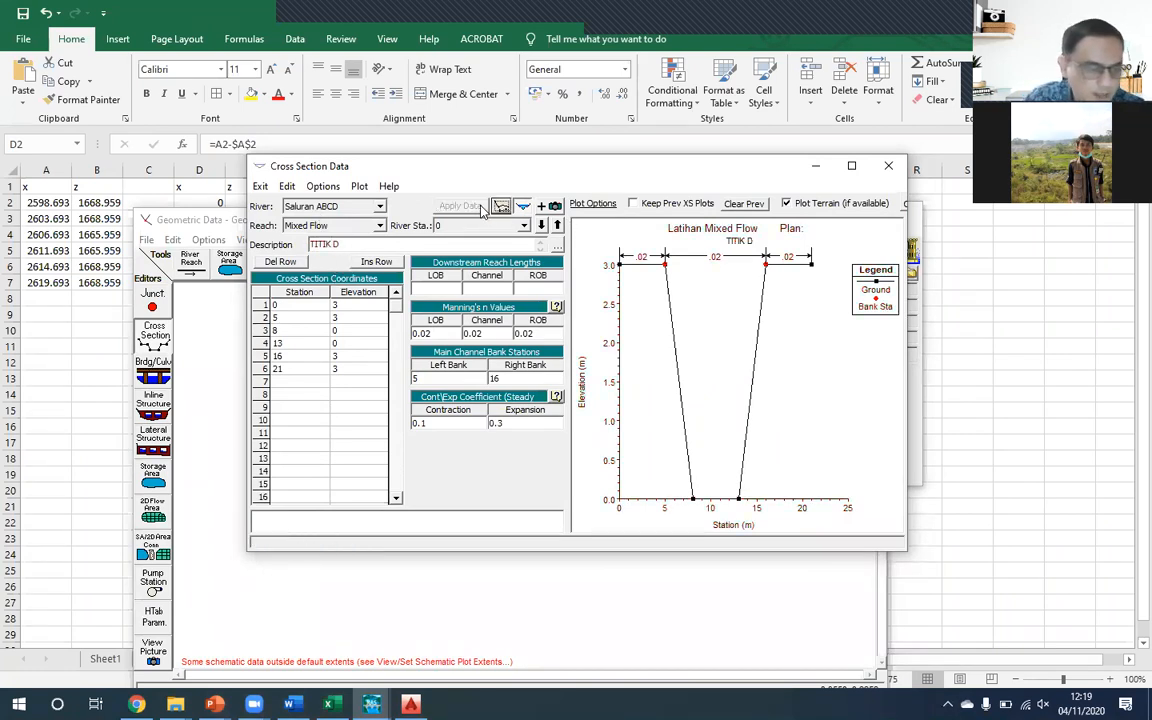
left_click(356, 406)
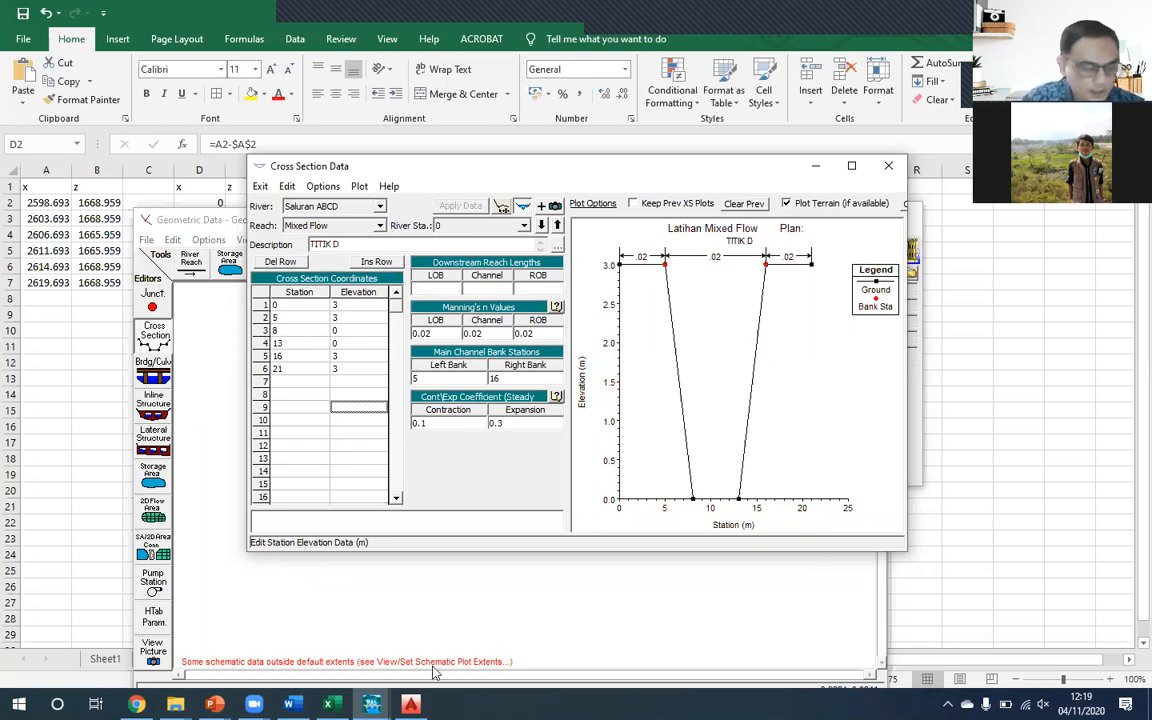
- Switch to the Excel workbook and examine Sheet1's channel profile, segment lengths and slopes, and point C's distance and bed elevation
left_click(214, 704)
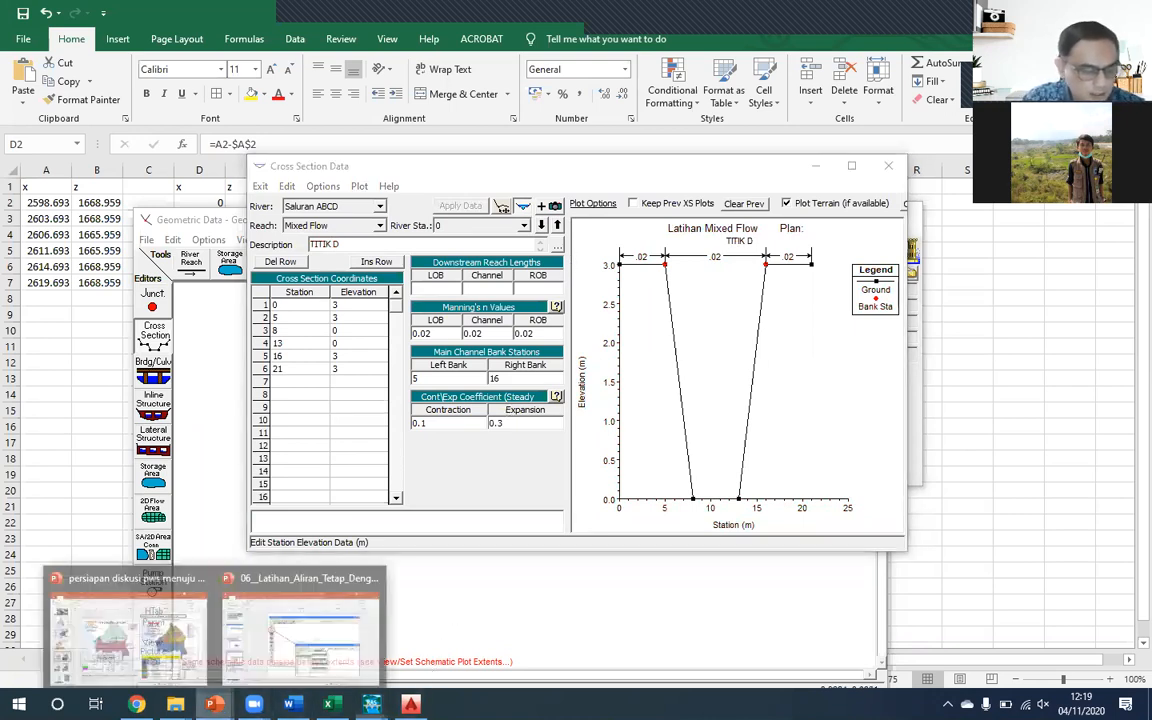
left_click(308, 643)
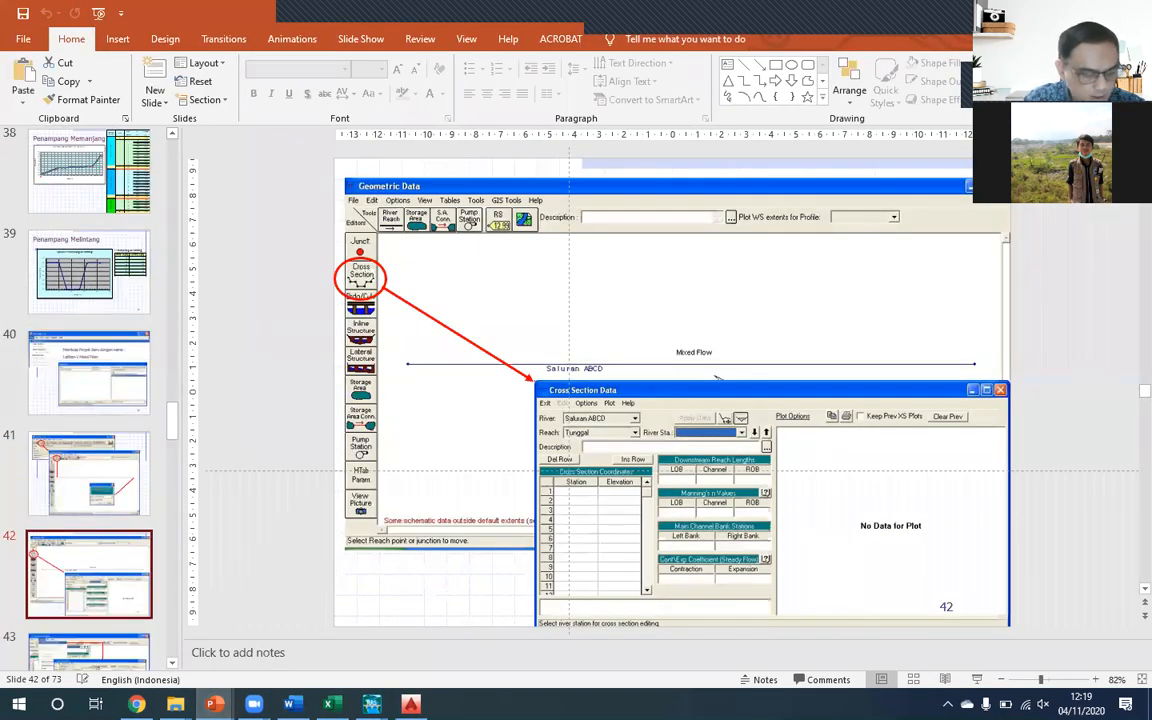
left_click(328, 704)
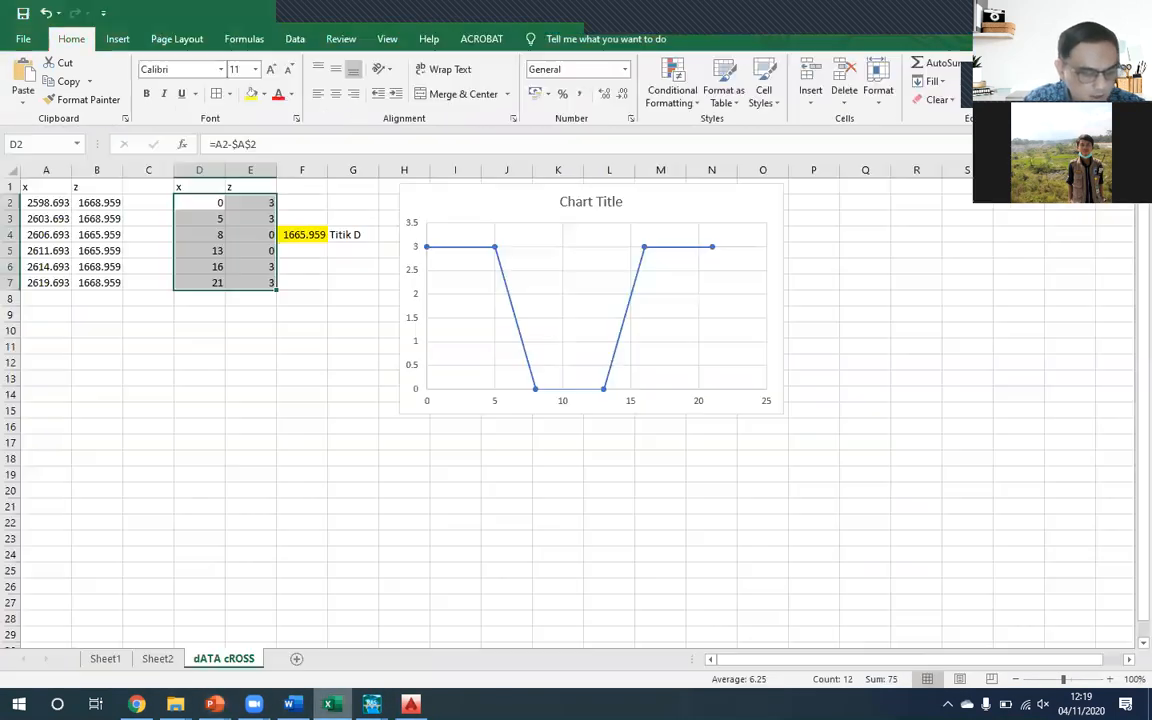
left_click(155, 658)
left_click(119, 660)
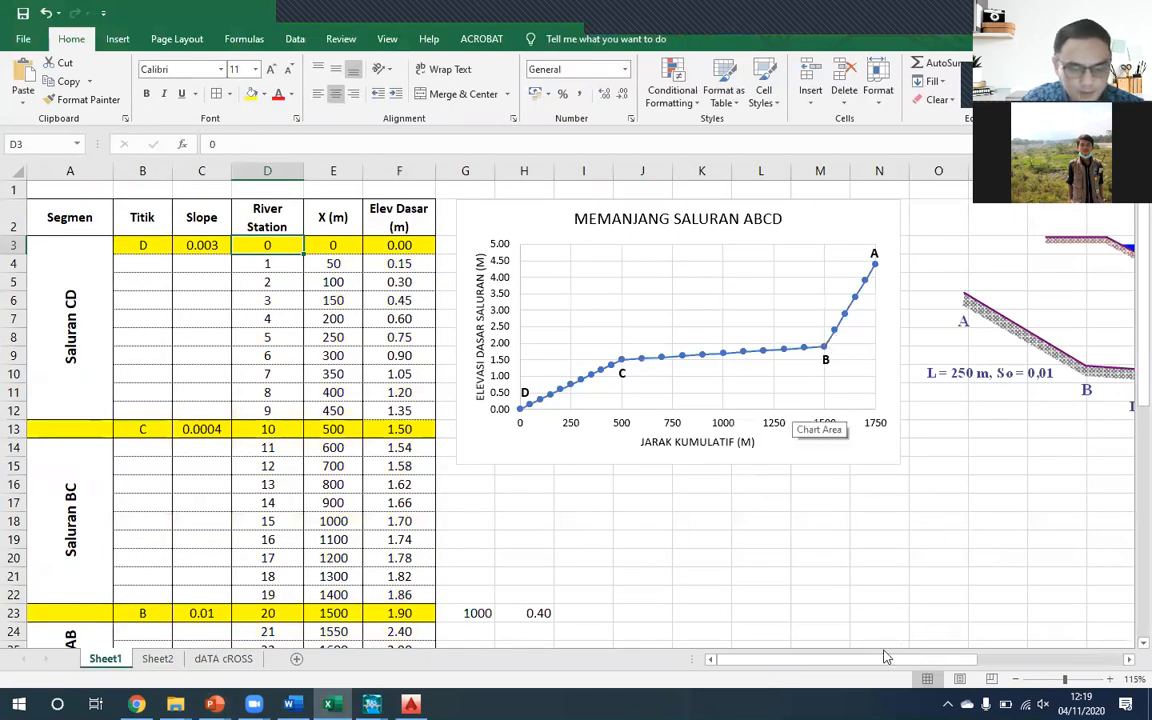
scroll(723, 387, "right", 10)
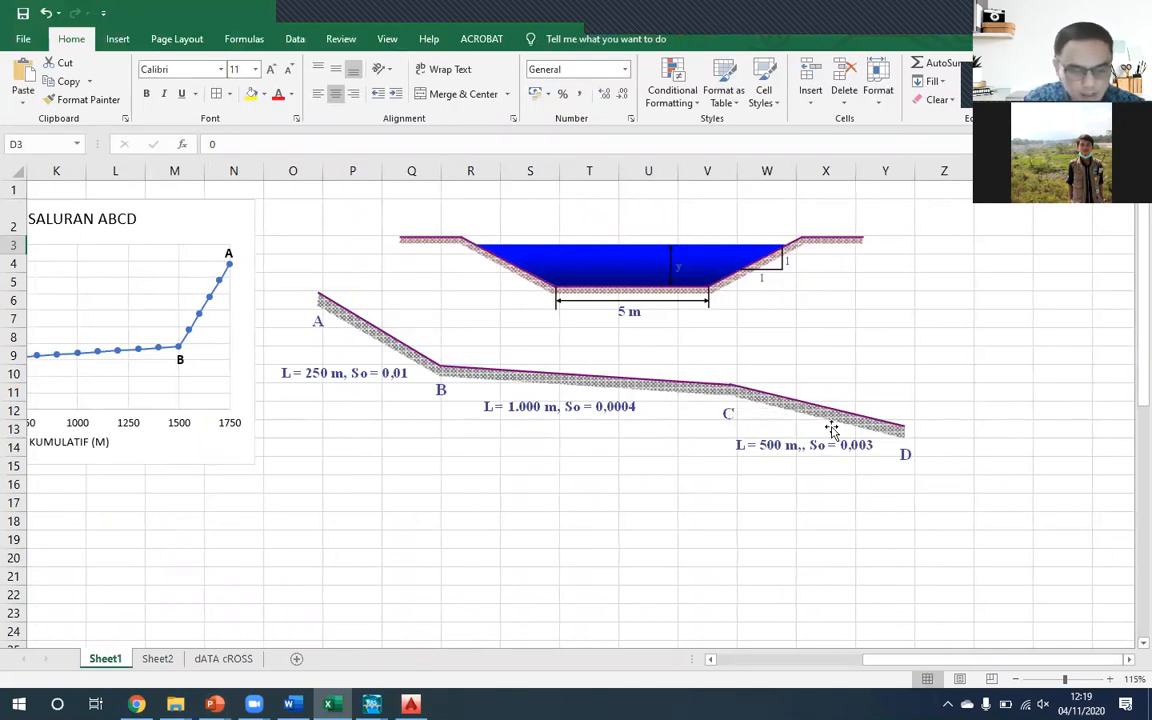
left_click_drag(868, 662, 706, 672)
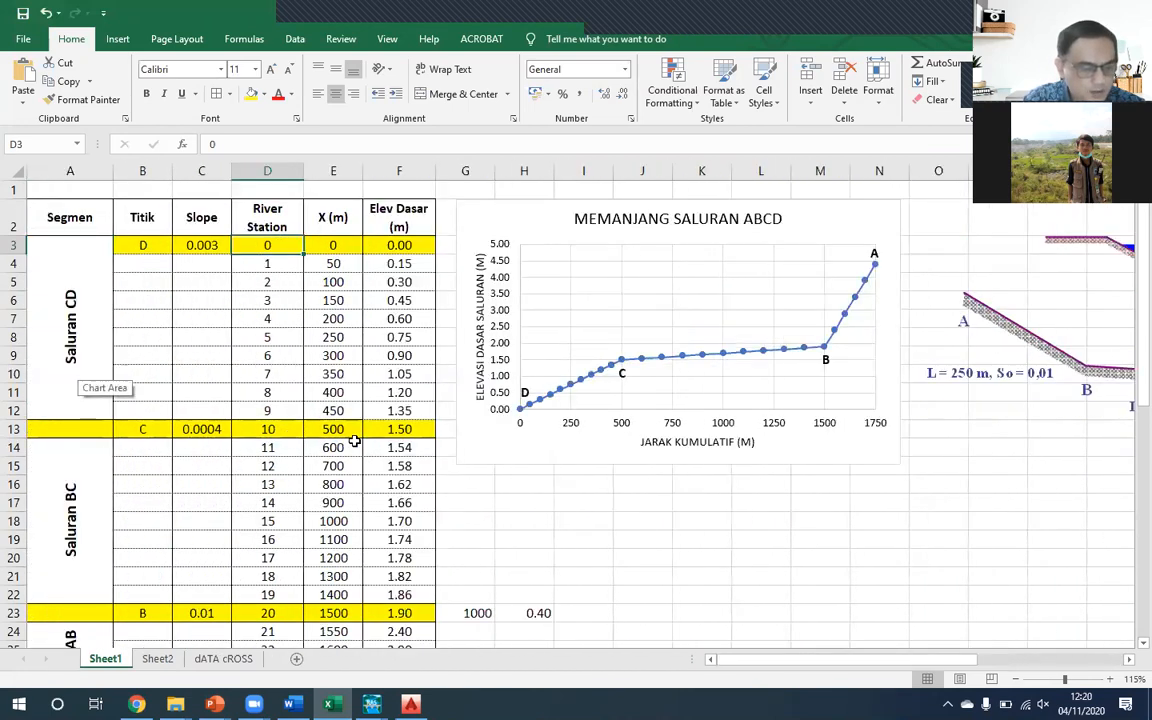
left_click(412, 427)
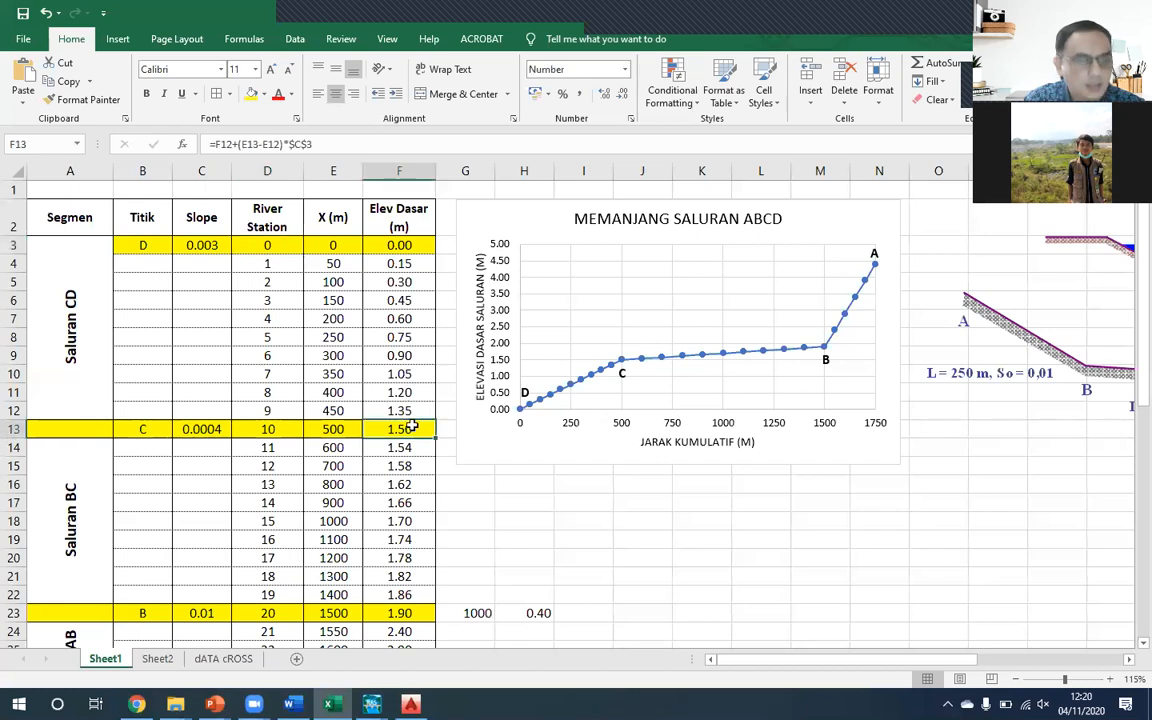
left_click(338, 428)
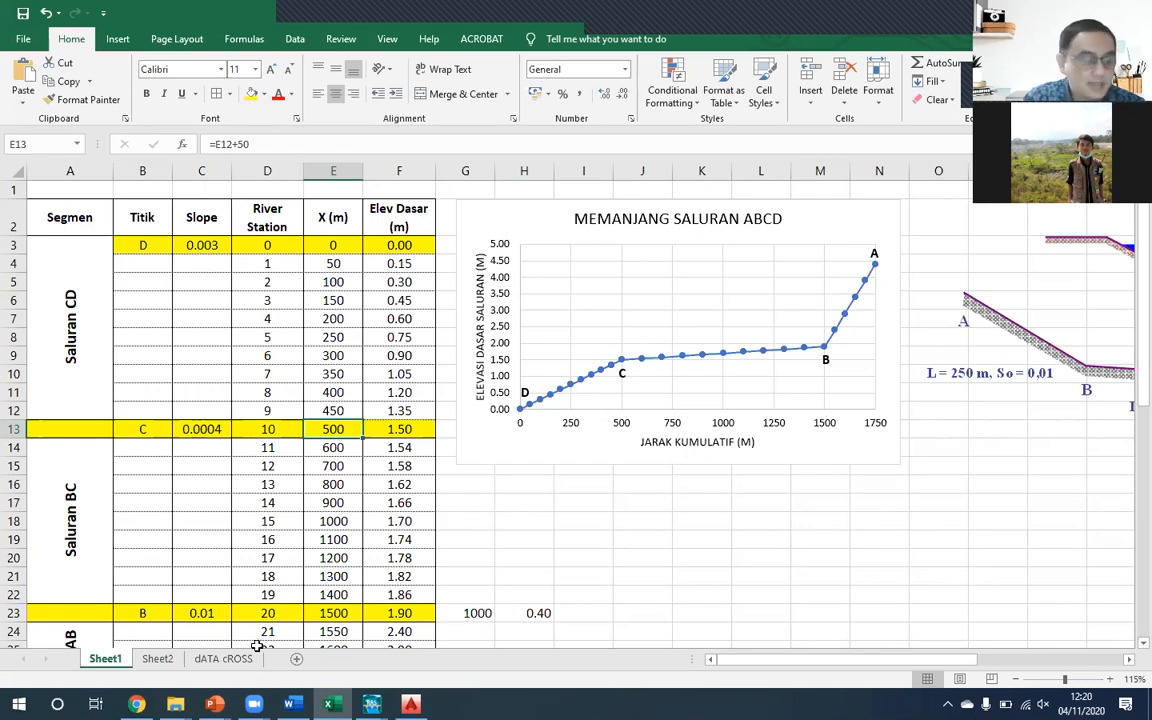
- Review the x and z values of the Titik D section on the dATA cROSS sheet, including its bed and bank elevations
left_click(223, 658)
left_click_drag(213, 201, 270, 283)
left_click_drag(268, 234, 265, 259)
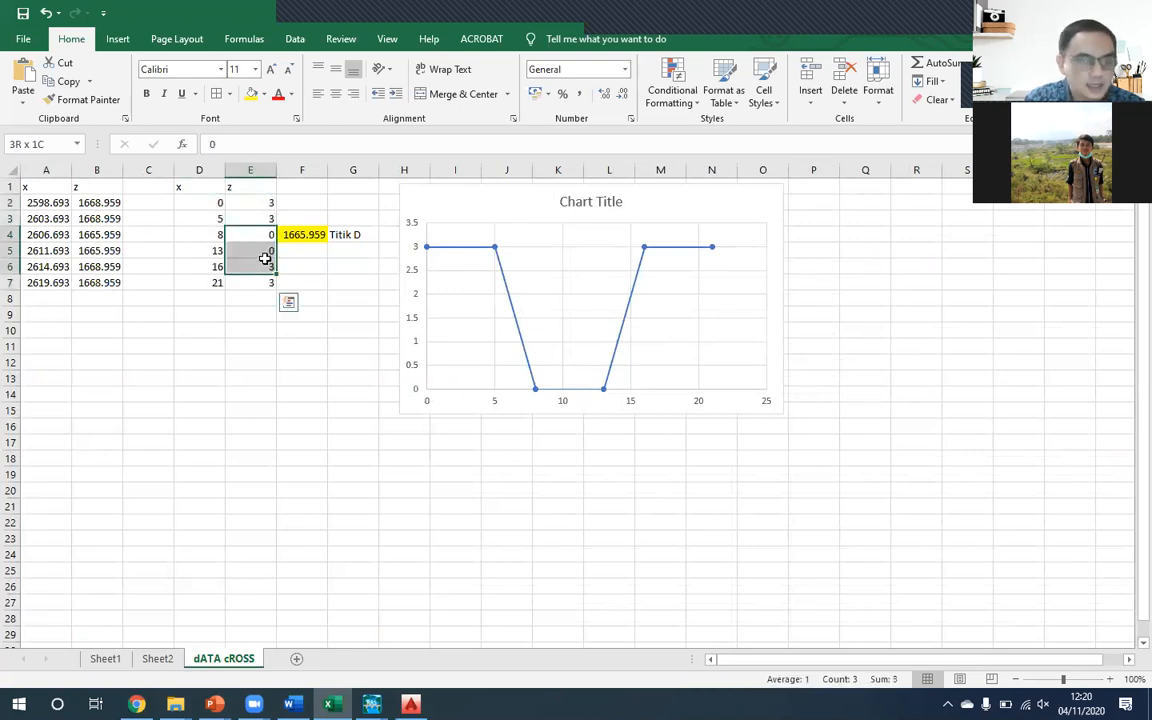
left_click_drag(268, 200, 268, 221)
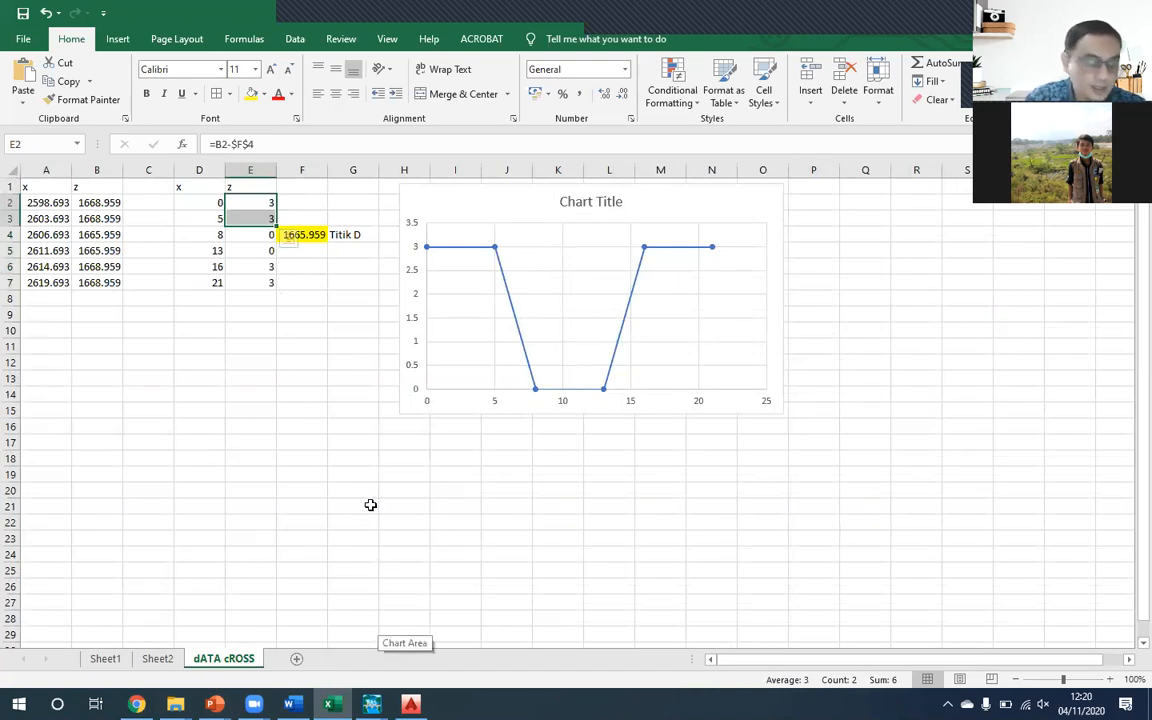
- Return to HEC-RAS's Cross Section Data editor and start copying the current TITIK D cross section within the Saluran ABCD Mixed Flow reach
mouse_move(371, 704)
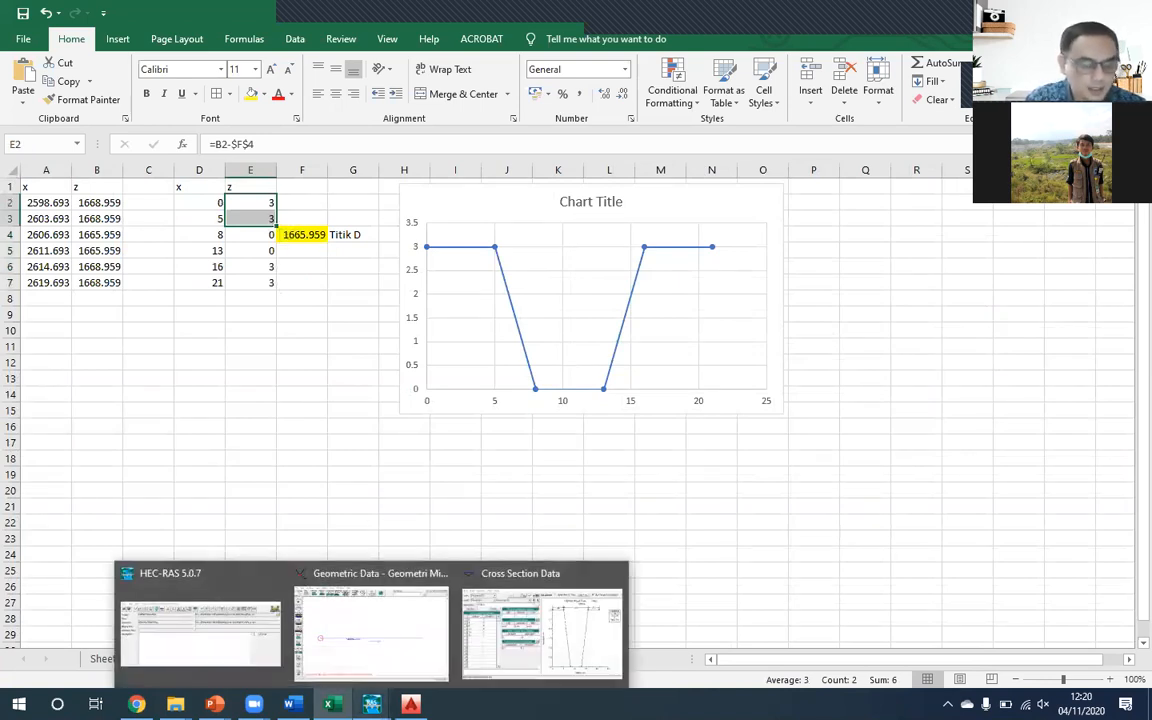
left_click(560, 645)
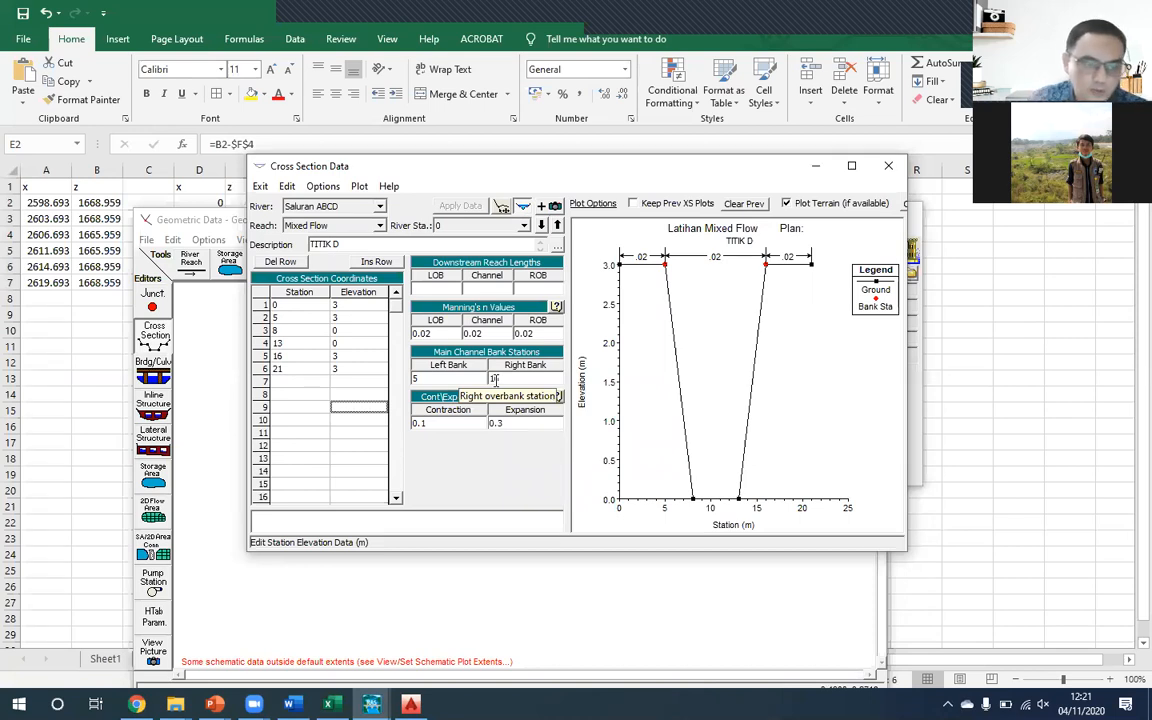
left_click(316, 189)
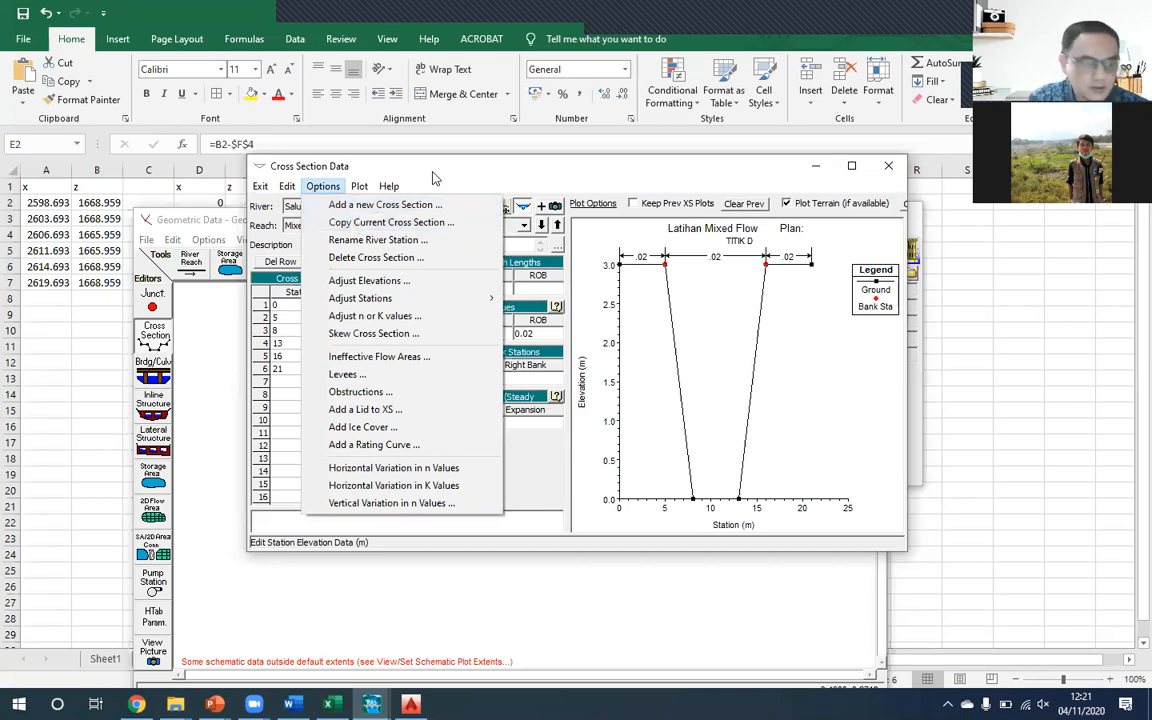
left_click(396, 162)
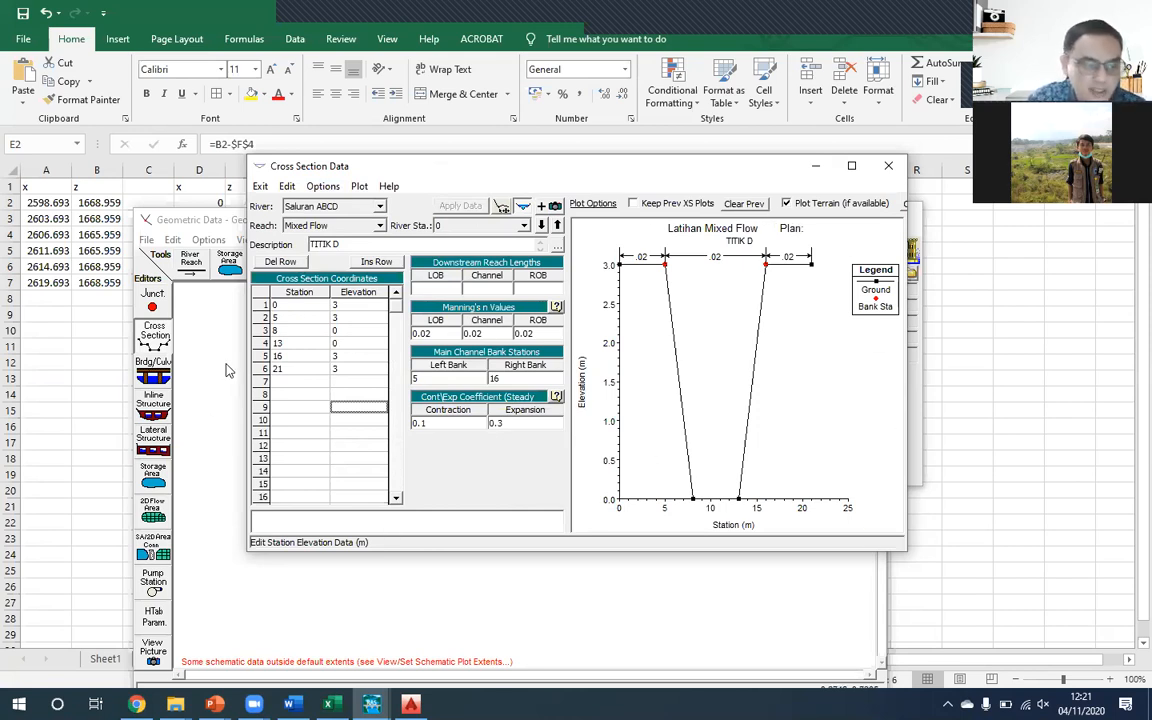
left_click(322, 186)
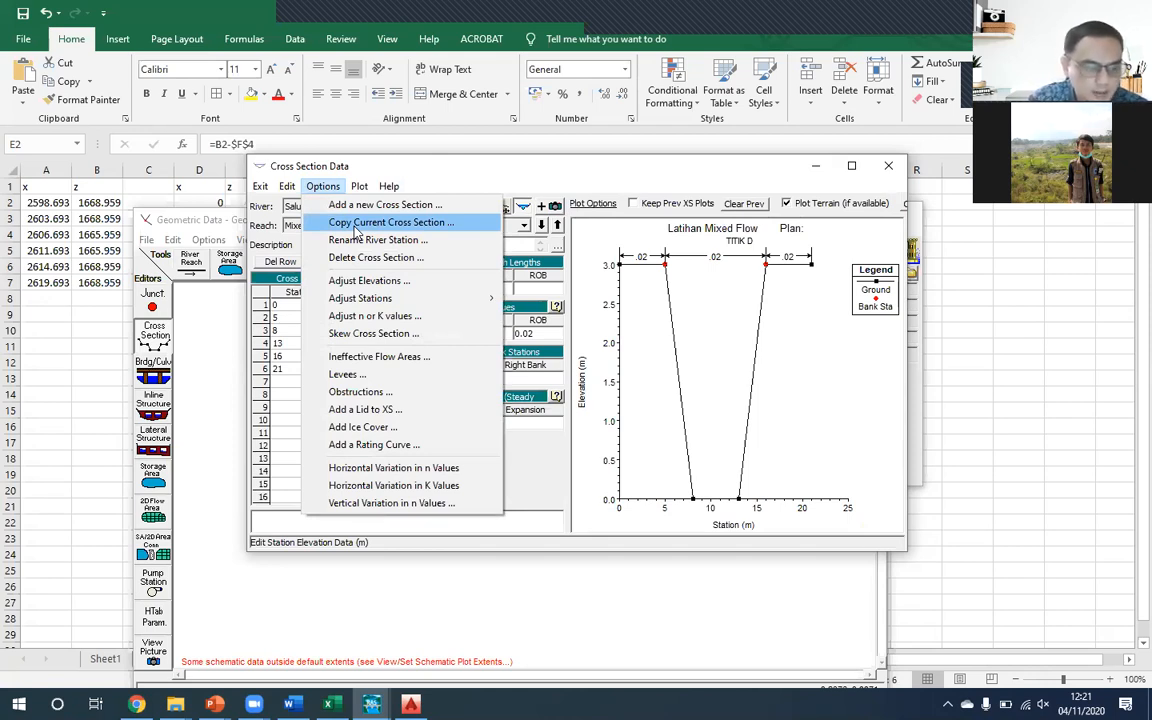
left_click(356, 223)
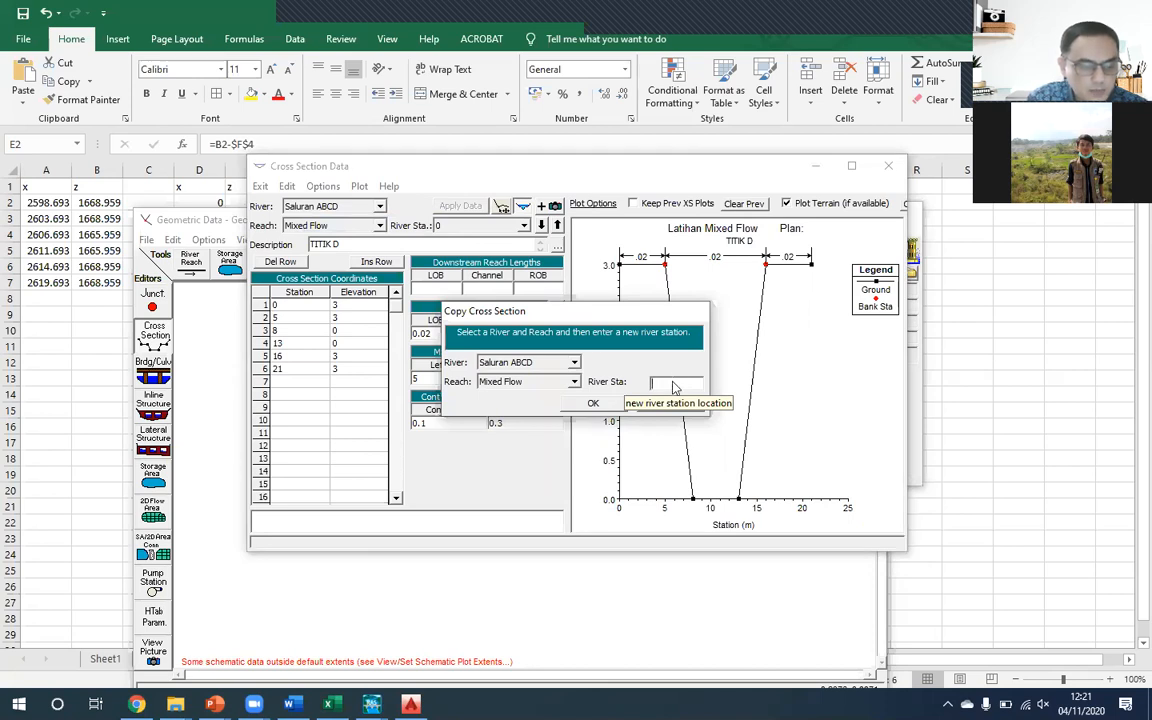
left_click_drag(619, 309, 592, 275)
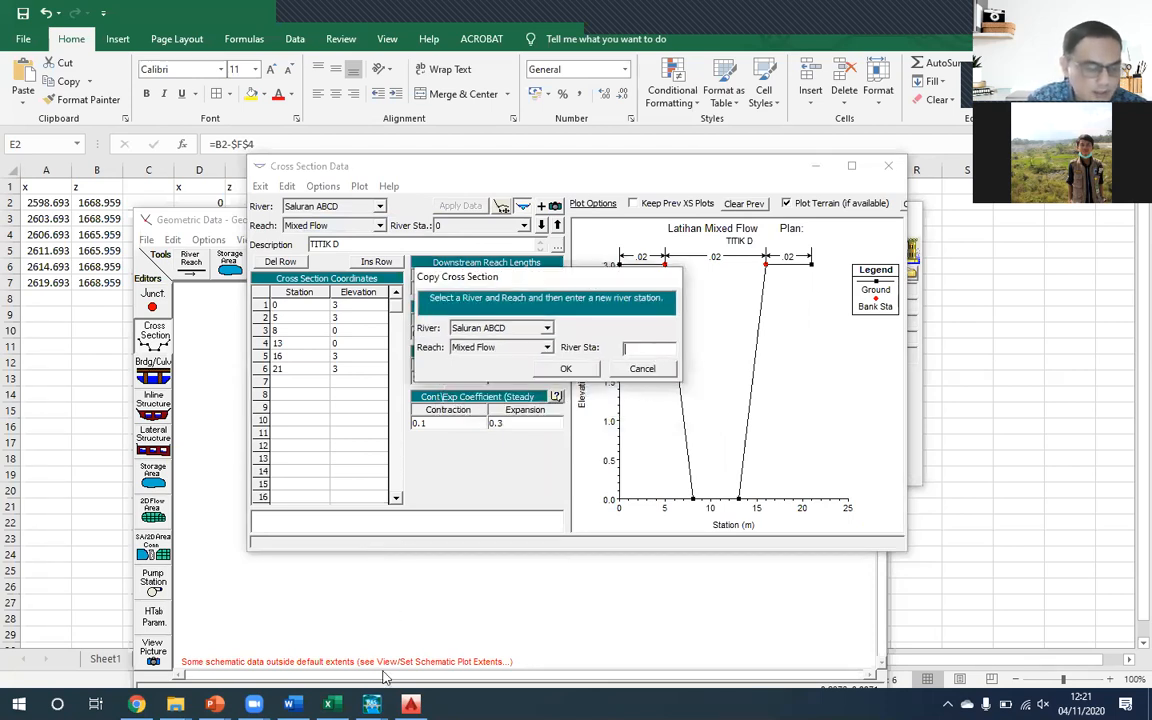
- Switch to the 06__Latihan_Aliran_Tetap PowerPoint presentation and examine slides 43 and 44 on adding and copying cross sections
left_click(214, 704)
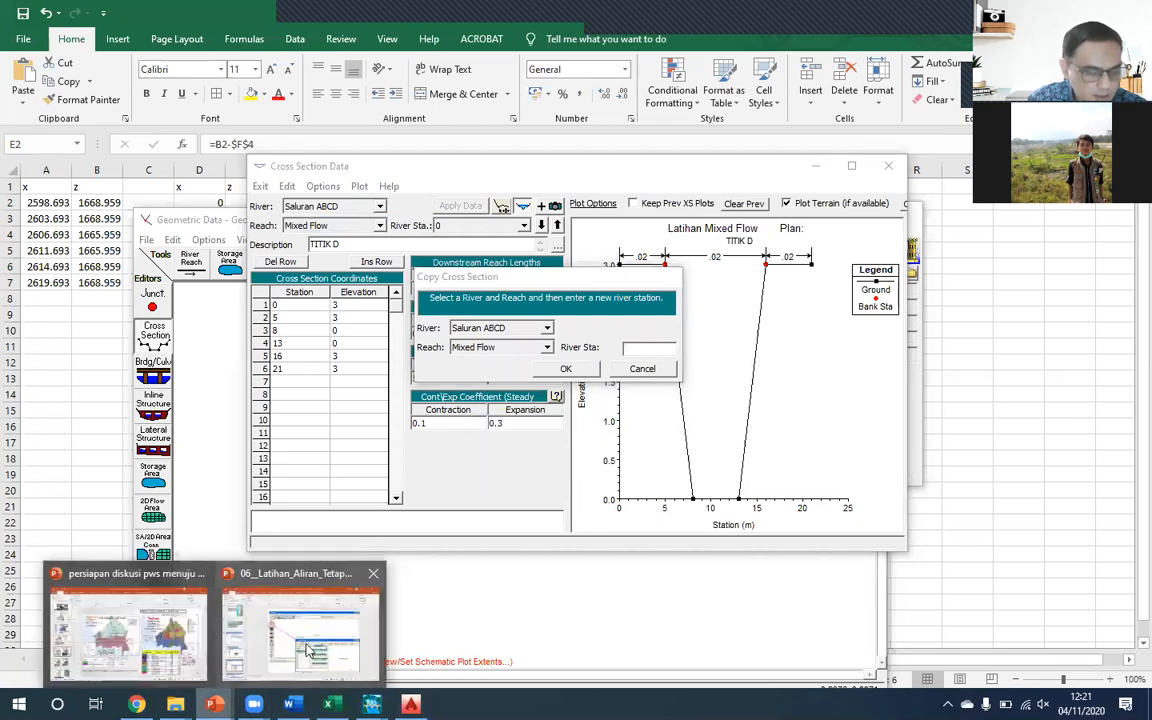
left_click(272, 575)
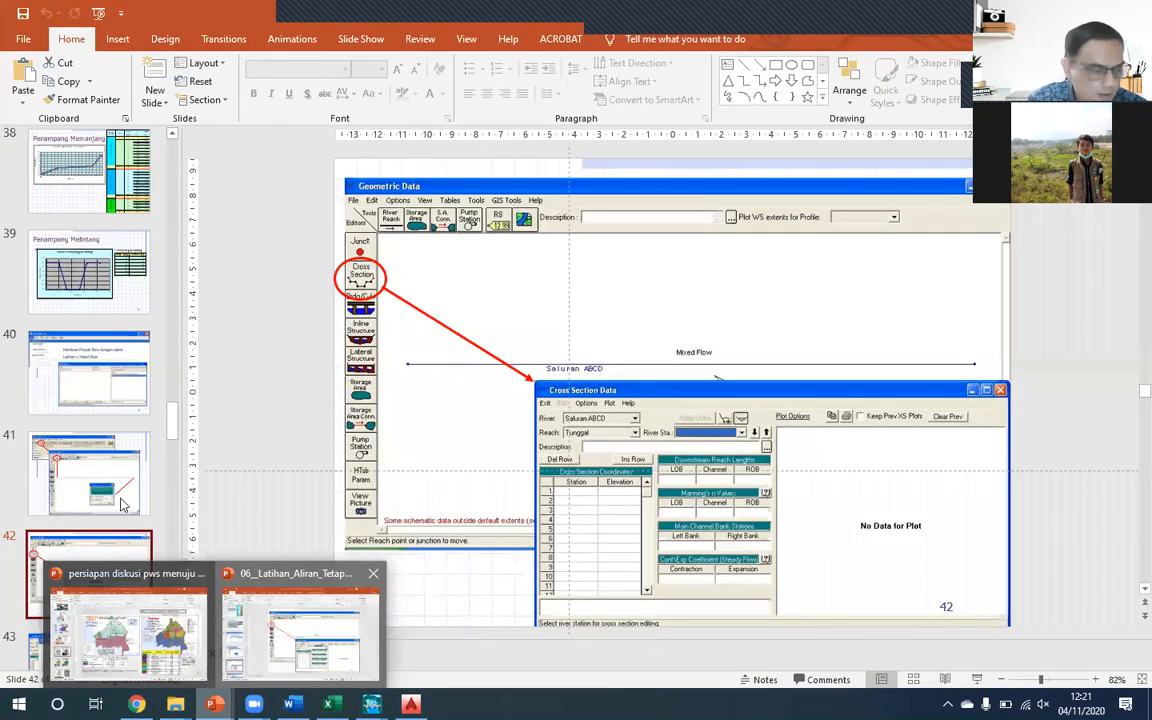
scroll(97, 560, "down", 2)
left_click(97, 587)
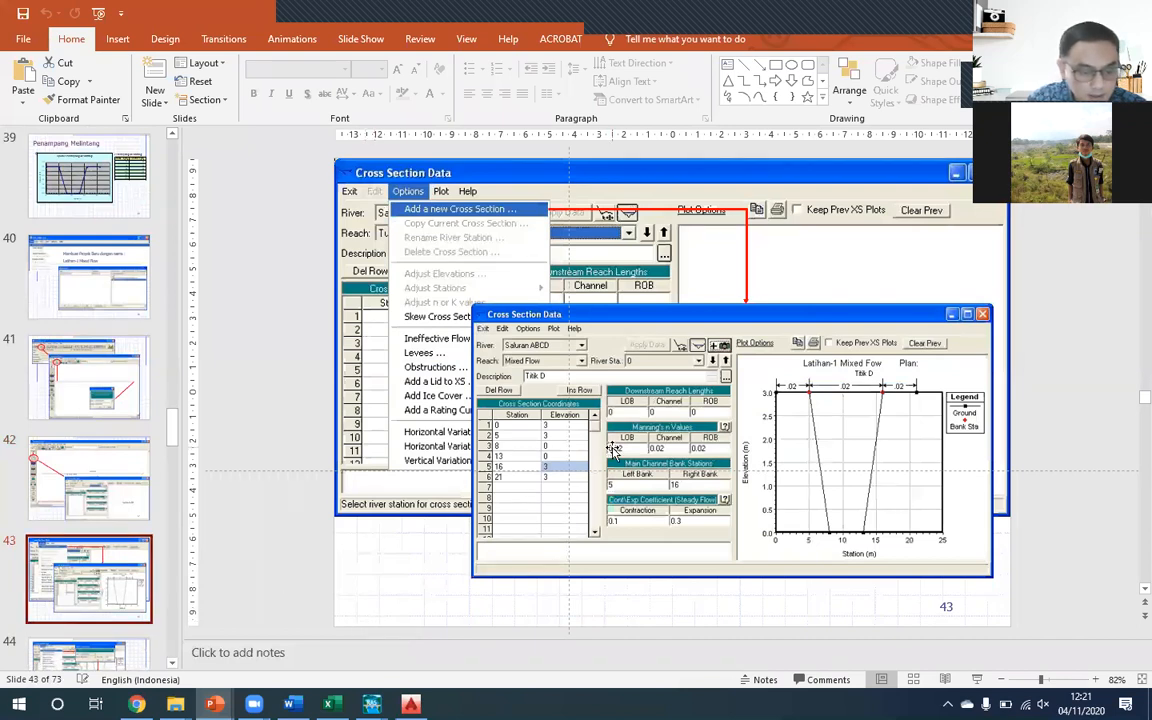
scroll(100, 580, "down", 2)
left_click(100, 582)
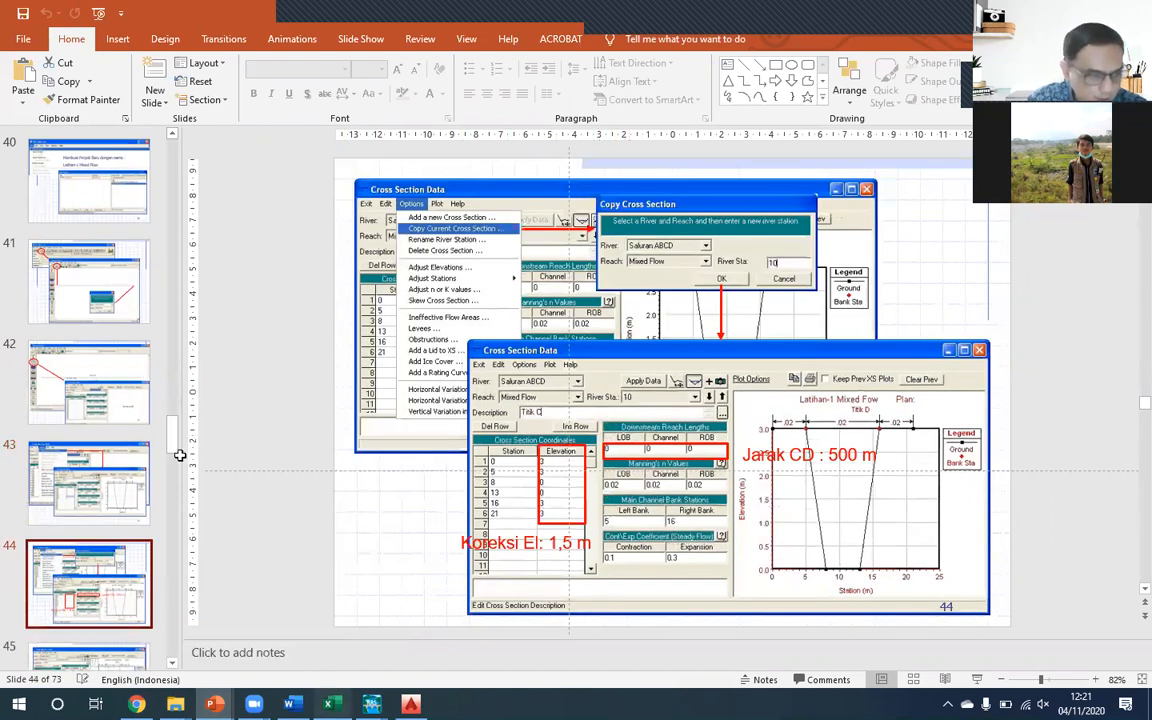
- Check point C's river station on Sheet2 of the Excel workbook, then return to HEC-RAS and copy the section to river station 10
left_click(333, 704)
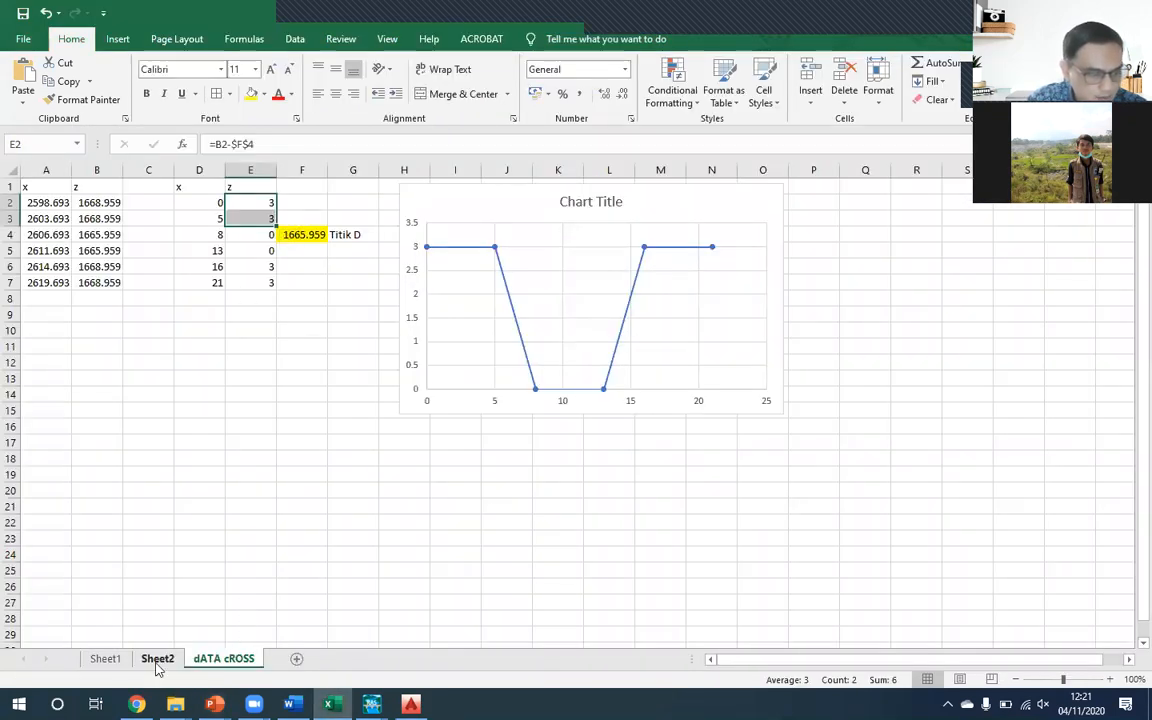
left_click(157, 659)
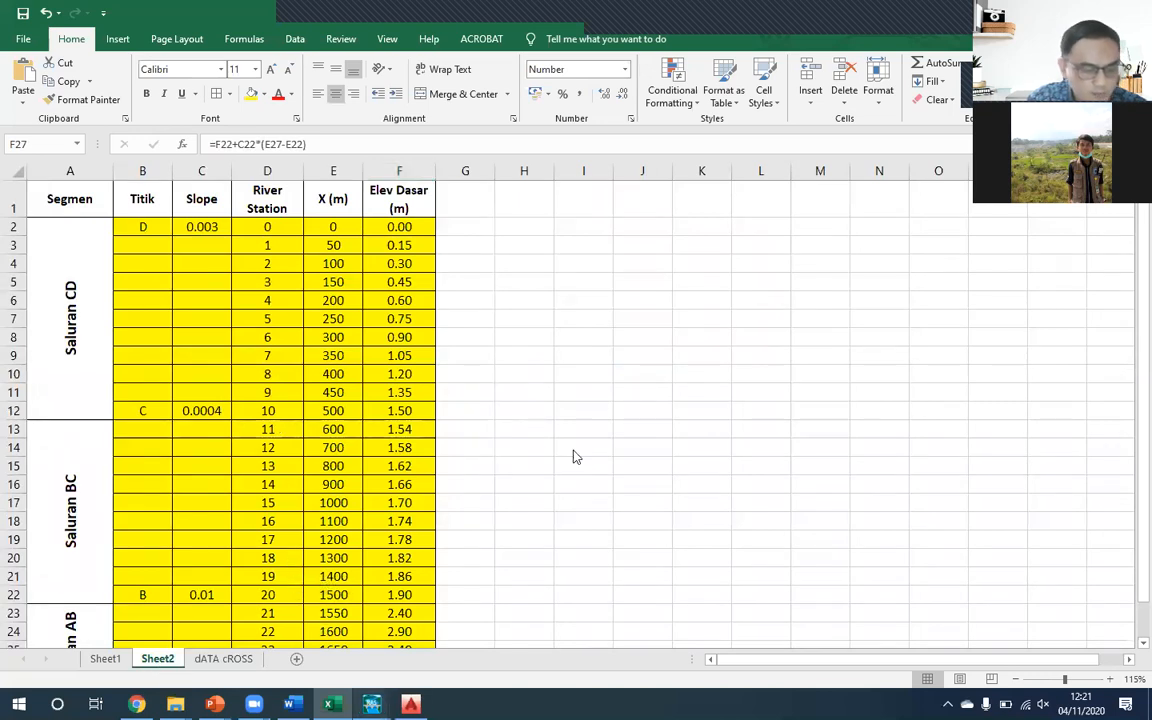
left_click(596, 648)
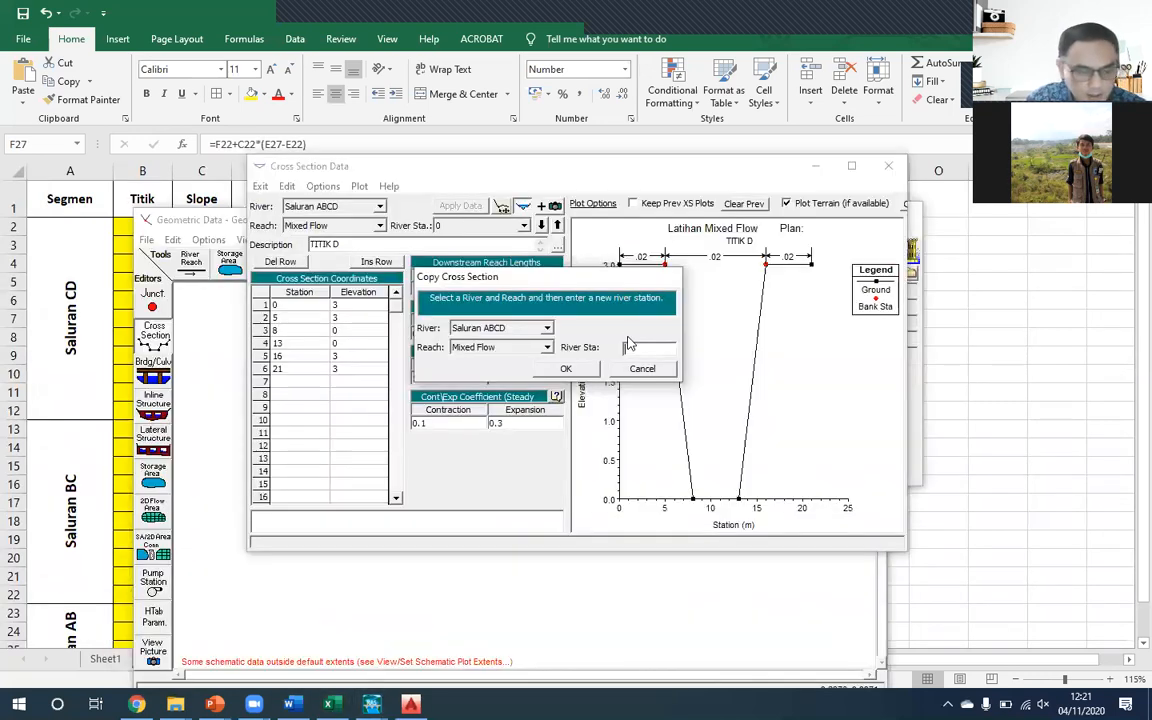
type("10")
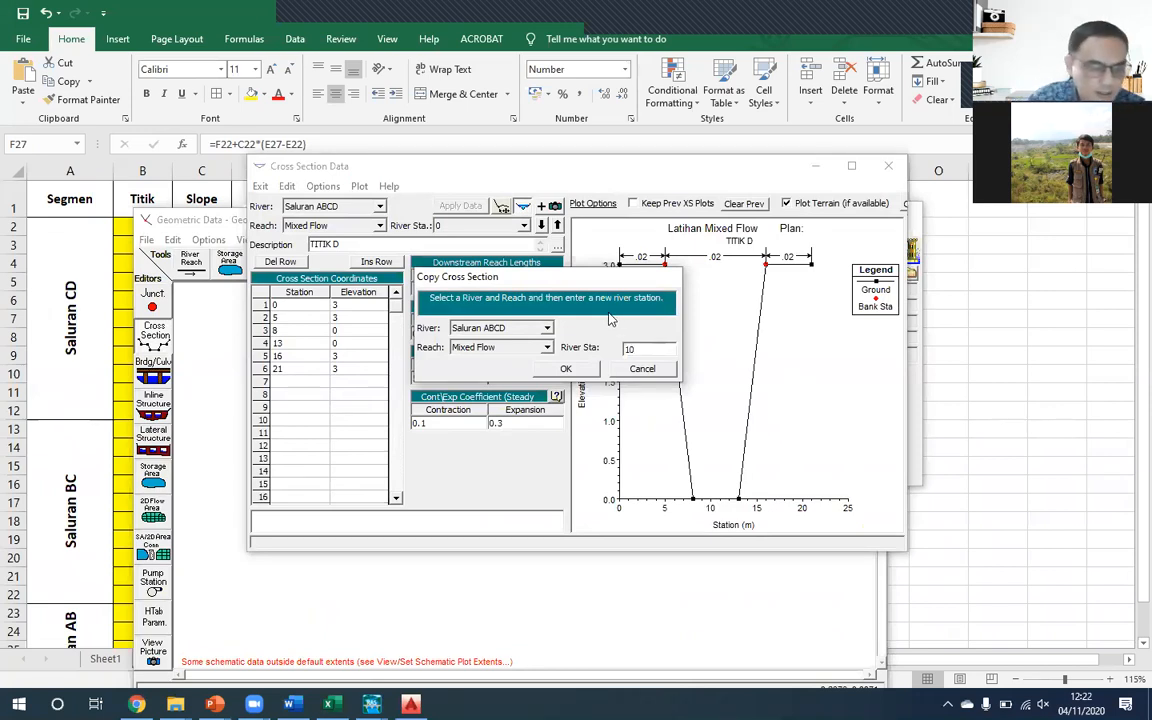
left_click(583, 370)
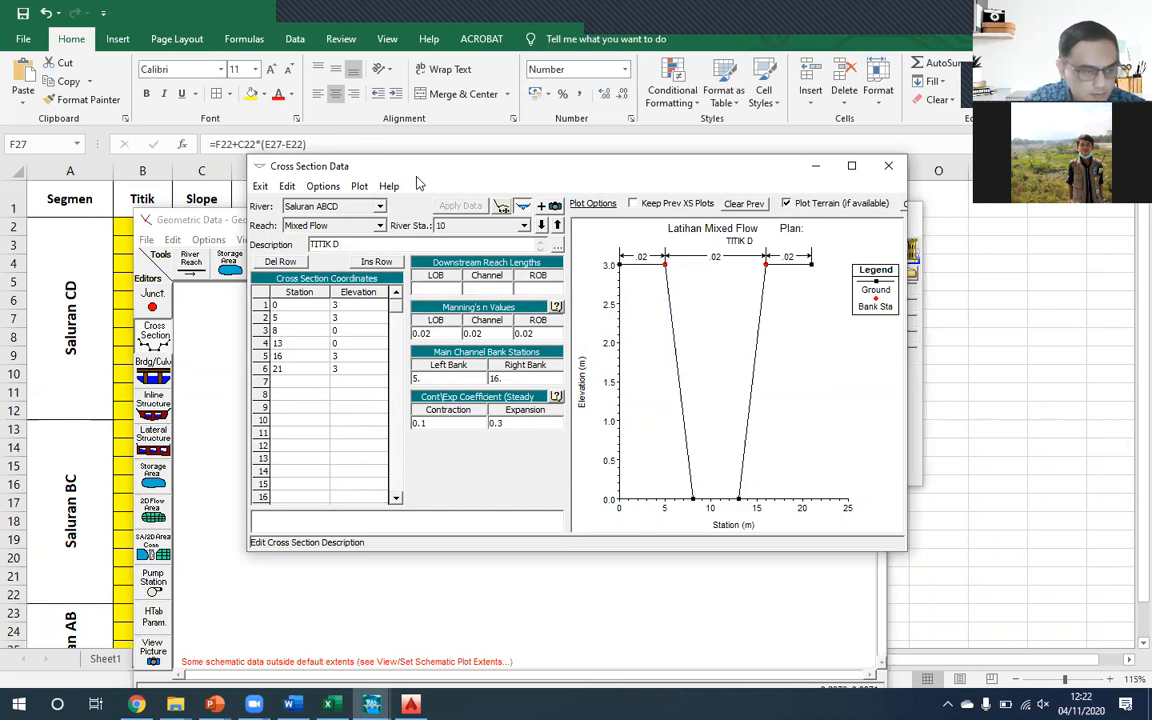
- Describe the station 10 cross section as TITIK C, apply the data, and compare it with the section at station 0
left_click_drag(430, 161, 386, 165)
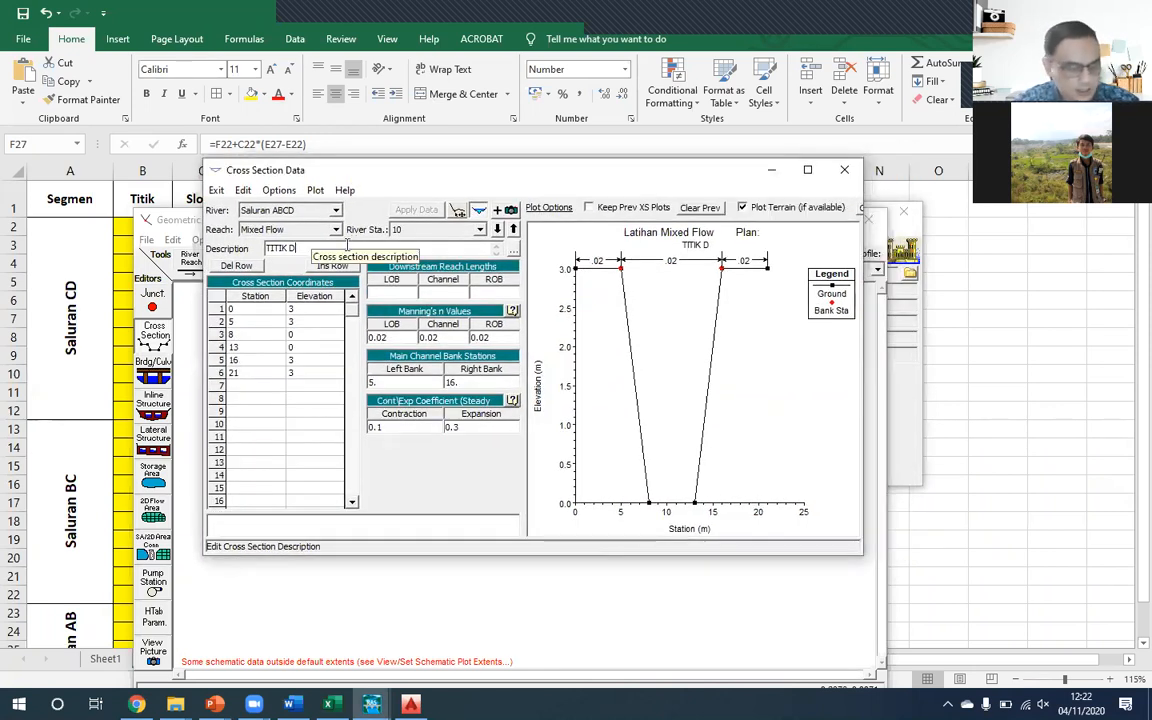
key("BackSpace")
type("C")
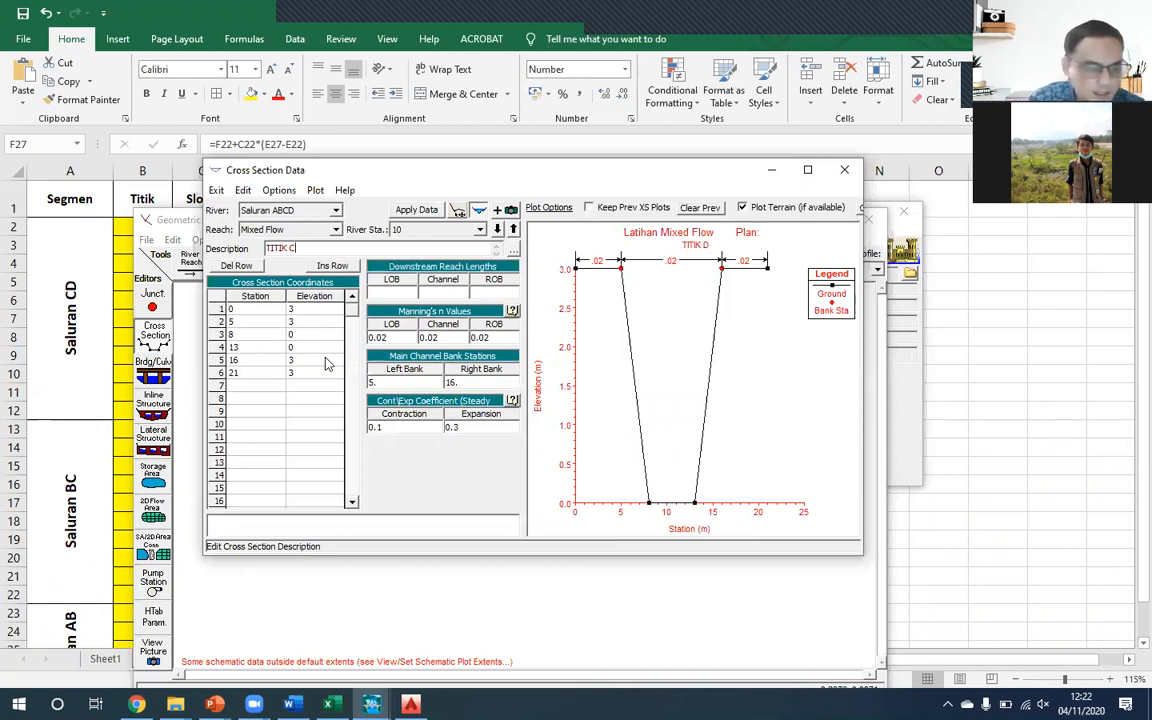
left_click(425, 211)
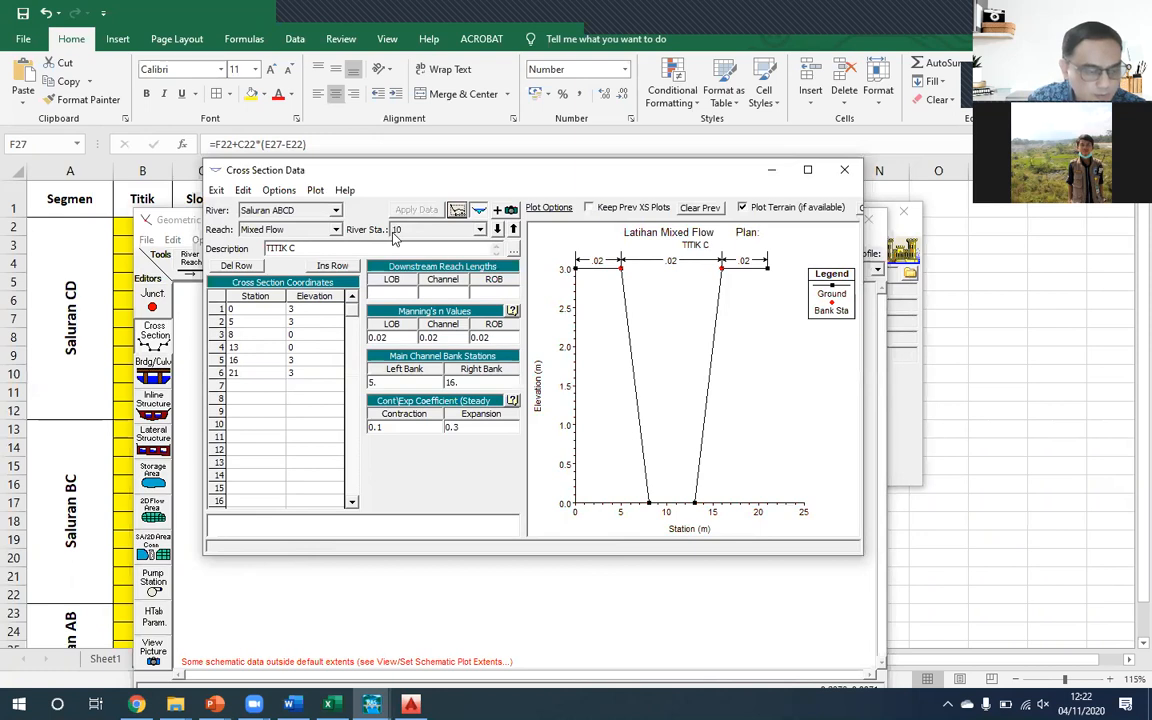
left_click(497, 229)
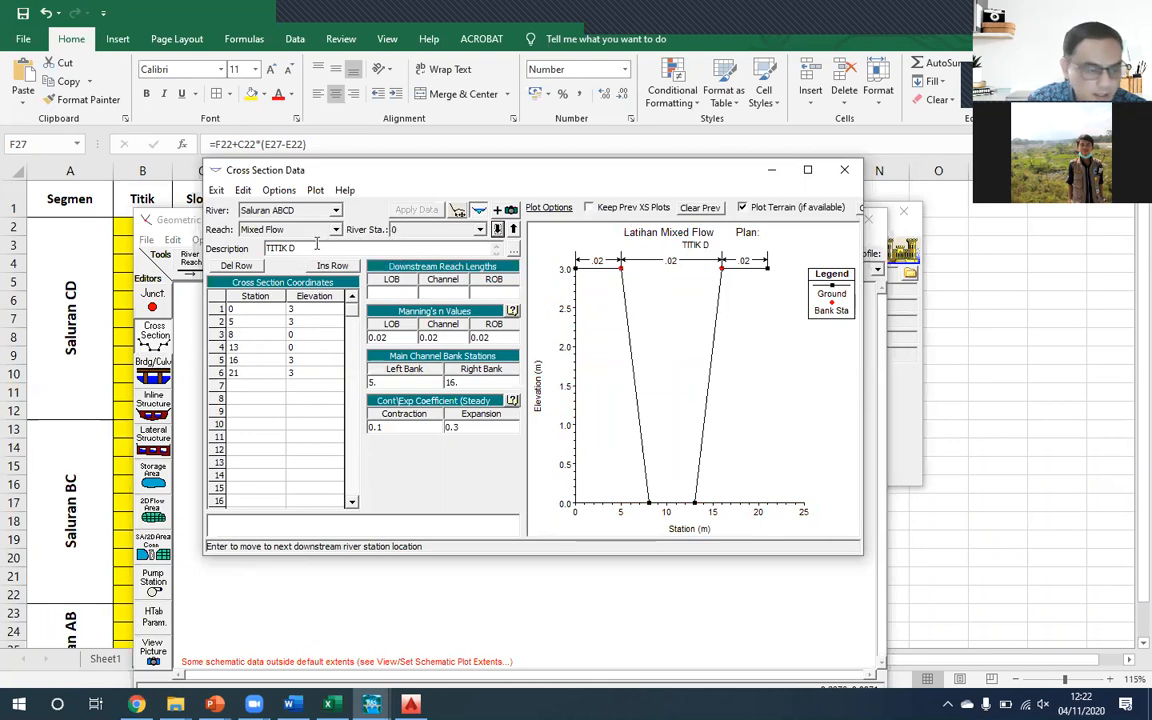
left_click(513, 229)
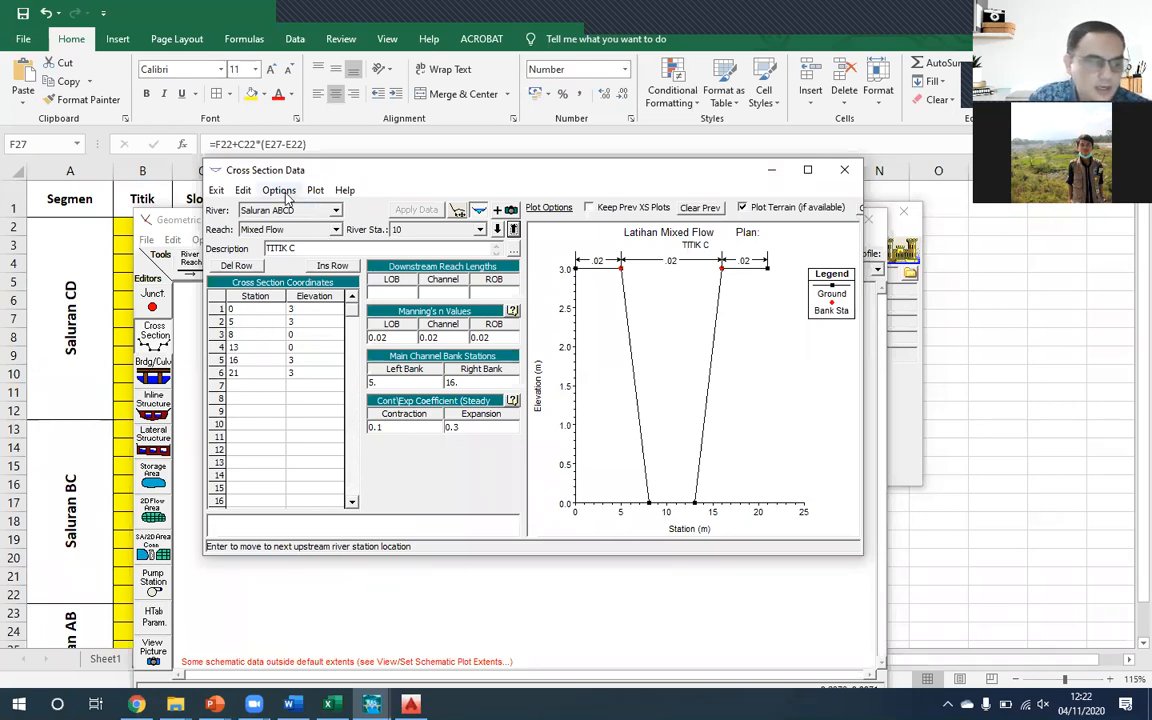
- Switch to Excel and compare point C's bed elevation on Sheet2 with the z values on the dATA cROSS sheet
left_click(312, 336)
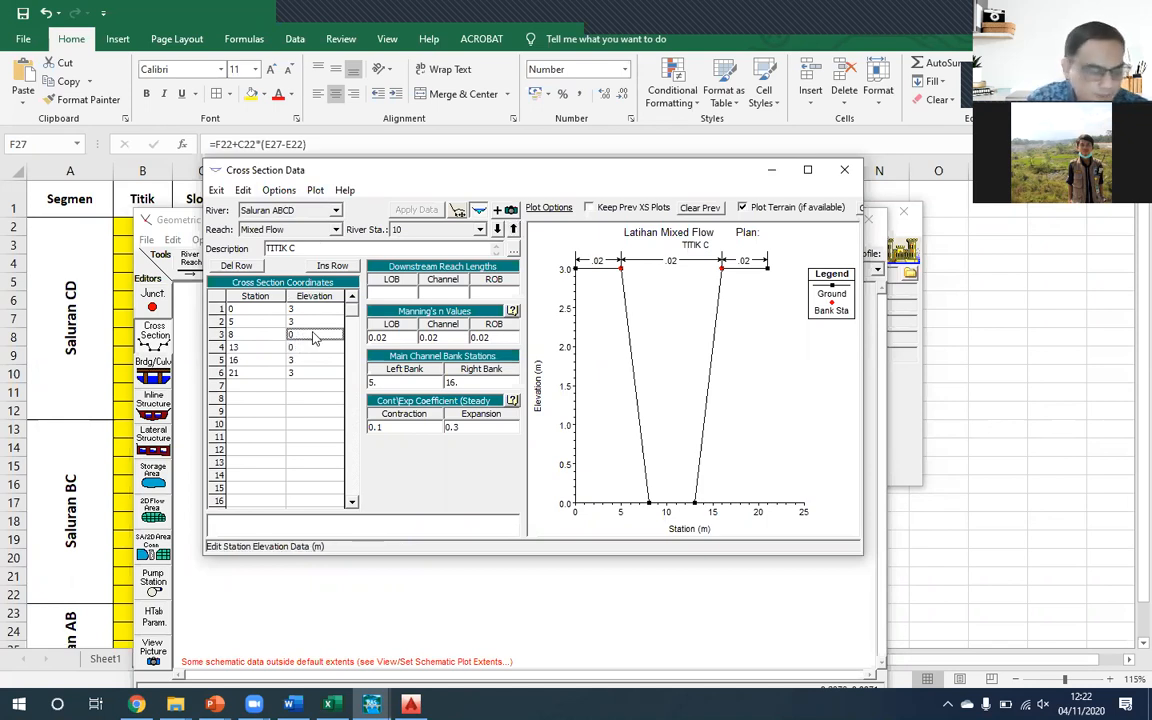
mouse_move(332, 704)
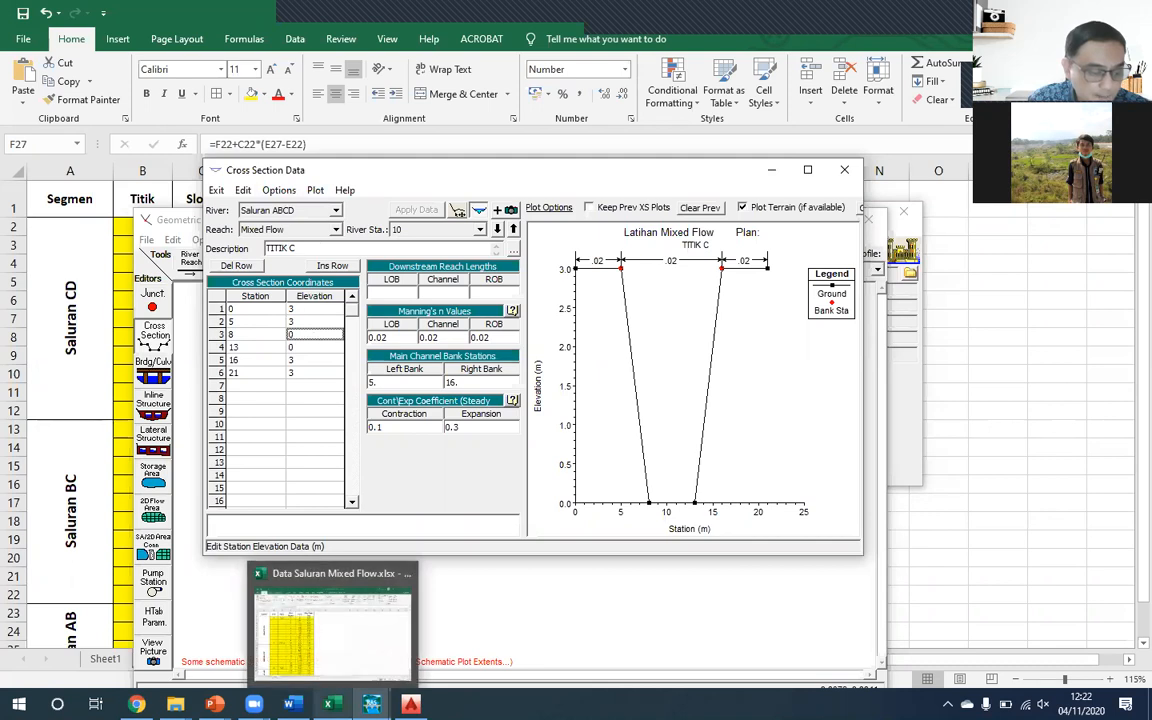
left_click(337, 653)
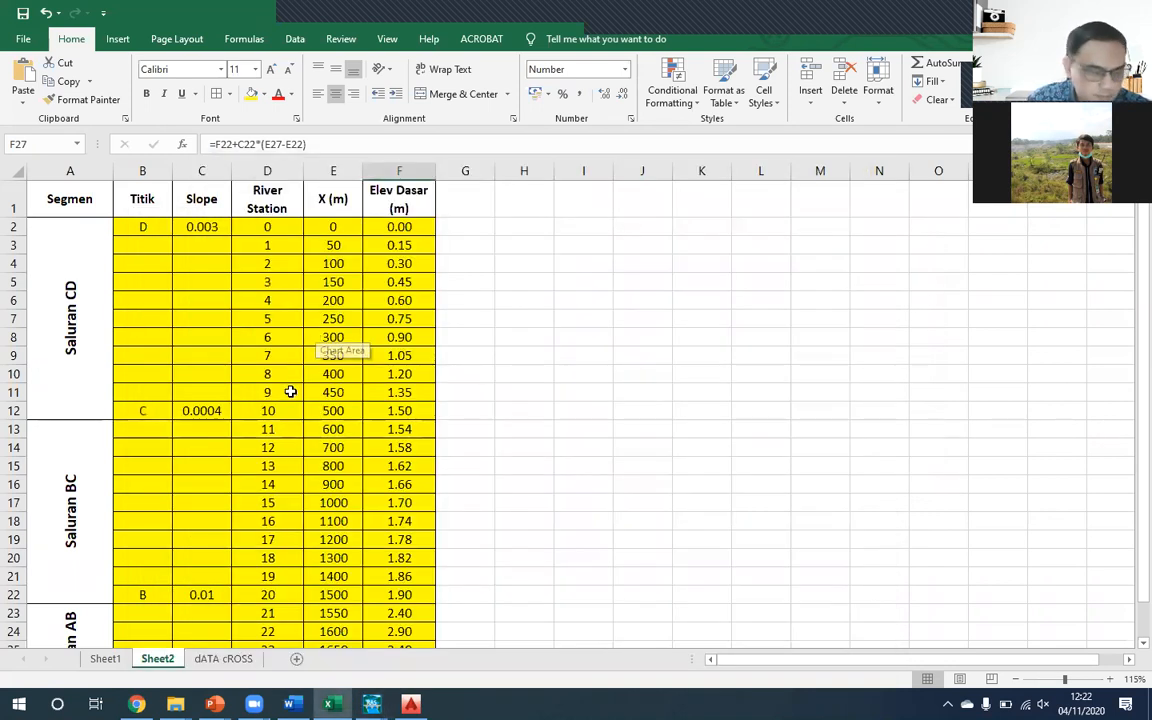
left_click(223, 658)
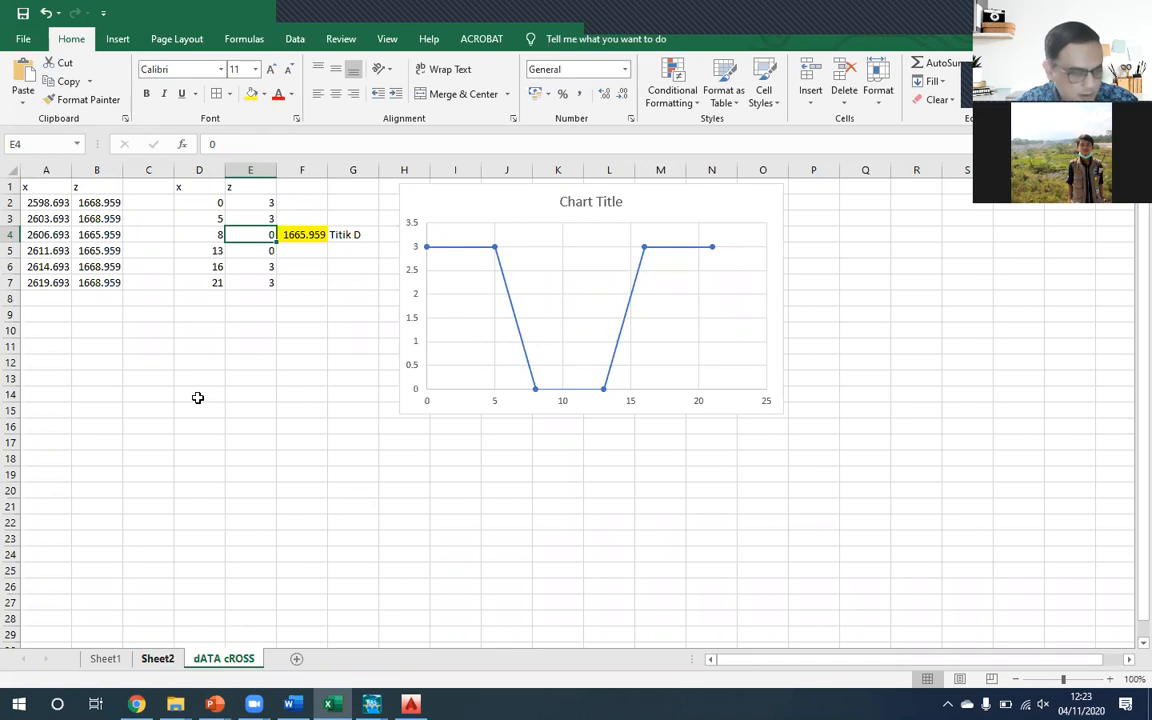
key("ctrl+Page_Up")
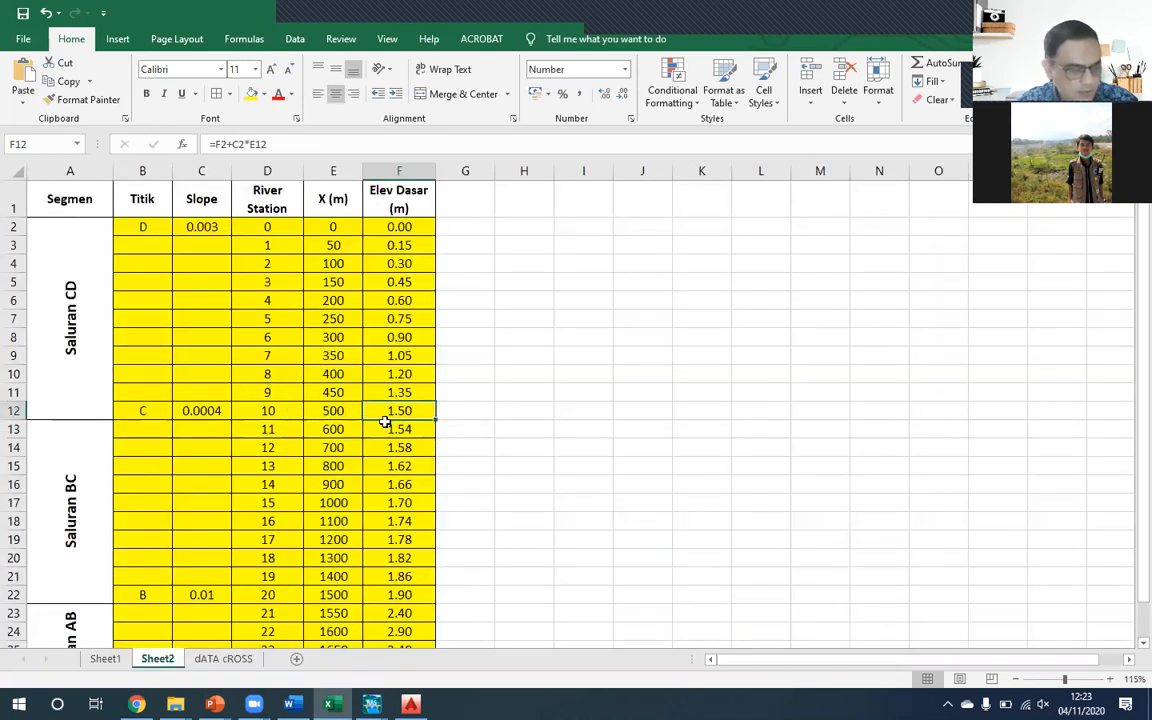
key("ctrl+Page_Down")
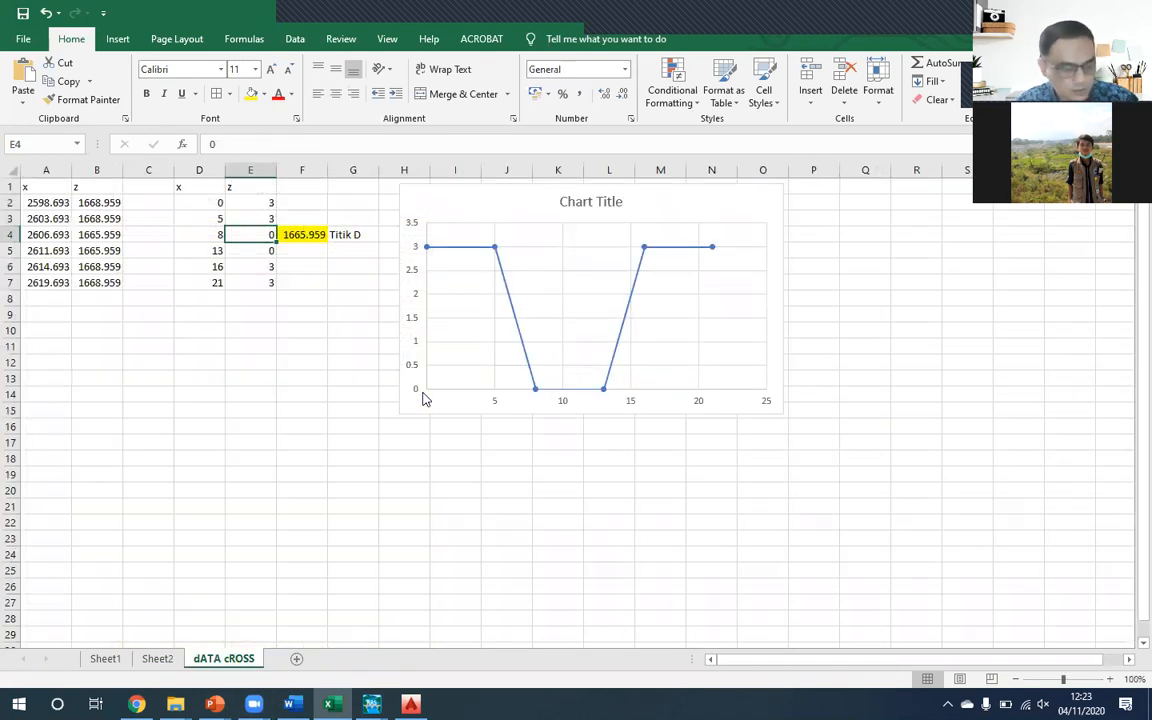
- Try shifting the section's z values to point C's level by setting cell E4 on dATA cROSS to 1.5
type("1.5")
key("Return")
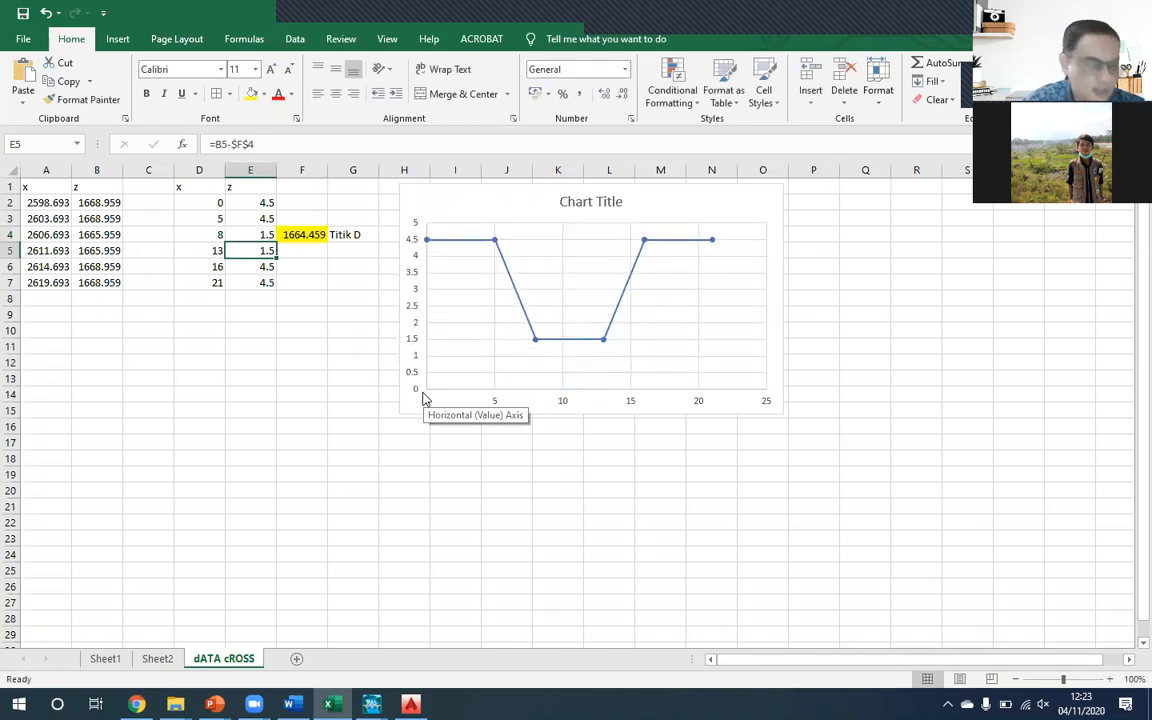
left_click(246, 201)
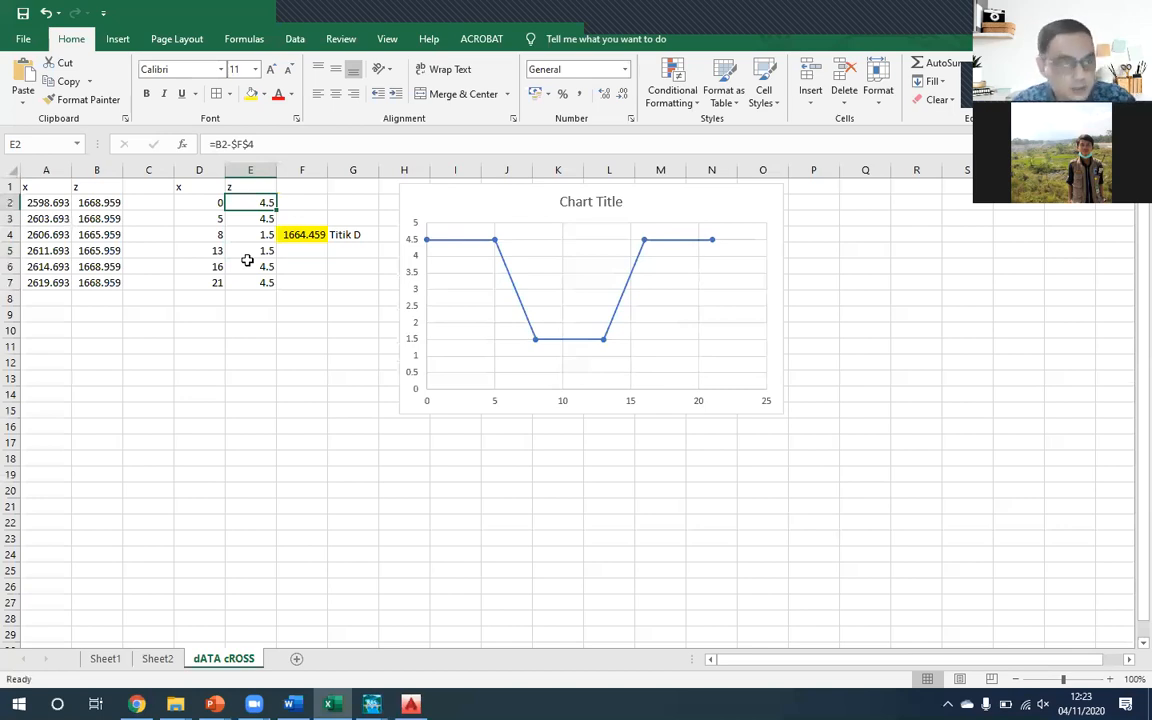
key("ctrl+shift+Down")
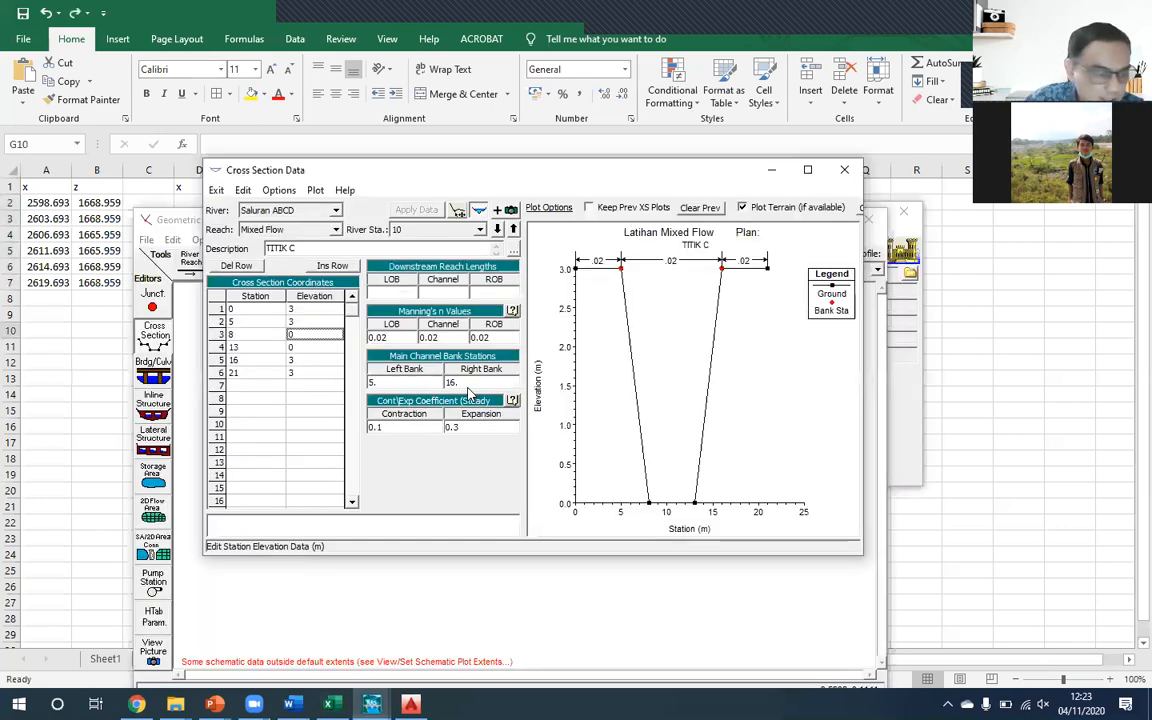
- In HEC-RAS, raise all elevations of the TITIK C cross section by 1.5 with Adjust Elevations
left_click_drag(297, 309, 298, 374)
left_click(288, 411)
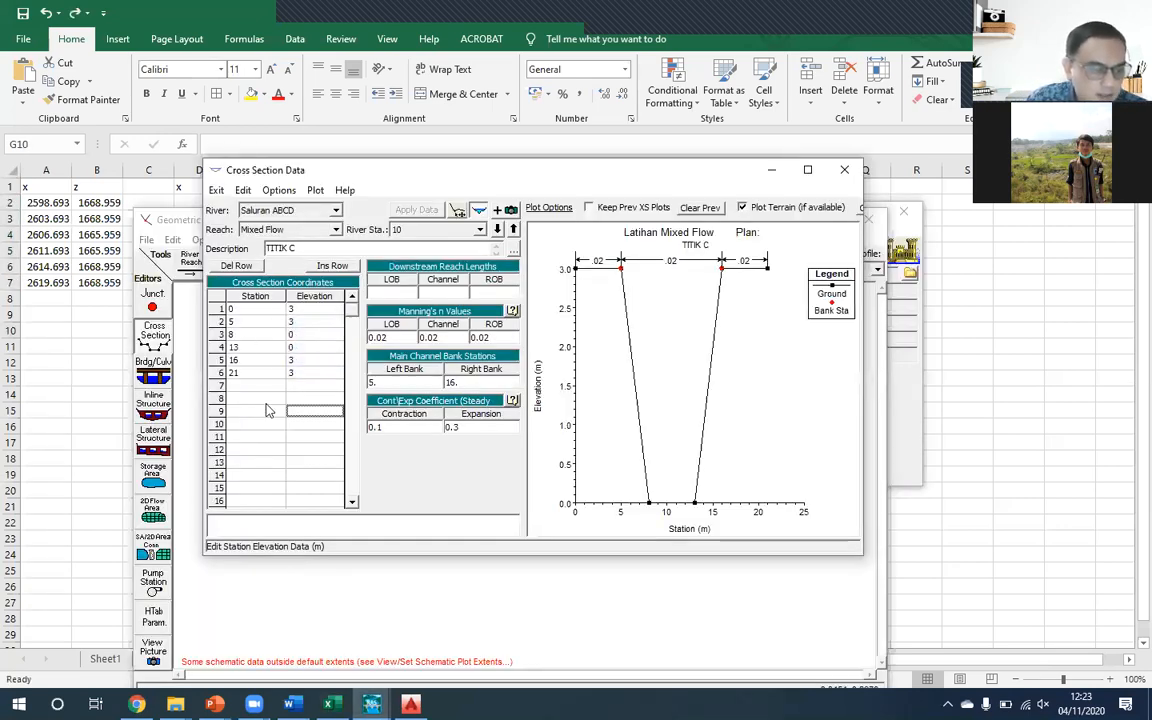
left_click(264, 401)
left_click(279, 190)
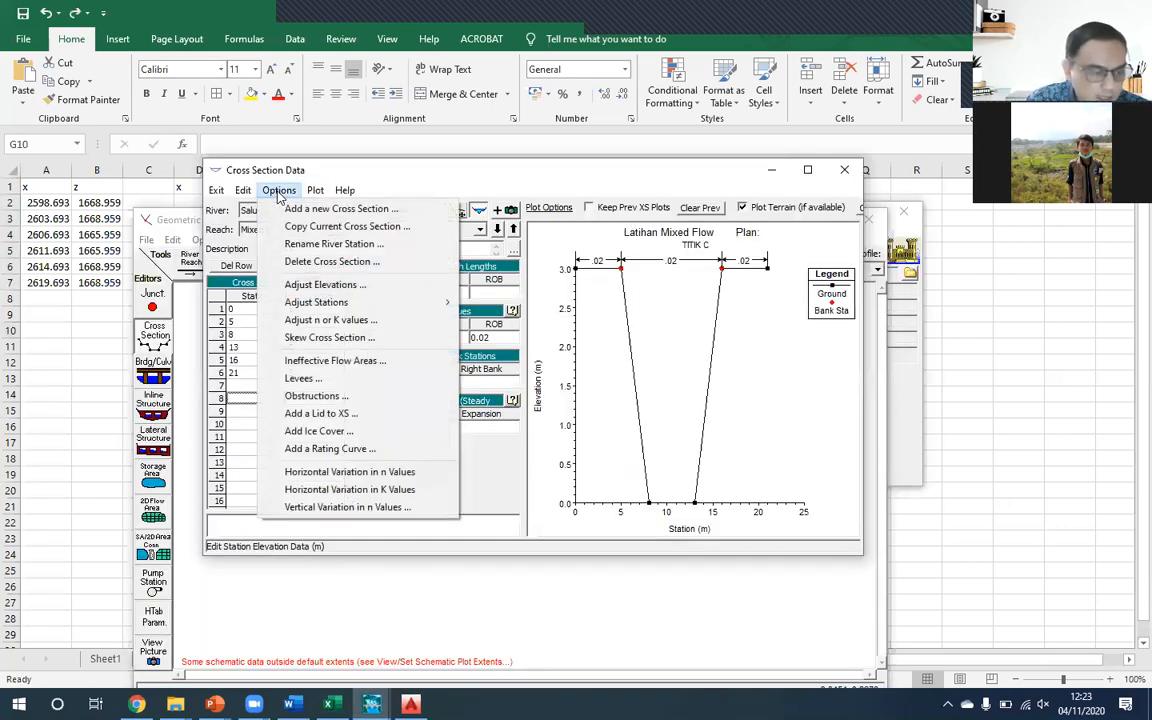
left_click(324, 286)
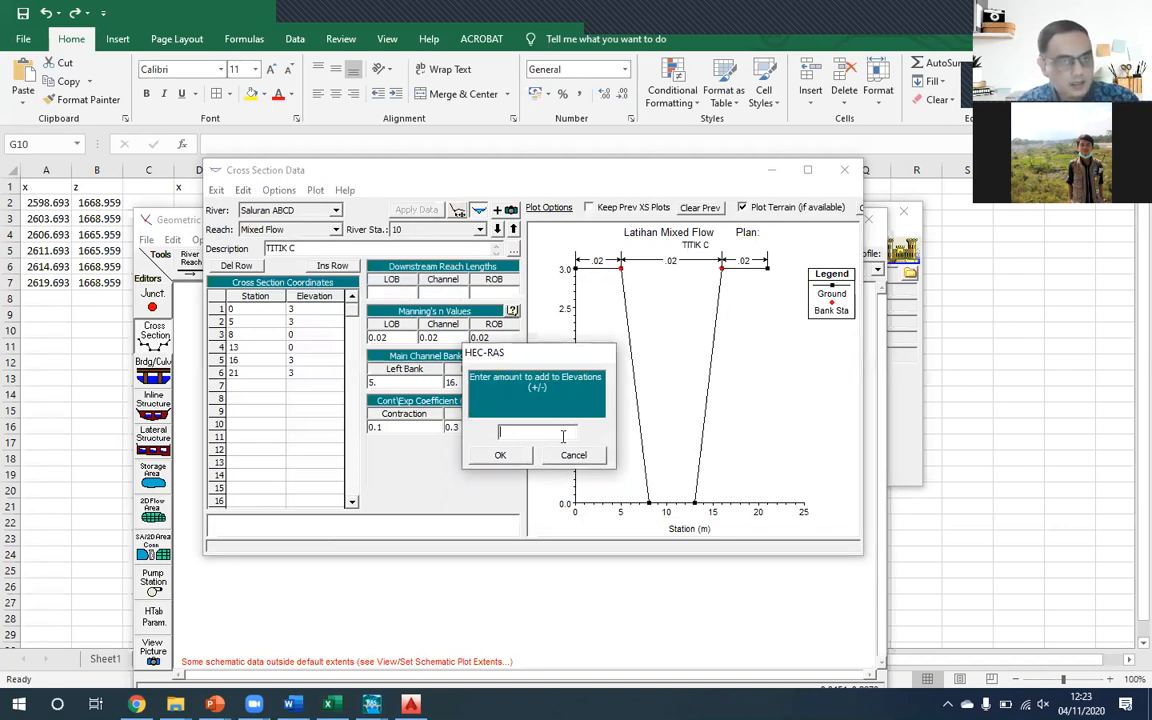
type("1.5")
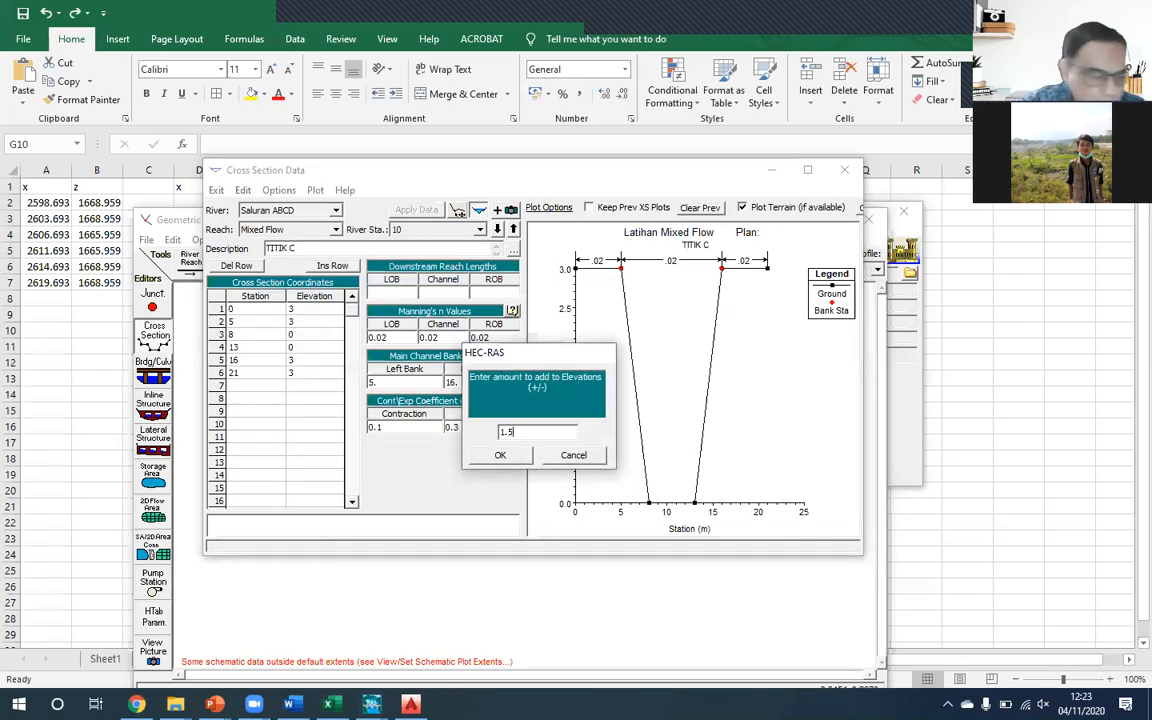
left_click(506, 456)
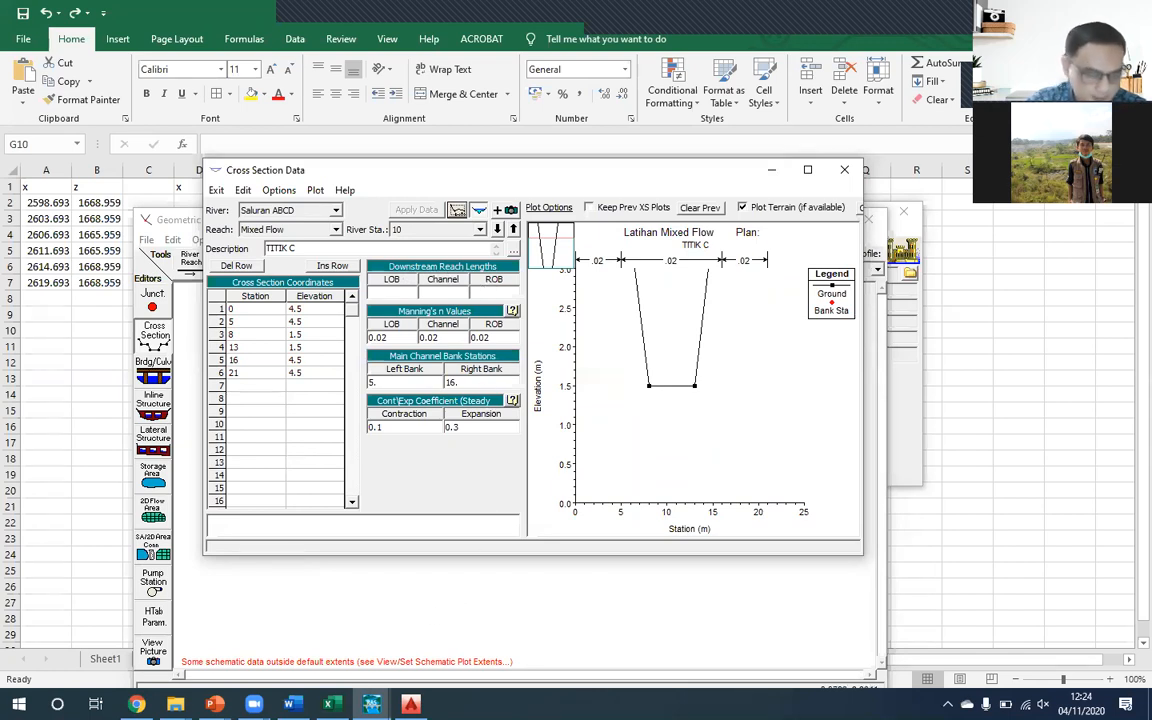
- Check point C's distance from point D on Sheet1 of the Excel workbook, and return to the HEC-RAS Cross Section Data editor
left_click(328, 704)
left_click(158, 659)
left_click(120, 662)
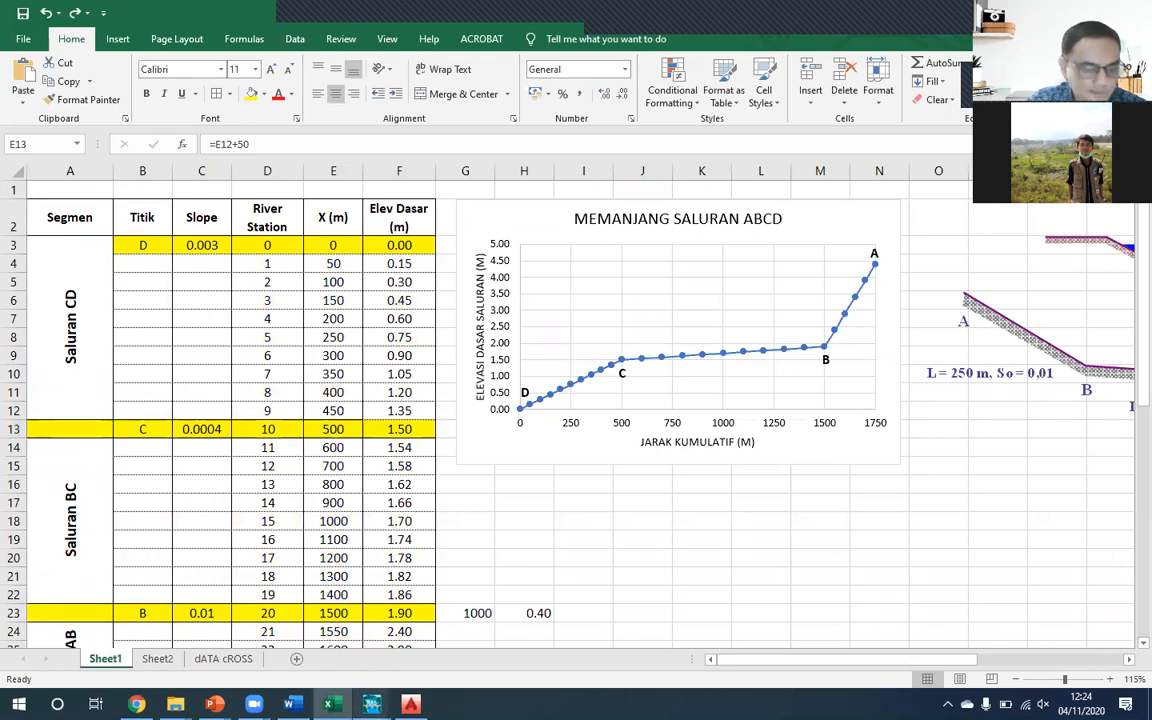
mouse_move(371, 704)
left_click(481, 625)
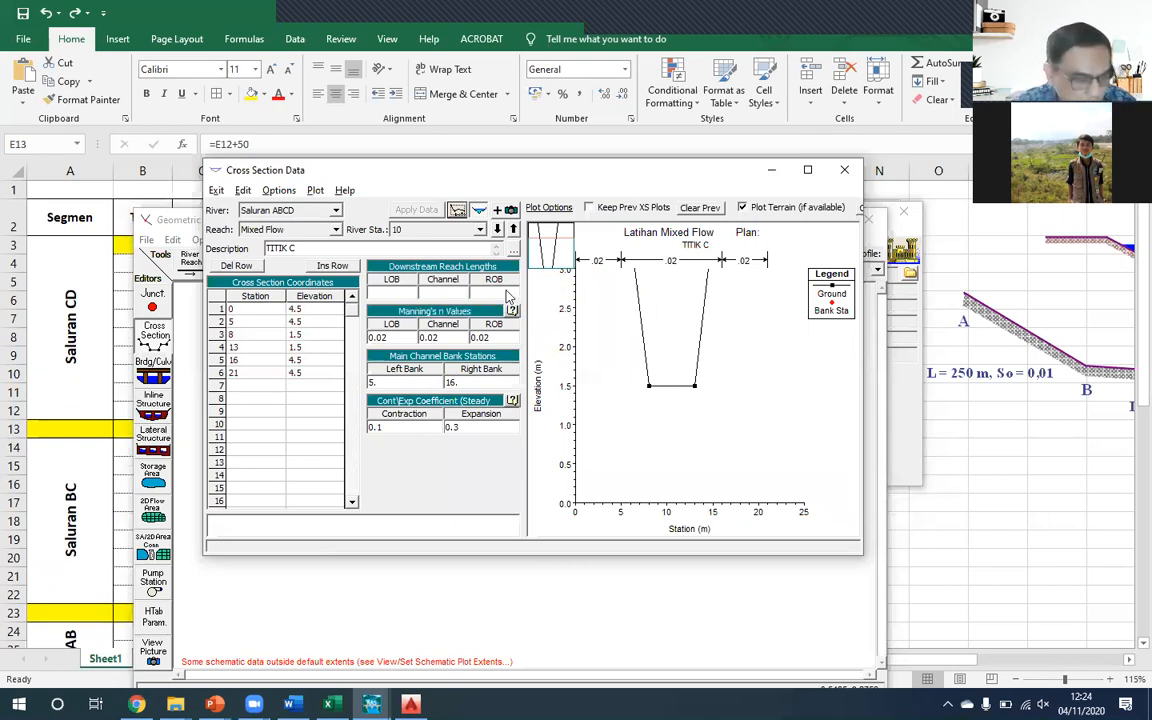
key("alt+Tab")
key("alt+Tab")
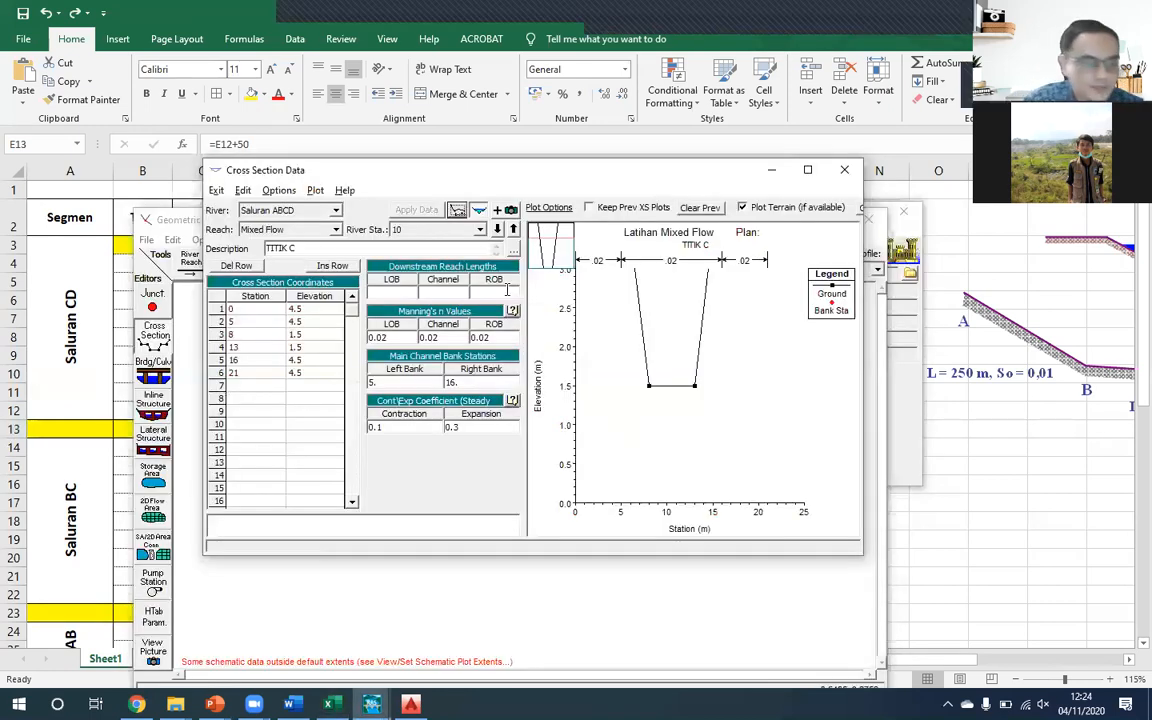
- Review the Adjust Stations choices and the CD distance on PowerPoint slide 44, then return to the TITIK C section in HEC-RAS
left_click(279, 190)
mouse_move(365, 307)
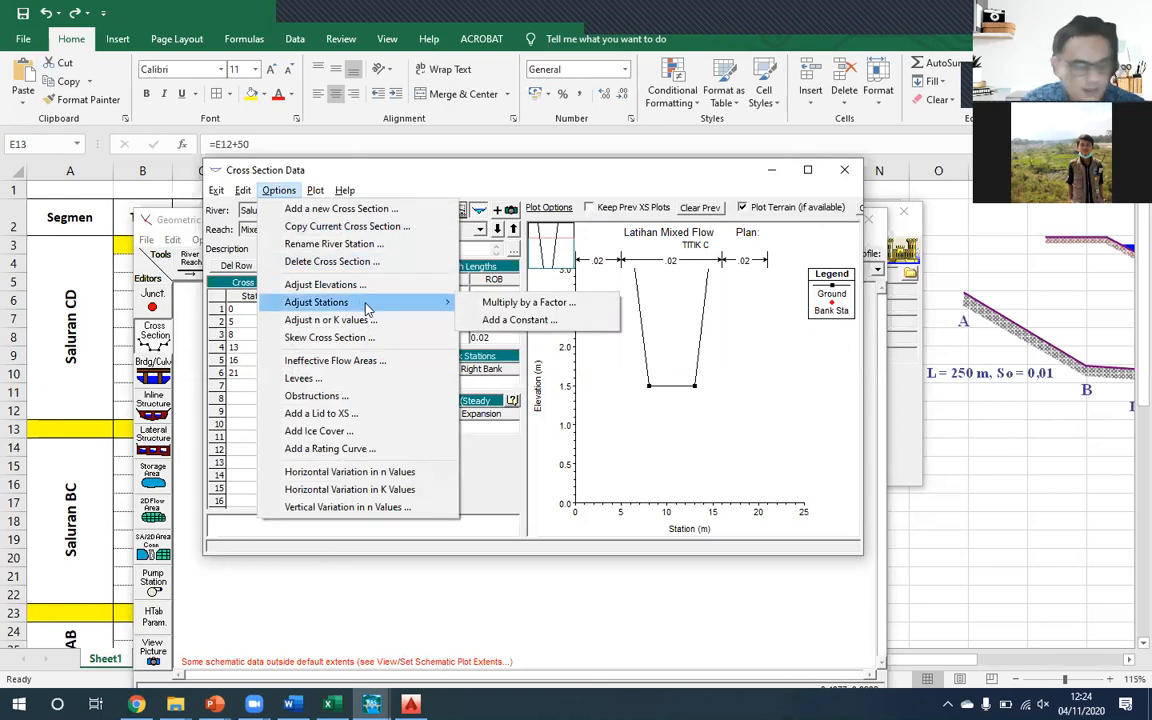
left_click(383, 170)
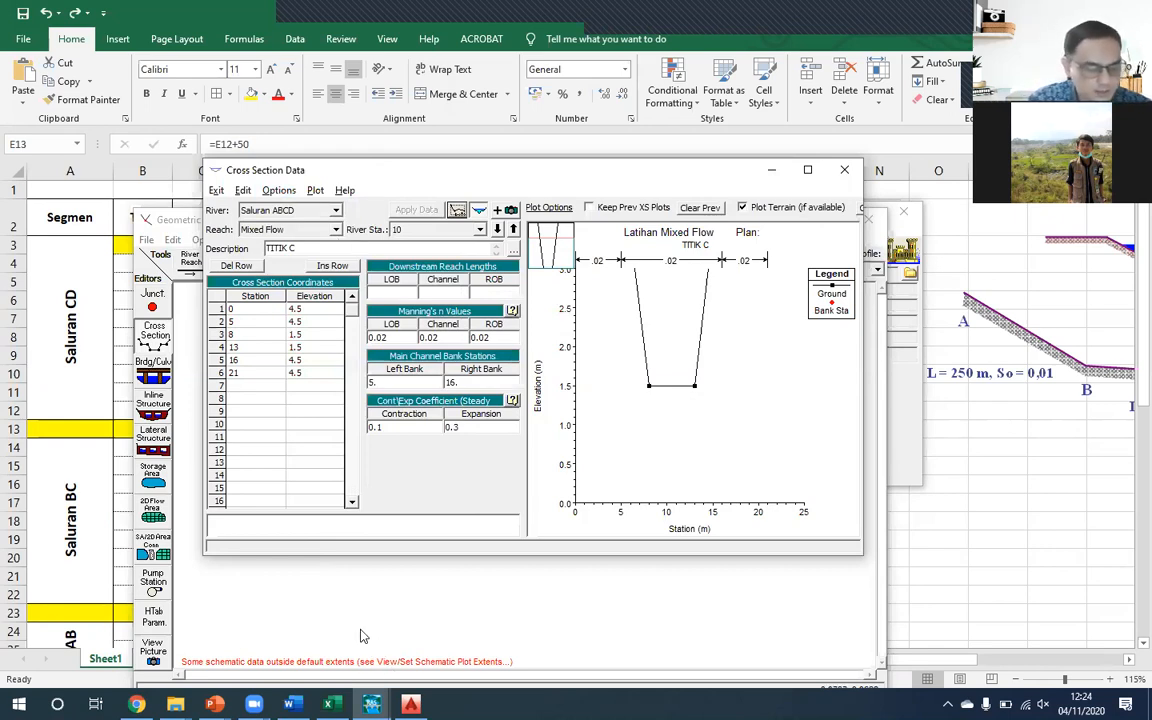
left_click(214, 704)
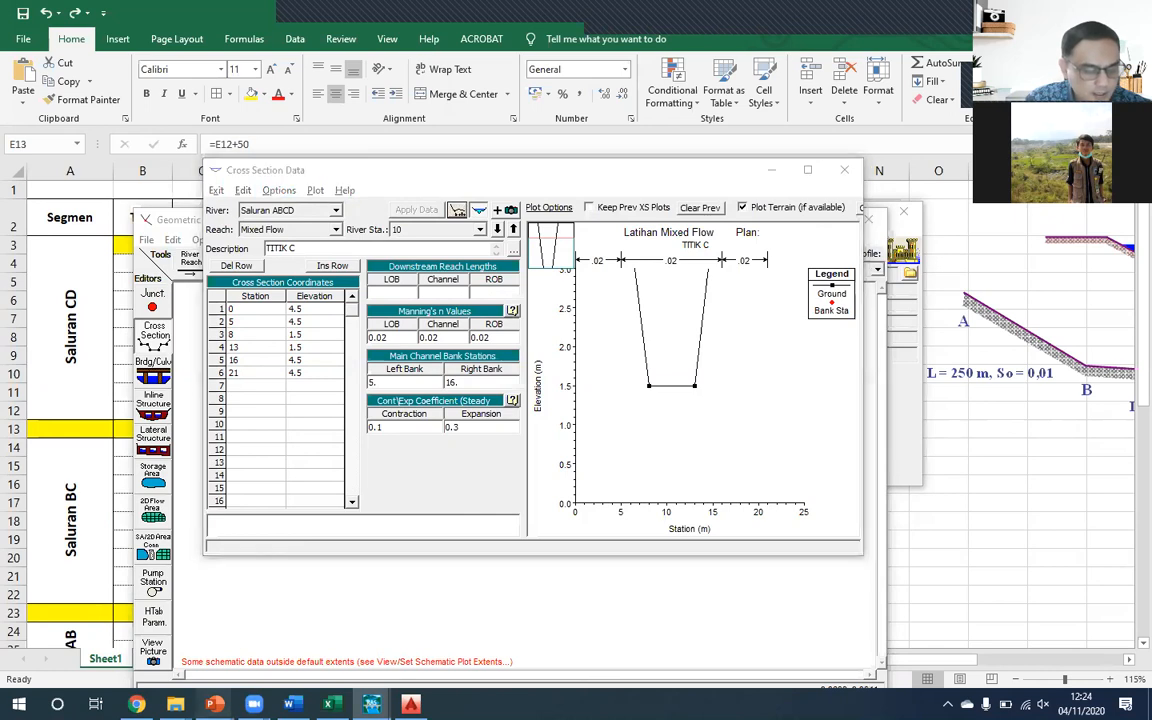
left_click(349, 604)
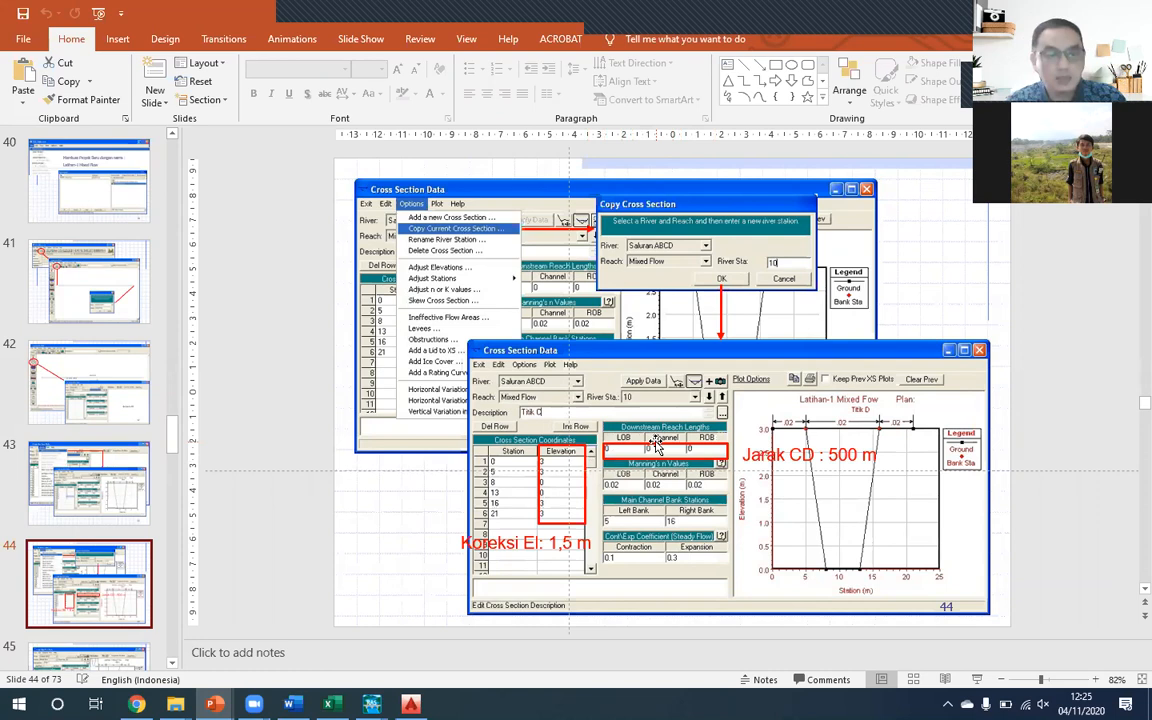
key("alt+Tab")
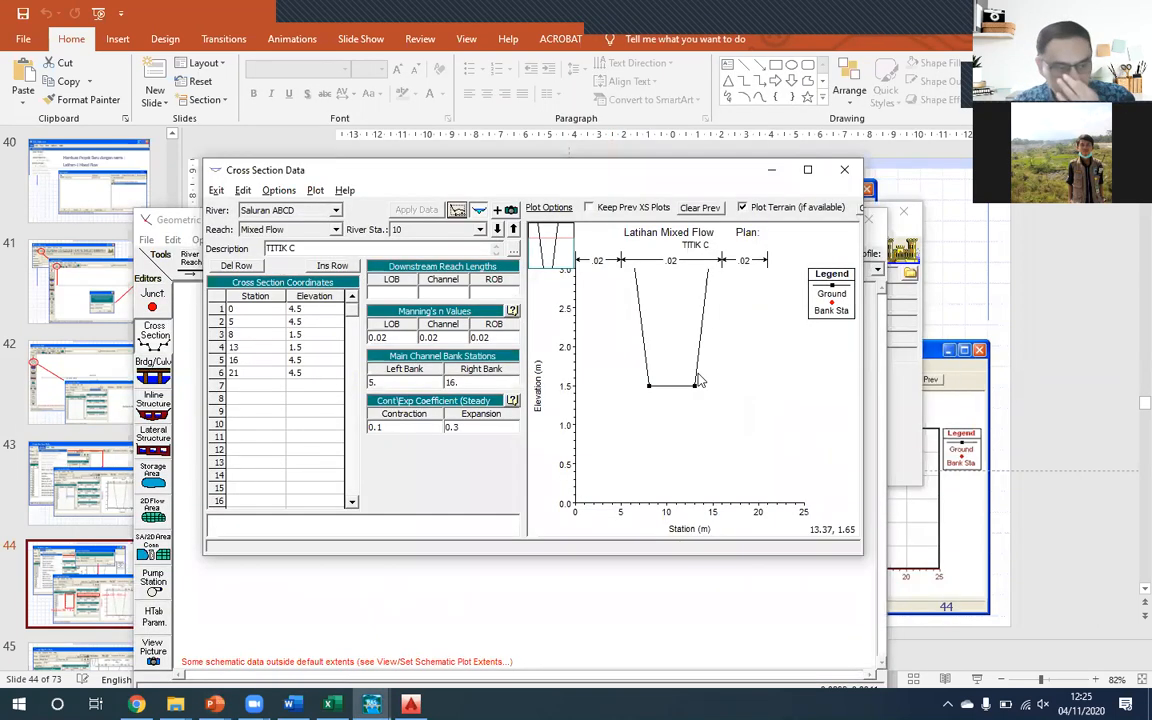
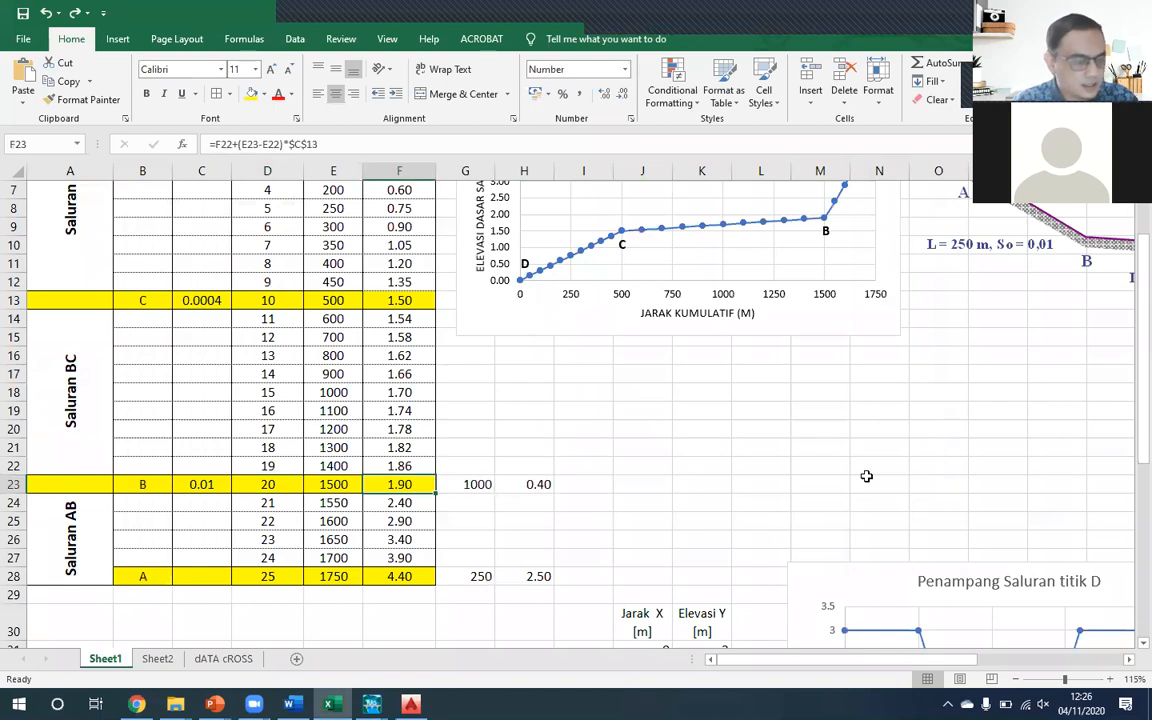
- Check the distance and bed elevation difference between points B and C in row 23 of Sheet1
key("Right")
key("Right")
key("Right")
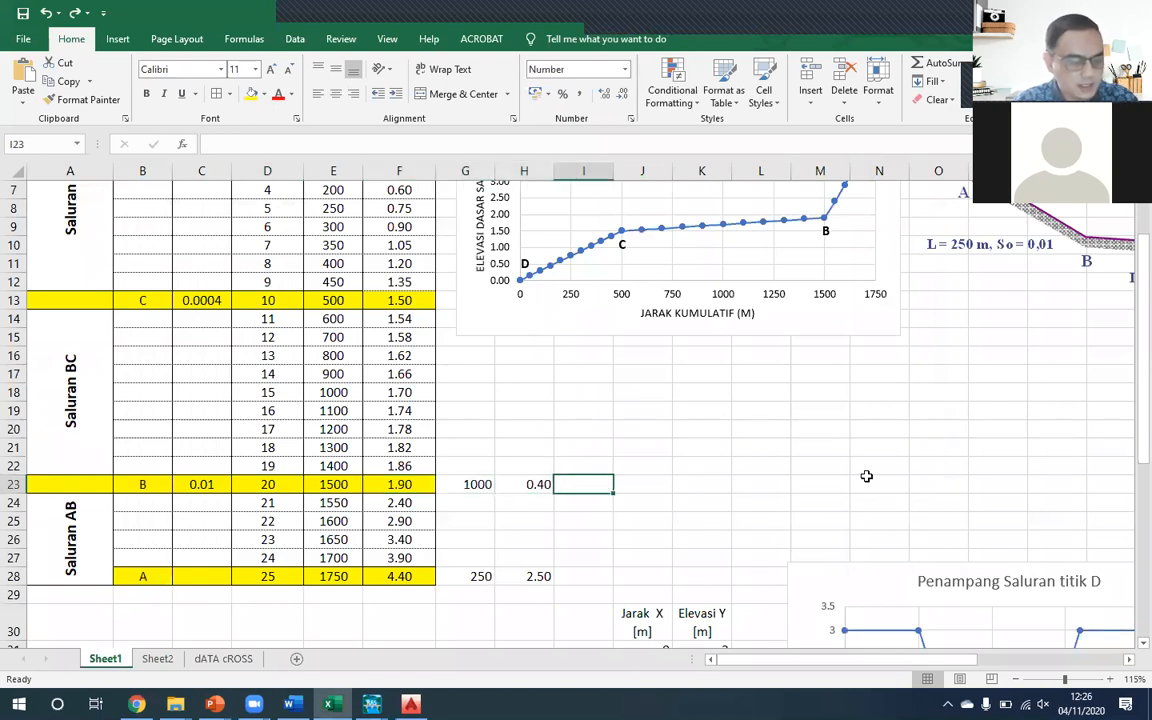
type("=")
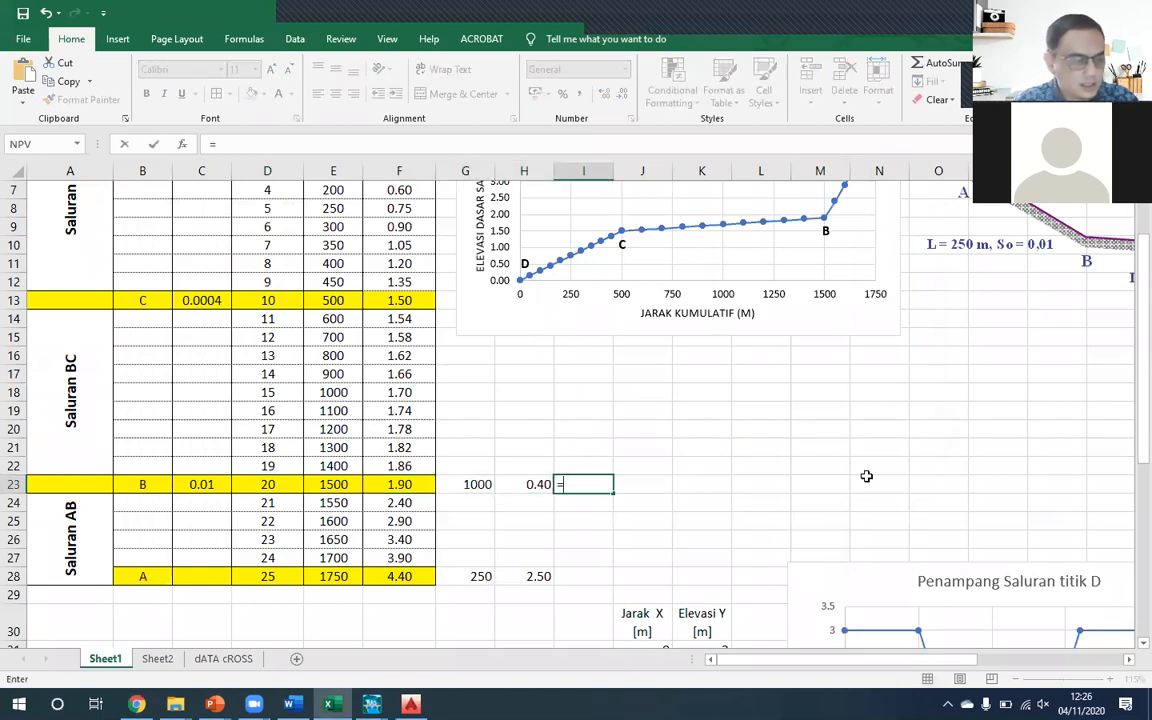
key("Escape")
key("Left")
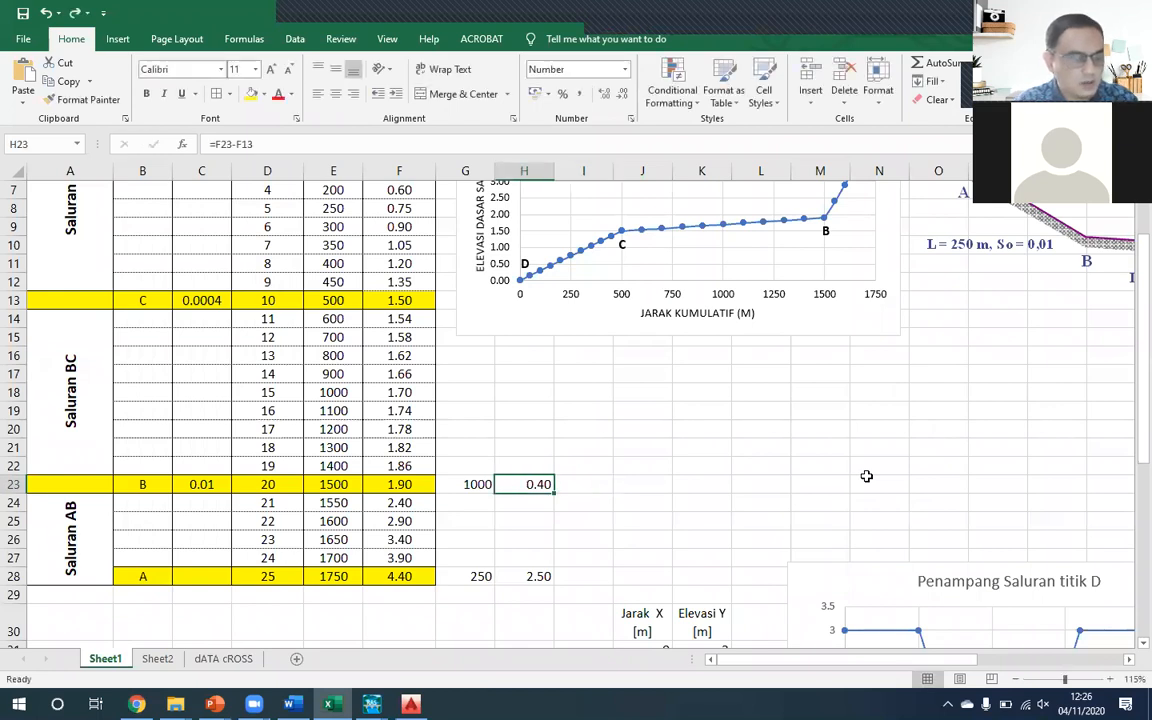
double_click(527, 484)
key("Escape")
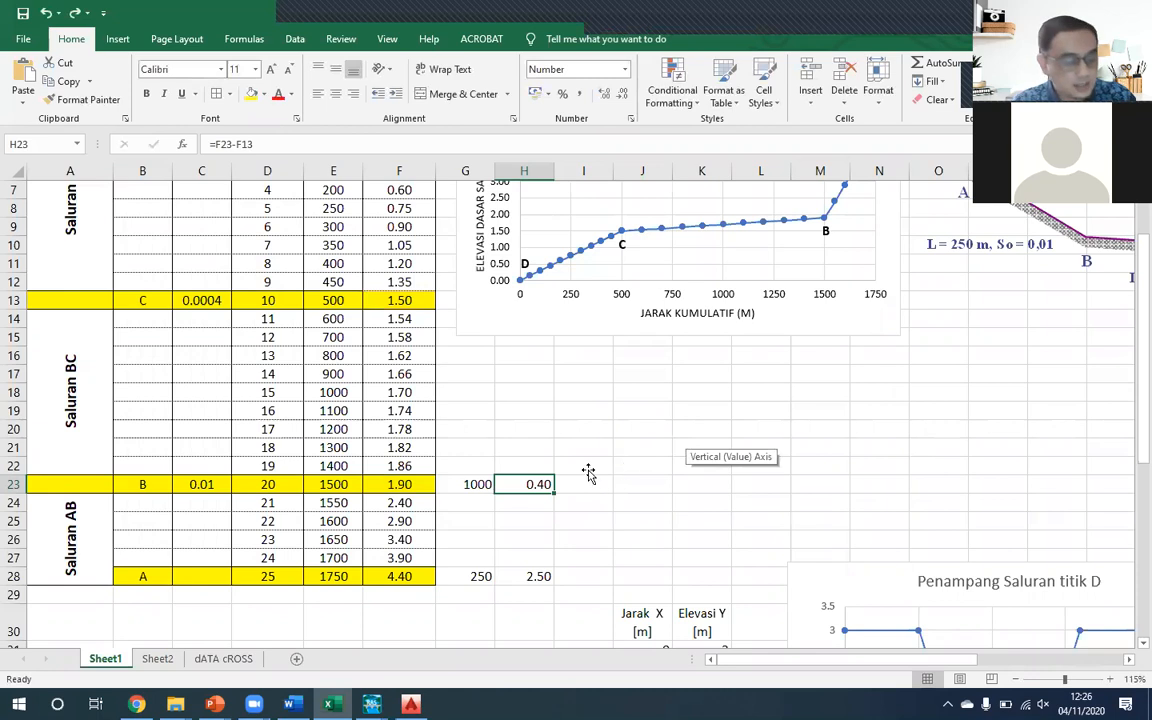
left_click(480, 484)
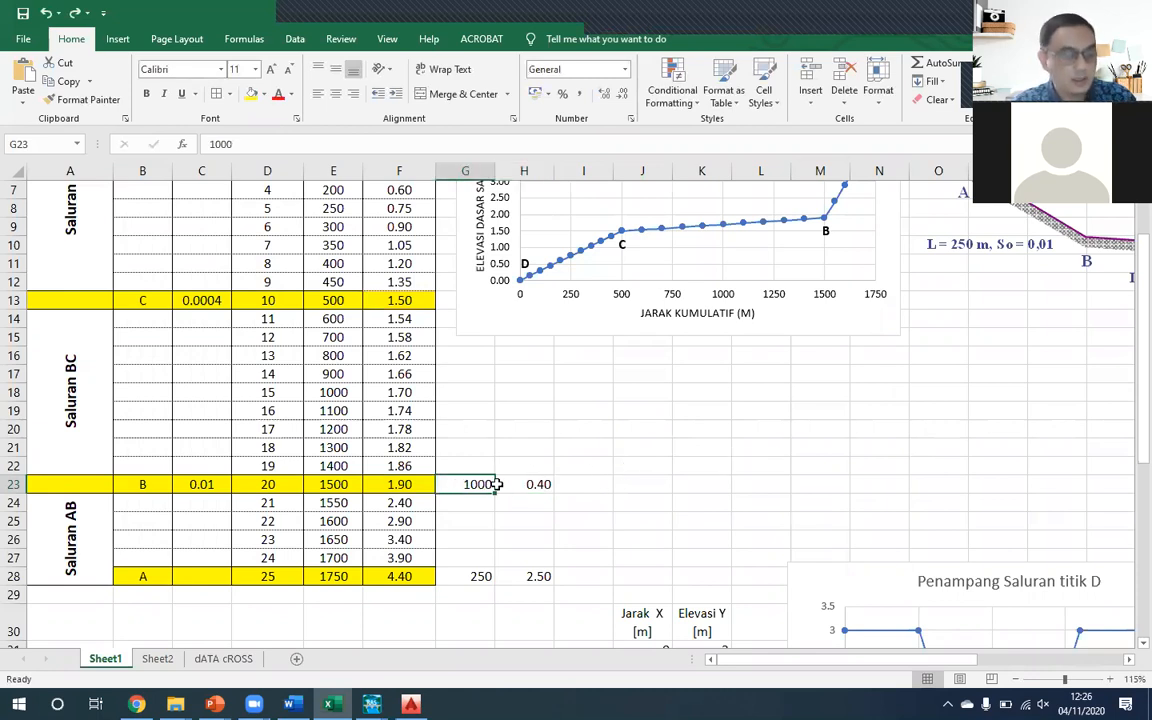
left_click(498, 484)
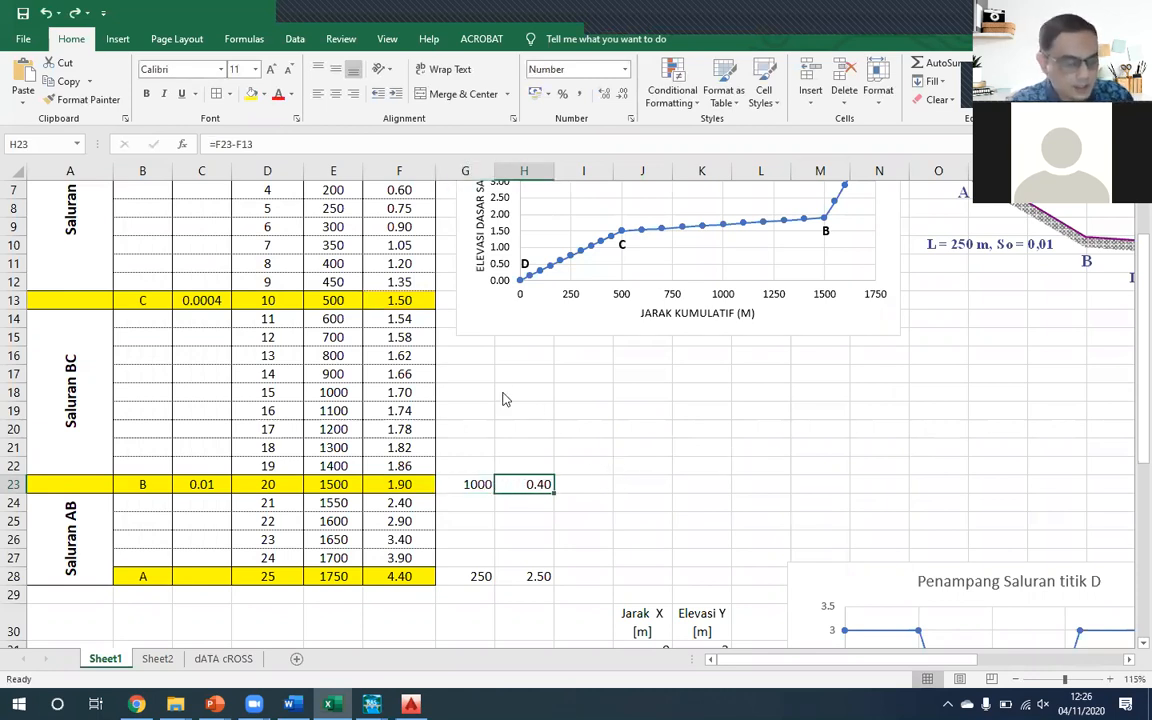
- Switch to HEC-RAS and raise all elevations of the TITIK B cross section by 0.4
key("alt+Tab")
type("0.4")
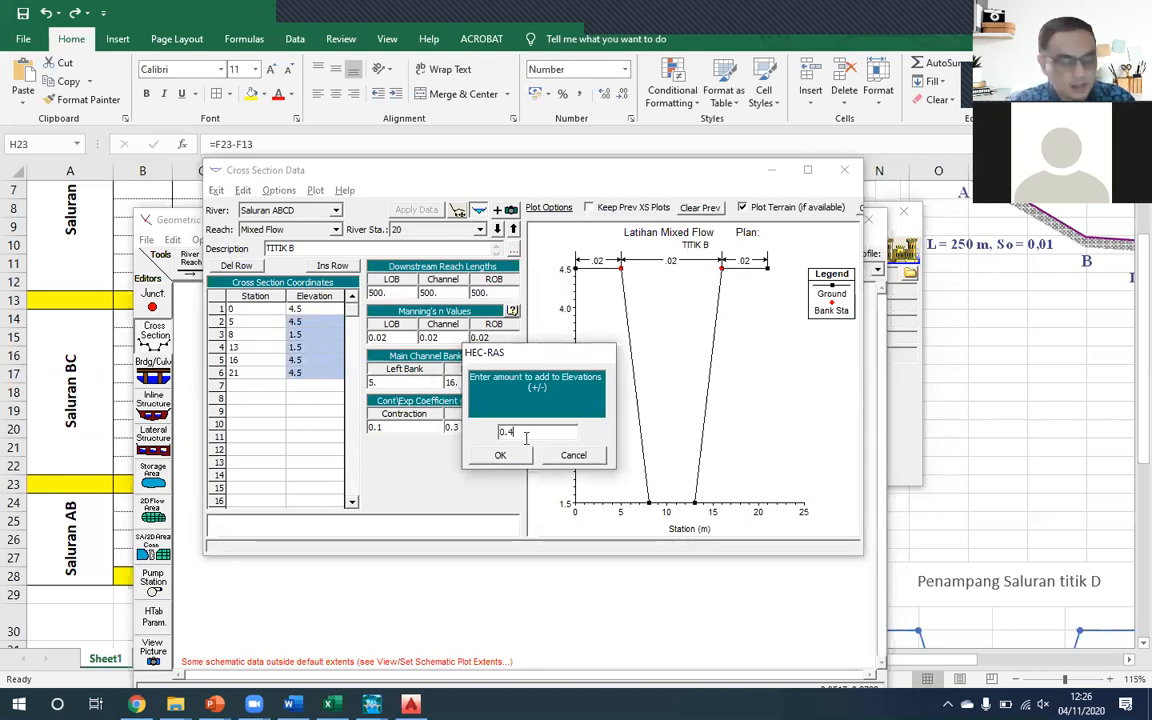
left_click(502, 456)
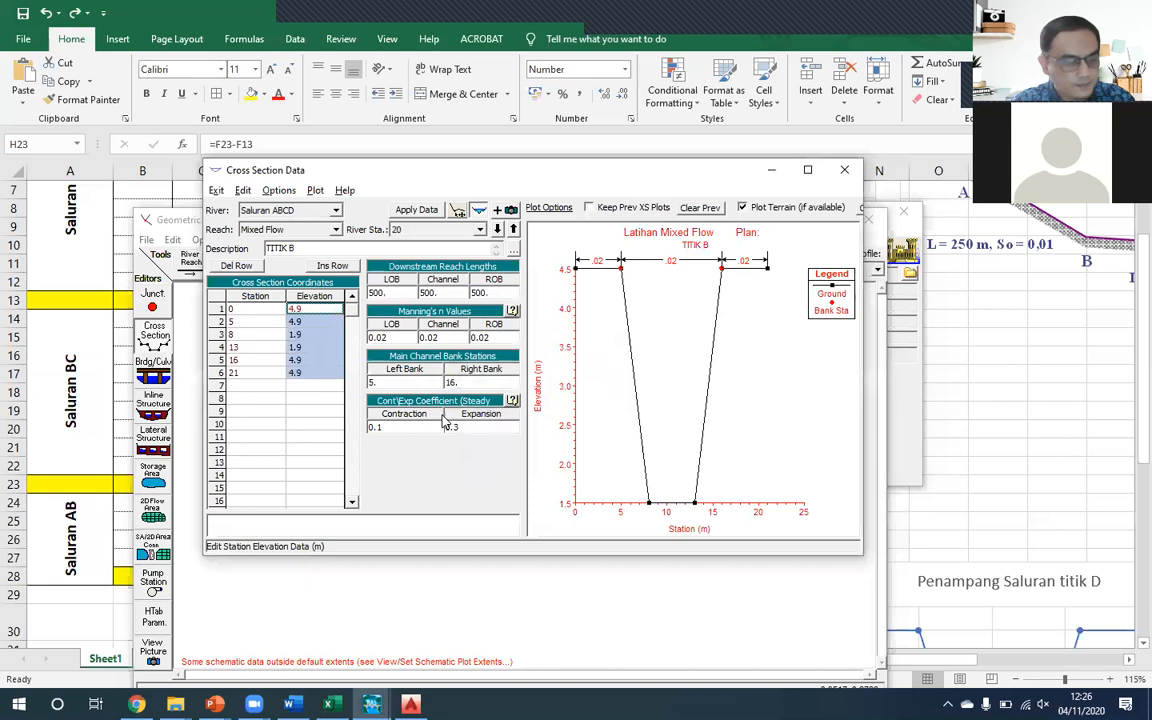
left_click(307, 376)
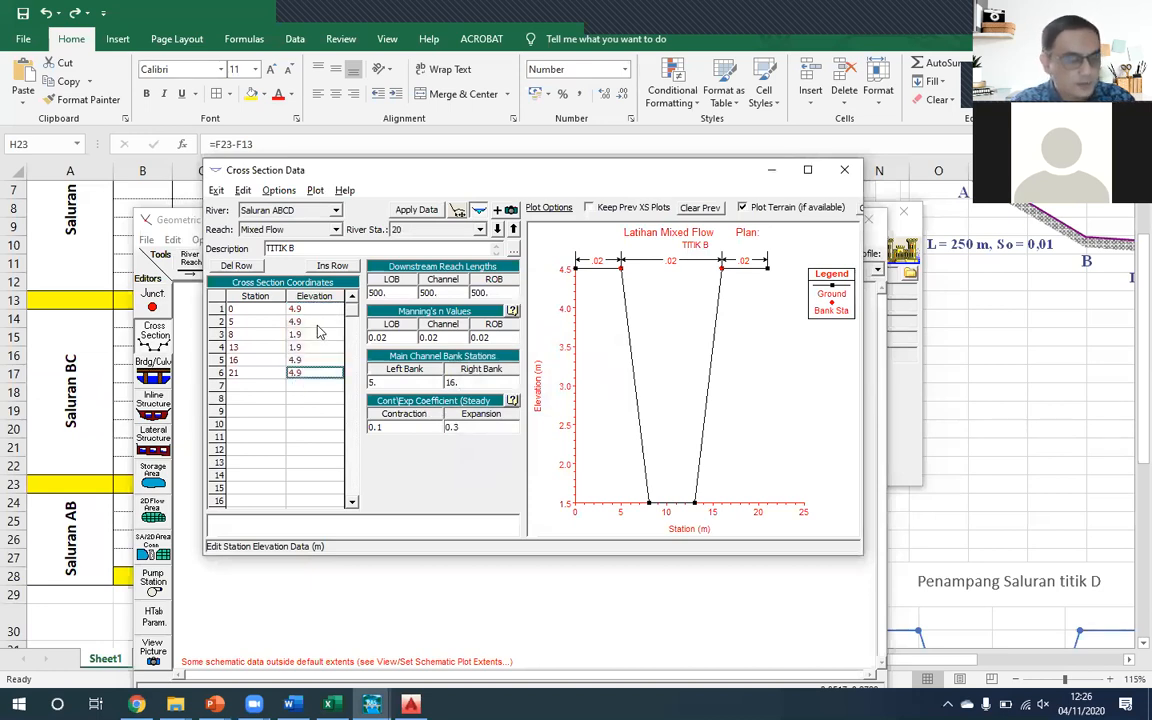
- Set the LOB, Channel and ROB downstream reach lengths of TITIK B to 1000 and apply the data
key("Tab")
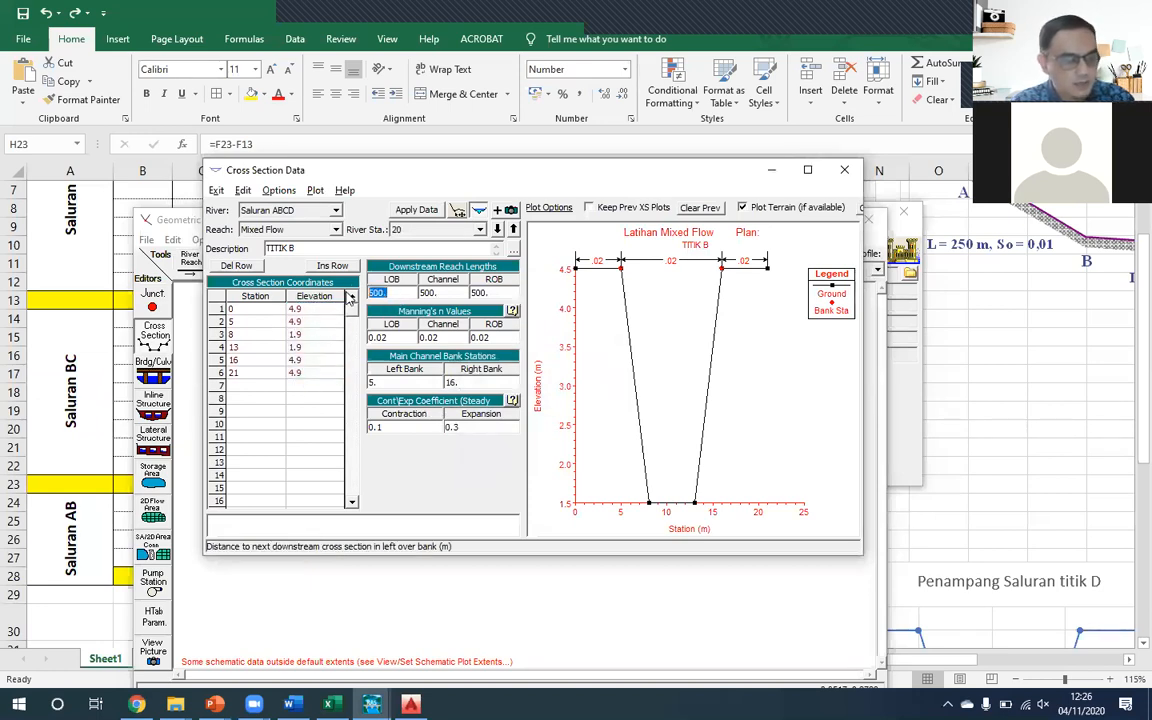
type("1000")
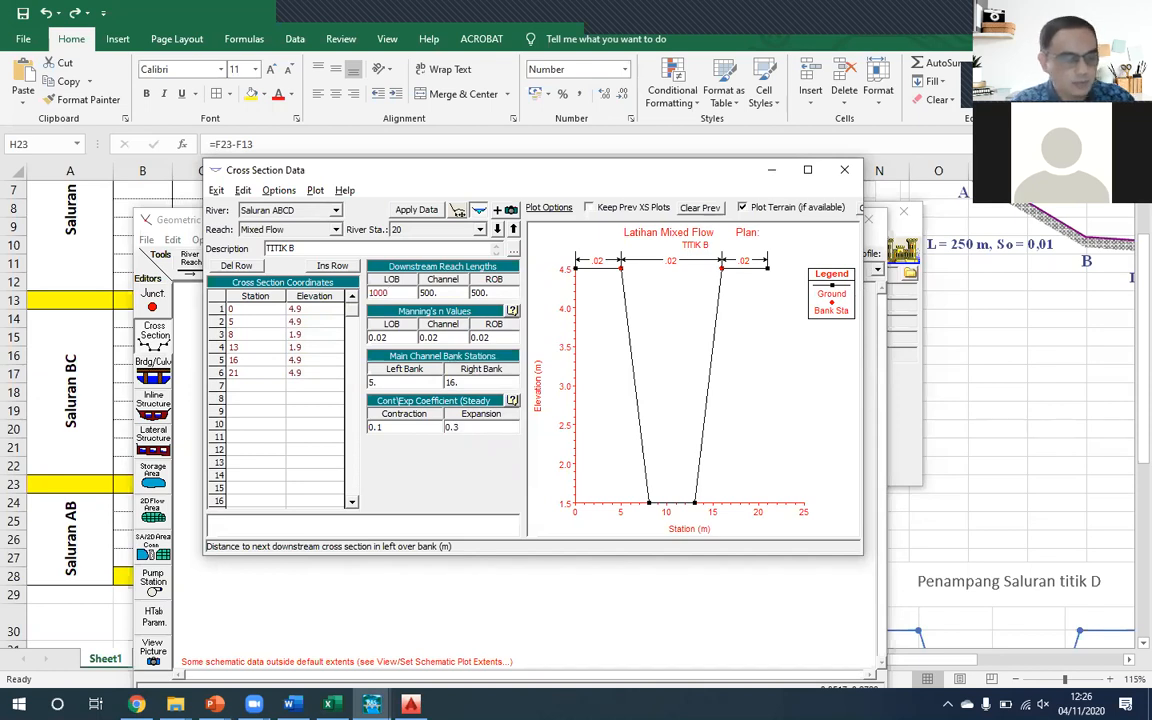
key("Tab")
type("1000")
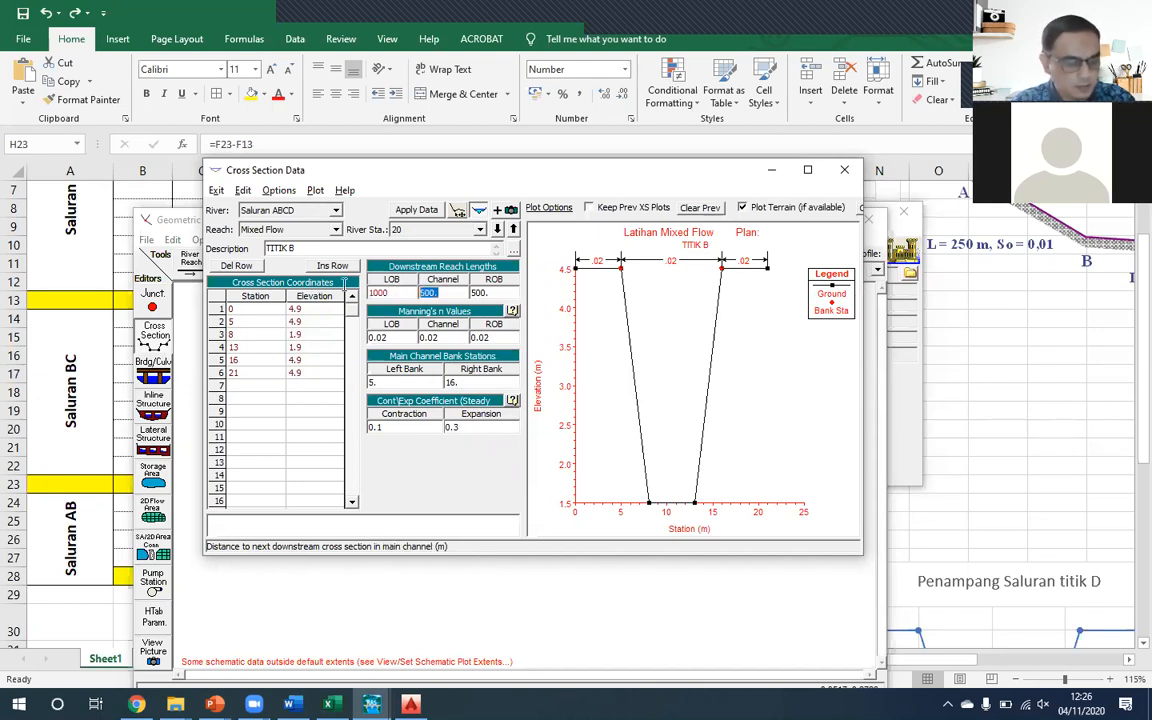
key("Tab")
type("1000")
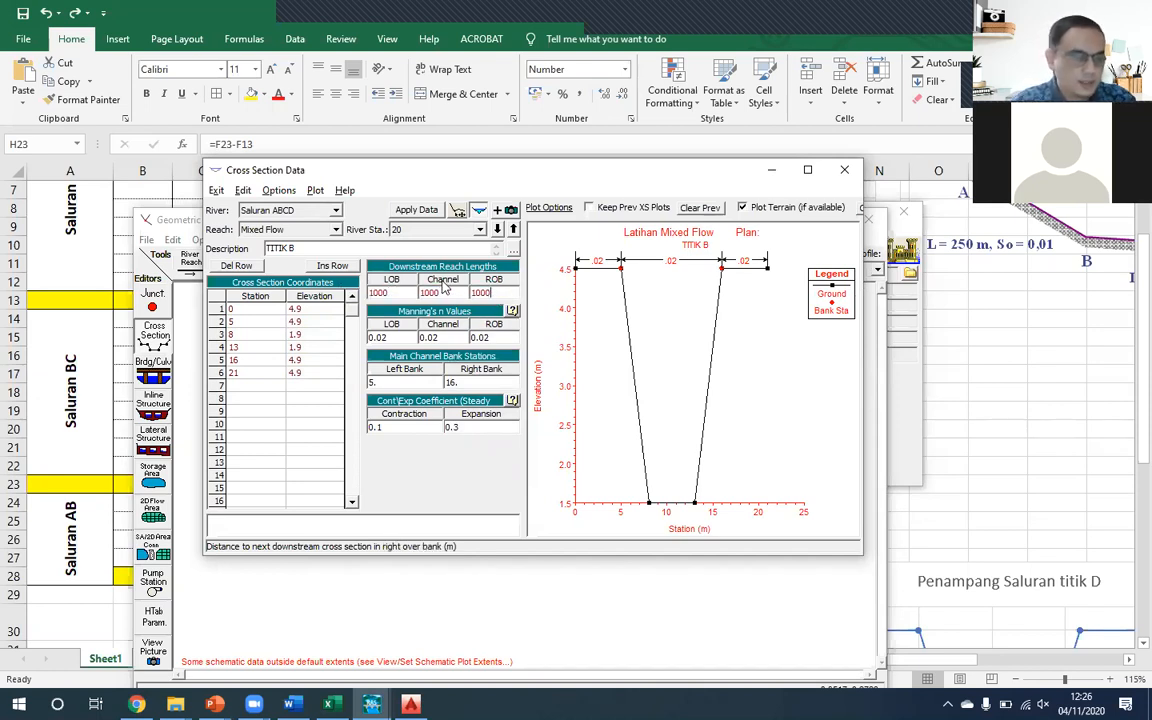
left_click(415, 210)
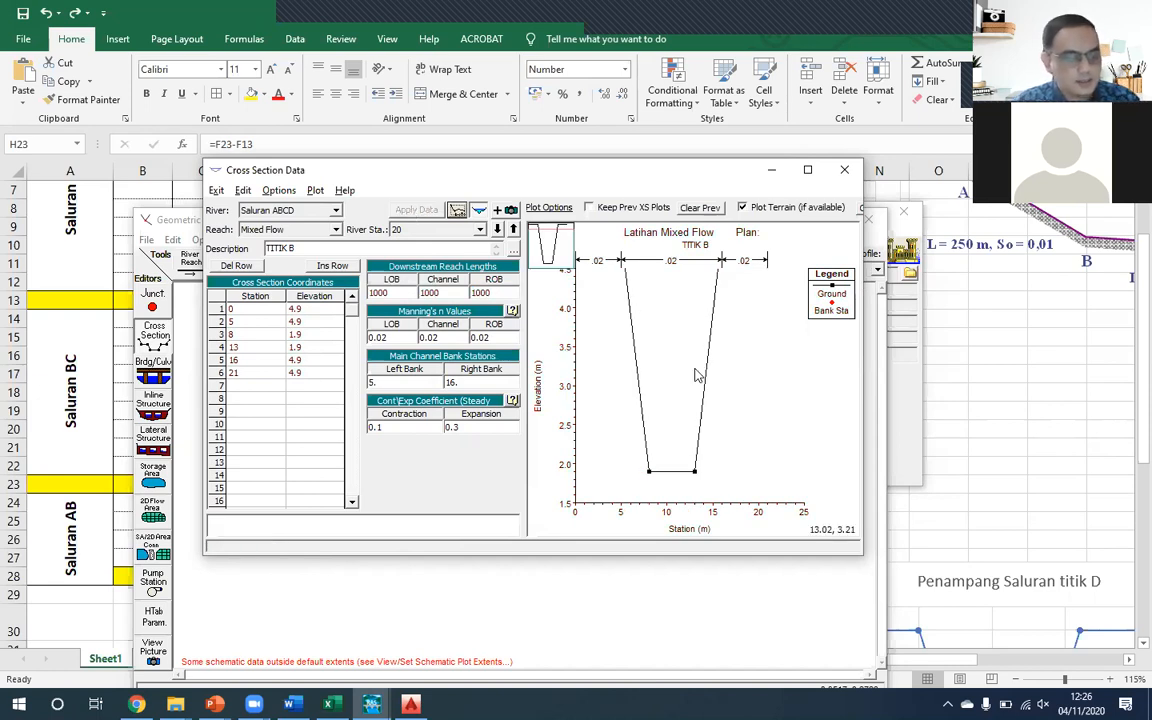
- Review the TITIK C and TITIK D cross sections downstream, then return to TITIK B at river station 20
left_click(497, 229)
left_click(497, 229)
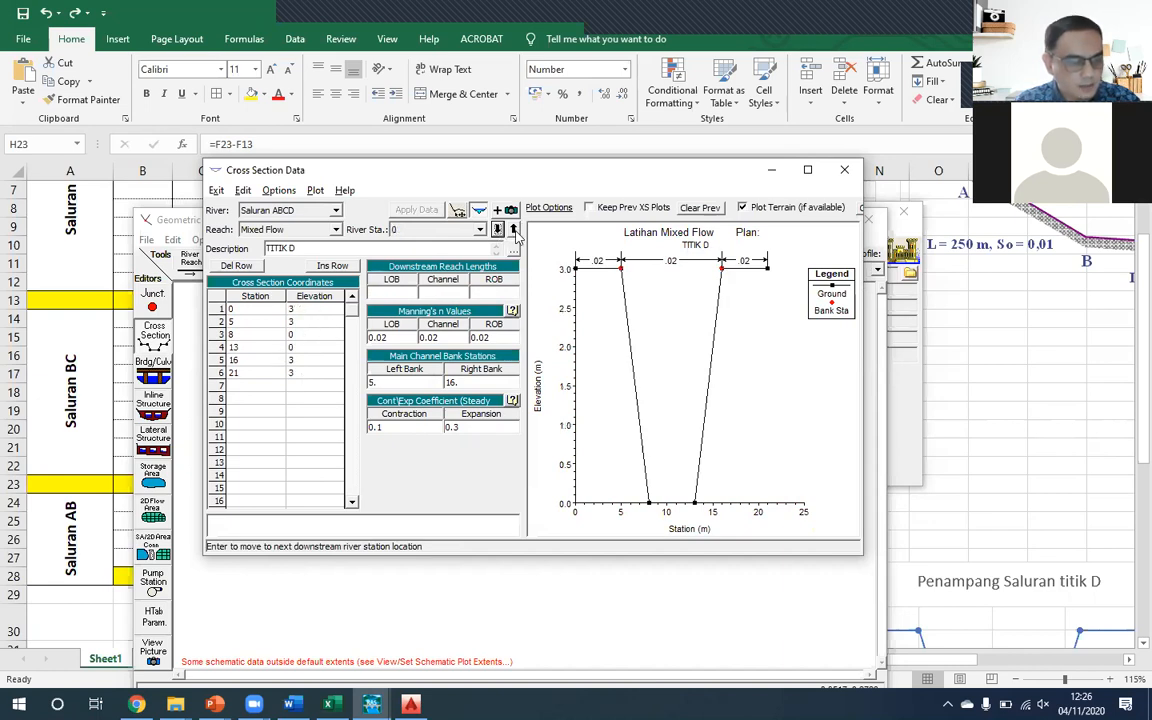
left_click(513, 229)
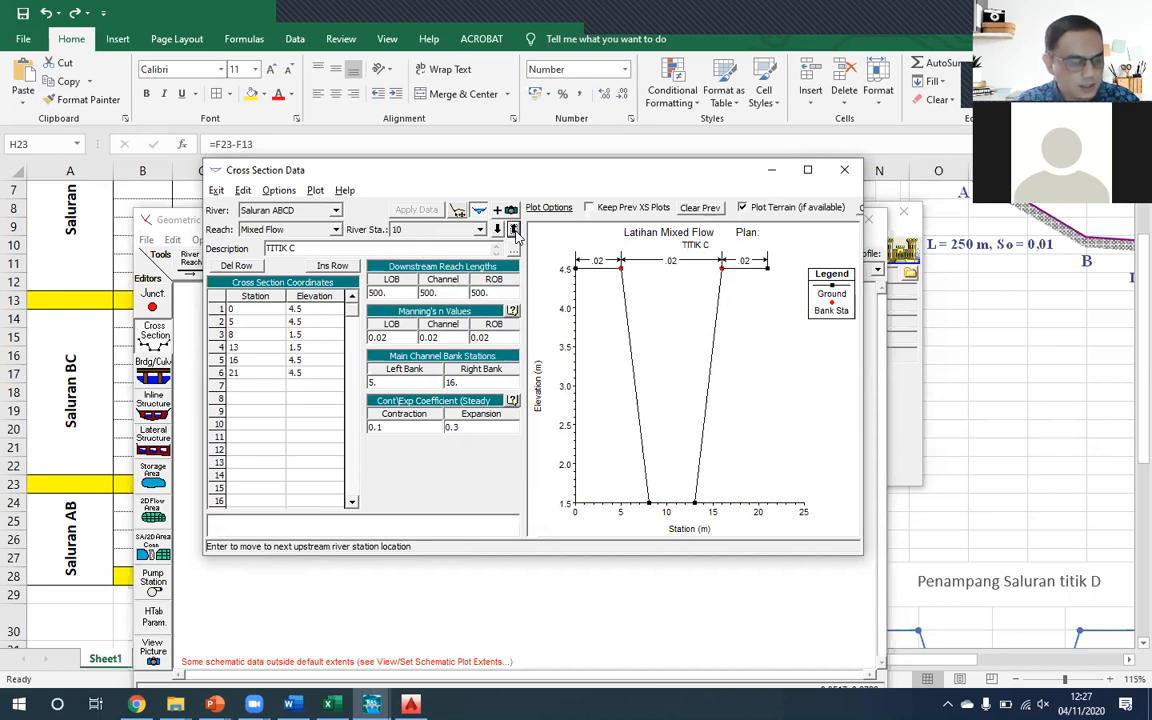
left_click(513, 229)
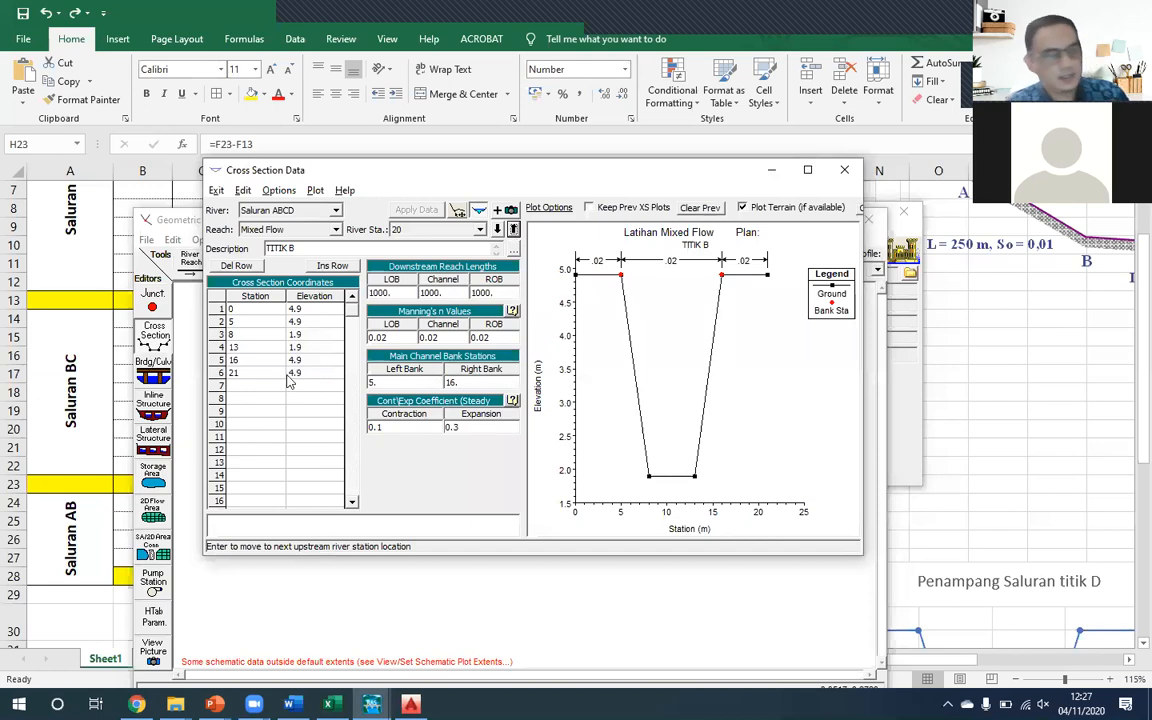
- Copy the TITIK B cross section to river station 25, point A's station in the Excel table, and change its description to TITIK A
left_click(279, 190)
left_click(350, 227)
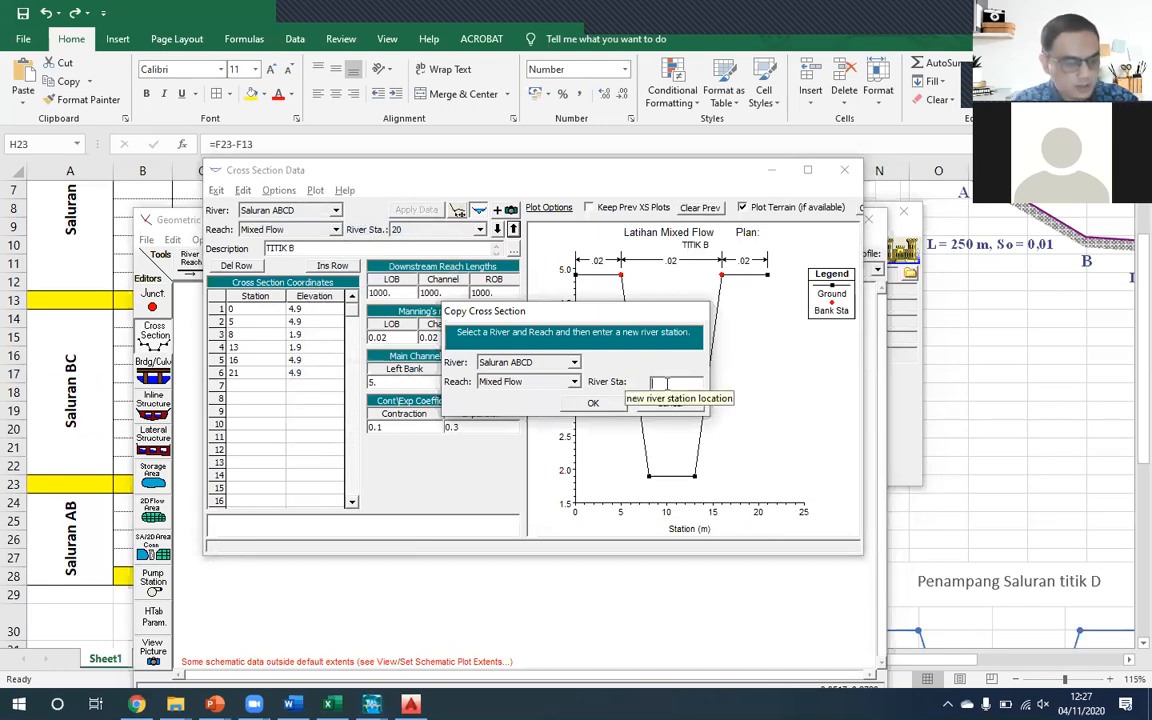
left_click(328, 704)
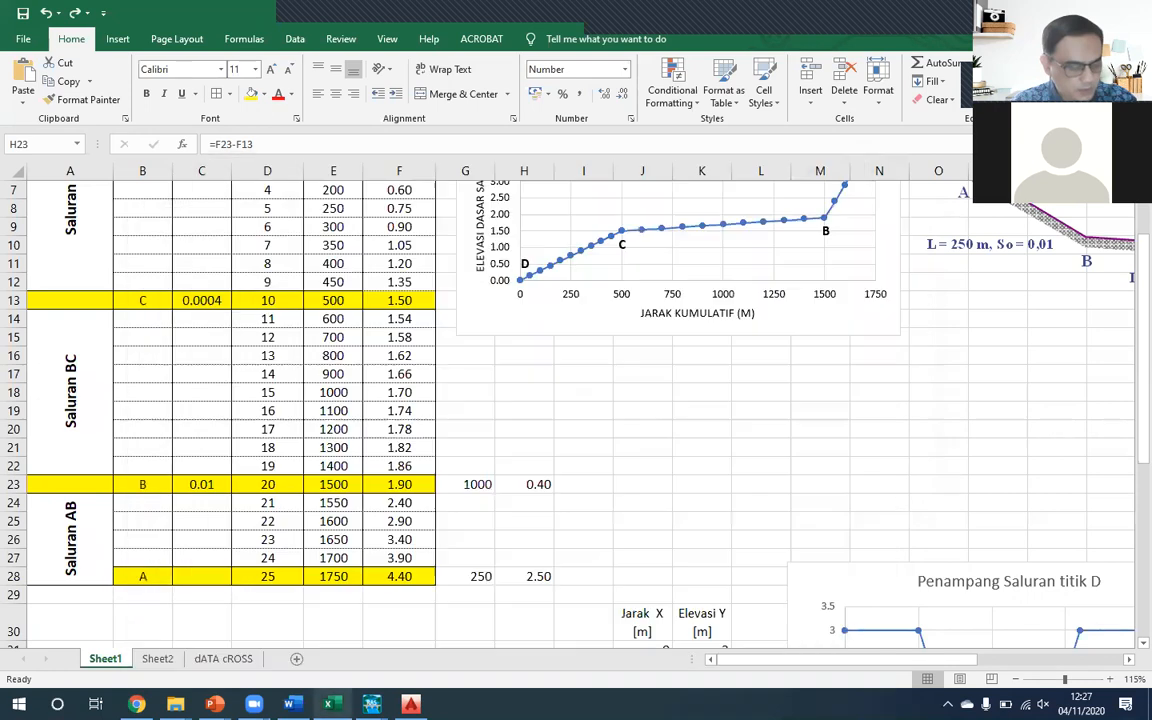
left_click(290, 576)
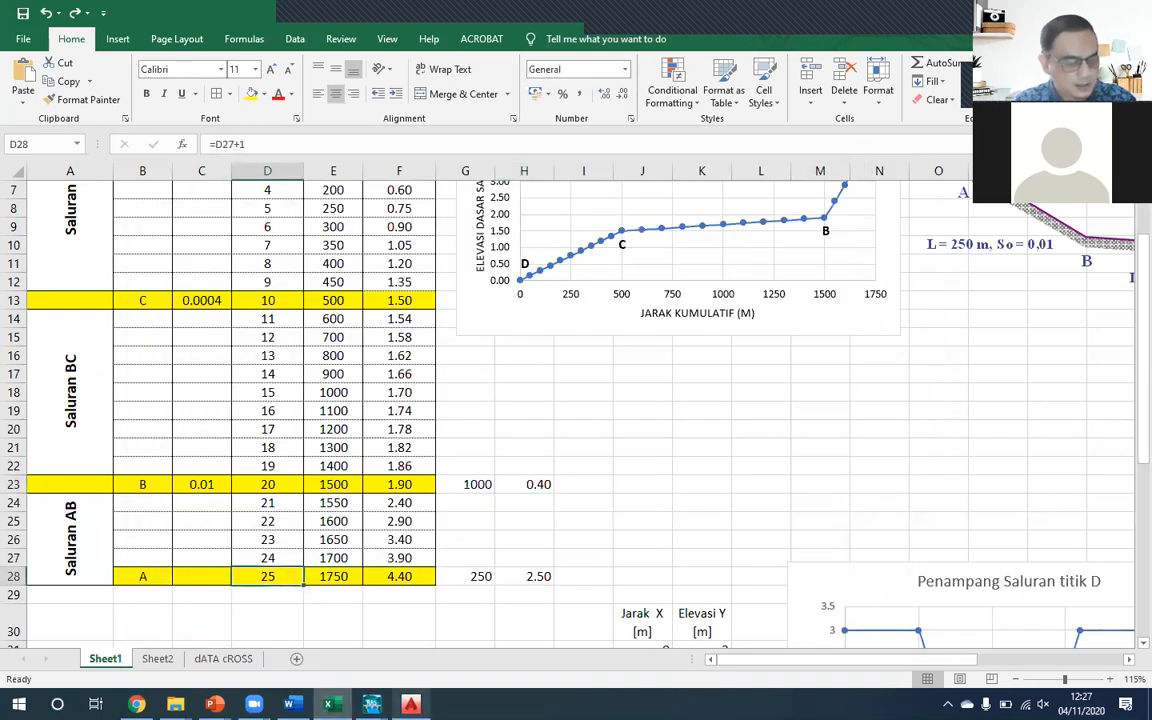
left_click(468, 585)
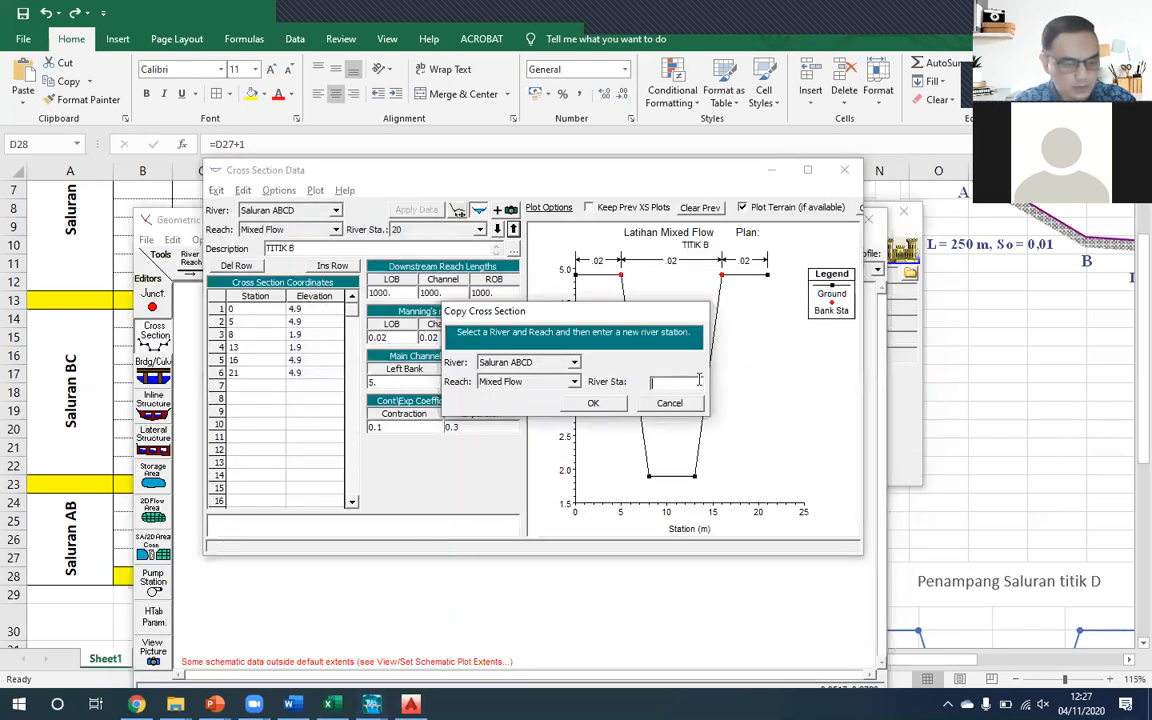
type("25")
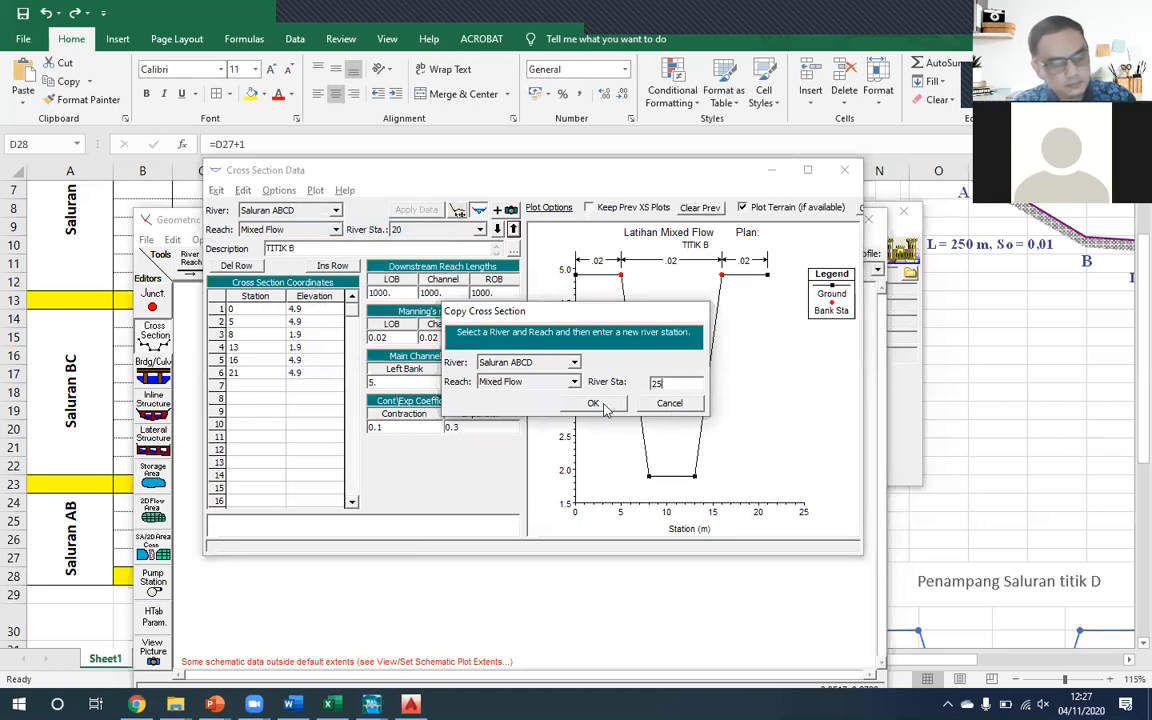
left_click(593, 403)
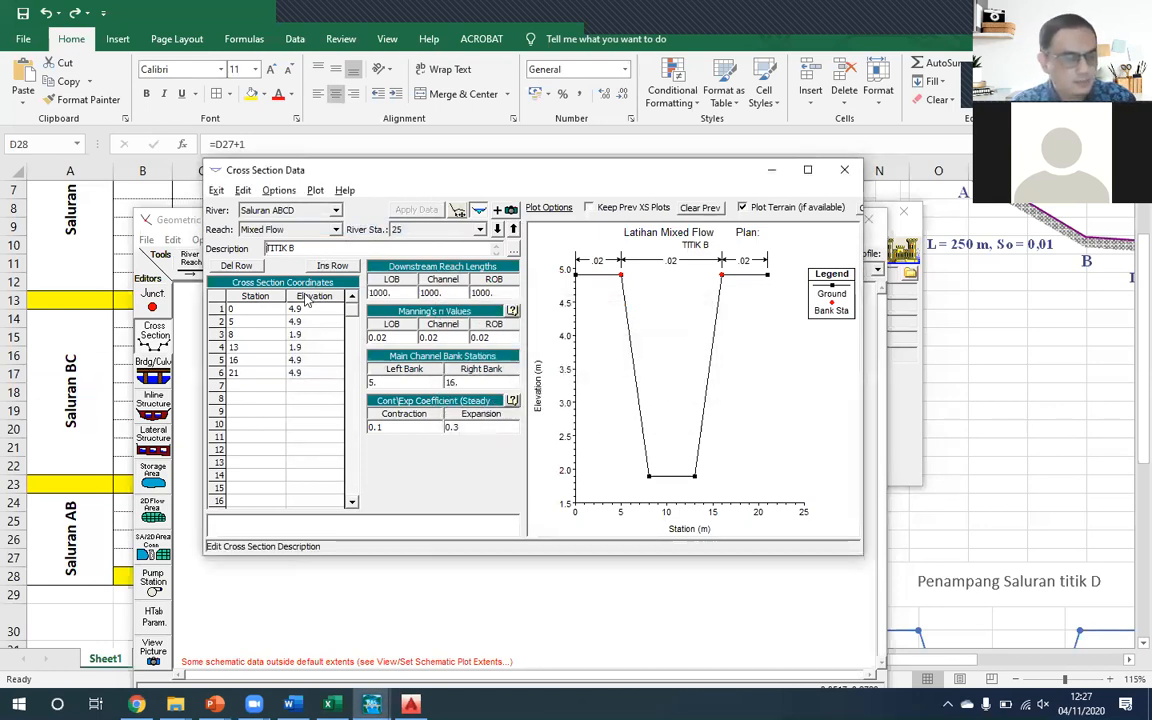
key("BackSpace")
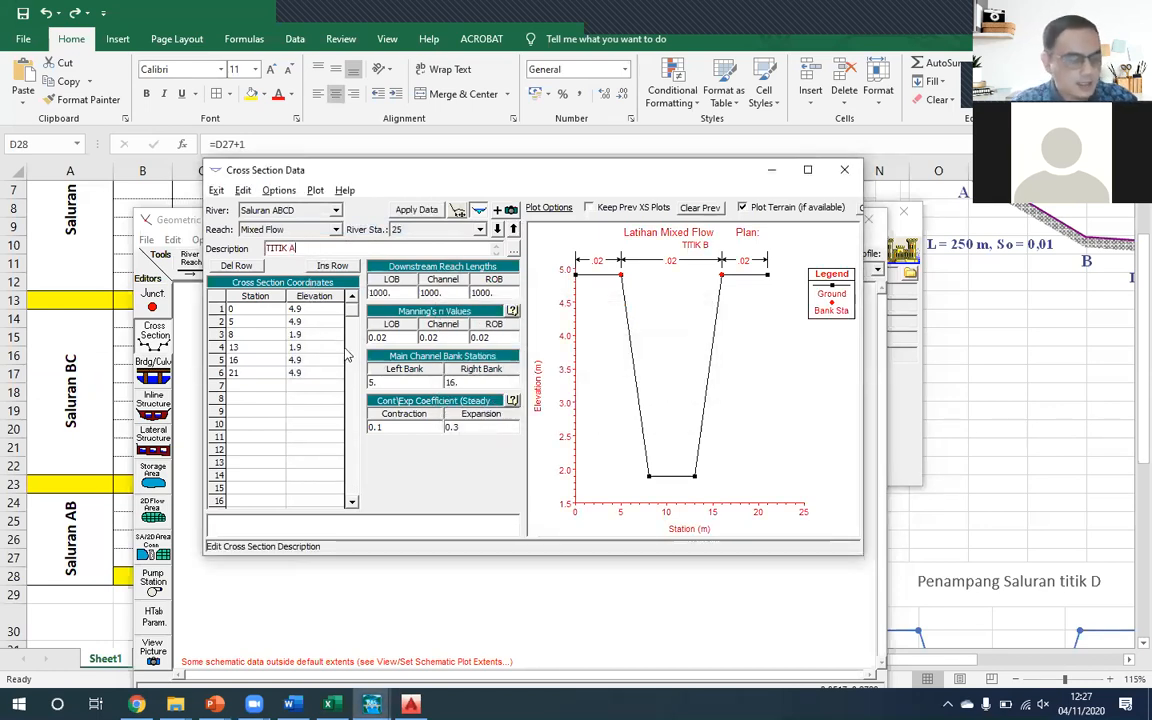
- Raise all TITIK A elevations by 2.5 with Adjust Elevations, using the A–B elevation difference from cell H28 of the Excel sheet
left_click_drag(325, 310, 312, 376)
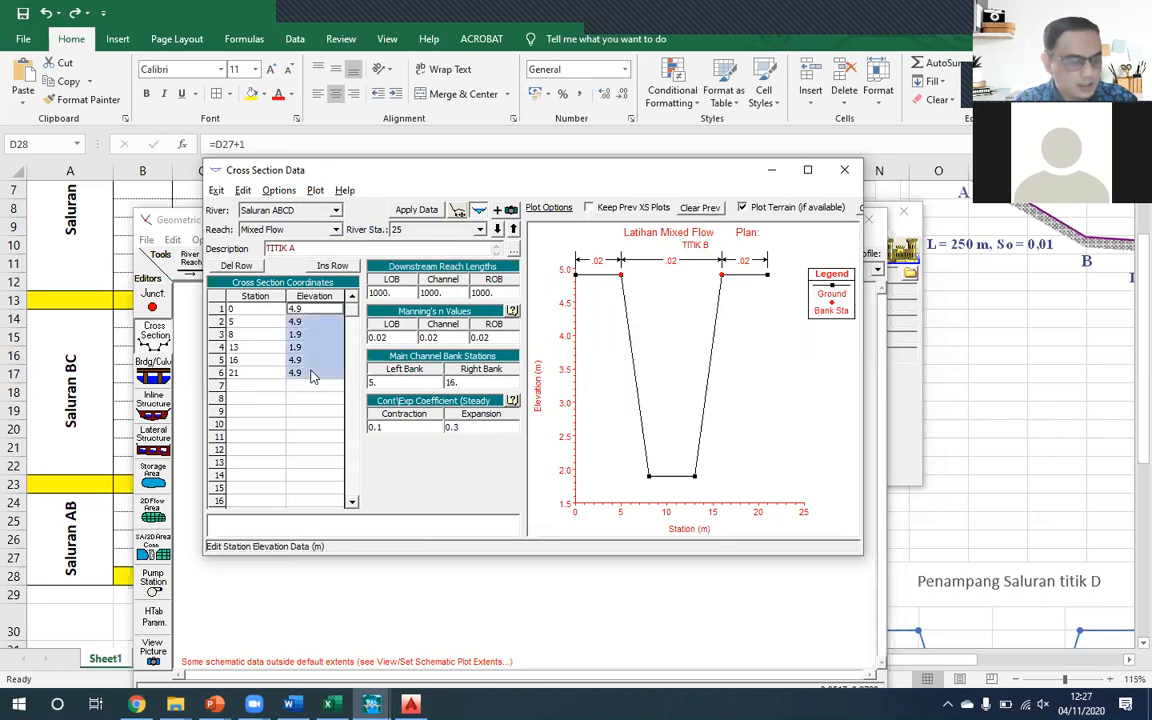
left_click(279, 190)
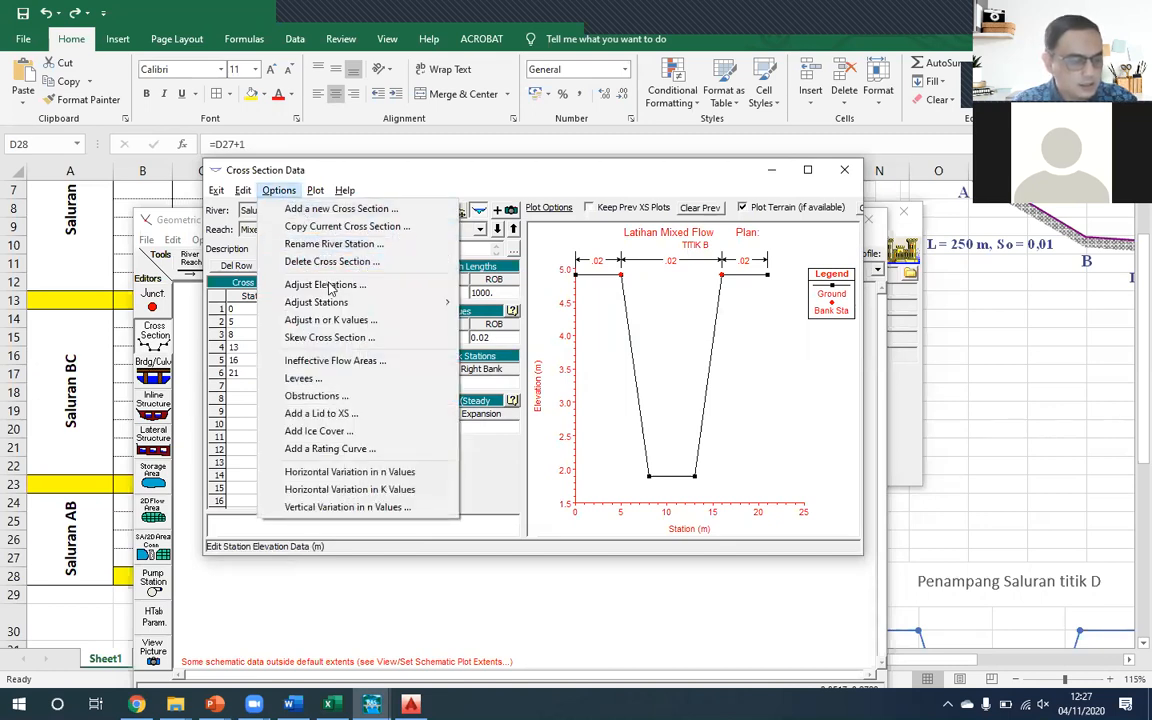
left_click(325, 285)
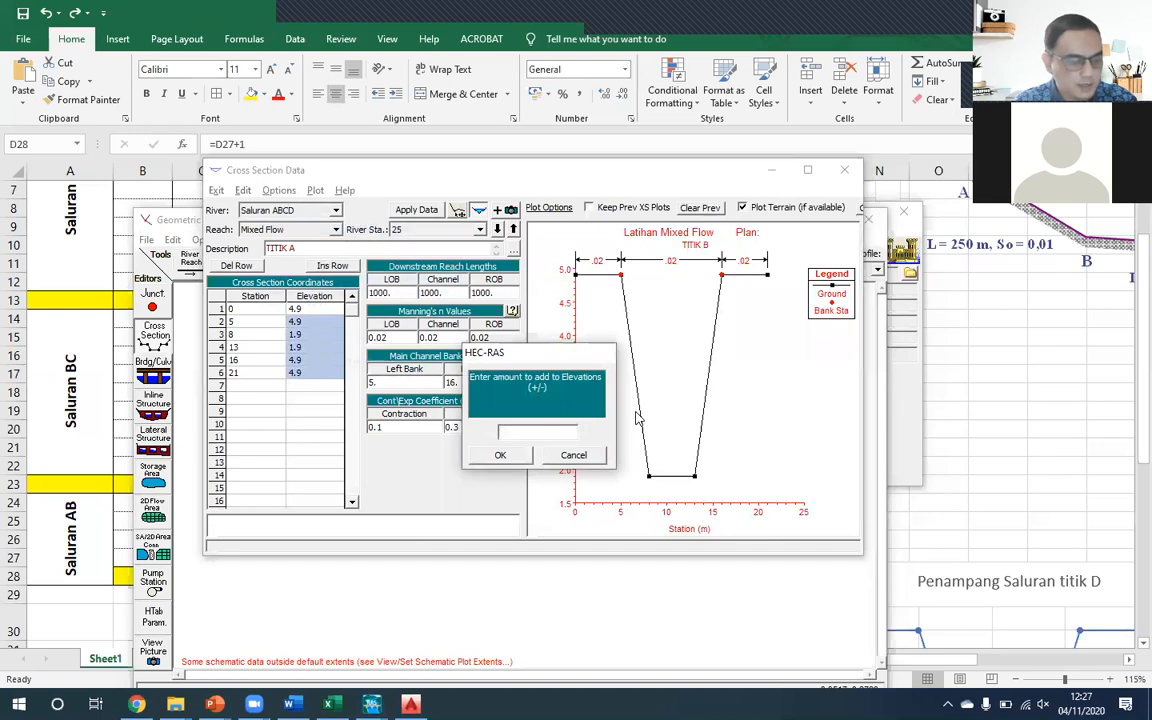
key("alt+Tab")
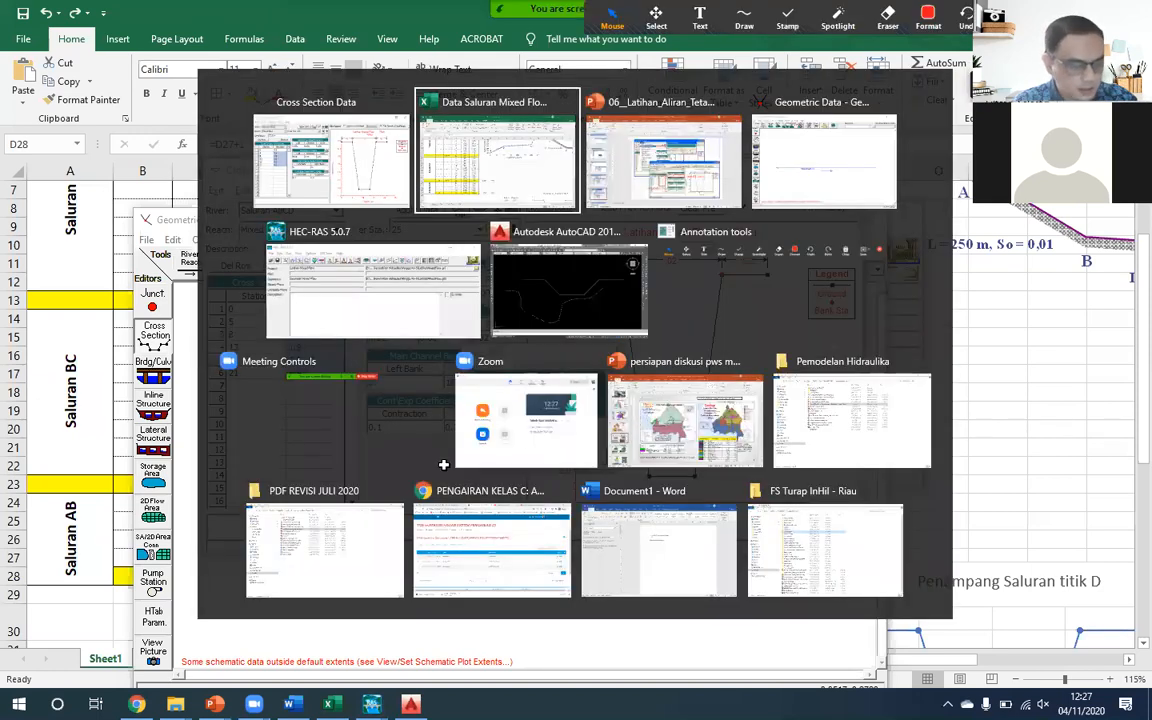
left_click(413, 578)
left_click(399, 484)
double_click(539, 578)
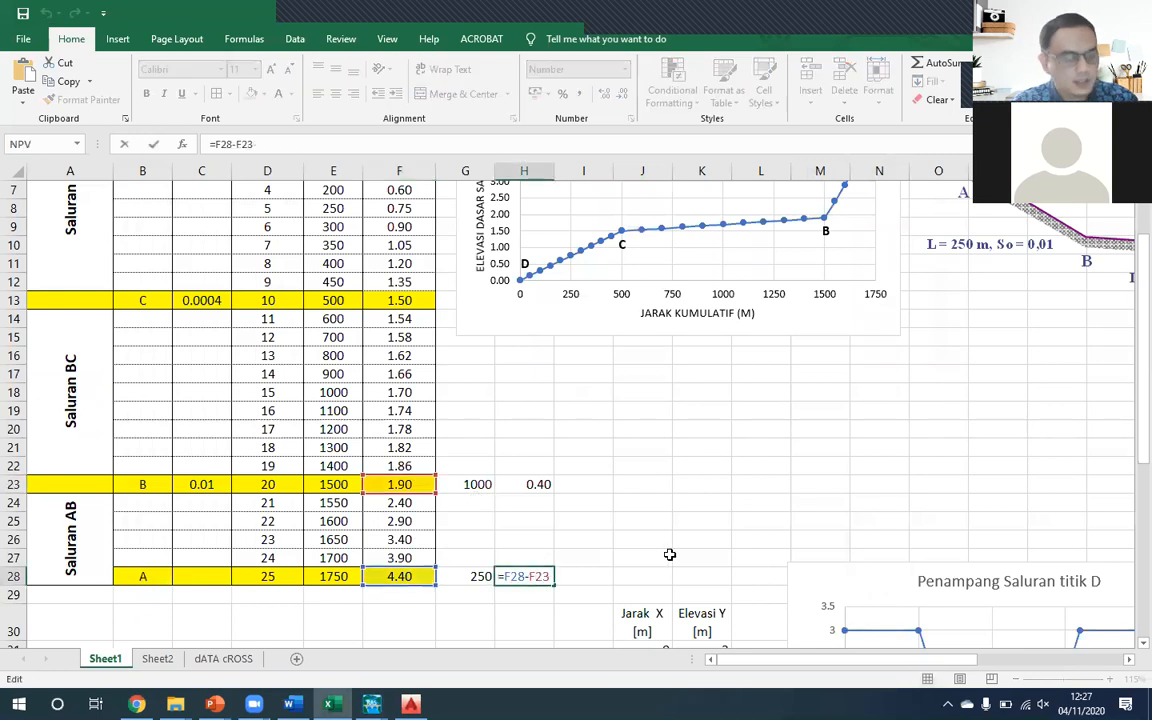
key("Escape")
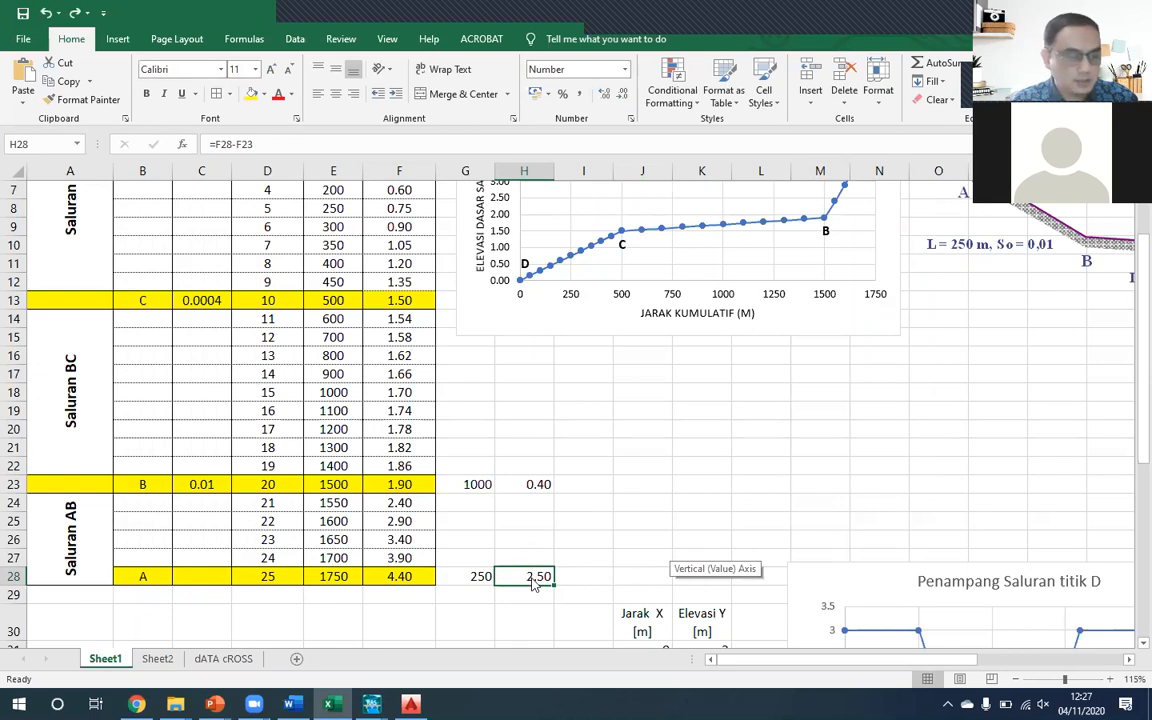
key("alt+Tab")
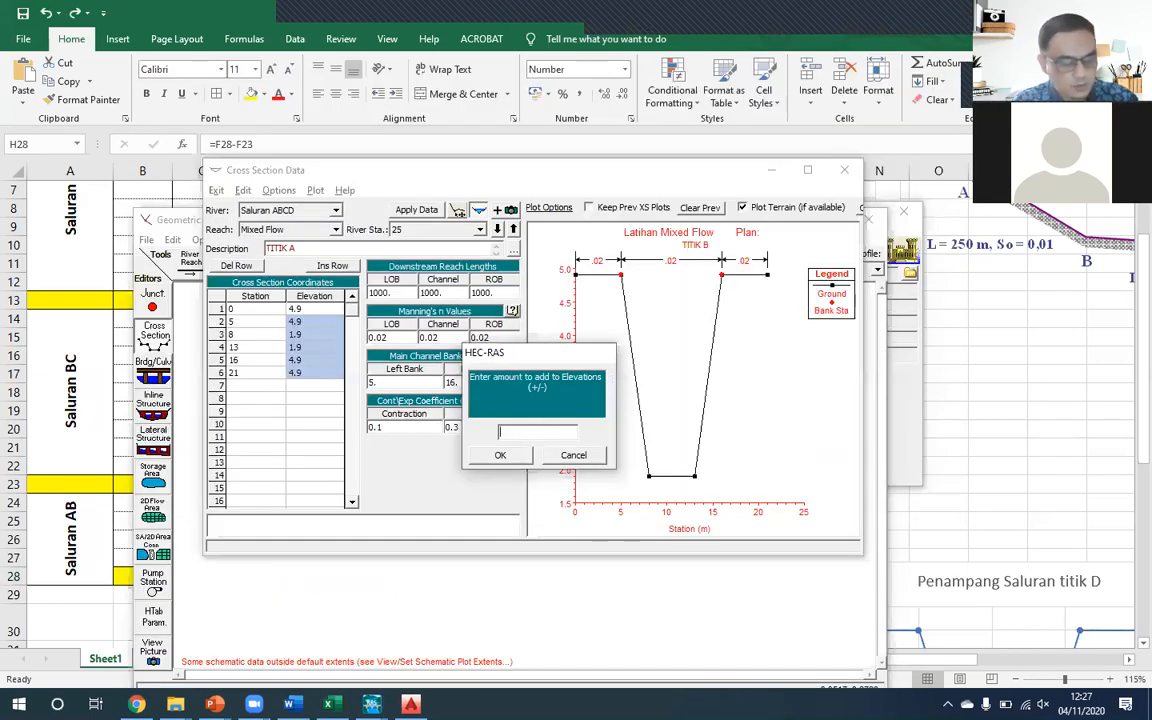
left_click(501, 456)
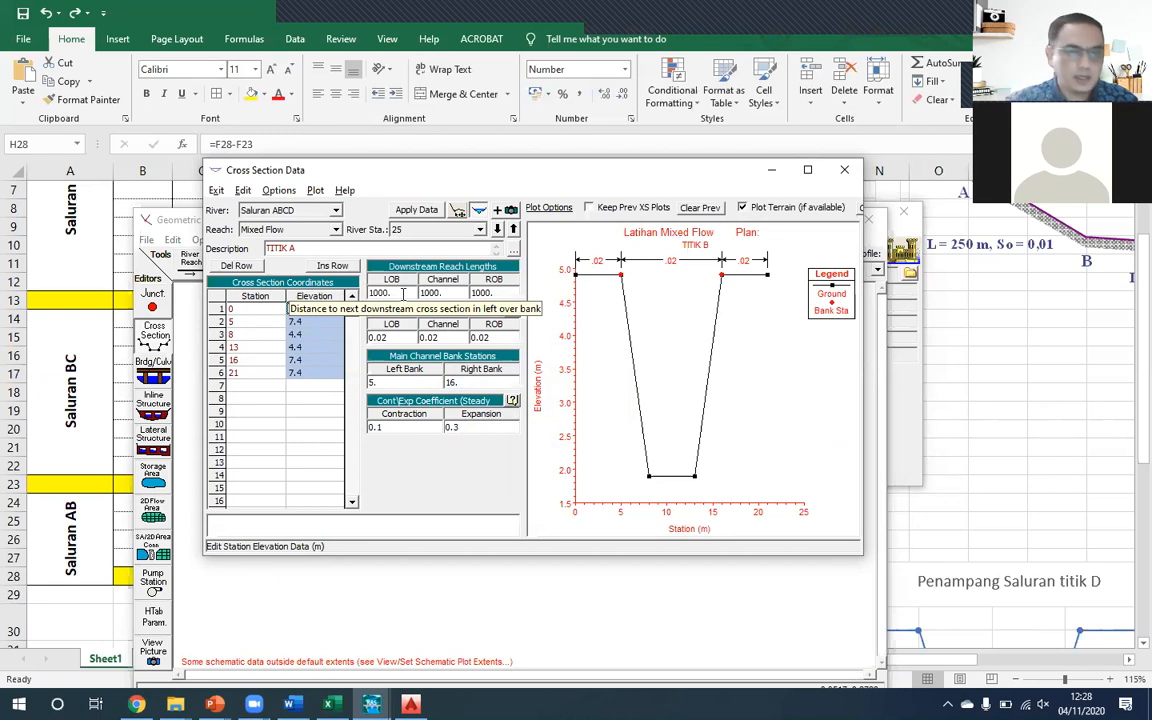
- Set the LOB, Channel and ROB downstream reach lengths of TITIK A to 250, the A–B distance in the Excel sheet, and apply the data
key("alt+Tab")
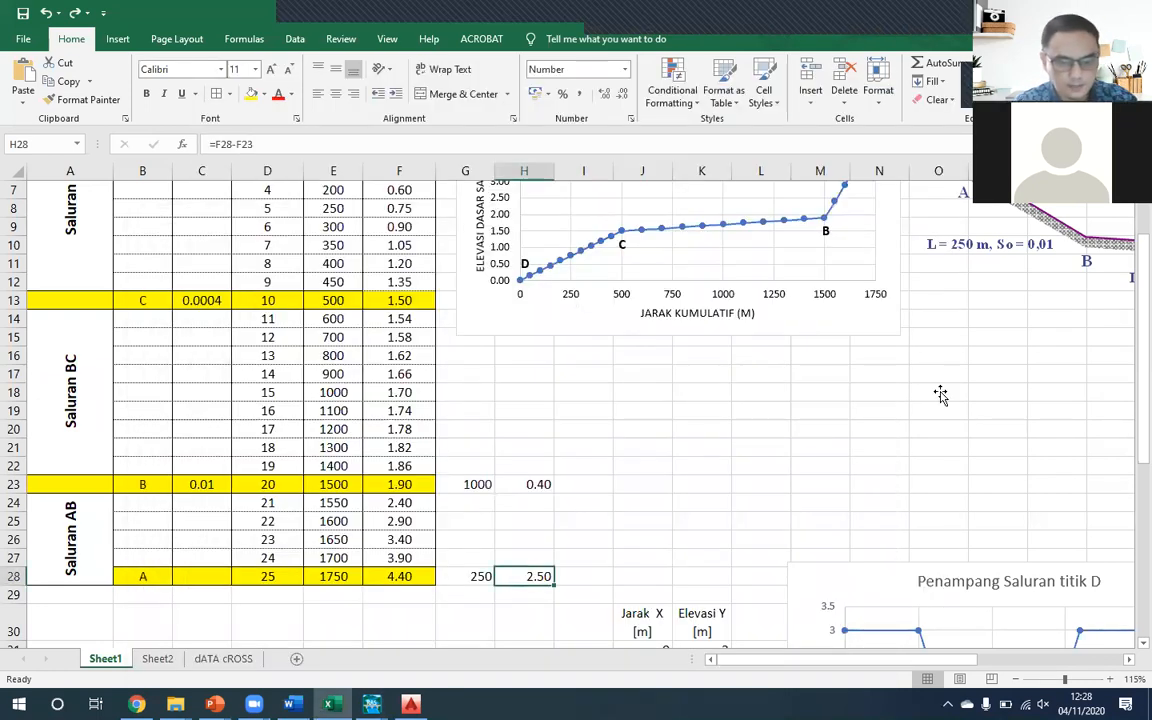
scroll(940, 391, "up", 2)
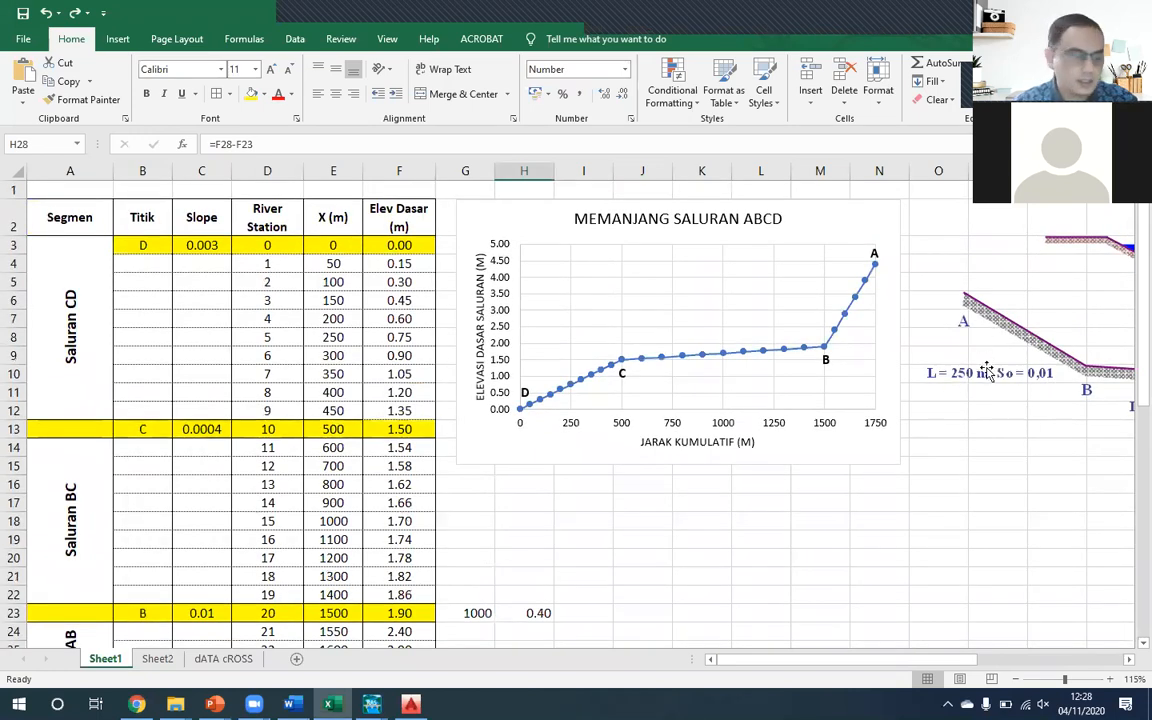
key("alt+Tab")
double_click(382, 292)
type("250")
key("Tab")
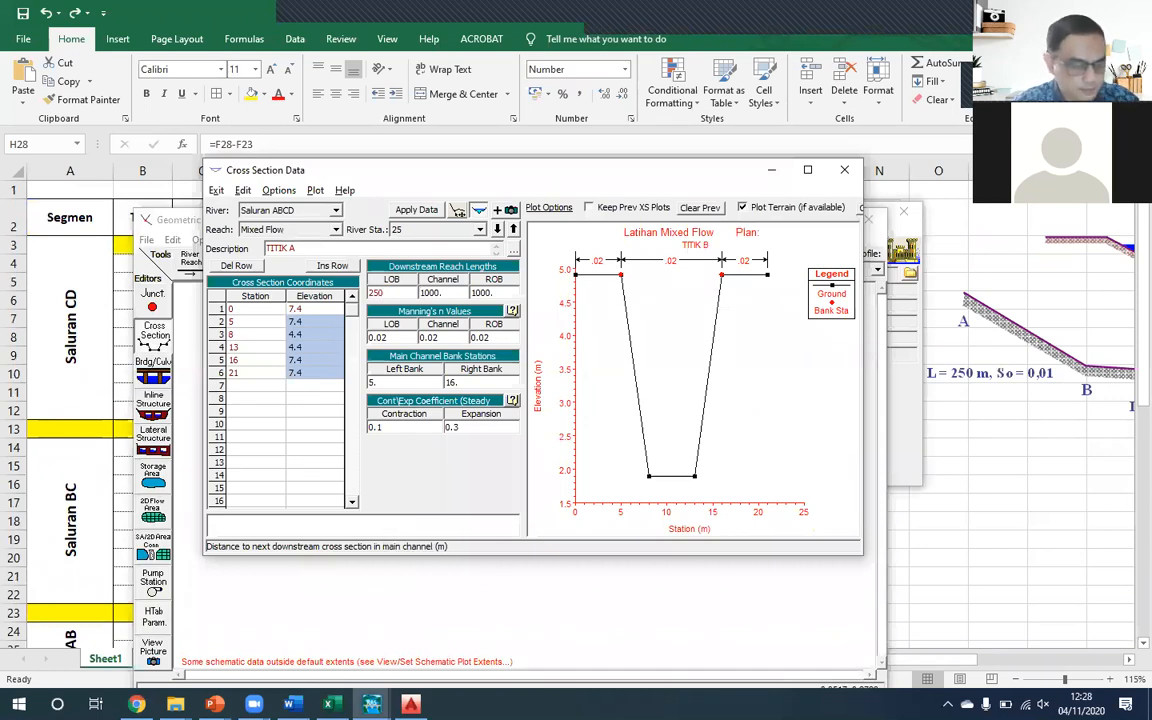
type("250")
key("Tab")
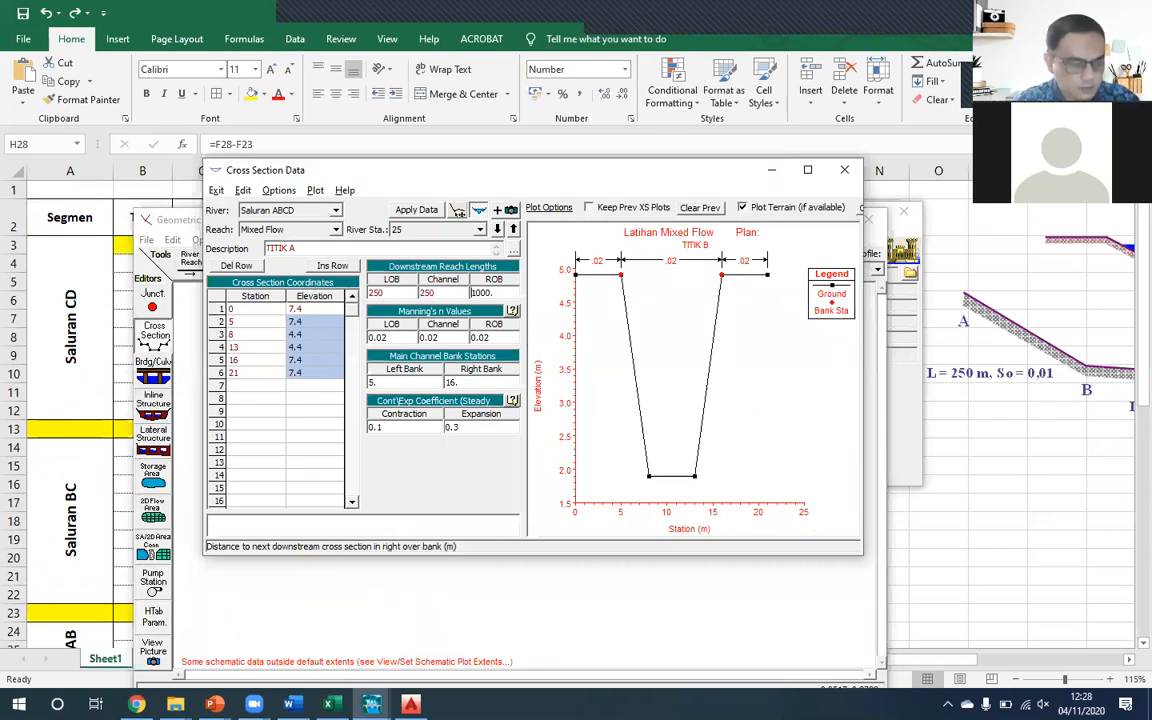
type("250")
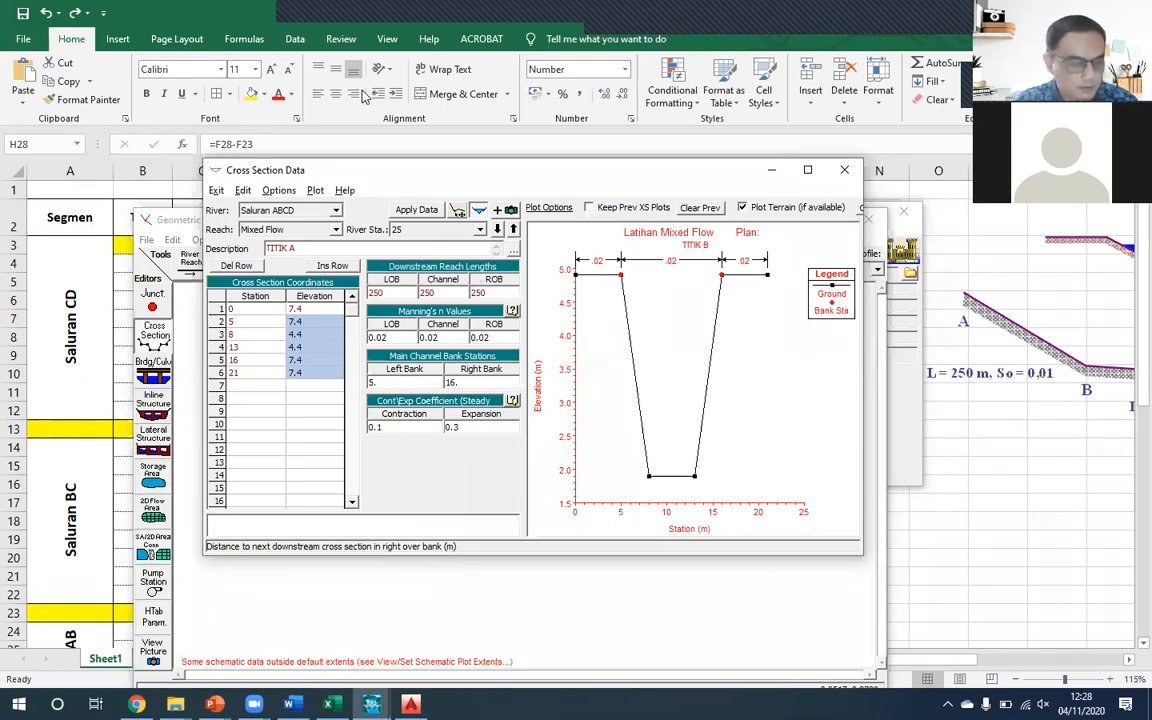
left_click(409, 210)
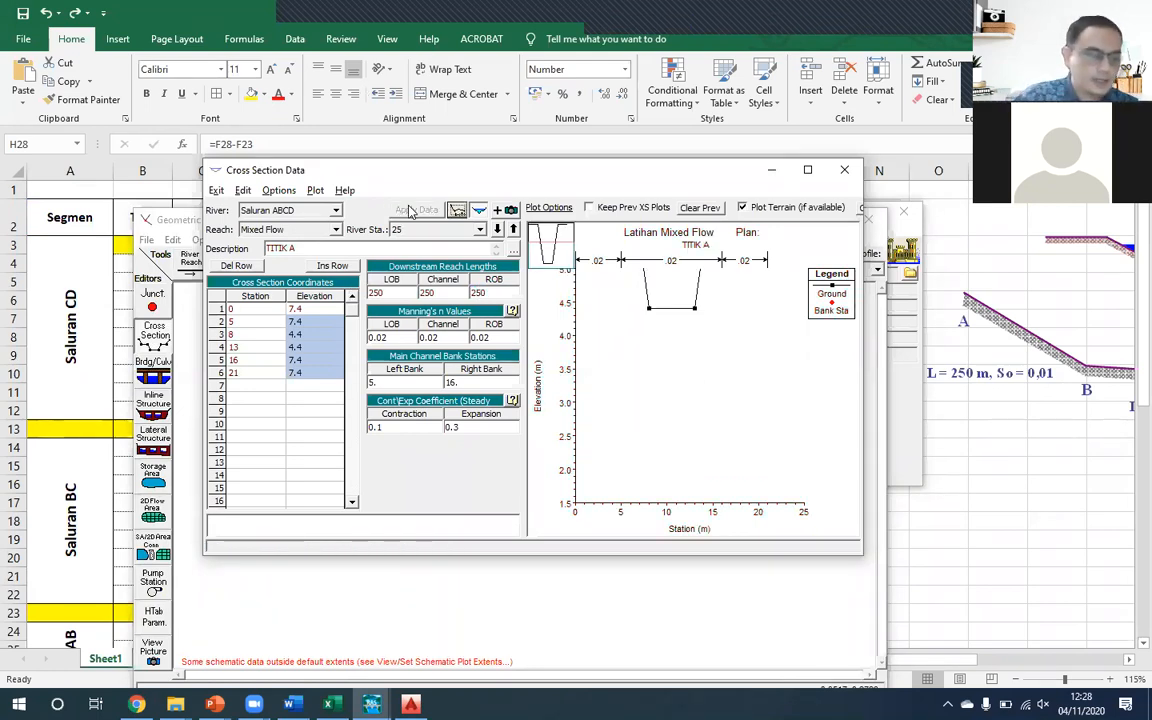
- Review the TITIK B and TITIK A cross sections, then close the cross section editor
left_click(497, 229)
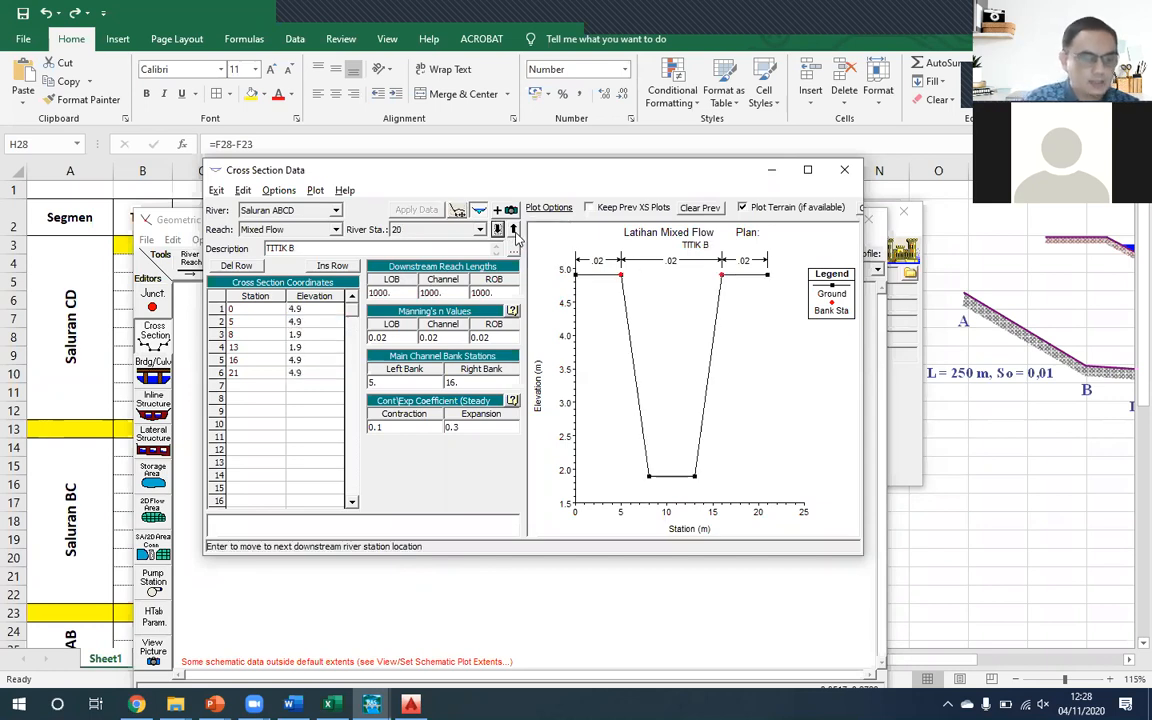
left_click(513, 230)
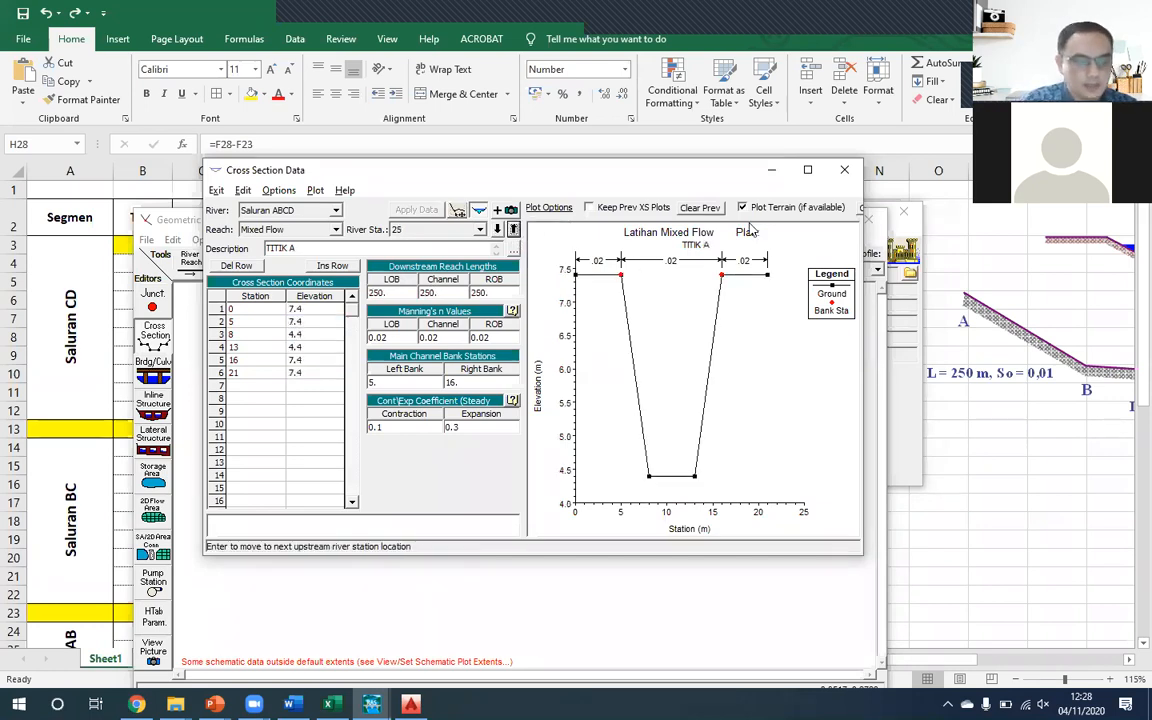
left_click(847, 173)
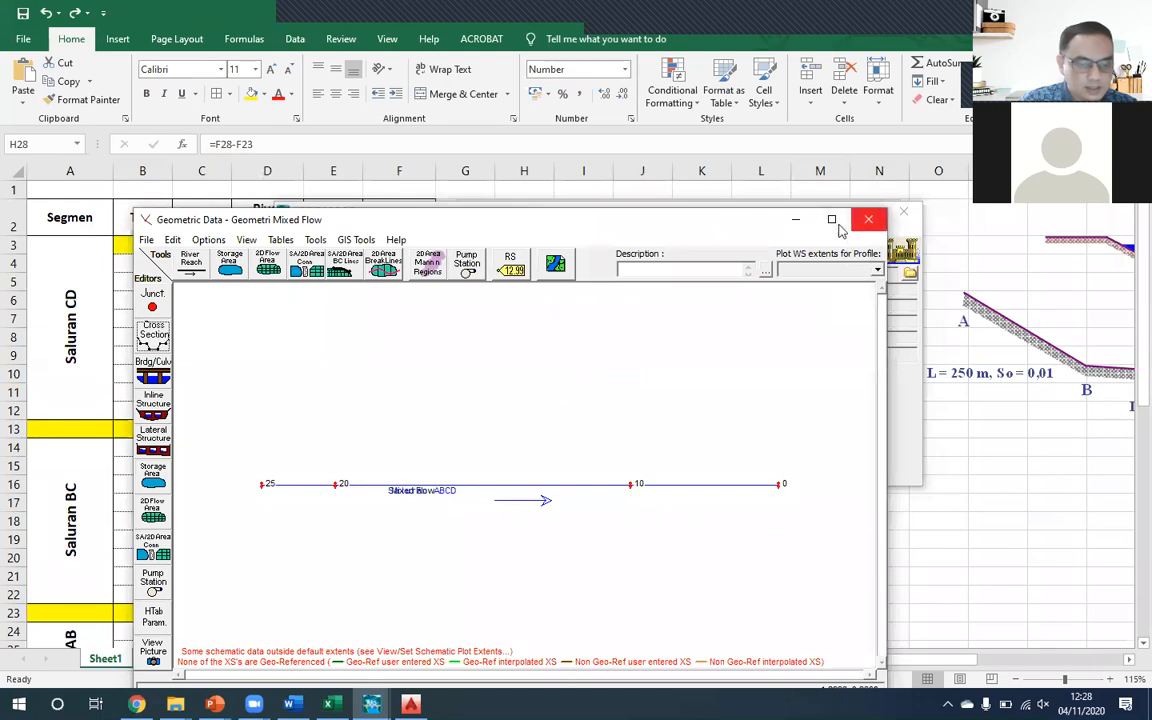
- Save the geometry data and close the Geometric Data editor
left_click(146, 240)
left_click(165, 293)
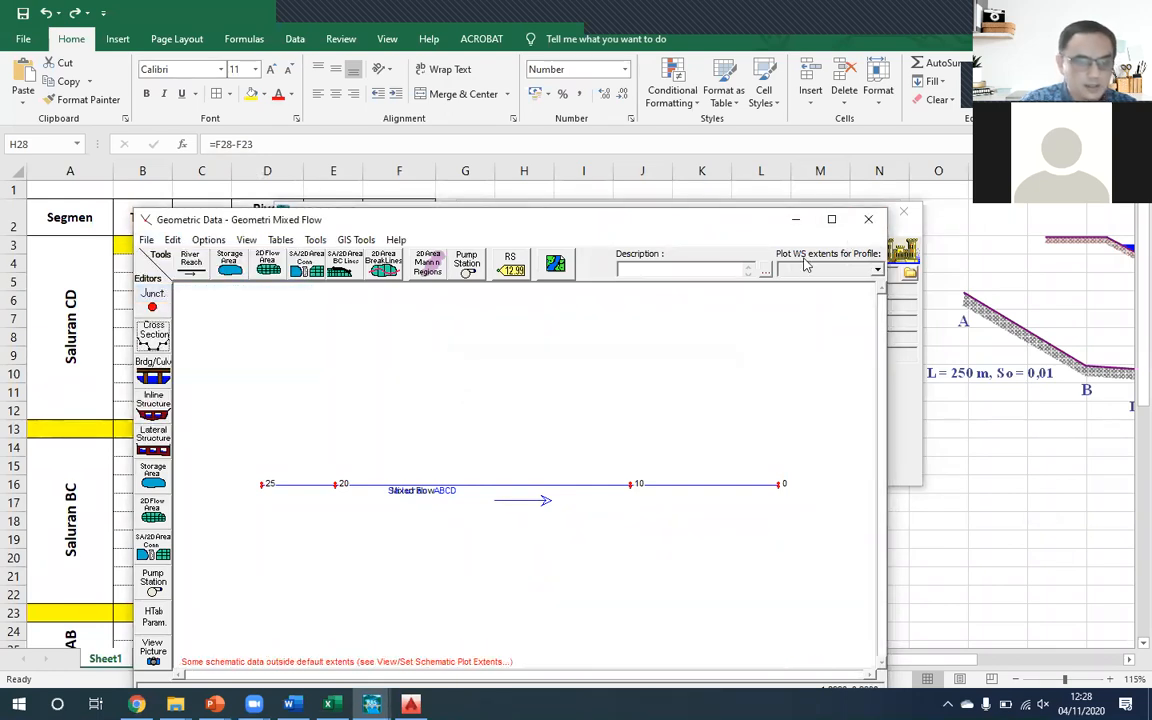
left_click(867, 222)
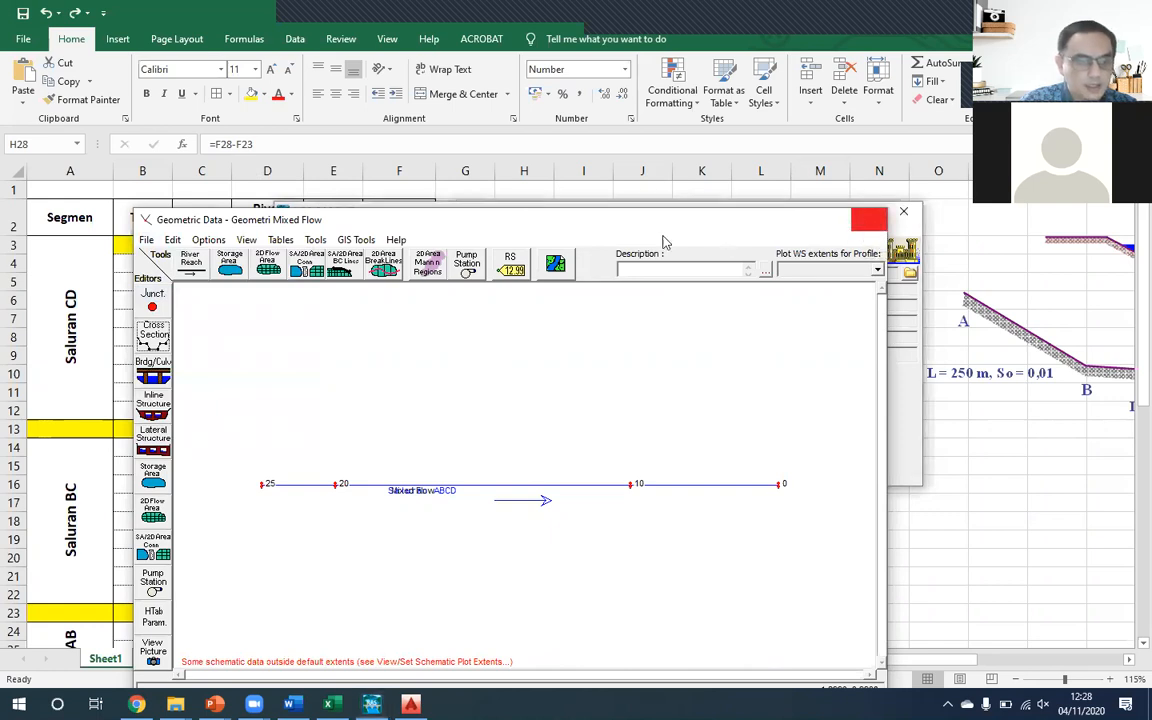
- Open the profile plot of Saluran ABCD and show the cross section descriptions as land marks
left_click_drag(588, 218, 508, 125)
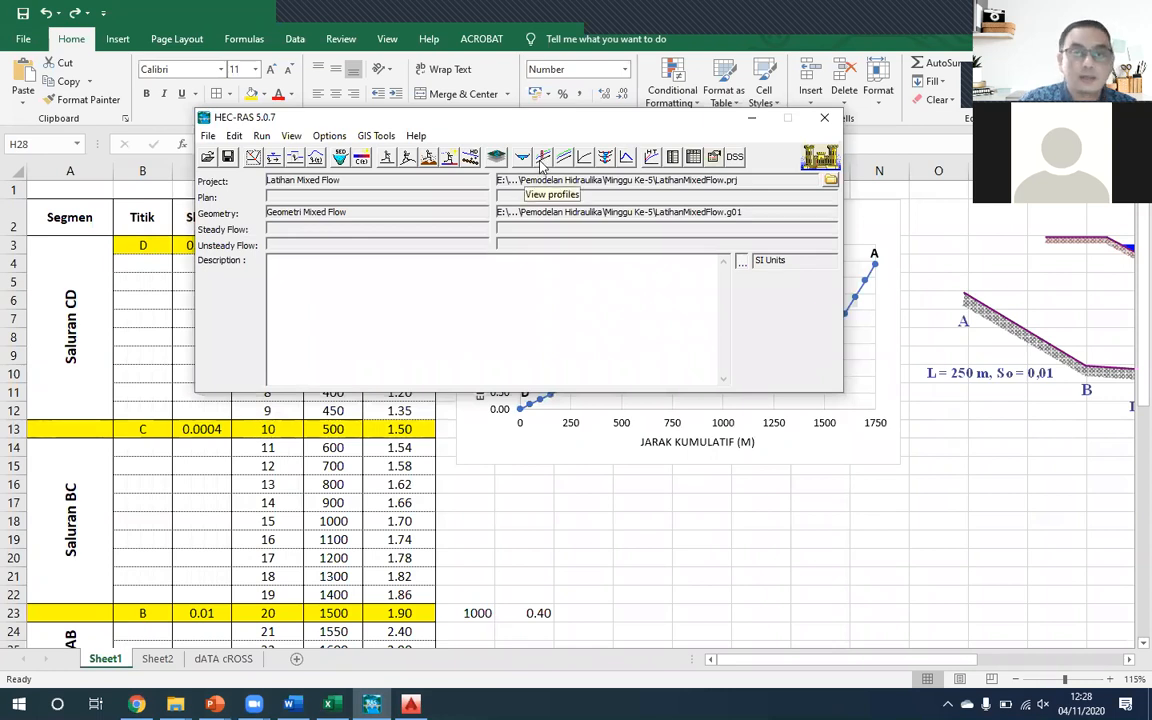
left_click(541, 160)
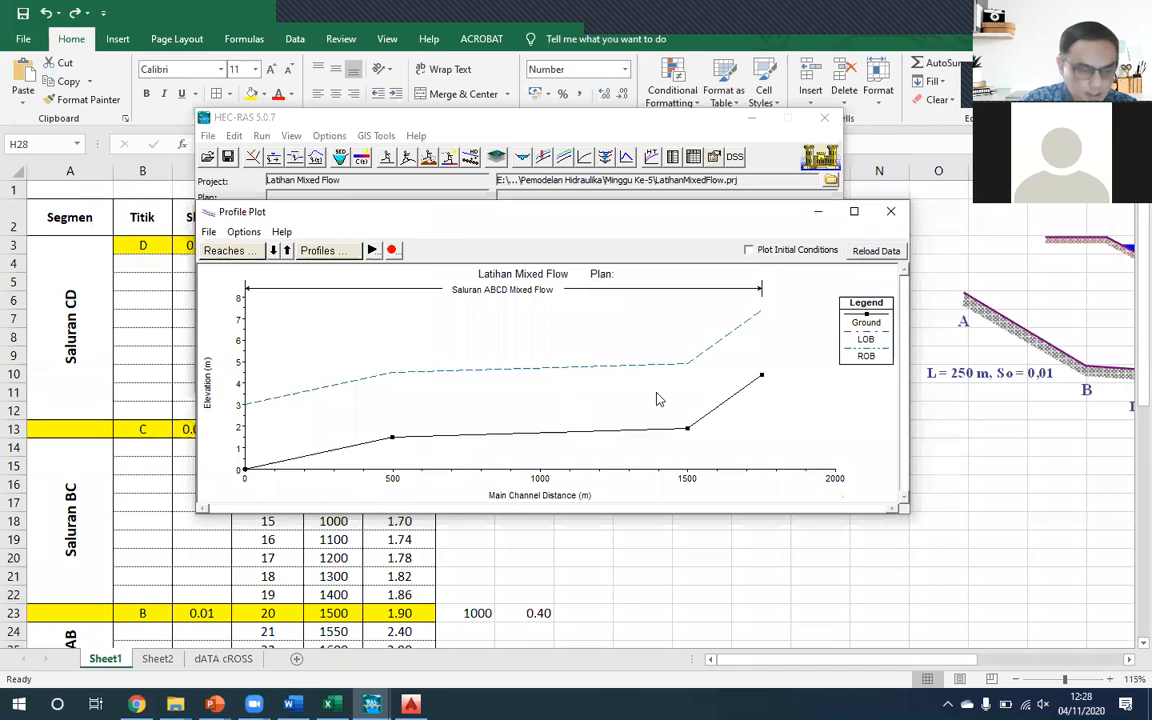
right_click(696, 385)
mouse_move(740, 370)
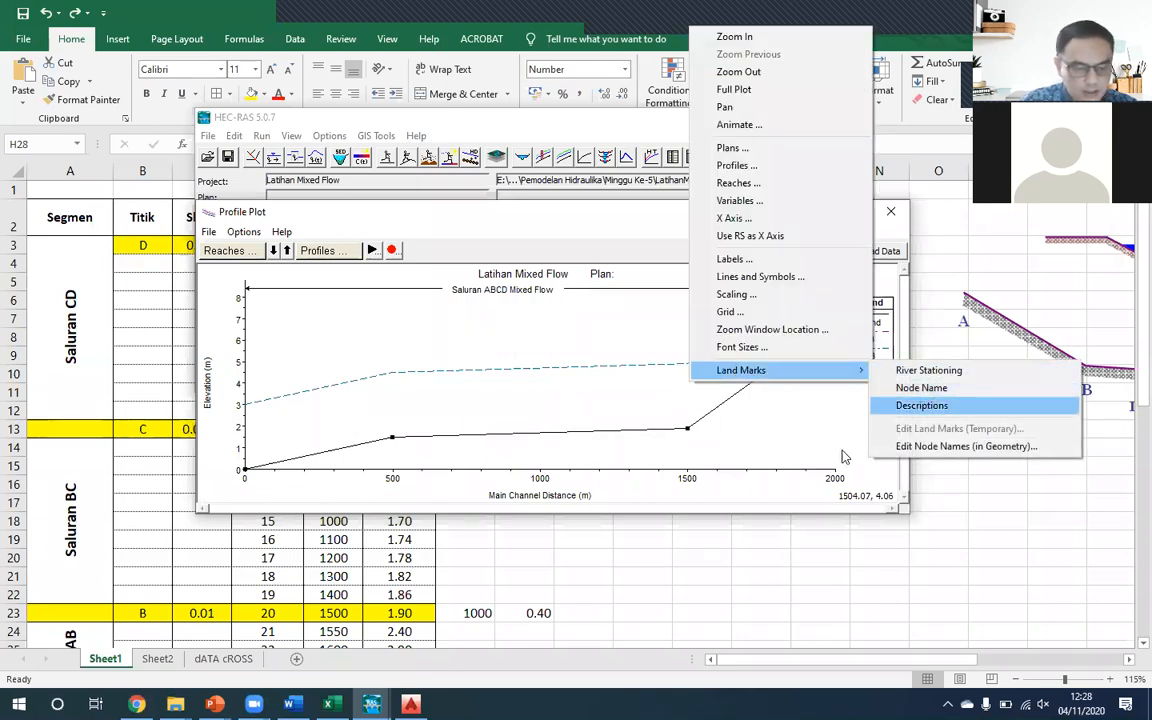
left_click(921, 405)
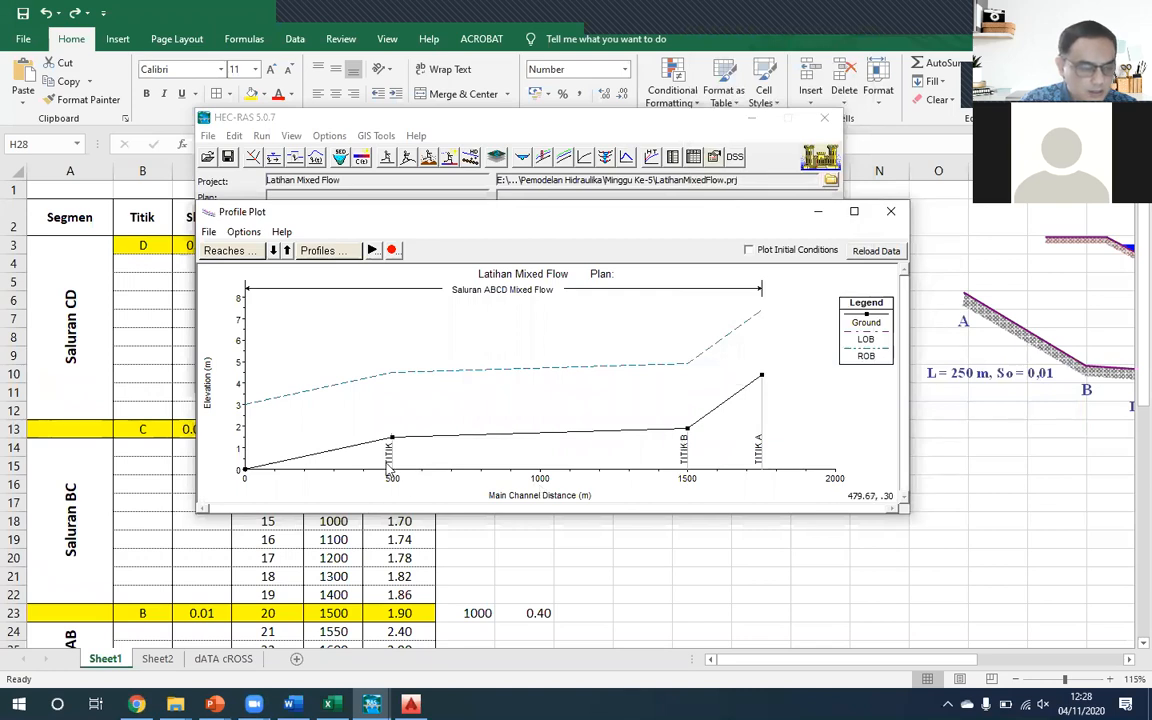
- Add river stationing to the land marks on the profile plot, inspect the channel profile and close the plot
right_click(772, 336)
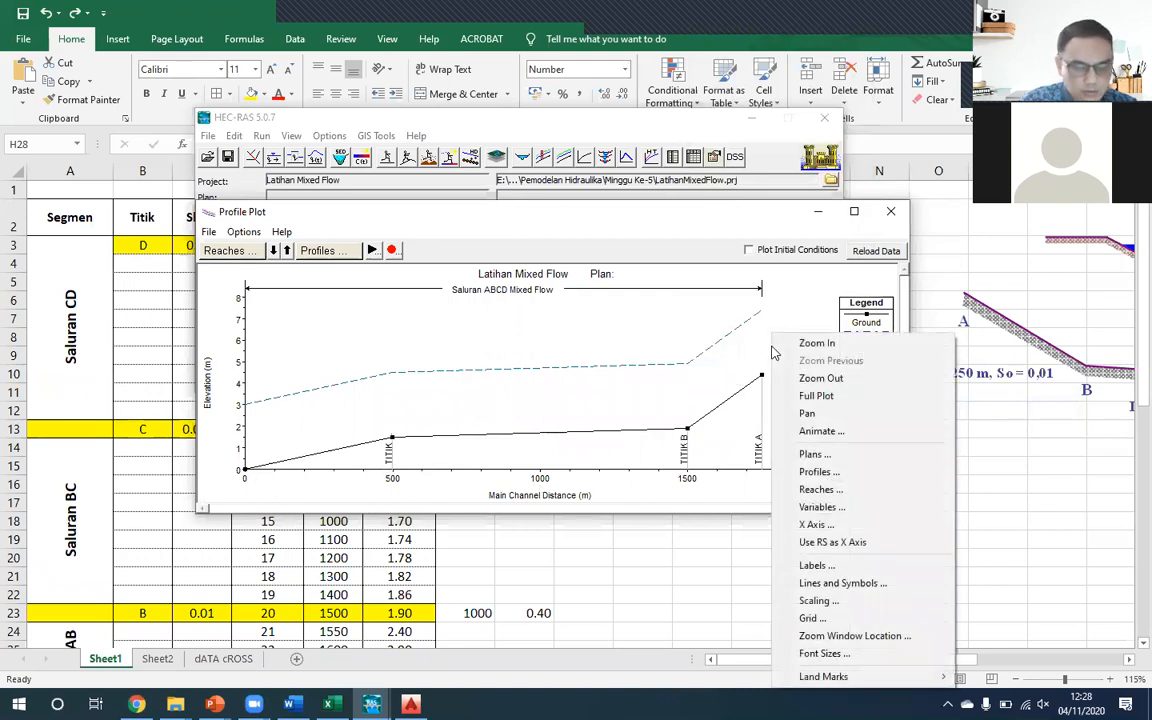
mouse_move(890, 686)
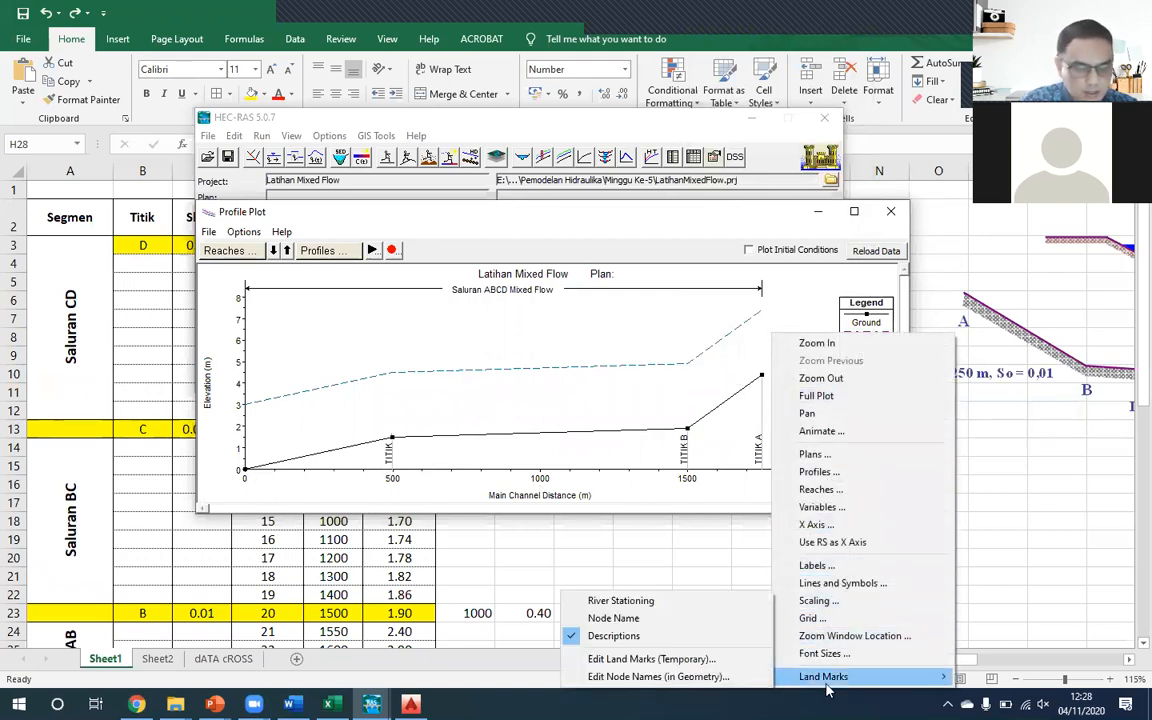
left_click(667, 603)
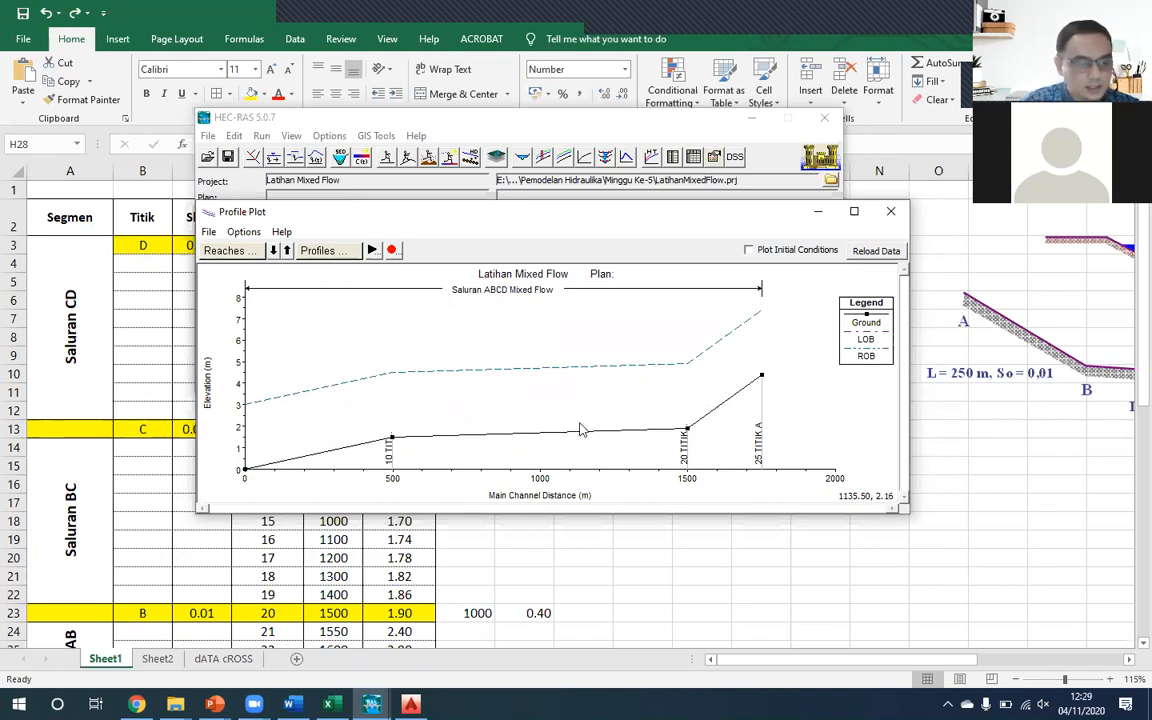
left_click(891, 212)
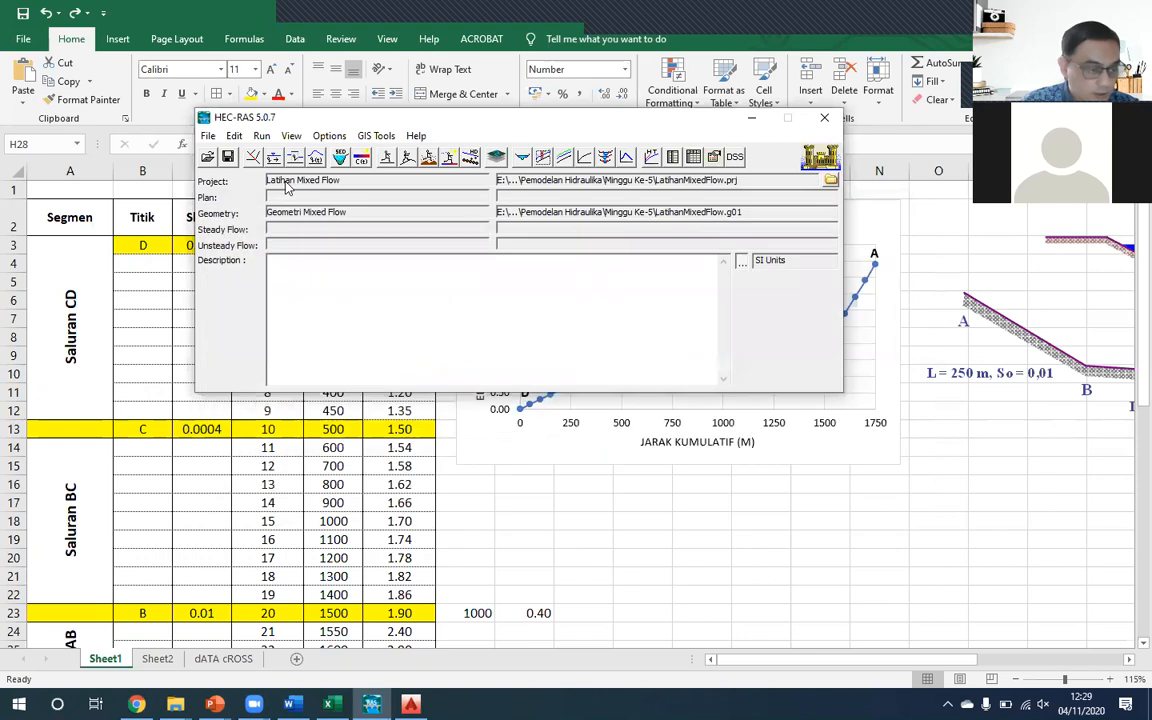
- Reopen the Geometric Data editor and bring up the XS Interpolation tools
left_click(253, 160)
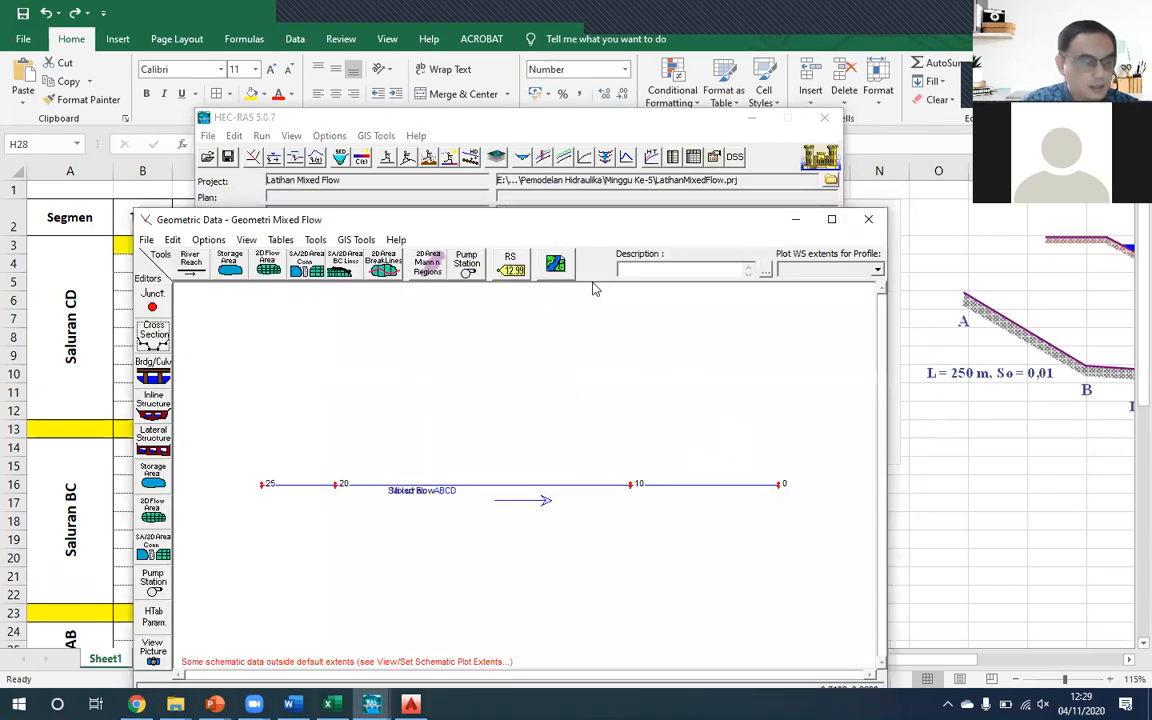
left_click_drag(435, 224, 485, 151)
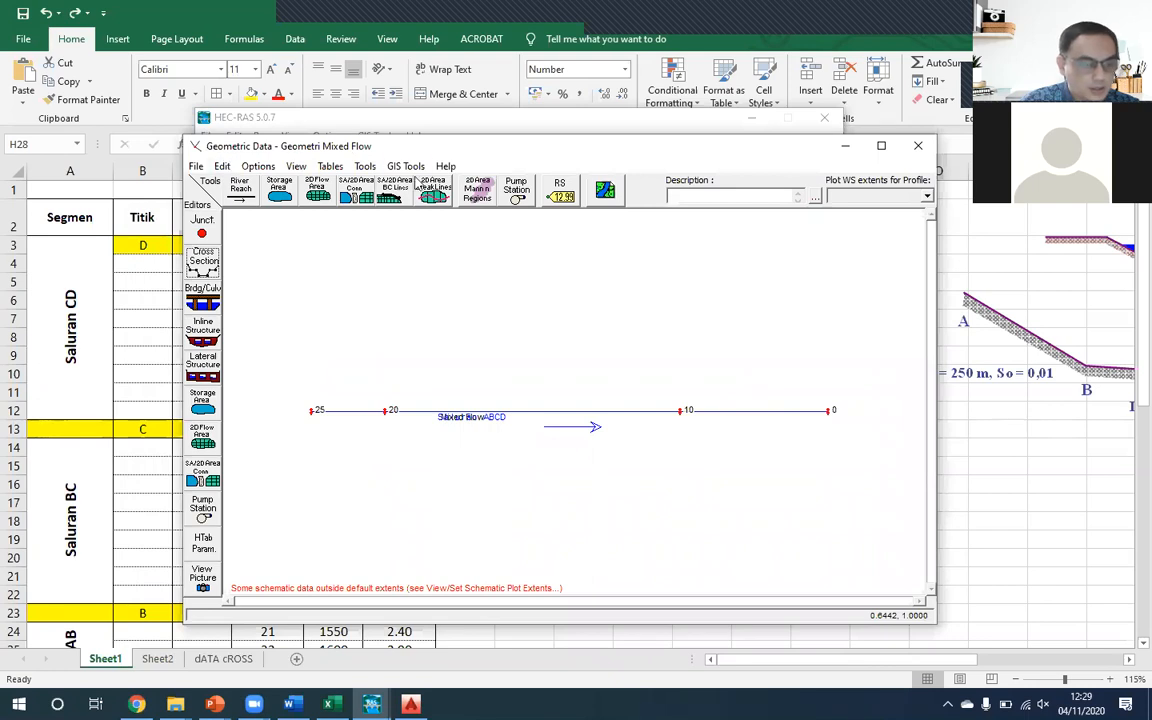
left_click(368, 168)
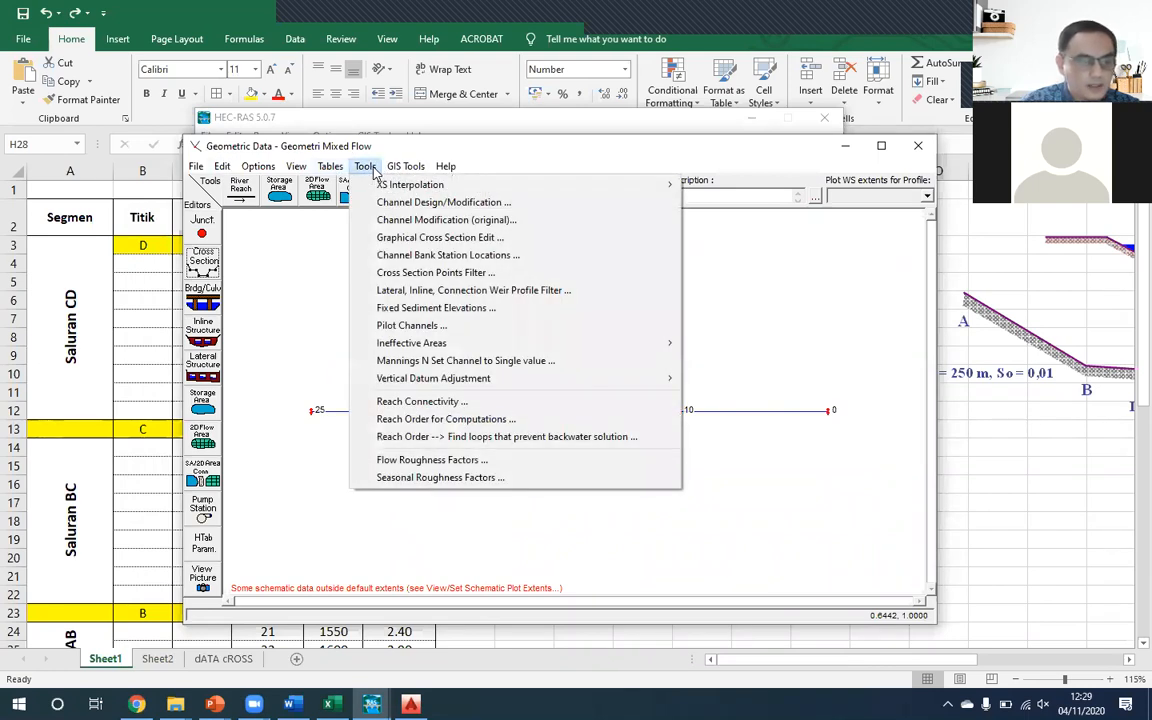
mouse_move(379, 190)
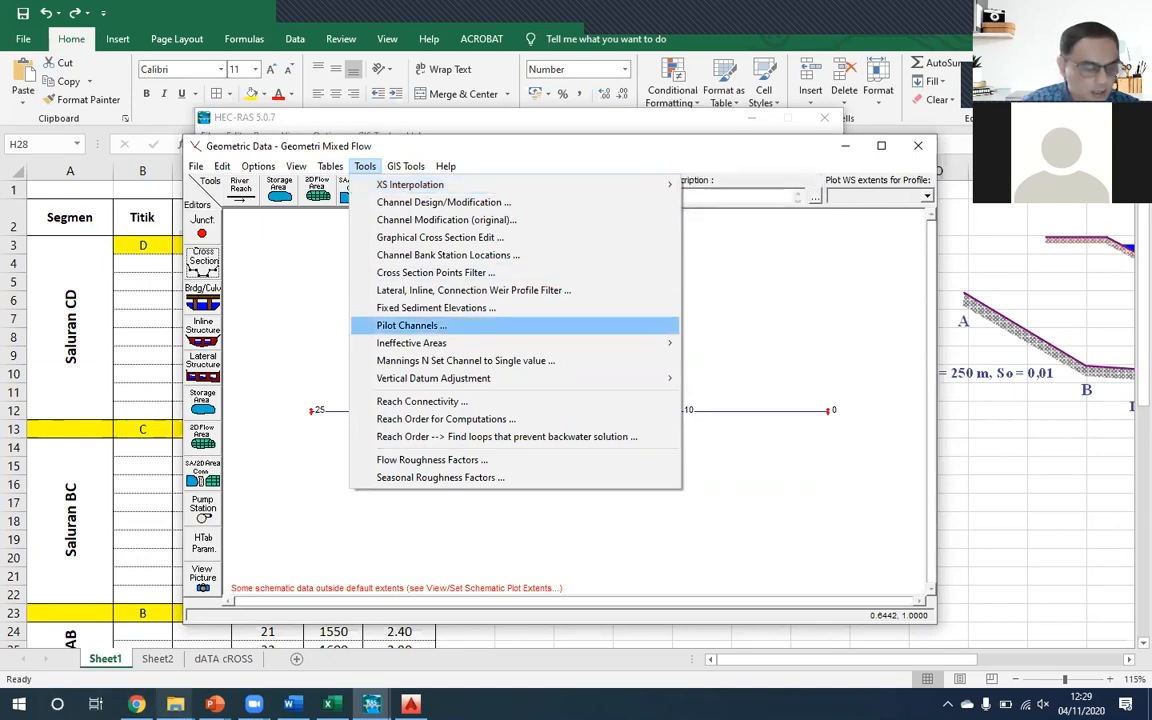
- Switch to the Latihan Aliran Tetap presentation in PowerPoint and examine the Mixed Flow slides on interpolation intervals, the profile plot and steady flow data
left_click(214, 704)
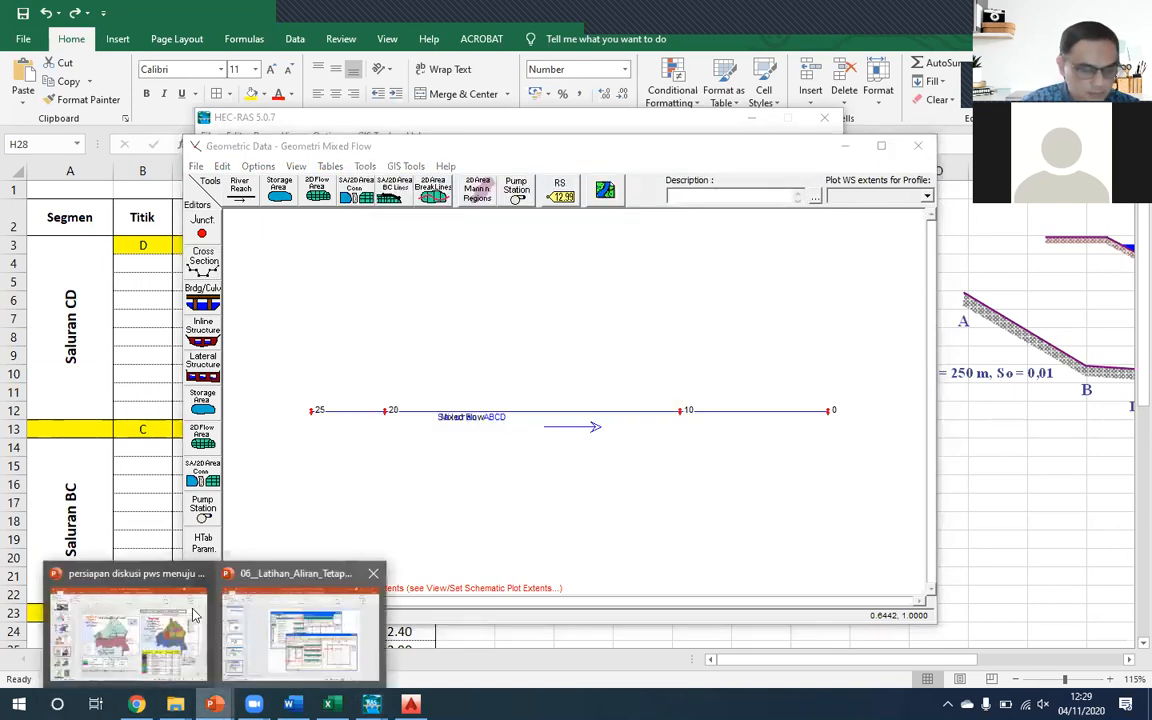
left_click(90, 565)
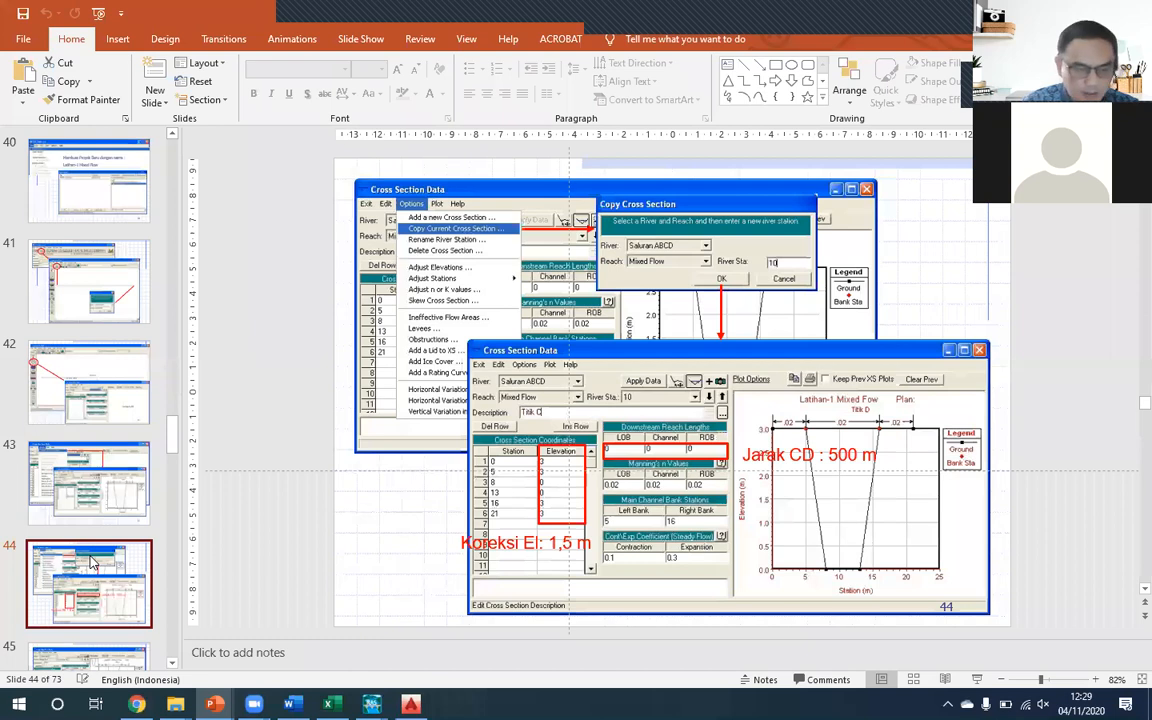
key("Down")
key("Down")
key("Down")
key("Down")
key("Down")
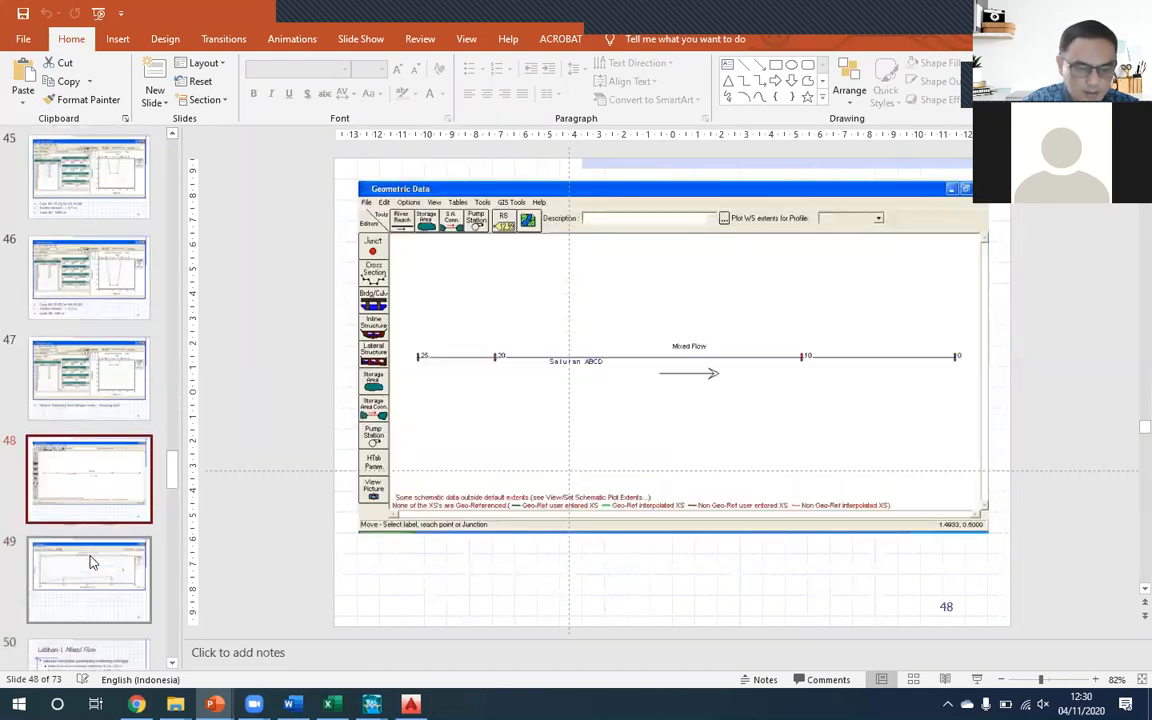
key("Down")
key("Down")
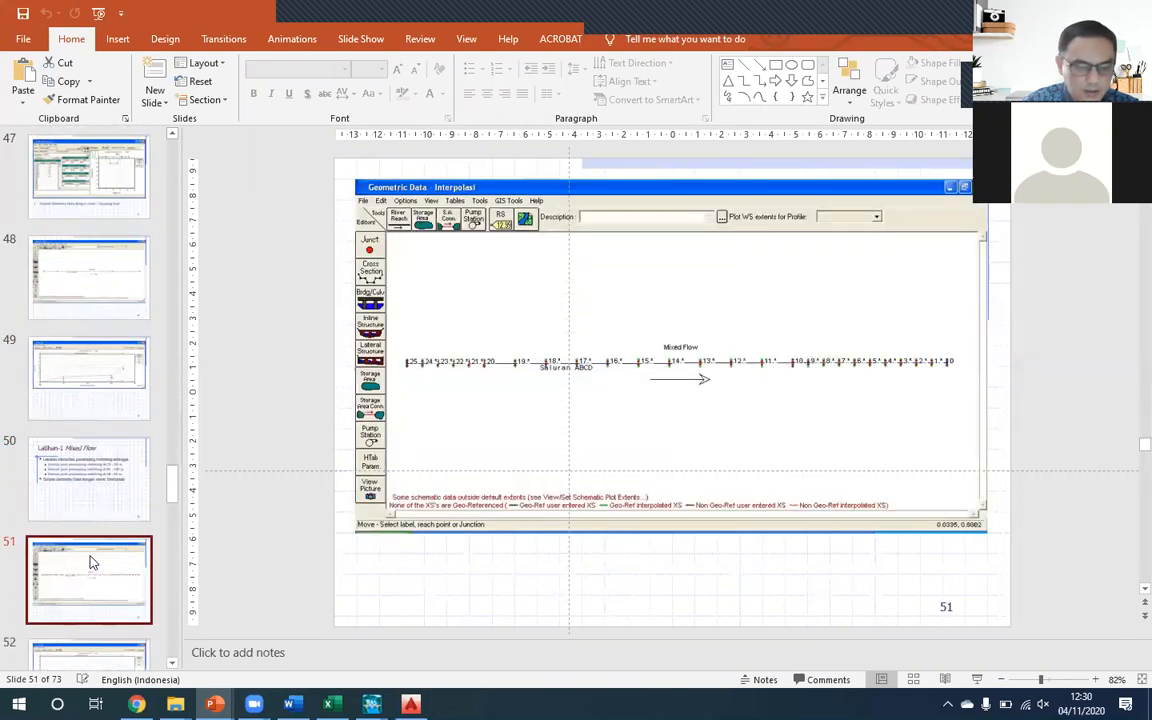
key("Down")
key("Down")
key("Up")
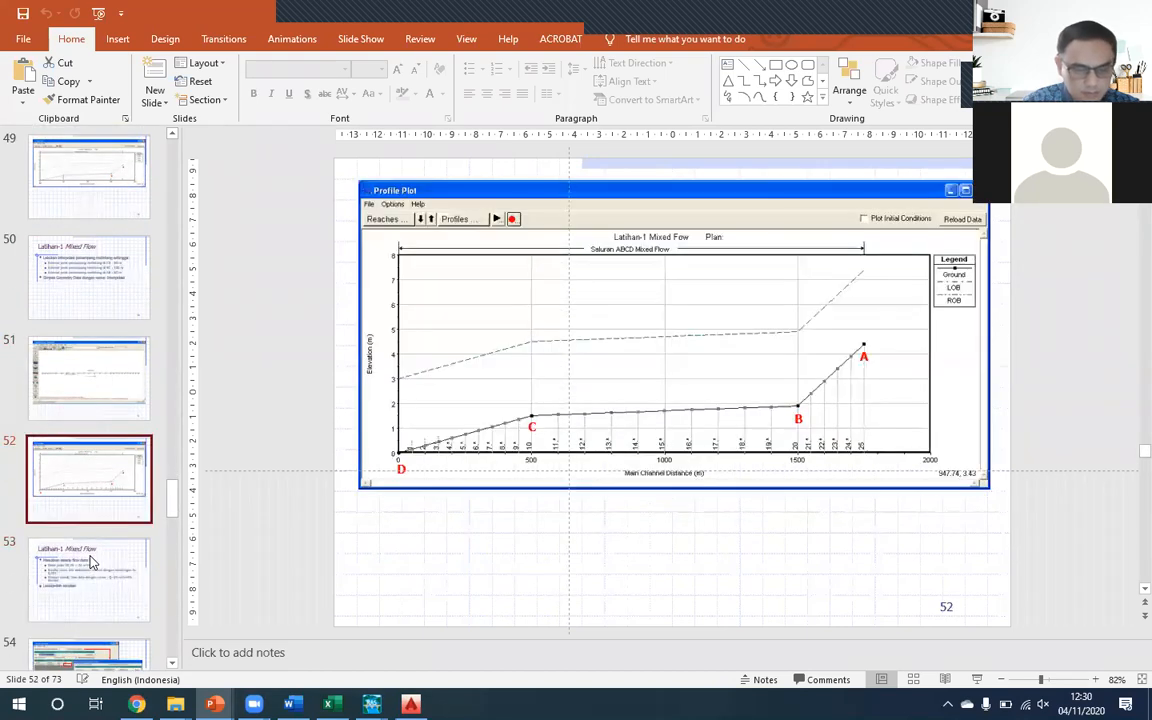
key("Up")
key("Up")
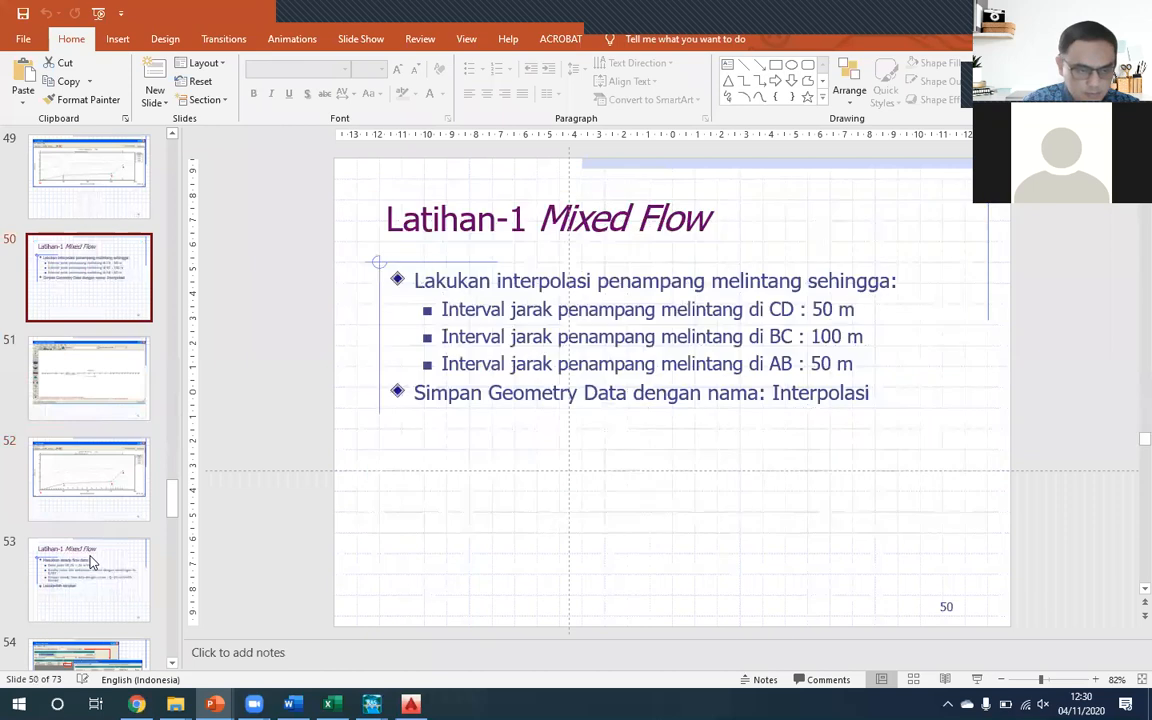
key("Up")
key("Up")
key("Up")
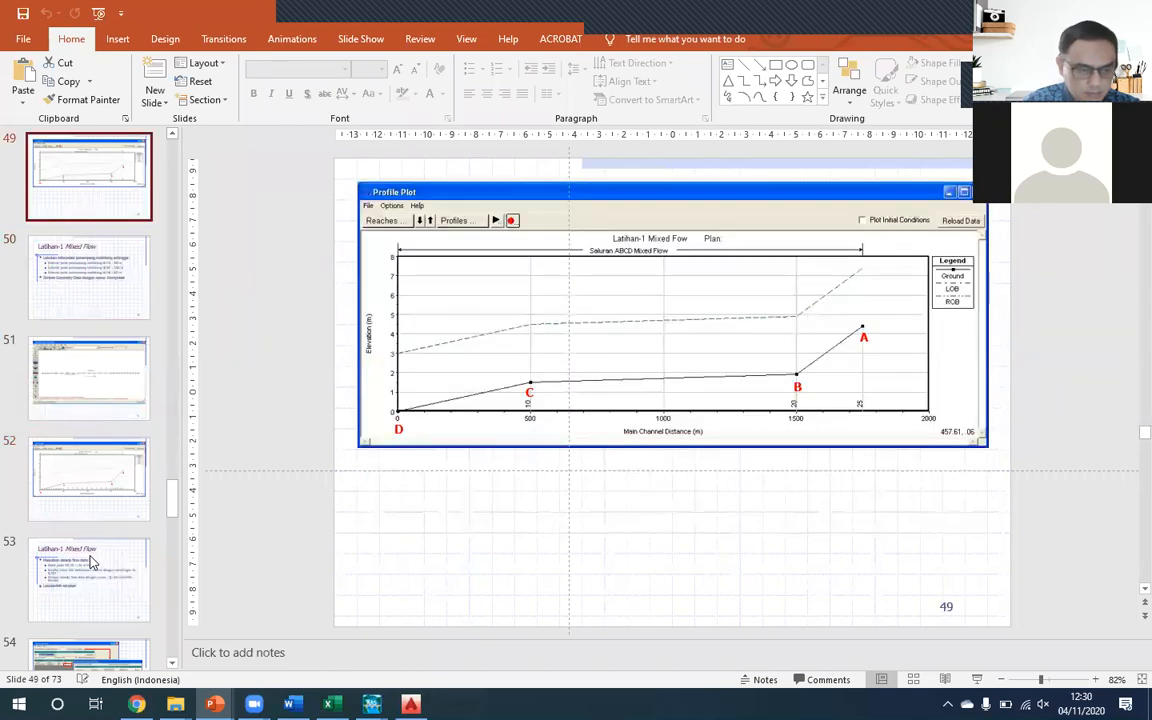
key("Down")
key("Down")
key("Down")
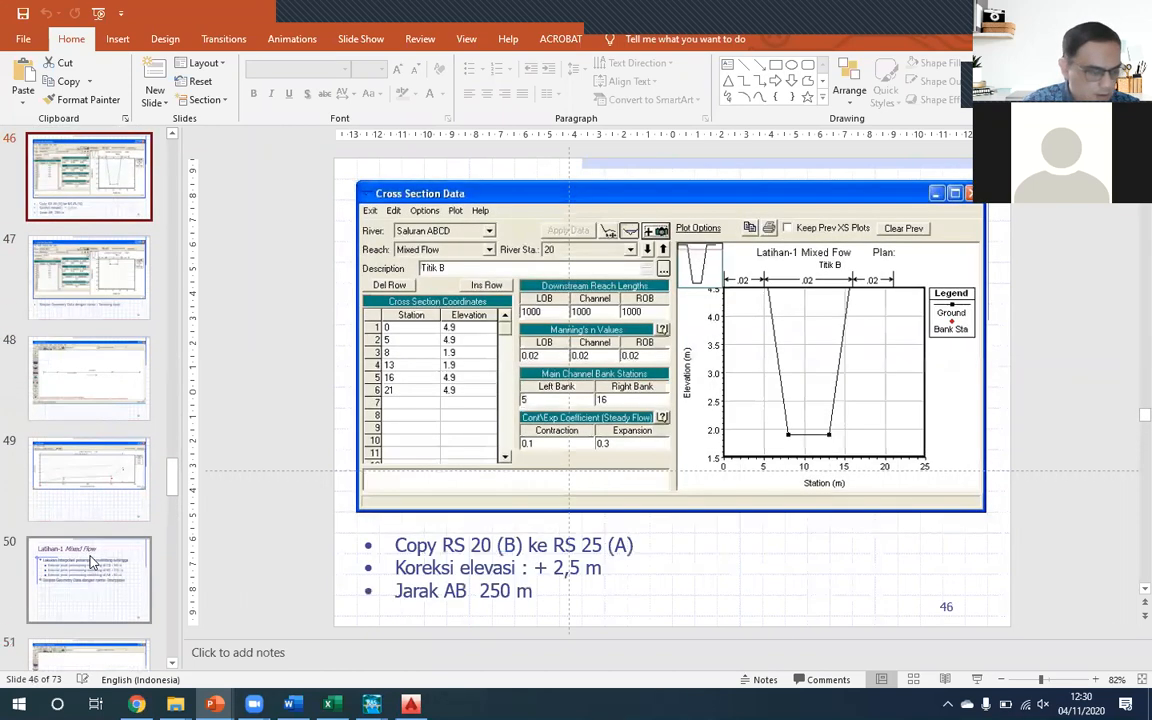
key("Down")
key("Down")
key("Down")
key("Down")
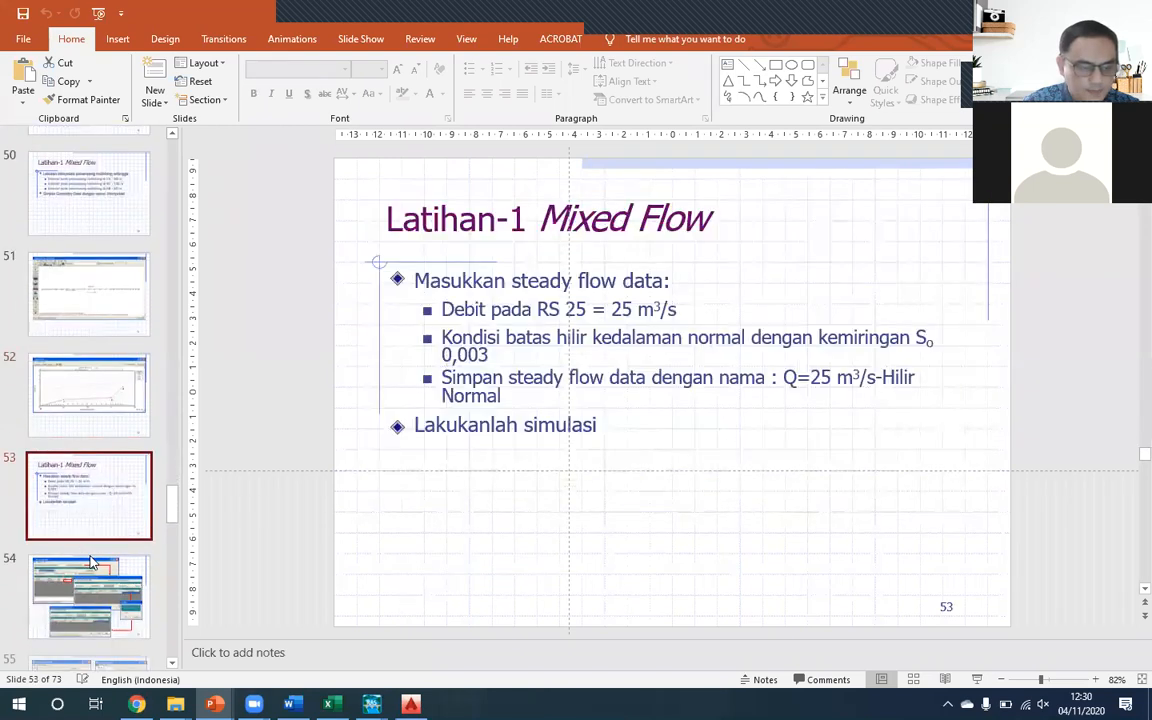
key("Up")
key("Up")
key("Up")
key("Up")
key("Up")
key("Up")
key("Up")
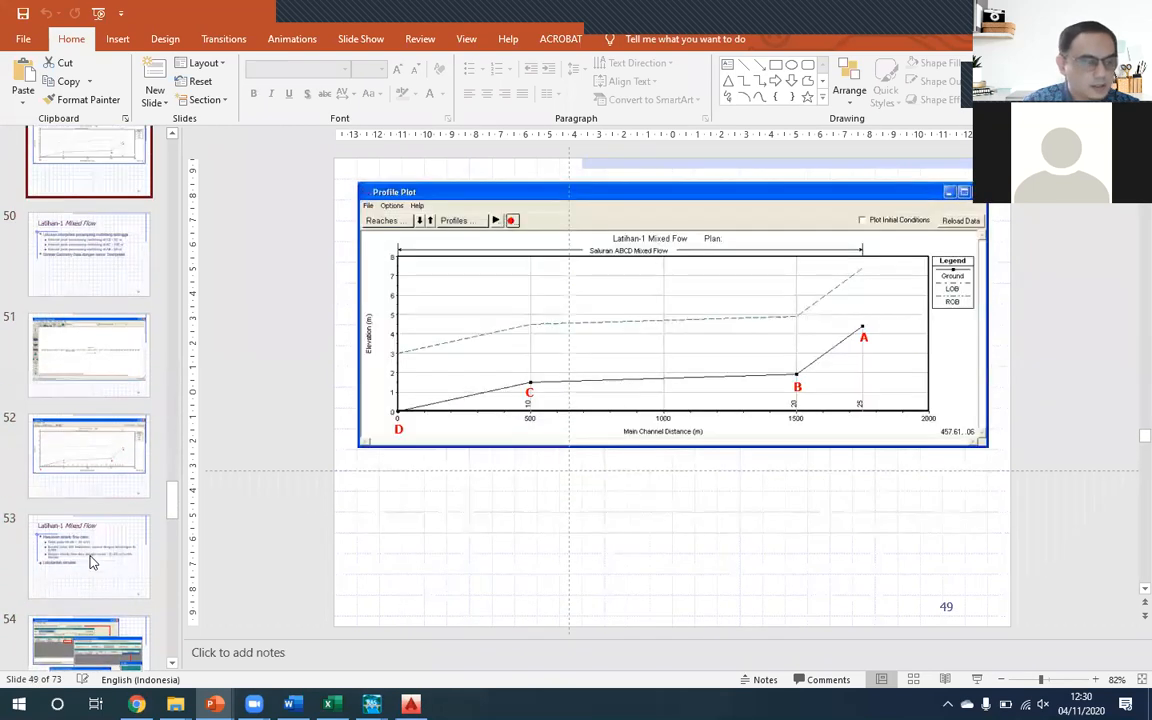
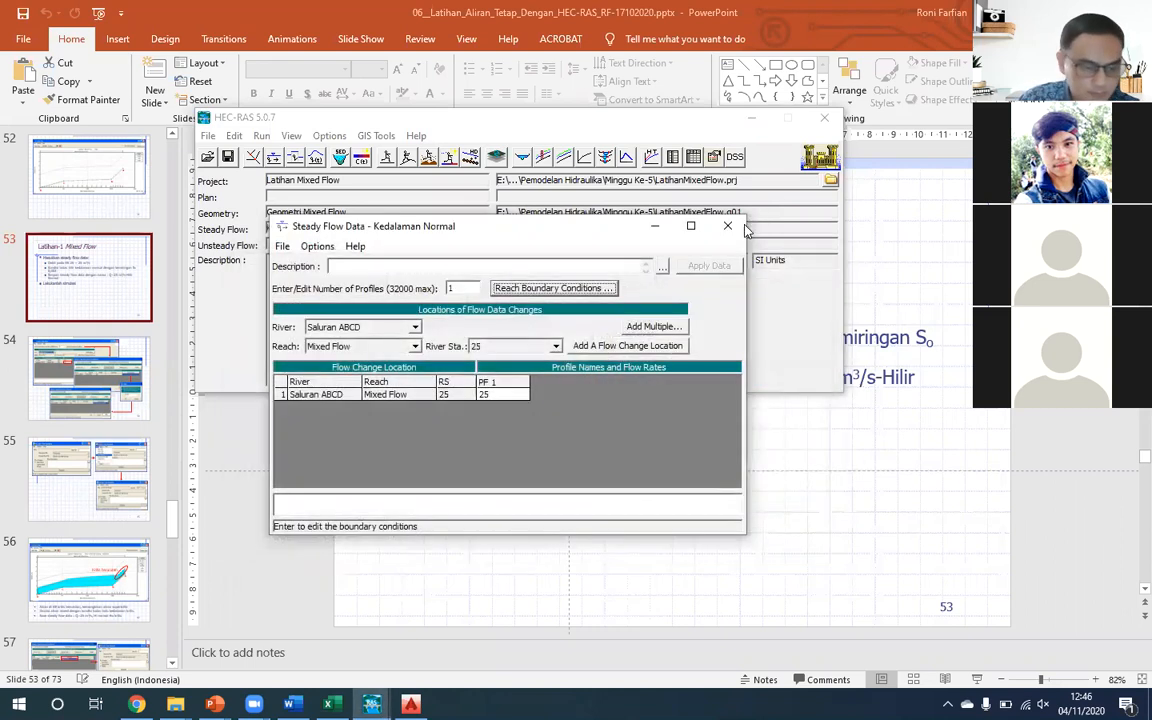
- Close the Steady Flow Data editor and bring up the Steady Flow Analysis window for Geometri Mixed Flow and Kedalaman Normal
left_click(731, 228)
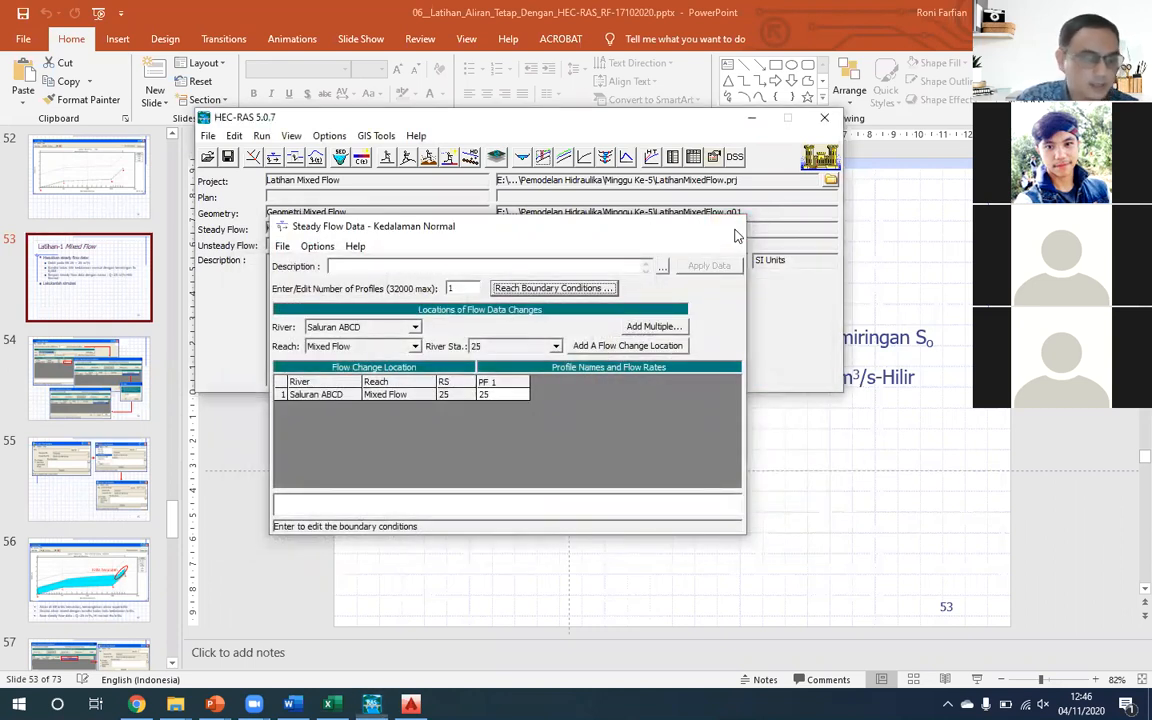
left_click_drag(373, 118, 373, 237)
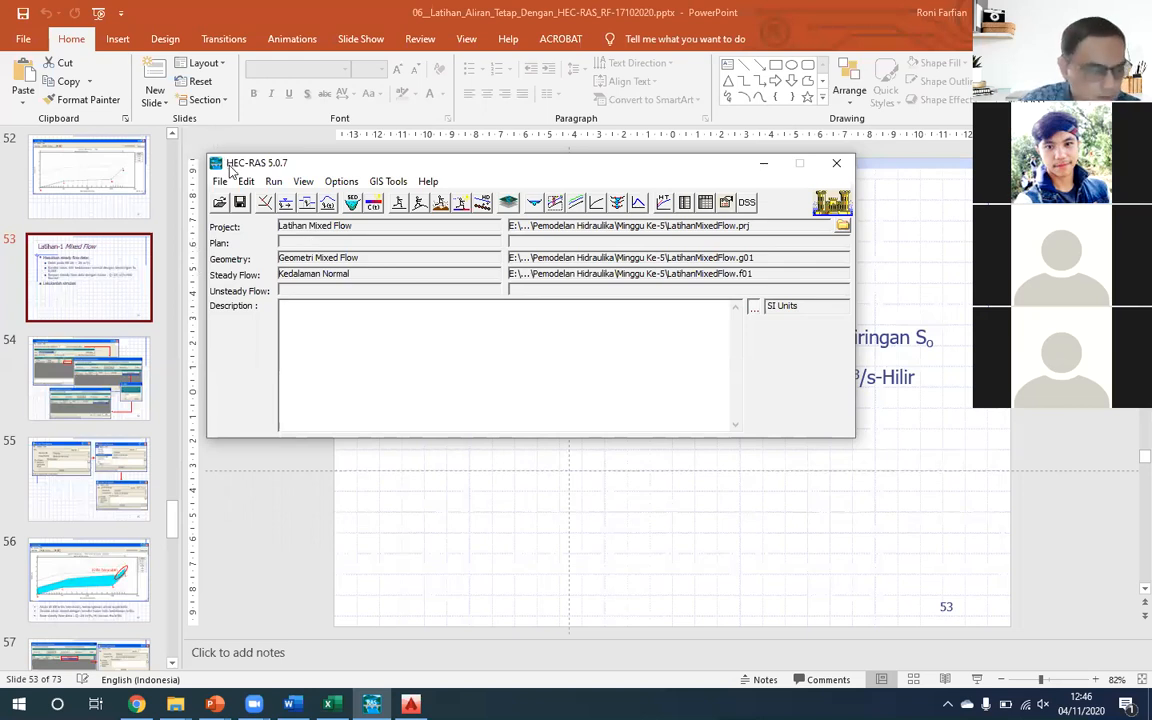
left_click(272, 181)
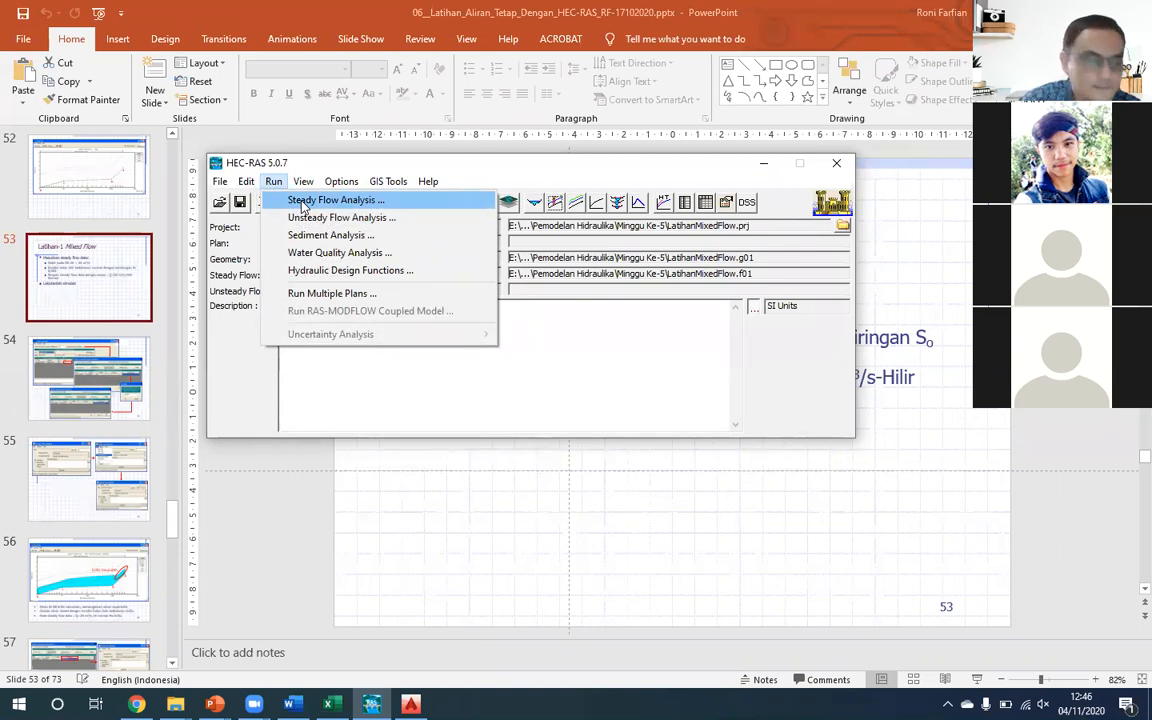
left_click(302, 202)
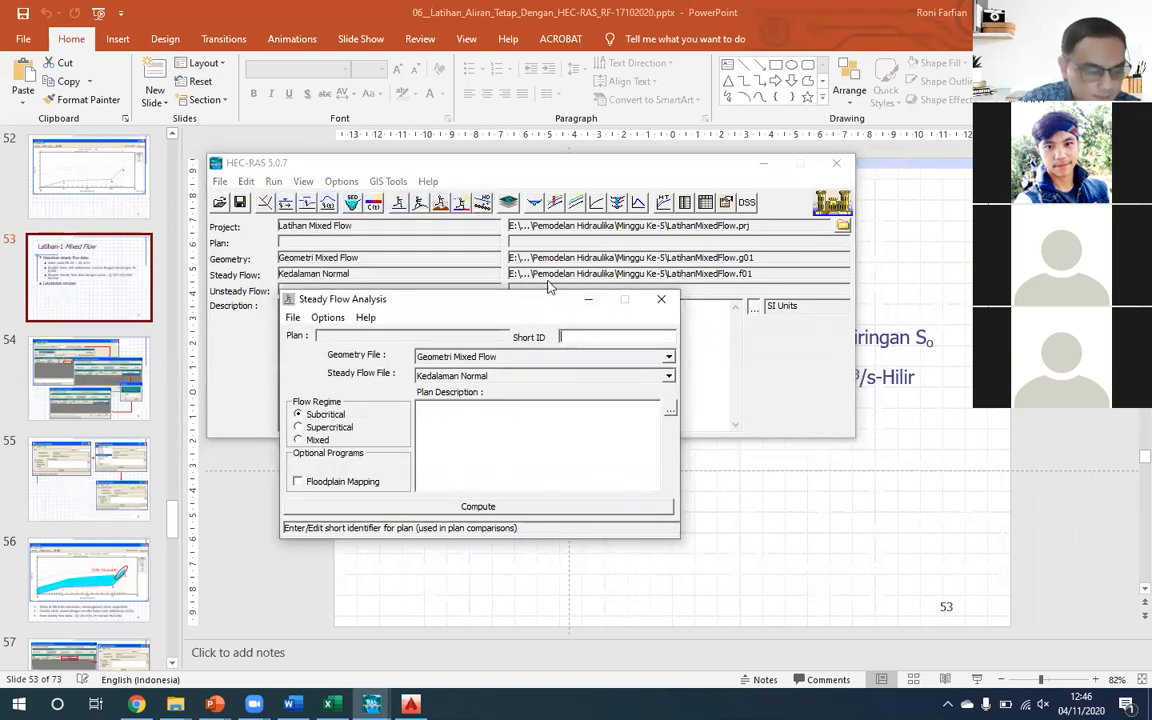
left_click_drag(548, 294, 579, 264)
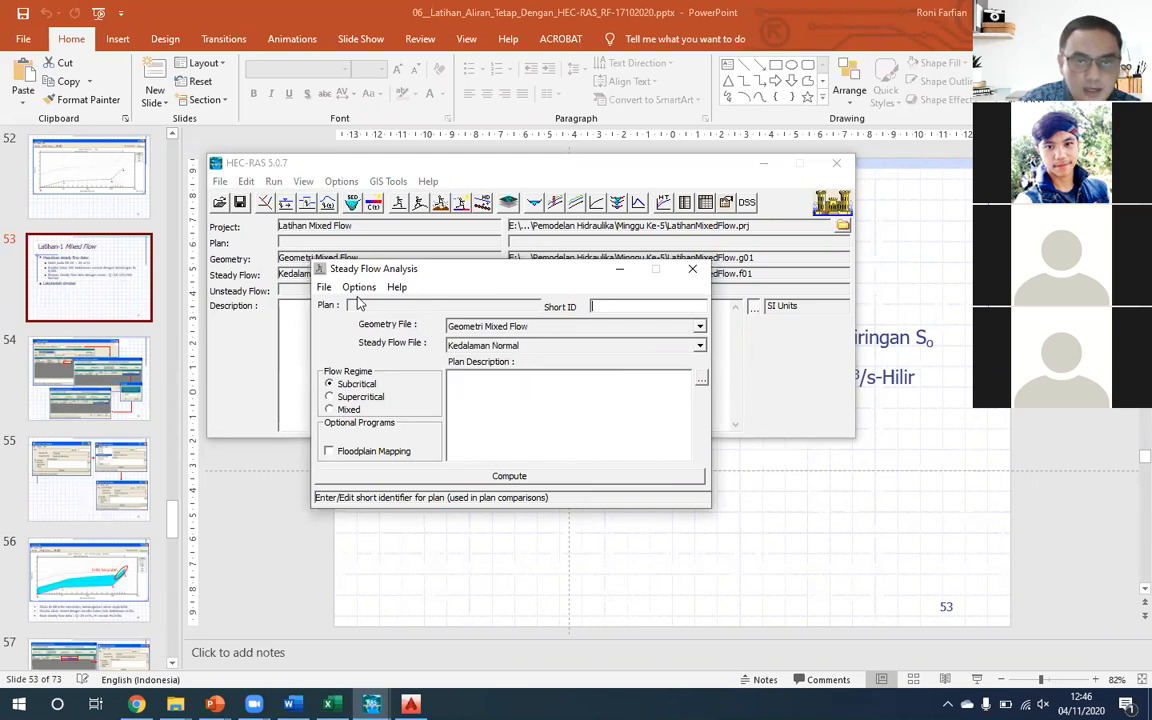
- Save the plan as P-1 Normal in the Minggu Ke-5 folder with the short identifier Normal
left_click(320, 288)
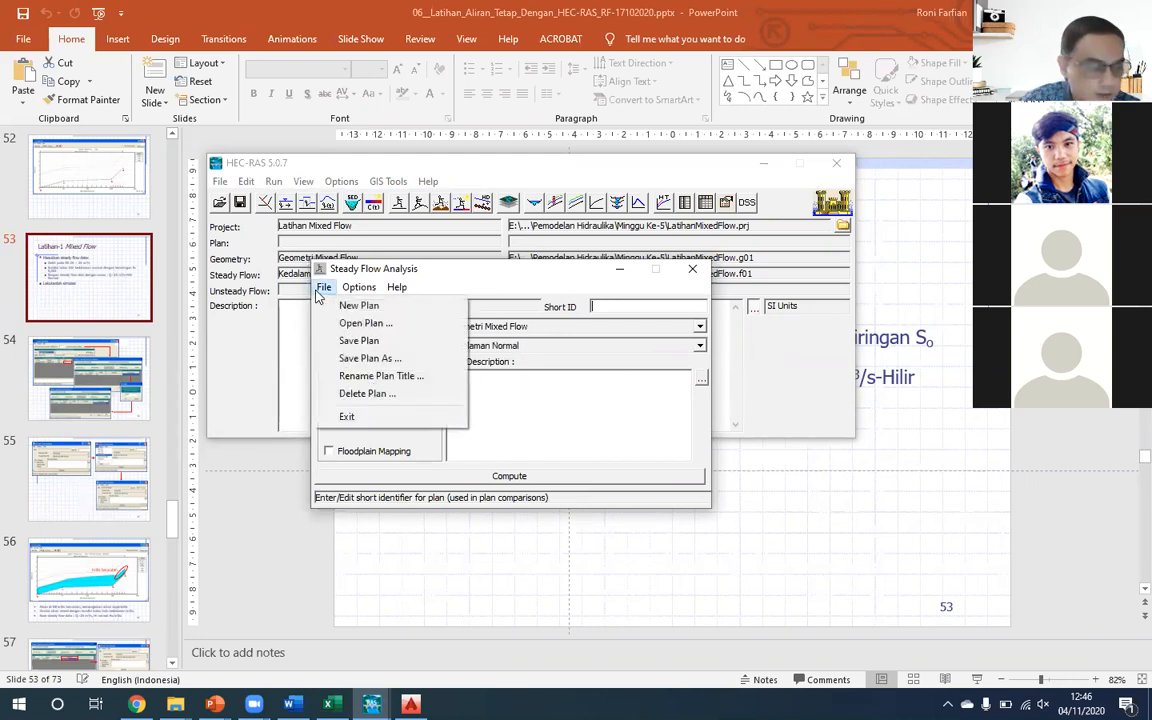
left_click(360, 341)
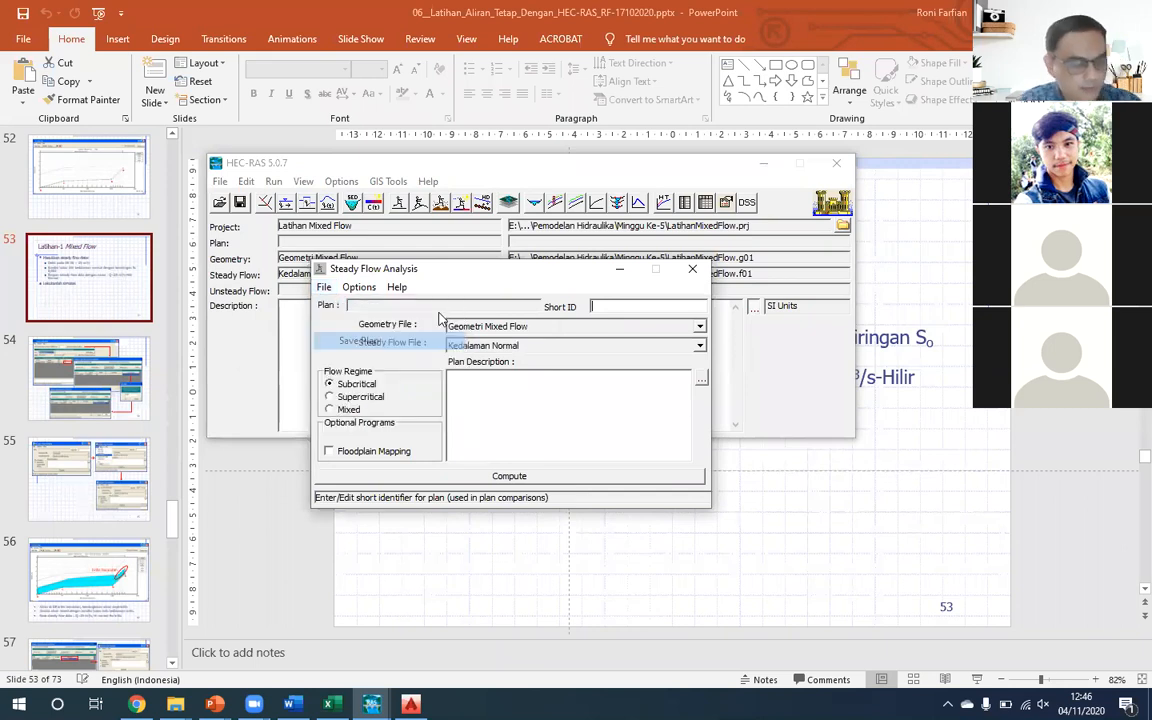
type("P-1 Normal")
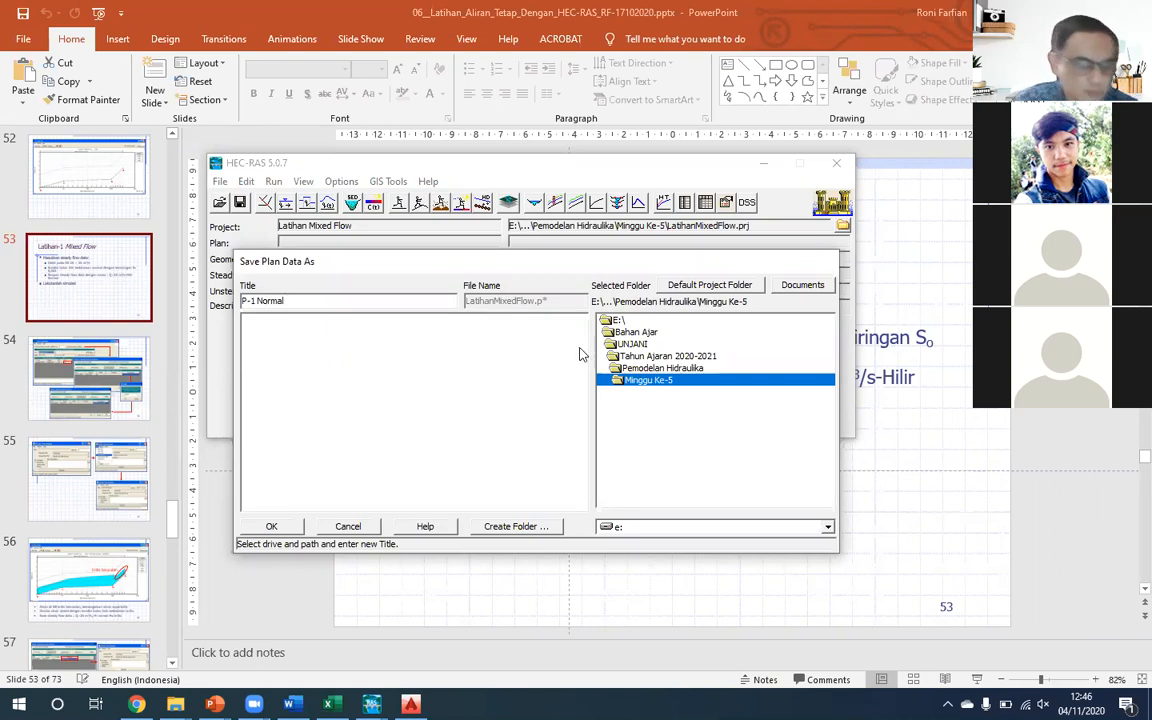
left_click(271, 525)
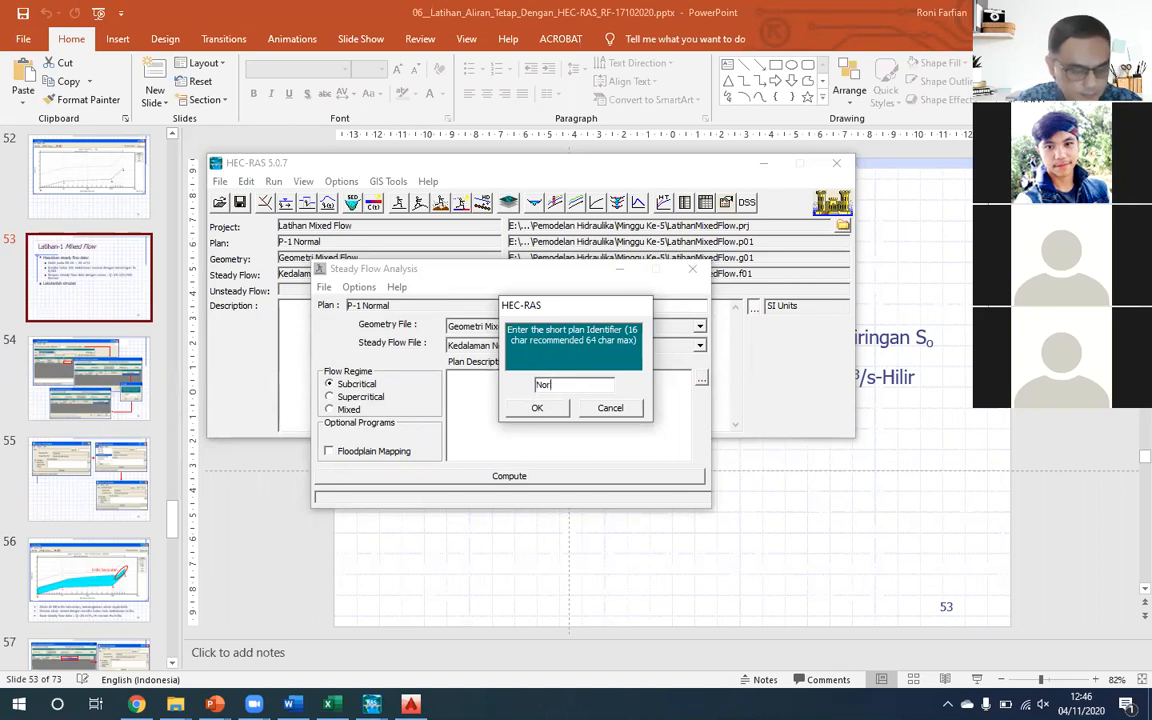
type("mal")
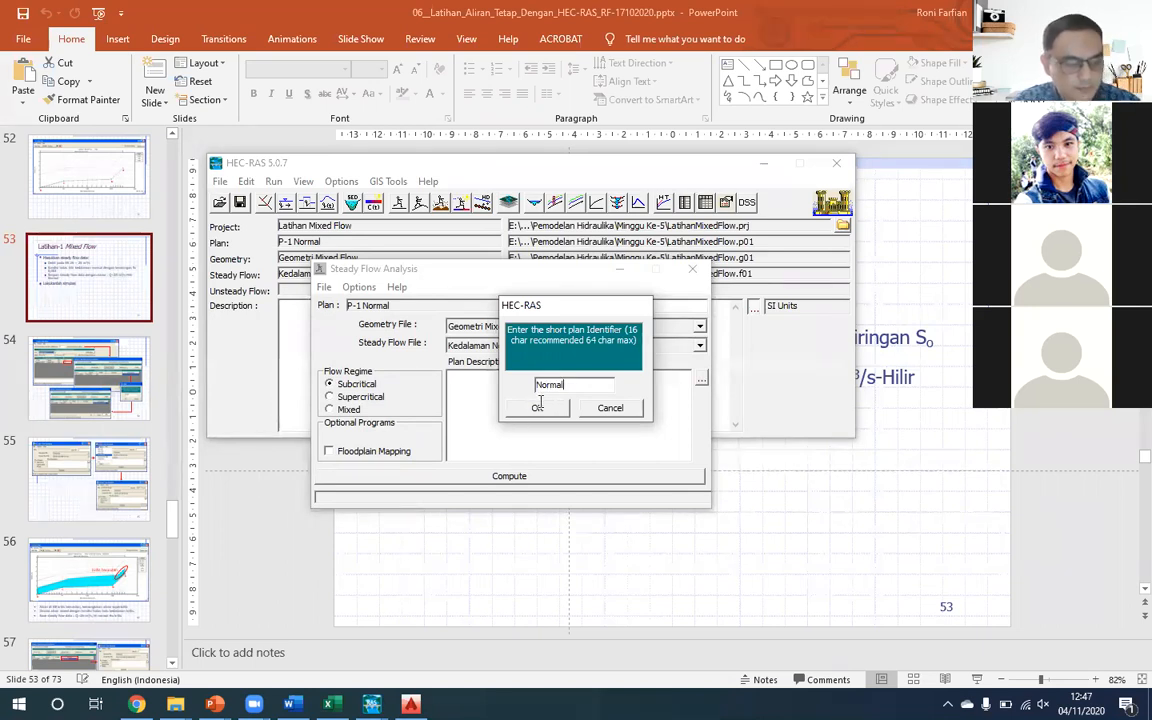
left_click(537, 407)
- Compute the steady flow simulation with the subcritical regime and close the computation and analysis windows
left_click_drag(473, 267, 457, 210)
left_click(494, 420)
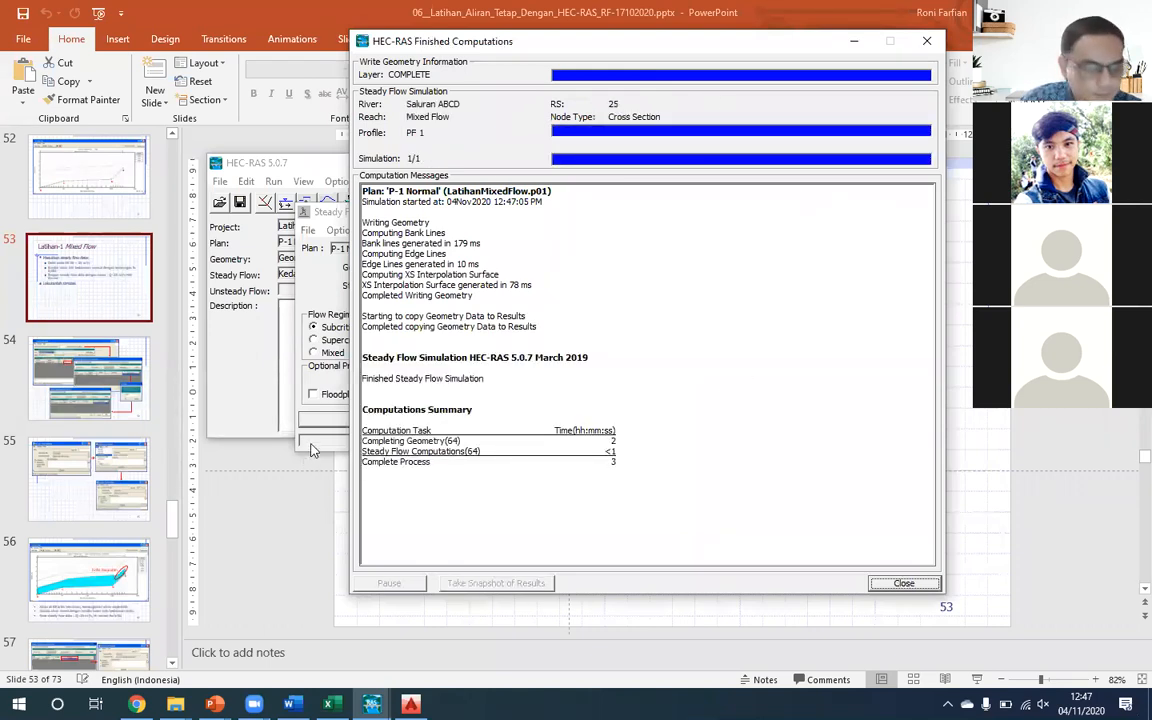
left_click(903, 584)
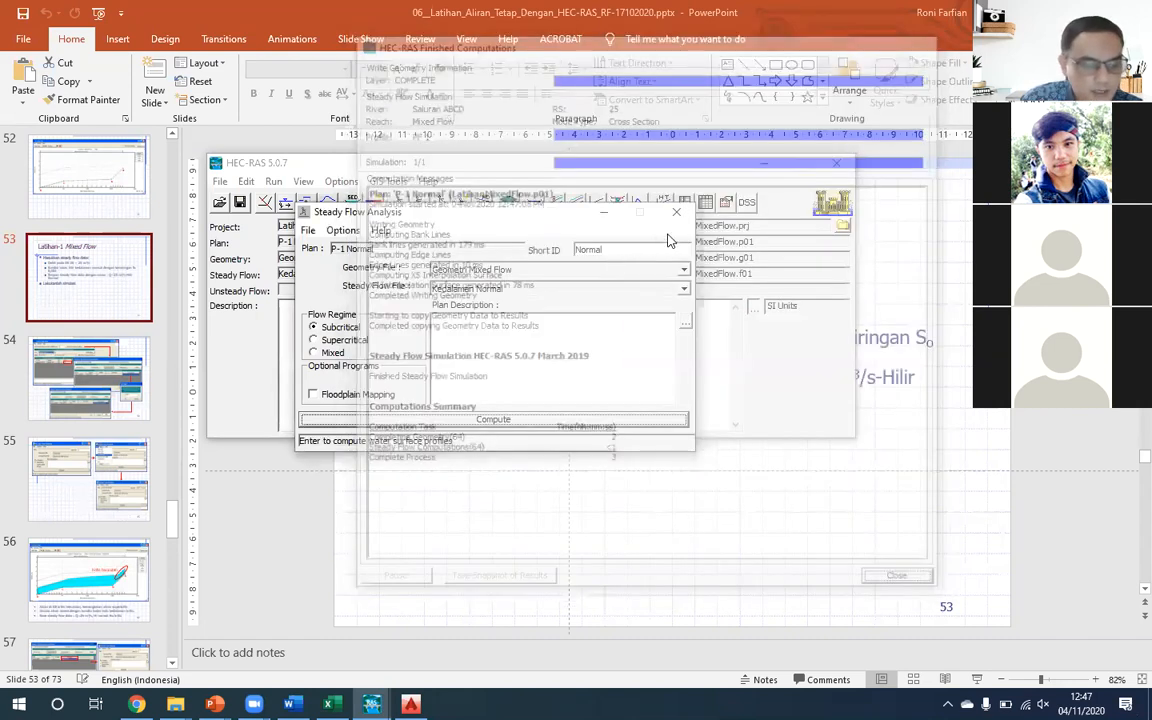
left_click(677, 213)
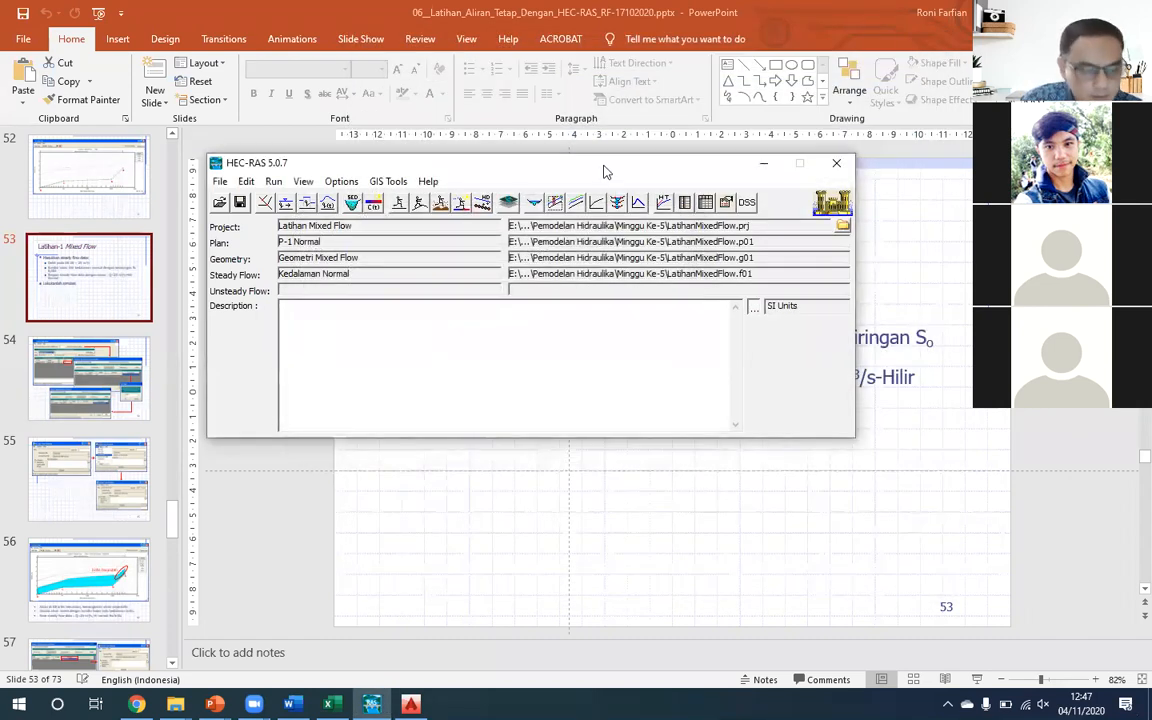
- Open the profile plot full screen, examine the water surface of Saluran ABCD under plan P-1 Normal, and close the plot
left_click_drag(548, 158, 508, 108)
left_click(516, 150)
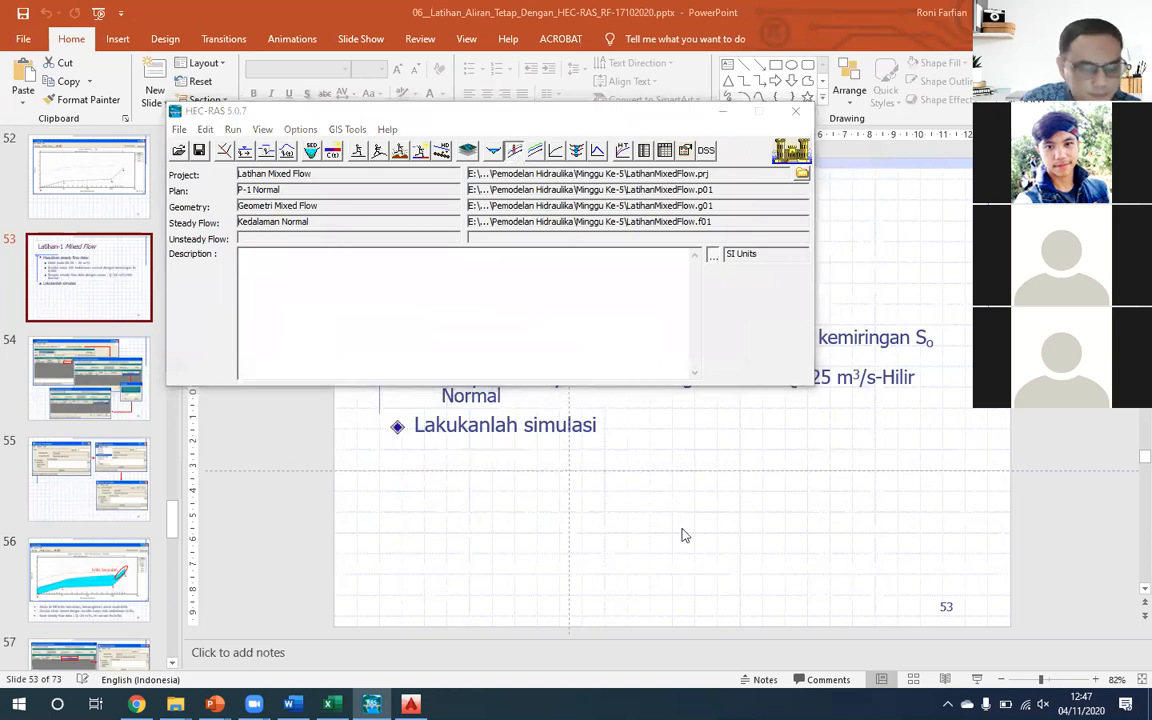
left_click(855, 213)
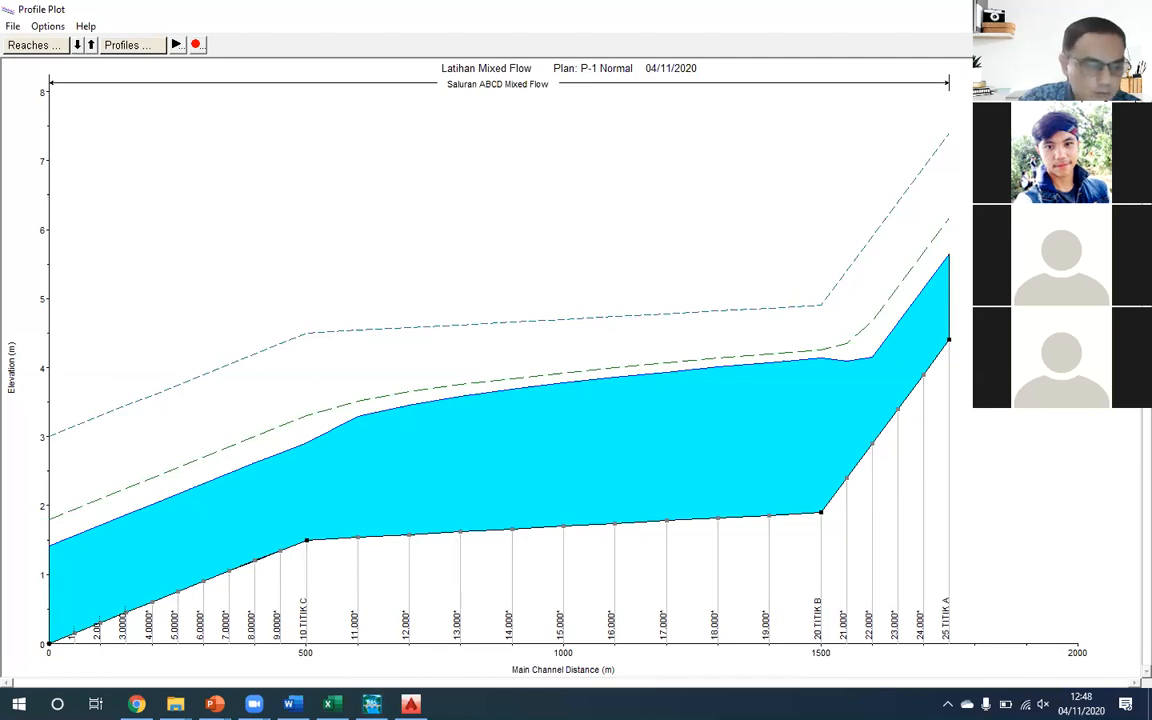
left_click(1135, 9)
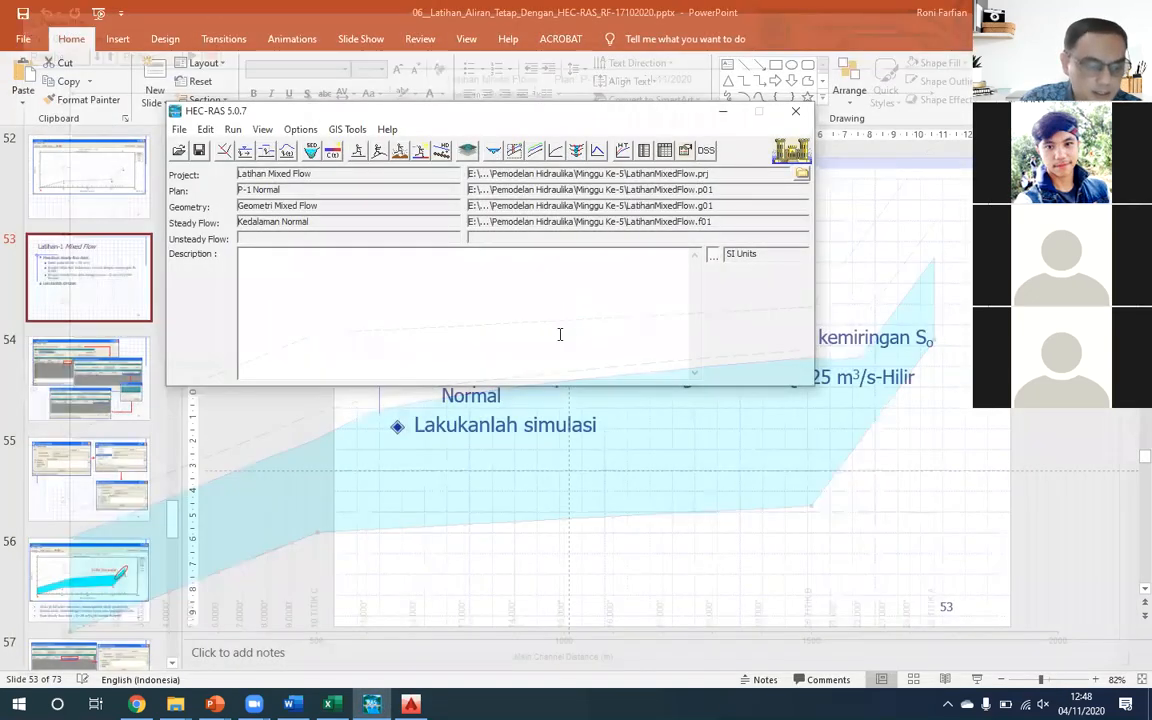
- Open the cross section plot, step upstream through the stations to river station 7, and close it
left_click(493, 150)
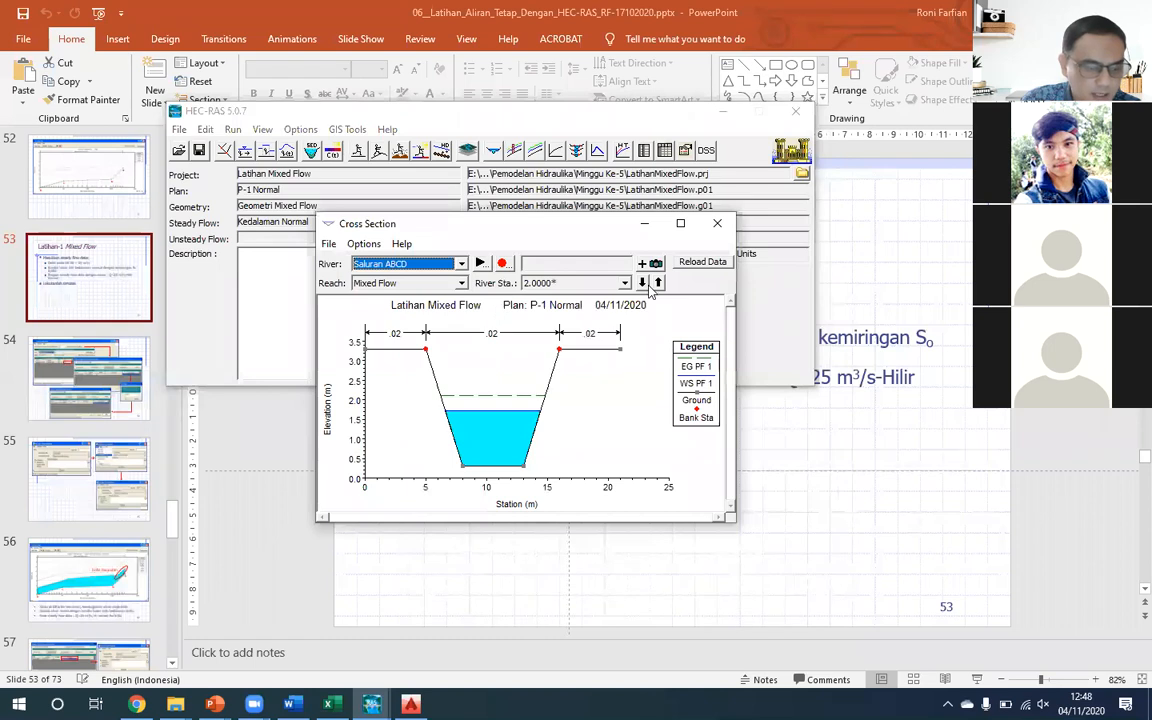
left_click(658, 283)
left_click(658, 283)
left_click(658, 283)
left_click(658, 283)
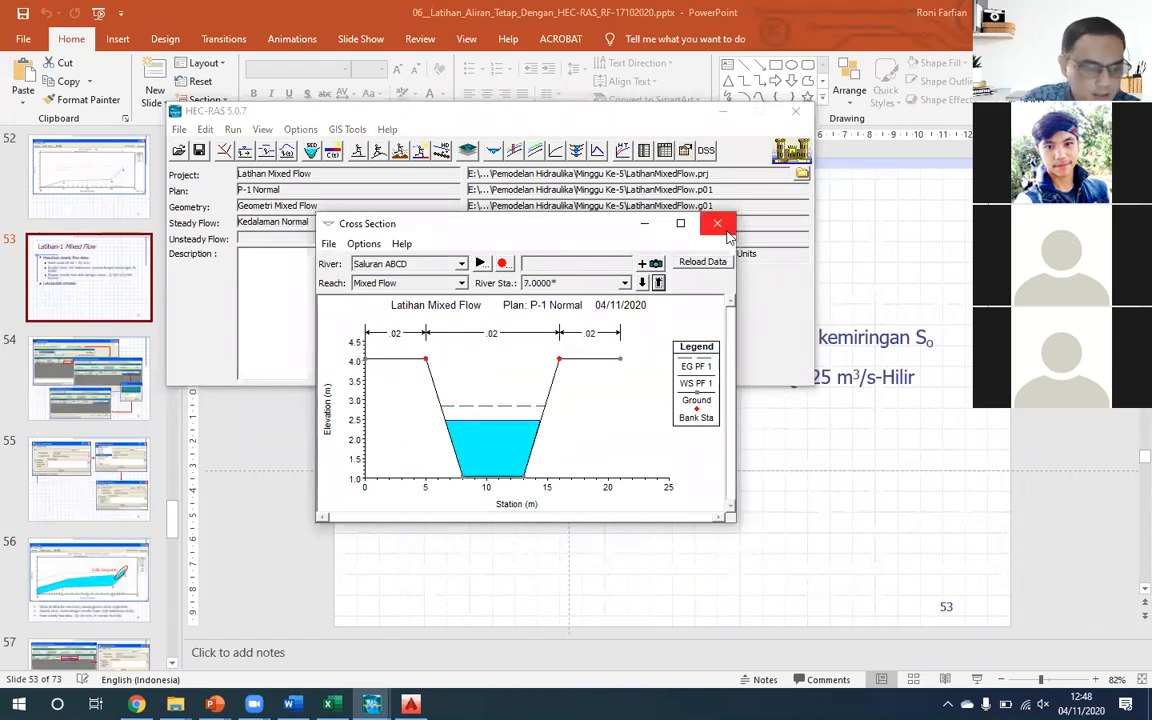
left_click(717, 223)
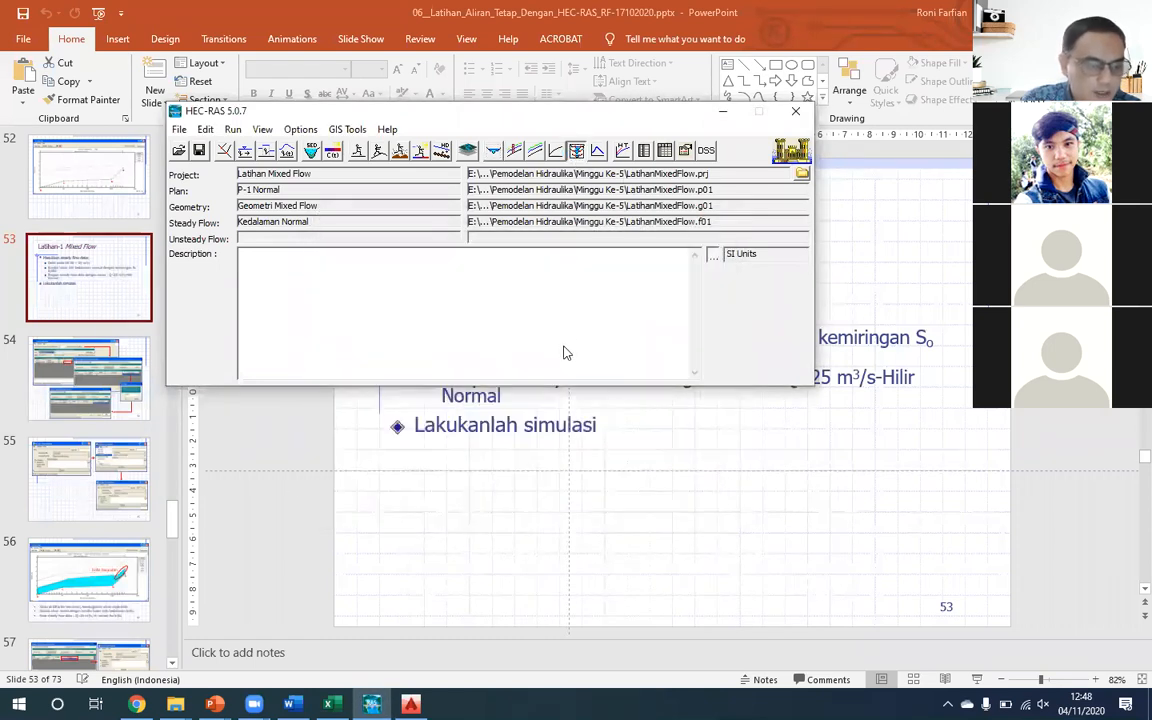
- View the X-Y-Z perspective plot with a rotation angle of -45 and an azimuth angle of 43, and close it
left_click(576, 150)
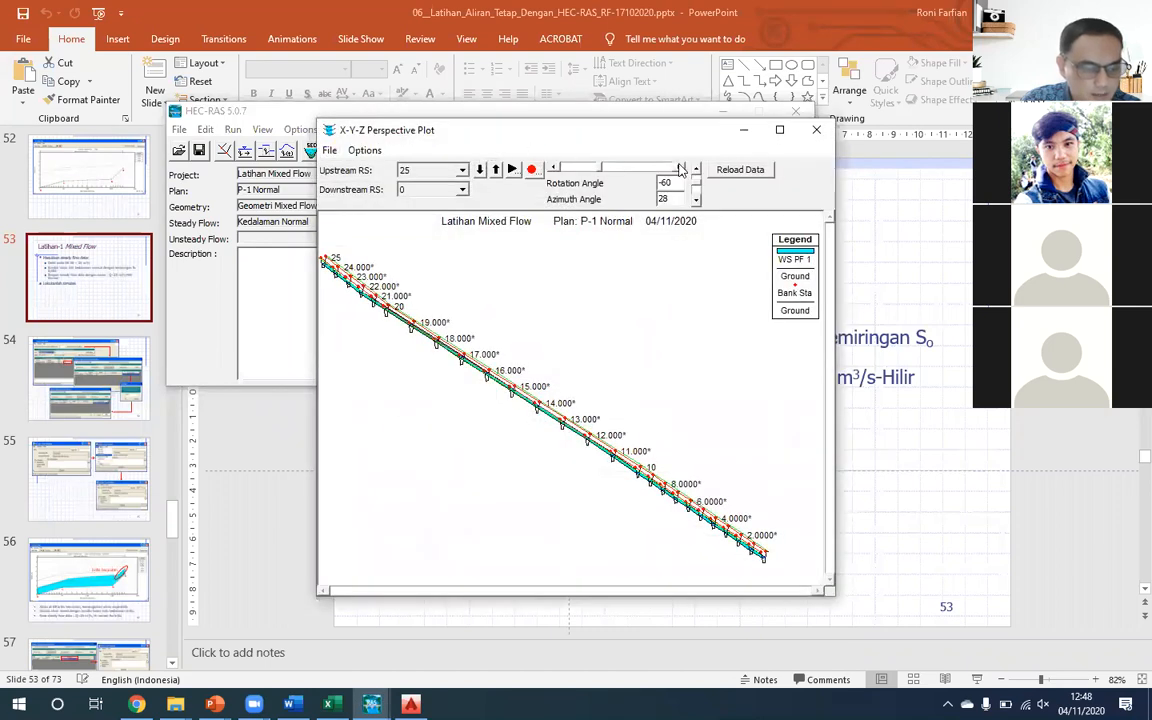
left_click(679, 169)
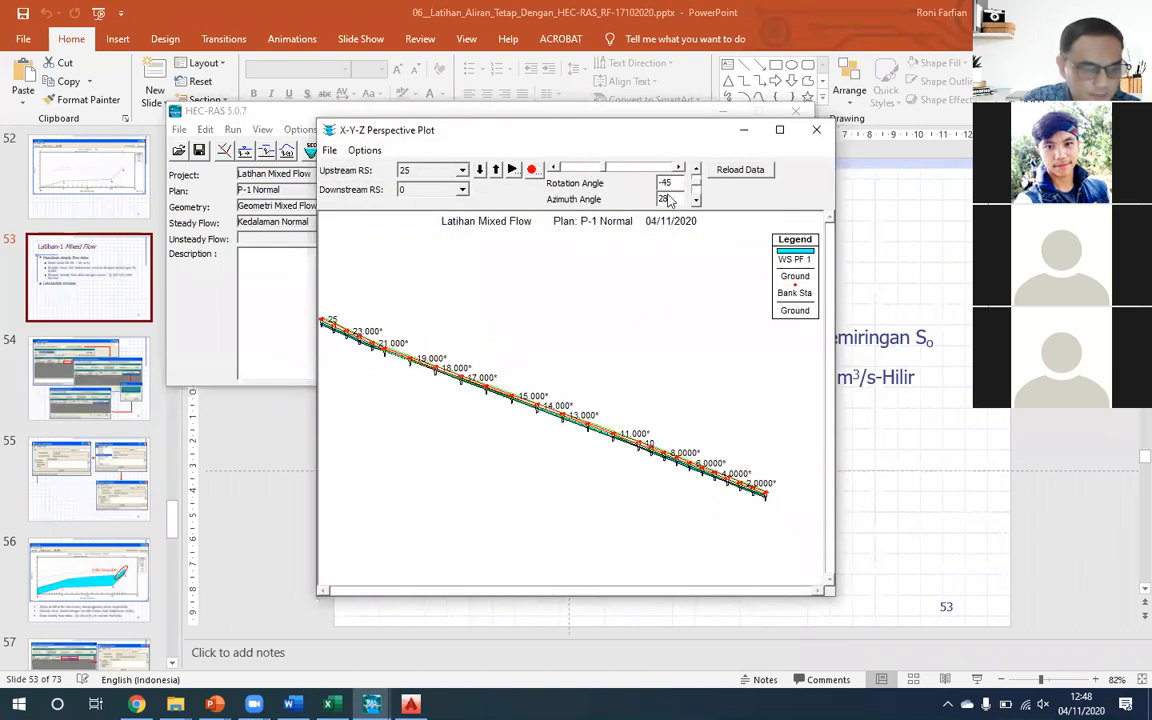
left_click(696, 200)
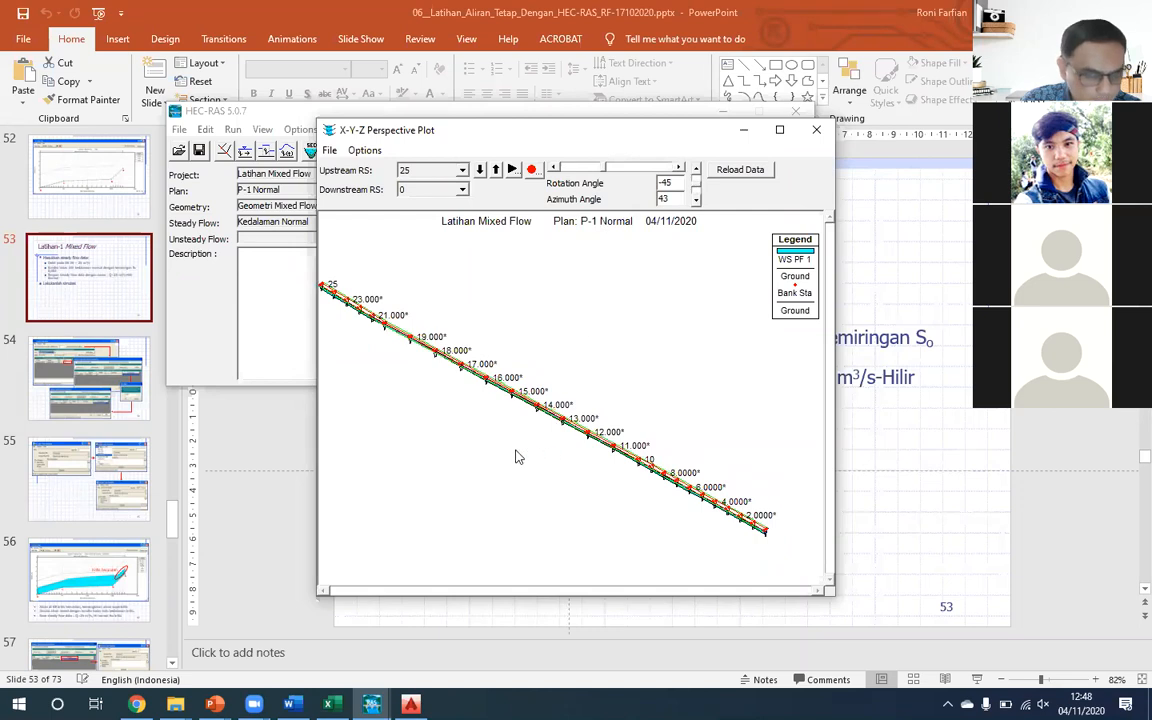
left_click(816, 131)
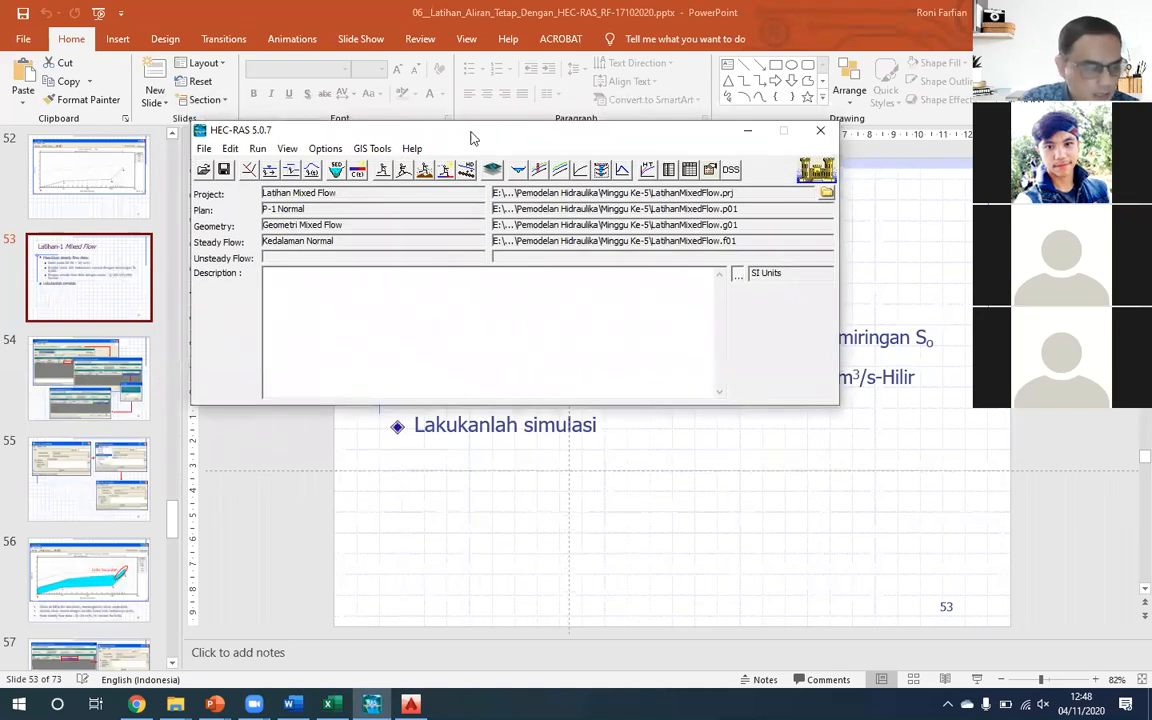
- Reopen the Steady Flow Data editor with the Kedalaman Normal data
left_click_drag(425, 126, 455, 154)
left_click(259, 177)
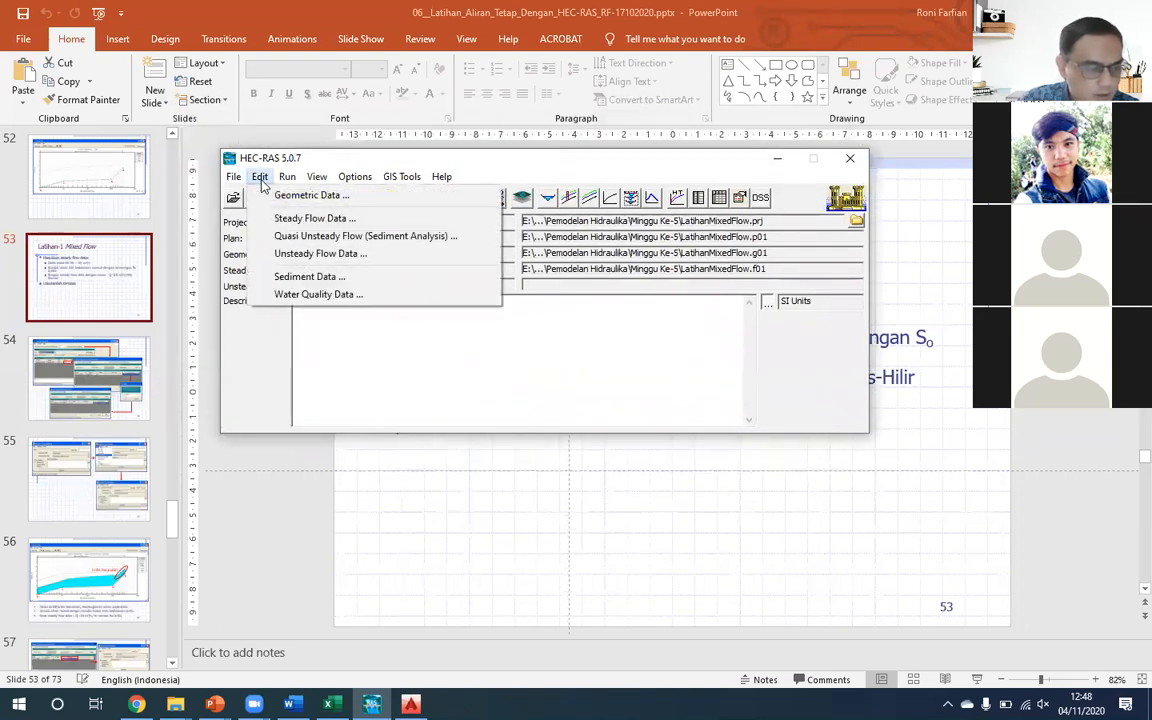
left_click(296, 219)
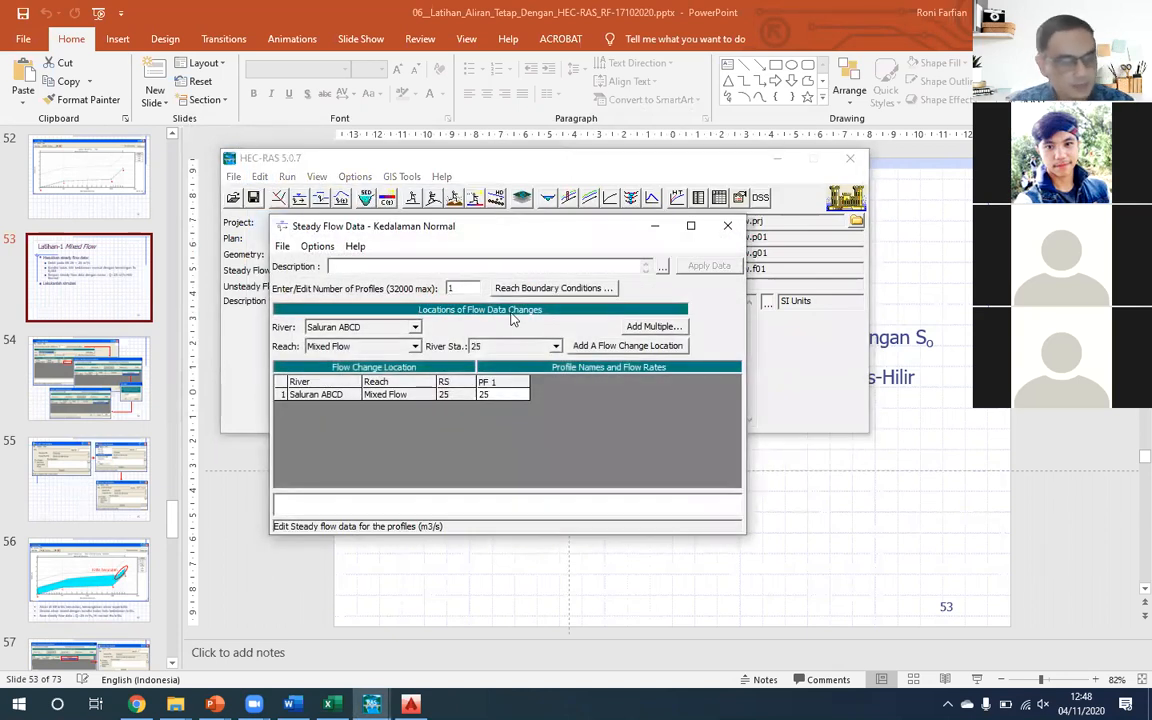
- Switch to the Latihan Aliran Tetap presentation in PowerPoint and examine slides 53 to 57 on plan setup, critical flow at AB and mixed-regime boundary conditions
left_click(214, 704)
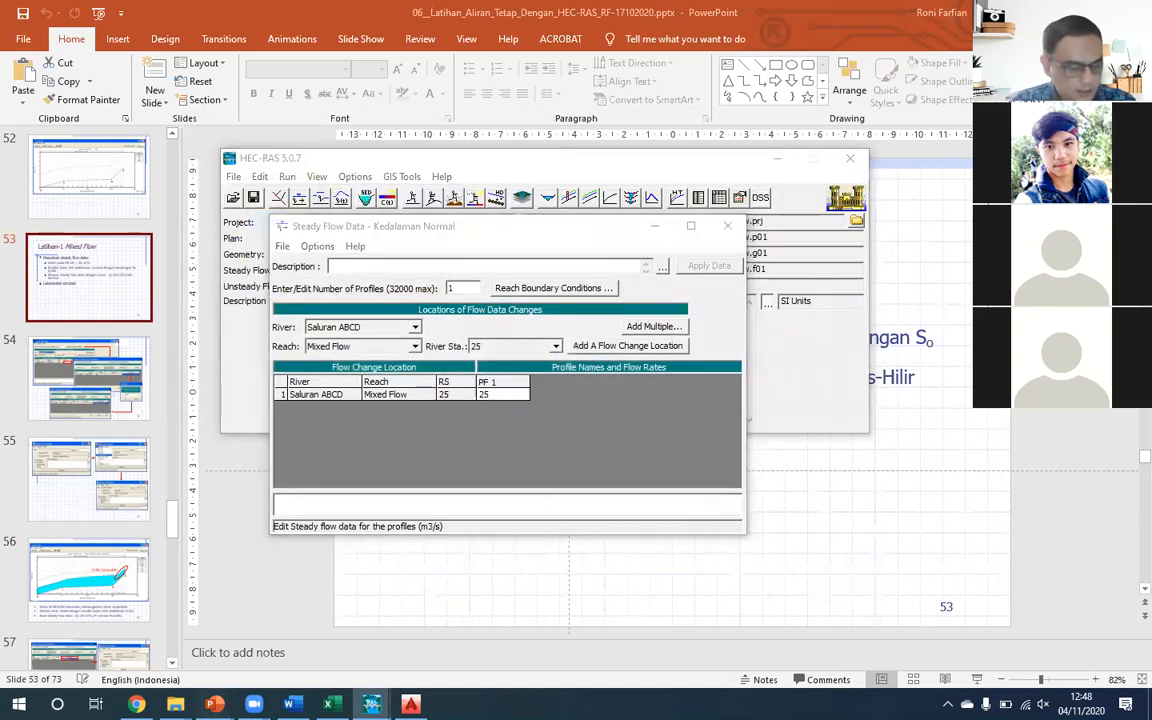
left_click(265, 676)
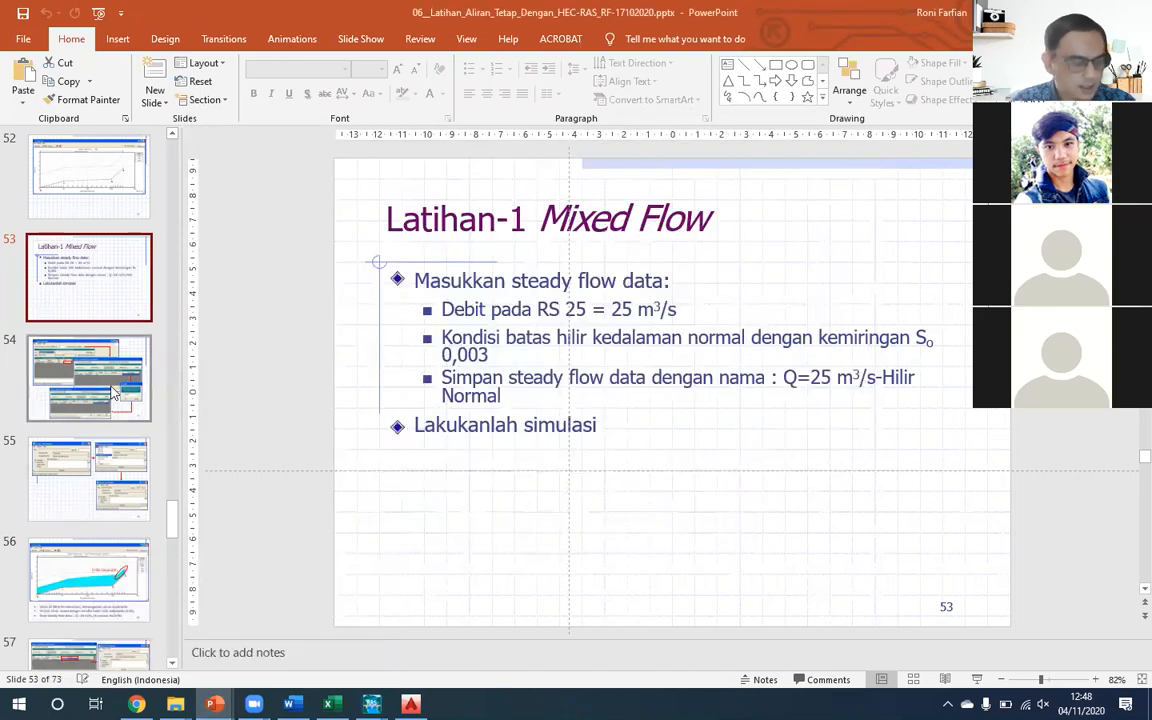
left_click(113, 393)
key("Down")
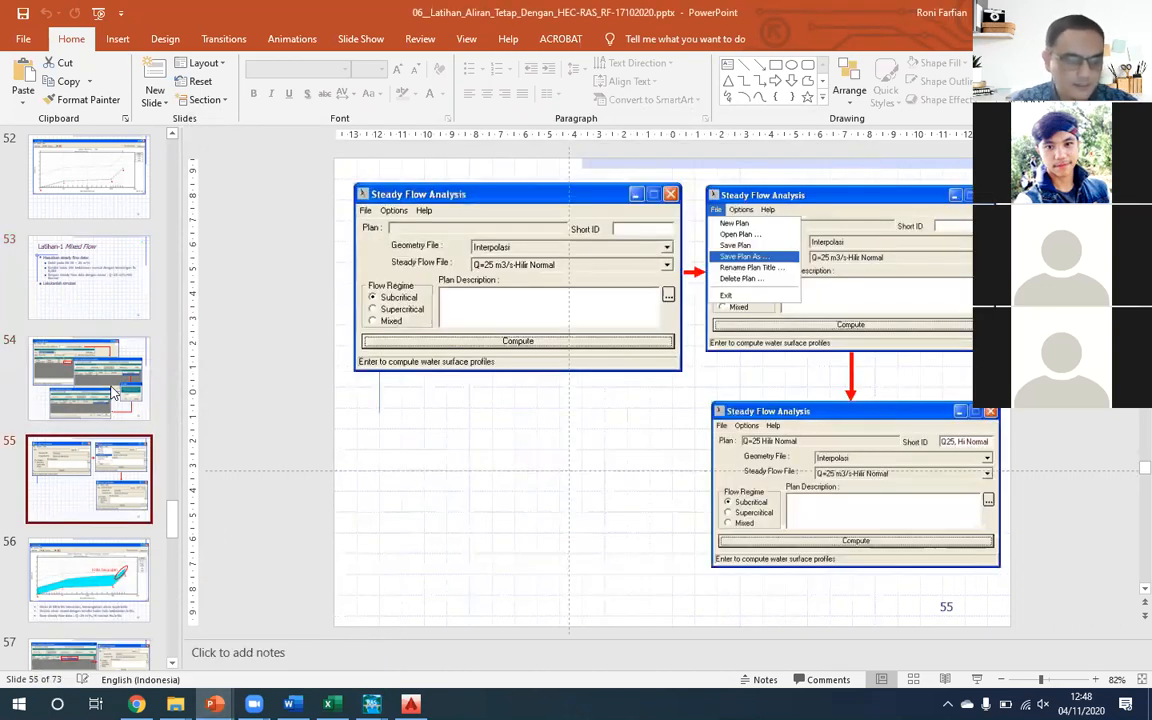
key("Down")
key("Down")
left_click(113, 393)
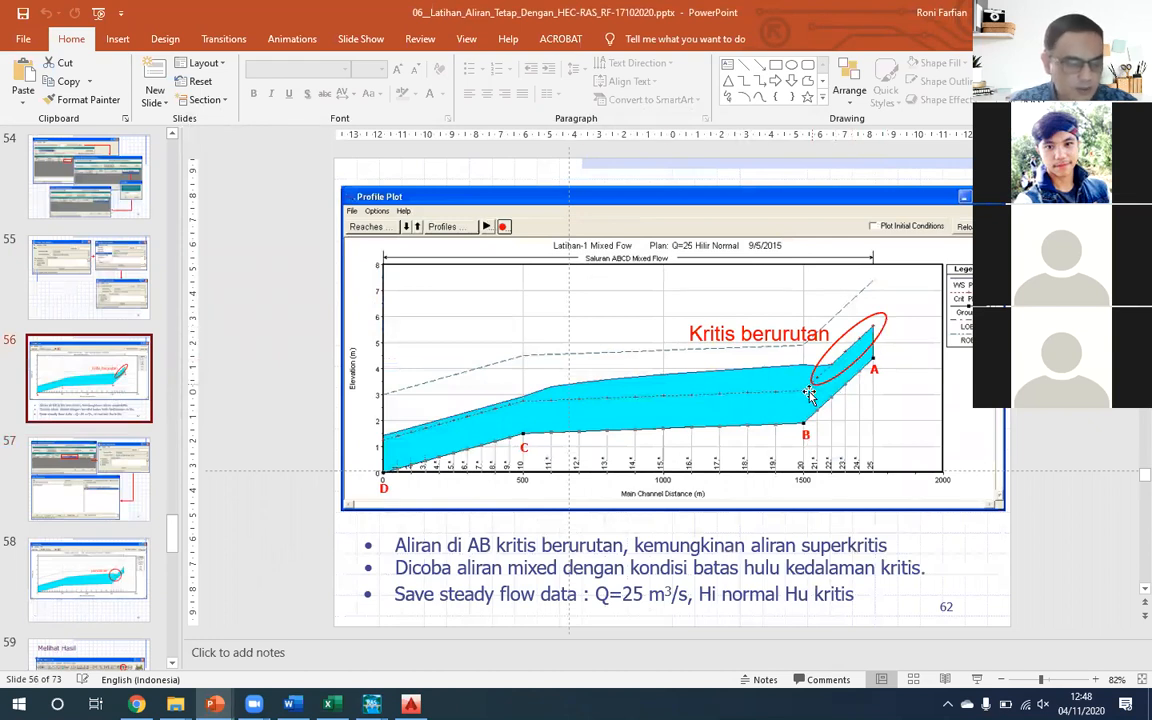
left_click(68, 465)
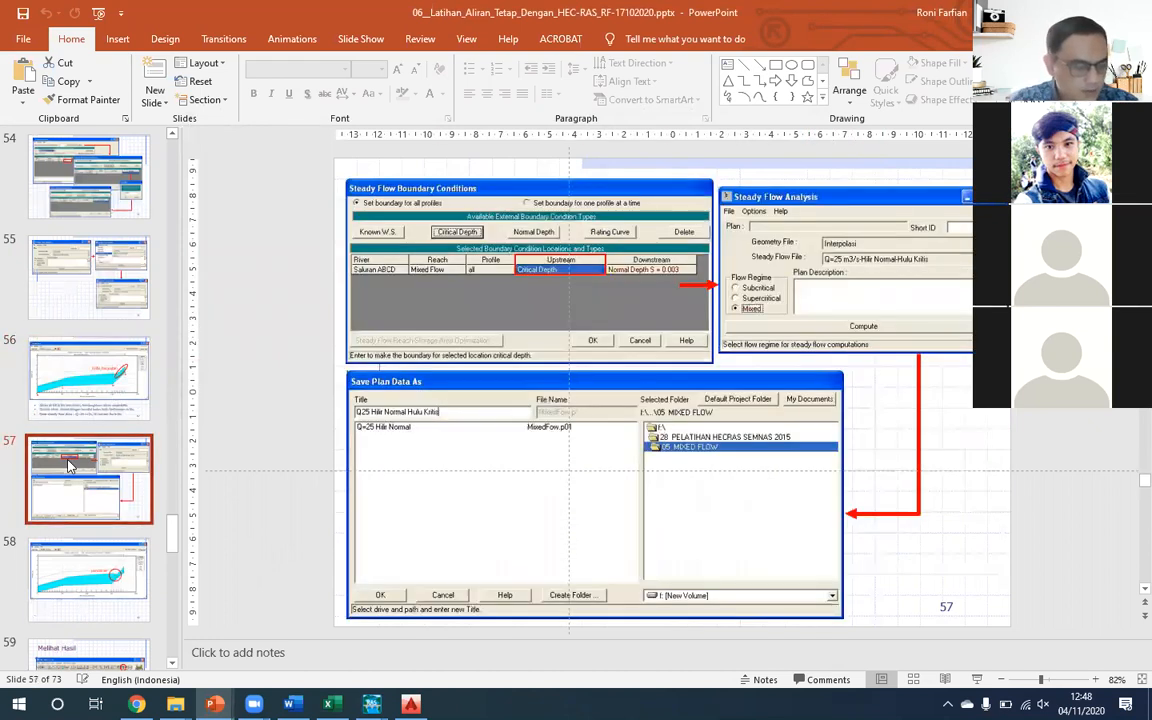
- Examine the slides on viewing results, exporting to Excel, interpolating between RS 21 and 22, and saving the Detail Loncat Air plan
key("Down")
key("Down")
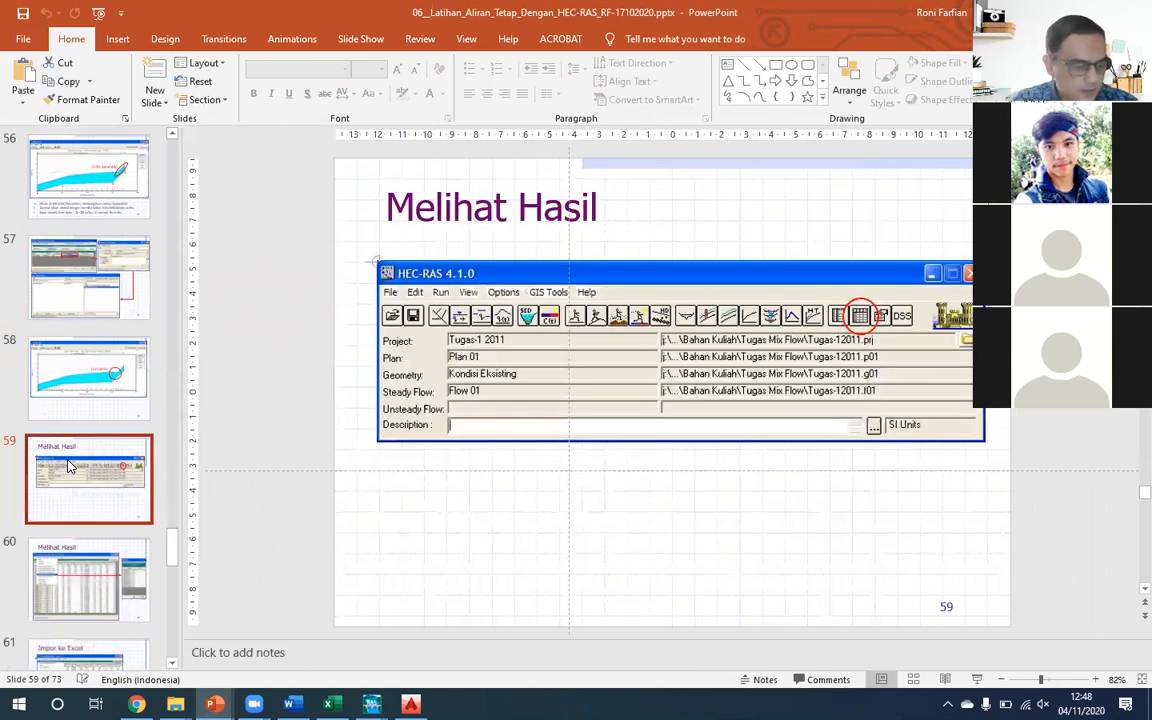
key("Down")
key("Down")
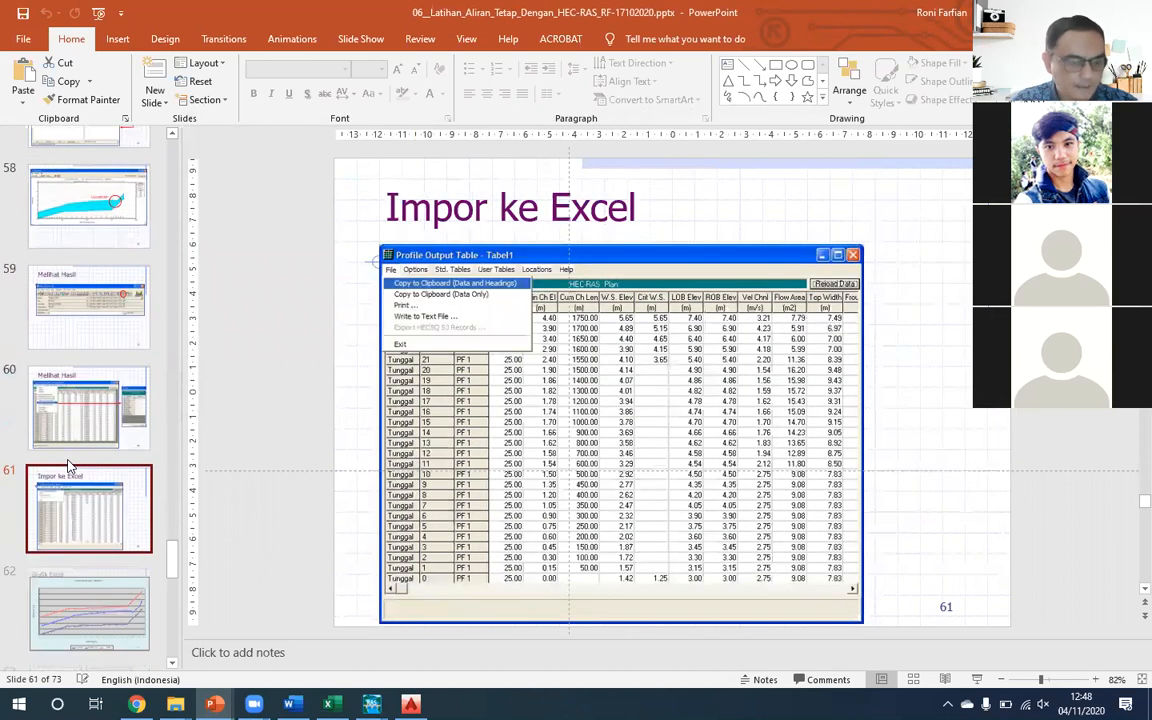
key("Down")
key("Down")
key("Down")
key("Up")
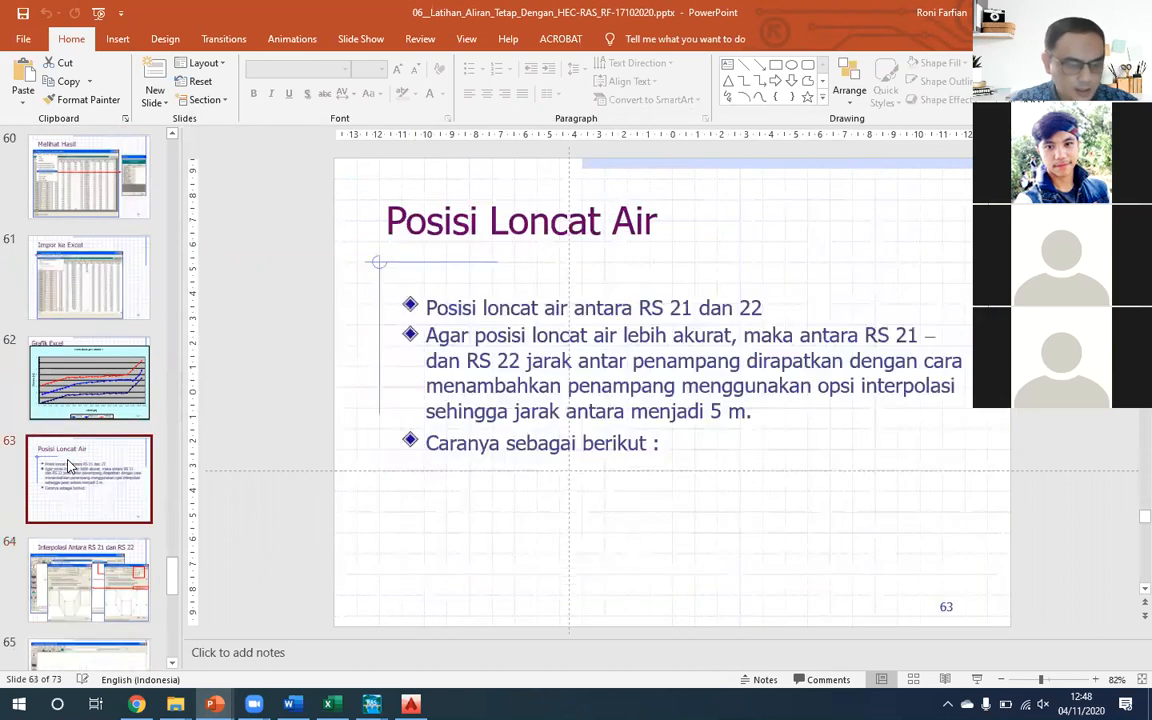
key("Up")
key("Down")
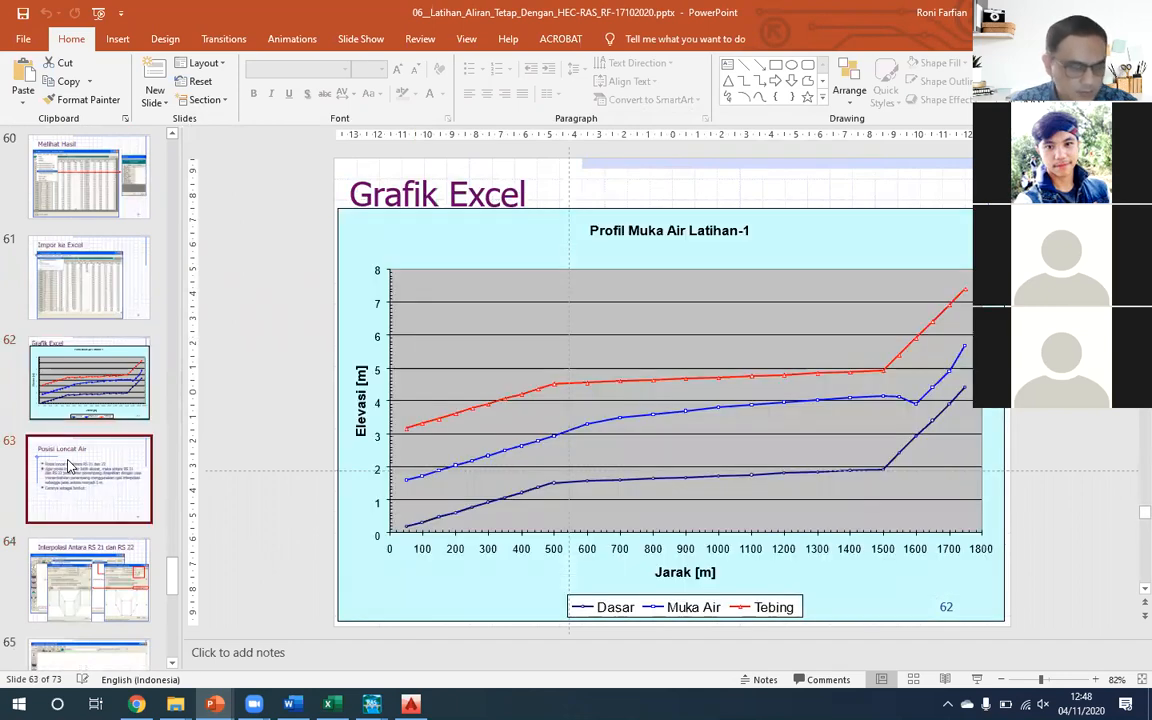
key("Down")
key("Down")
- Examine the slides on the Detail Loncat Air results, plan comparison and hydraulic jump position, and return to slide 57 on boundary conditions
key("Down")
key("Down")
key("Down")
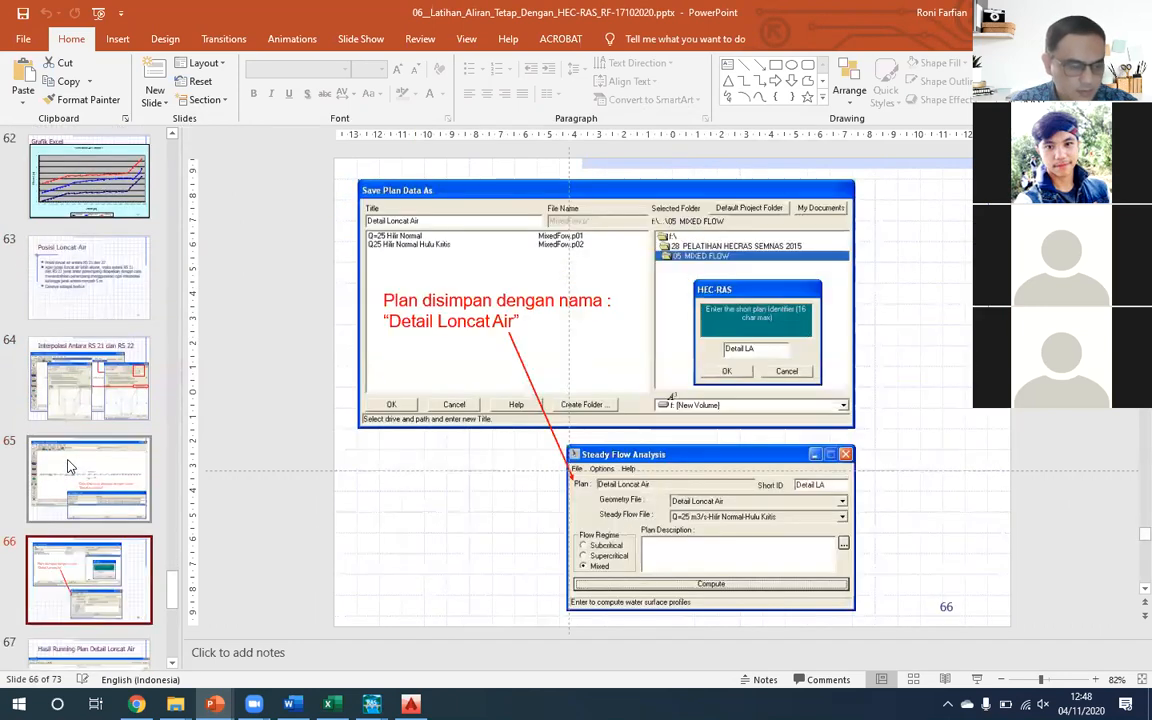
key("Down")
key("Down")
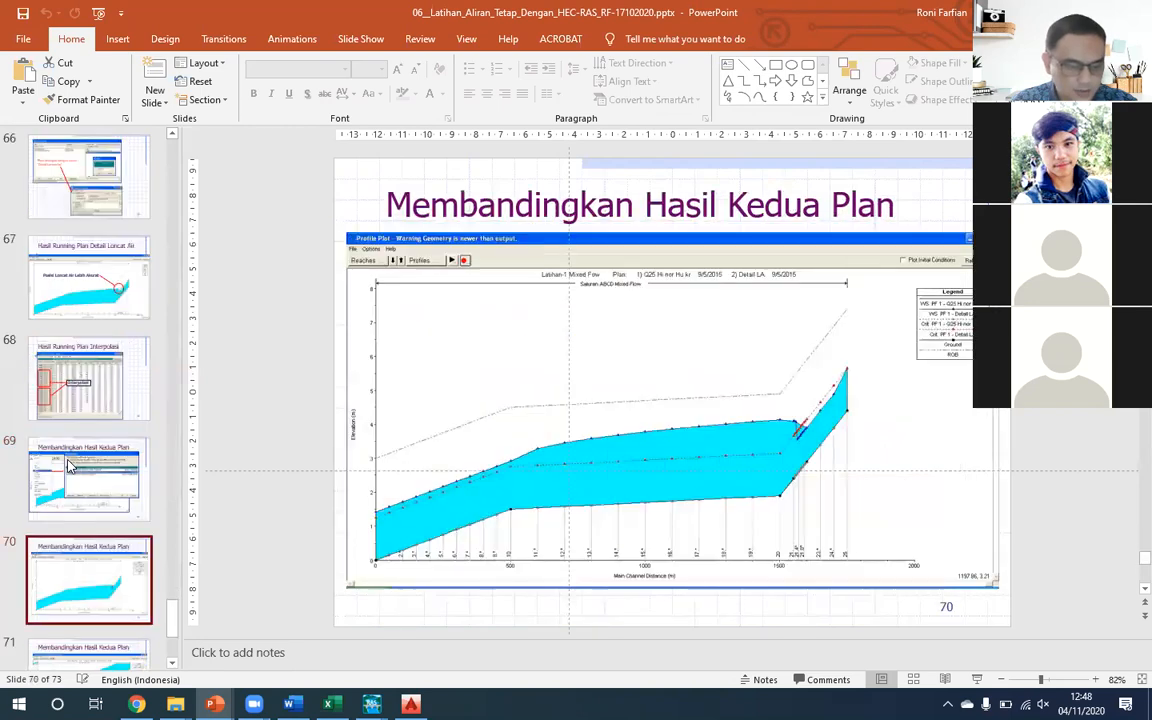
key("Down")
key("Up")
key("Up")
key("Up")
key("Up")
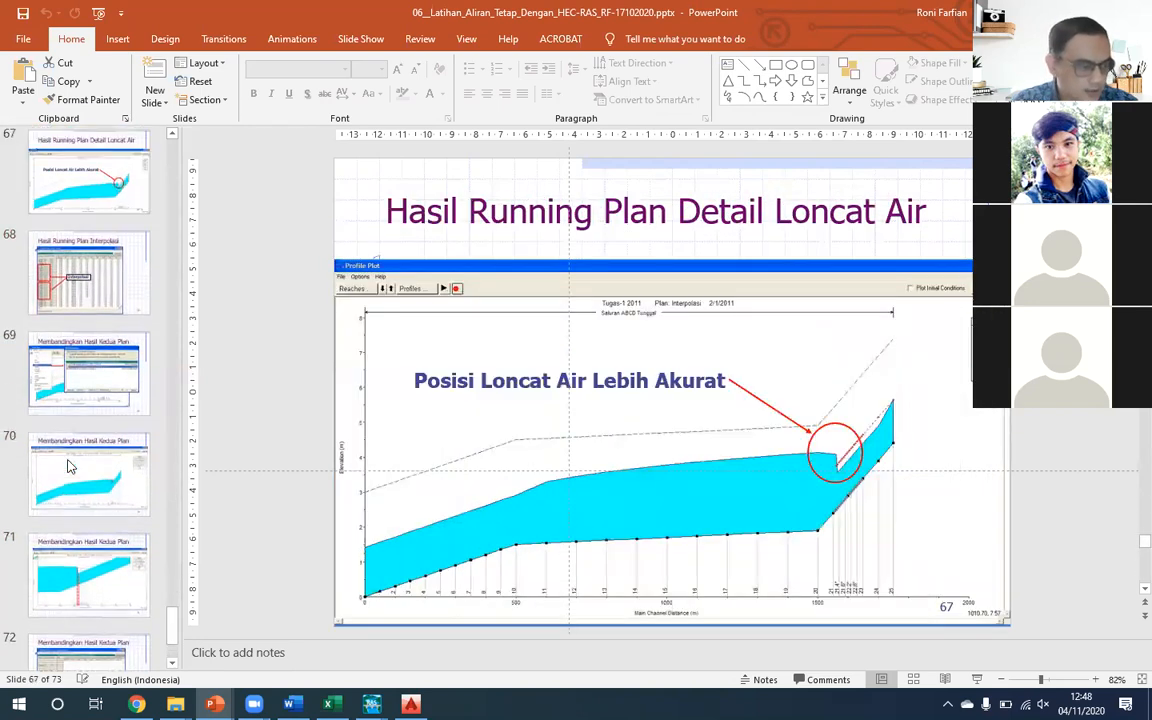
key("Up")
key("Up")
key("Up")
key("Up")
key("Up")
key("Down")
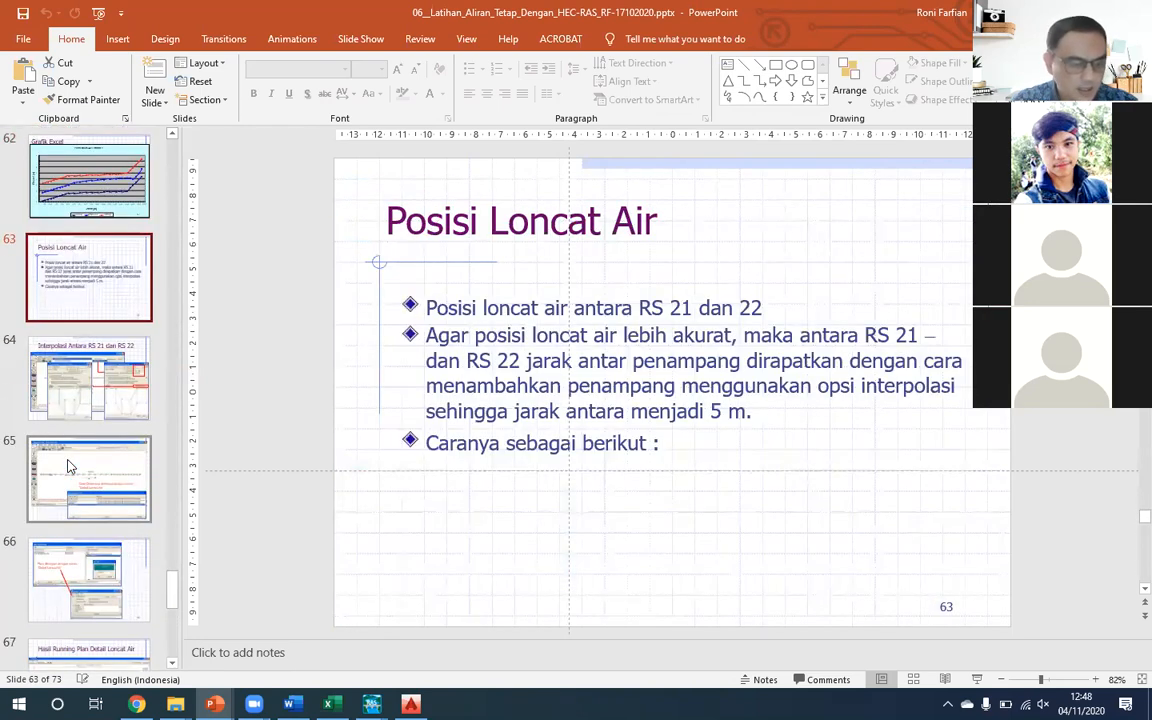
key("Up")
key("Up")
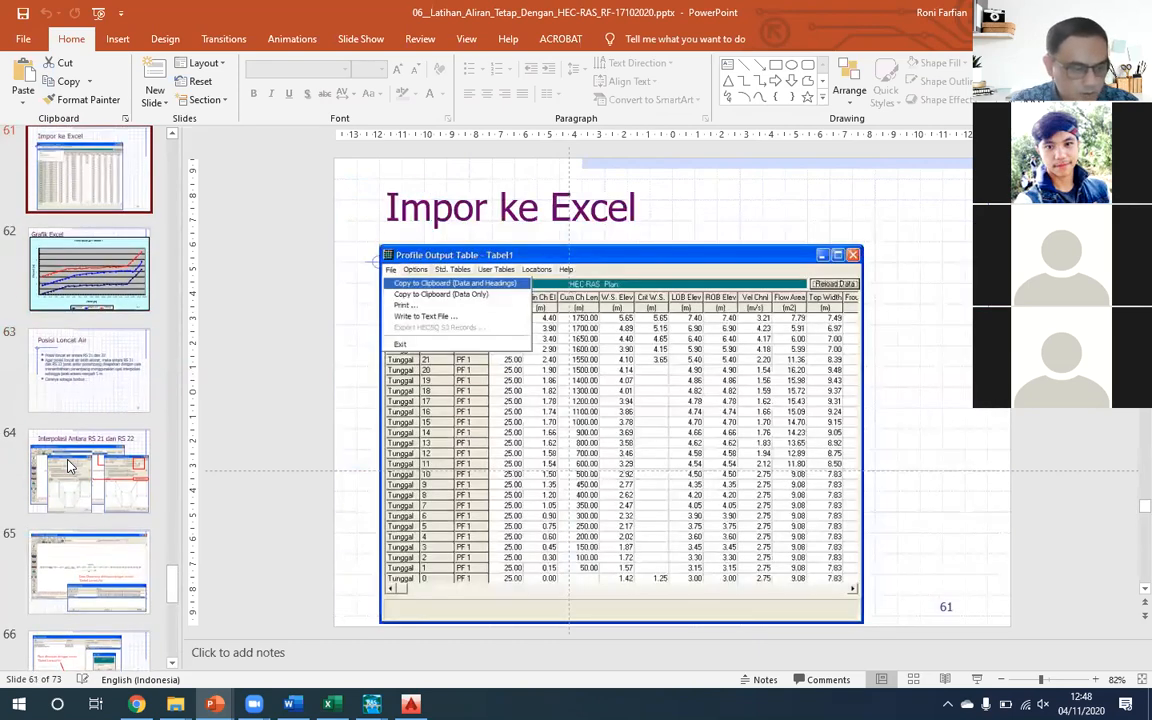
key("Up")
key("Up")
key("Up")
key("Up")
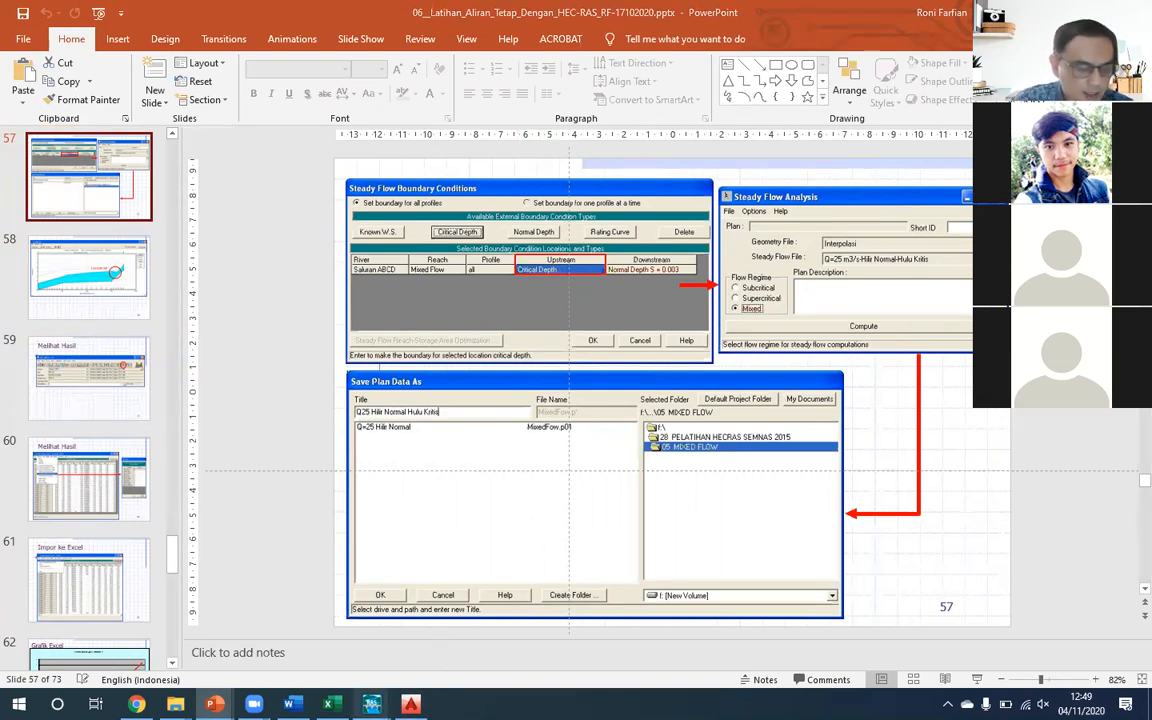
- Switch to HEC-RAS and save the Kedalaman Normal steady flow data as a new file titled Kedalaman Mixed
mouse_move(371, 704)
left_click(396, 590)
left_click_drag(367, 224, 340, 206)
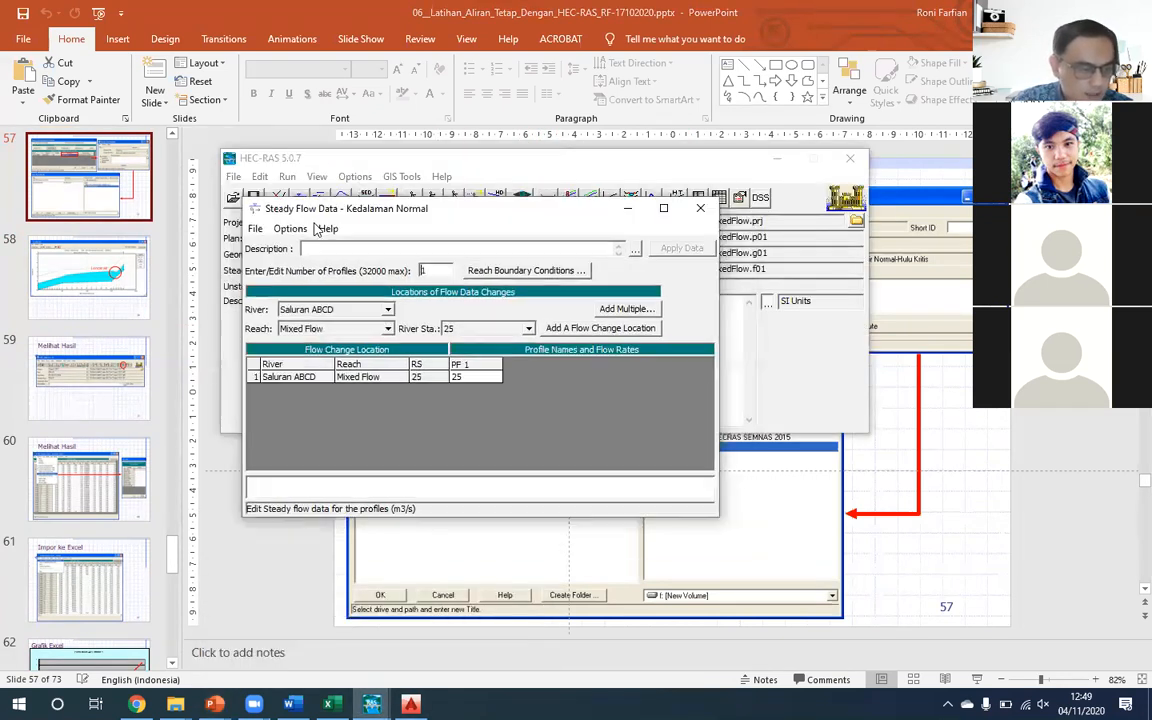
left_click(699, 209)
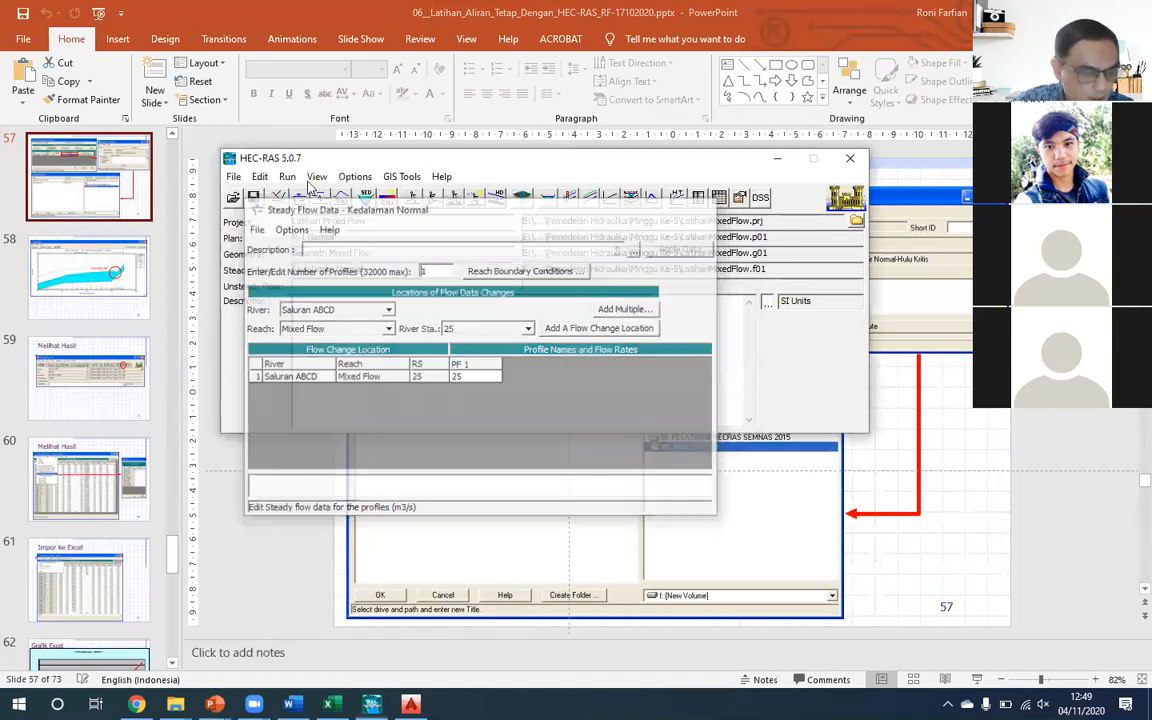
left_click(259, 176)
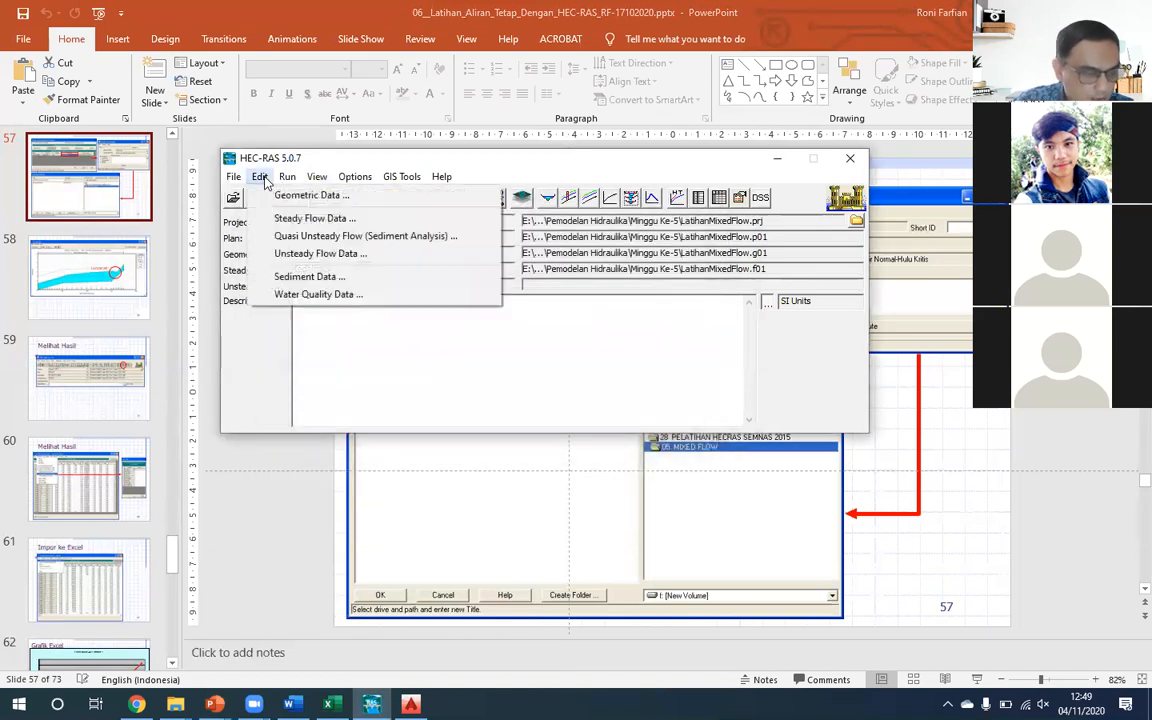
left_click(298, 220)
left_click(256, 232)
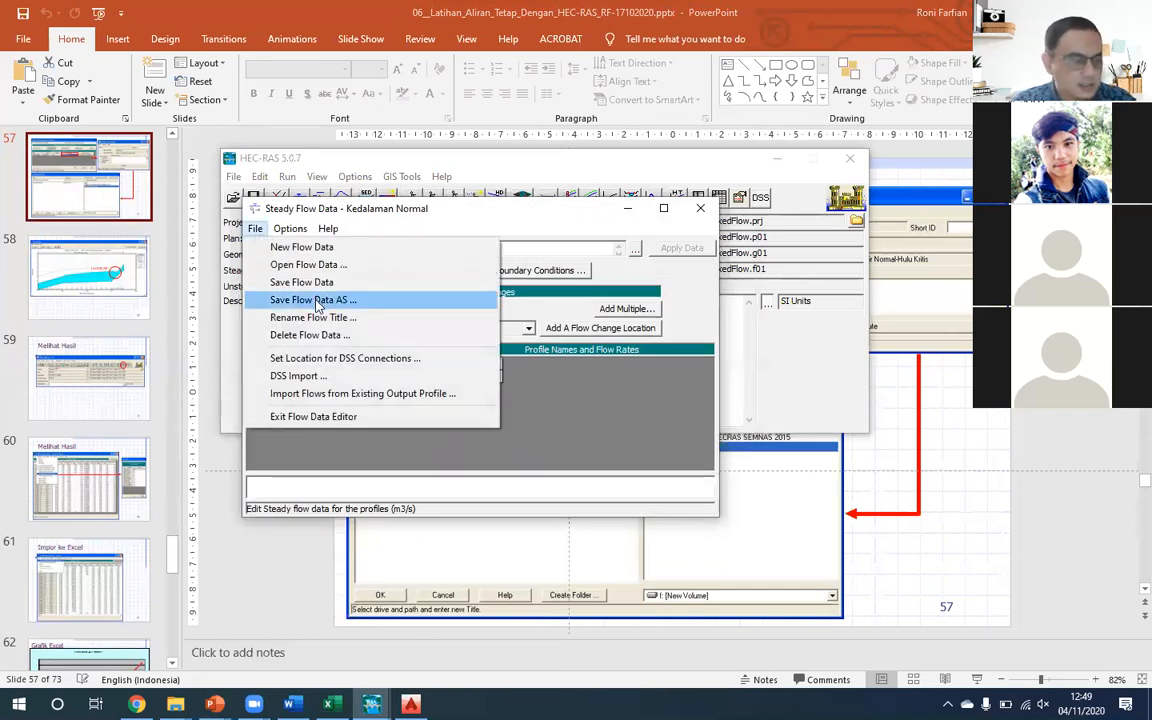
left_click(310, 300)
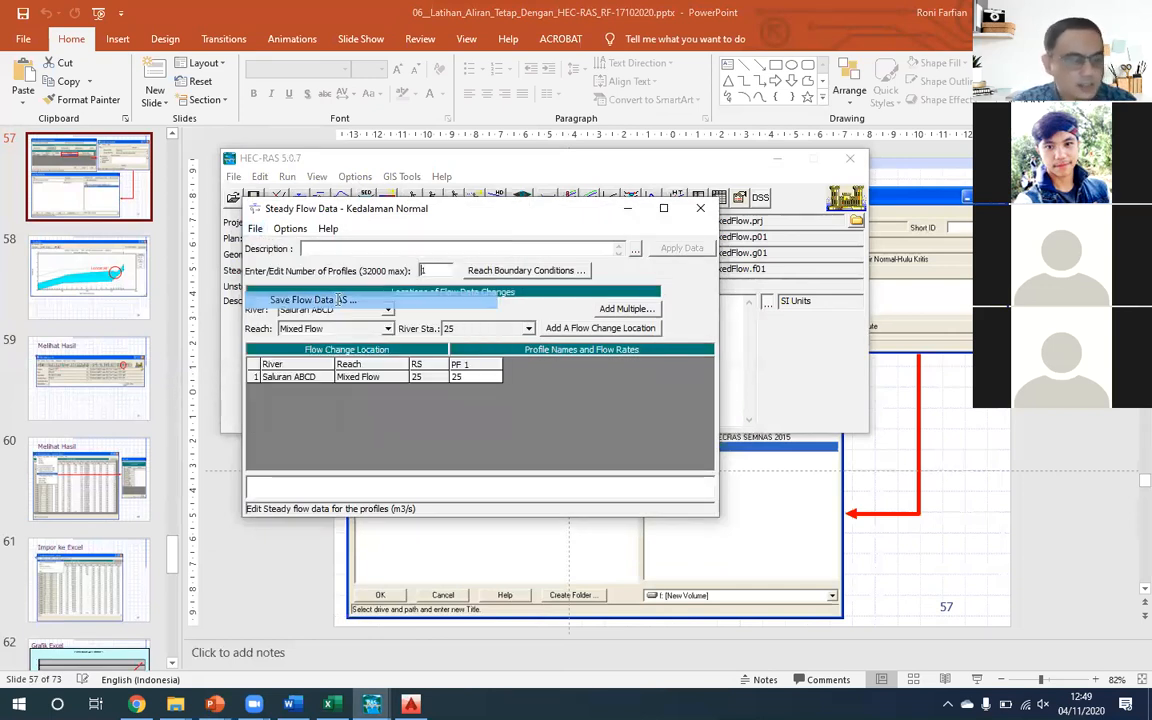
double_click(338, 300)
type("Mixed")
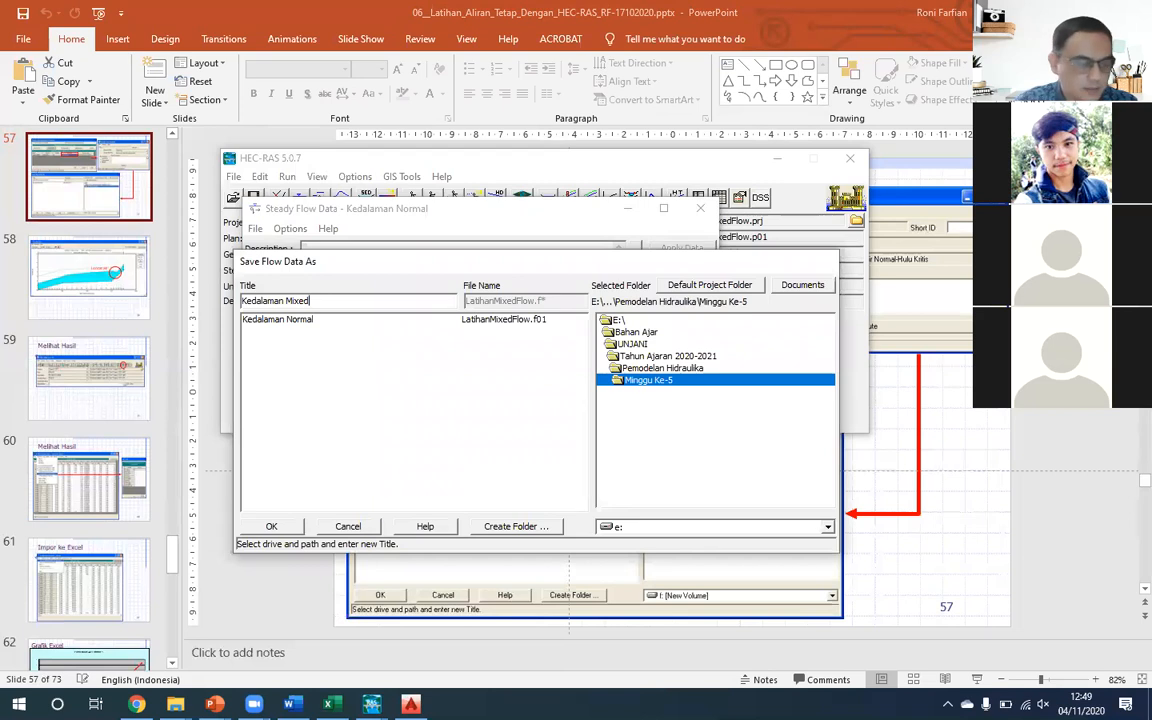
left_click(294, 527)
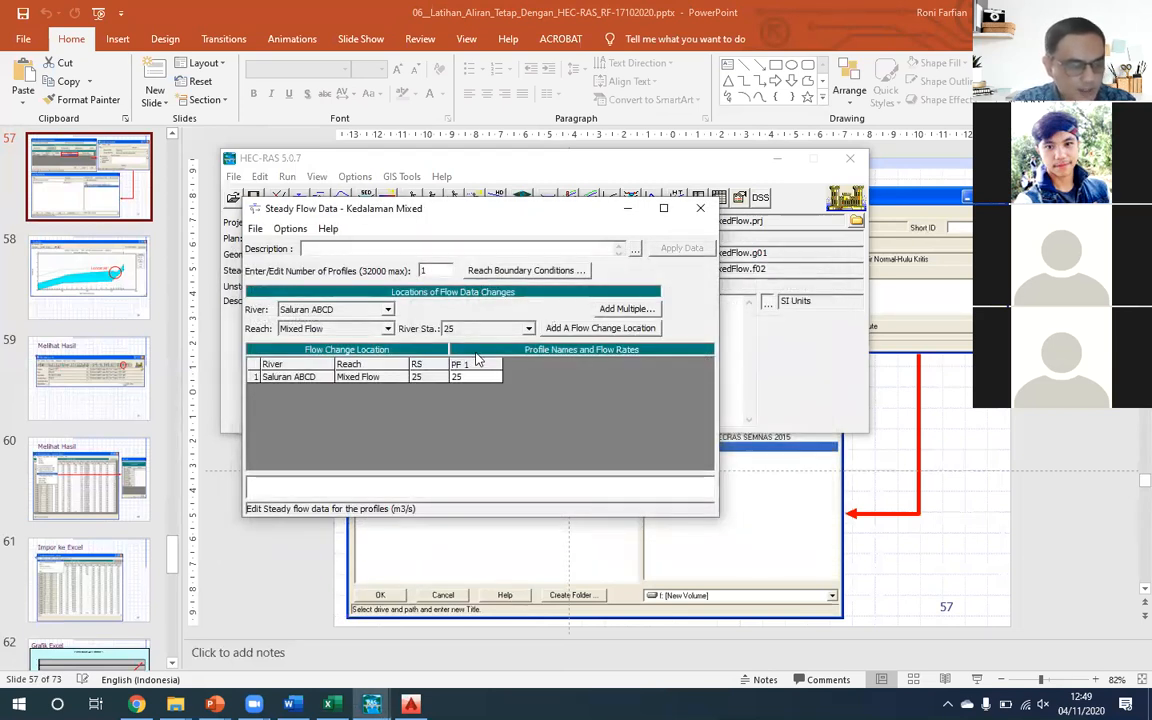
- Set the upstream boundary condition of Saluran ABCD to Critical Depth, save the flow data and close its editor
key("Tab")
key("Return")
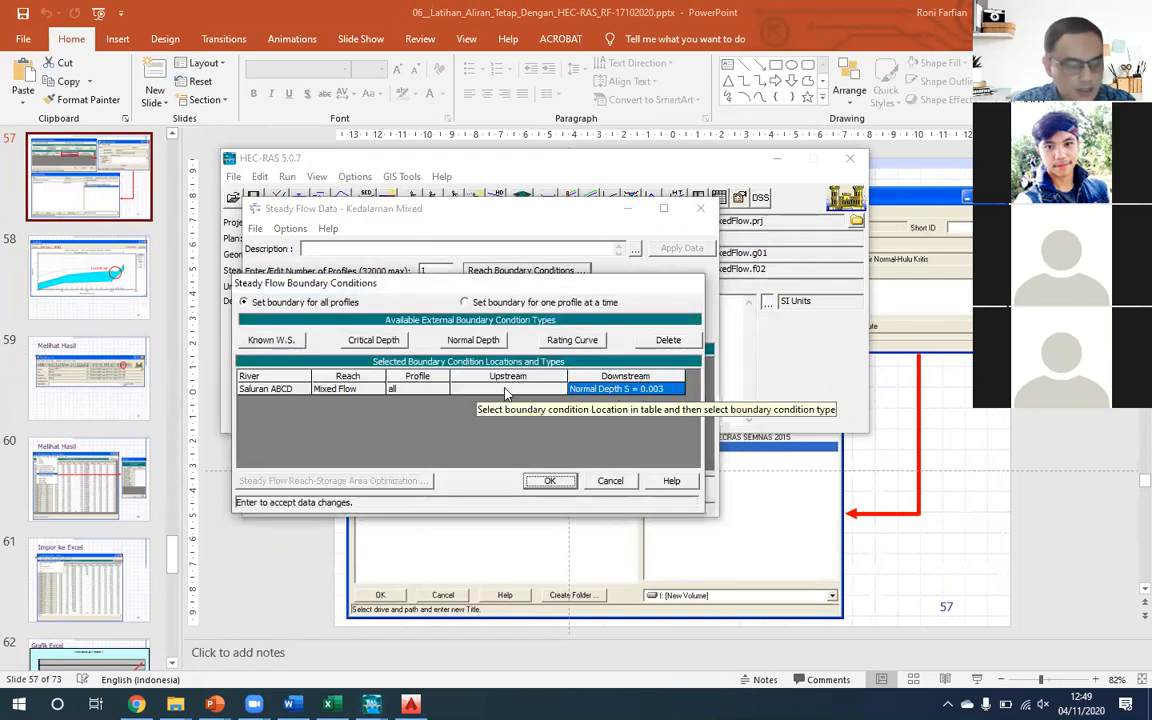
left_click(508, 388)
left_click(381, 342)
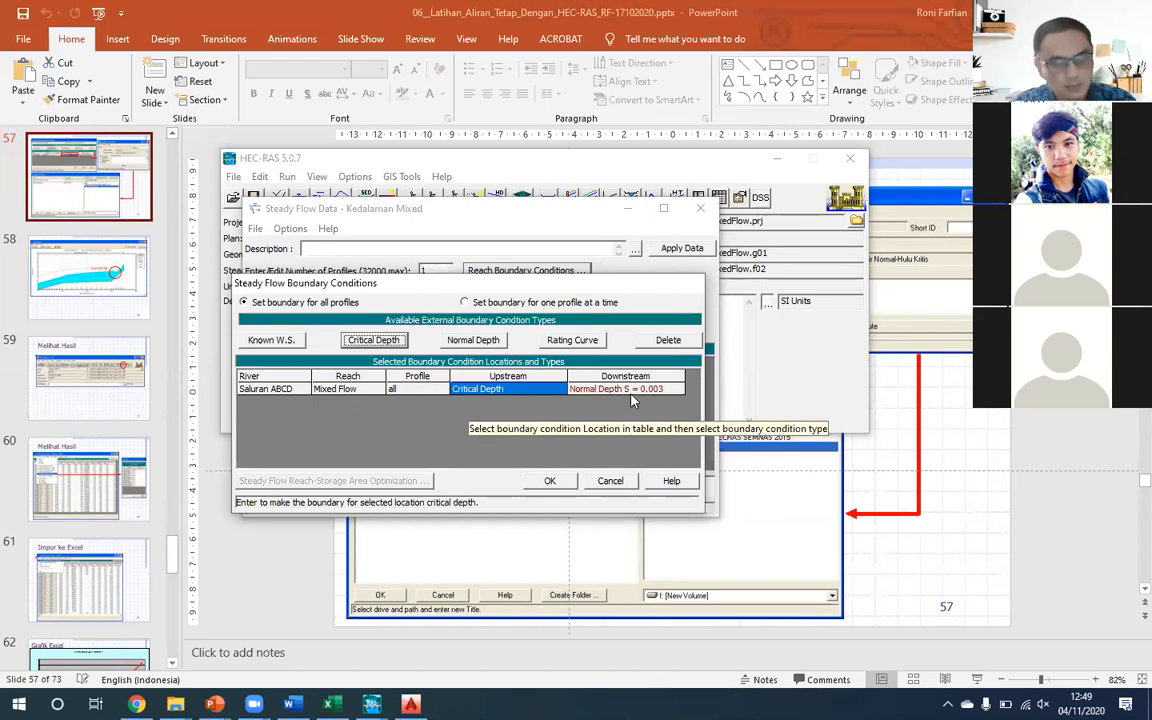
left_click(556, 482)
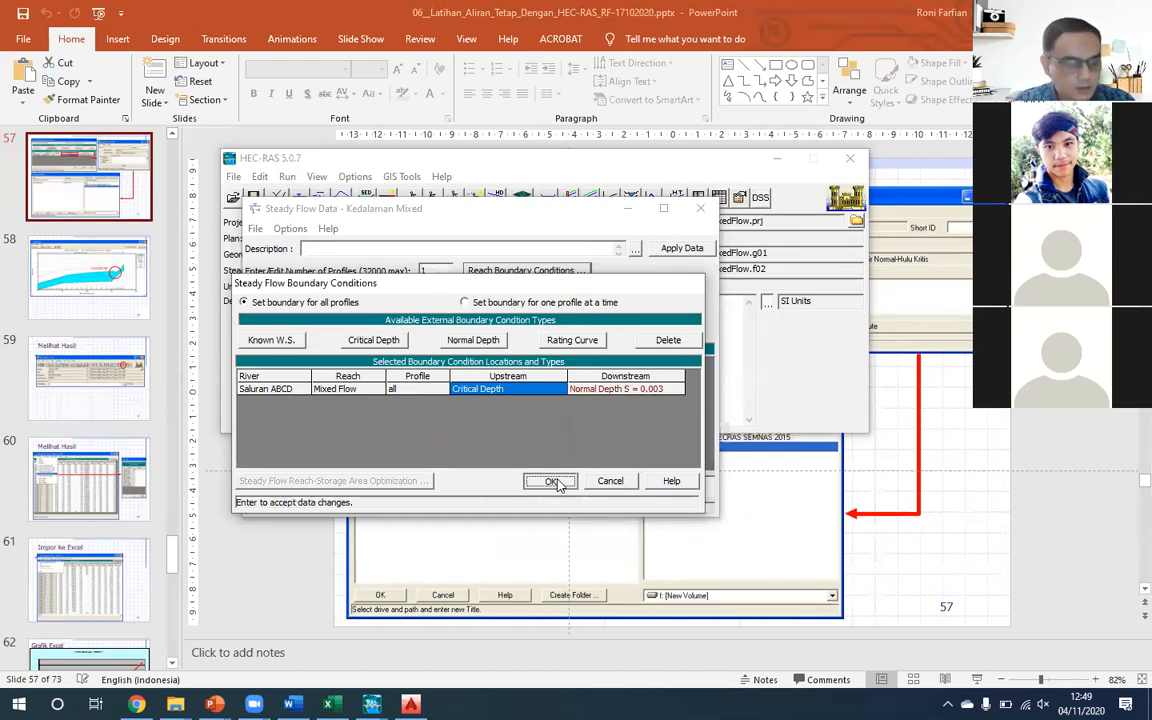
left_click(255, 229)
left_click(298, 283)
left_click(700, 210)
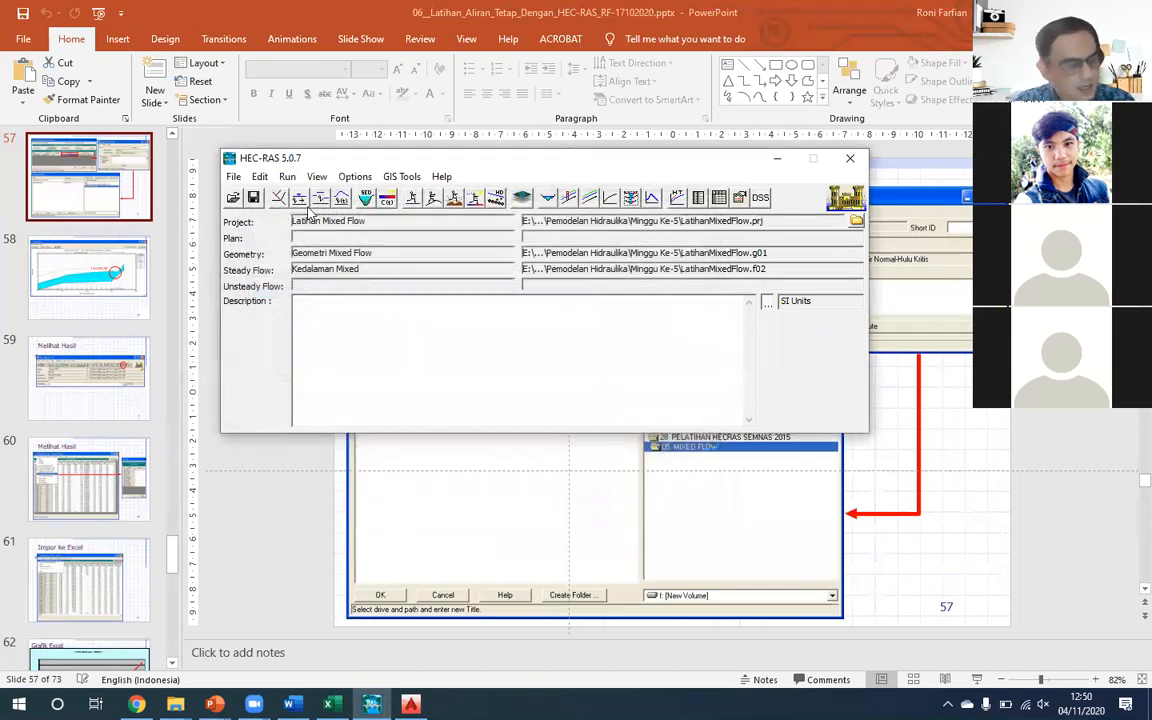
- Set up a steady flow analysis with the Kedalaman Mixed flow file and the Mixed flow regime
left_click(289, 179)
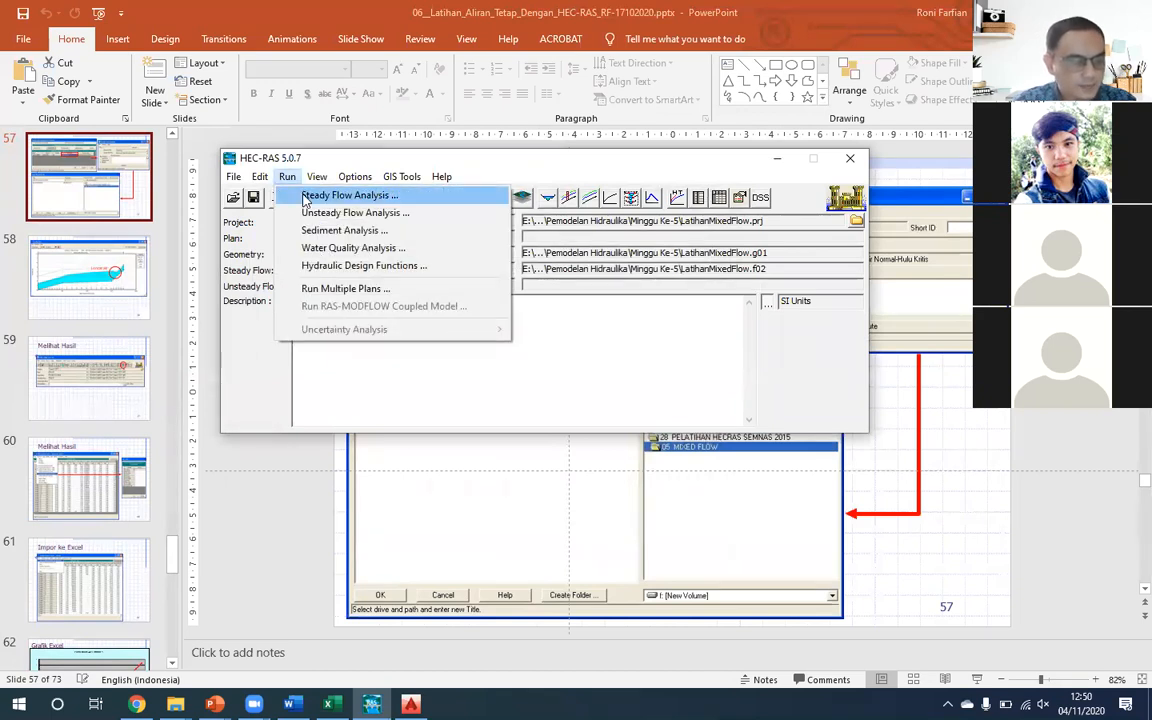
left_click(340, 195)
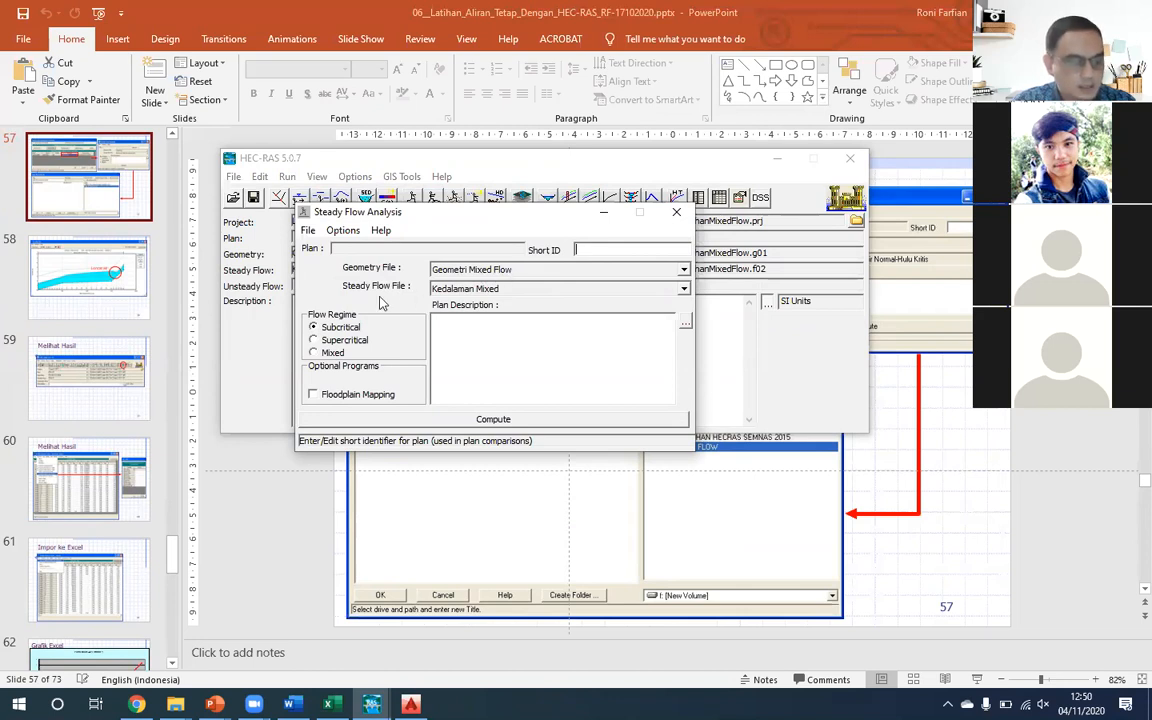
left_click(505, 290)
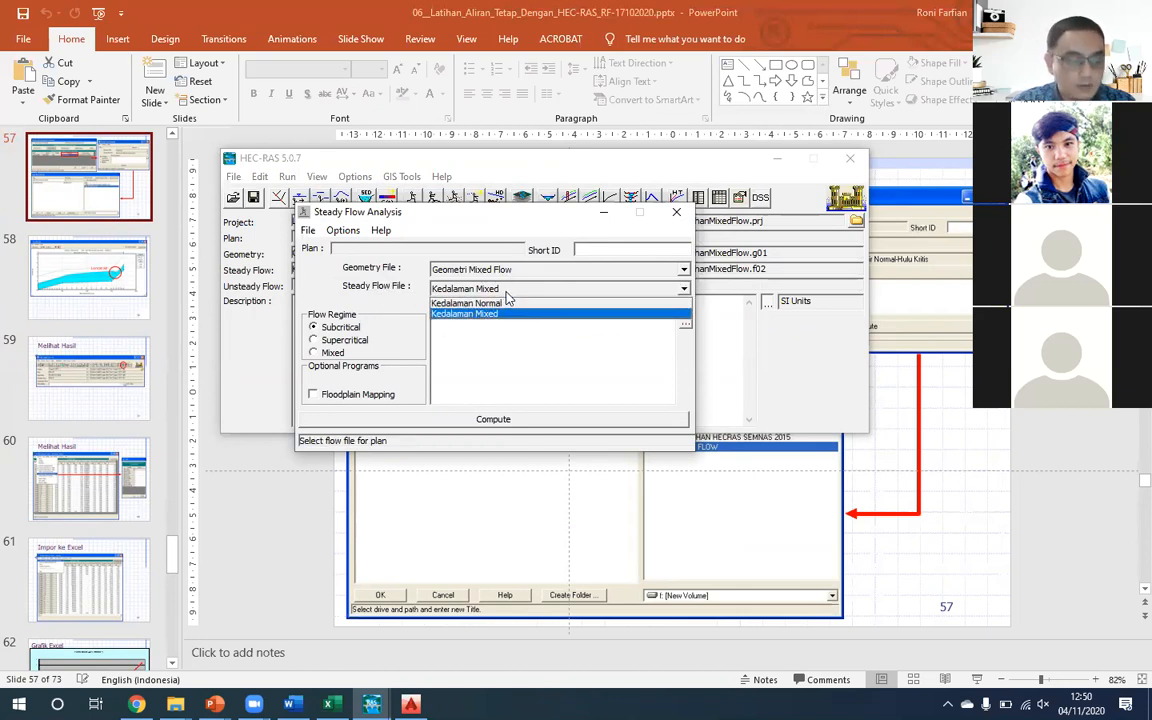
left_click(465, 314)
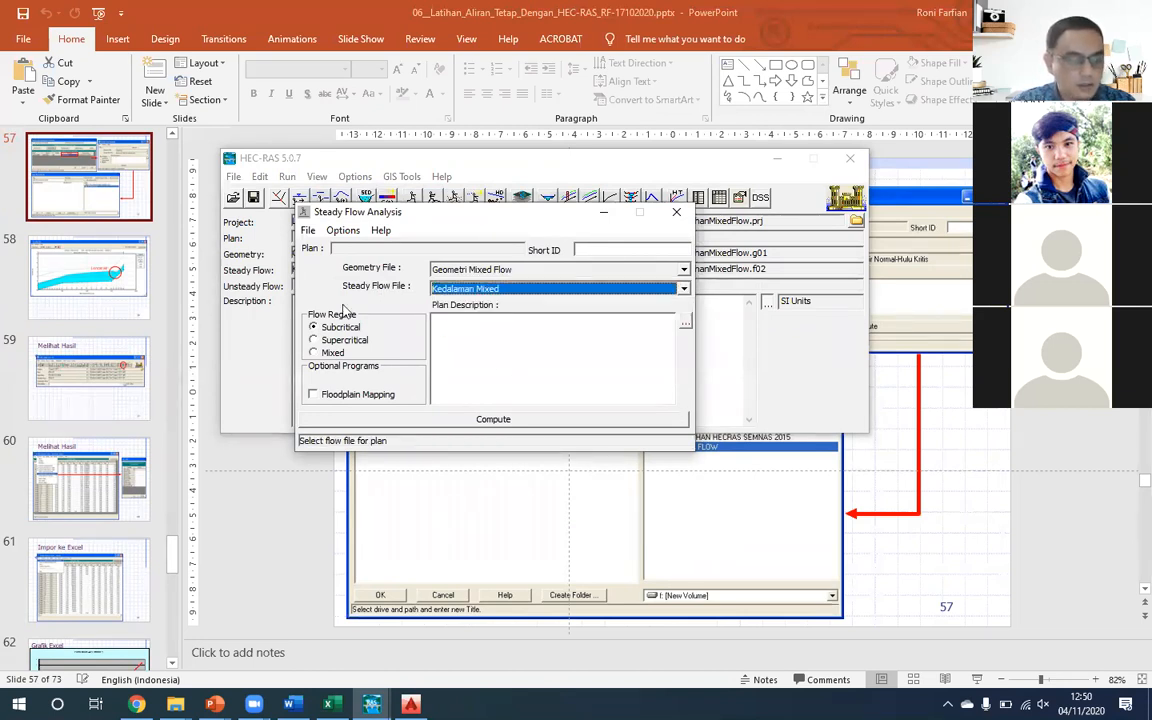
left_click(458, 288)
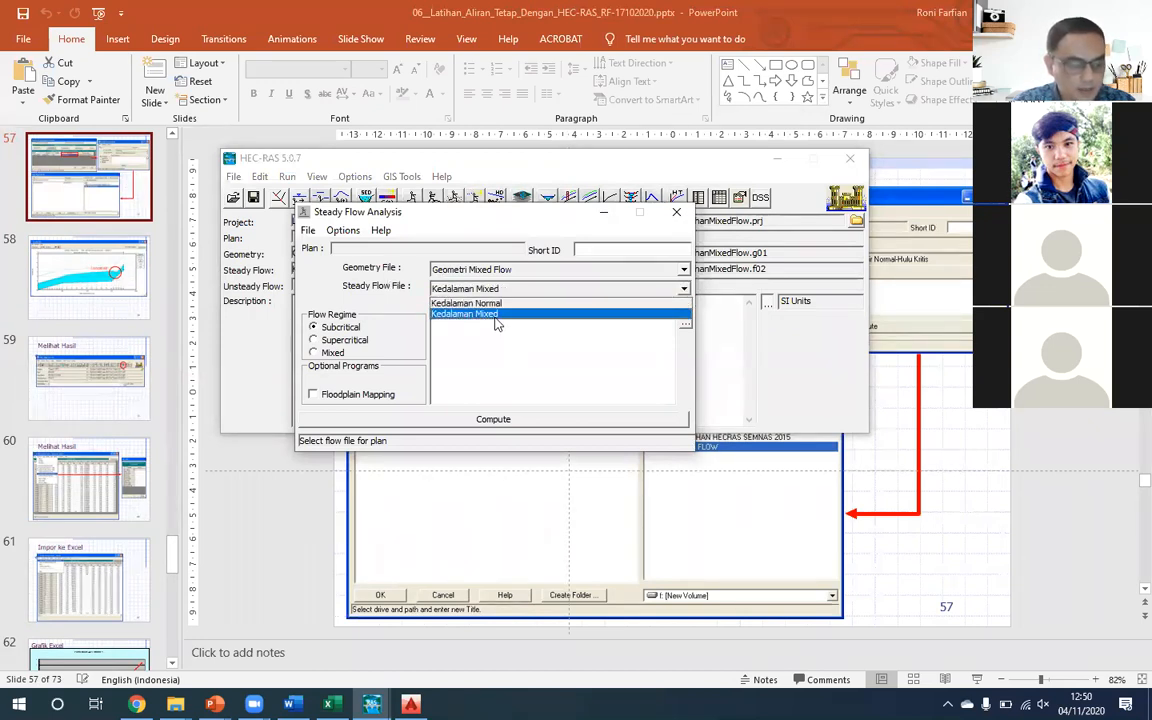
left_click(496, 315)
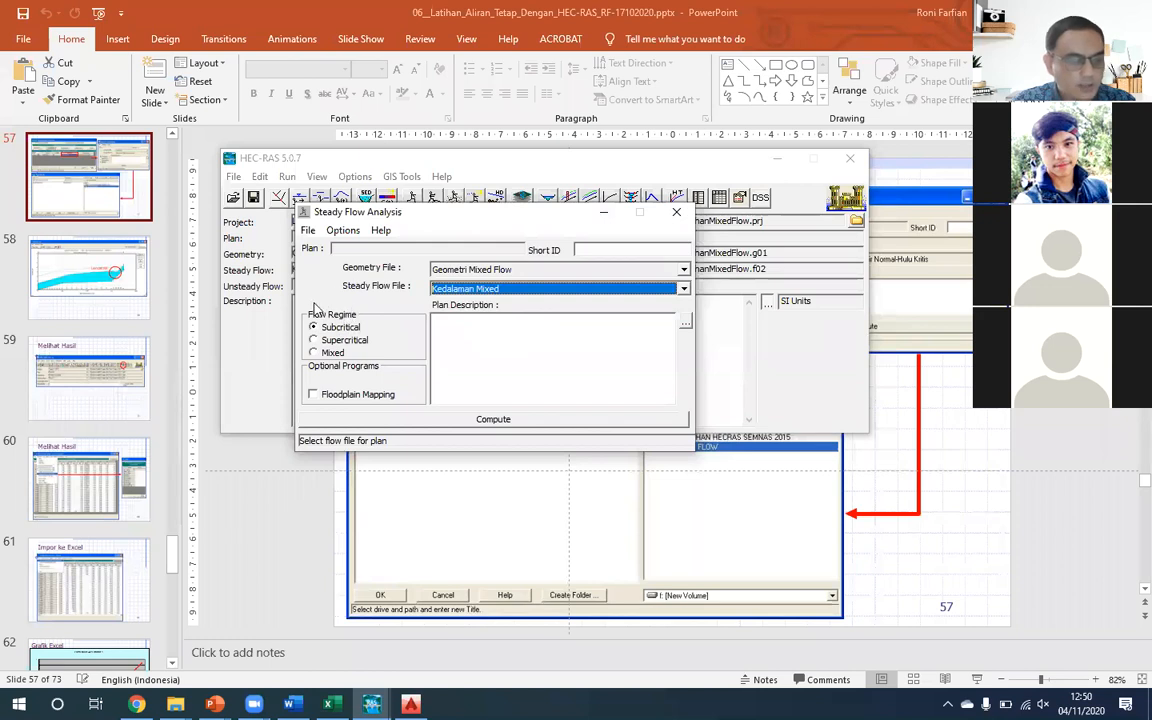
left_click(336, 354)
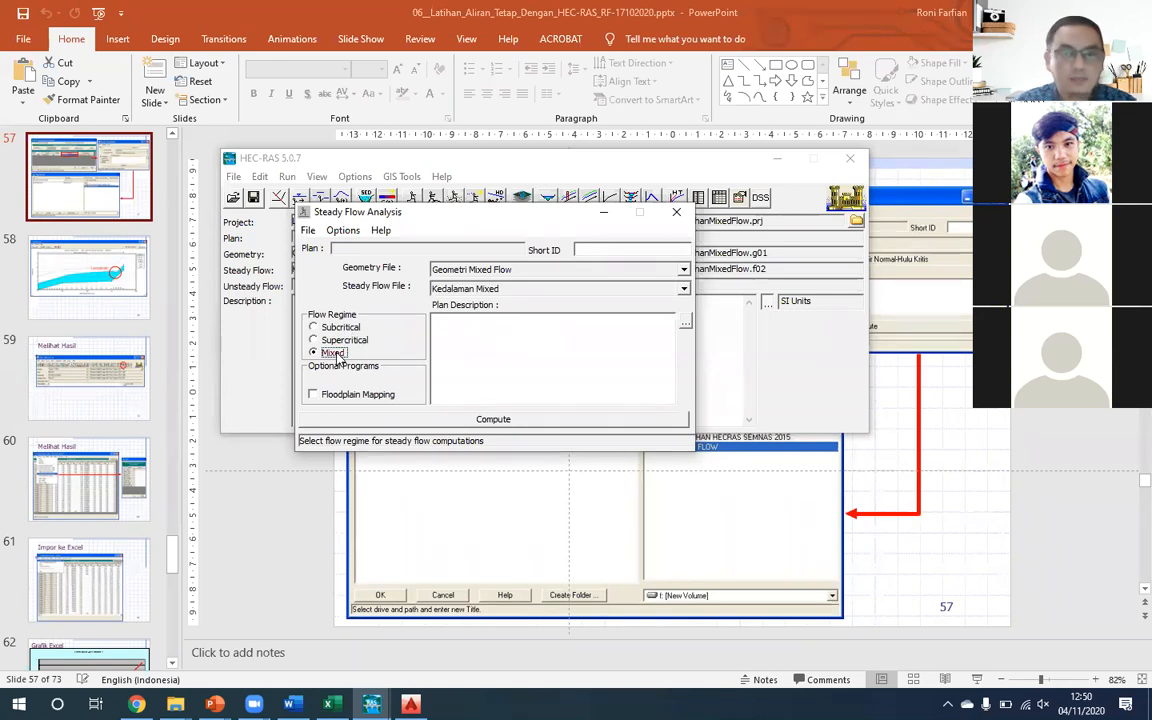
- Save the plan as P-2 Mixed with the short identifier Mixed
left_click(308, 230)
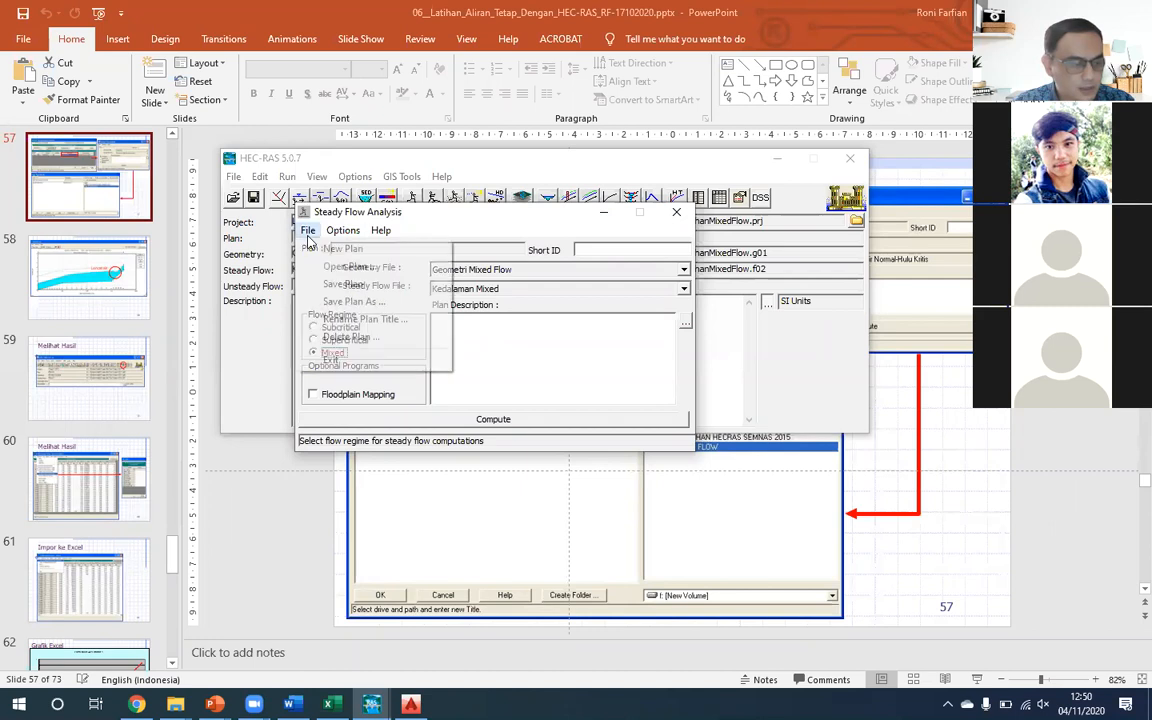
left_click(345, 301)
type("P")
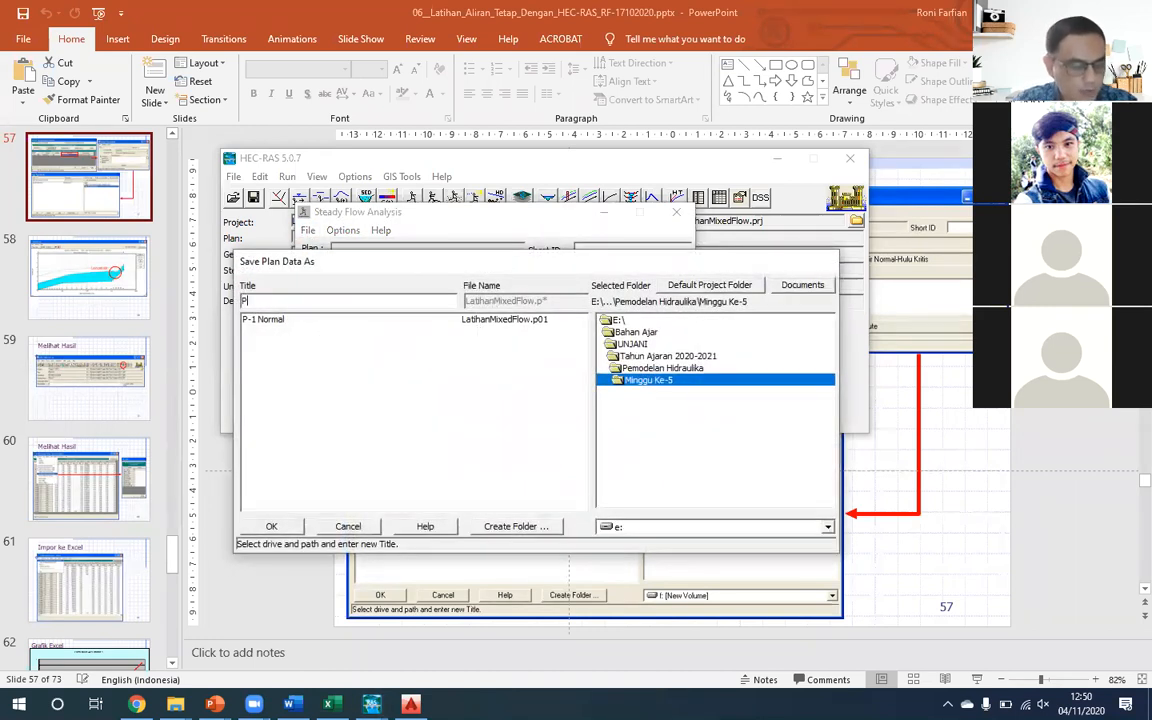
type("-2 Mixed")
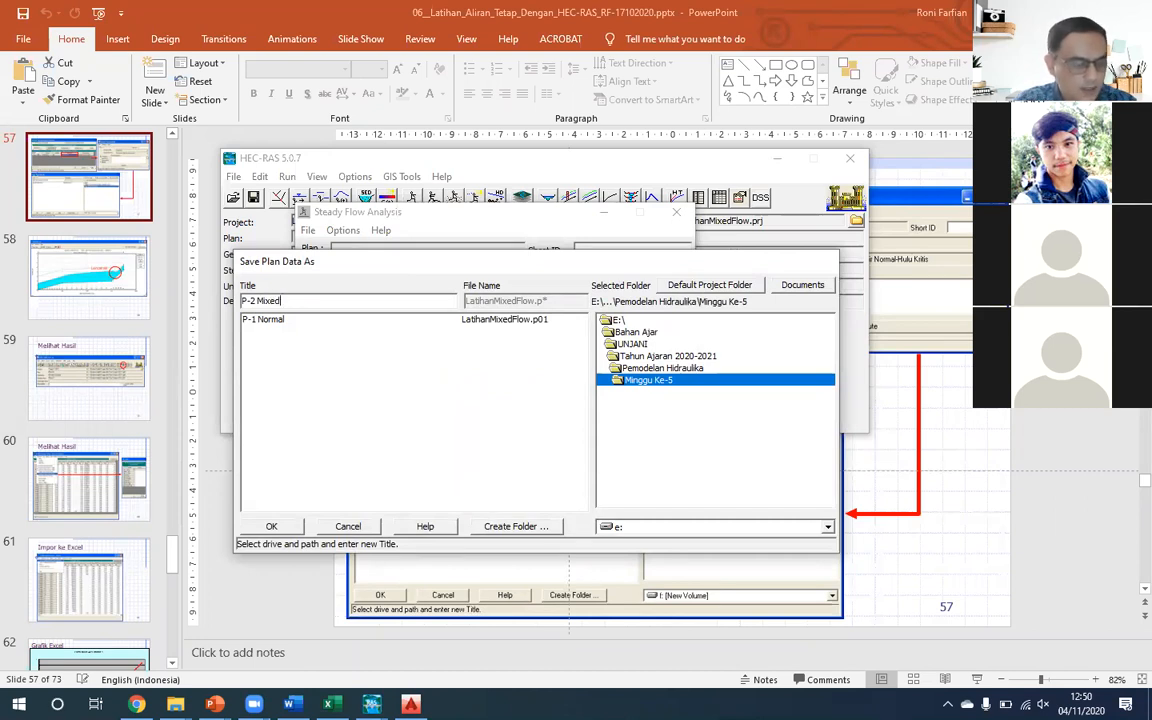
left_click(271, 526)
type("Mixed")
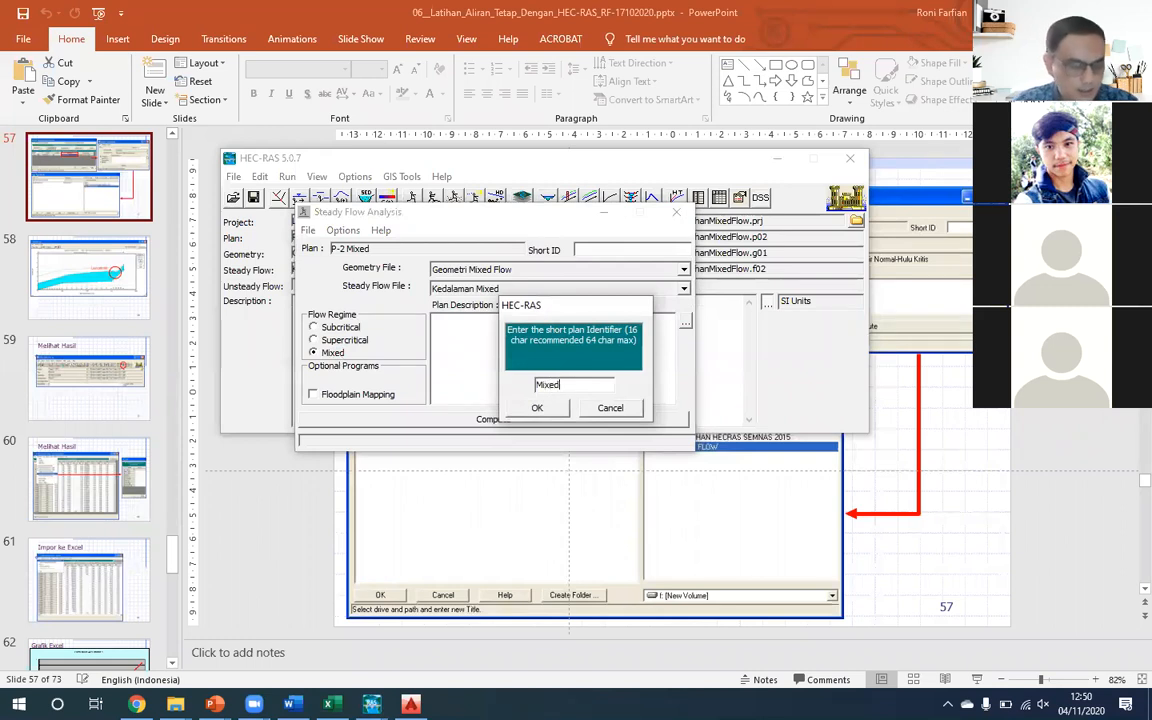
left_click(535, 405)
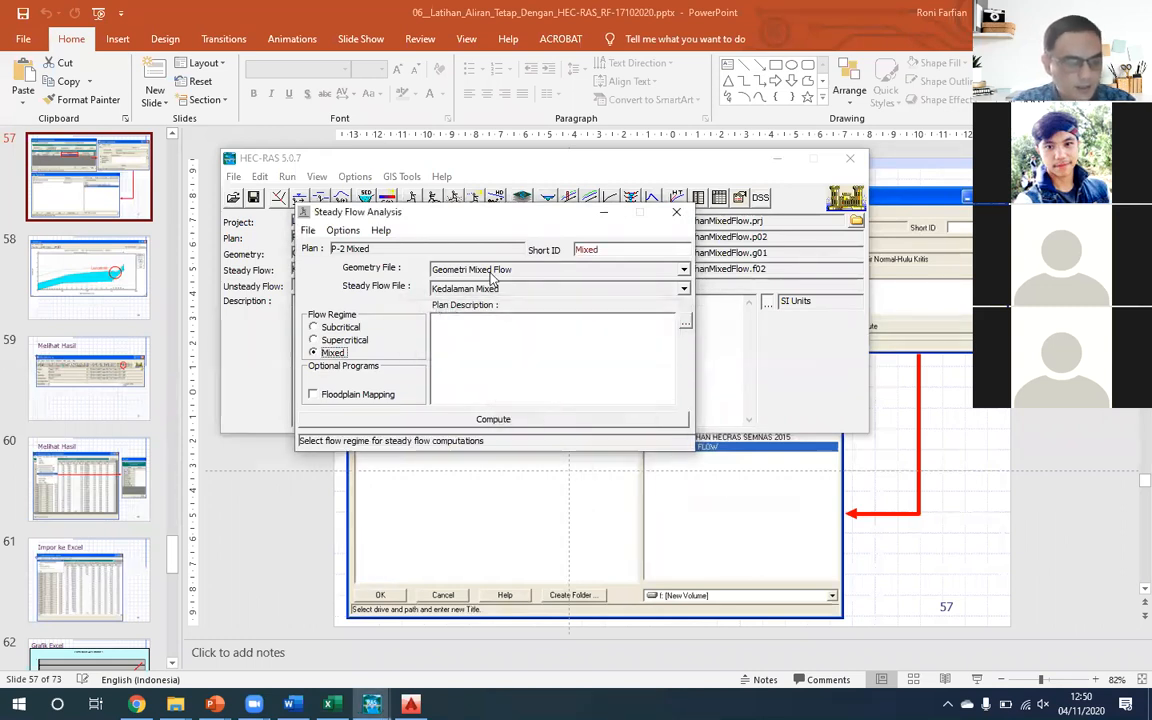
- Compute the P-2 Mixed plan, and close the computation report and the Steady Flow Analysis window
left_click(516, 419)
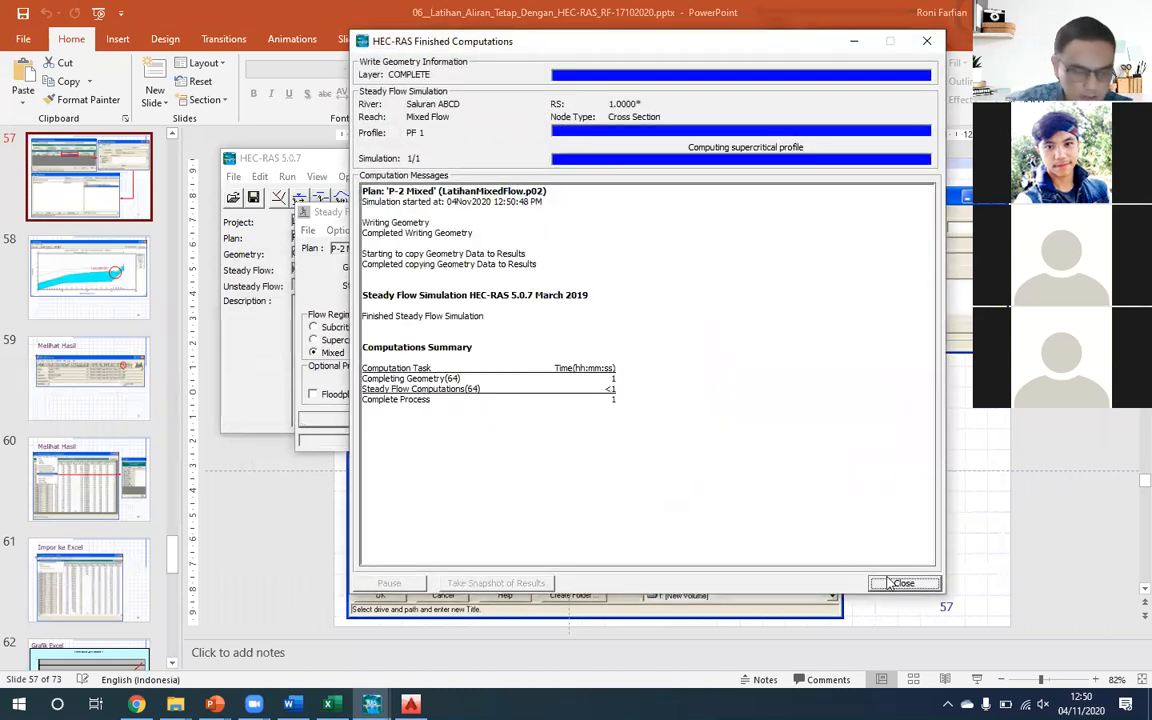
left_click(893, 587)
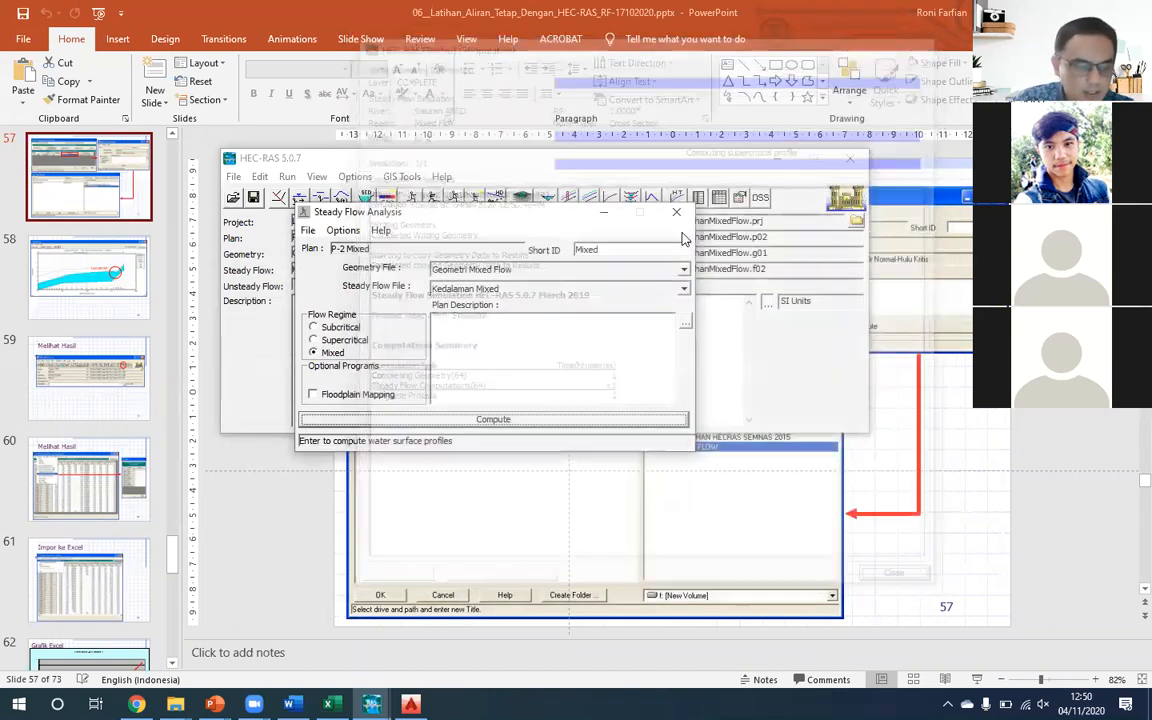
left_click(677, 215)
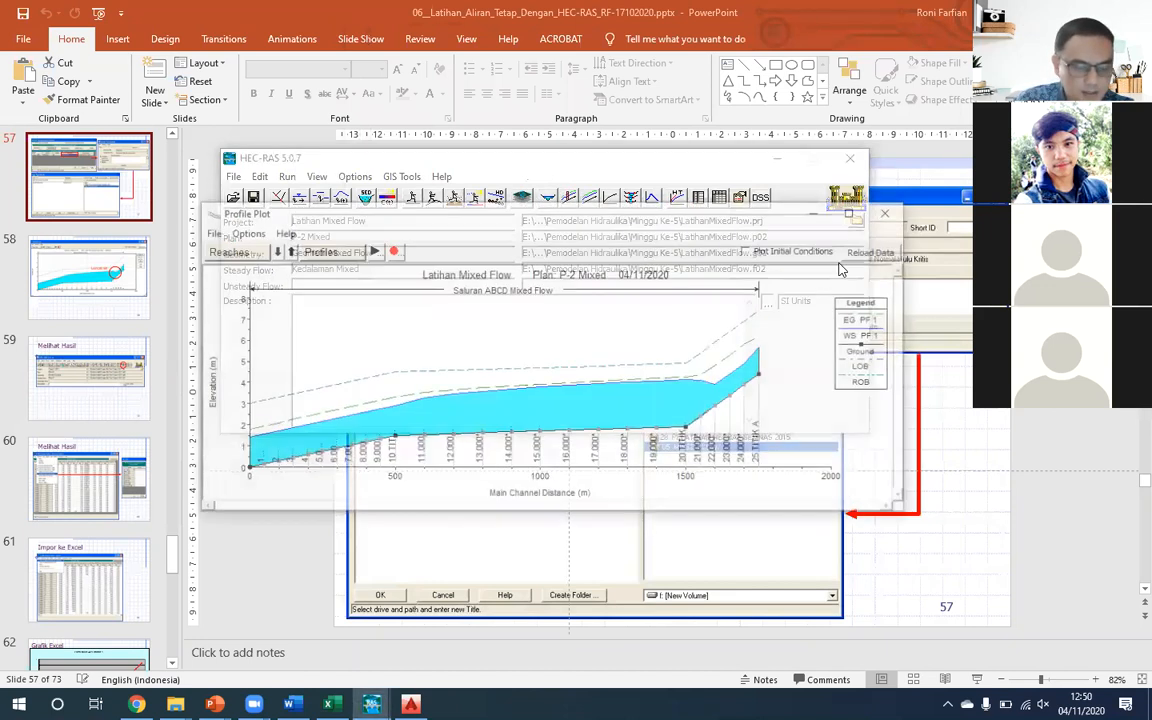
- Add plan P-1 Normal to the full-screen profile plot to compare it with P-2 Mixed
left_click(889, 212)
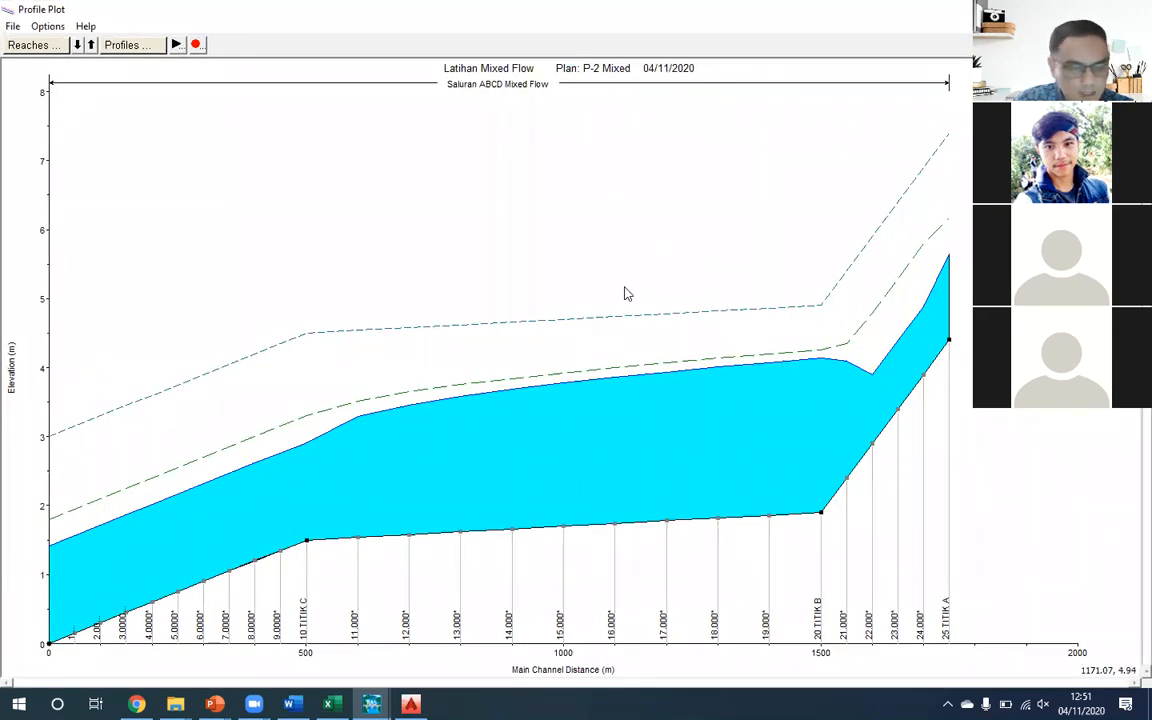
left_click(48, 30)
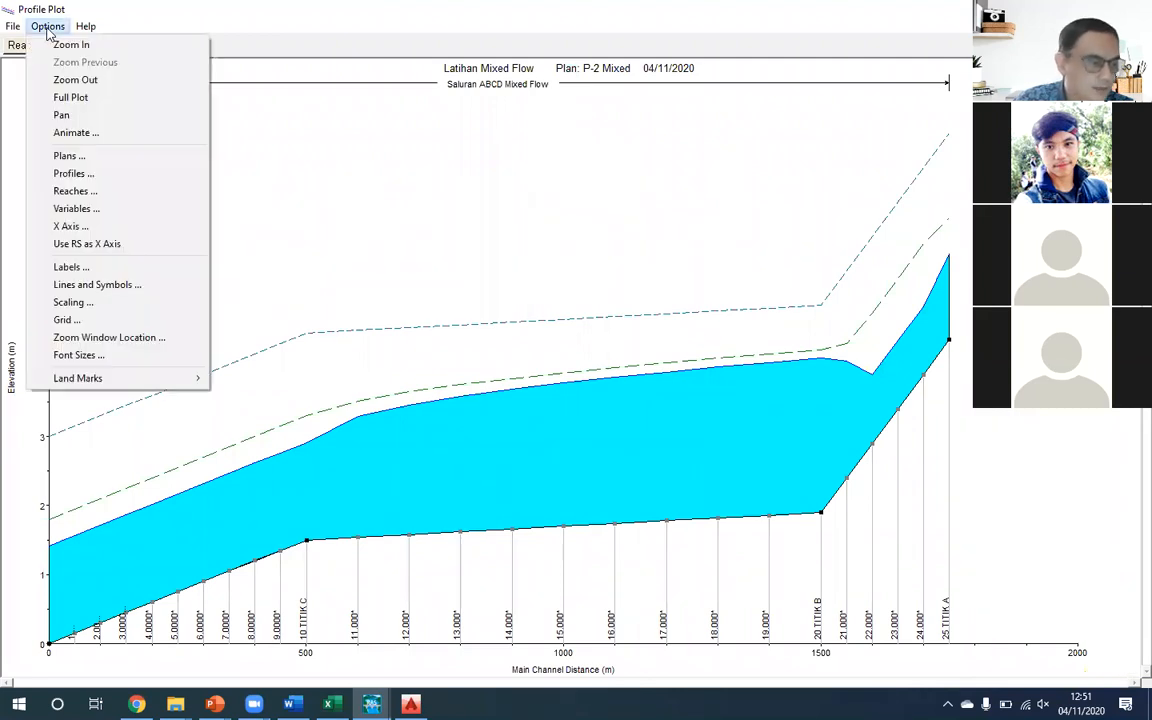
left_click(69, 156)
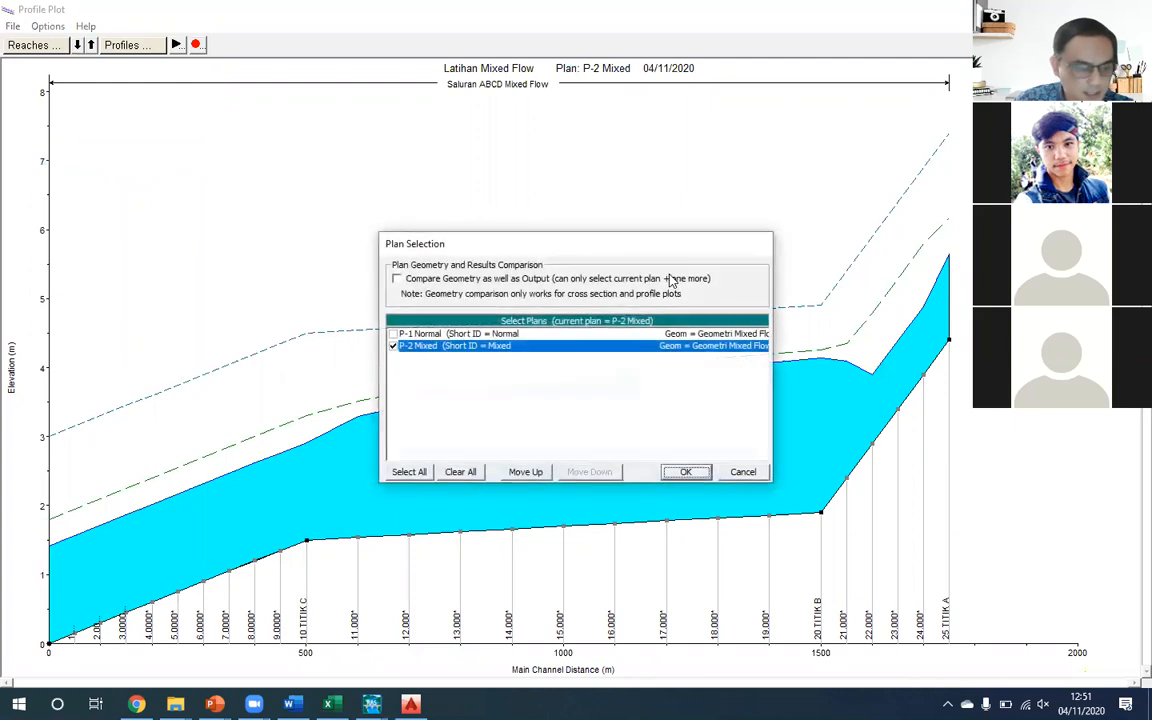
left_click(395, 335)
left_click(684, 472)
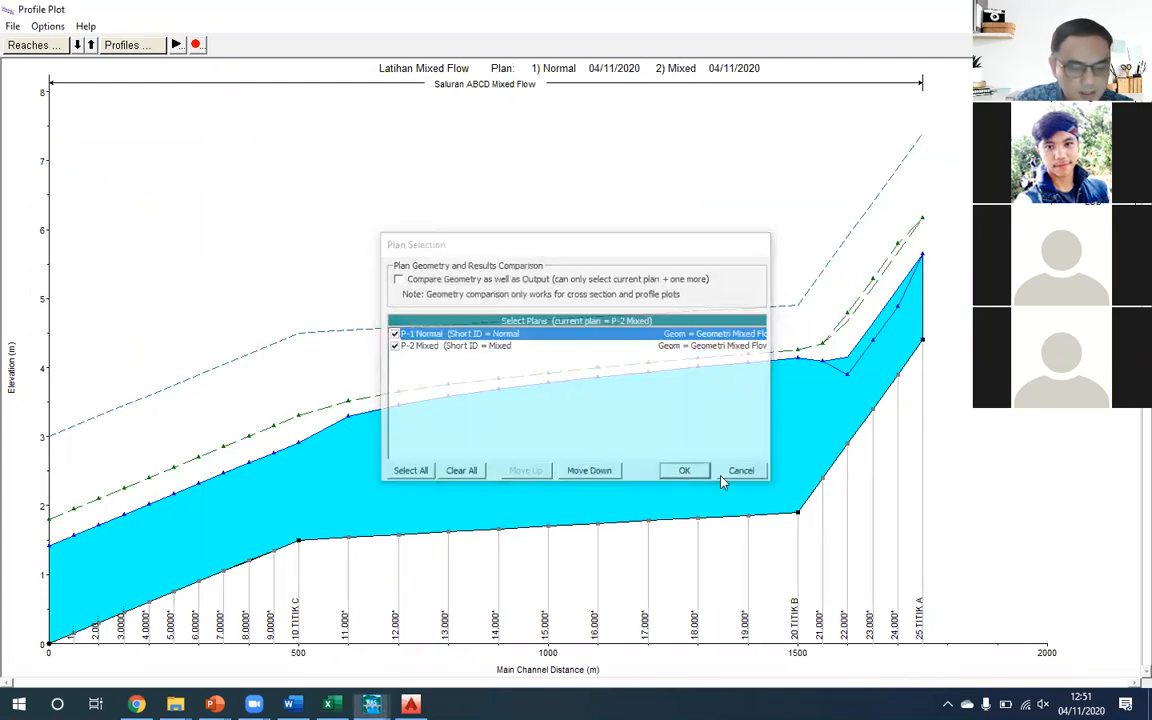